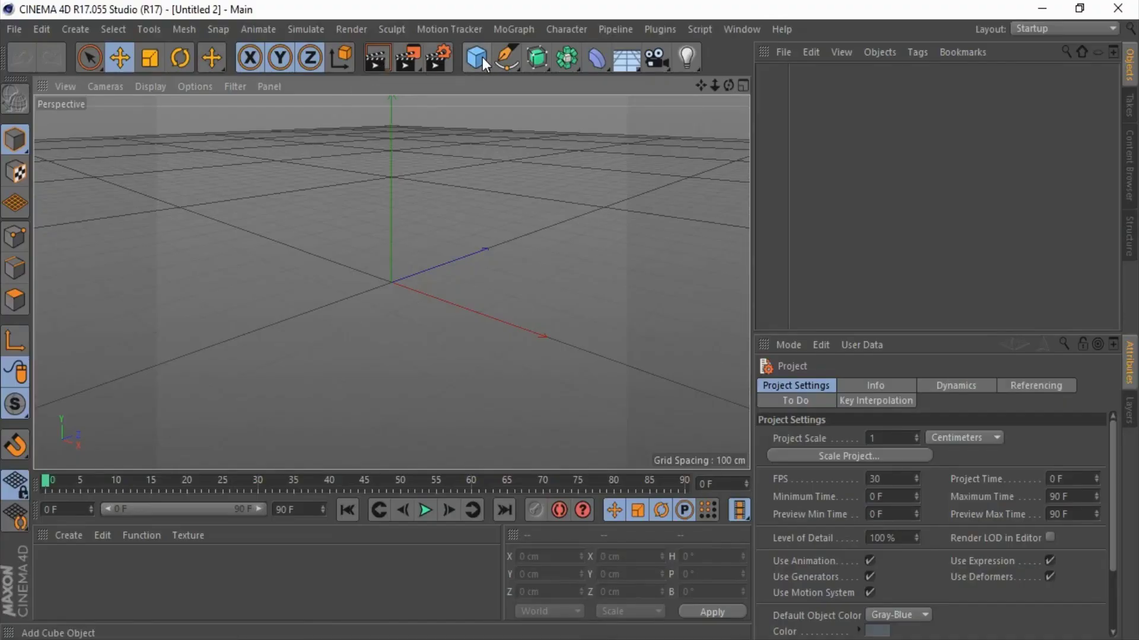
# Step: Add a cube and switch the viewport to Gouraud Shading (Lines)
pyautogui.click(478, 57)
pyautogui.click(151, 87)
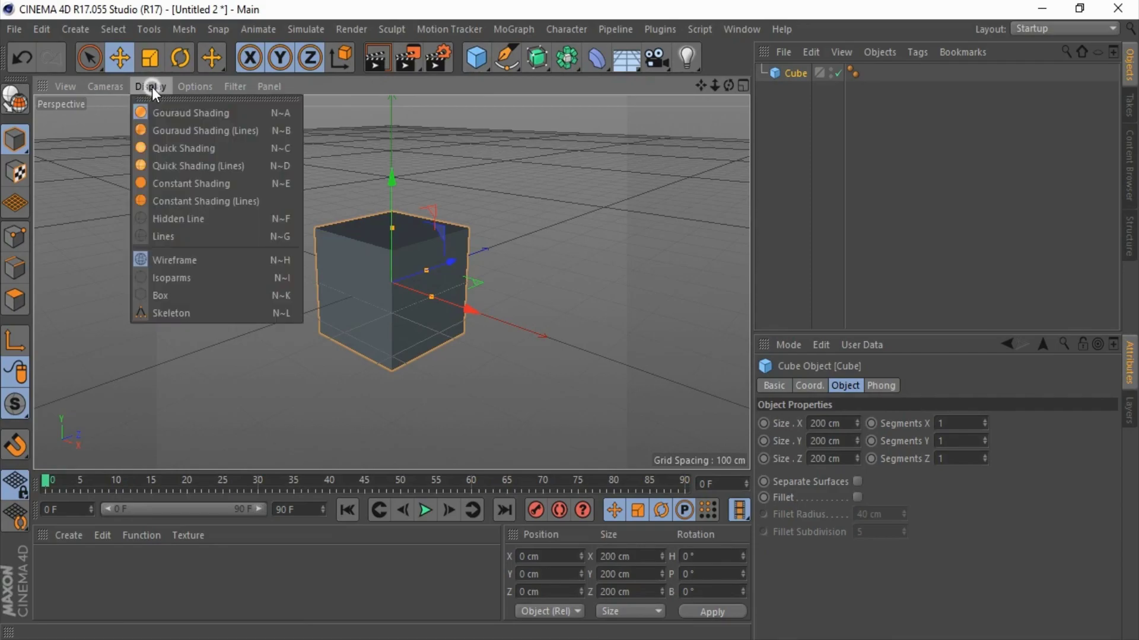
pyautogui.click(165, 129)
# Step: Resize the cube to 100 cm wide and 261.01 cm tall
pyautogui.moveTo(391, 228); pyautogui.dragTo(392, 211)
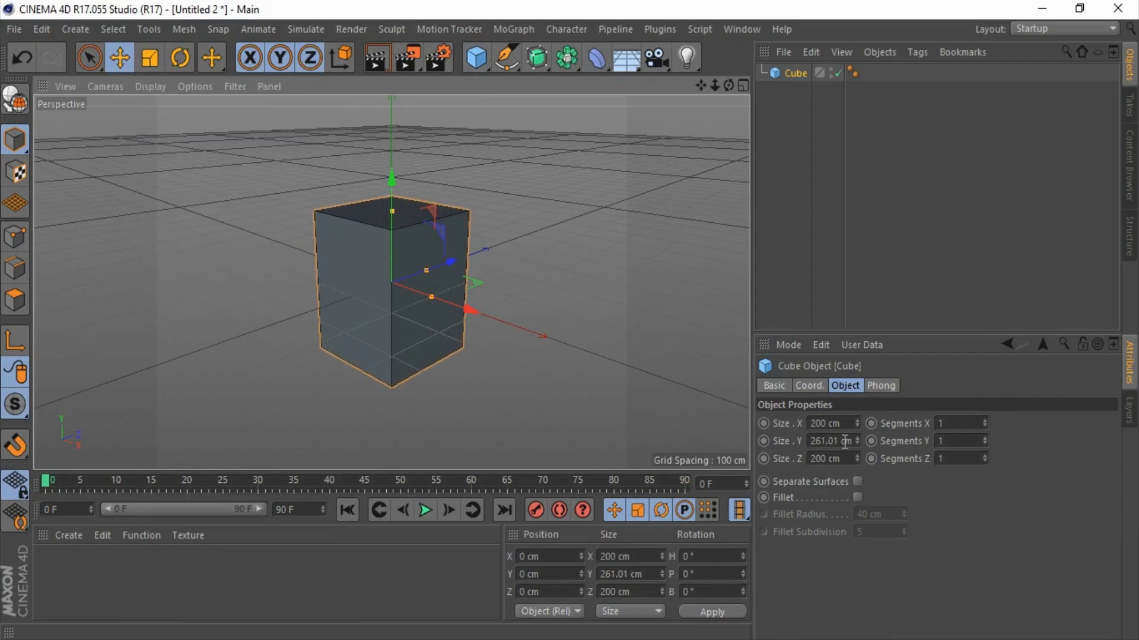
pyautogui.moveTo(857, 422); pyautogui.dragTo(859, 418)
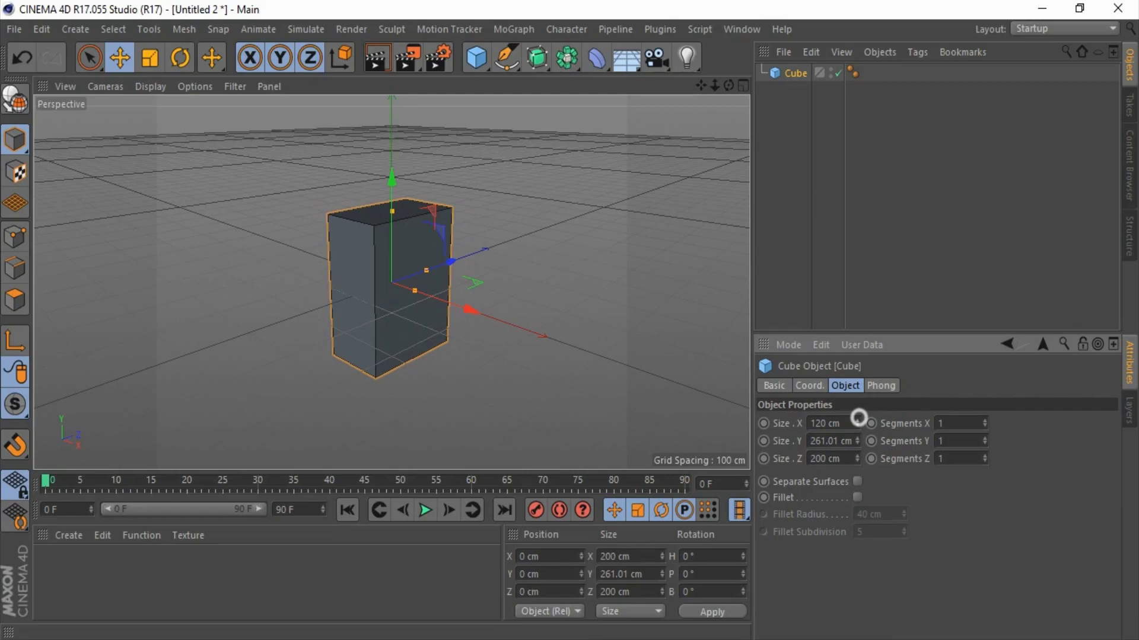
pyautogui.scroll(2, 445, 256)
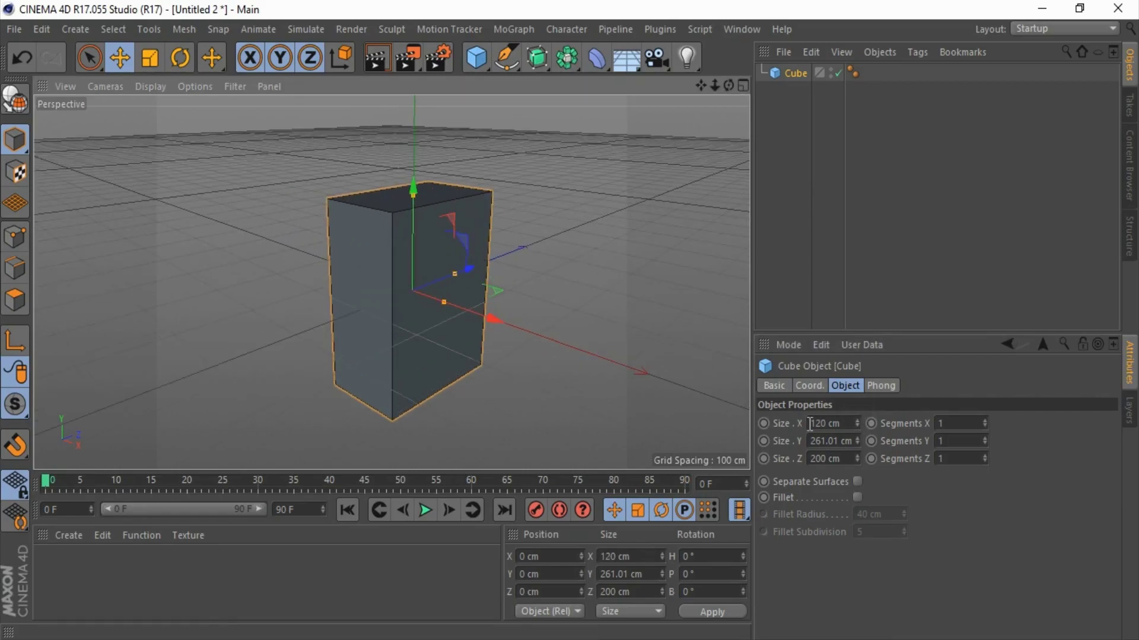
pyautogui.click(833, 423)
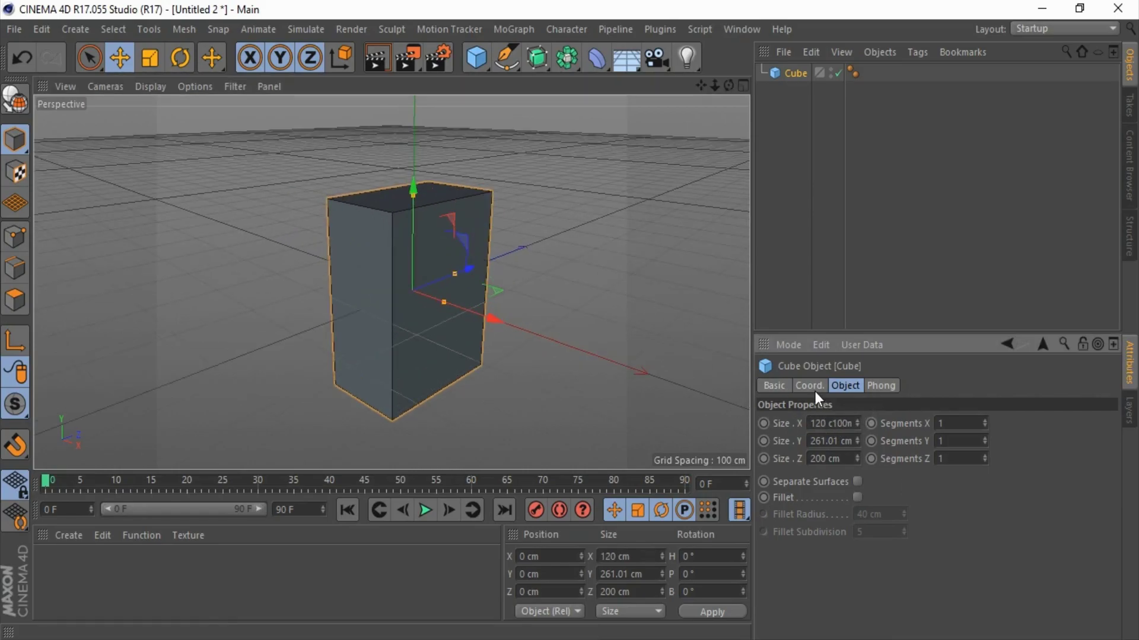
pyautogui.write('100')
pyautogui.press('Return')
pyautogui.write('2')
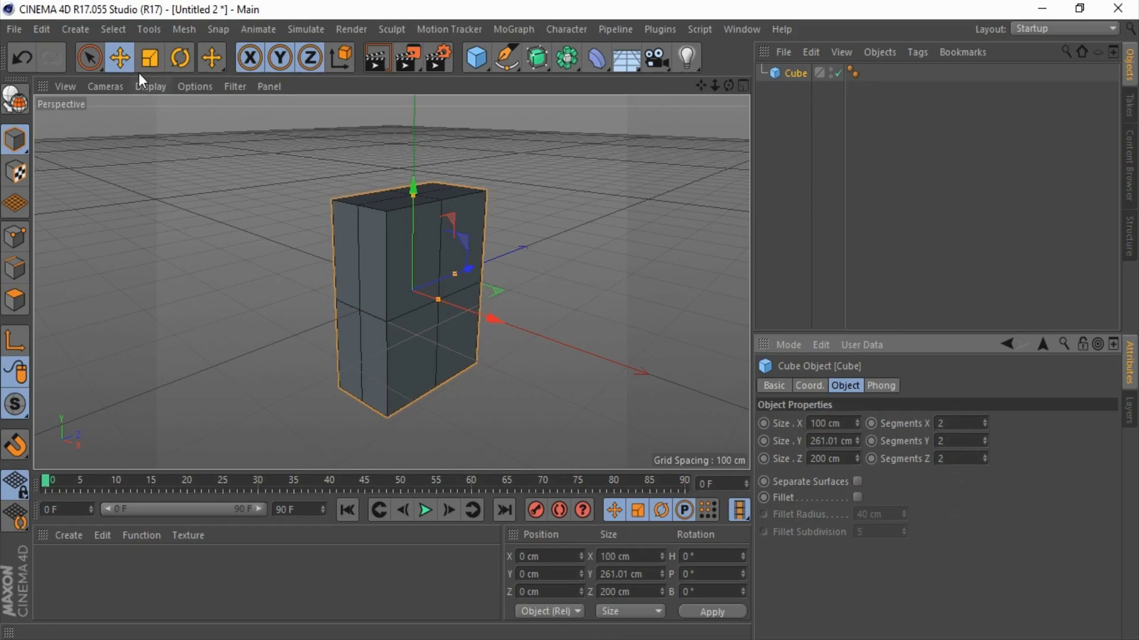
# Step: Make the cube editable and loop-select its horizontal middle edge loop
pyautogui.click(16, 98)
pyautogui.click(15, 268)
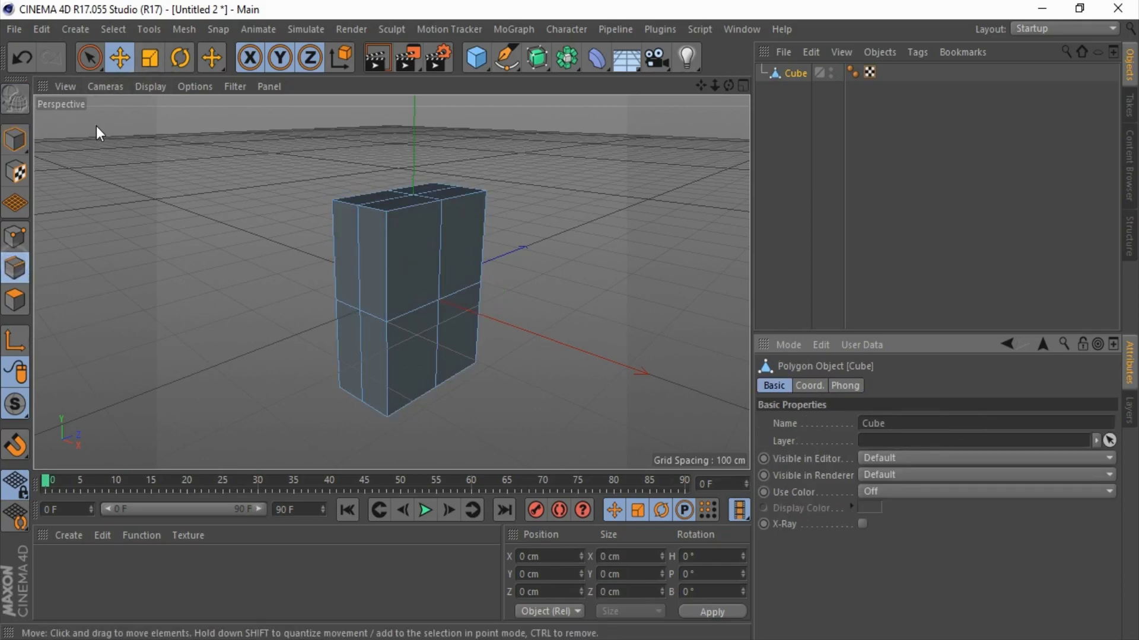
pyautogui.click(120, 30)
pyautogui.click(149, 147)
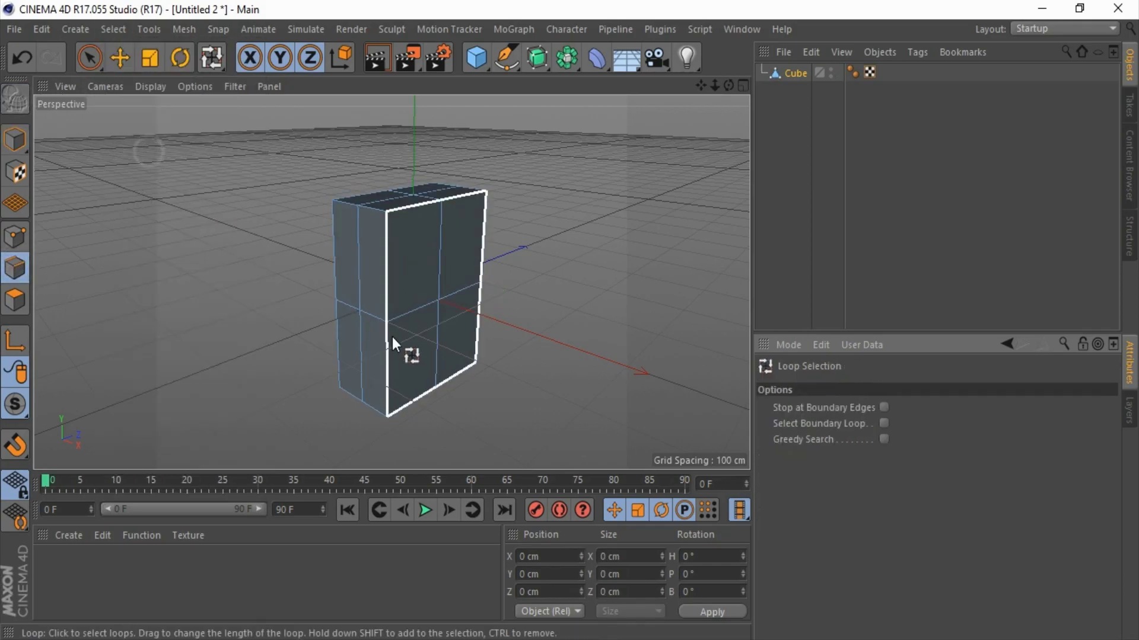
pyautogui.click(404, 308)
# Step: Move the middle edge loop upward and raise one of its edges higher
pyautogui.click(120, 59)
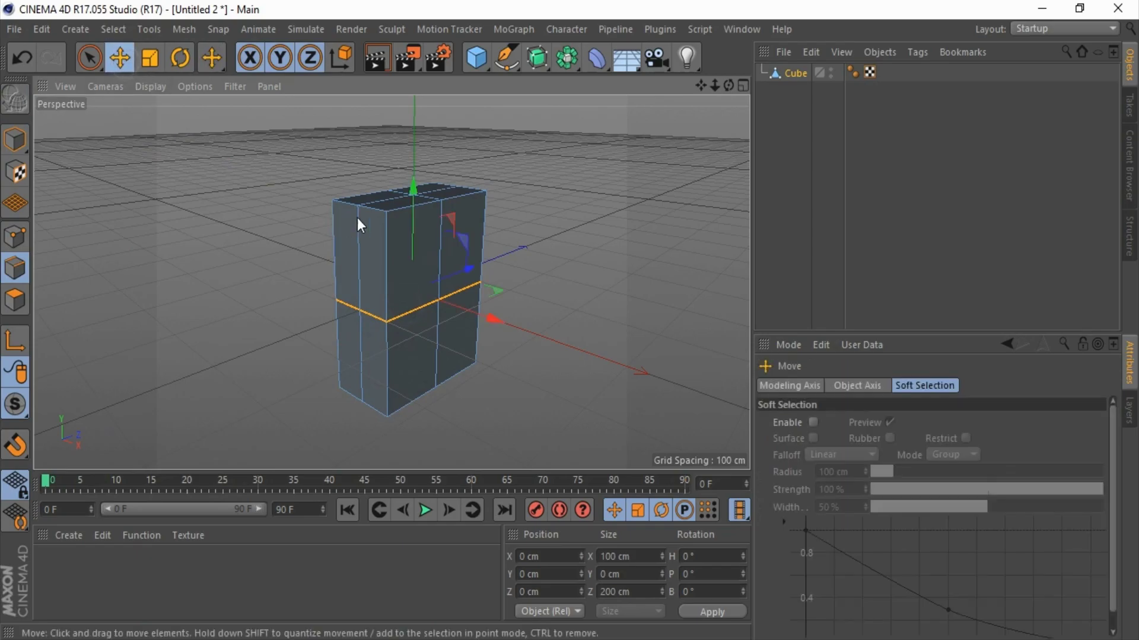
pyautogui.moveTo(413, 192); pyautogui.dragTo(409, 168)
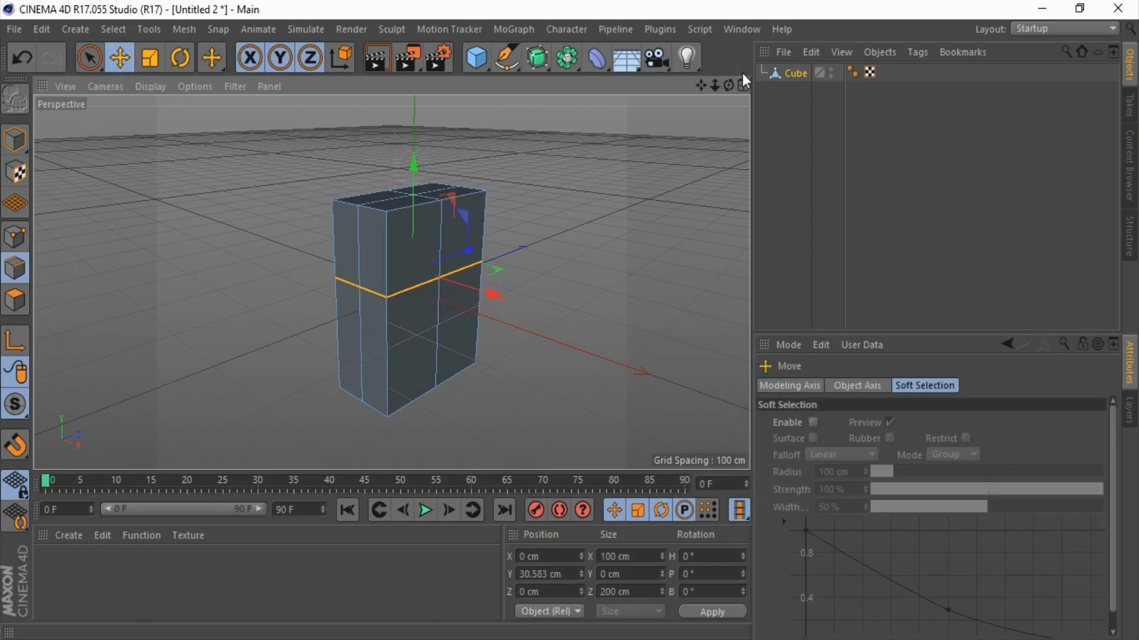
pyautogui.moveTo(728, 85); pyautogui.dragTo(735, 89)
pyautogui.moveTo(572, 321); pyautogui.dragTo(486, 265)
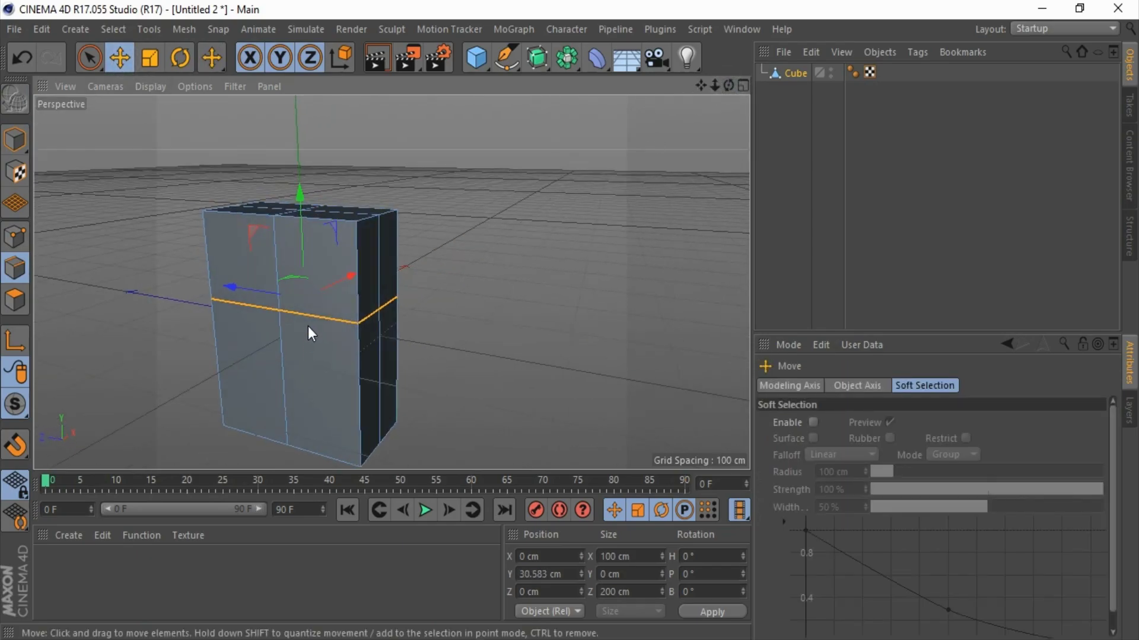
pyautogui.moveTo(237, 306); pyautogui.dragTo(278, 189)
pyautogui.scroll(-3, 480, 259)
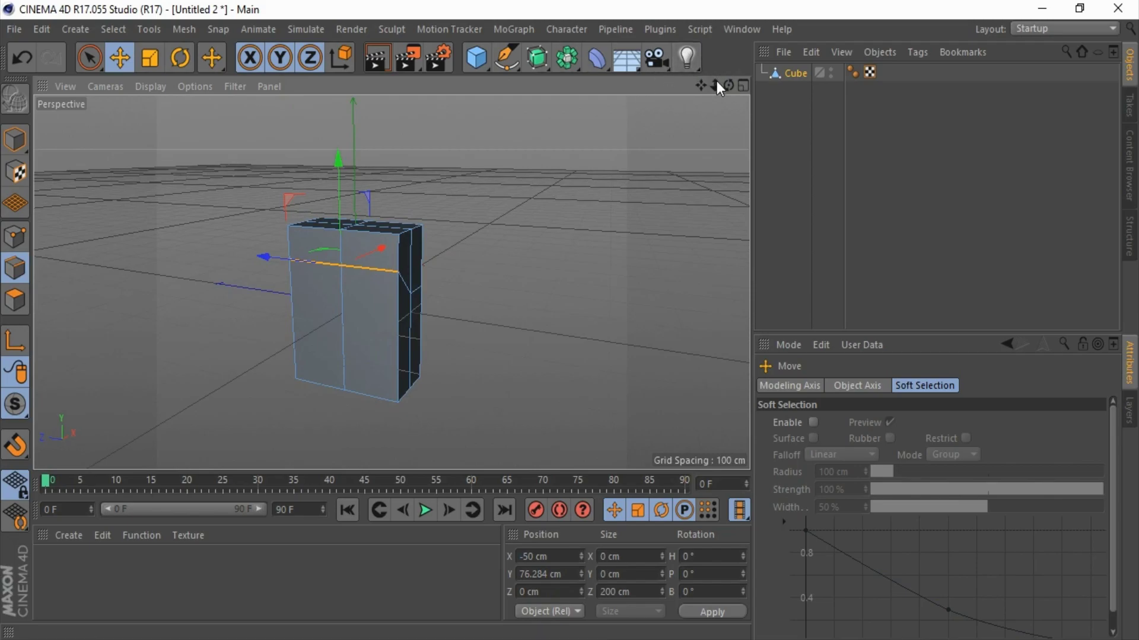
pyautogui.moveTo(728, 86); pyautogui.dragTo(700, 74)
# Step: Select the cube's top and upper-side polygons and delete them to open the box
pyautogui.click(16, 301)
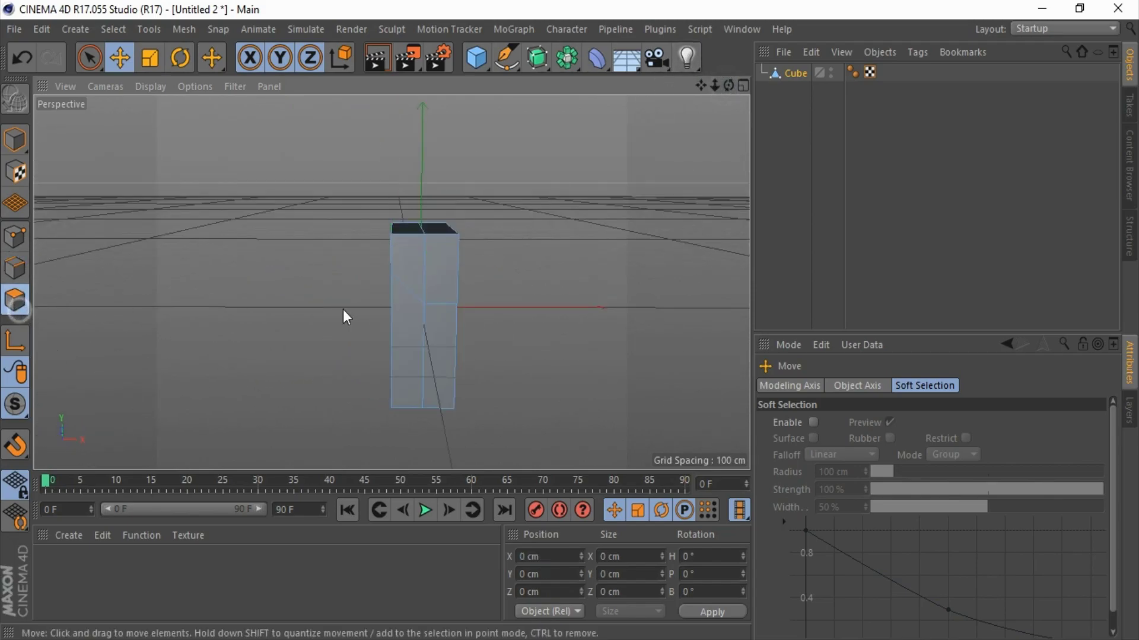
pyautogui.click(400, 271)
pyautogui.keyDown('shift'); pyautogui.click(439, 257); pyautogui.keyUp('shift')
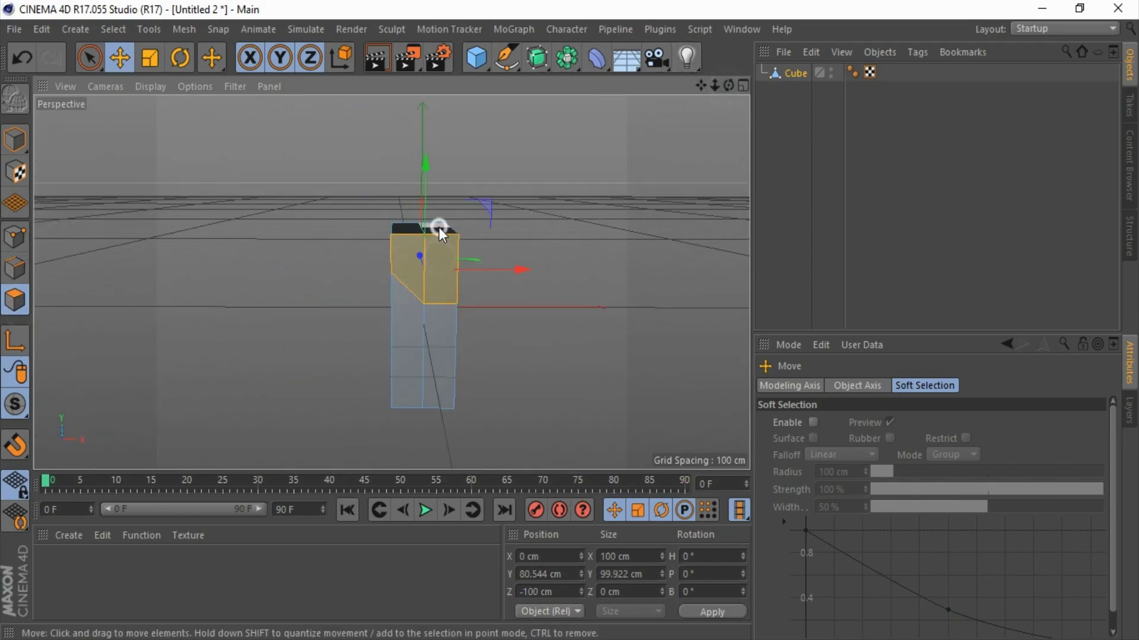
pyautogui.keyDown('shift'); pyautogui.click(408, 226); pyautogui.keyUp('shift')
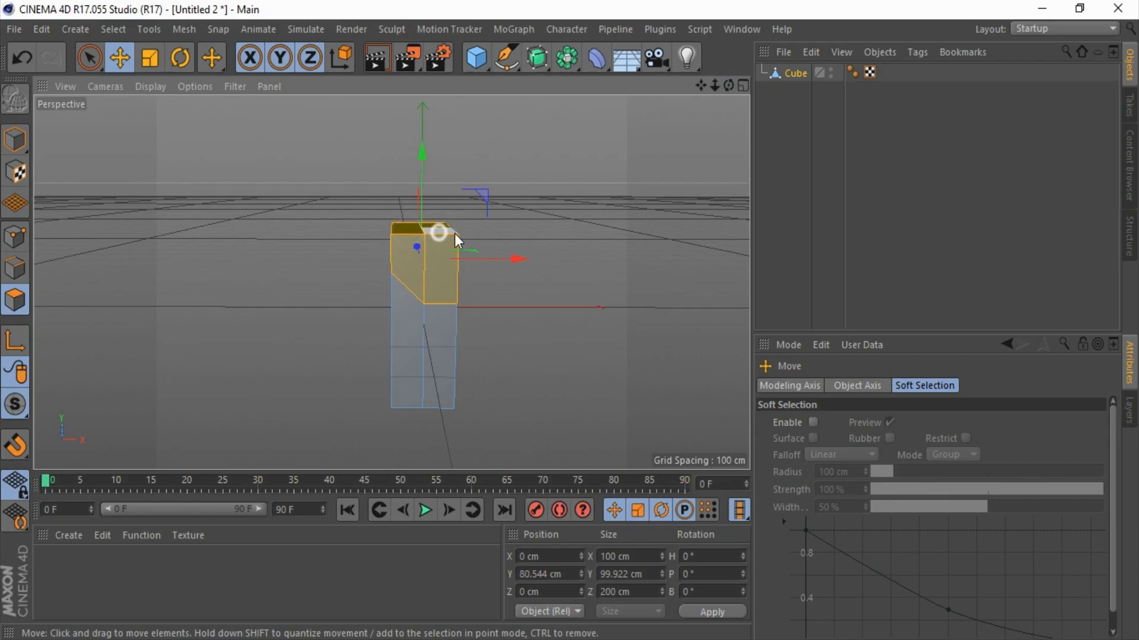
pyautogui.moveTo(729, 86); pyautogui.dragTo(502, 337)
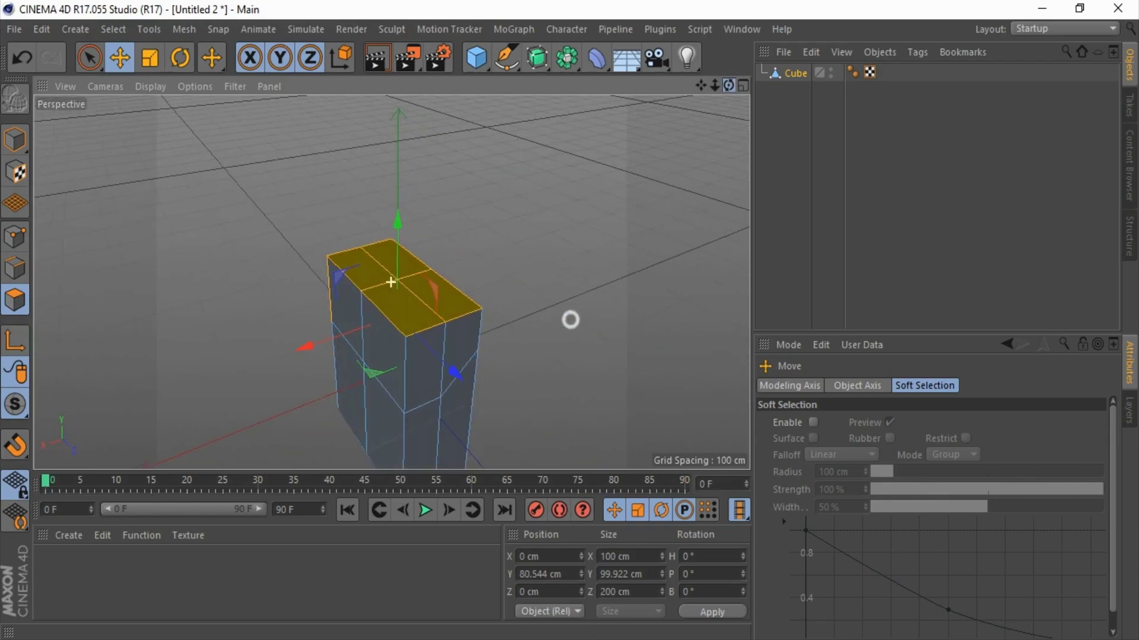
pyautogui.keyDown('shift'); pyautogui.click(486, 308); pyautogui.keyUp('shift')
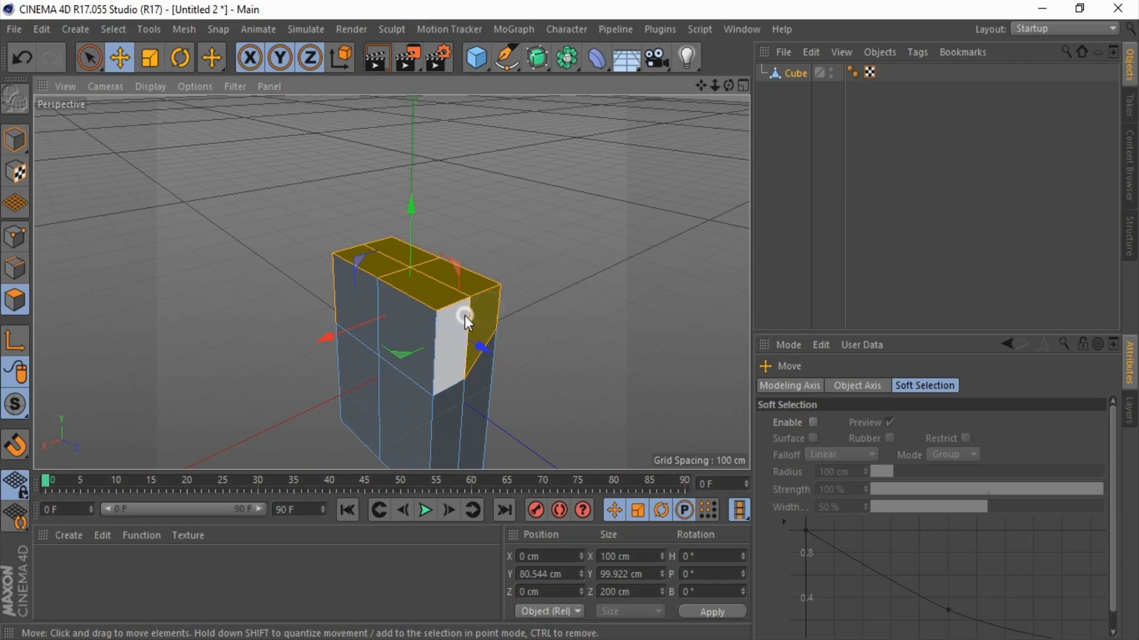
pyautogui.keyDown('shift'); pyautogui.click(396, 323); pyautogui.keyUp('shift')
pyautogui.keyDown('shift'); pyautogui.click(356, 289); pyautogui.keyUp('shift')
pyautogui.press('Delete')
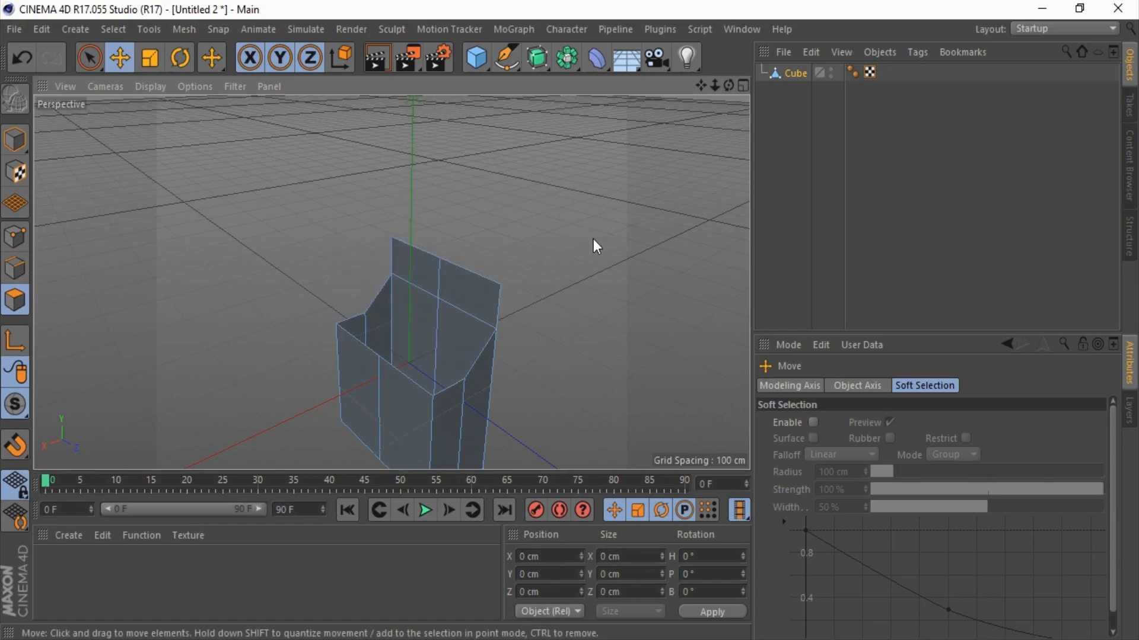
pyautogui.scroll(-3, 409, 237)
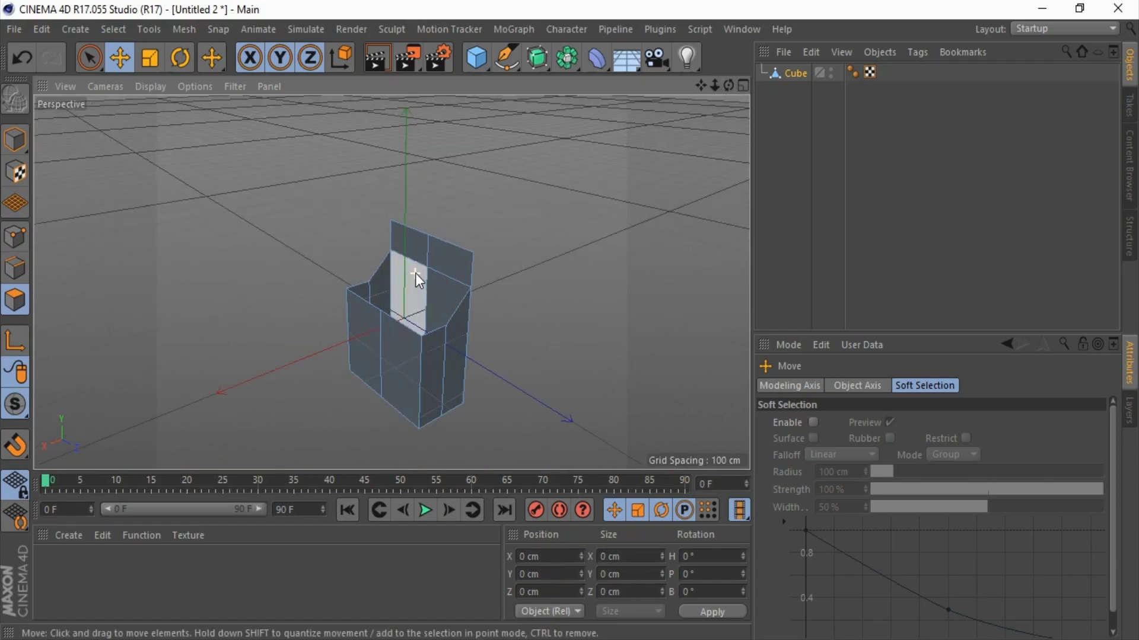
# Step: Move the cube's axis to its left edge and set Position X to 0
pyautogui.click(18, 151)
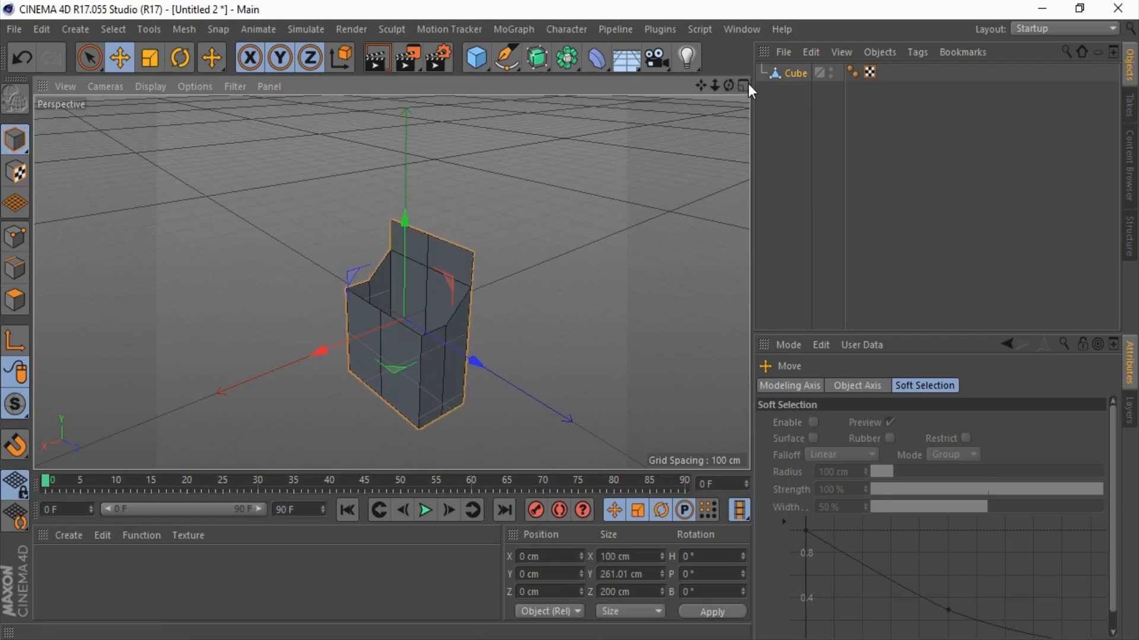
pyautogui.moveTo(730, 86); pyautogui.dragTo(89, 308)
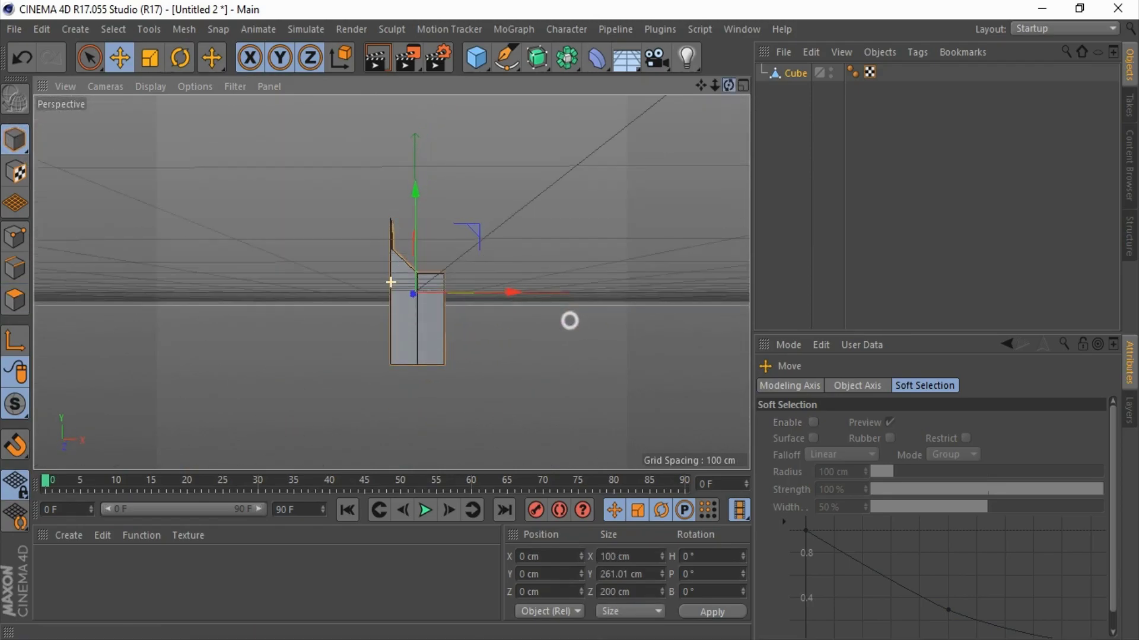
pyautogui.click(14, 341)
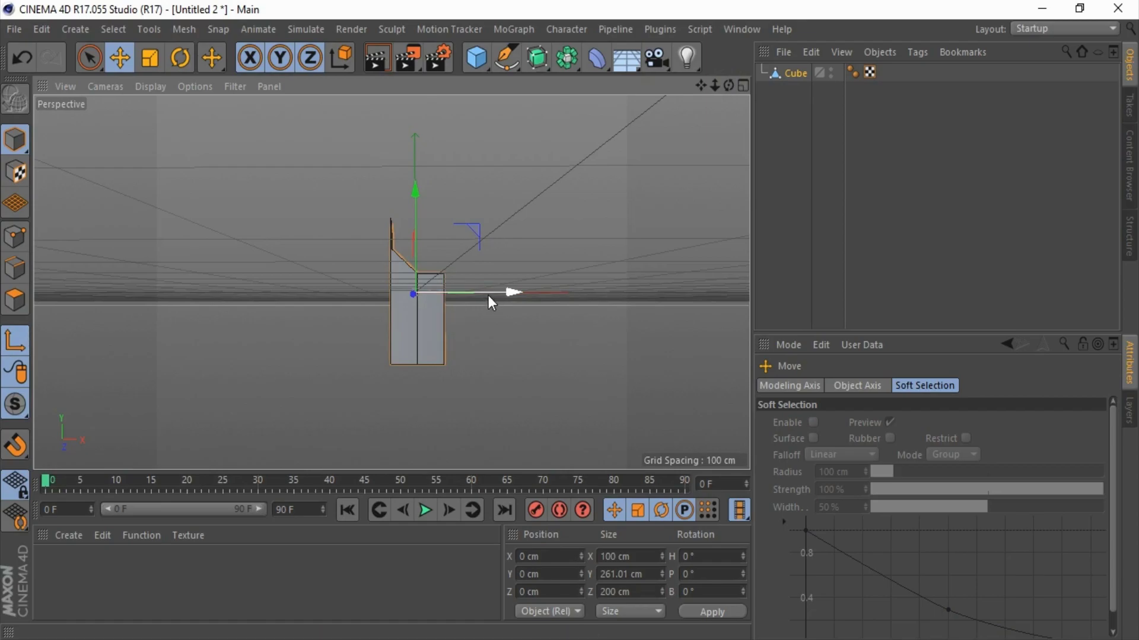
pyautogui.moveTo(485, 294); pyautogui.dragTo(463, 296)
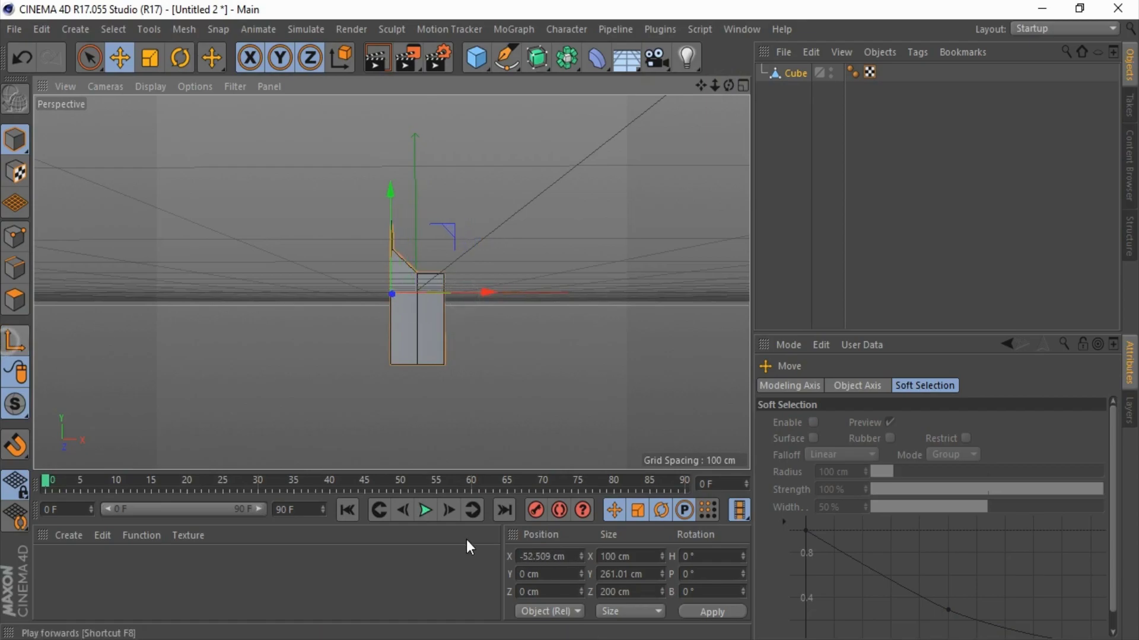
pyautogui.click(533, 555)
pyautogui.write('0')
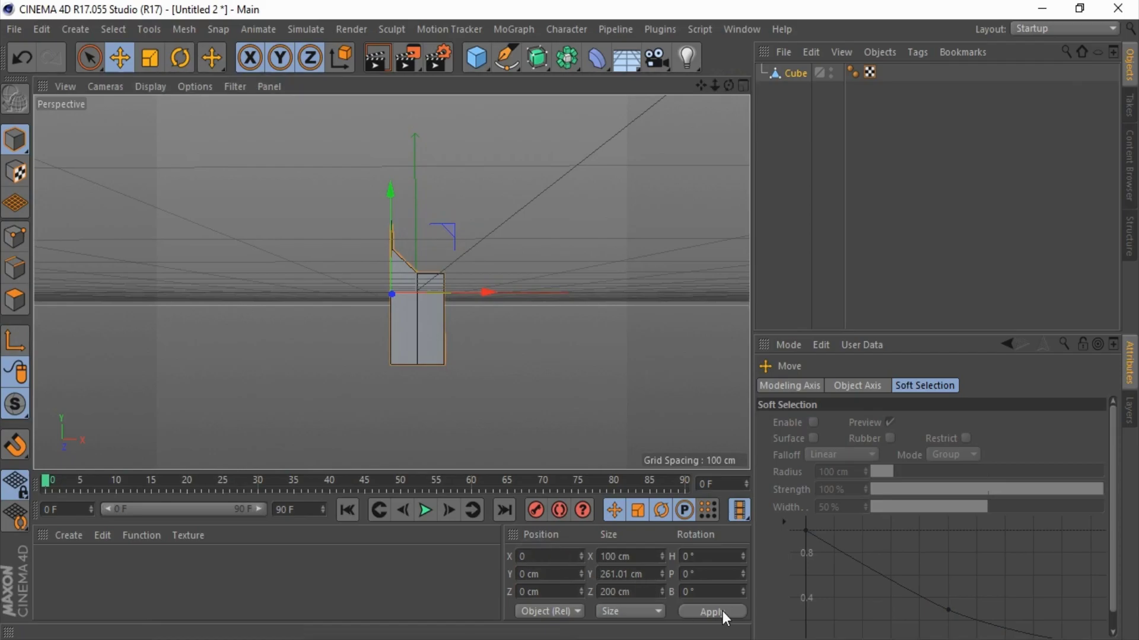
pyautogui.click(723, 611)
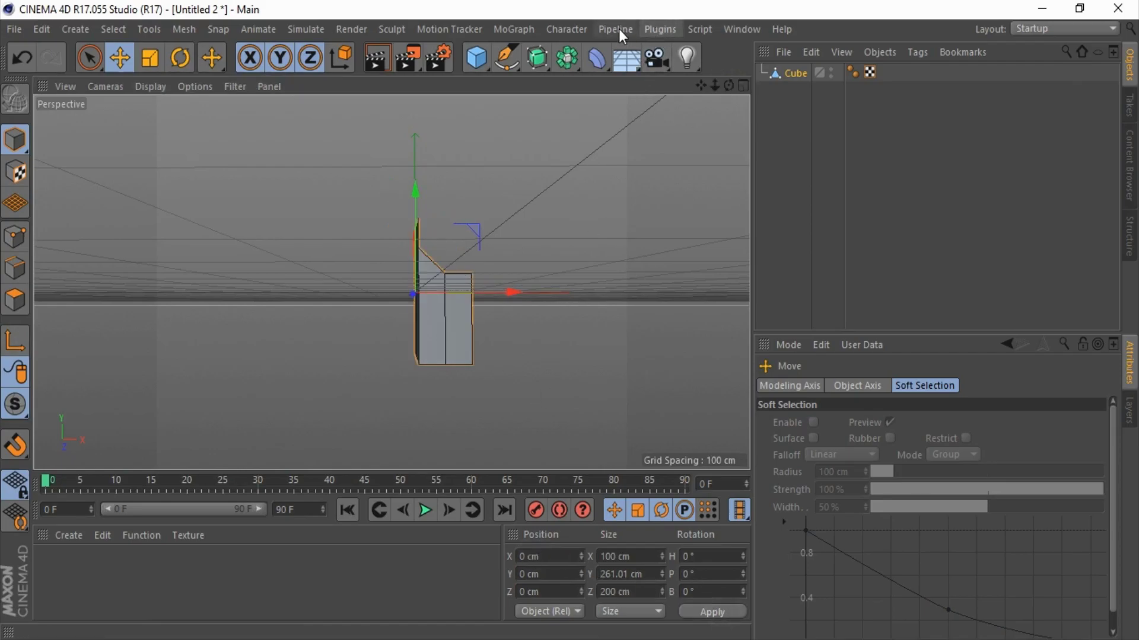
# Step: Place the cube under a new Symmetry object and shift it to X -2.269 cm
pyautogui.moveTo(568, 59); pyautogui.dragTo(714, 159)
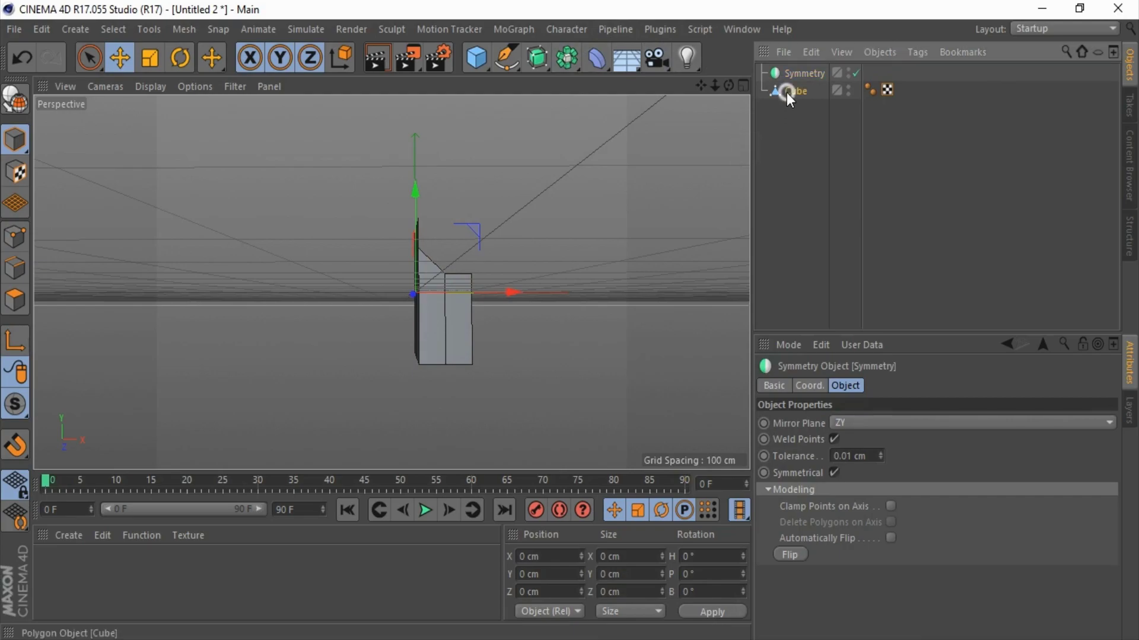
pyautogui.moveTo(789, 80); pyautogui.dragTo(792, 83)
pyautogui.scroll(3, 416, 248)
pyautogui.scroll(3, 433, 240)
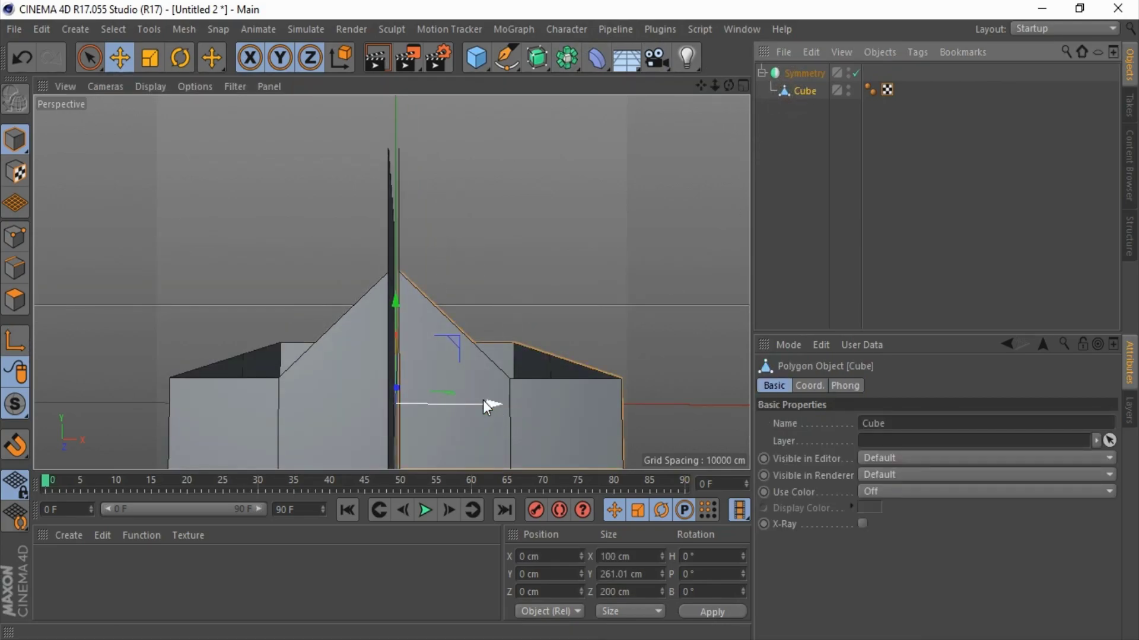
pyautogui.moveTo(483, 401); pyautogui.dragTo(479, 401)
pyautogui.moveTo(728, 86)
pyautogui.mouseDown()
pyautogui.moveTo(201, 246)
pyautogui.moveTo(318, 205)
pyautogui.mouseUp()
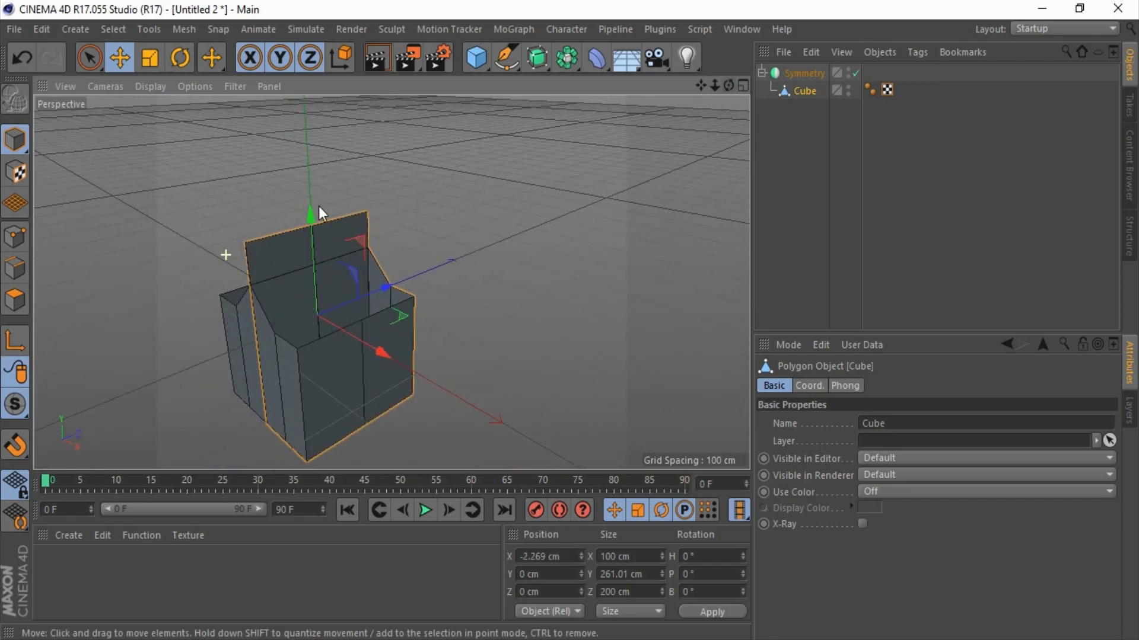
pyautogui.click(474, 64)
# Step: Add a new cube and scale it down to about 40 cm
pyautogui.click(606, 92)
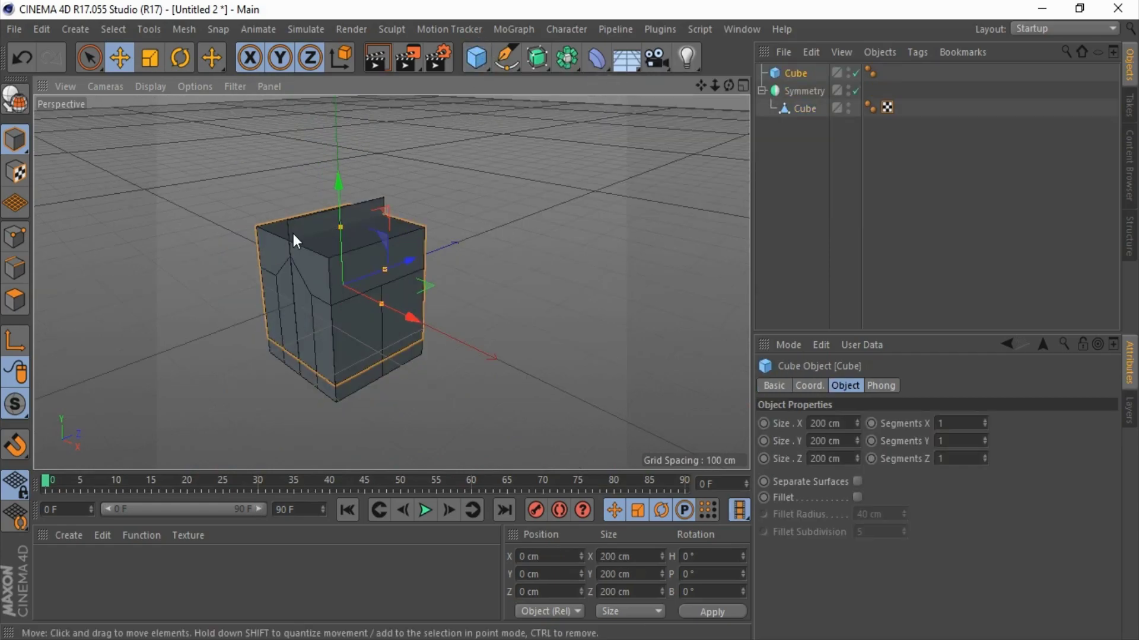
pyautogui.click(150, 58)
pyautogui.moveTo(270, 108)
pyautogui.mouseDown()
pyautogui.moveTo(204, 287)
pyautogui.moveTo(88, 357)
pyautogui.moveTo(569, 321)
pyautogui.moveTo(511, 190)
pyautogui.mouseUp()
pyautogui.scroll(3, 341, 313)
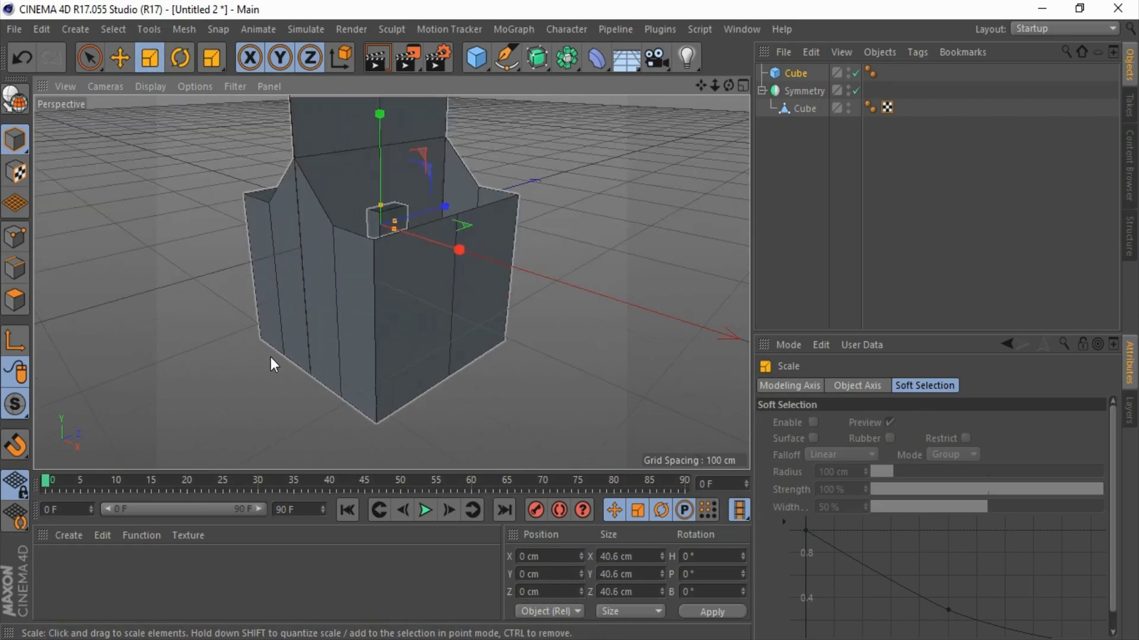
pyautogui.keyDown('alt'); pyautogui.moveTo(270, 357); pyautogui.dragTo(255, 205); pyautogui.keyUp('alt')
# Step: Raise the small cube to Y 103.442 cm, stretch it to 73.562 cm deep, and fillet it
pyautogui.click(120, 59)
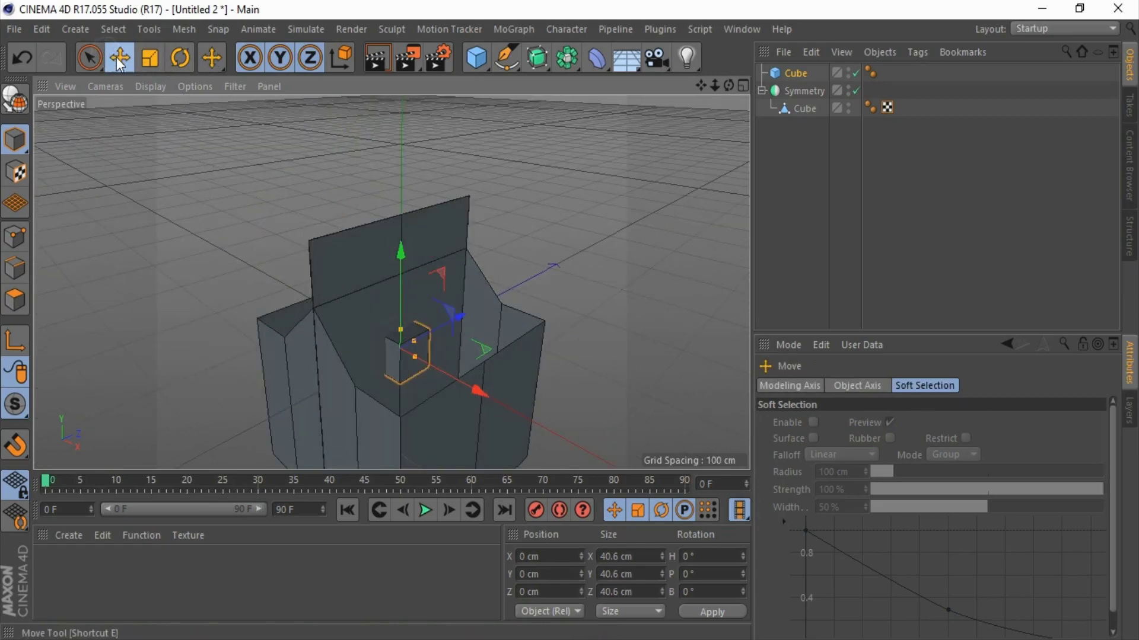
pyautogui.moveTo(398, 255); pyautogui.dragTo(394, 162)
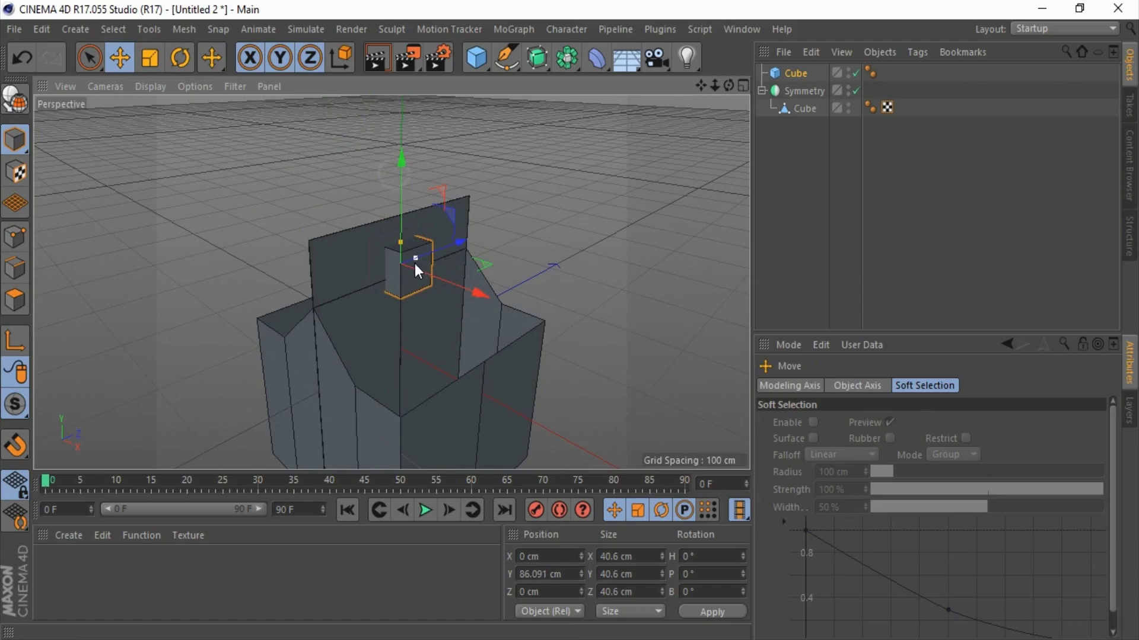
pyautogui.moveTo(415, 259)
pyautogui.mouseDown()
pyautogui.moveTo(424, 247)
pyautogui.moveTo(398, 202)
pyautogui.mouseUp()
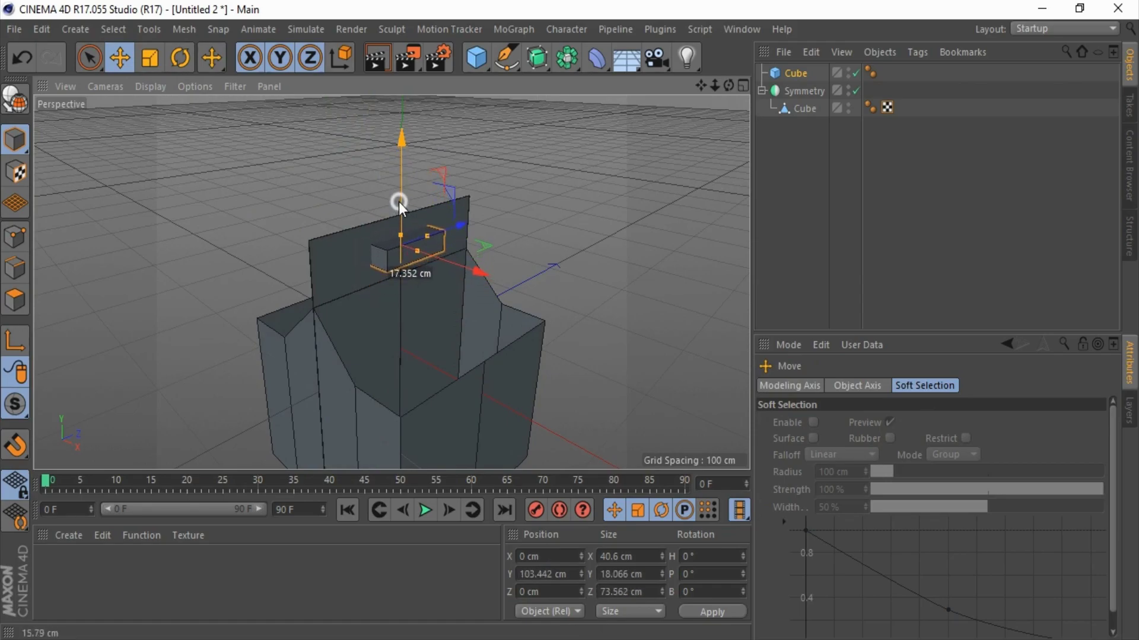
pyautogui.moveTo(571, 321)
pyautogui.keyDown('alt'); pyautogui.mouseDown()
pyautogui.moveTo(391, 282)
pyautogui.moveTo(368, 255)
pyautogui.mouseUp(); pyautogui.keyUp('alt')
pyautogui.click(784, 75)
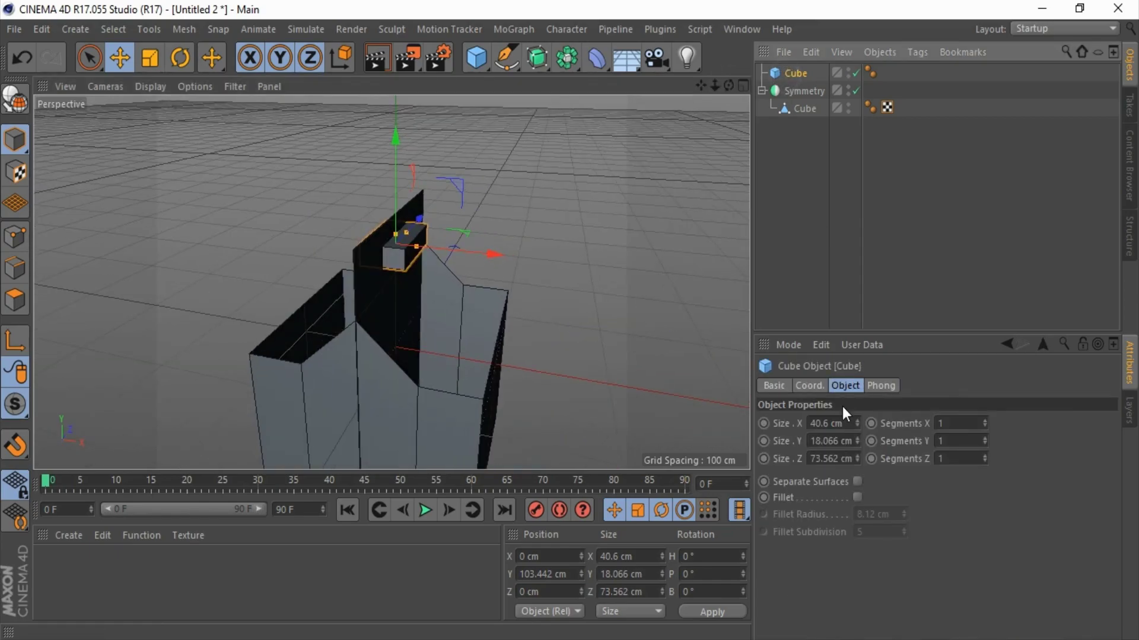
pyautogui.click(857, 497)
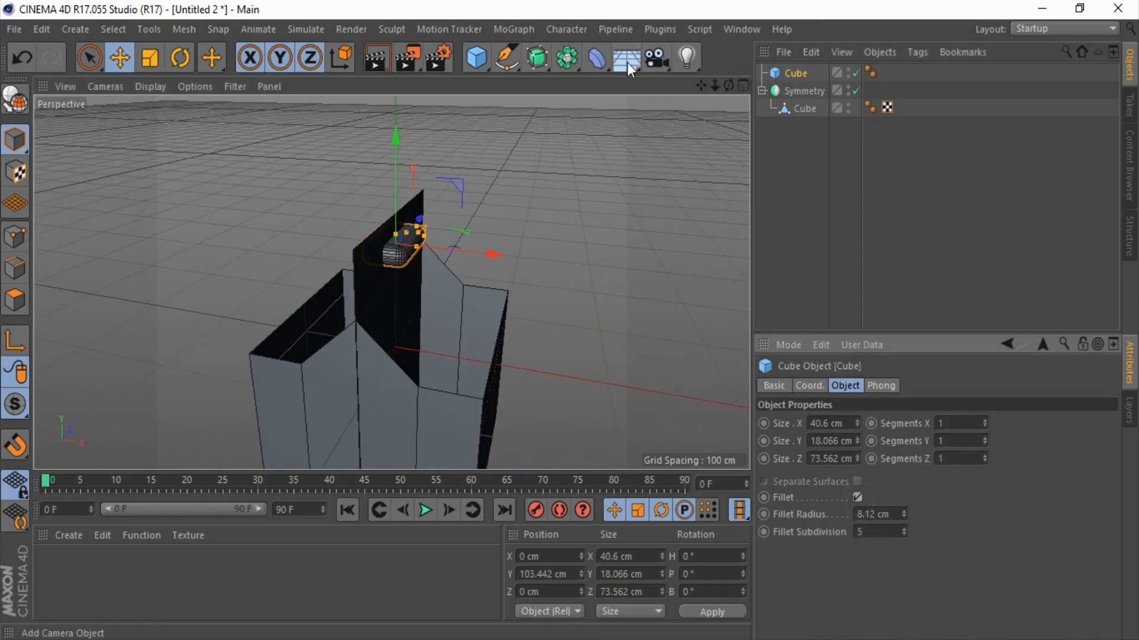
# Step: Add a Boole holding Symmetry above the small rounded cube
pyautogui.click(574, 55)
pyautogui.click(841, 94)
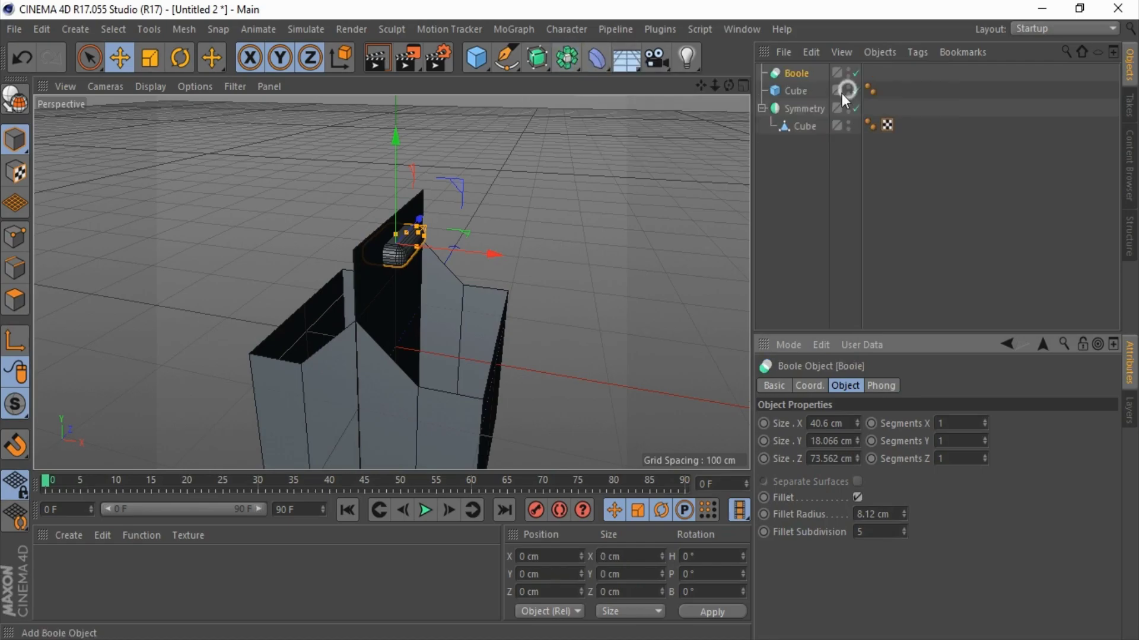
pyautogui.click(761, 108)
pyautogui.click(795, 91)
pyautogui.keyDown('ctrl'); pyautogui.click(804, 109); pyautogui.keyUp('ctrl')
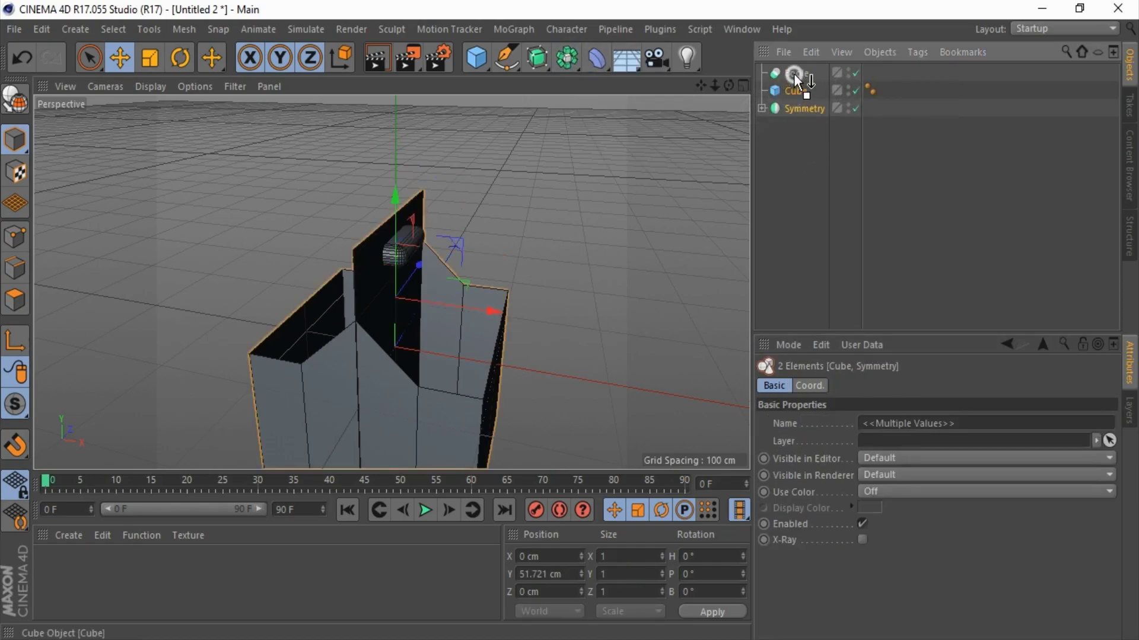
pyautogui.moveTo(795, 91)
pyautogui.mouseDown()
pyautogui.moveTo(795, 72)
pyautogui.moveTo(796, 90)
pyautogui.mouseUp()
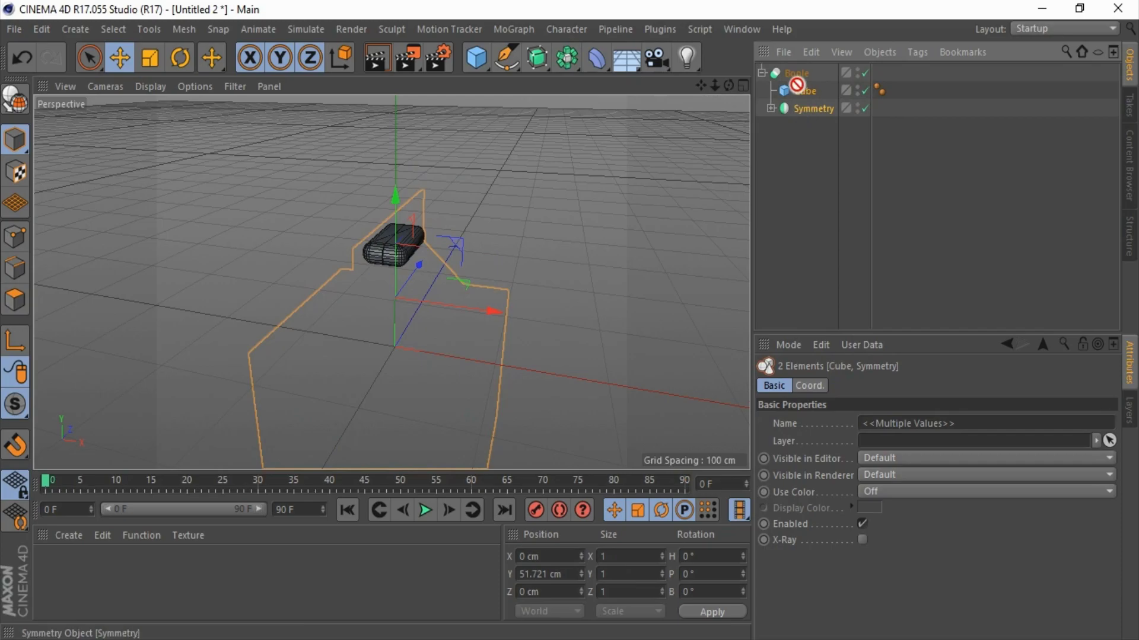
pyautogui.click(810, 125)
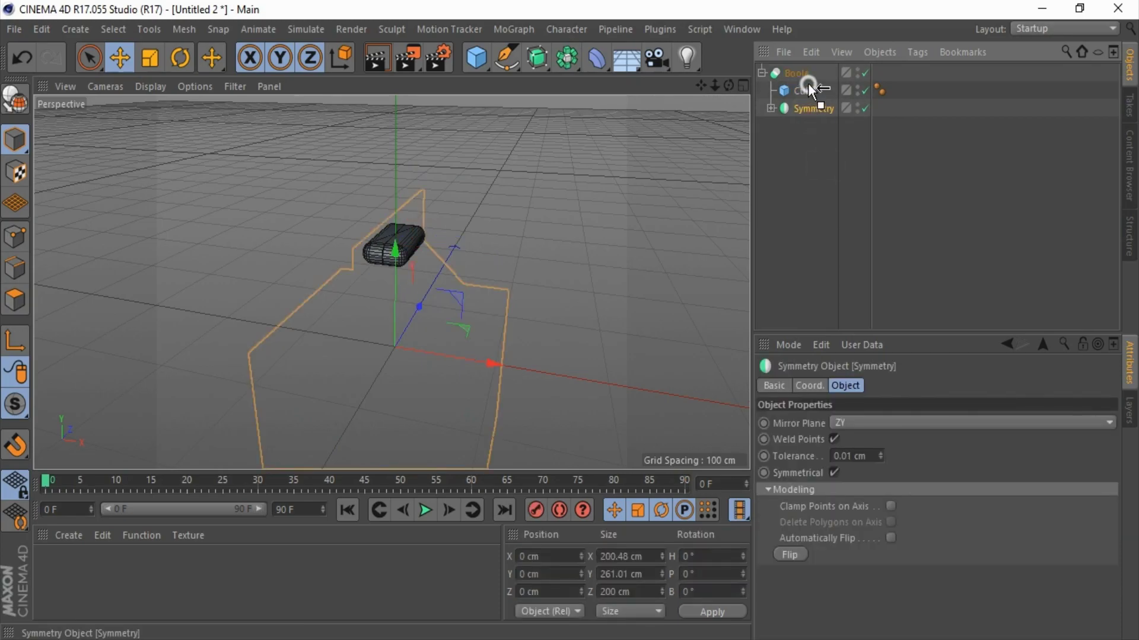
pyautogui.moveTo(821, 112); pyautogui.dragTo(790, 90)
# Step: Nudge the cutting cube into place and merge the Boole with Connect Objects + Delete
pyautogui.keyDown('alt'); pyautogui.moveTo(724, 102); pyautogui.dragTo(621, 158); pyautogui.keyUp('alt')
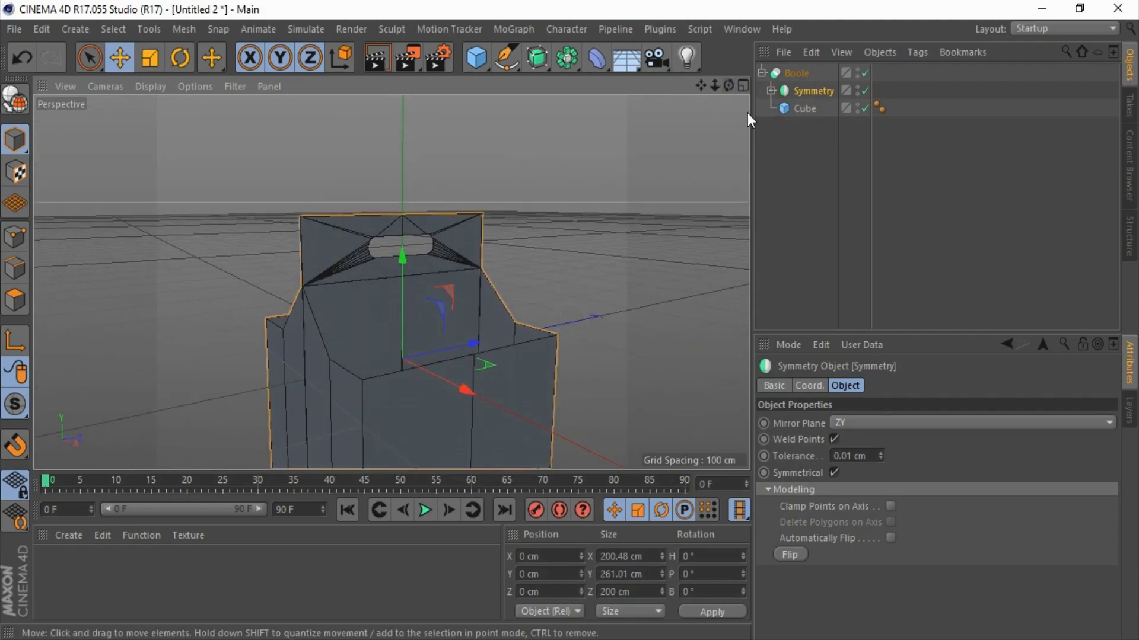
pyautogui.click(805, 108)
pyautogui.moveTo(402, 189); pyautogui.dragTo(402, 187)
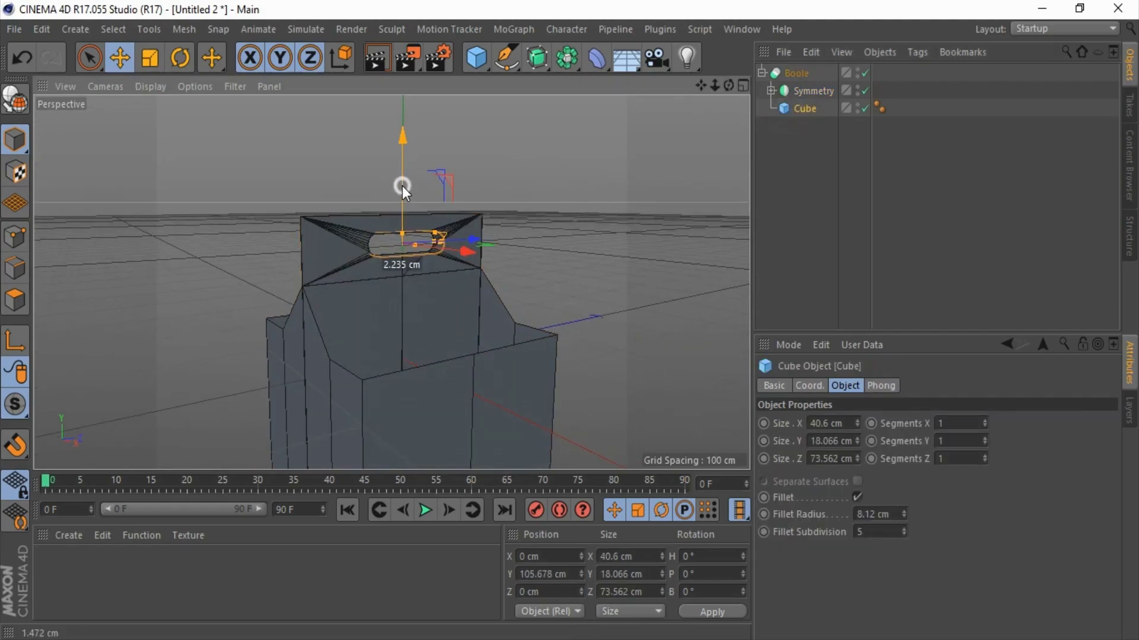
pyautogui.moveTo(819, 138); pyautogui.dragTo(789, 77)
pyautogui.rightClick(789, 77)
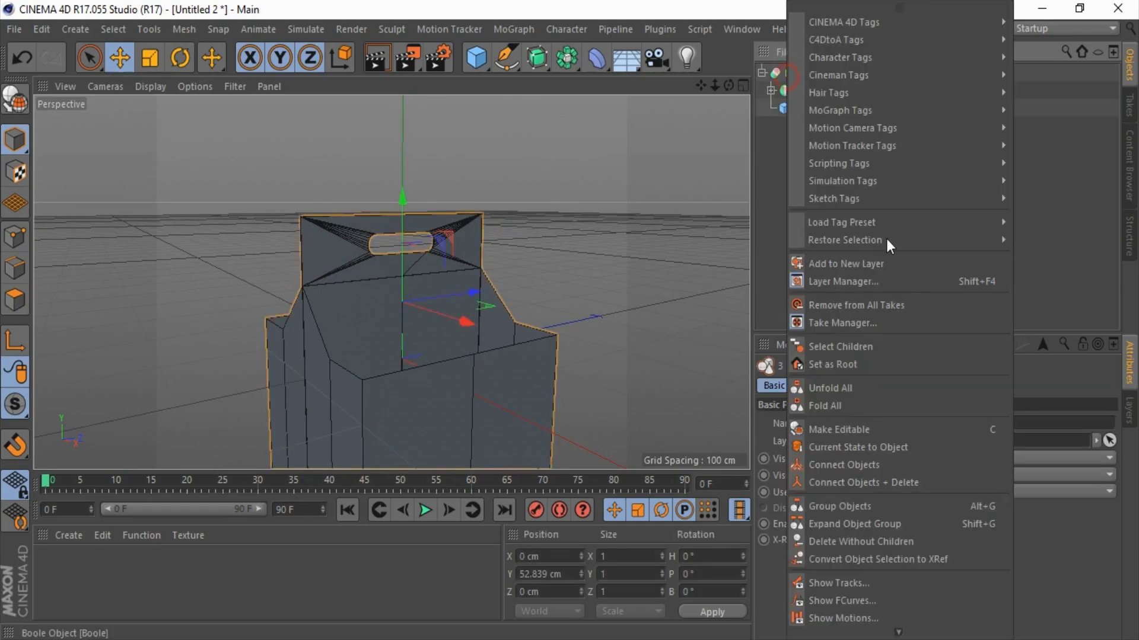
pyautogui.click(890, 483)
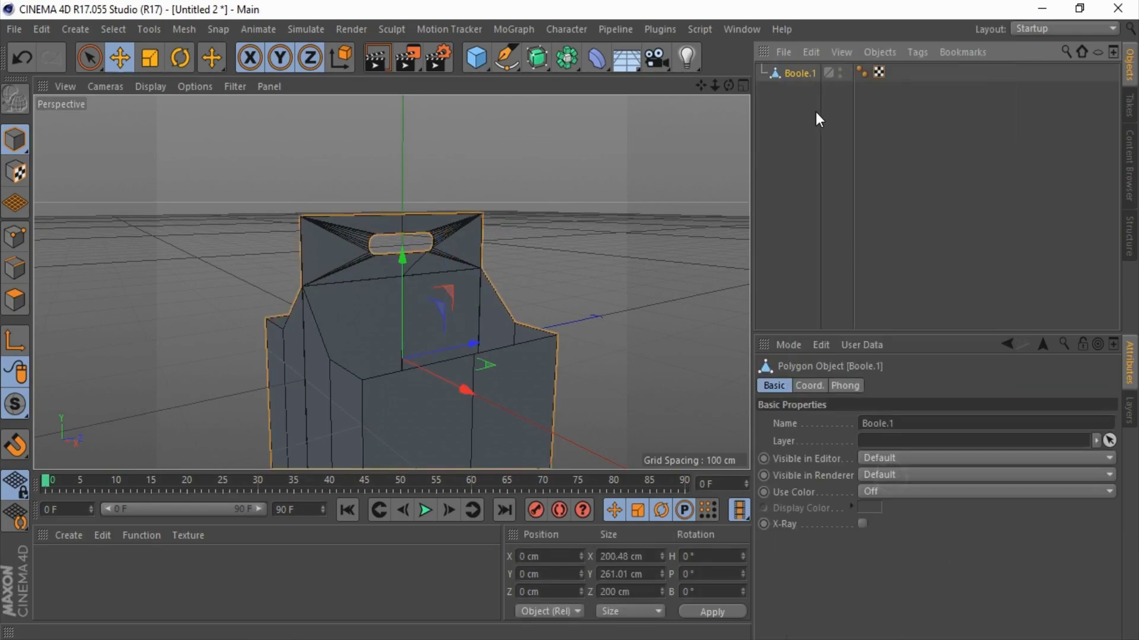
pyautogui.doubleClick(802, 74)
pyautogui.write('Box')
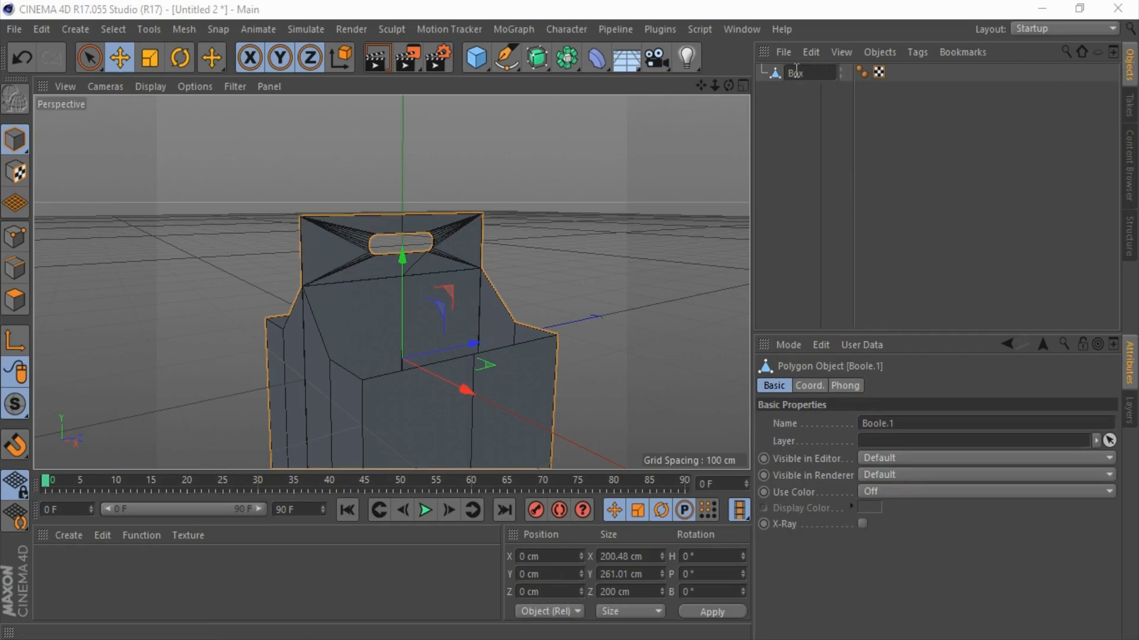
# Step: Confirm the name 'Box' and raise the box to Y 132.231 cm in the Front view
pyautogui.press('Return')
pyautogui.scroll(-3, 414, 195)
pyautogui.scroll(-1, 649, 134)
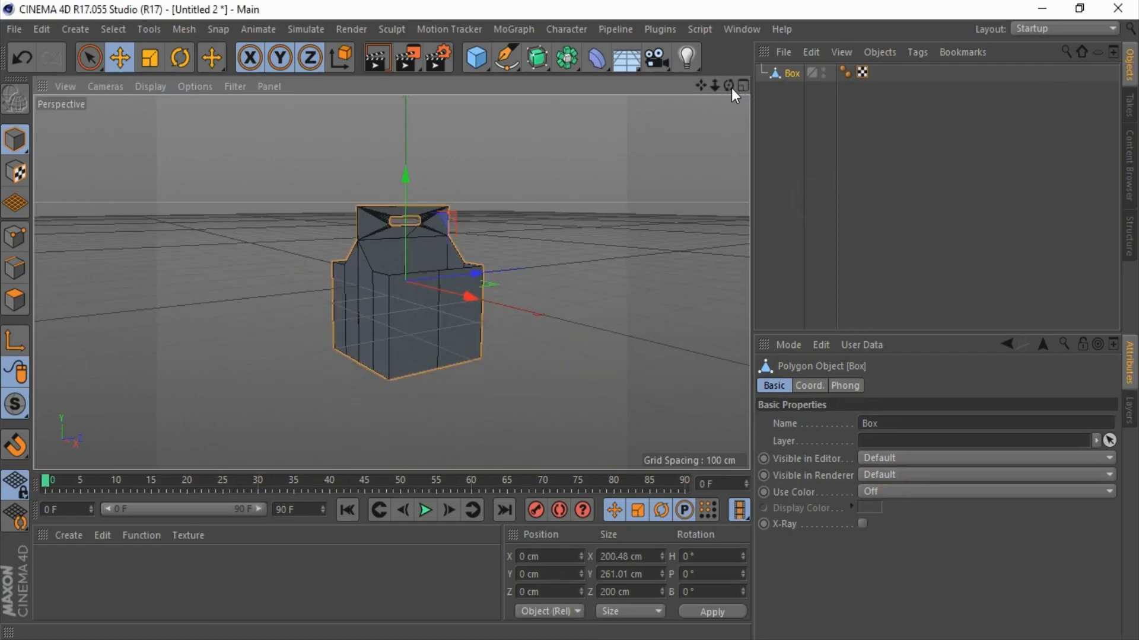
pyautogui.moveTo(729, 86); pyautogui.dragTo(725, 88)
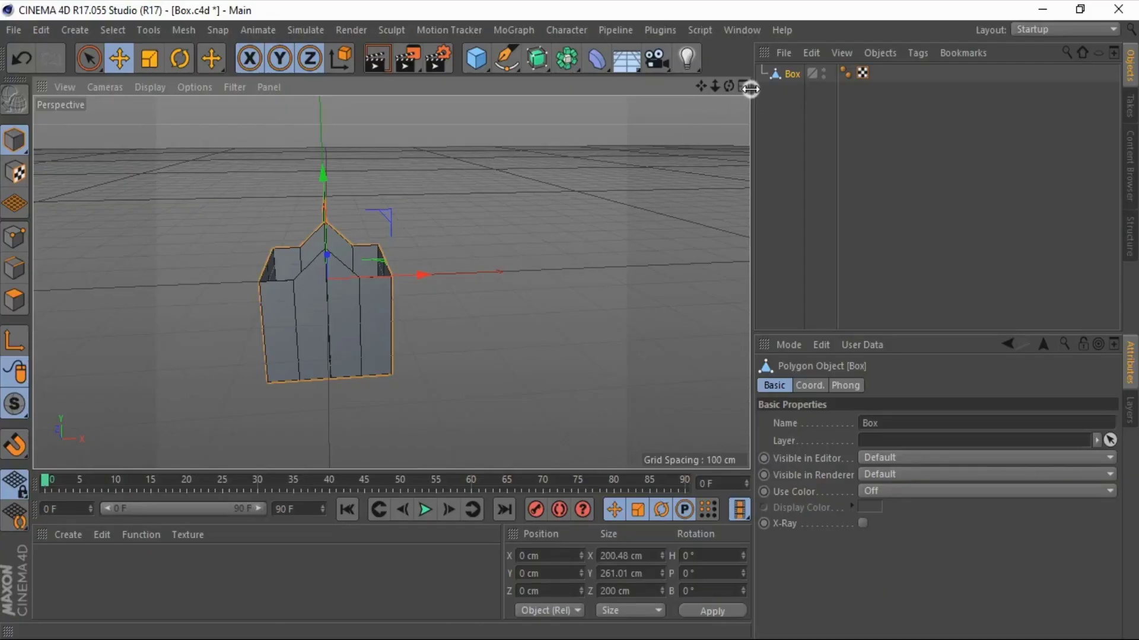
pyautogui.click(743, 87)
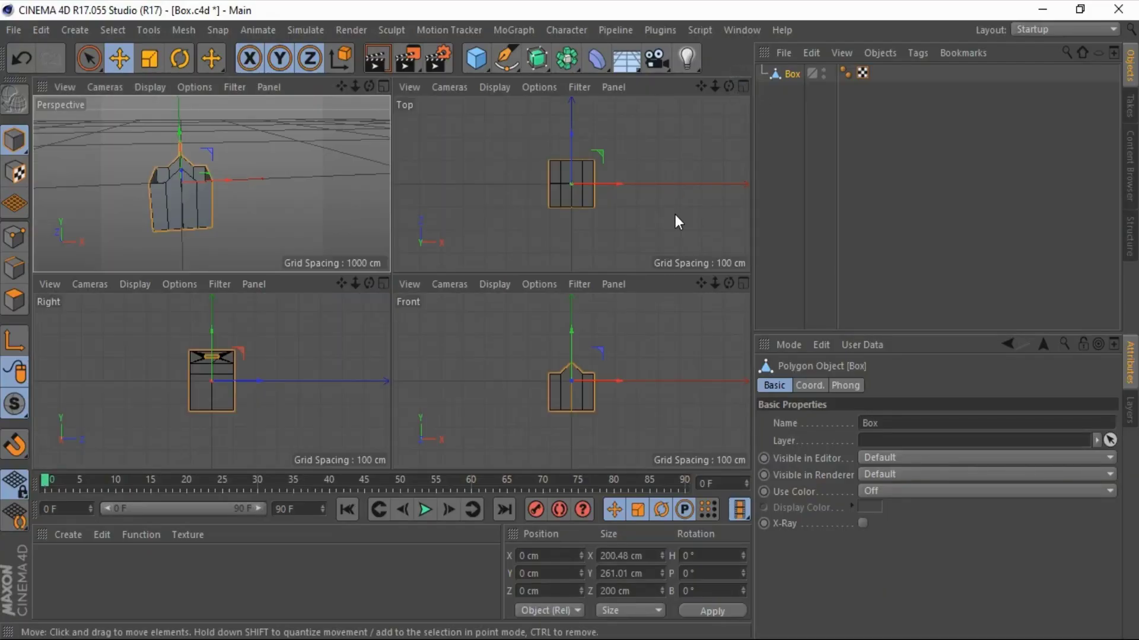
pyautogui.click(743, 284)
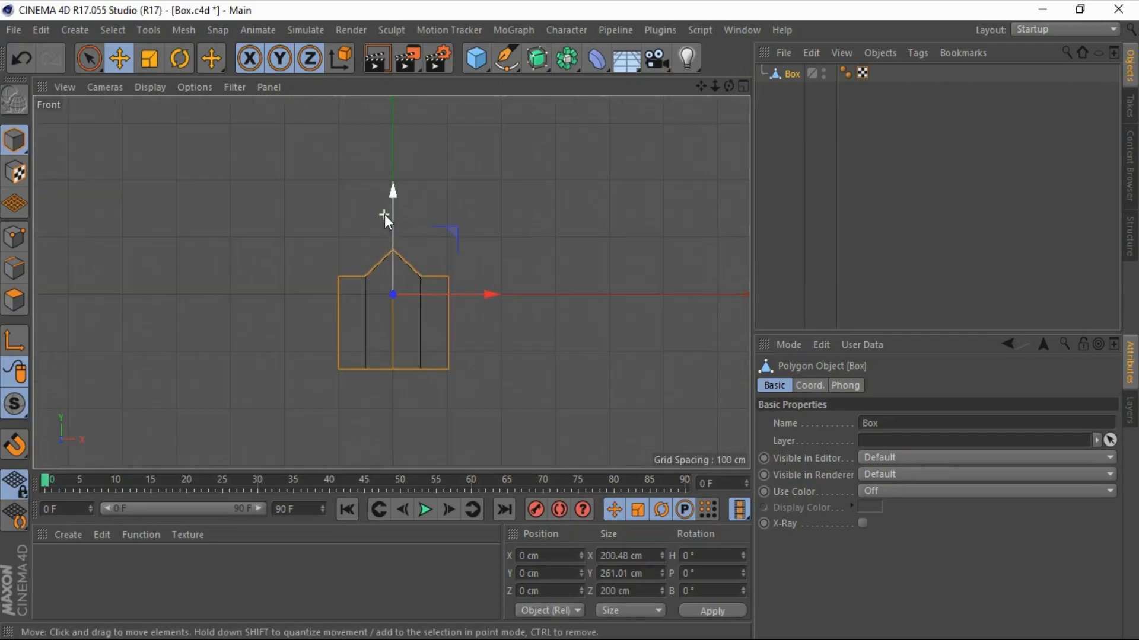
pyautogui.moveTo(397, 273); pyautogui.dragTo(407, 172)
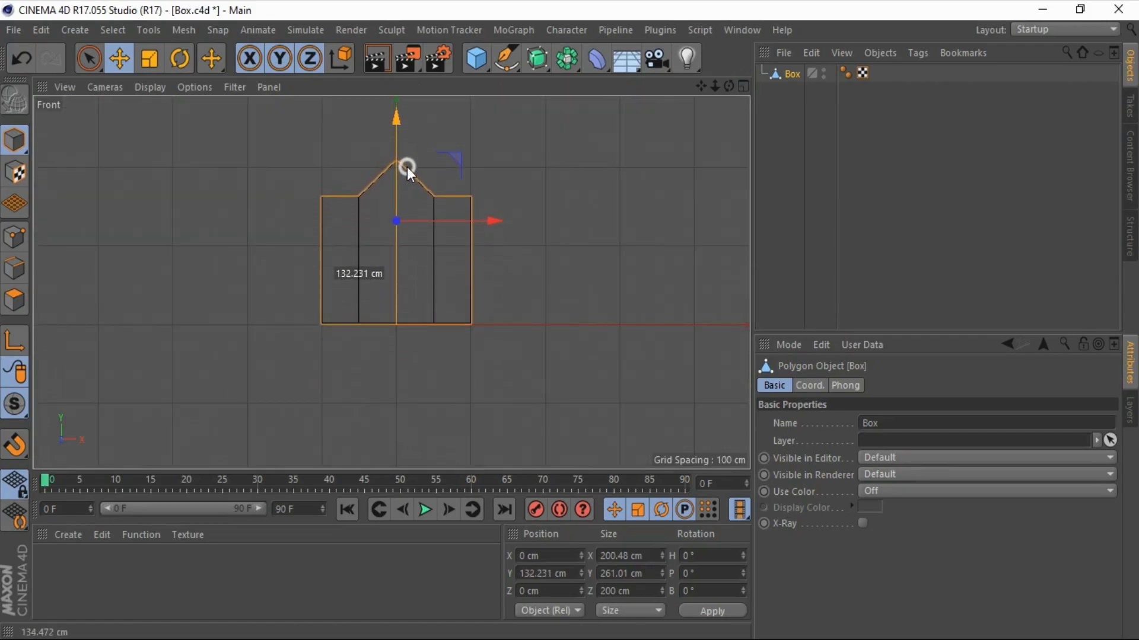
pyautogui.scroll(-2, 380, 278)
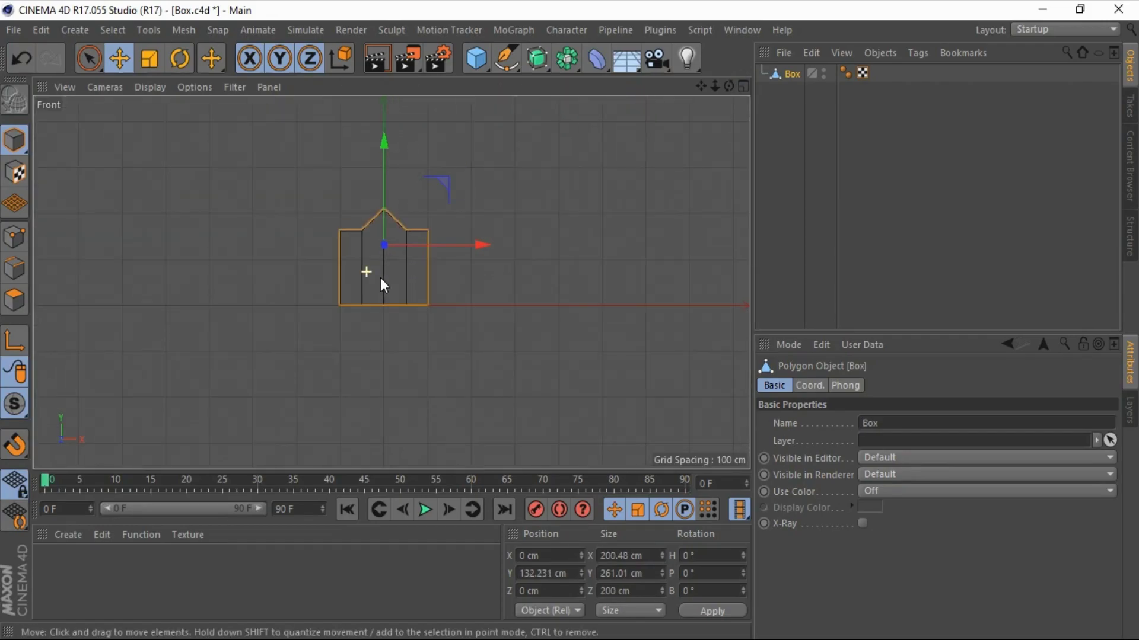
# Step: Start a Bezier profile at the box's bottom centre, along the bottom and up the bottle's side
pyautogui.click(500, 59)
pyautogui.click(846, 147)
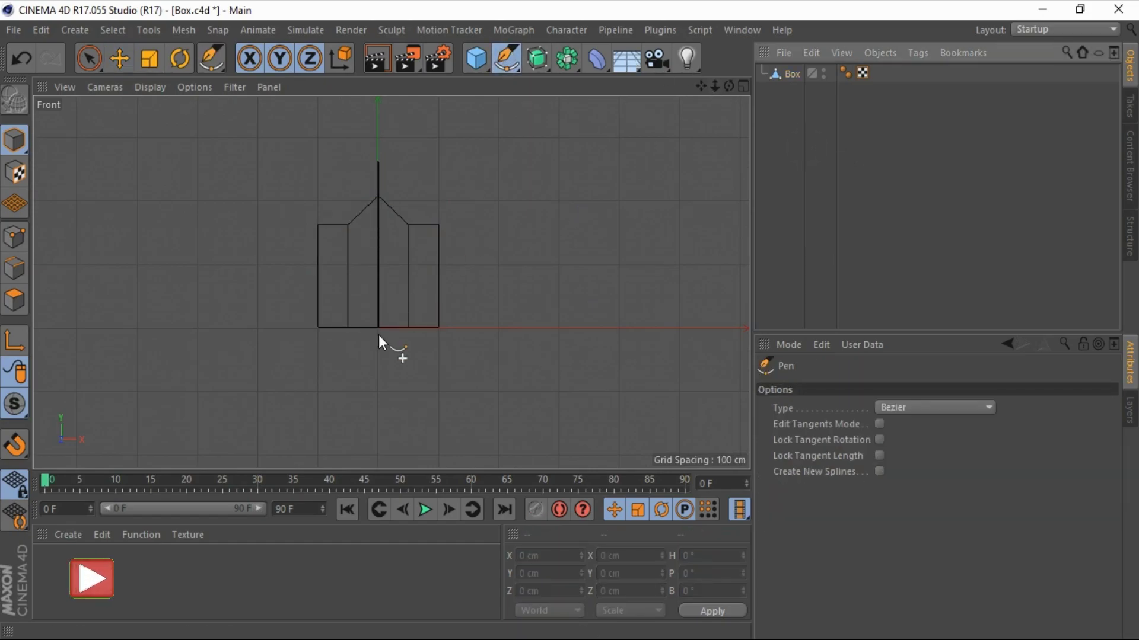
pyautogui.scroll(5, 382, 314)
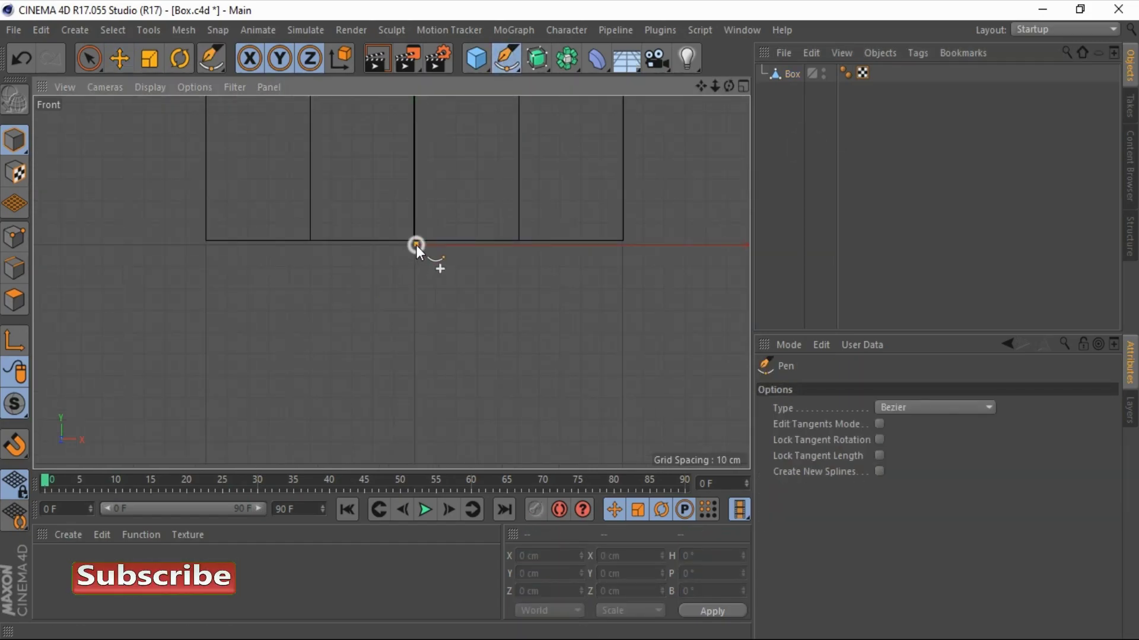
pyautogui.click(415, 244)
pyautogui.click(311, 250)
pyautogui.scroll(-2, 318, 267)
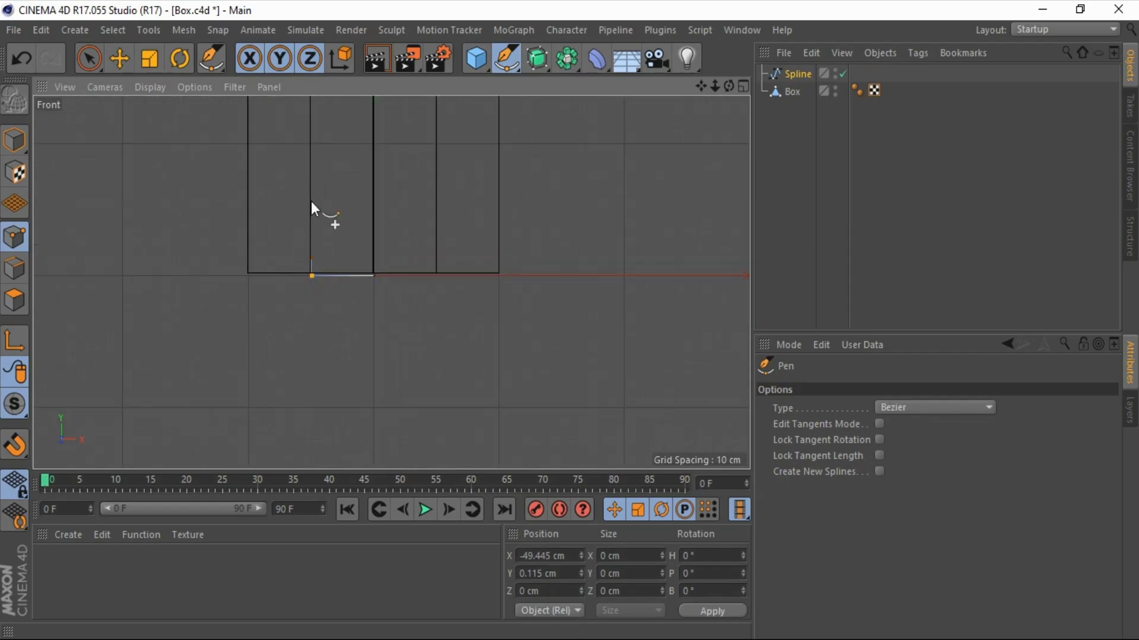
pyautogui.scroll(-2, 305, 205)
pyautogui.click(308, 131)
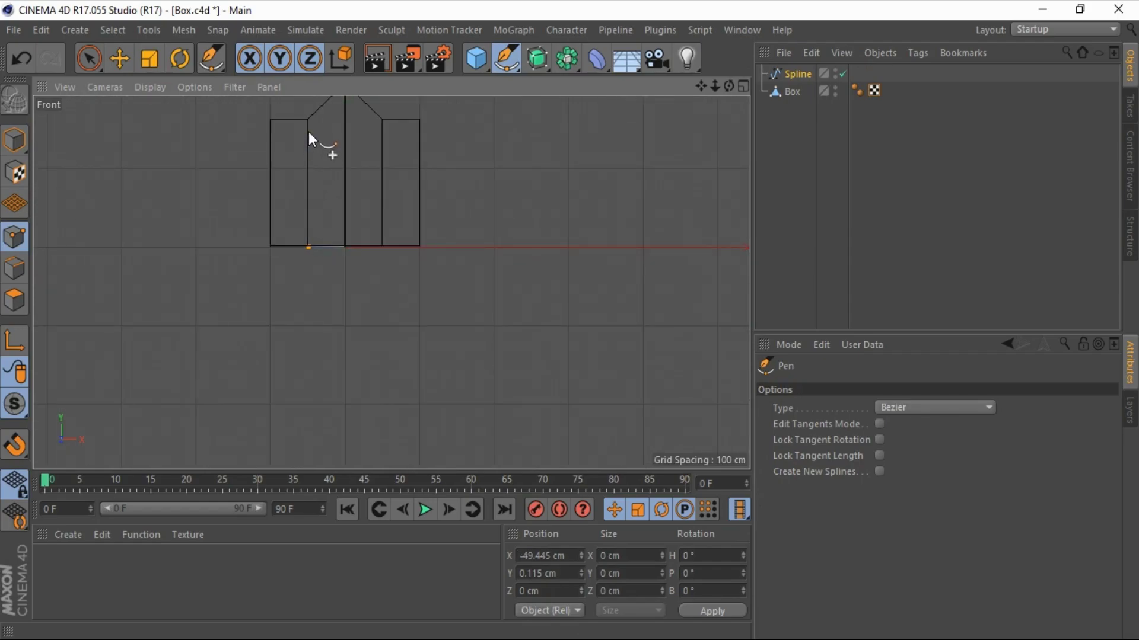
# Step: Add the bottle's shoulder and neck points to the profile
pyautogui.scroll(-4, 318, 314)
pyautogui.scroll(2, 315, 207)
pyautogui.scroll(3, 314, 225)
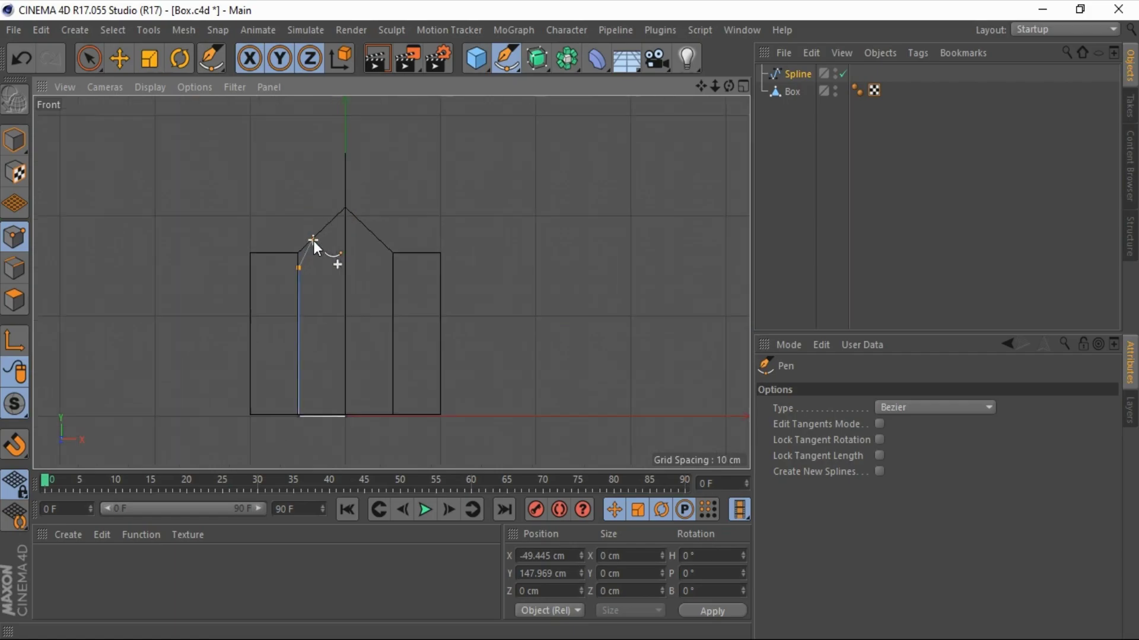
pyautogui.scroll(3, 313, 255)
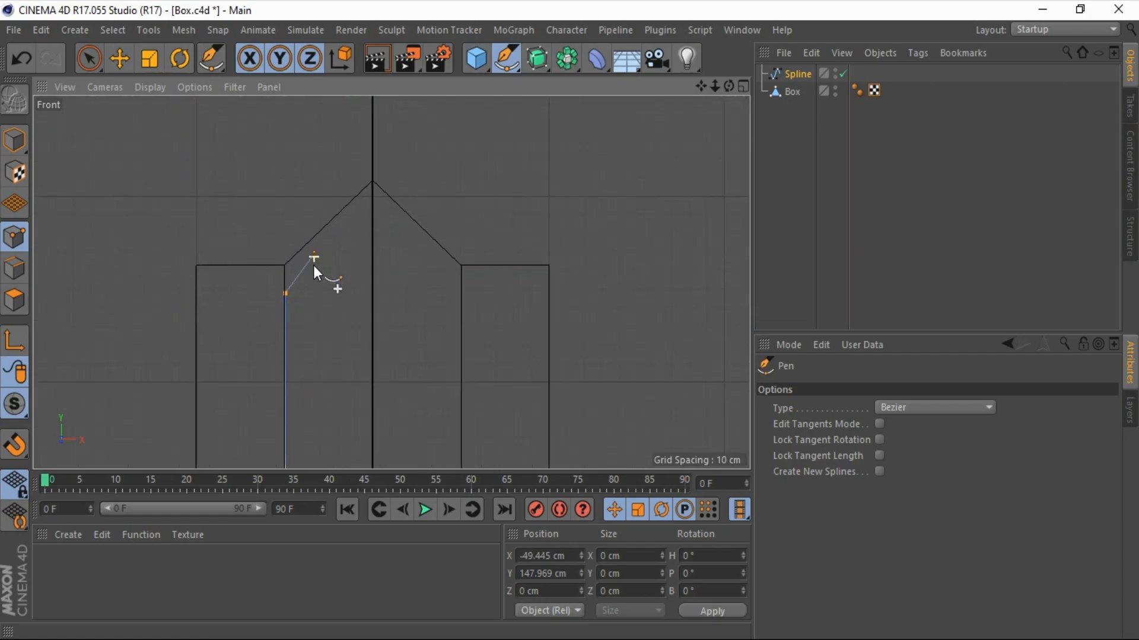
pyautogui.click(339, 241)
pyautogui.scroll(2, 339, 238)
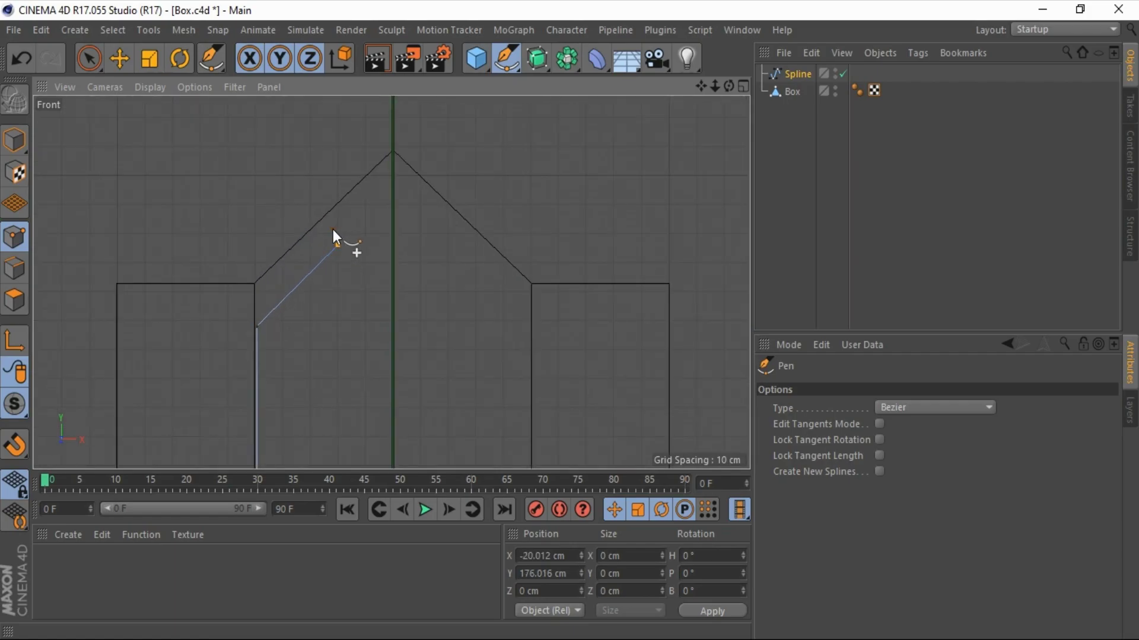
pyautogui.click(343, 216)
pyautogui.scroll(-2, 326, 293)
pyautogui.scroll(-2, 334, 225)
pyautogui.scroll(3, 353, 194)
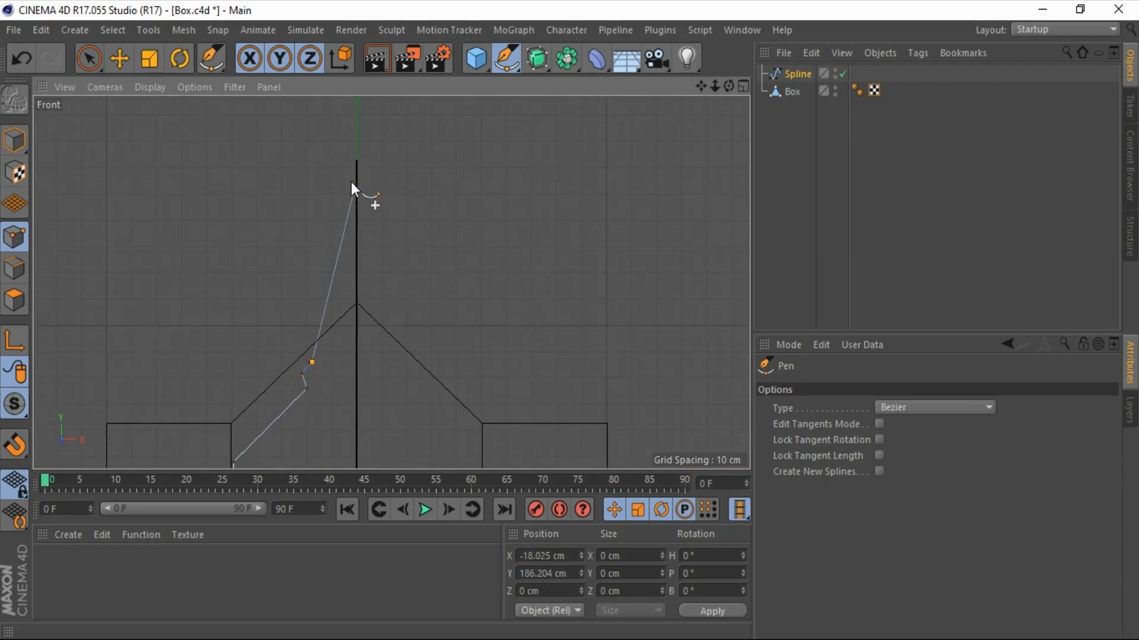
pyautogui.click(340, 173)
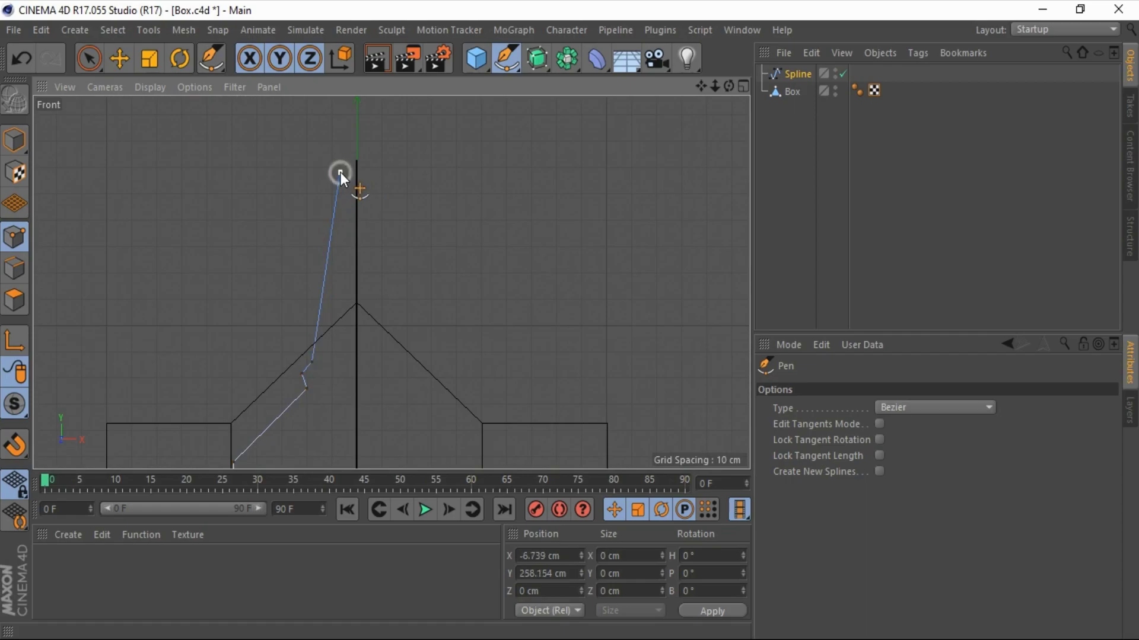
# Step: Place the final profile points so the spline ends on the centre axis
pyautogui.scroll(2, 340, 172)
pyautogui.scroll(2, 342, 168)
pyautogui.scroll(2, 339, 177)
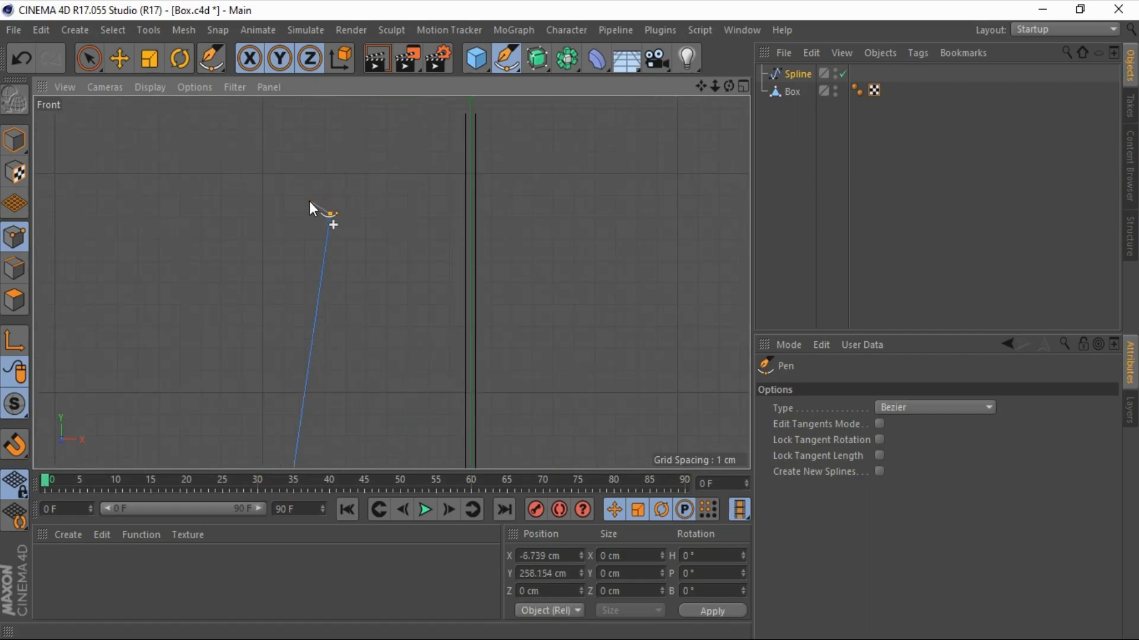
pyautogui.click(308, 198)
pyautogui.scroll(-2, 334, 148)
pyautogui.scroll(-2, 329, 188)
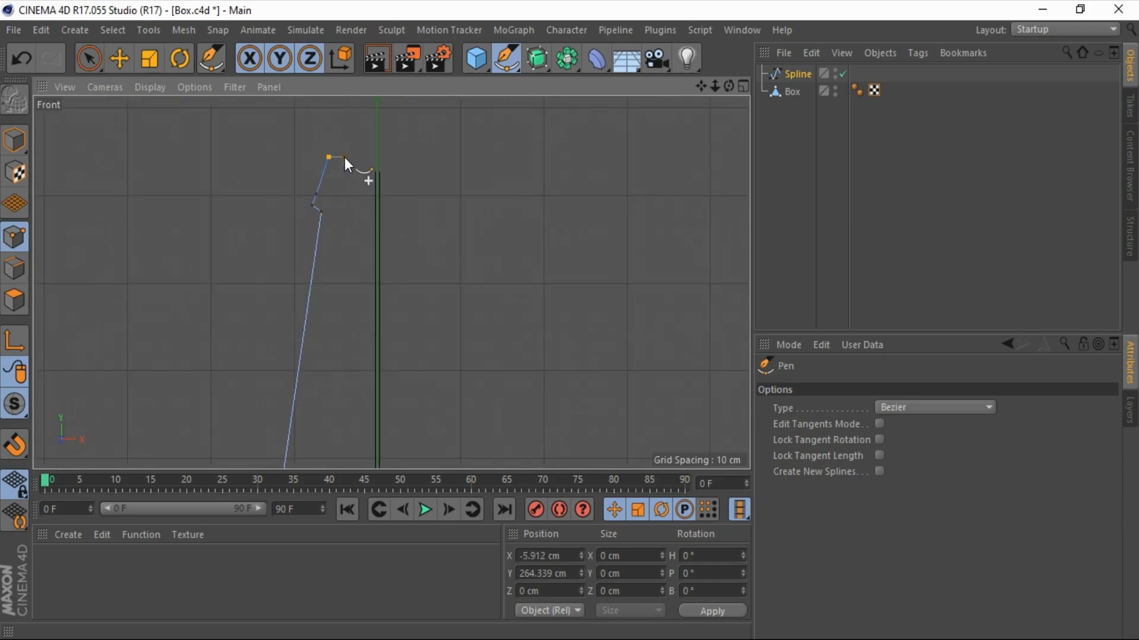
pyautogui.click(337, 213)
pyautogui.click(128, 60)
# Step: Chamfer the first corner point of the profile to about 1.7 cm
pyautogui.click(313, 205)
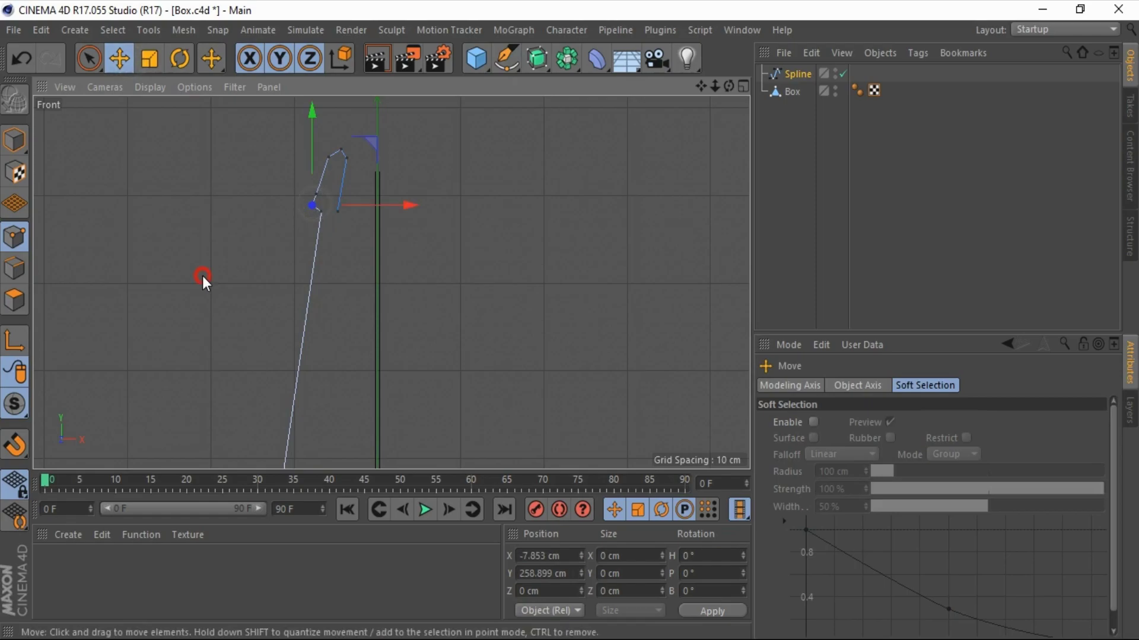
pyautogui.rightClick(201, 276)
pyautogui.click(243, 469)
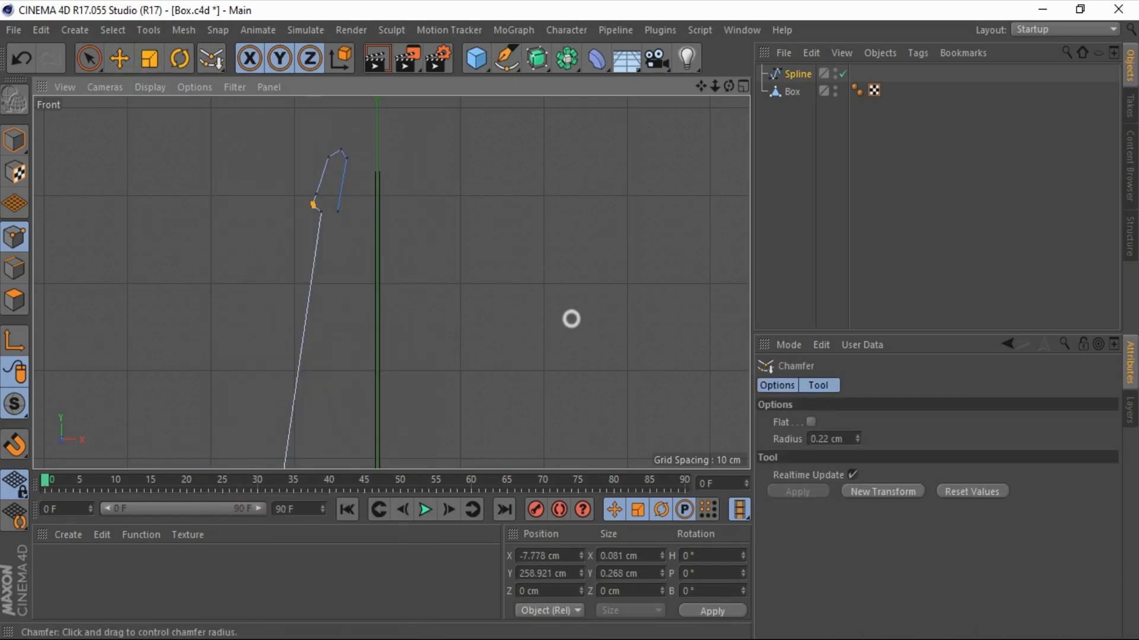
pyautogui.moveTo(571, 318); pyautogui.dragTo(570, 321)
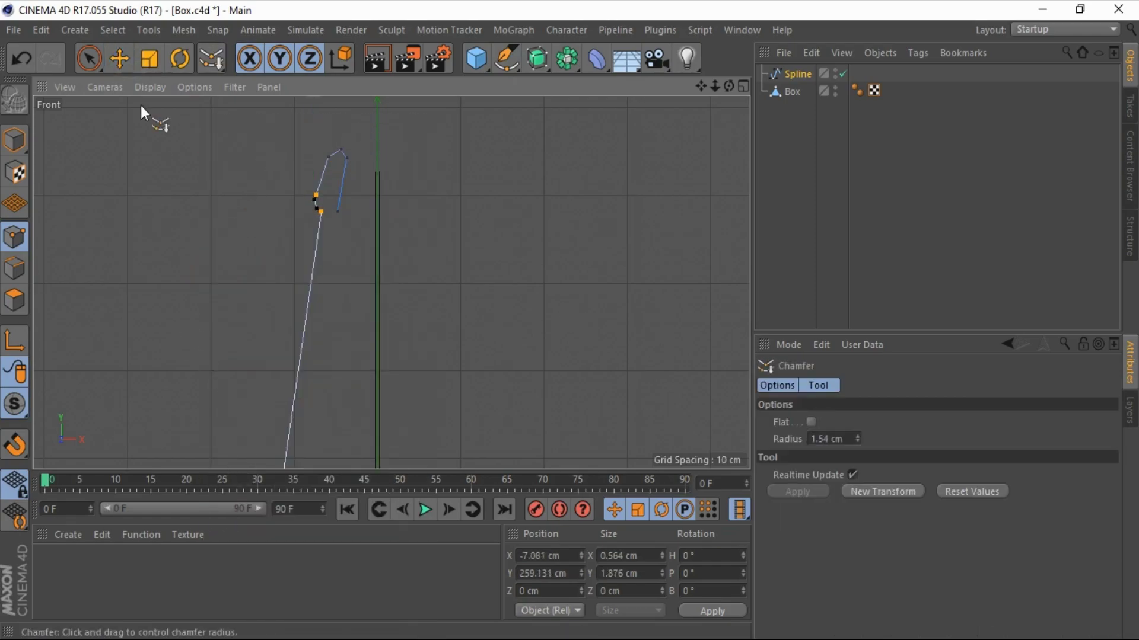
pyautogui.press('e')
# Step: Slightly round the profile's top corner point with a chamfer
pyautogui.click(343, 149)
pyautogui.rightClick(199, 356)
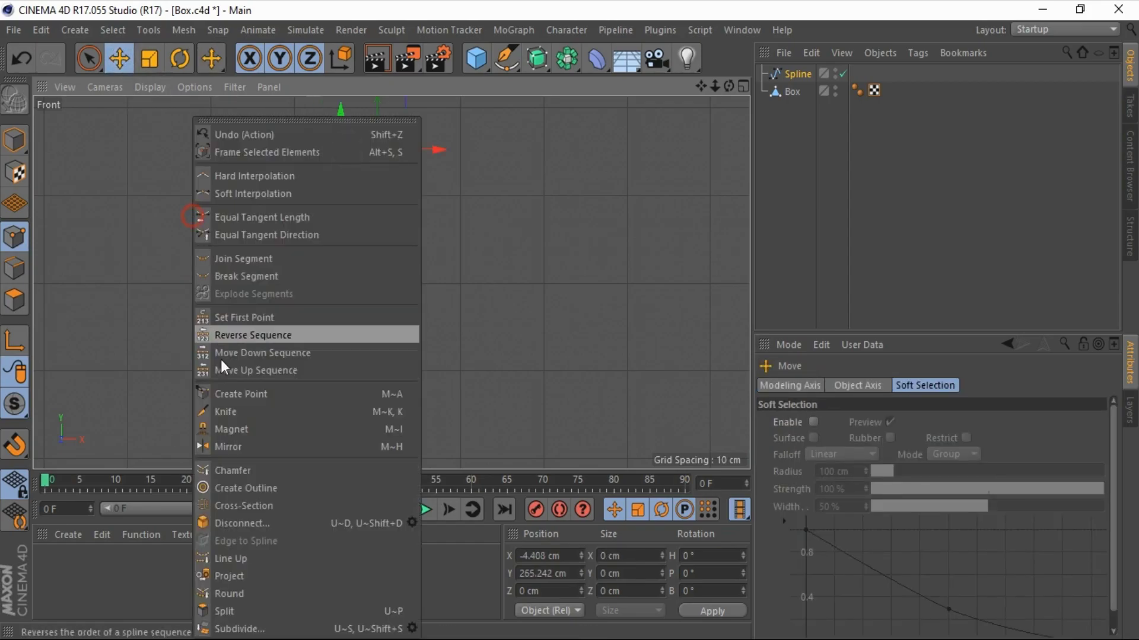
pyautogui.click(226, 465)
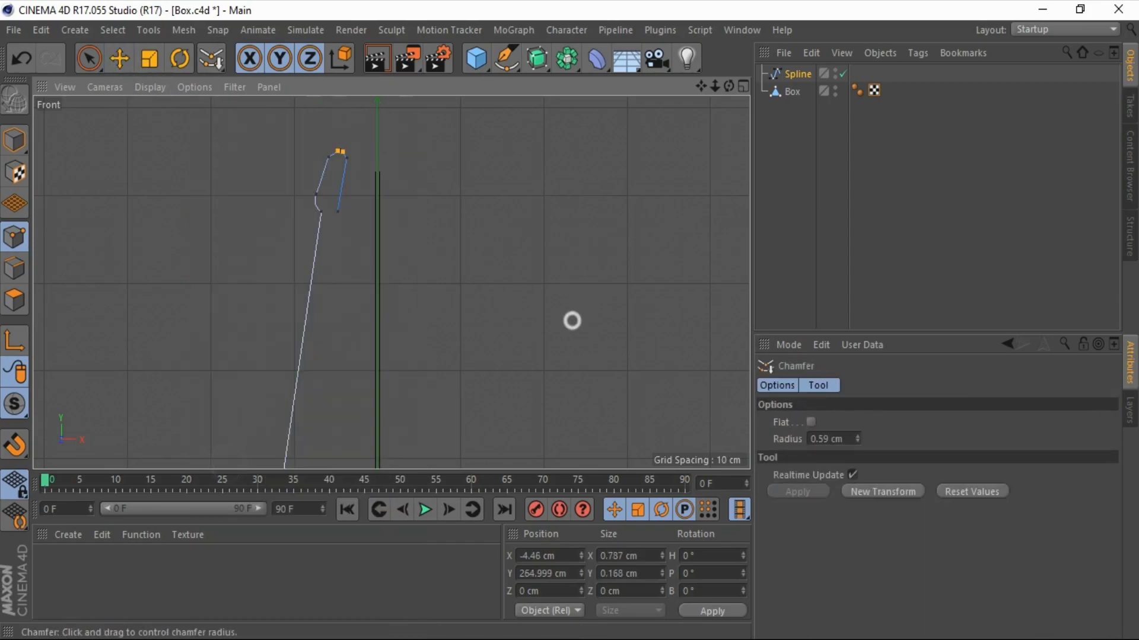
pyautogui.moveTo(571, 318); pyautogui.dragTo(570, 321)
pyautogui.scroll(-2, 196, 214)
pyautogui.scroll(-1, 271, 221)
pyautogui.scroll(1, 271, 220)
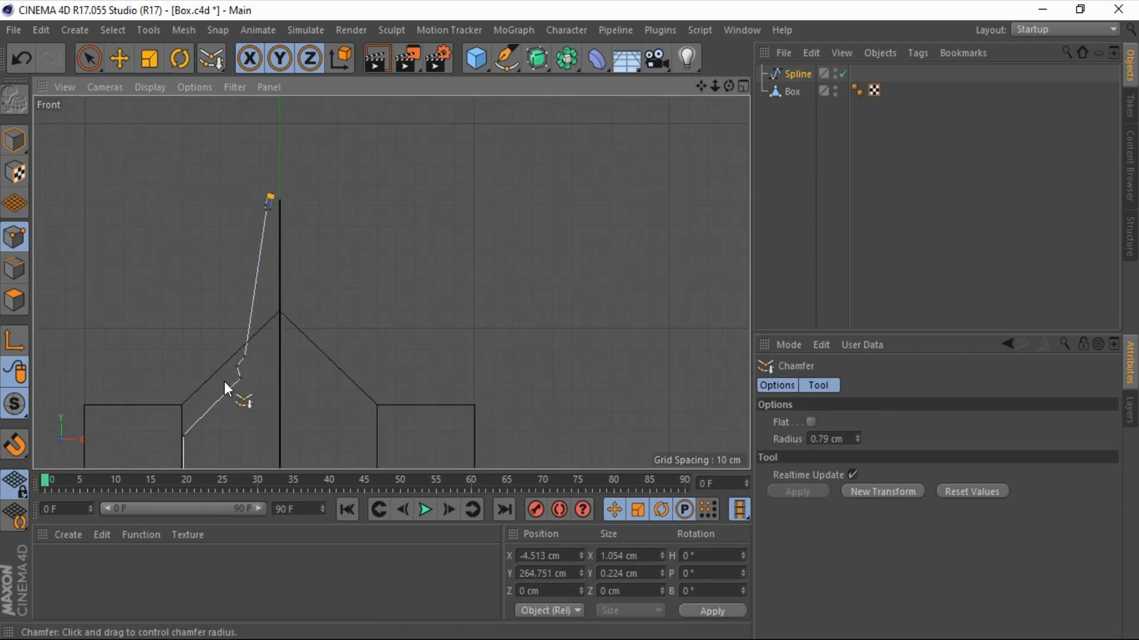
pyautogui.scroll(2, 224, 382)
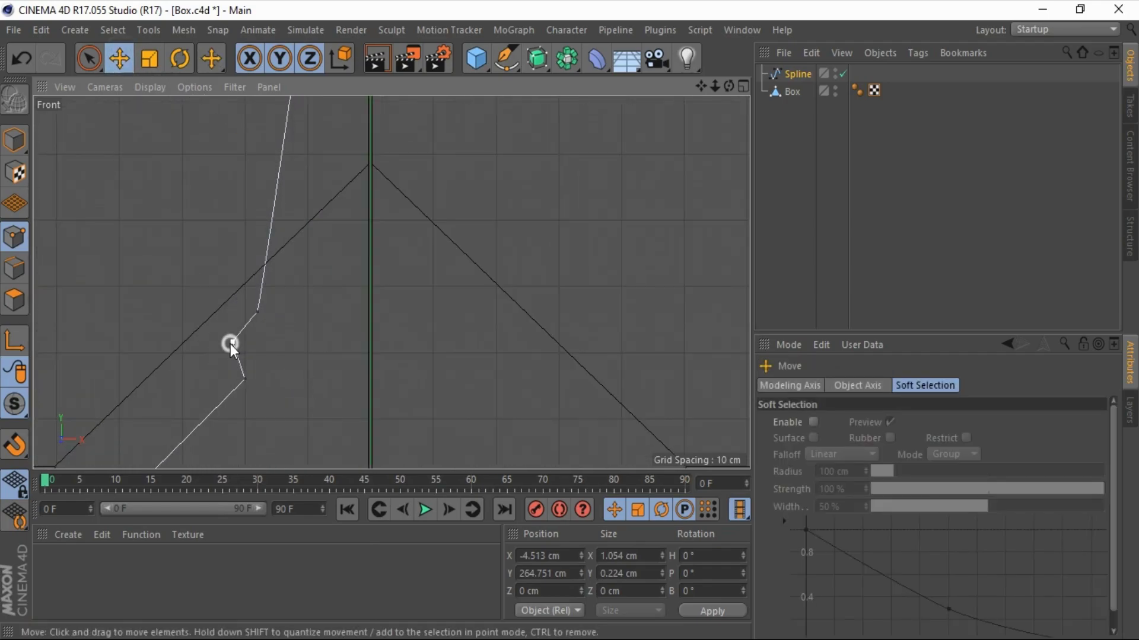
# Step: Smooth the shoulder kink point into a curve with Chamfer
pyautogui.click(230, 344)
pyautogui.rightClick(230, 344)
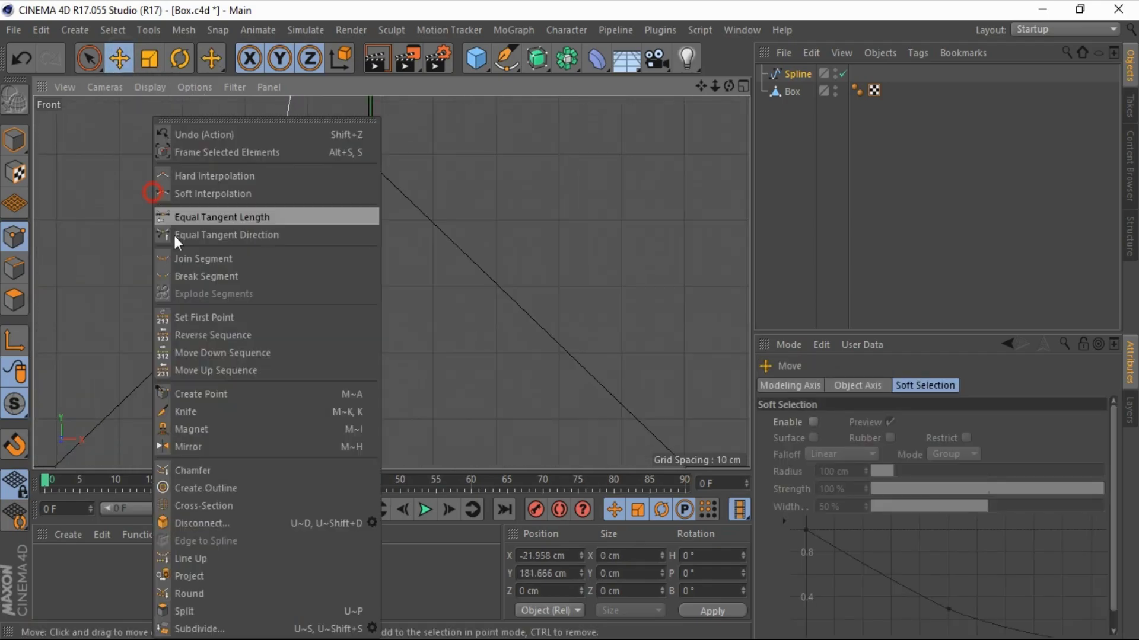
pyautogui.click(187, 470)
pyautogui.moveTo(569, 318); pyautogui.dragTo(566, 320)
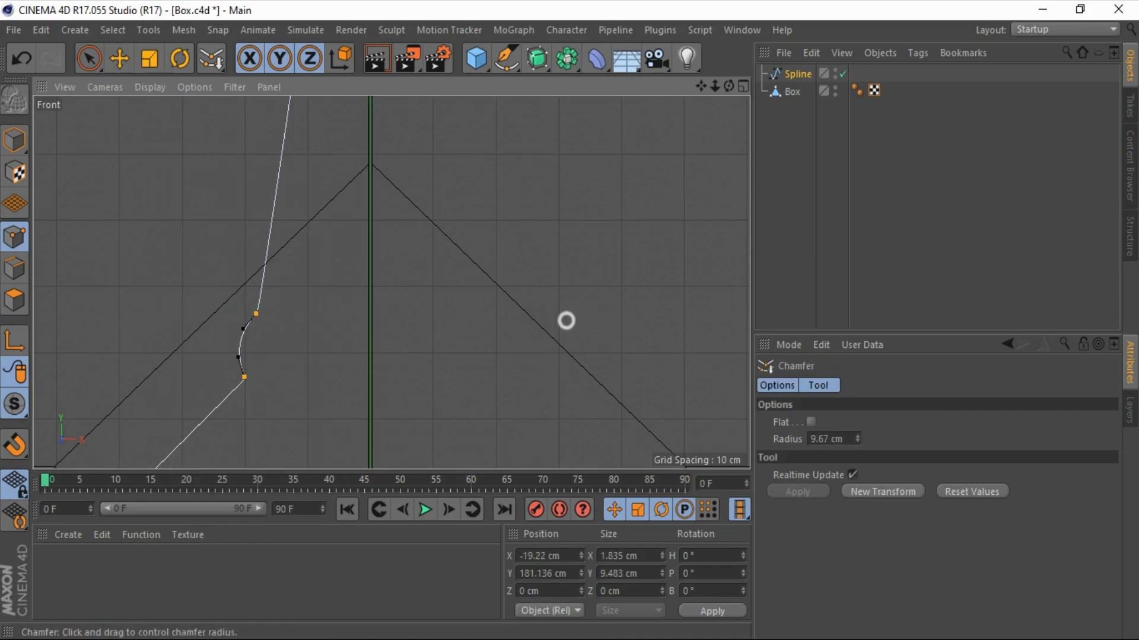
pyautogui.scroll(-5, 92, 335)
pyautogui.scroll(1, 218, 422)
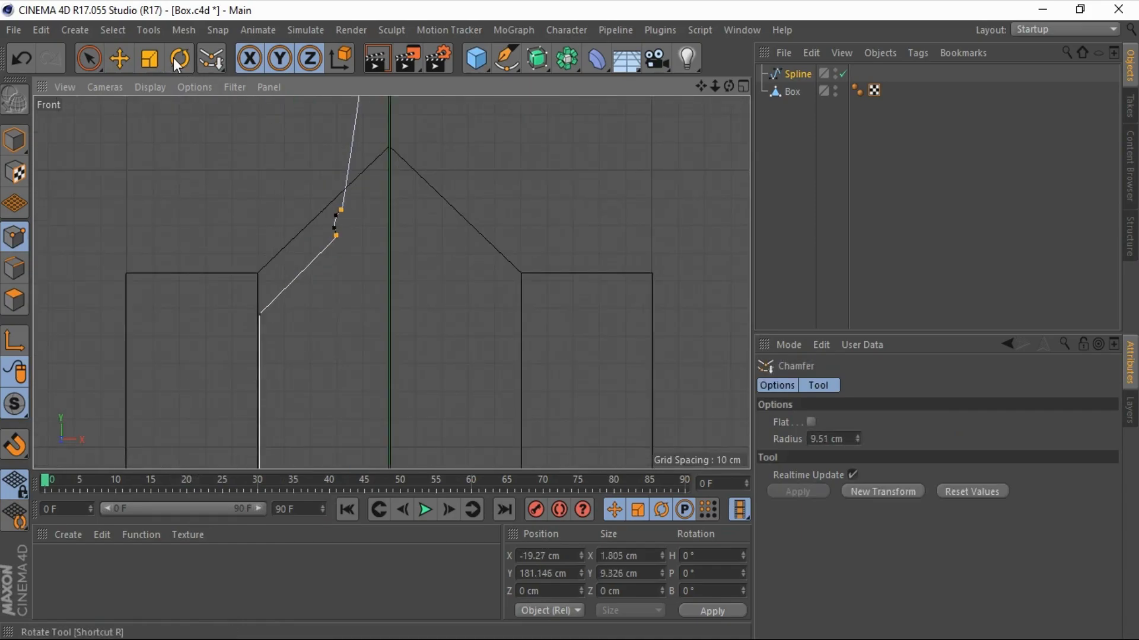
# Step: Round the lower shoulder corner into a wide curve
pyautogui.click(119, 58)
pyautogui.click(261, 314)
pyautogui.rightClick(165, 294)
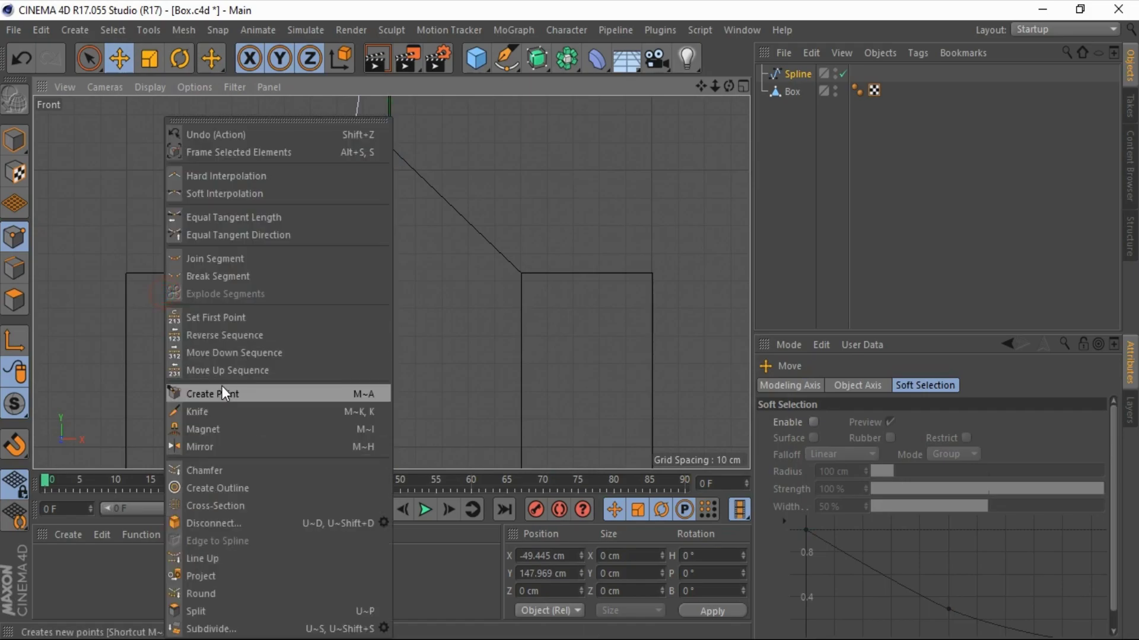
pyautogui.click(210, 469)
pyautogui.moveTo(569, 320)
pyautogui.mouseDown()
pyautogui.moveTo(644, 311)
pyautogui.moveTo(569, 320)
pyautogui.mouseUp()
pyautogui.scroll(-3, 250, 234)
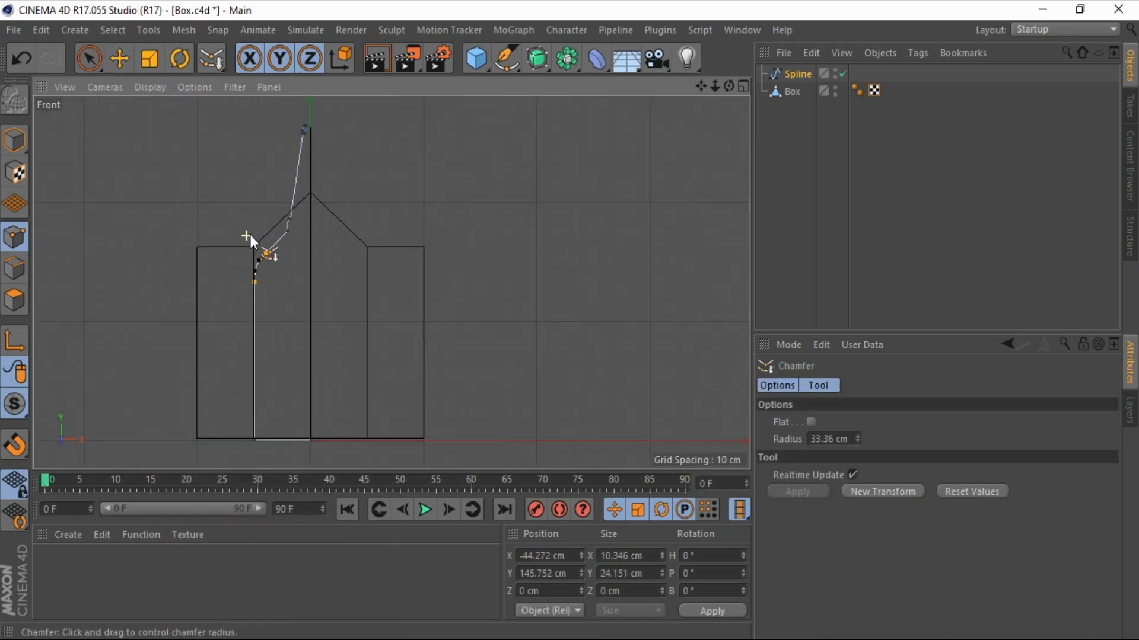
pyautogui.scroll(3, 204, 211)
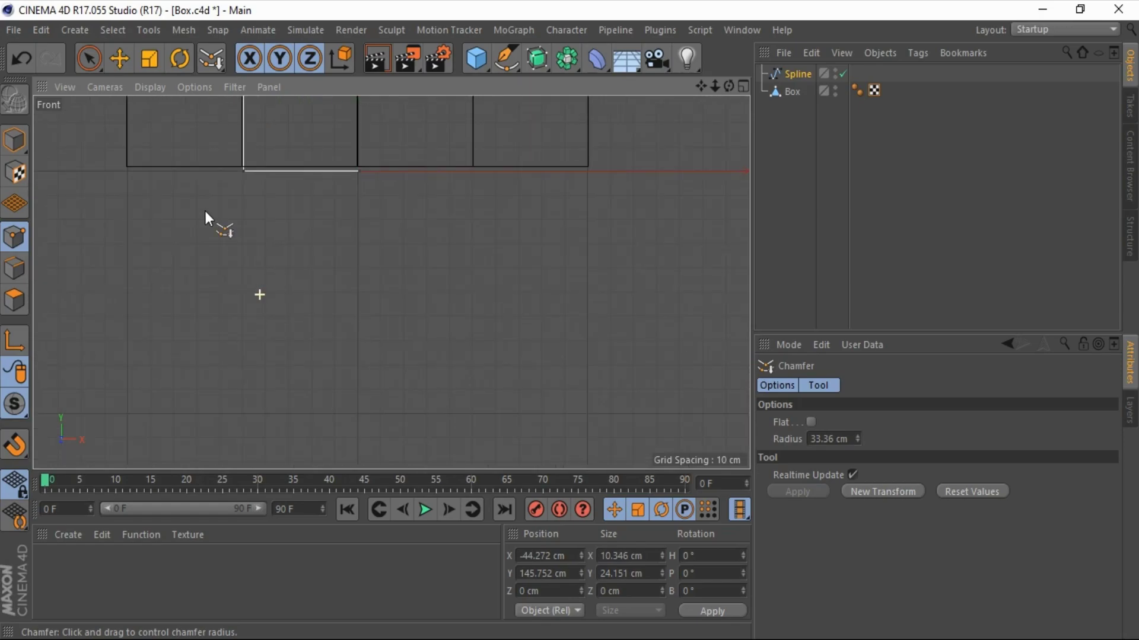
# Step: Chamfer the profile's bottom corner to 4.82 cm
pyautogui.click(132, 67)
pyautogui.click(245, 173)
pyautogui.rightClick(247, 191)
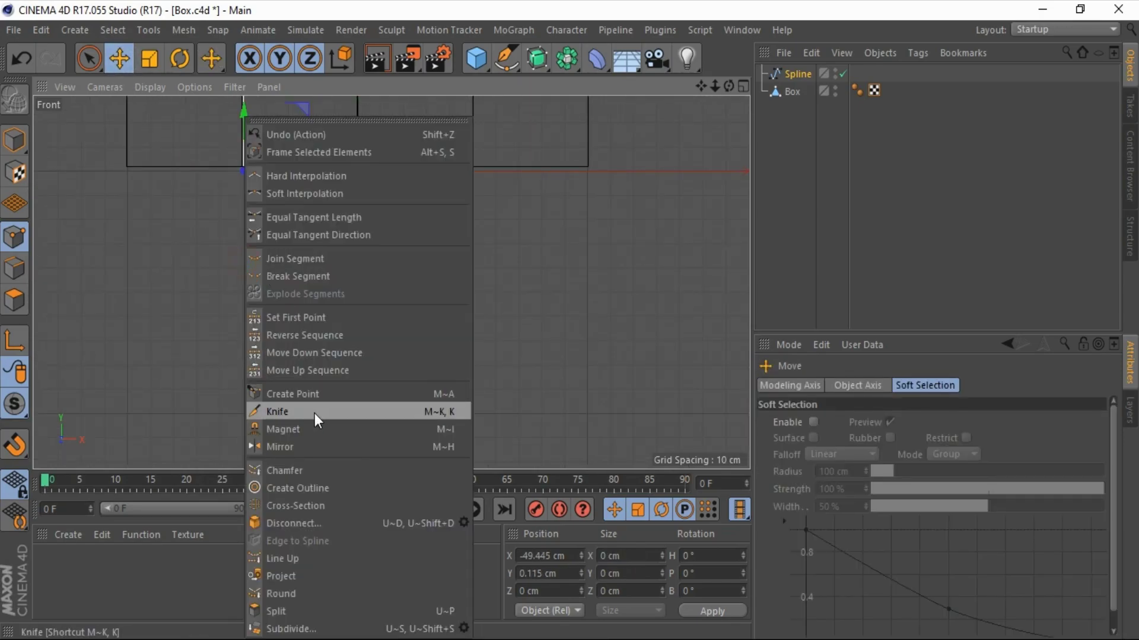
pyautogui.click(293, 469)
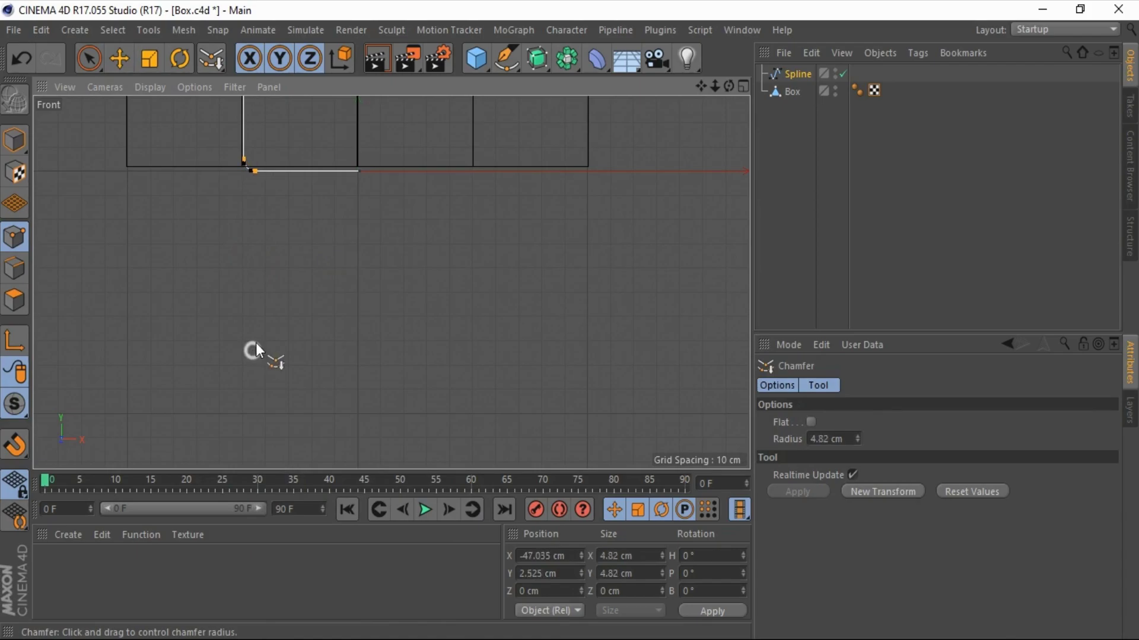
pyautogui.press('e')
# Step: Set the profile's bottom end point to Position X 0
pyautogui.click(359, 171)
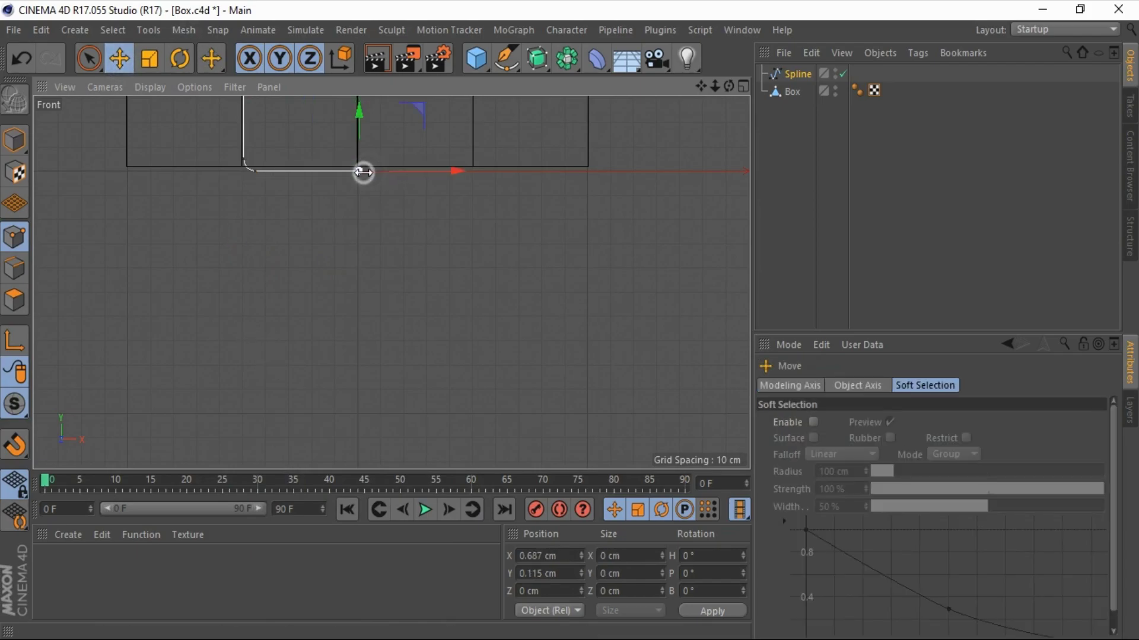
pyautogui.doubleClick(555, 547)
pyautogui.write('0')
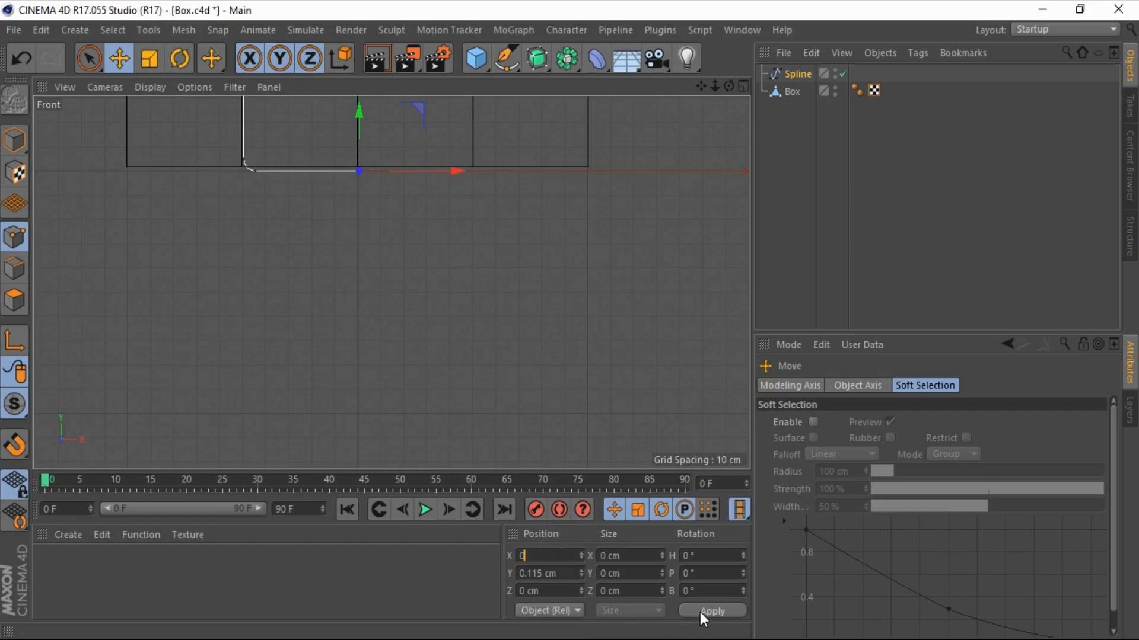
pyautogui.keyDown('alt'); pyautogui.moveTo(356, 279); pyautogui.dragTo(300, 307, button='right'); pyautogui.keyUp('alt')
# Step: Spin the profile spline into a bottle with a Lathe and hide the Box
pyautogui.click(537, 58)
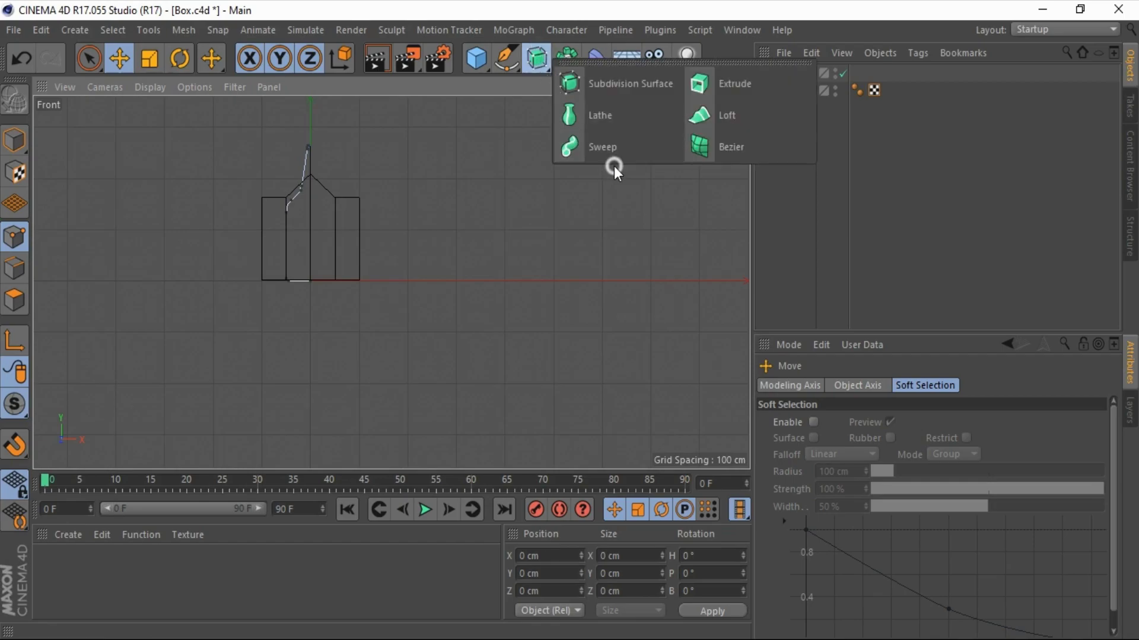
pyautogui.click(597, 116)
pyautogui.moveTo(792, 92); pyautogui.dragTo(795, 75)
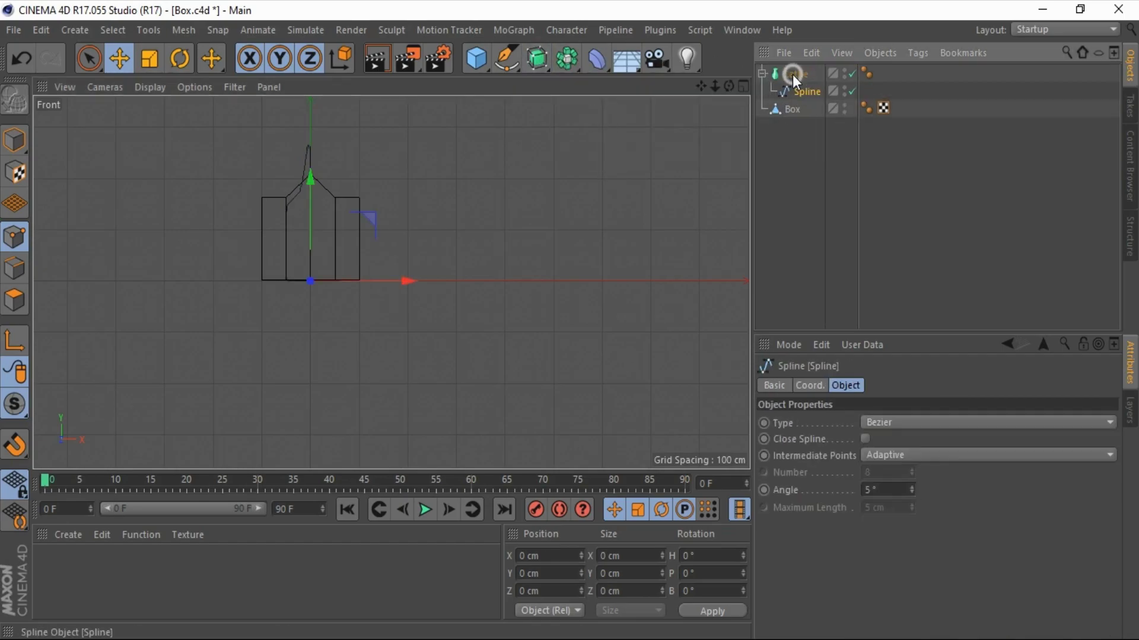
pyautogui.click(743, 86)
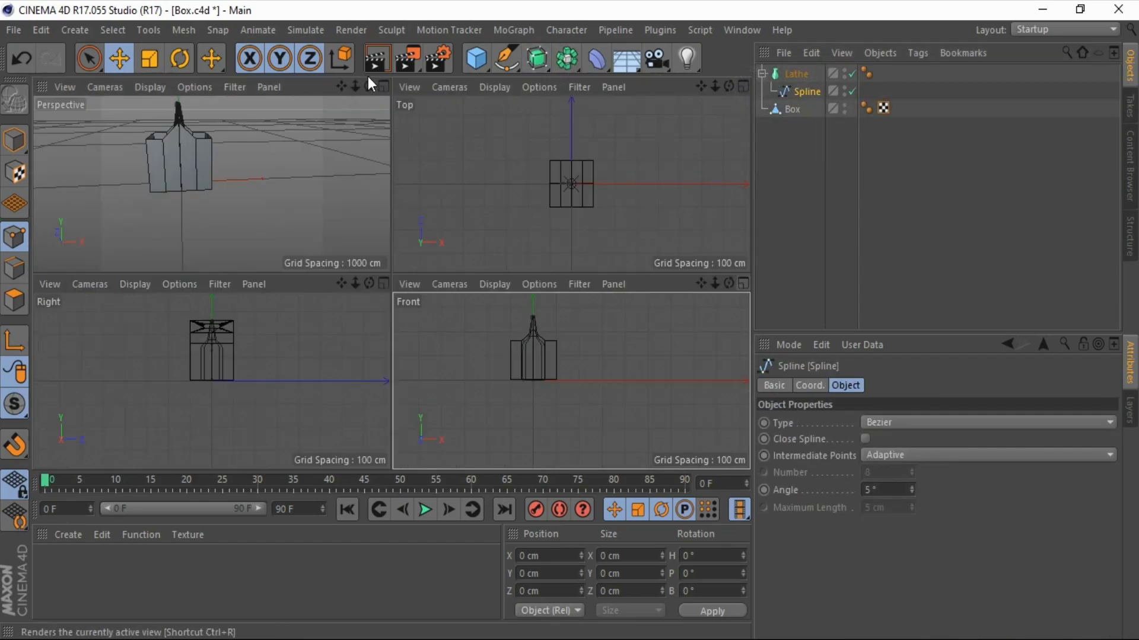
pyautogui.click(383, 85)
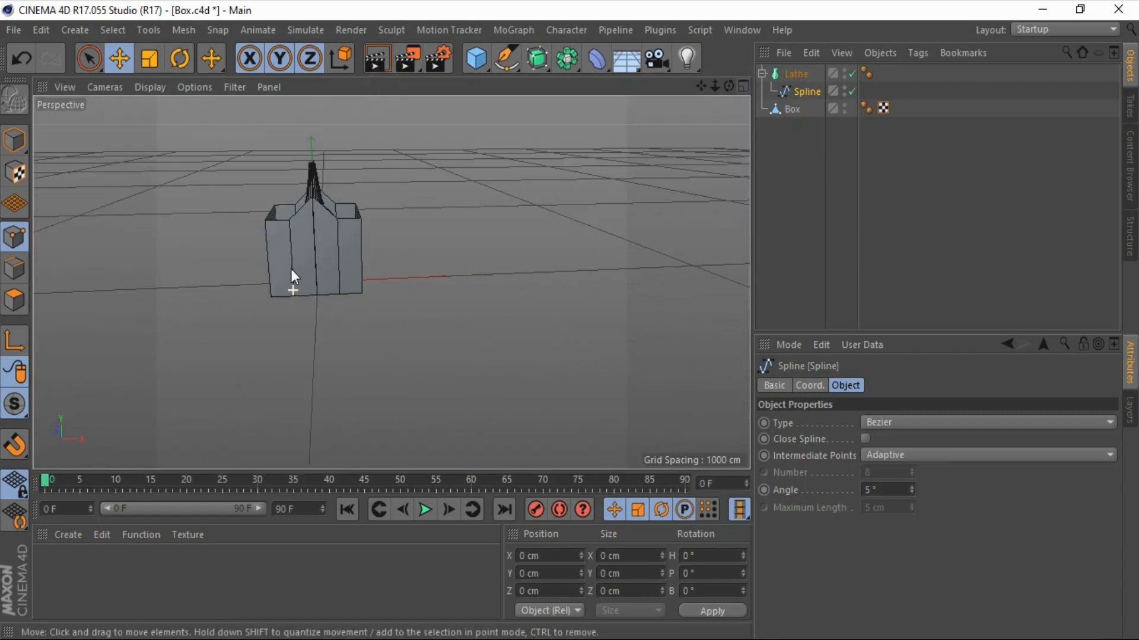
pyautogui.doubleClick(844, 108)
# Step: Inspect the bottle, then disable the Lathe in the Front view to show the profile
pyautogui.scroll(5, 347, 195)
pyautogui.scroll(3, 326, 201)
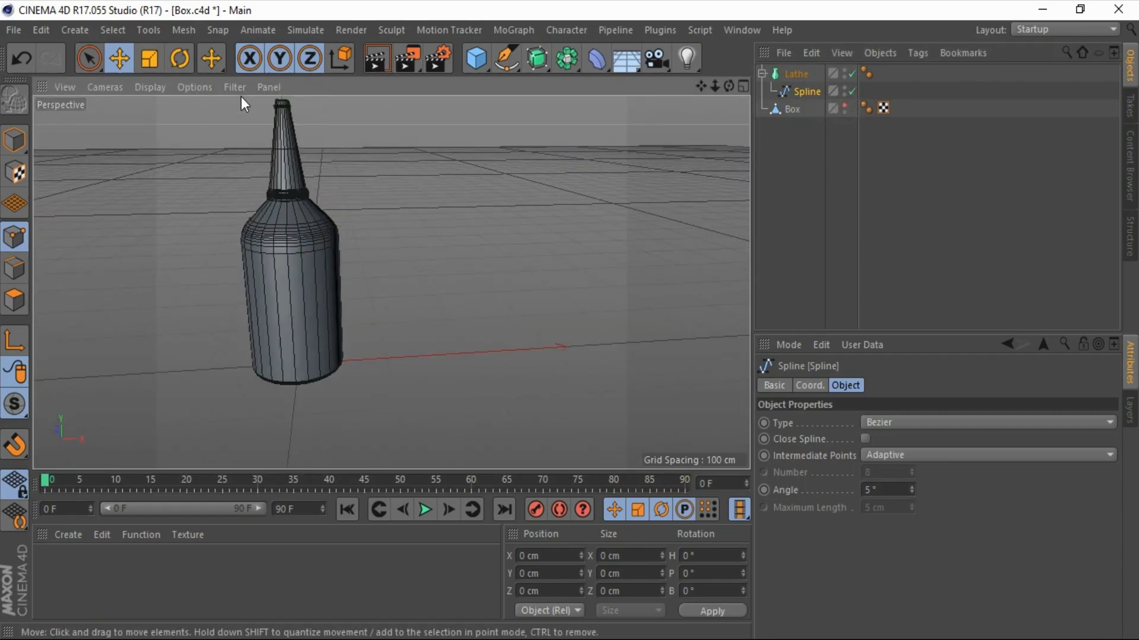
pyautogui.scroll(-2, 261, 119)
pyautogui.scroll(3, 294, 125)
pyautogui.scroll(3, 310, 141)
pyautogui.scroll(3, 309, 161)
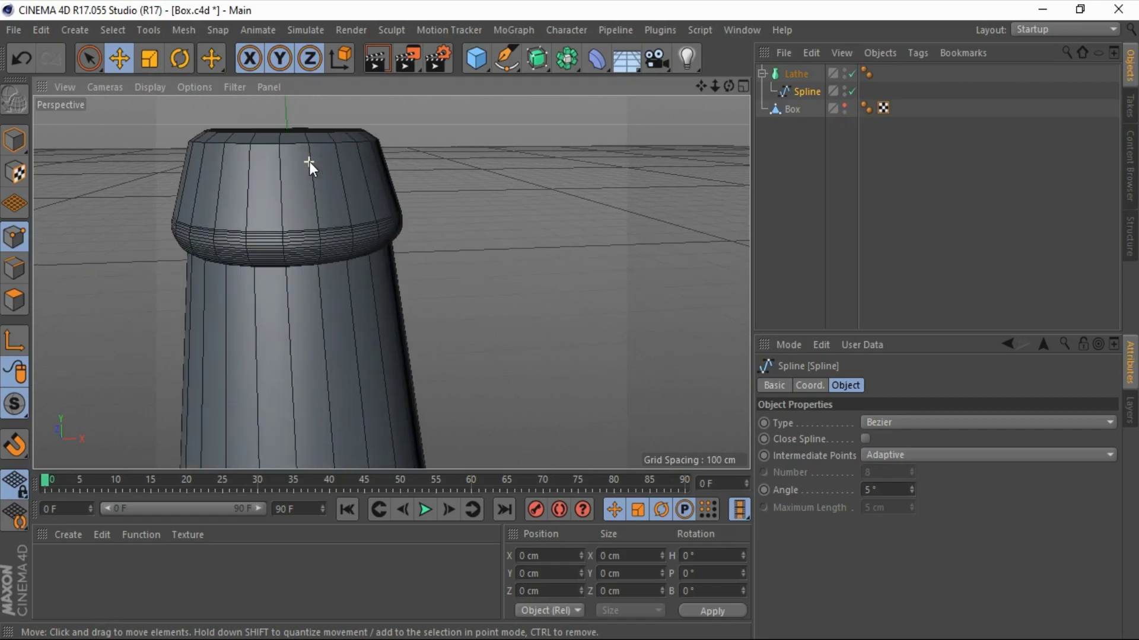
pyautogui.scroll(-2, 356, 178)
pyautogui.scroll(-3, 386, 172)
pyautogui.scroll(-2, 368, 151)
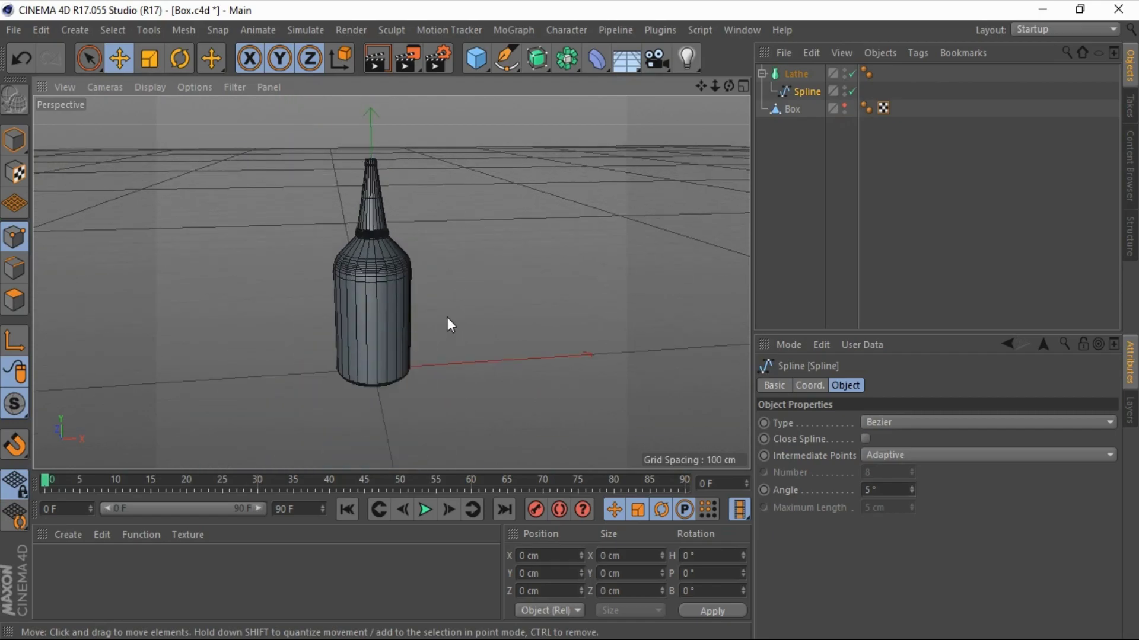
pyautogui.scroll(-2, 453, 267)
pyautogui.click(744, 86)
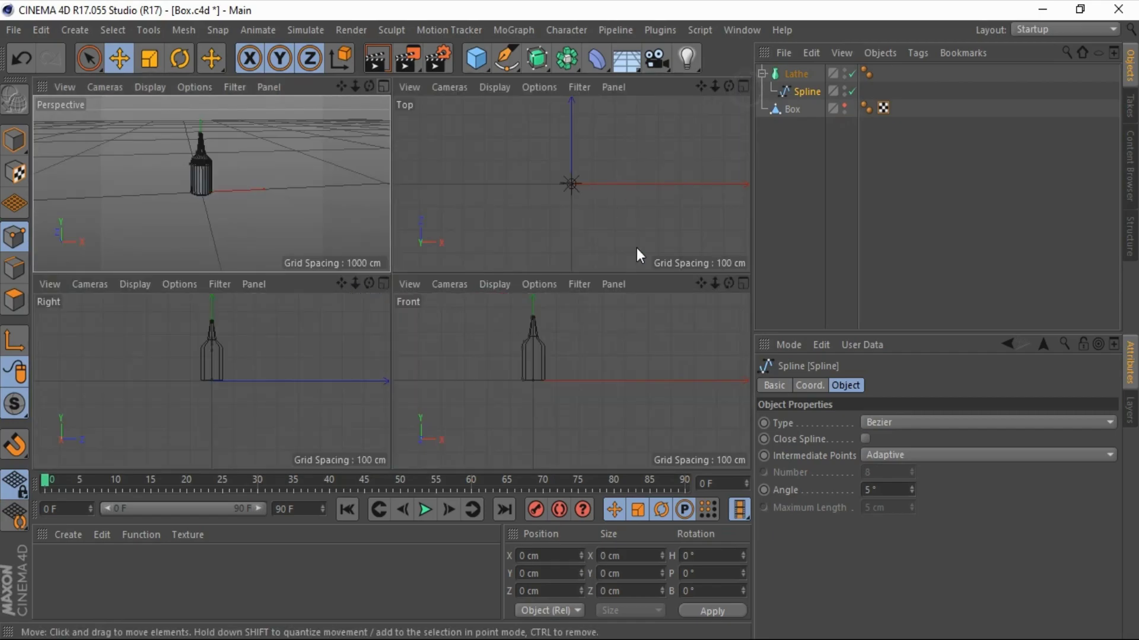
pyautogui.click(743, 282)
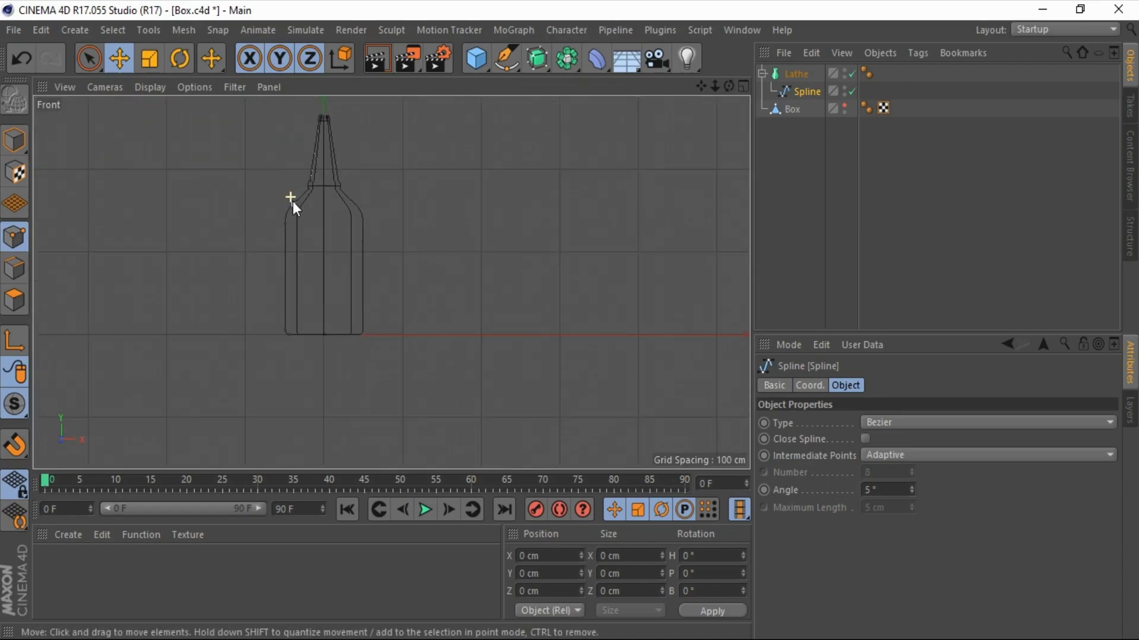
pyautogui.click(852, 73)
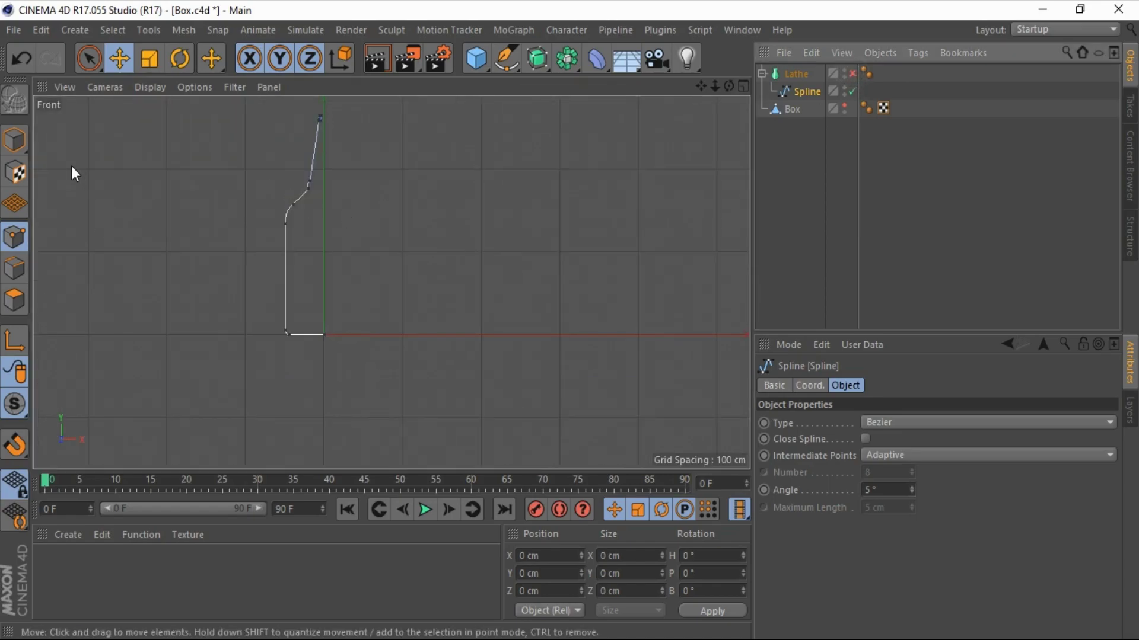
# Step: Shift the profile's bottom points about 12 cm toward the axis with the Lathe on
pyautogui.press('9')
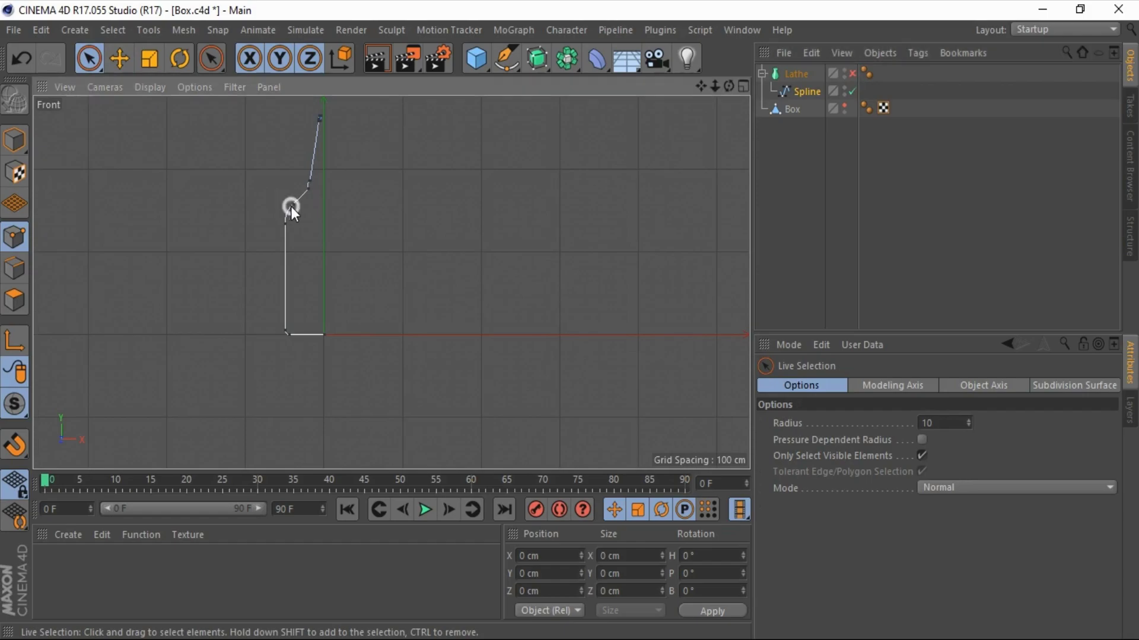
pyautogui.click(288, 335)
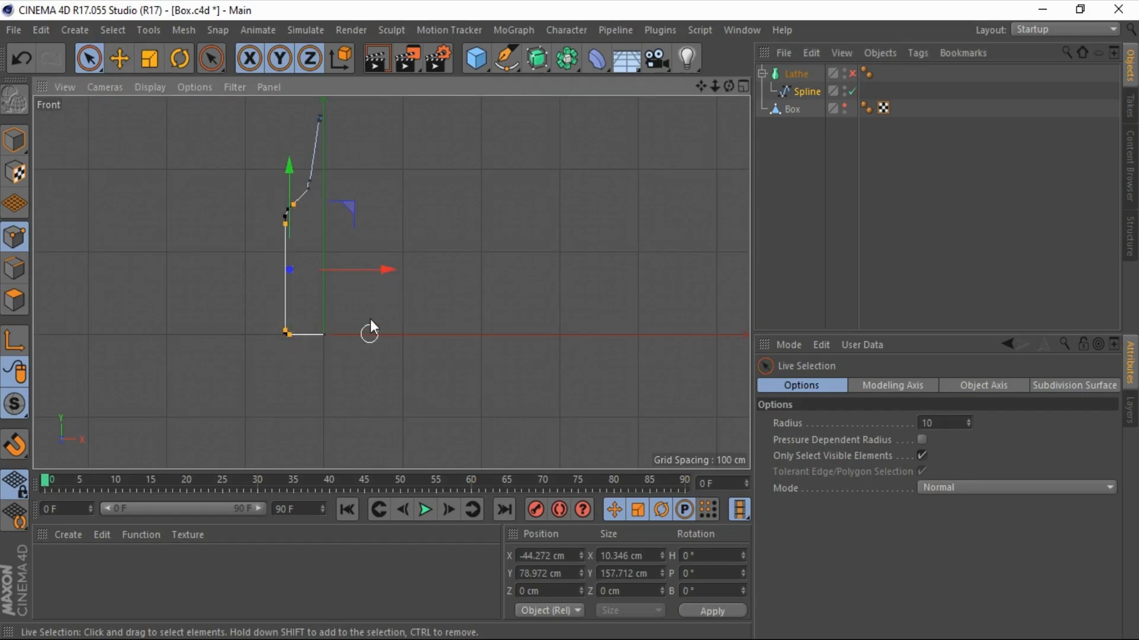
pyautogui.click(851, 73)
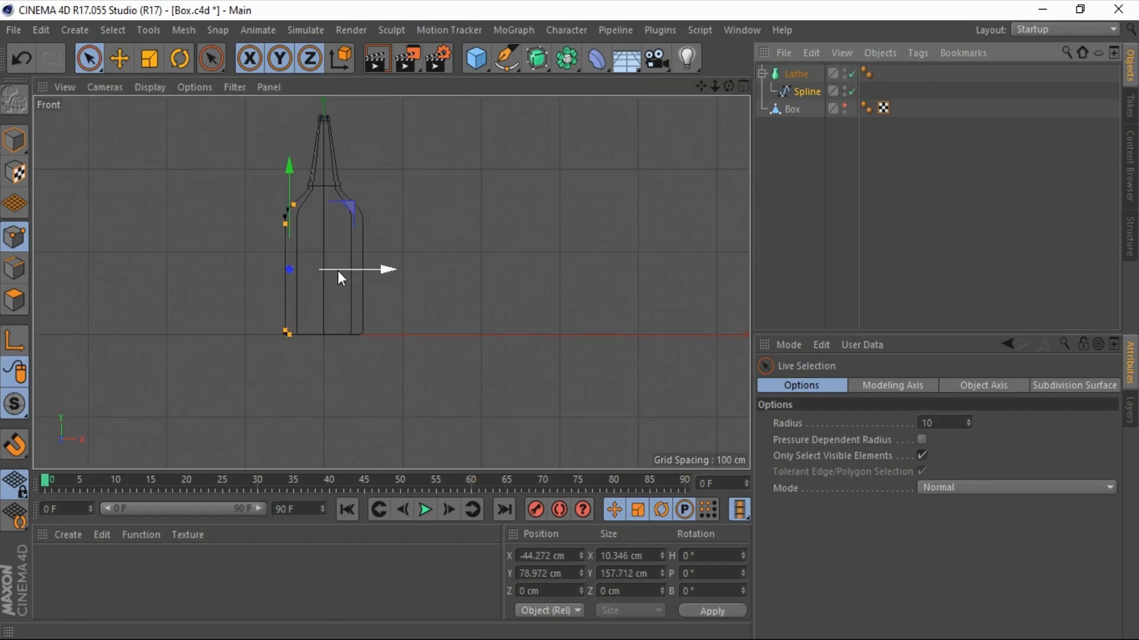
pyautogui.moveTo(336, 270); pyautogui.dragTo(348, 270)
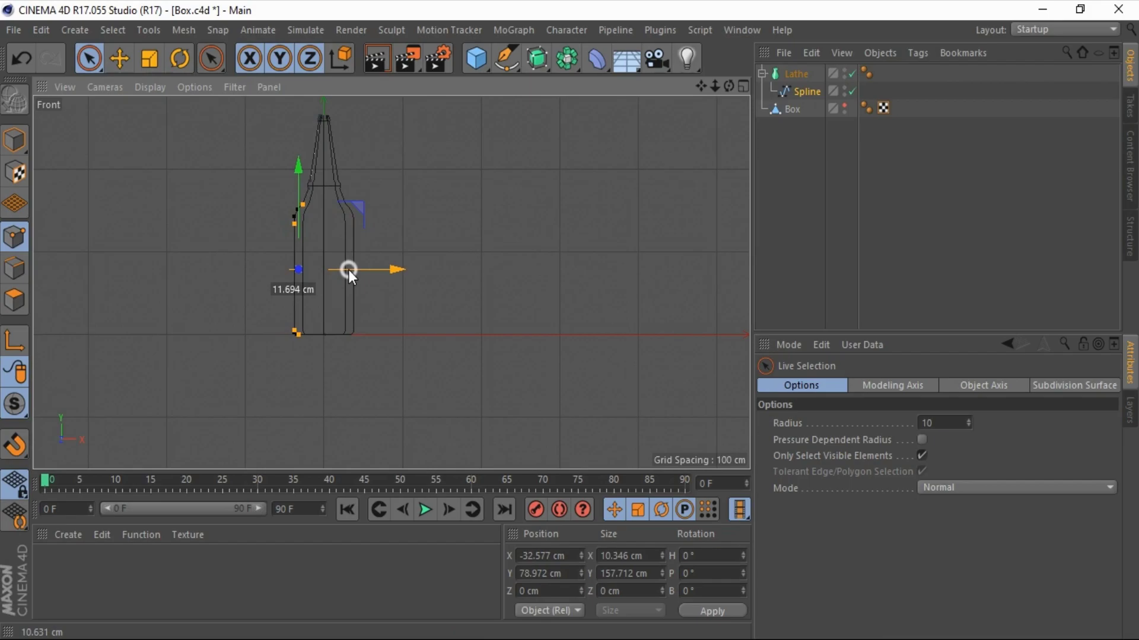
# Step: Inspect the slimmer bottle in Perspective, then return to the four-view layout
pyautogui.click(743, 86)
pyautogui.click(384, 87)
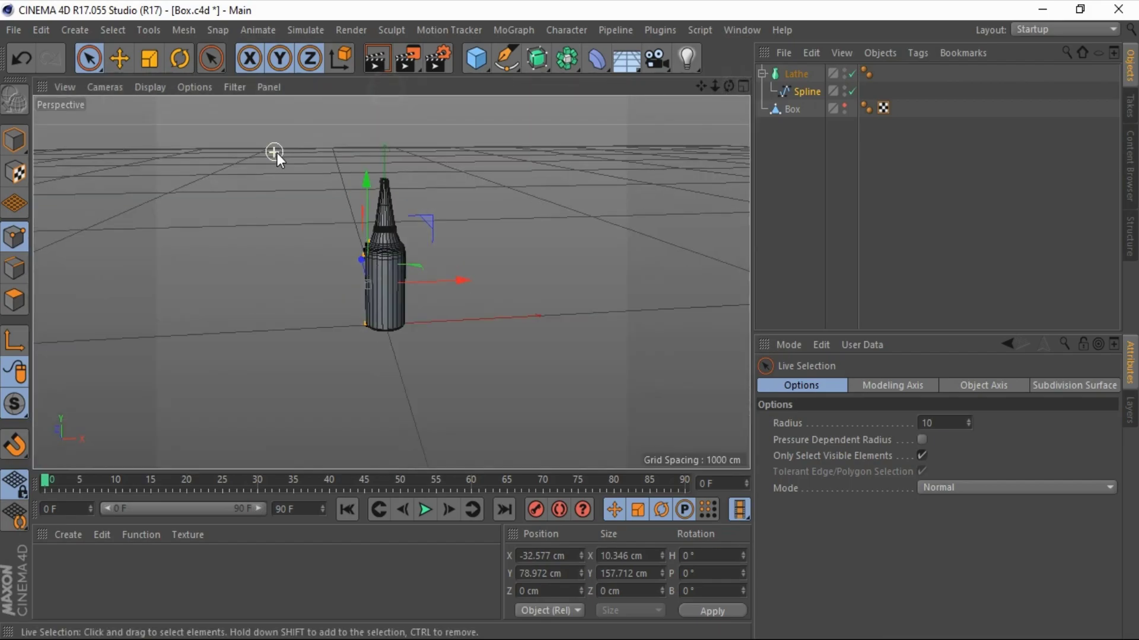
pyautogui.scroll(5, 443, 293)
pyautogui.scroll(-3, 390, 208)
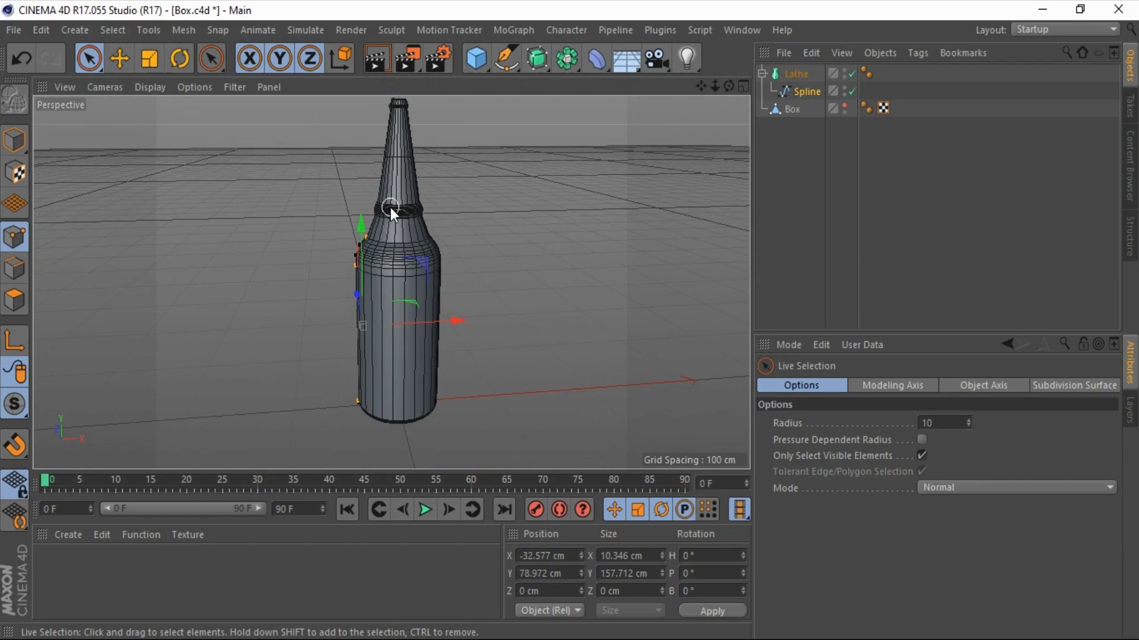
pyautogui.scroll(1, 391, 206)
pyautogui.scroll(-2, 491, 348)
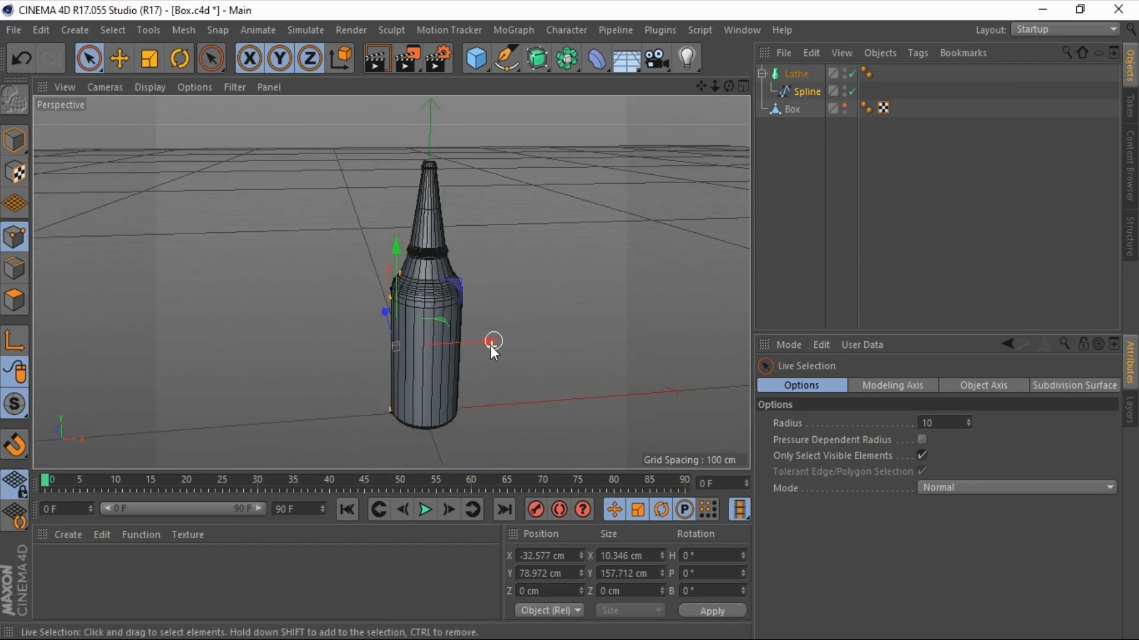
pyautogui.click(743, 86)
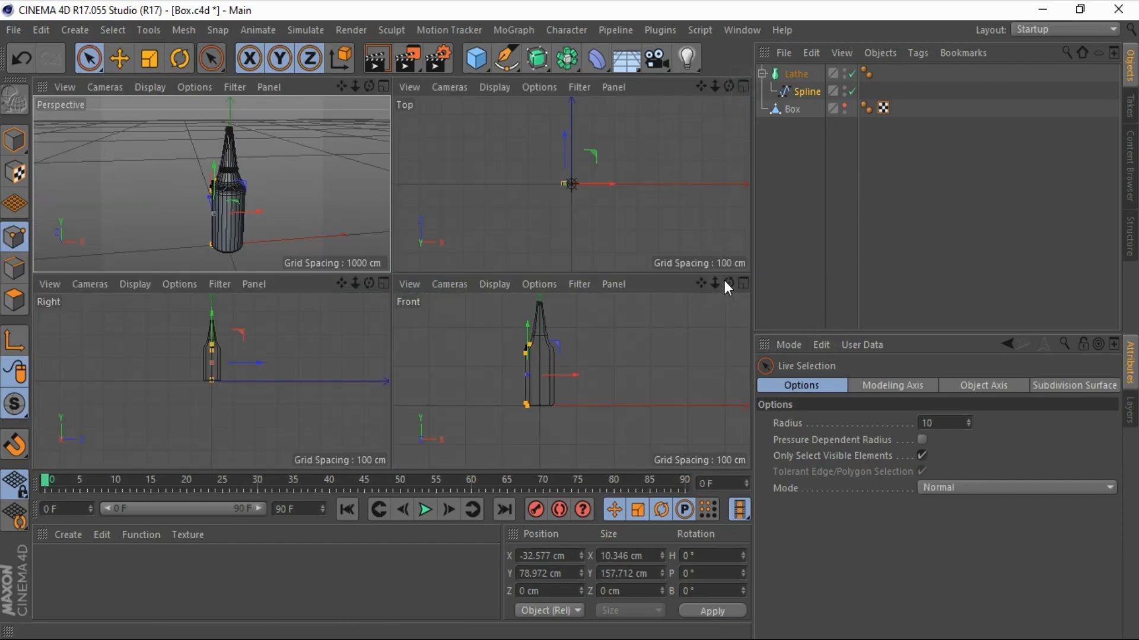
# Step: In the Front view, try shifting the lip point along X, undoing both attempts
pyautogui.click(741, 283)
pyautogui.scroll(5, 408, 169)
pyautogui.scroll(3, 312, 166)
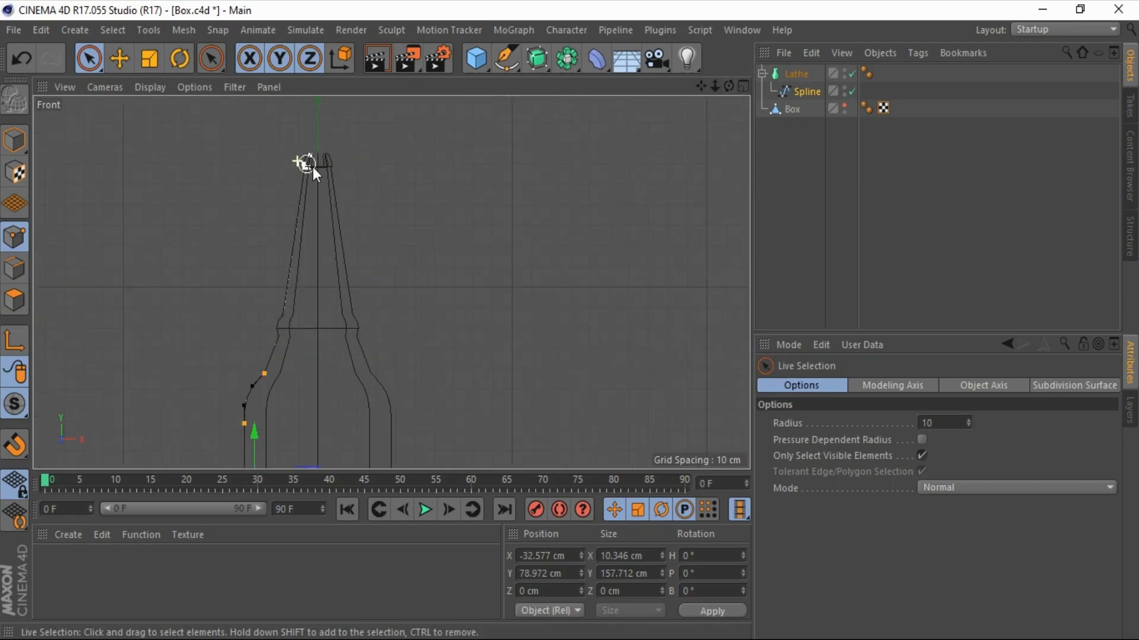
pyautogui.scroll(2, 289, 162)
pyautogui.scroll(1, 290, 161)
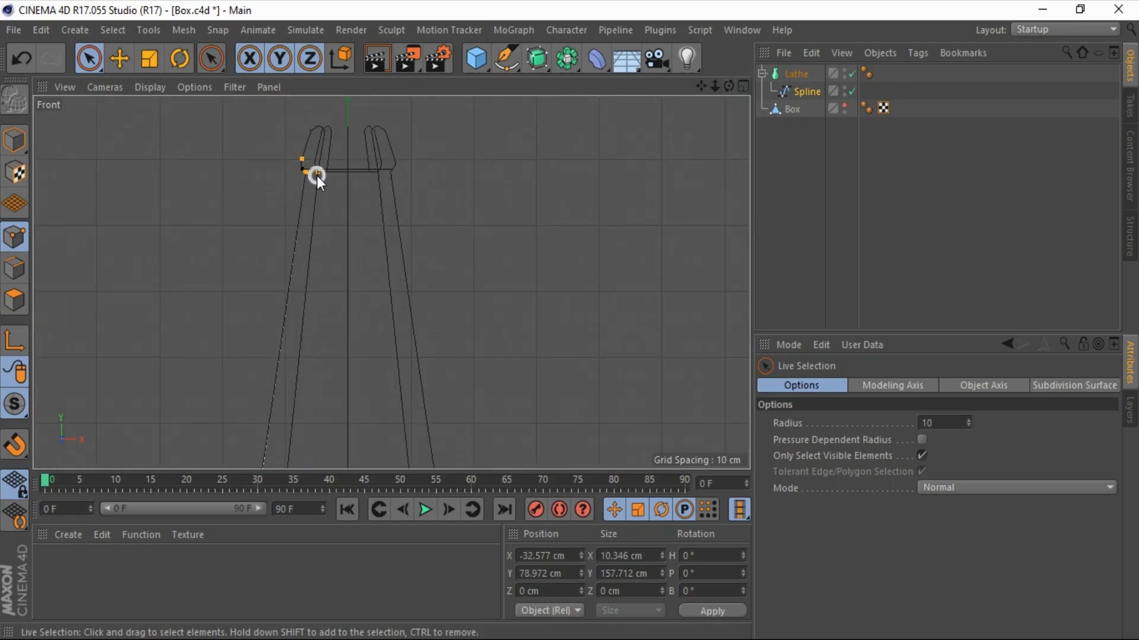
pyautogui.click(295, 162)
pyautogui.moveTo(374, 166); pyautogui.dragTo(368, 165)
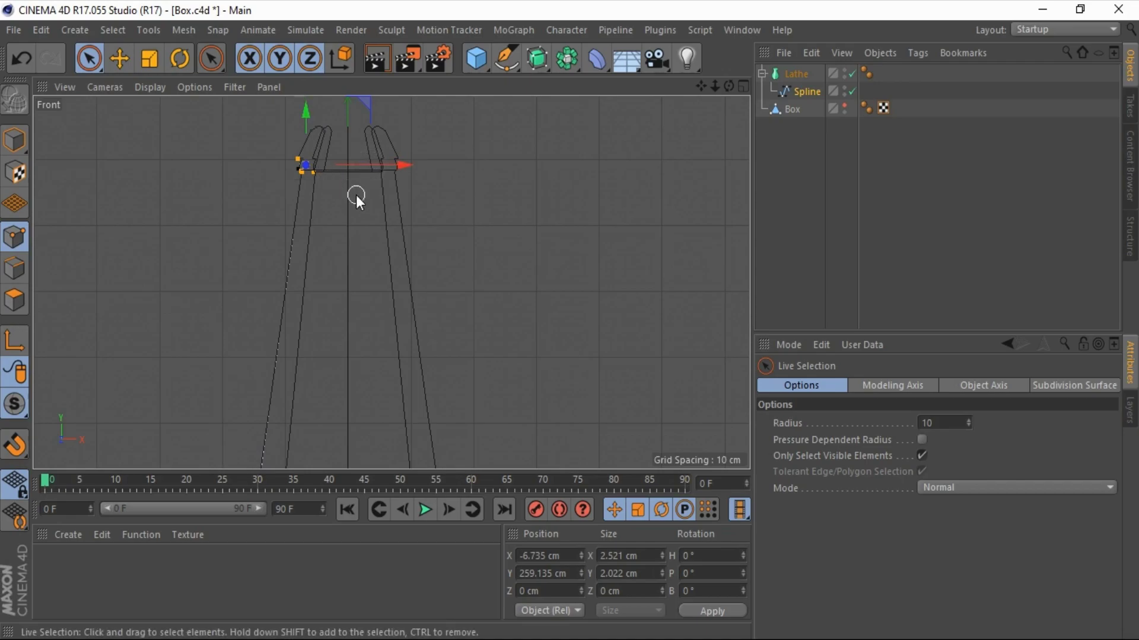
pyautogui.hotkey('ctrl', 'z')
pyautogui.moveTo(386, 165); pyautogui.dragTo(361, 169)
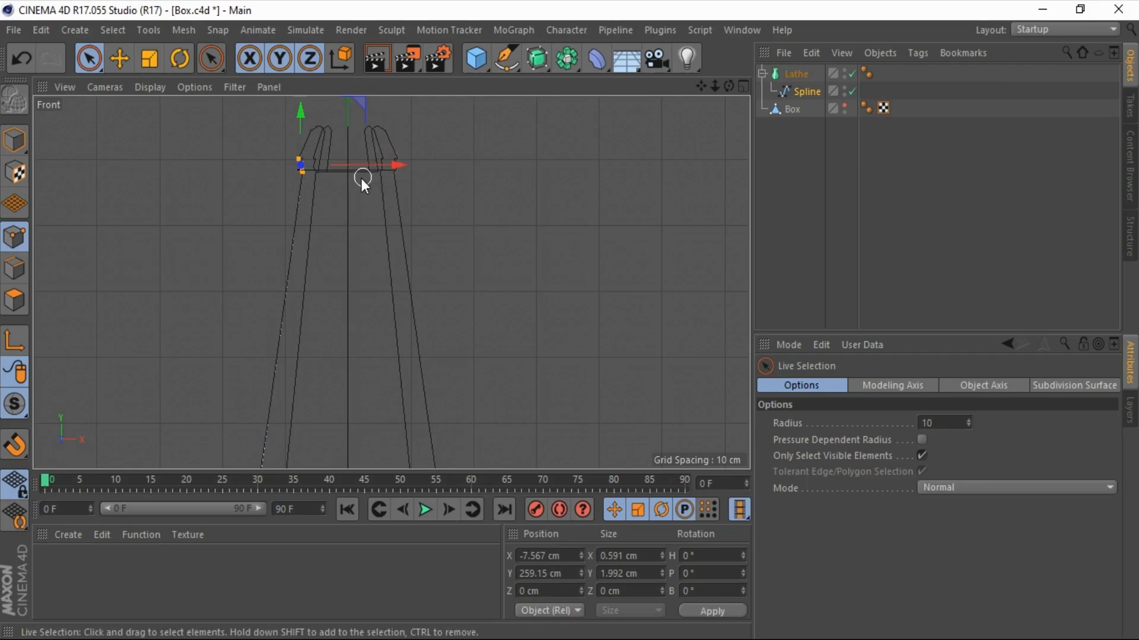
pyautogui.hotkey('ctrl', 'z')
pyautogui.click(297, 157)
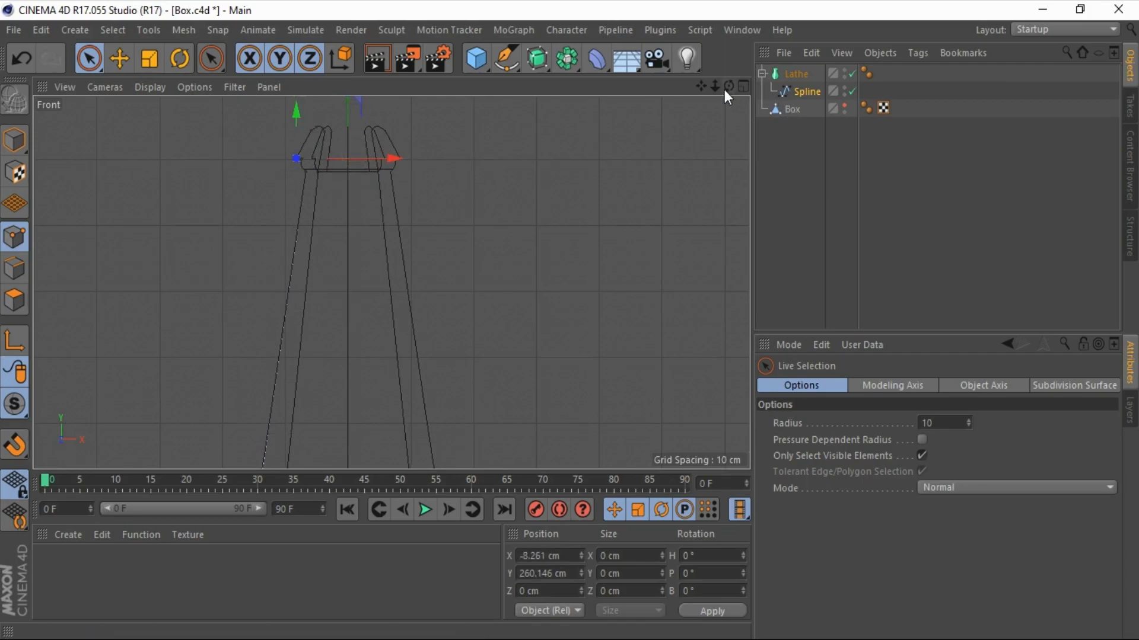
# Step: Move the rim profile point slightly toward the axis, checking it with the Lathe toggled
pyautogui.click(744, 86)
pyautogui.click(384, 87)
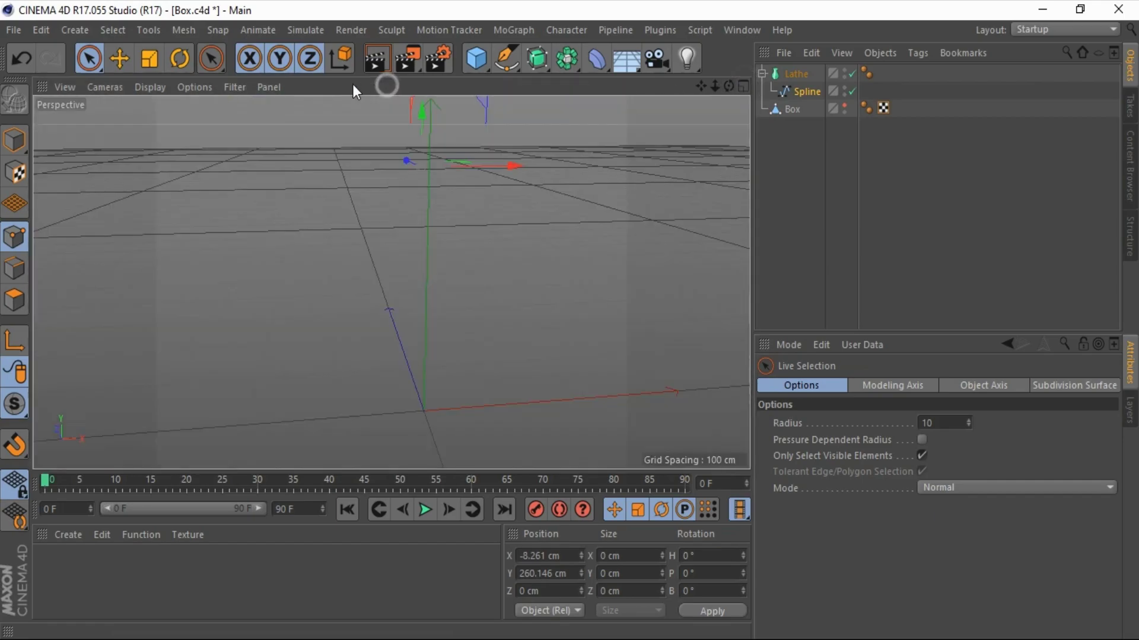
pyautogui.scroll(5, 376, 145)
pyautogui.scroll(3, 446, 169)
pyautogui.scroll(3, 320, 155)
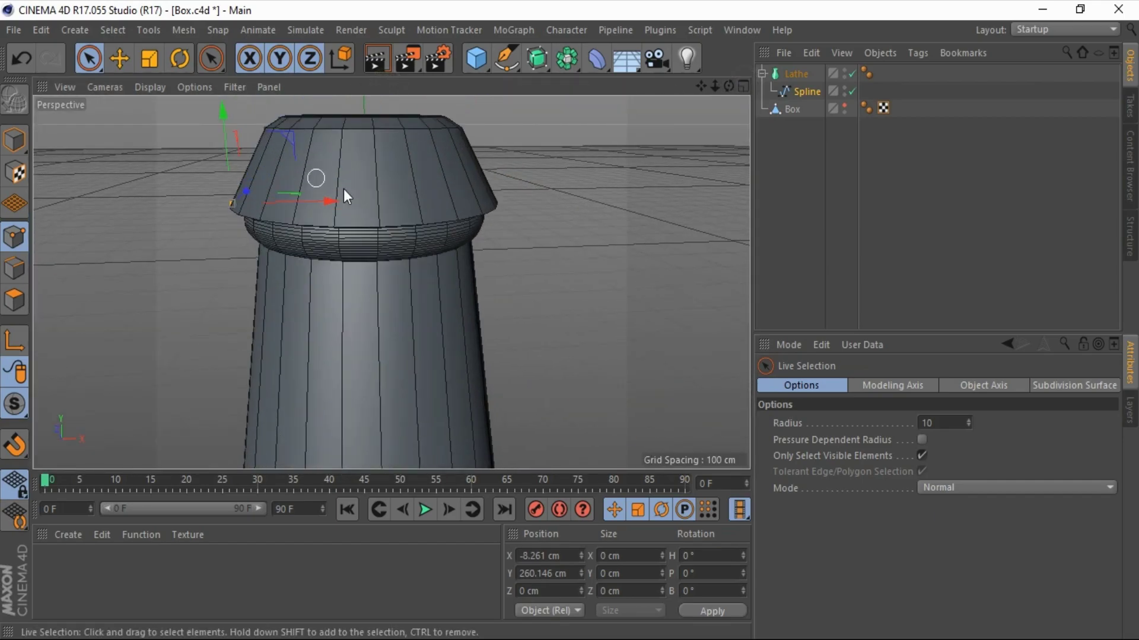
pyautogui.scroll(-2, 368, 196)
pyautogui.click(421, 187)
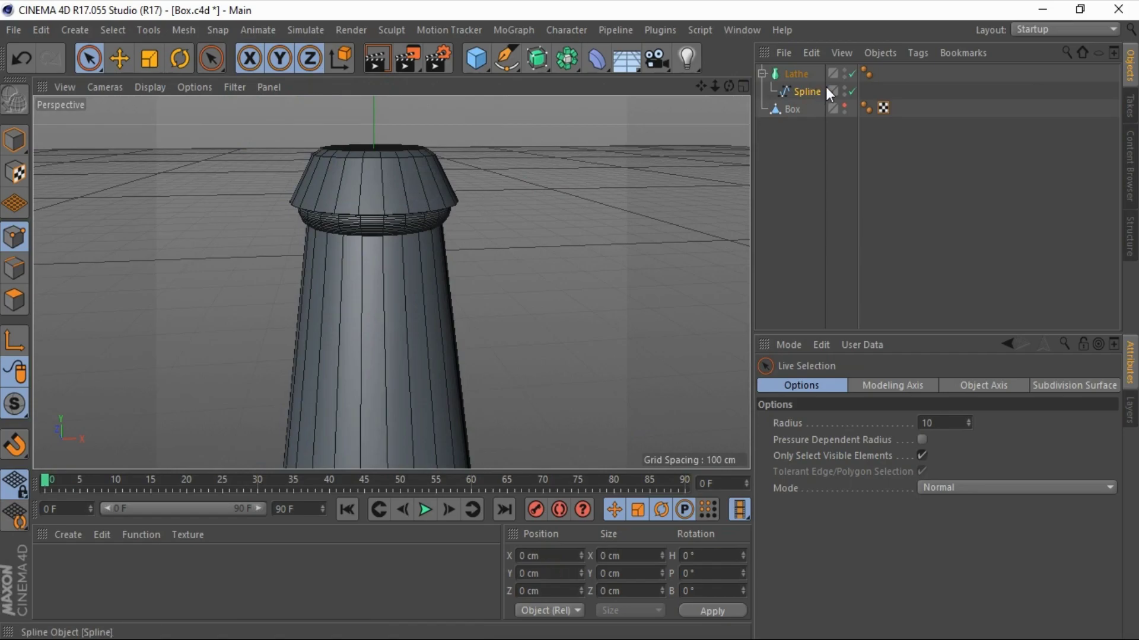
pyautogui.click(852, 73)
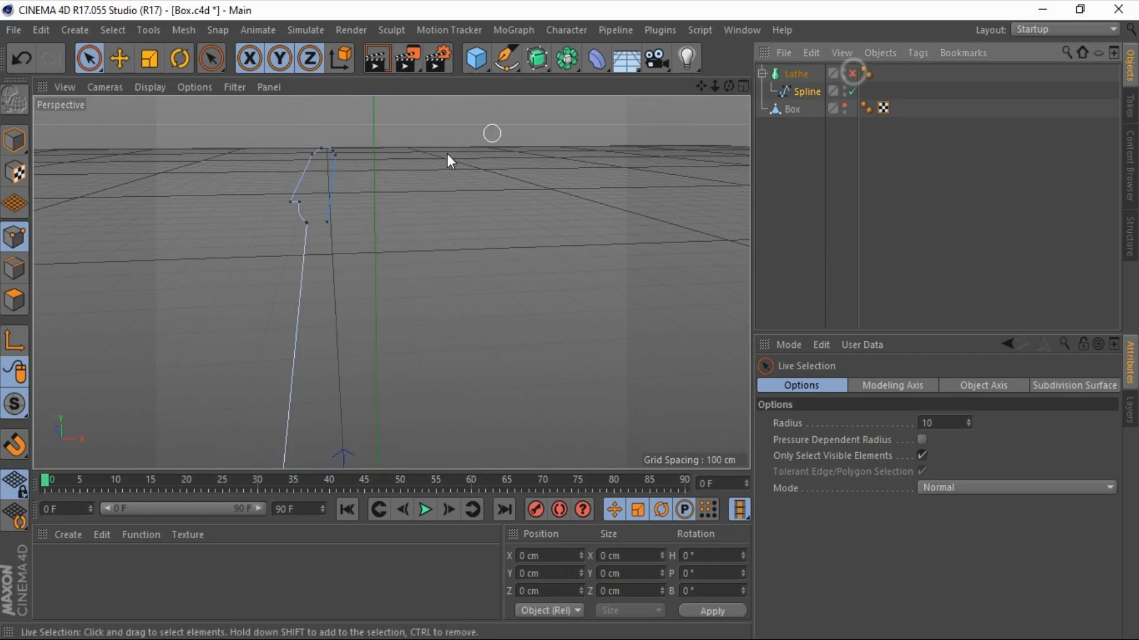
pyautogui.click(294, 199)
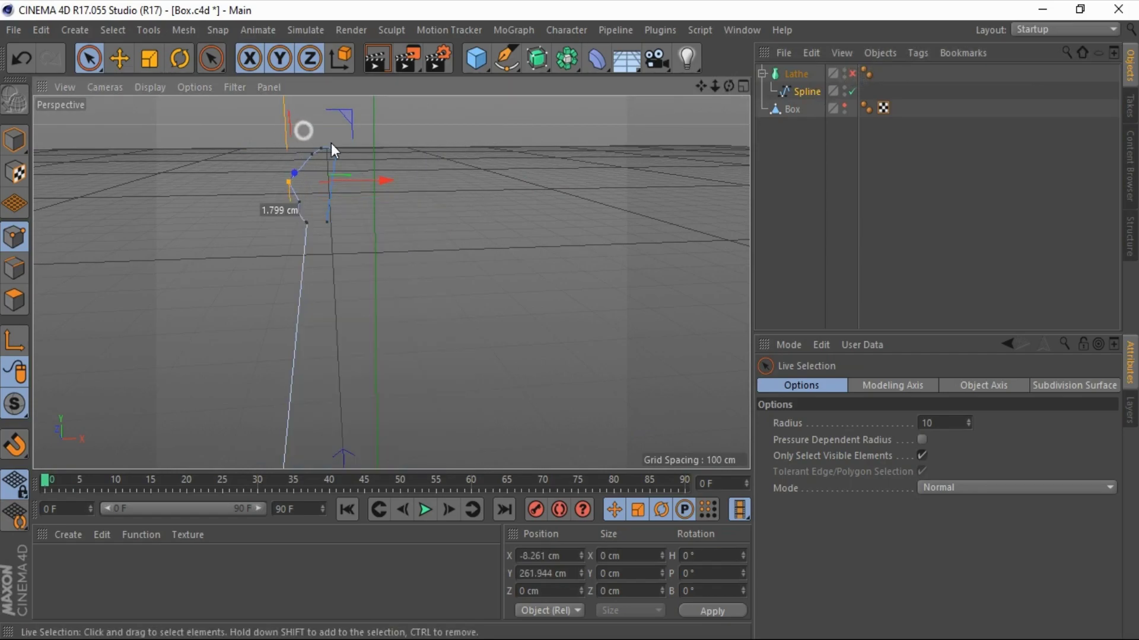
pyautogui.moveTo(368, 184)
pyautogui.mouseDown()
pyautogui.moveTo(381, 183)
pyautogui.moveTo(347, 194)
pyautogui.moveTo(352, 184)
pyautogui.mouseUp()
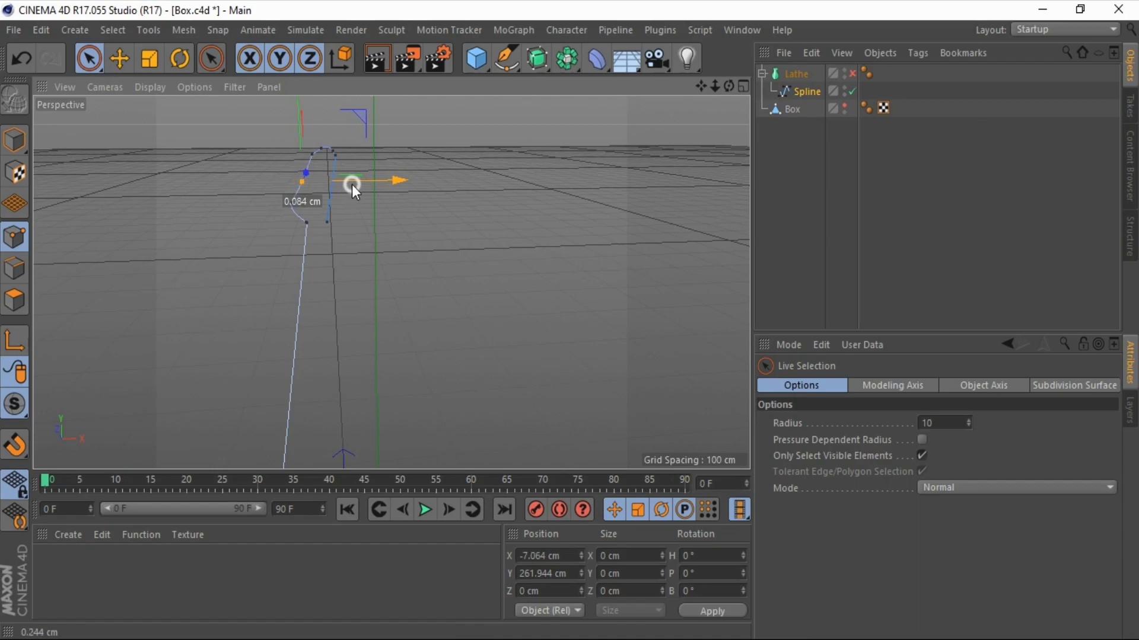
pyautogui.click(851, 73)
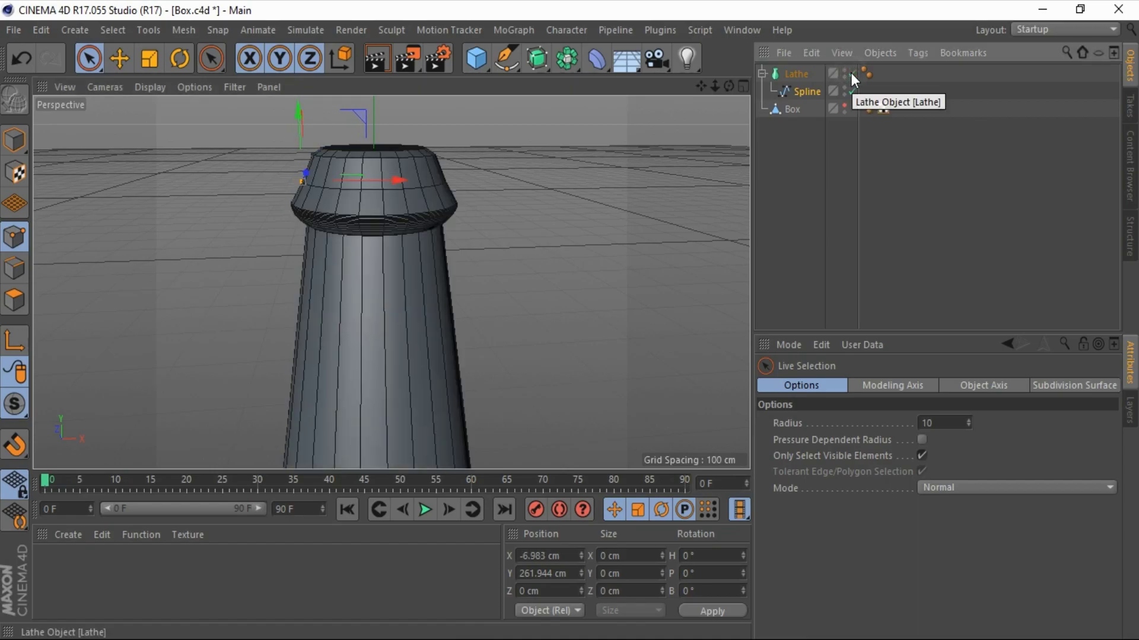
pyautogui.click(852, 73)
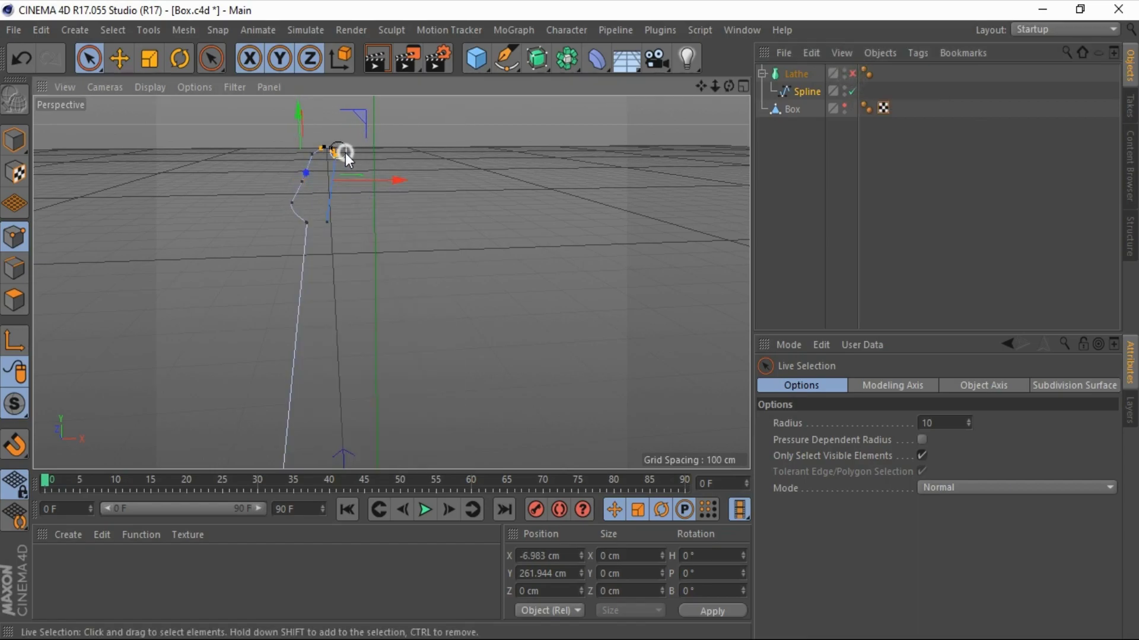
# Step: Raise the top profile points and pull them inward to taper the neck
pyautogui.moveTo(327, 147)
pyautogui.mouseDown()
pyautogui.moveTo(359, 144)
pyautogui.moveTo(328, 97)
pyautogui.mouseUp()
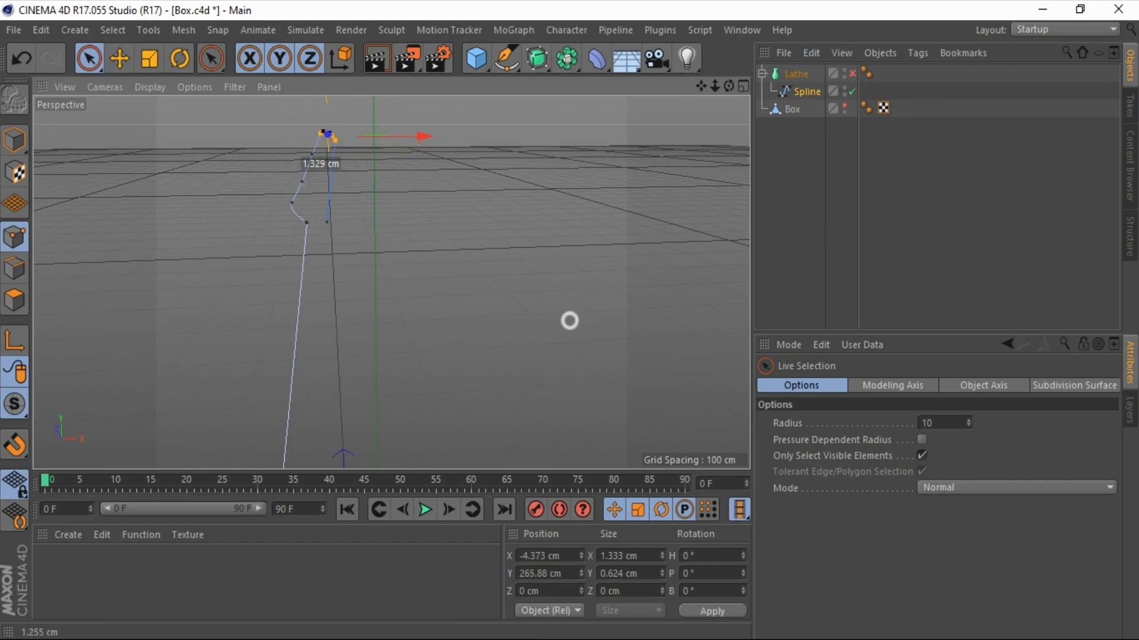
pyautogui.click(851, 73)
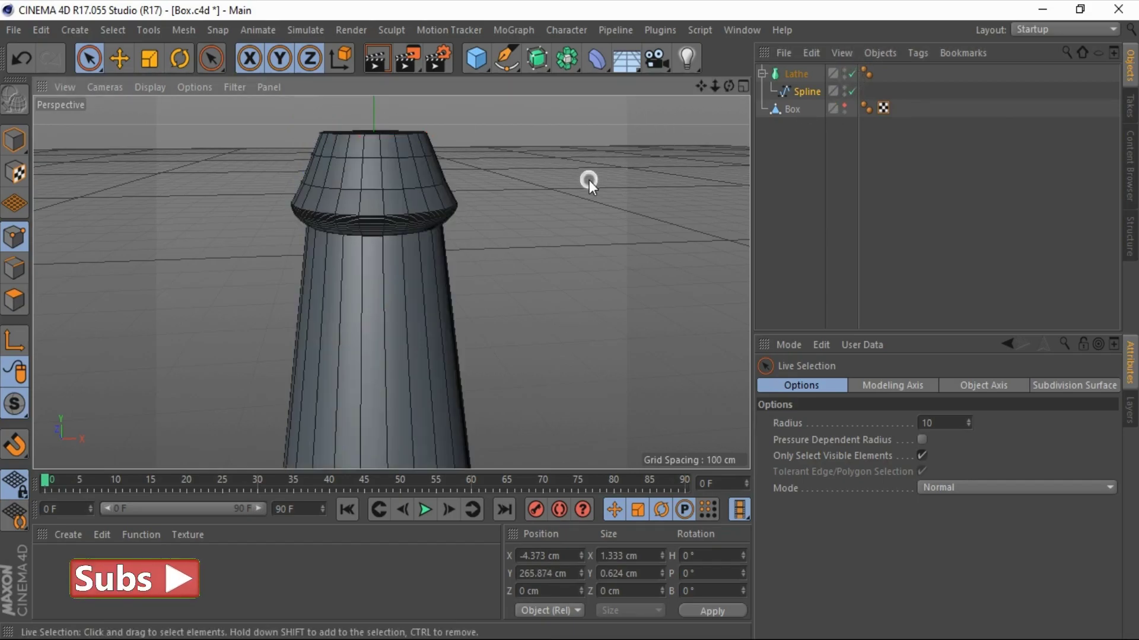
pyautogui.scroll(-3, 298, 169)
pyautogui.scroll(-3, 318, 147)
pyautogui.scroll(5, 363, 224)
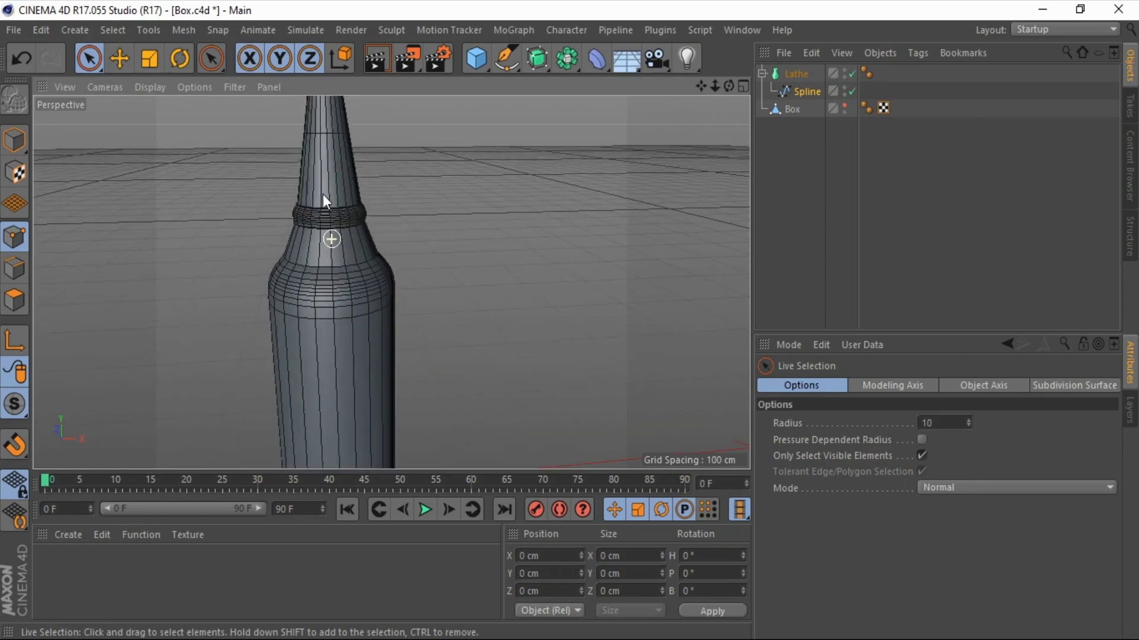
pyautogui.scroll(3, 331, 241)
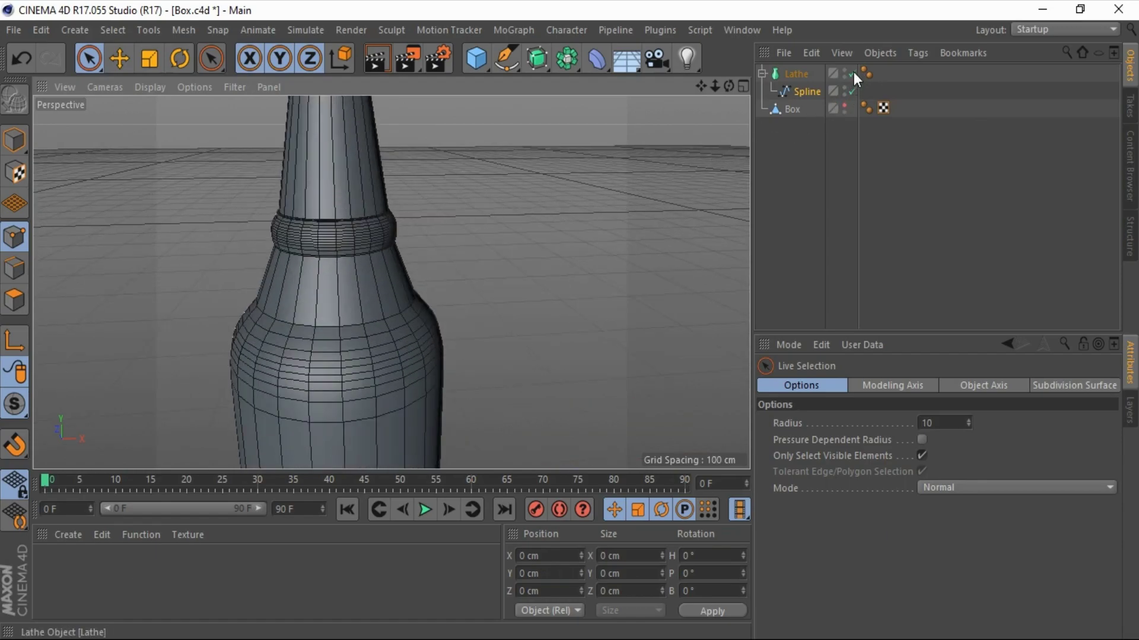
# Step: Nudge the neck-ring point slightly left and down, then re-enable the Lathe to check
pyautogui.click(852, 73)
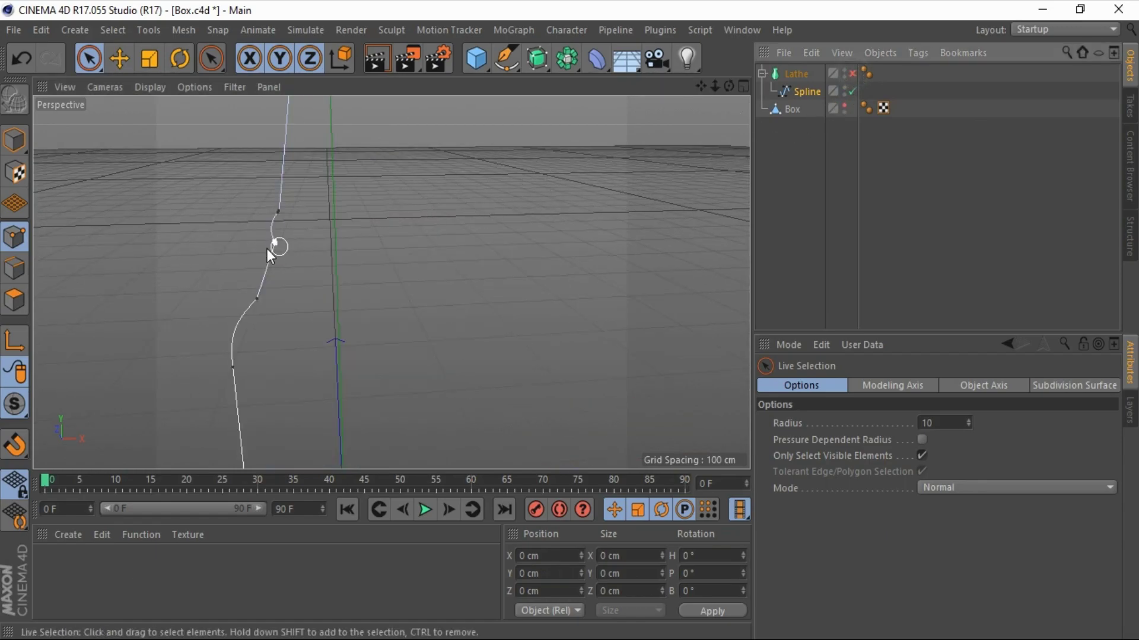
pyautogui.click(274, 242)
pyautogui.moveTo(273, 187); pyautogui.dragTo(272, 189)
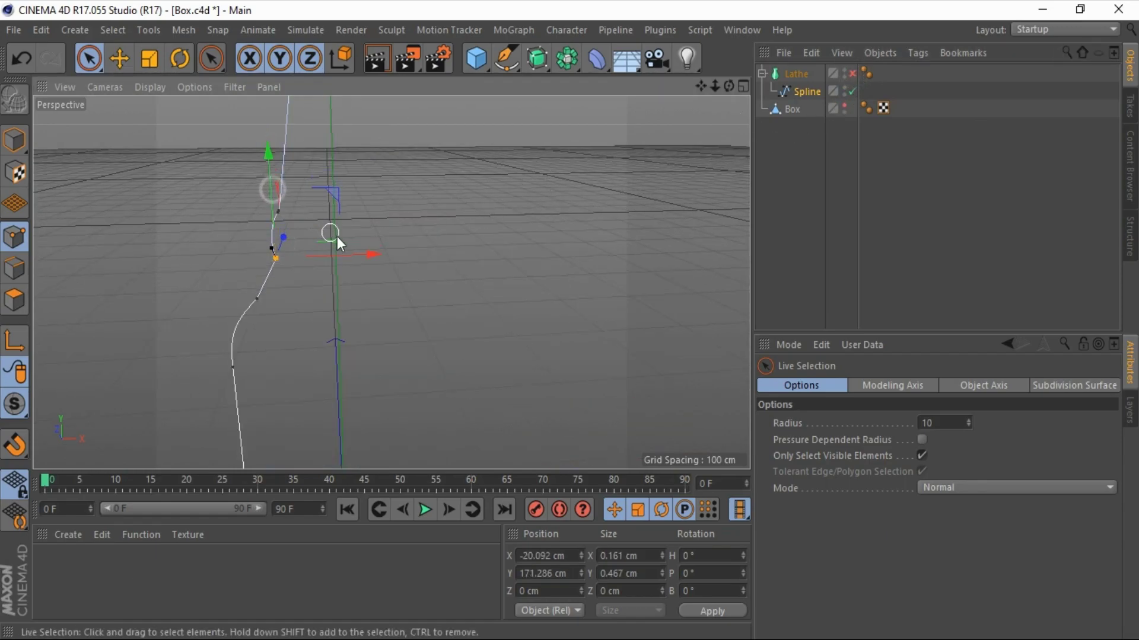
pyautogui.moveTo(339, 250); pyautogui.dragTo(337, 250)
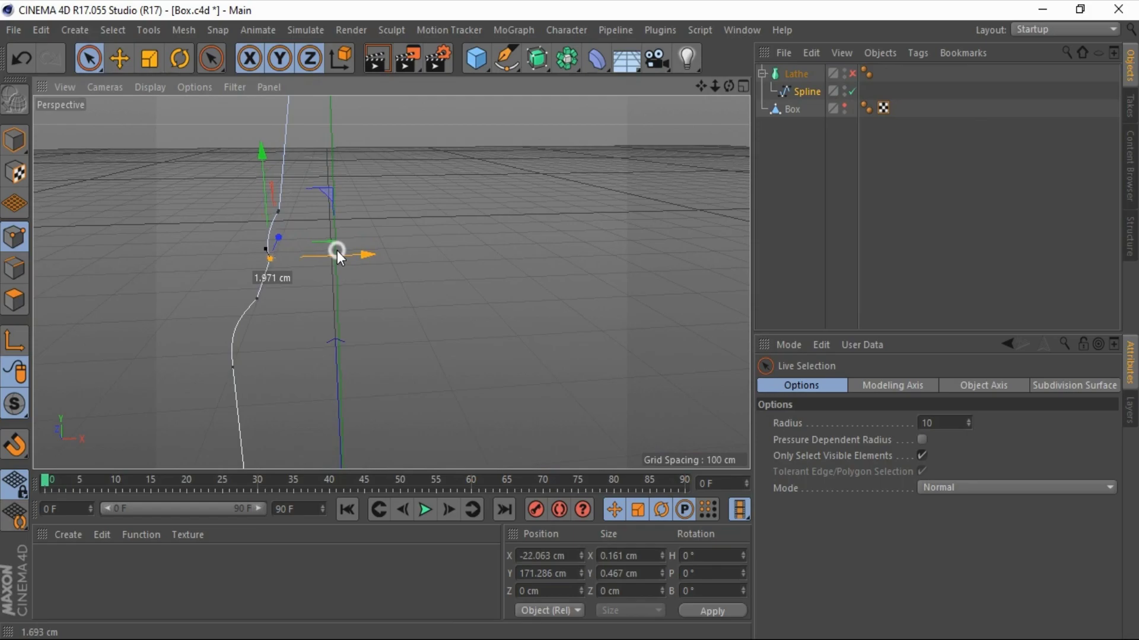
pyautogui.click(851, 74)
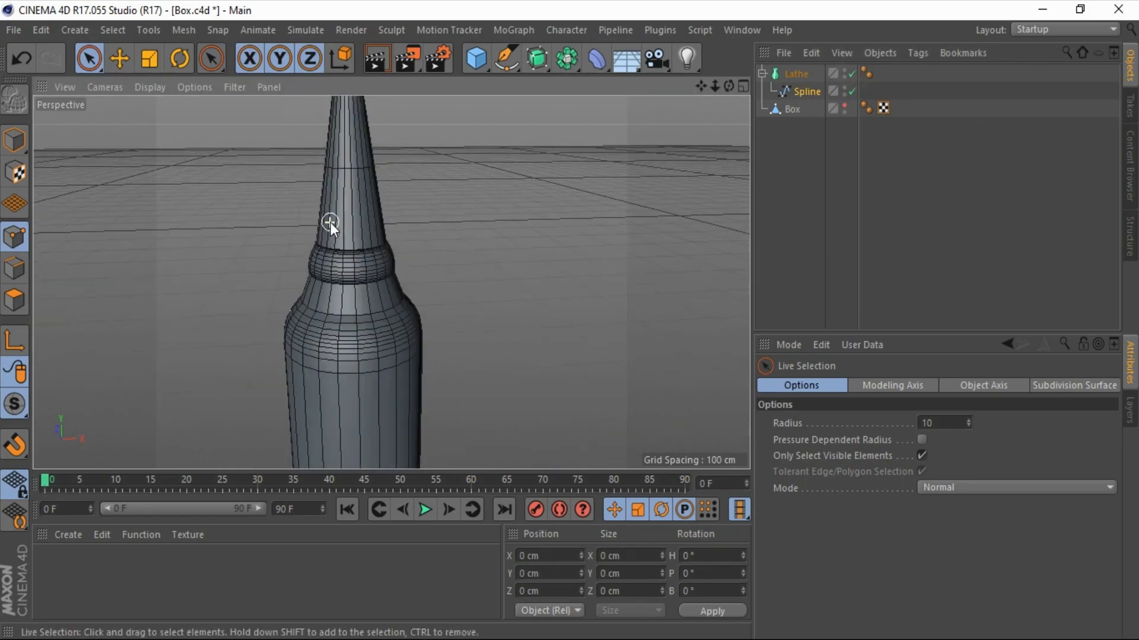
pyautogui.scroll(-5, 325, 243)
pyautogui.scroll(-1, 366, 204)
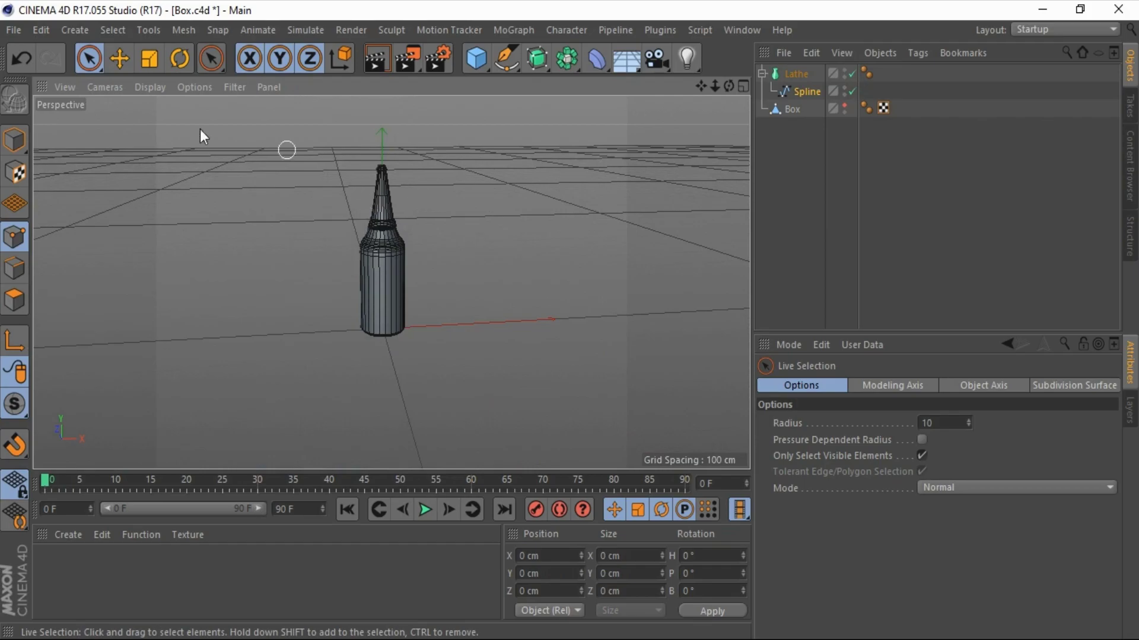
pyautogui.keyDown('ctrl'); pyautogui.click(796, 74); pyautogui.keyUp('ctrl')
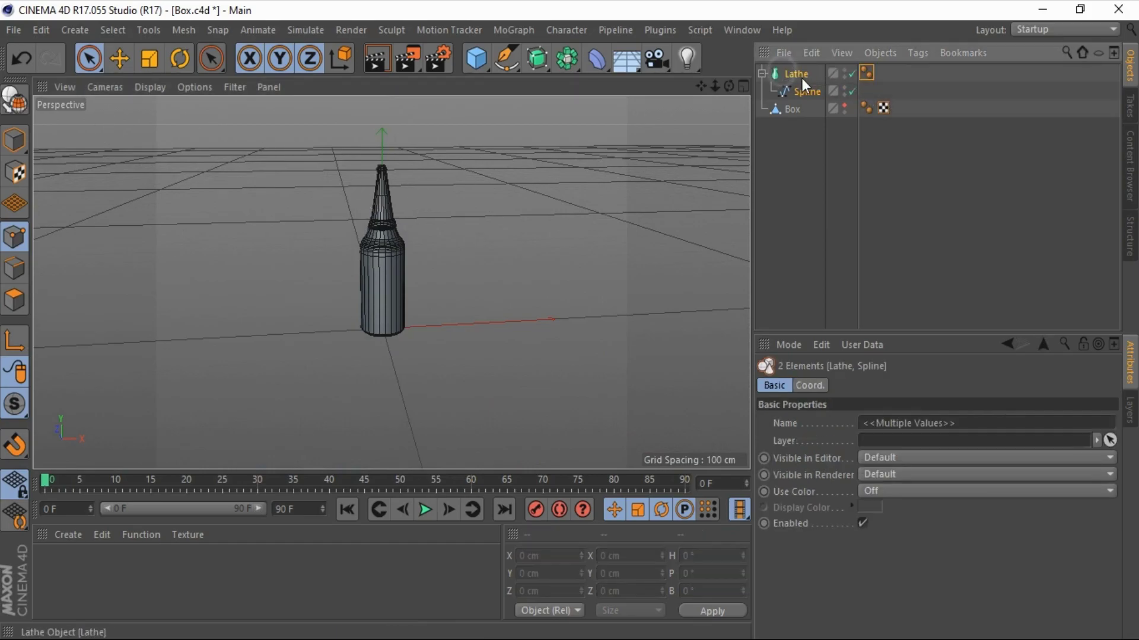
# Step: Convert the Lathe and its spline into an editable polygon bottle
pyautogui.rightClick(800, 77)
pyautogui.click(901, 482)
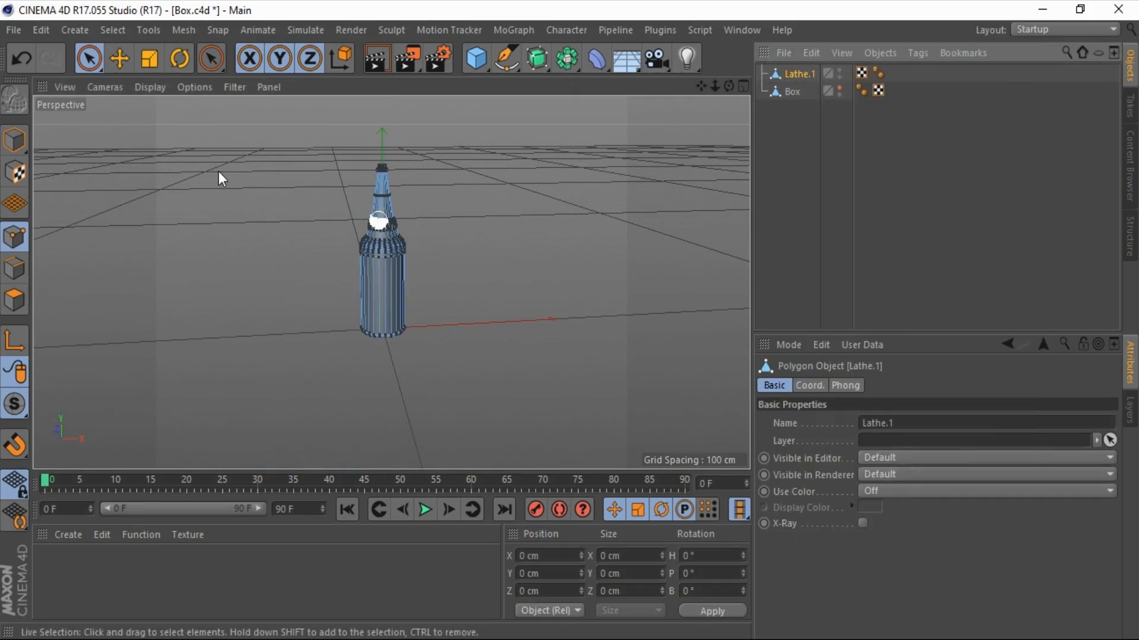
pyautogui.click(475, 139)
# Step: Rename the lathed object to 'Bottle' and hide it in the viewport
pyautogui.click(119, 51)
pyautogui.scroll(5, 391, 229)
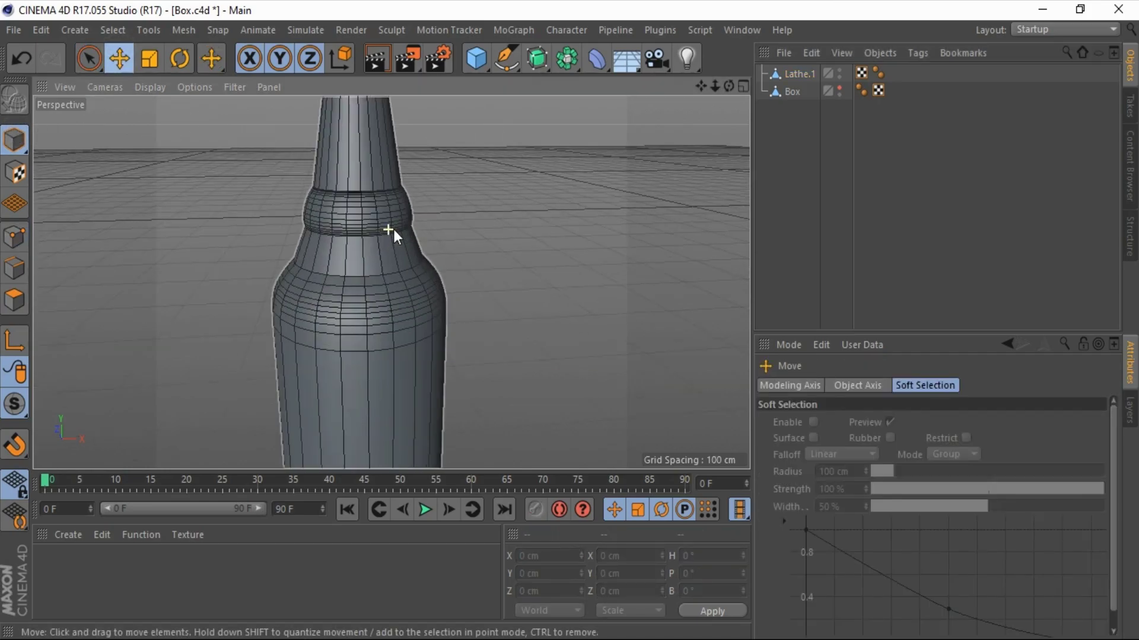
pyautogui.scroll(-4, 393, 229)
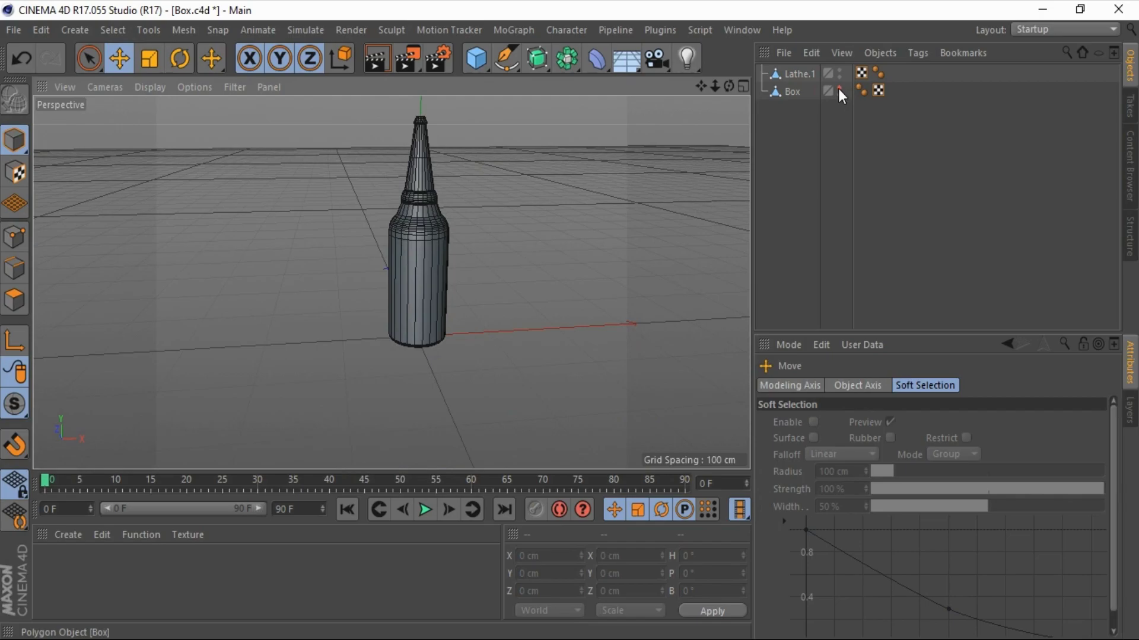
pyautogui.scroll(-2, 344, 255)
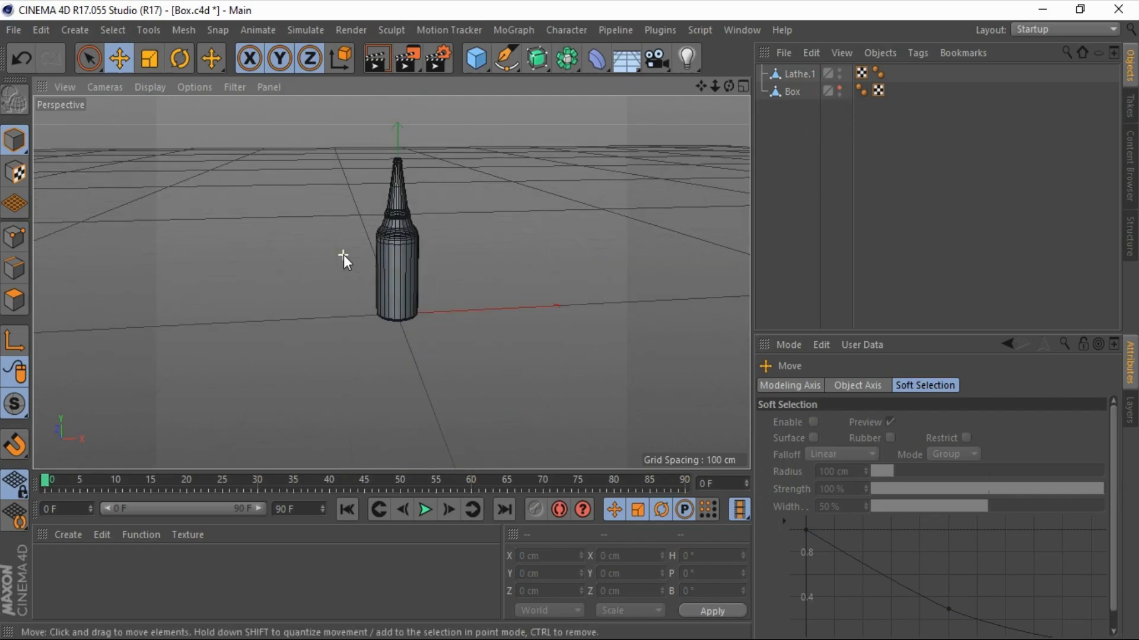
pyautogui.doubleClick(806, 75)
pyautogui.write('Bottle')
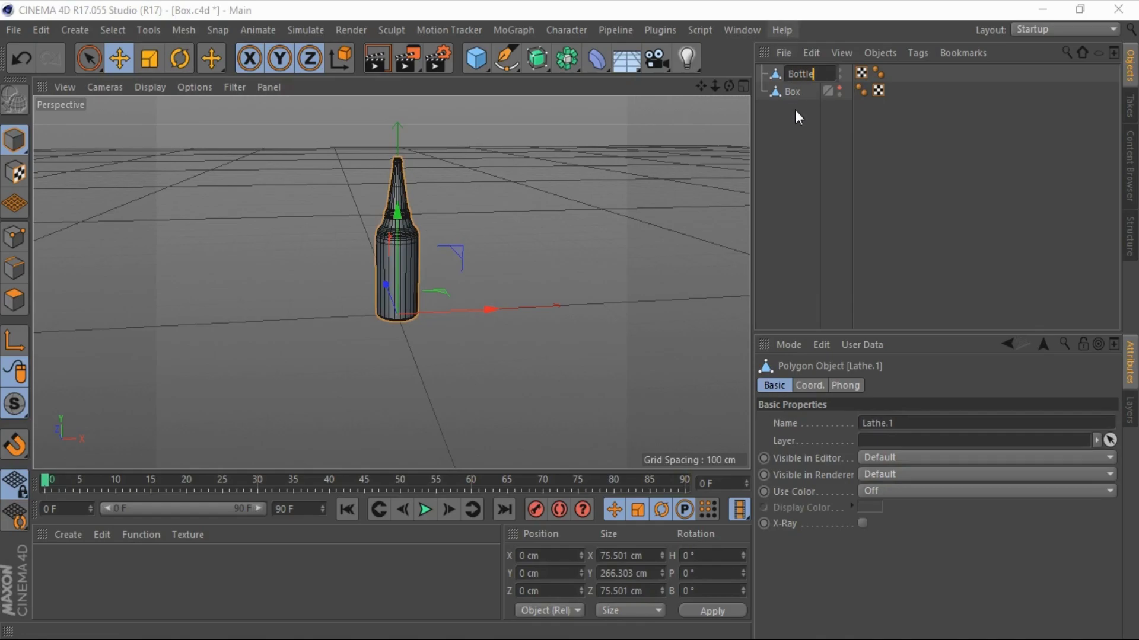
pyautogui.press('Return')
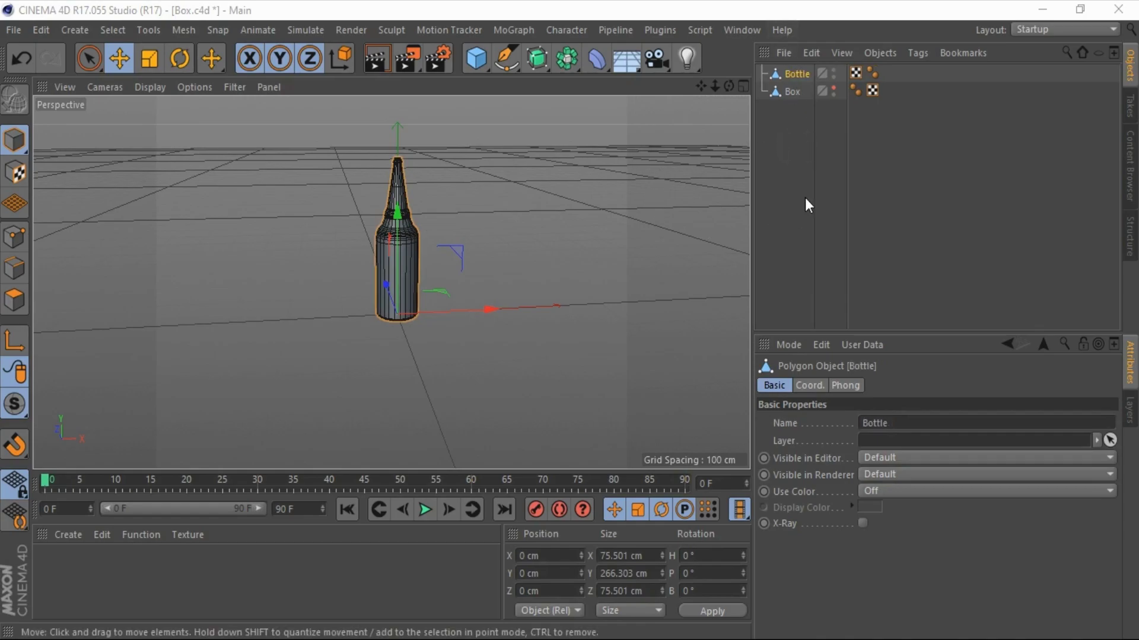
pyautogui.click(832, 70)
pyautogui.click(534, 222)
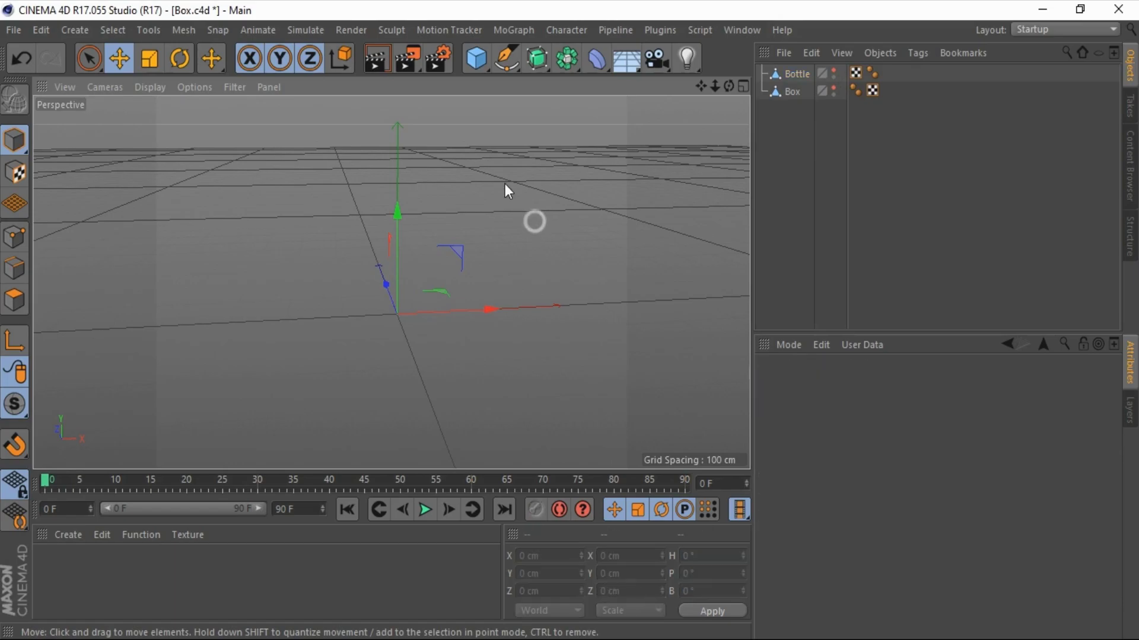
pyautogui.moveTo(506, 58); pyautogui.dragTo(762, 188)
# Step: Add a Cogwheel spline on the XZ plane in Legacy Mode with 200 cm inner and middle radii
pyautogui.click(913, 83)
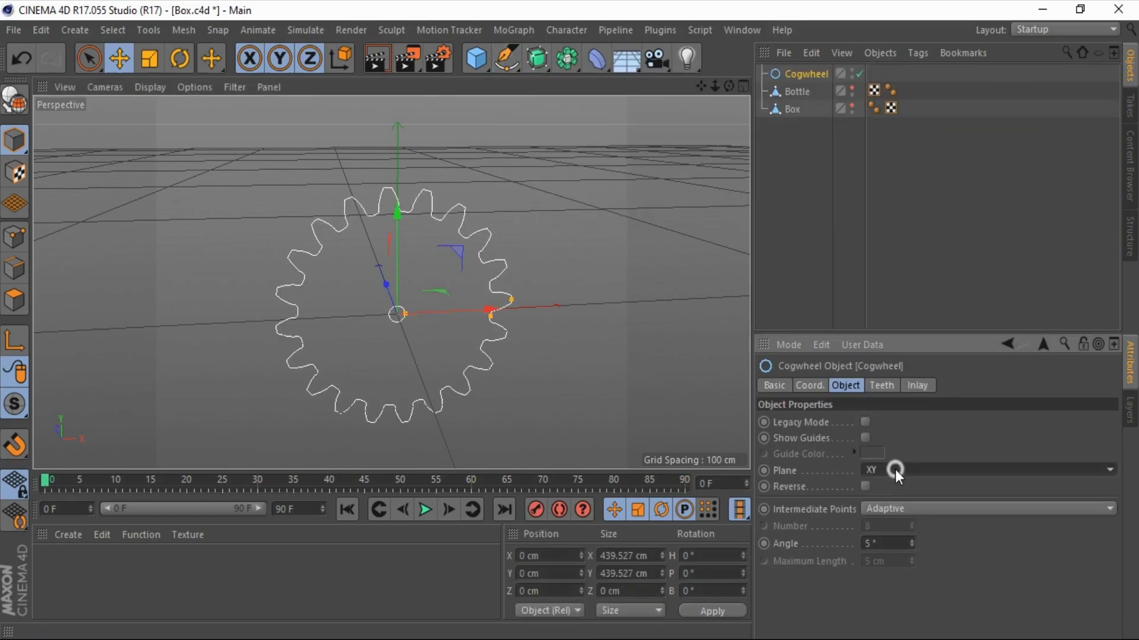
pyautogui.click(895, 470)
pyautogui.click(891, 523)
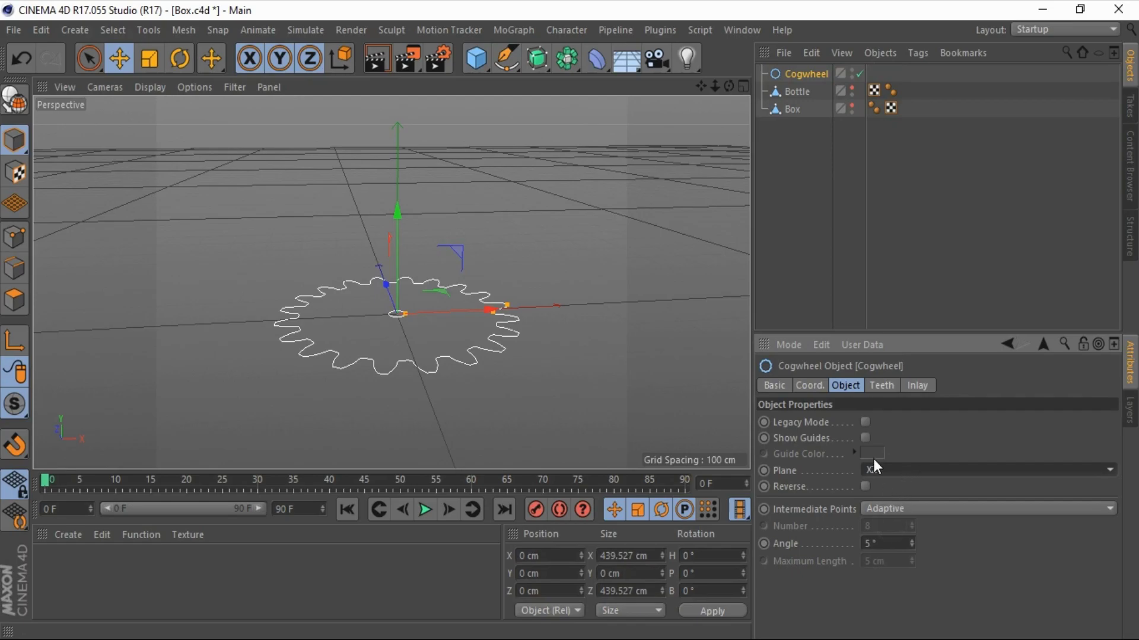
pyautogui.click(865, 421)
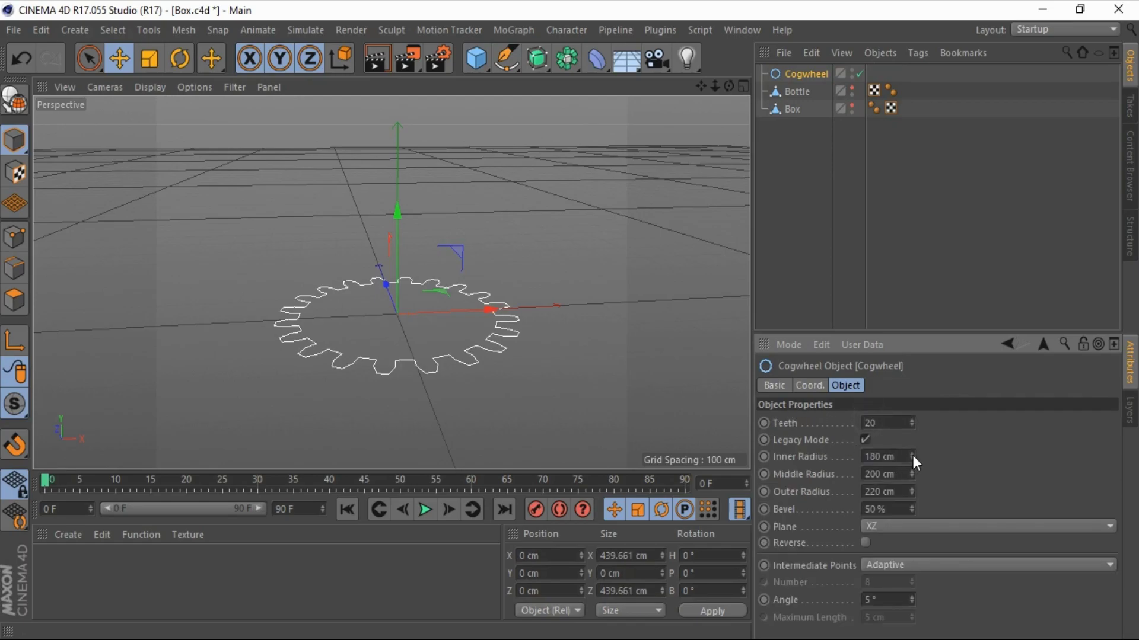
pyautogui.moveTo(914, 457); pyautogui.dragTo(915, 470)
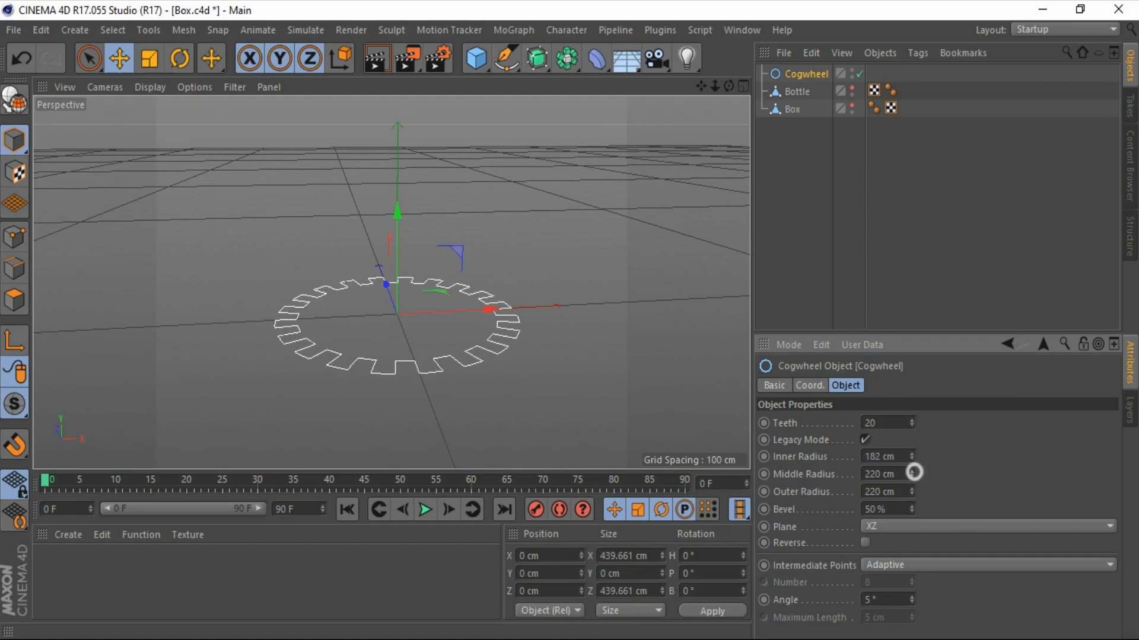
pyautogui.click(894, 481)
pyautogui.write('2')
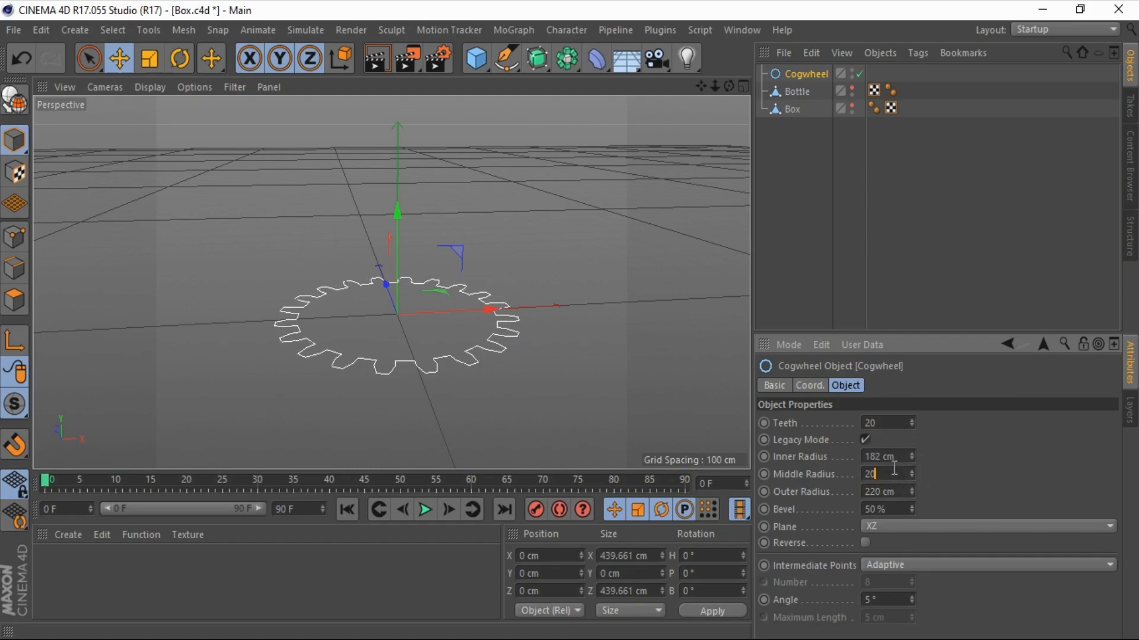
pyautogui.write('0')
pyautogui.moveTo(912, 457); pyautogui.dragTo(912, 456)
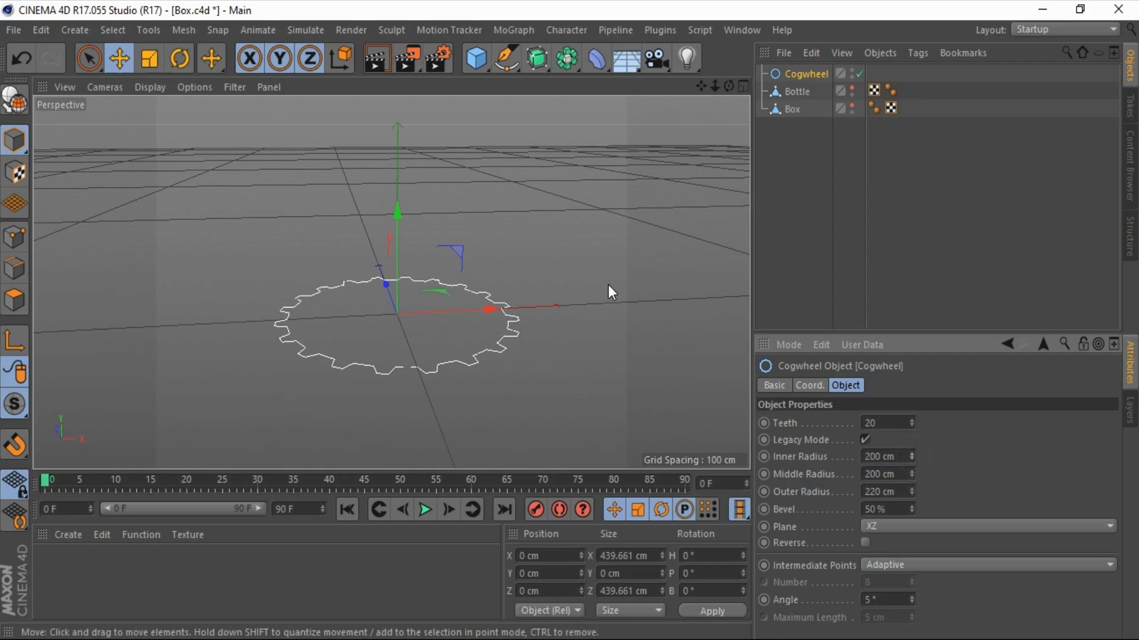
# Step: Ctrl-drag two raised copies of the cogwheel up the Y axis, adjusting the inner radius
pyautogui.moveTo(396, 238)
pyautogui.keyDown('ctrl'); pyautogui.mouseDown()
pyautogui.moveTo(405, 212)
pyautogui.moveTo(407, 226)
pyautogui.mouseUp(); pyautogui.keyUp('ctrl')
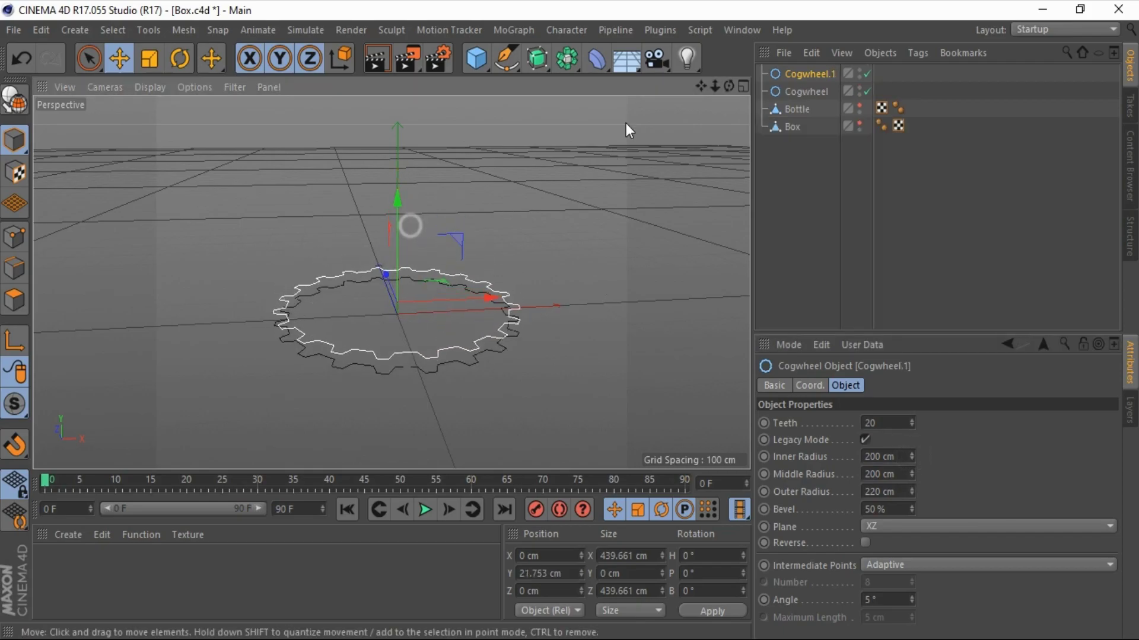
pyautogui.moveTo(727, 87); pyautogui.dragTo(727, 88)
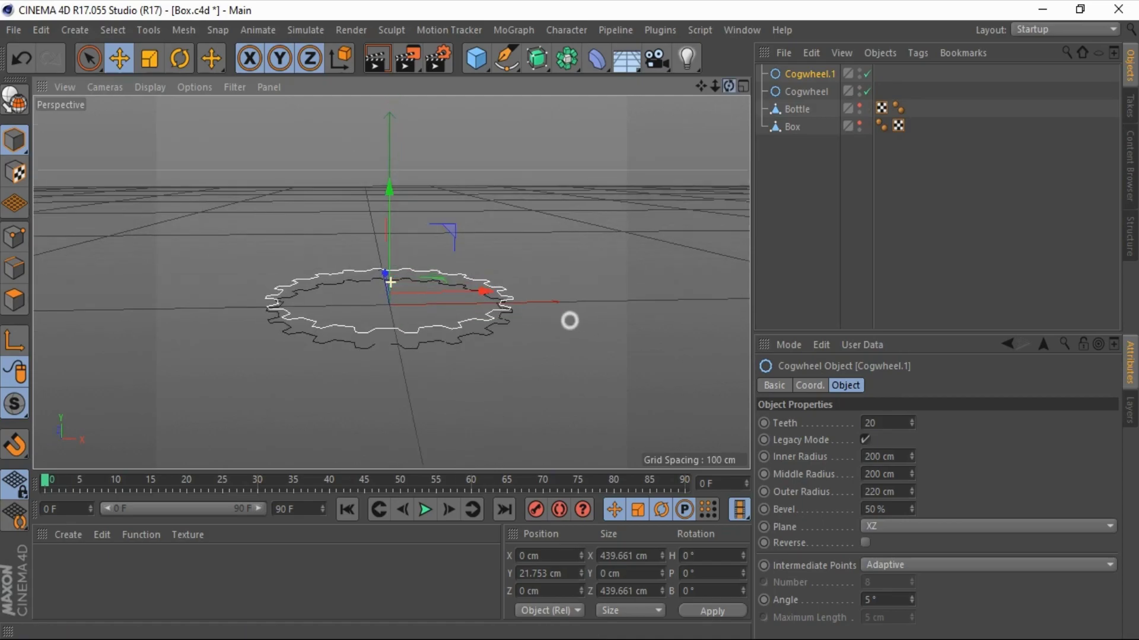
pyautogui.scroll(3, 413, 275)
pyautogui.keyDown('ctrl'); pyautogui.moveTo(381, 283); pyautogui.dragTo(381, 262); pyautogui.keyUp('ctrl')
pyautogui.moveTo(911, 456)
pyautogui.mouseDown()
pyautogui.moveTo(911, 475)
pyautogui.moveTo(915, 445)
pyautogui.mouseUp()
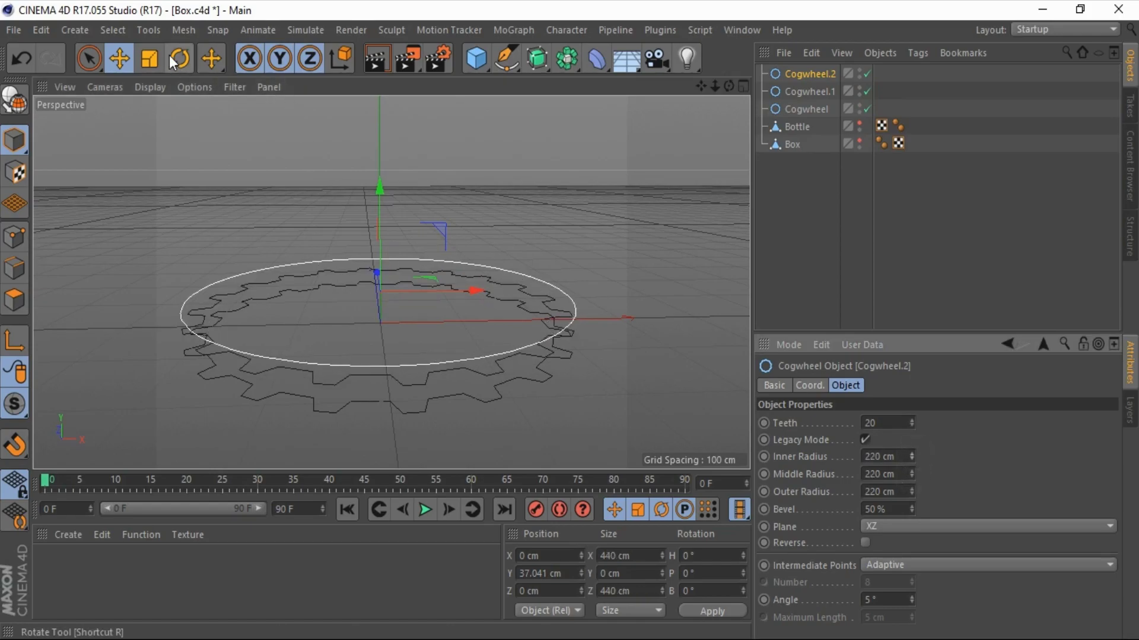
# Step: Scale down the upper copy, then raise a third copy and shrink it to about 92%
pyautogui.click(149, 58)
pyautogui.moveTo(452, 181); pyautogui.dragTo(532, 166)
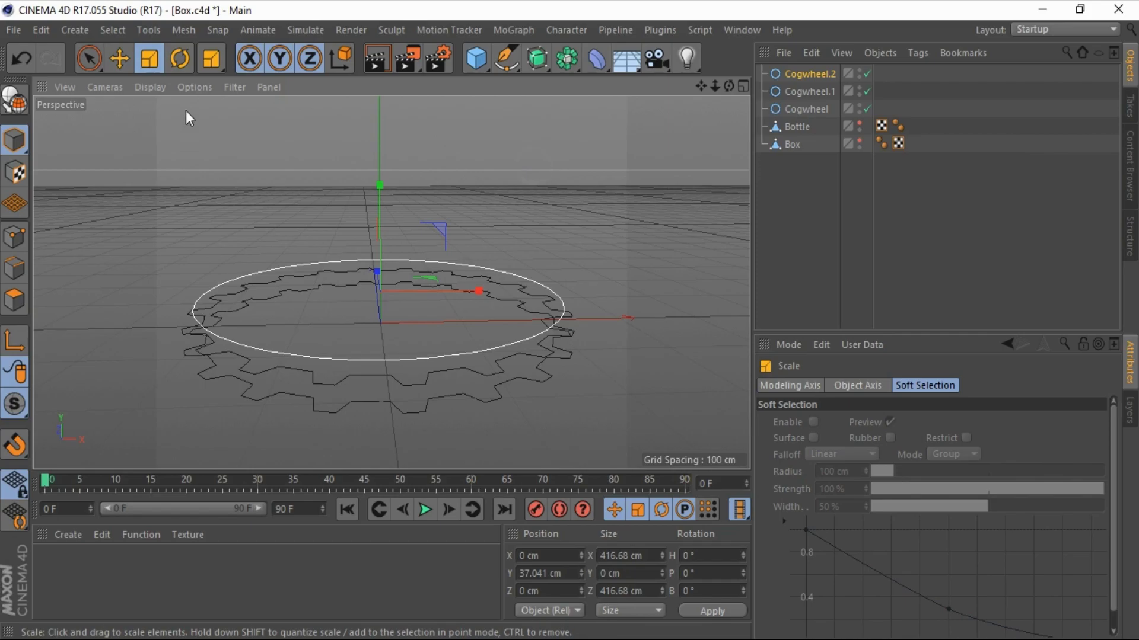
pyautogui.click(122, 59)
pyautogui.moveTo(382, 182)
pyautogui.mouseDown()
pyautogui.moveTo(382, 160)
pyautogui.moveTo(384, 171)
pyautogui.mouseUp()
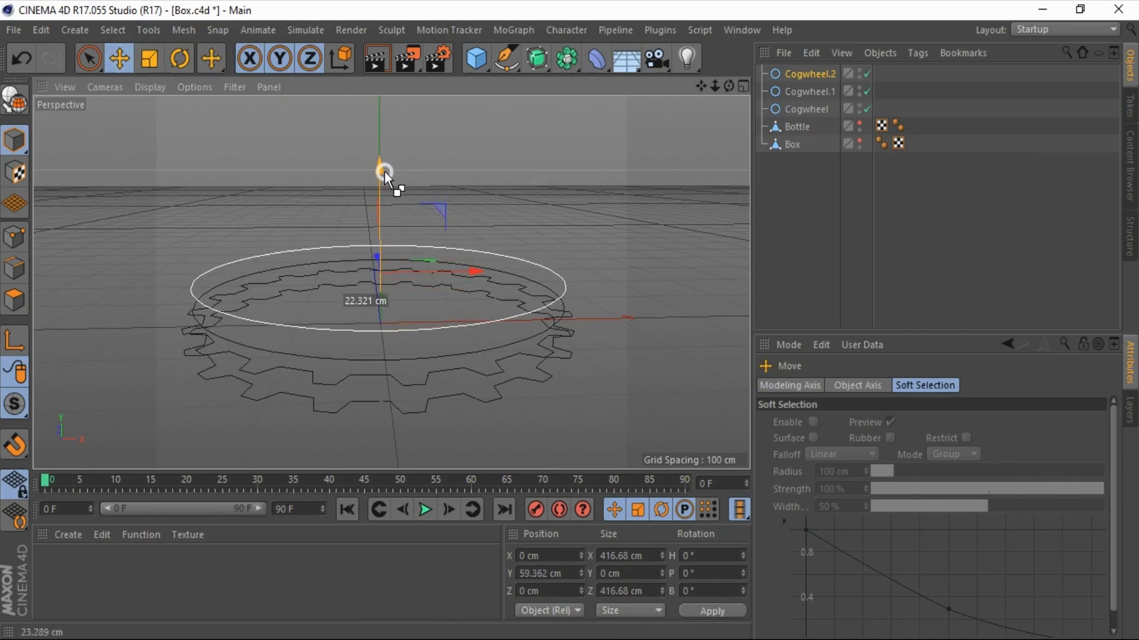
pyautogui.click(149, 58)
pyautogui.moveTo(537, 174); pyautogui.dragTo(520, 177)
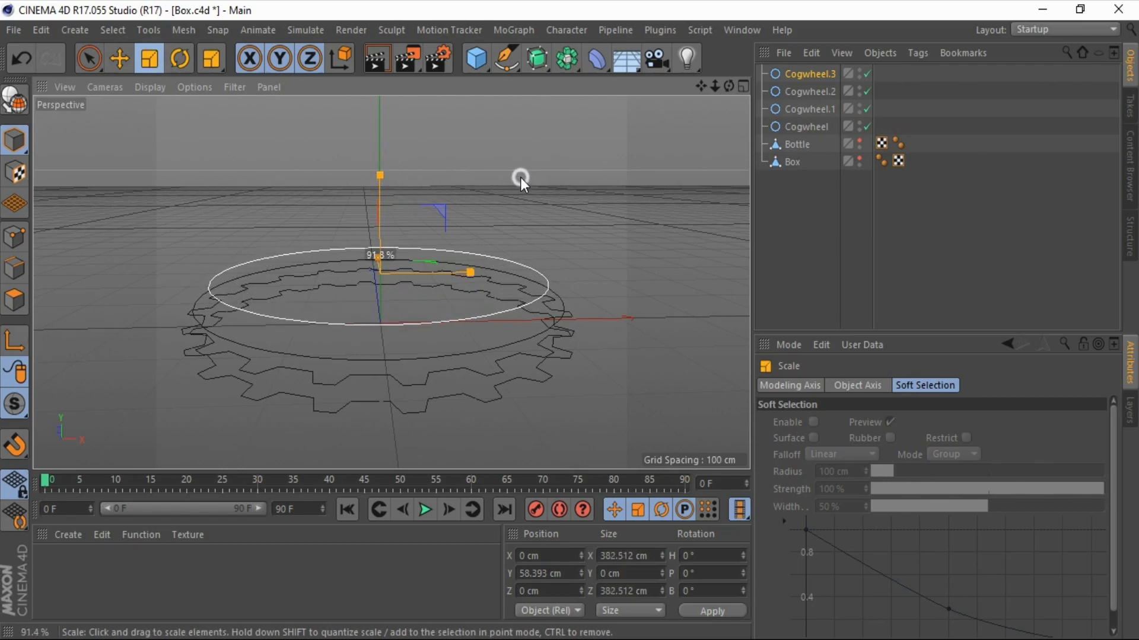
pyautogui.click(711, 118)
# Step: Add a Loft and place all four cogwheels inside it
pyautogui.moveTo(567, 59); pyautogui.dragTo(738, 137)
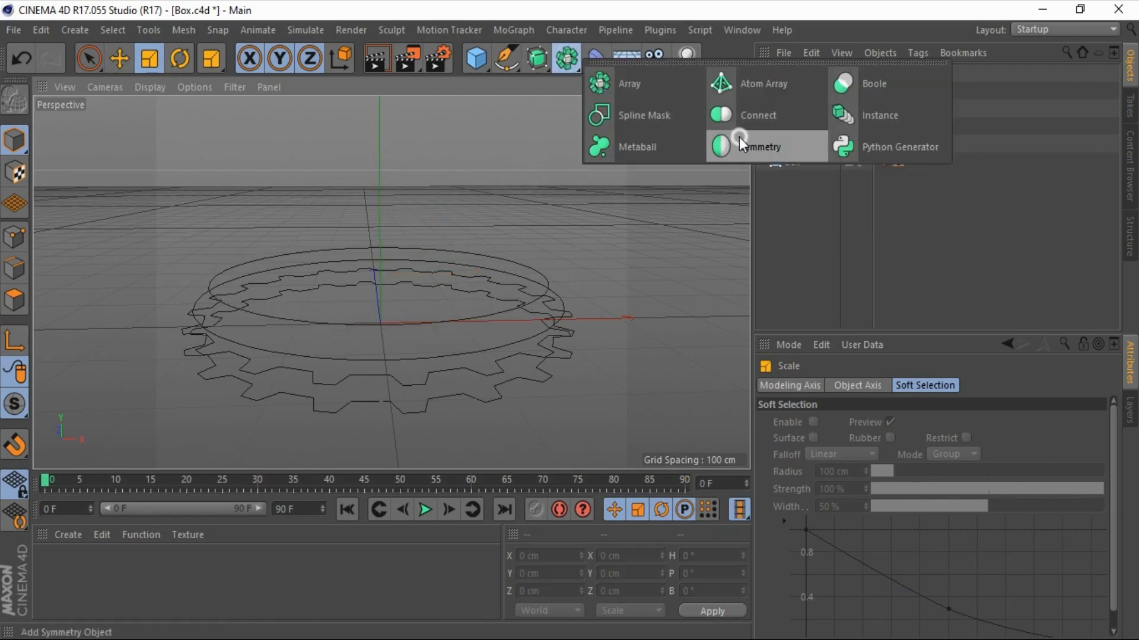
pyautogui.moveTo(537, 58); pyautogui.dragTo(707, 116)
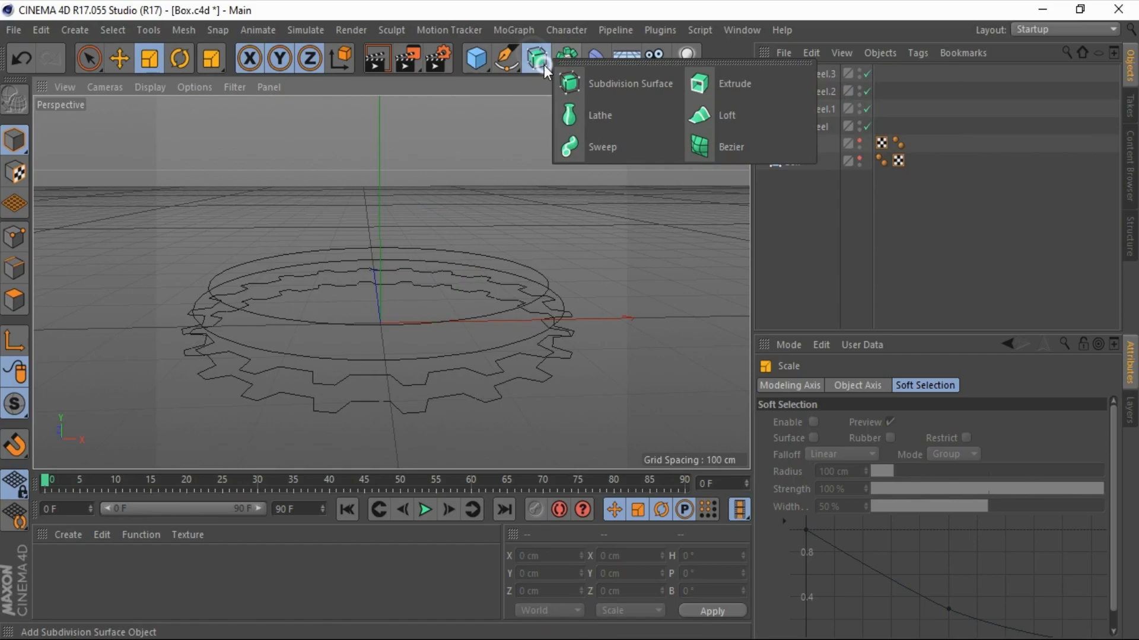
pyautogui.click(707, 115)
pyautogui.click(808, 143)
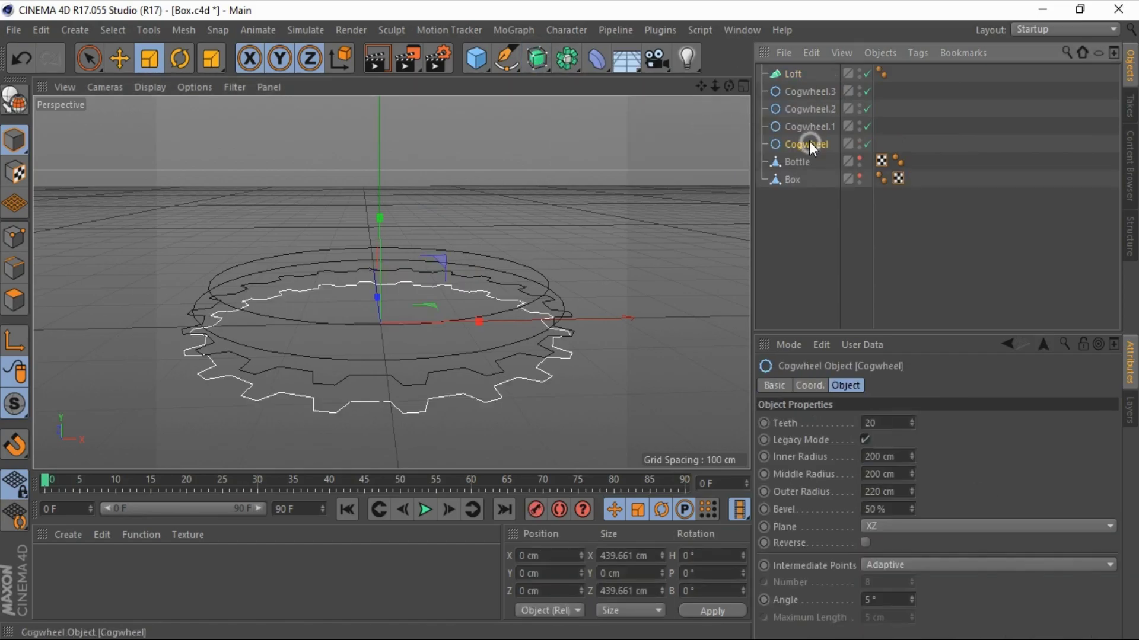
pyautogui.keyDown('shift'); pyautogui.click(794, 90); pyautogui.keyUp('shift')
pyautogui.moveTo(790, 72)
pyautogui.mouseDown()
pyautogui.moveTo(571, 319)
pyautogui.moveTo(725, 87)
pyautogui.mouseUp()
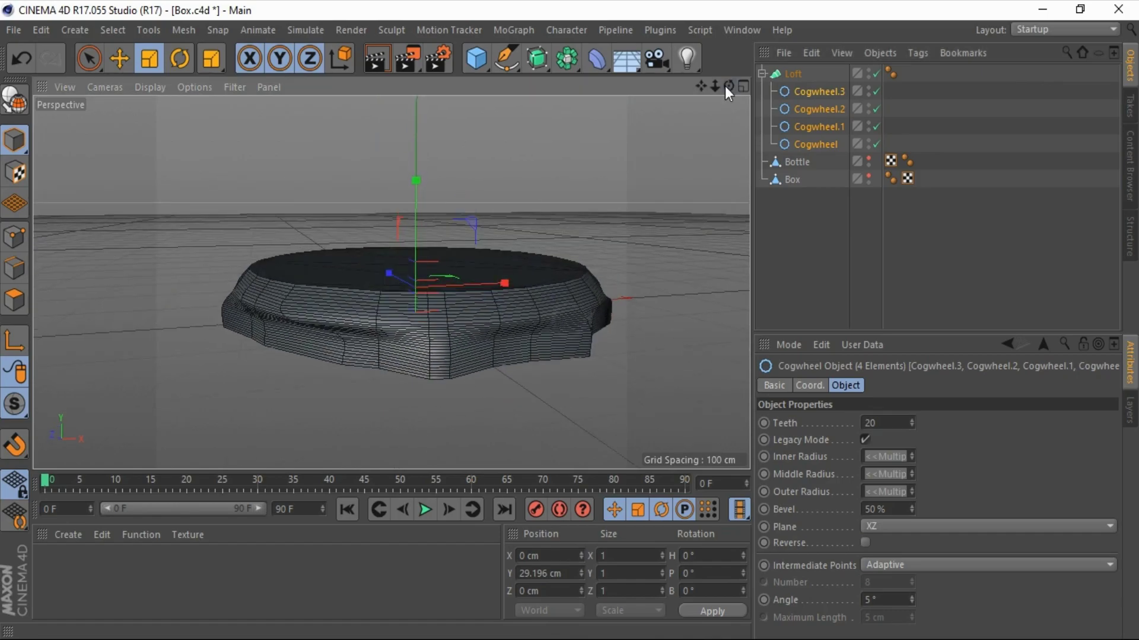
# Step: Raise the Loft's Mesh Subdivision U to 206 and view the cap from above
pyautogui.click(786, 73)
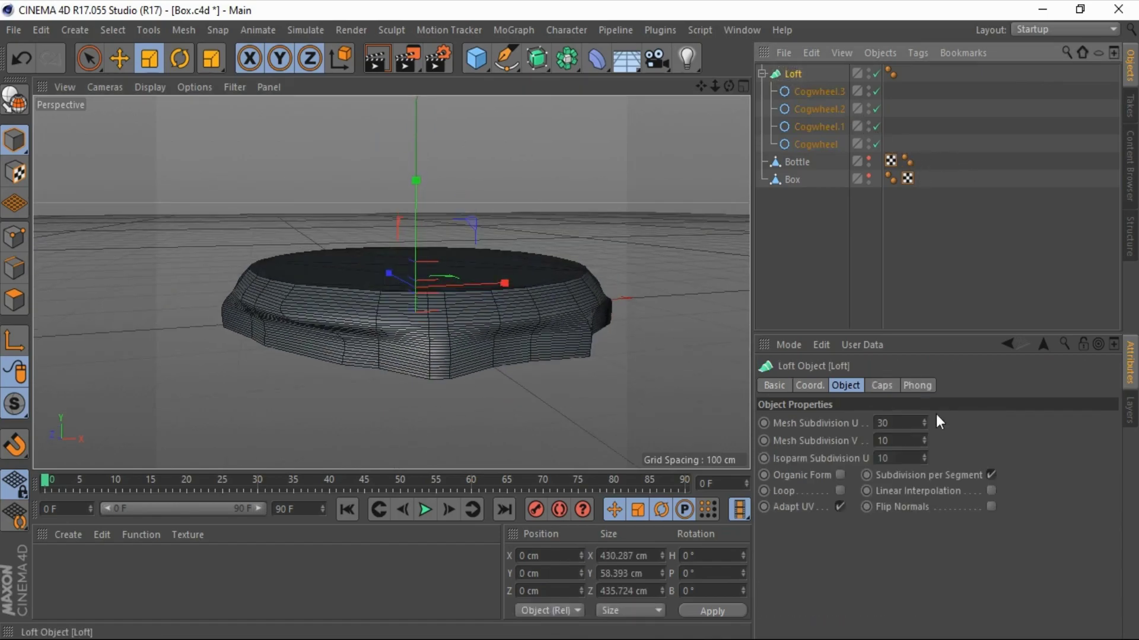
pyautogui.moveTo(923, 422); pyautogui.dragTo(926, 423)
pyautogui.scroll(6, 915, 423)
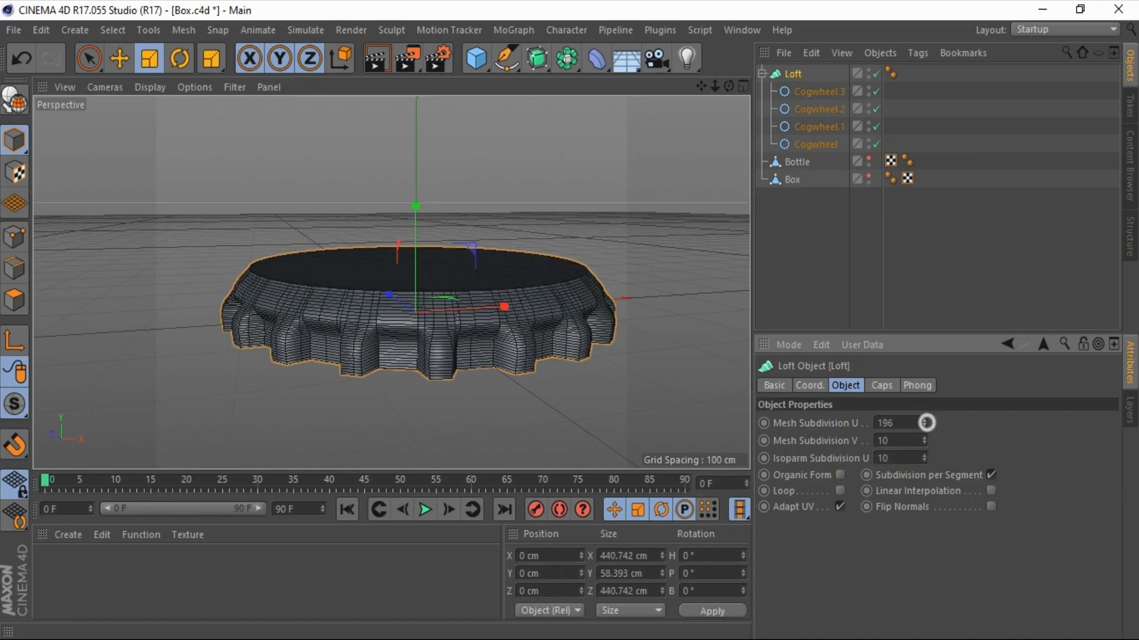
pyautogui.scroll(-2, 441, 302)
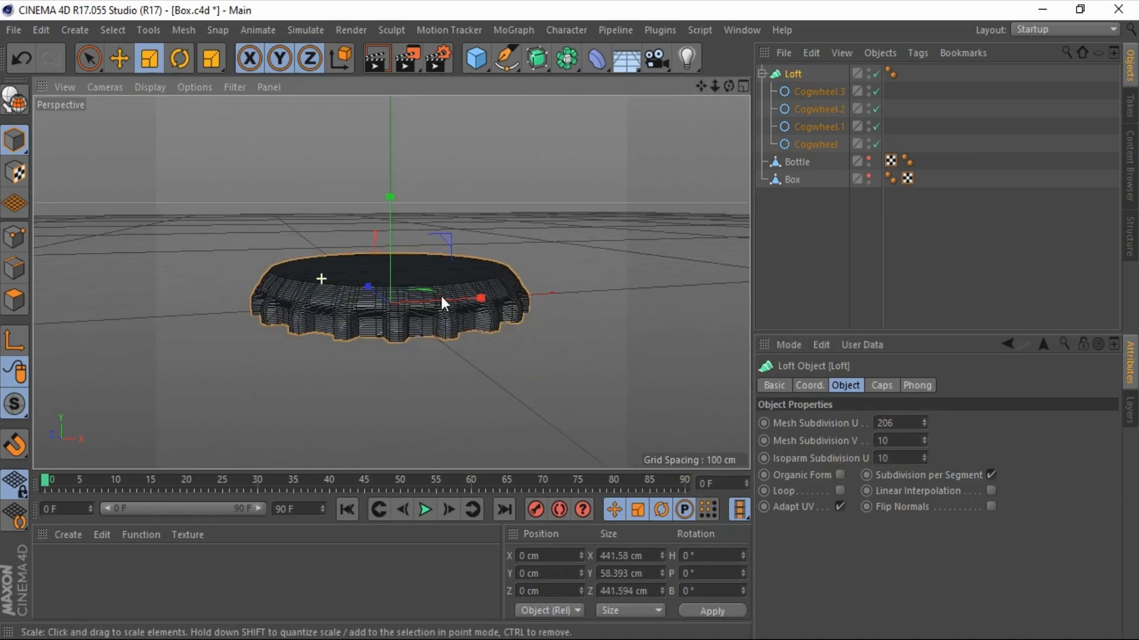
pyautogui.moveTo(728, 86); pyautogui.dragTo(569, 318)
# Step: Duplicate the top cogwheel as Cogwheel.4, raise it about 14 cm and shrink it to 6.12 cm
pyautogui.press('e')
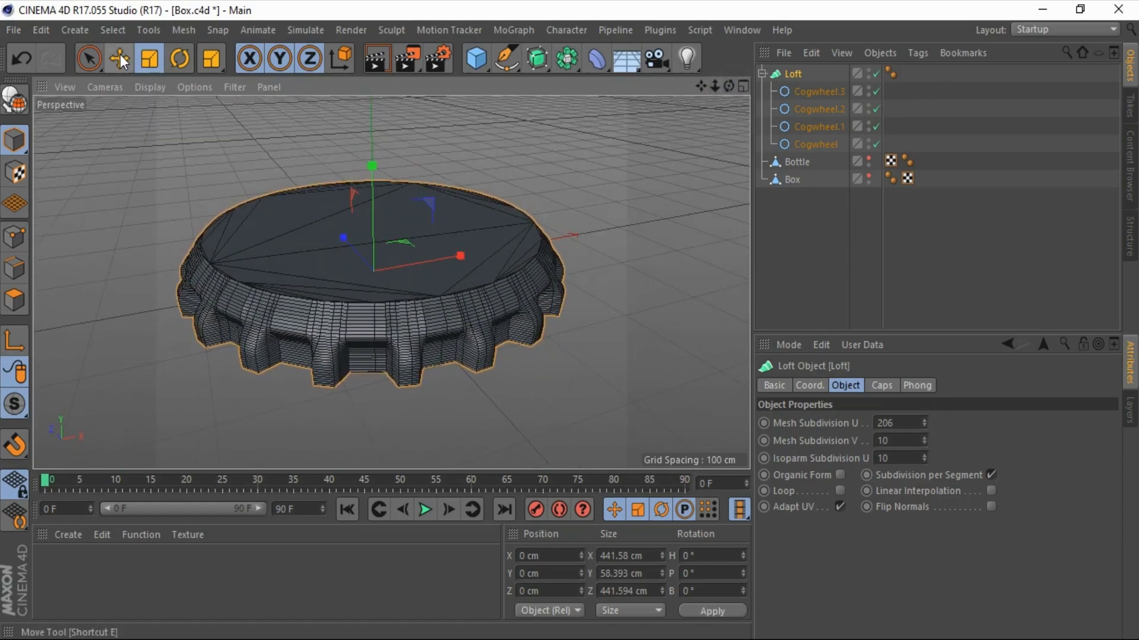
pyautogui.click(802, 91)
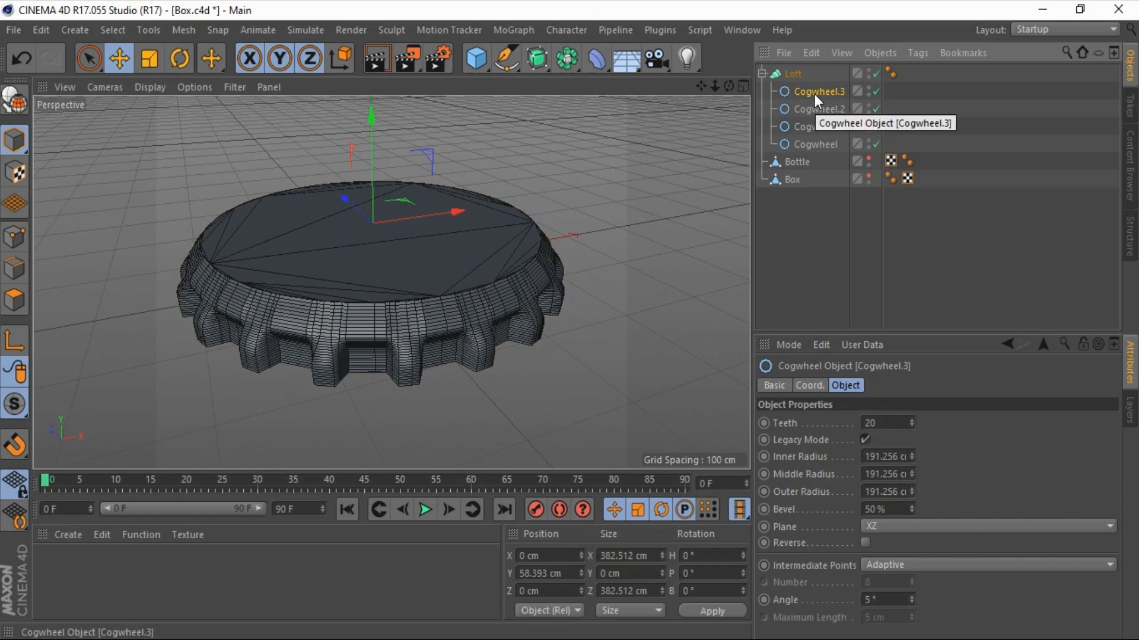
pyautogui.keyDown('ctrl'); pyautogui.moveTo(823, 93); pyautogui.dragTo(809, 80); pyautogui.keyUp('ctrl')
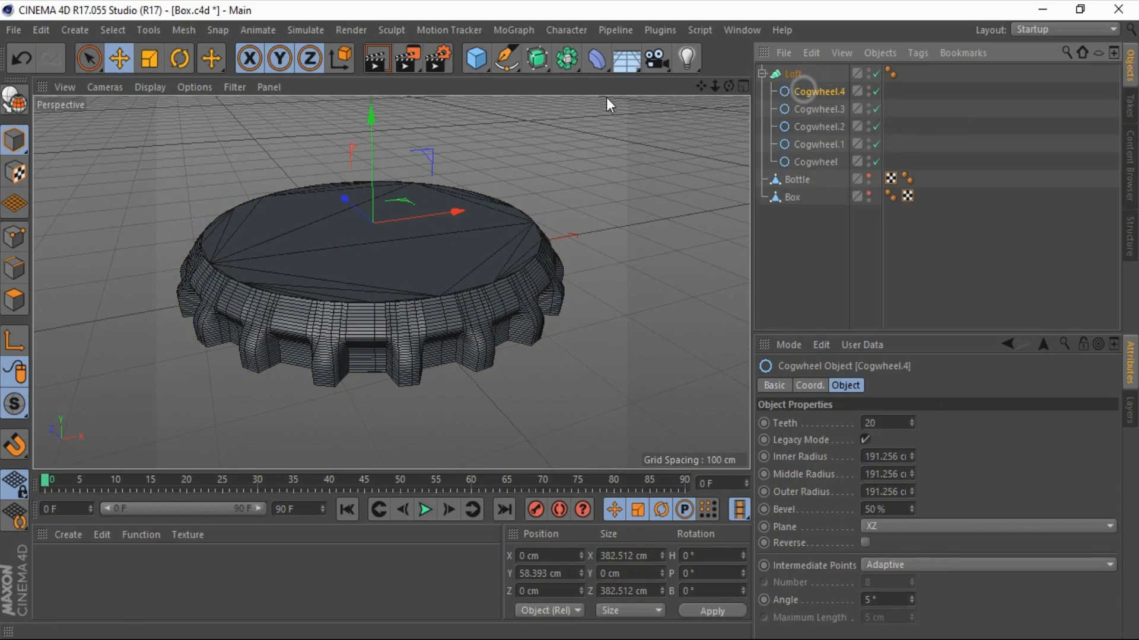
pyautogui.moveTo(365, 141); pyautogui.dragTo(367, 128)
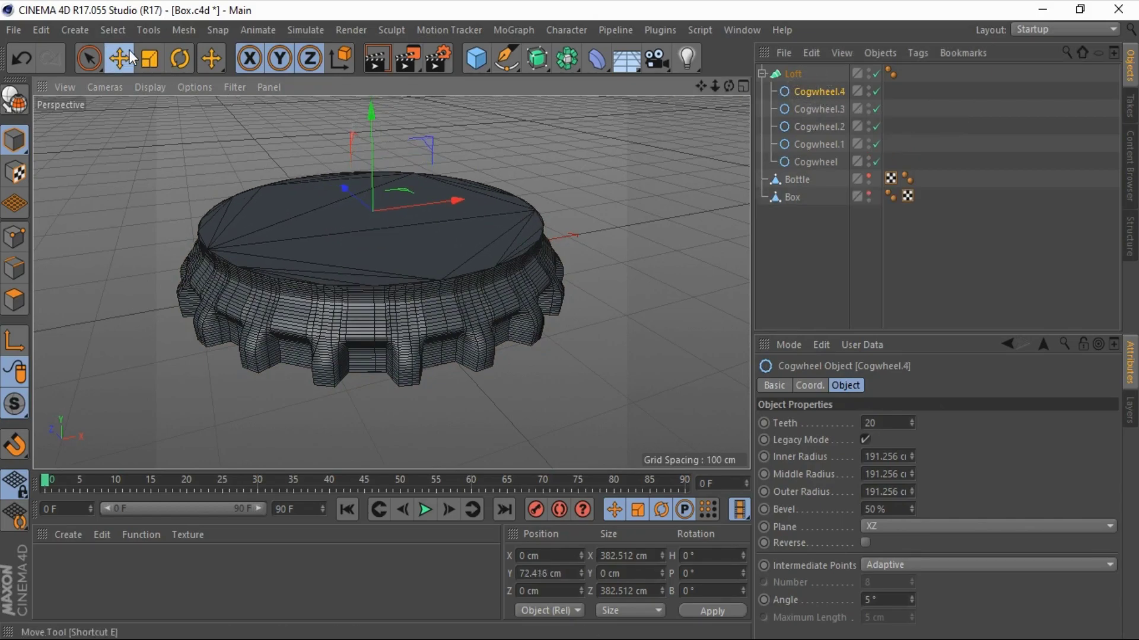
pyautogui.press('t')
pyautogui.moveTo(625, 120)
pyautogui.mouseDown()
pyautogui.moveTo(395, 155)
pyautogui.moveTo(119, 178)
pyautogui.mouseUp()
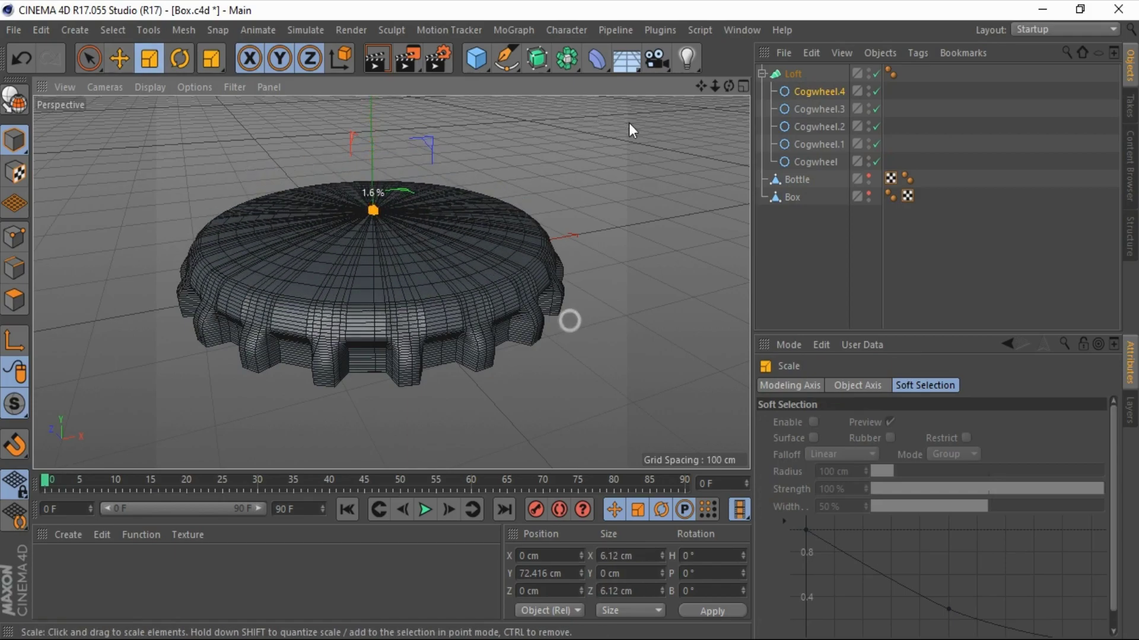
pyautogui.moveTo(729, 86)
pyautogui.mouseDown()
pyautogui.moveTo(391, 282)
pyautogui.moveTo(391, 249)
pyautogui.mouseUp()
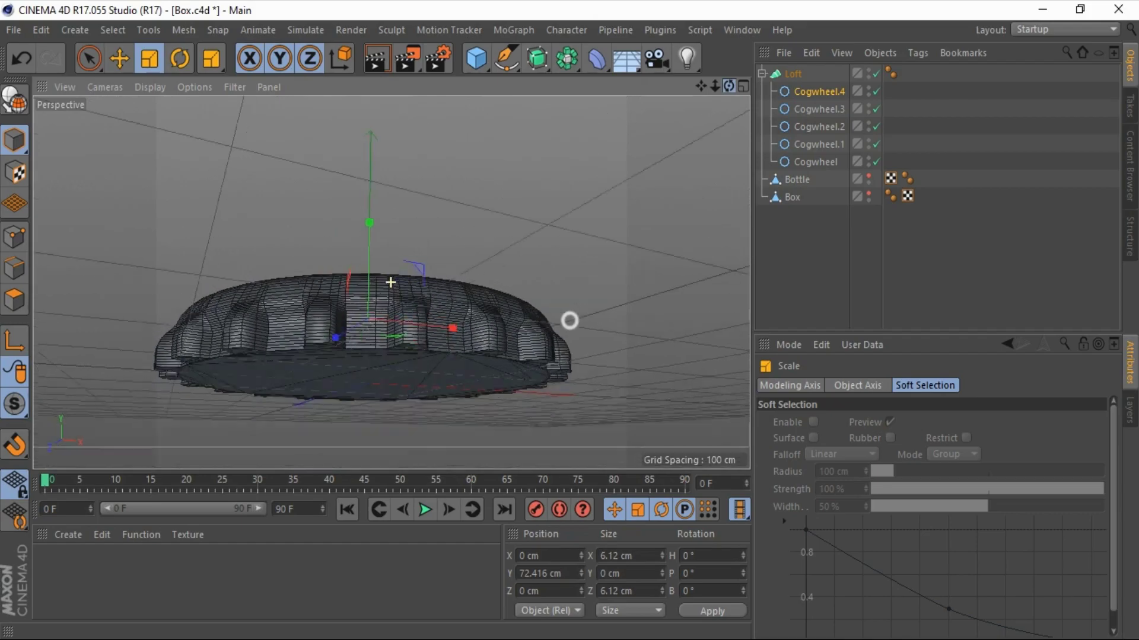
pyautogui.click(819, 158)
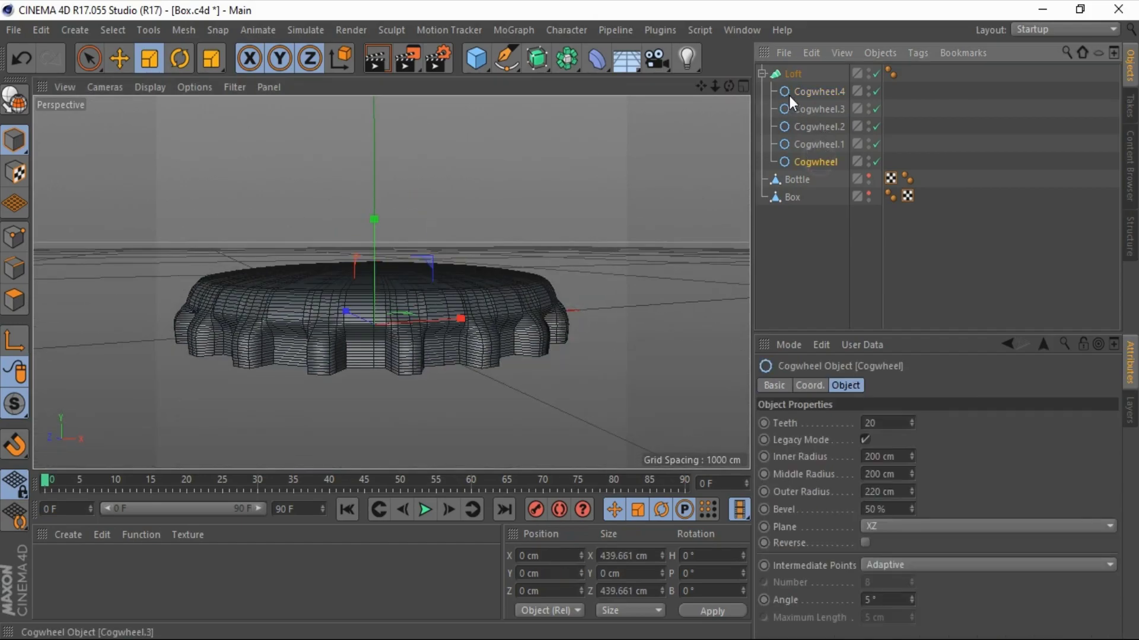
# Step: Connect the Loft and its cogwheels into one polygon object, Loft.1
pyautogui.keyDown('shift'); pyautogui.click(791, 73); pyautogui.keyUp('shift')
pyautogui.rightClick(791, 74)
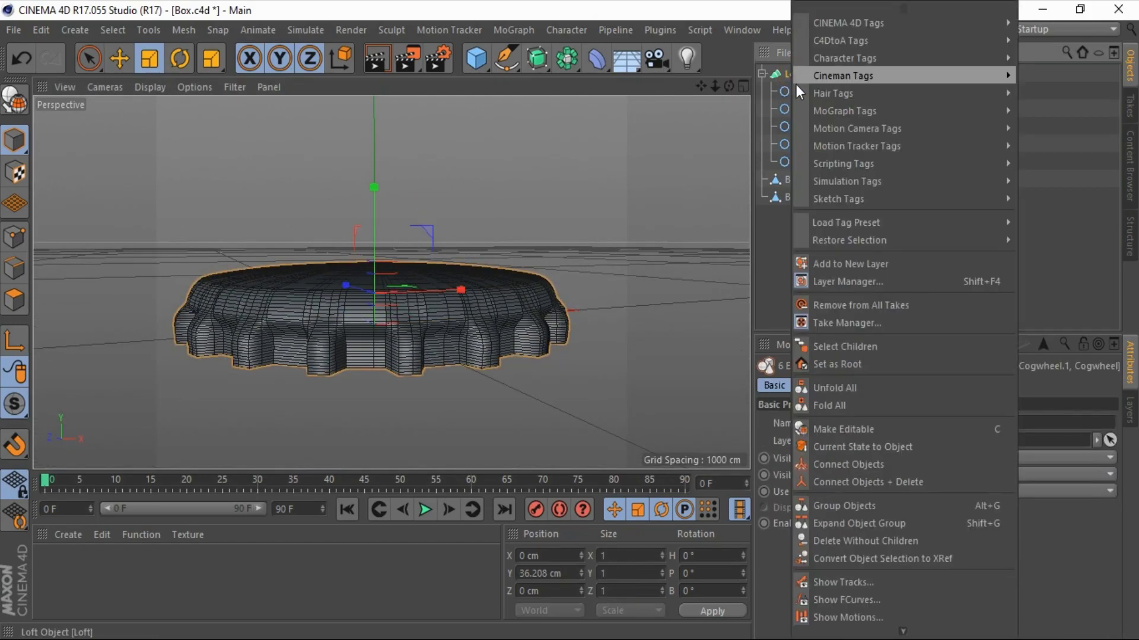
pyautogui.click(870, 480)
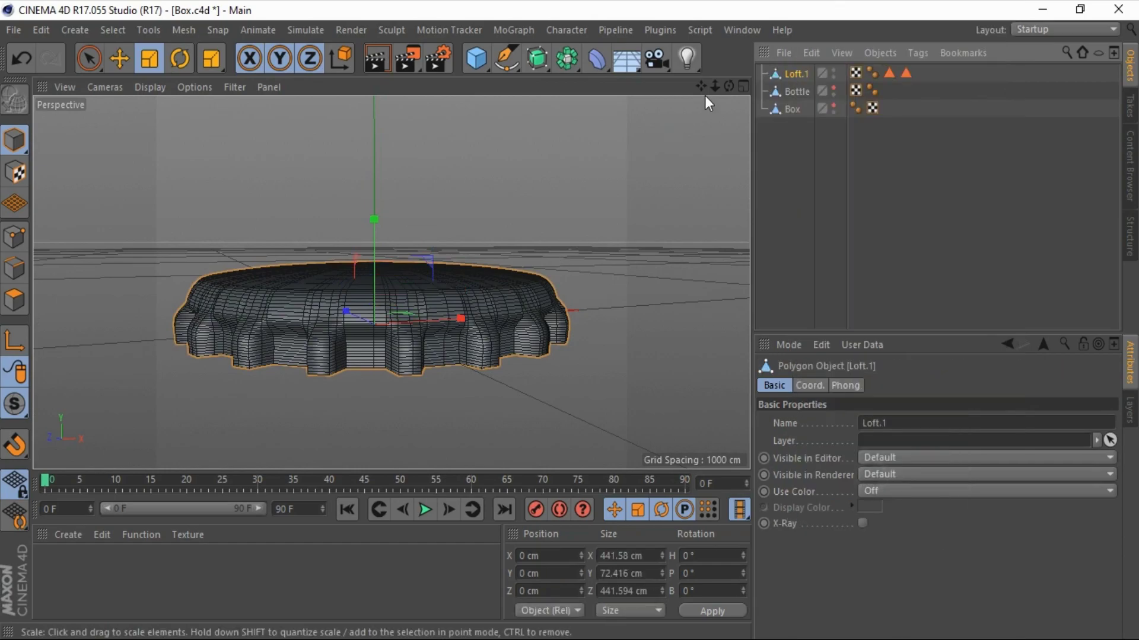
pyautogui.moveTo(729, 86); pyautogui.dragTo(655, 157)
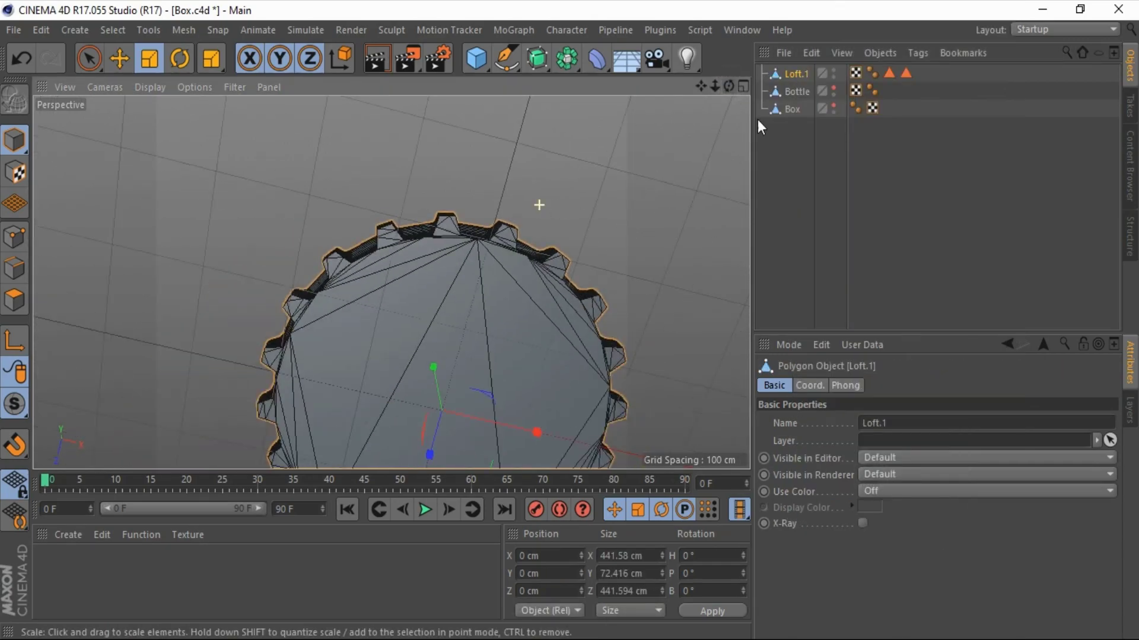
# Step: Restore polygon selections C1 and C2 and delete those cap polygons
pyautogui.doubleClick(888, 74)
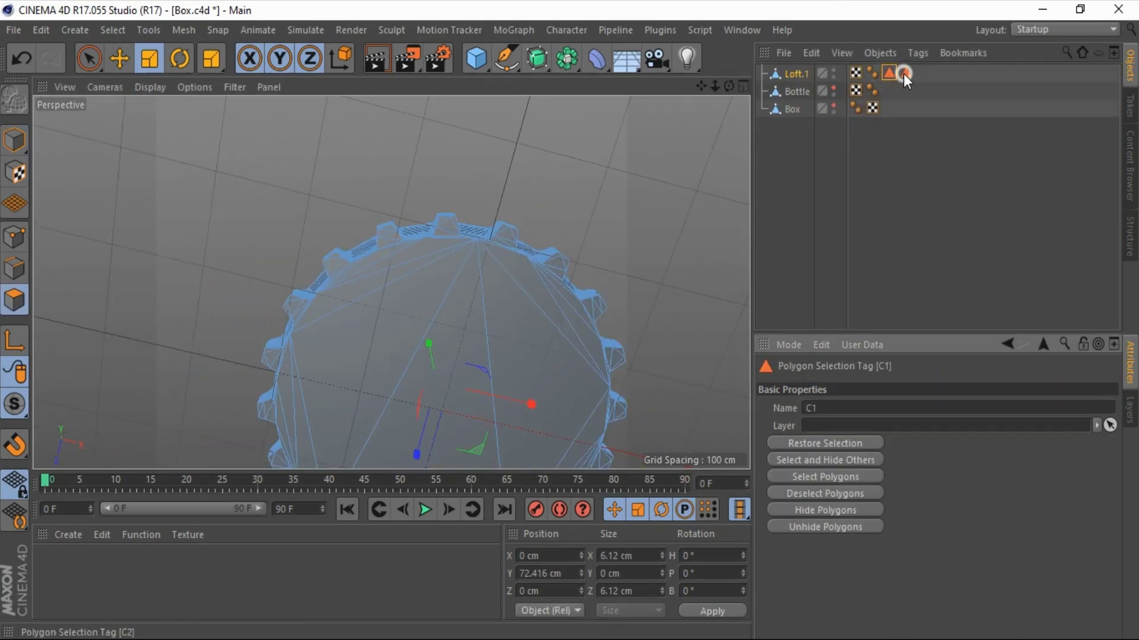
pyautogui.doubleClick(902, 74)
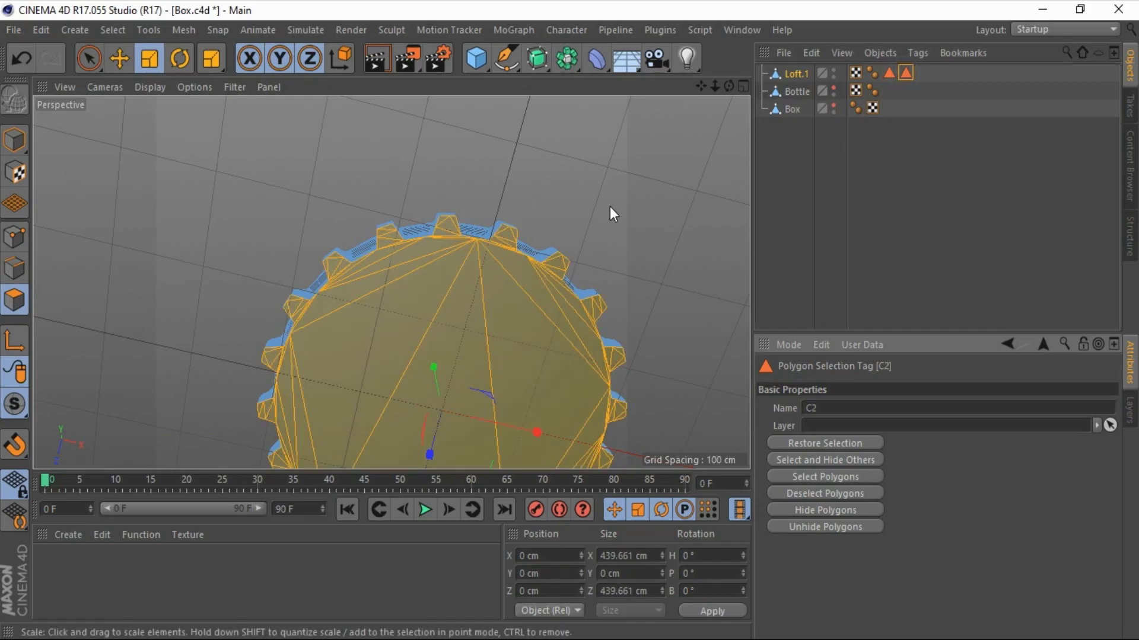
pyautogui.press('Delete')
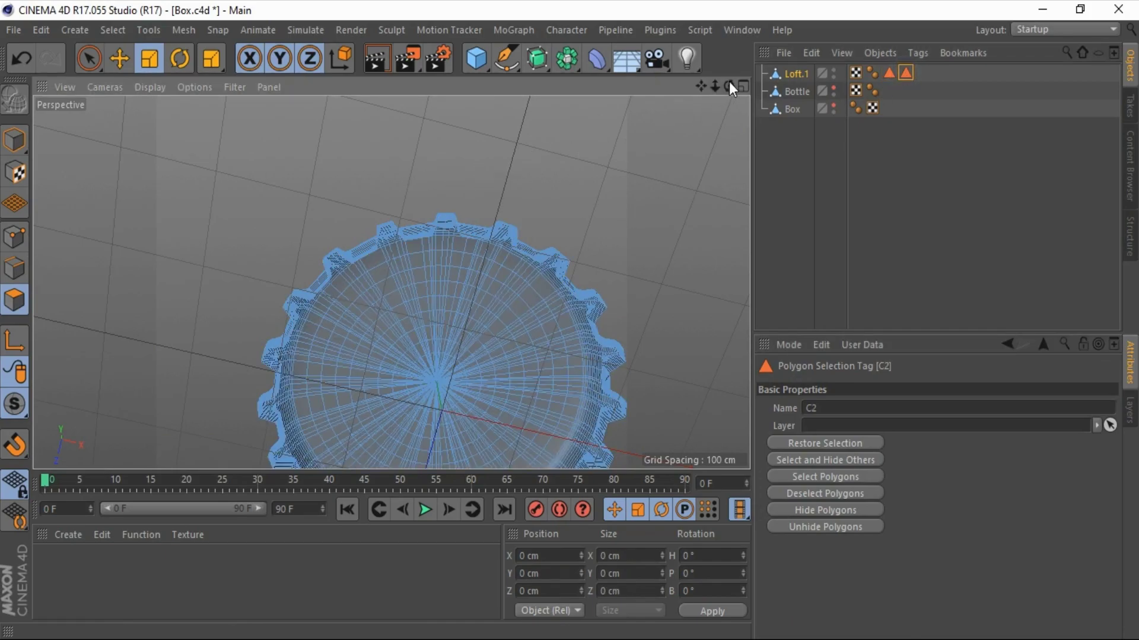
pyautogui.moveTo(728, 86); pyautogui.dragTo(211, 32)
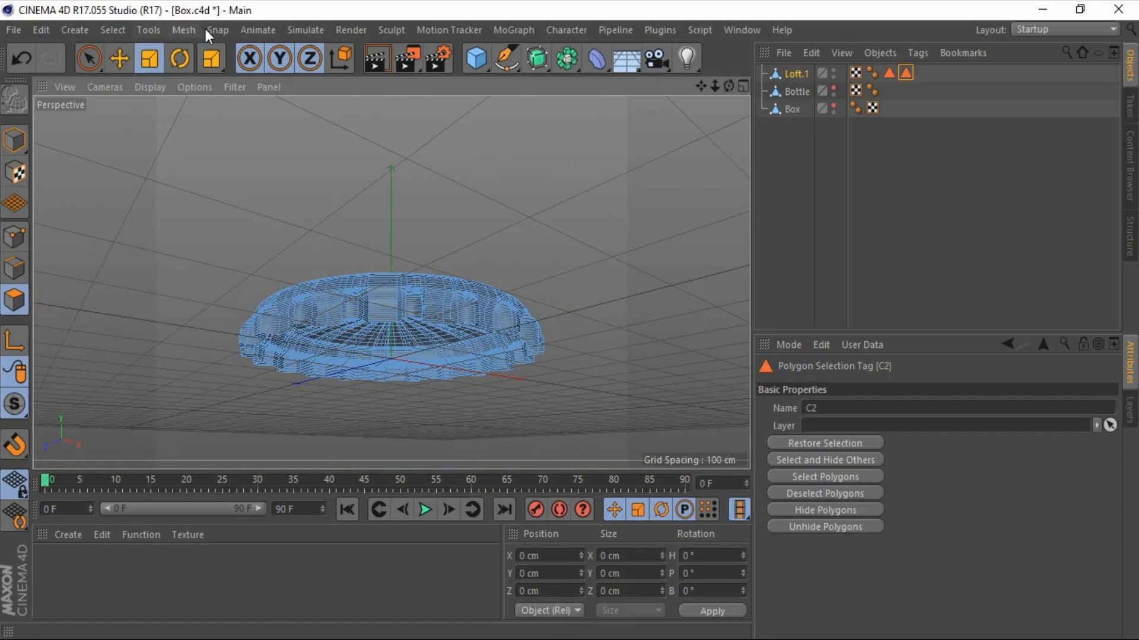
pyautogui.click(241, 28)
pyautogui.moveTo(303, 56)
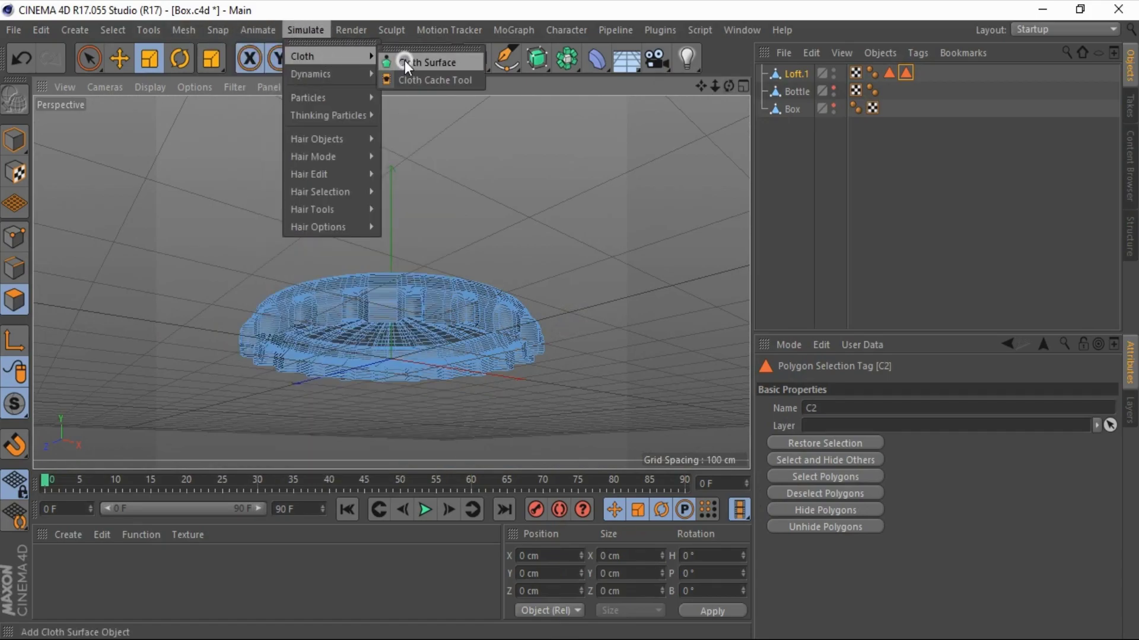
# Step: Add a Cloth Surface and parent Loft.1 under it
pyautogui.click(407, 61)
pyautogui.moveTo(790, 97); pyautogui.dragTo(792, 73)
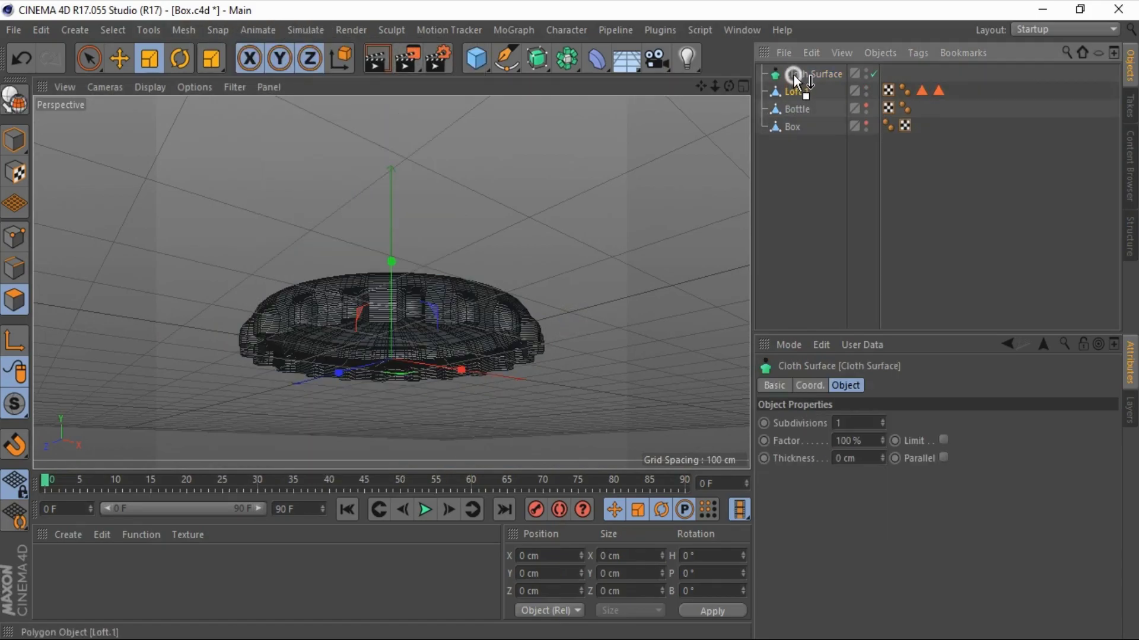
pyautogui.click(793, 71)
pyautogui.scroll(3, 464, 326)
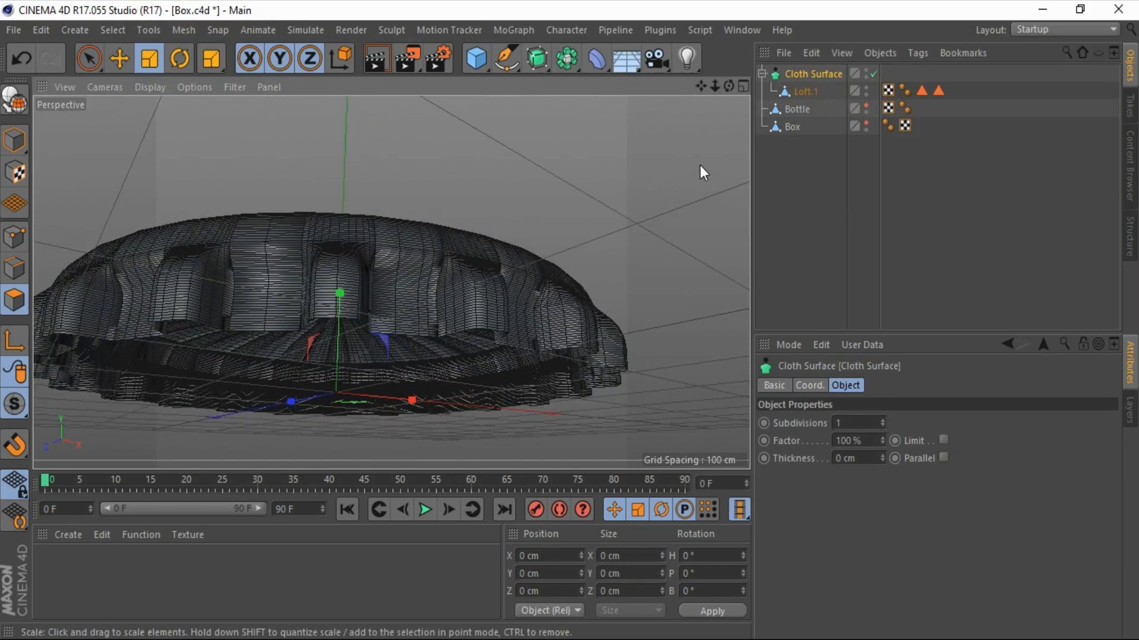
# Step: Set the Cloth Surface to 0 subdivisions and -2 cm thickness
pyautogui.moveTo(729, 86); pyautogui.dragTo(866, 297)
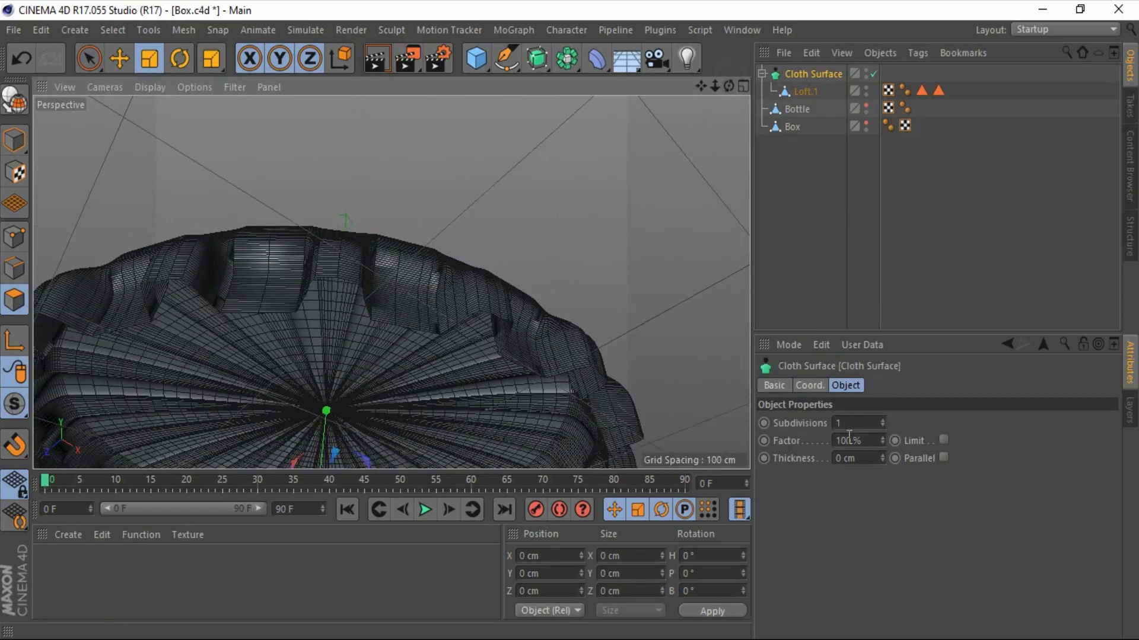
pyautogui.doubleClick(854, 458)
pyautogui.write('-1')
pyautogui.press('Return')
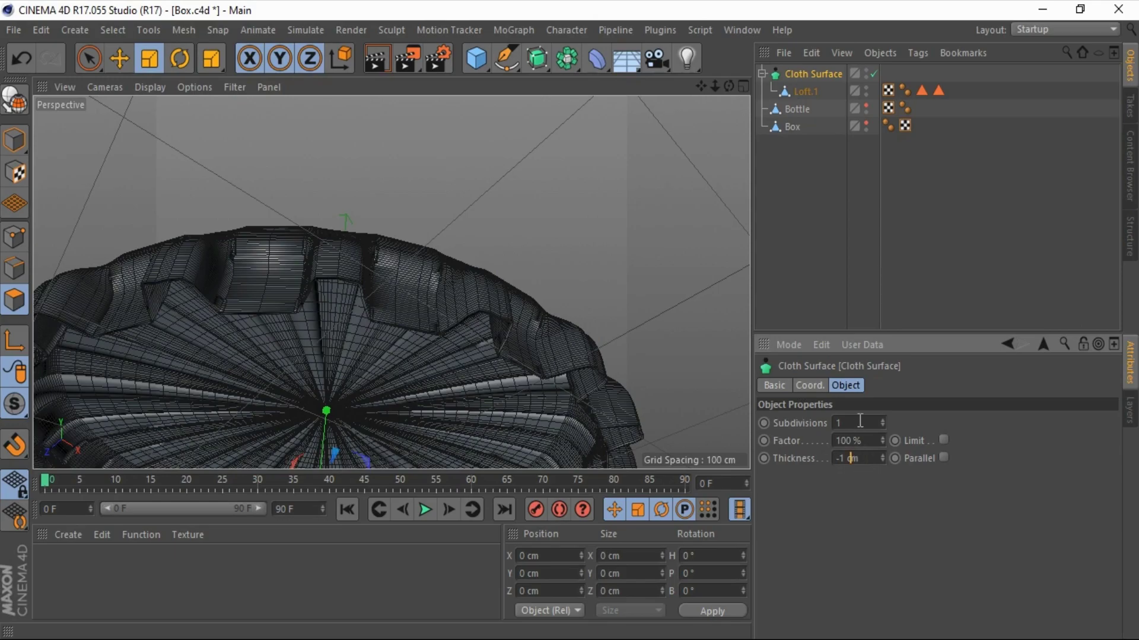
pyautogui.doubleClick(854, 423)
pyautogui.write('0')
pyautogui.press('Return')
pyautogui.doubleClick(866, 455)
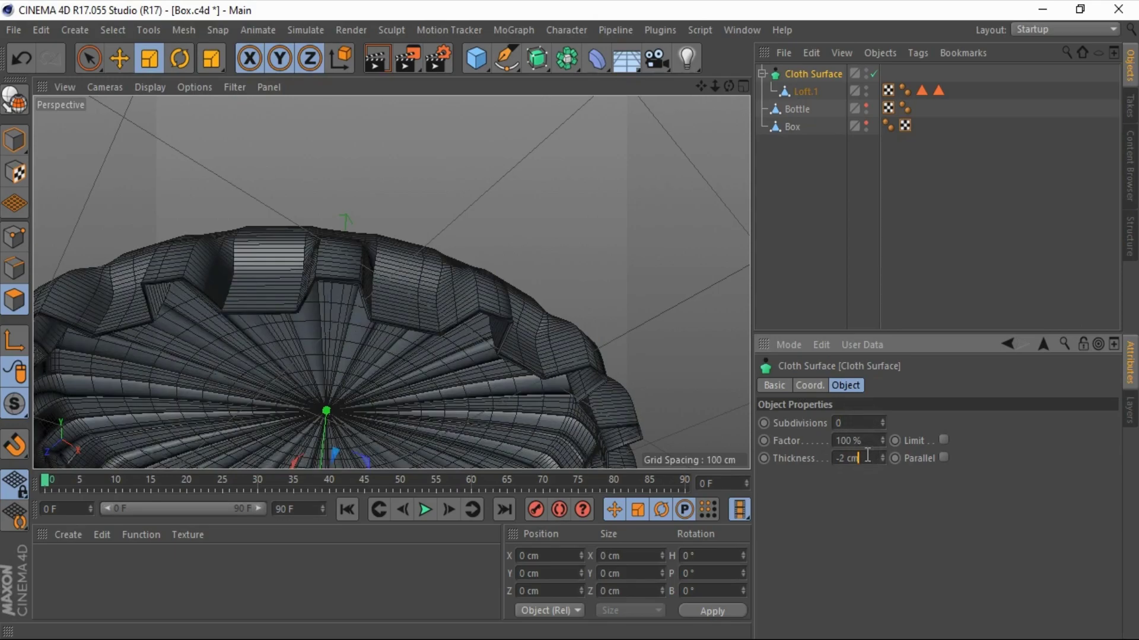
pyautogui.write('-2')
pyautogui.press('Return')
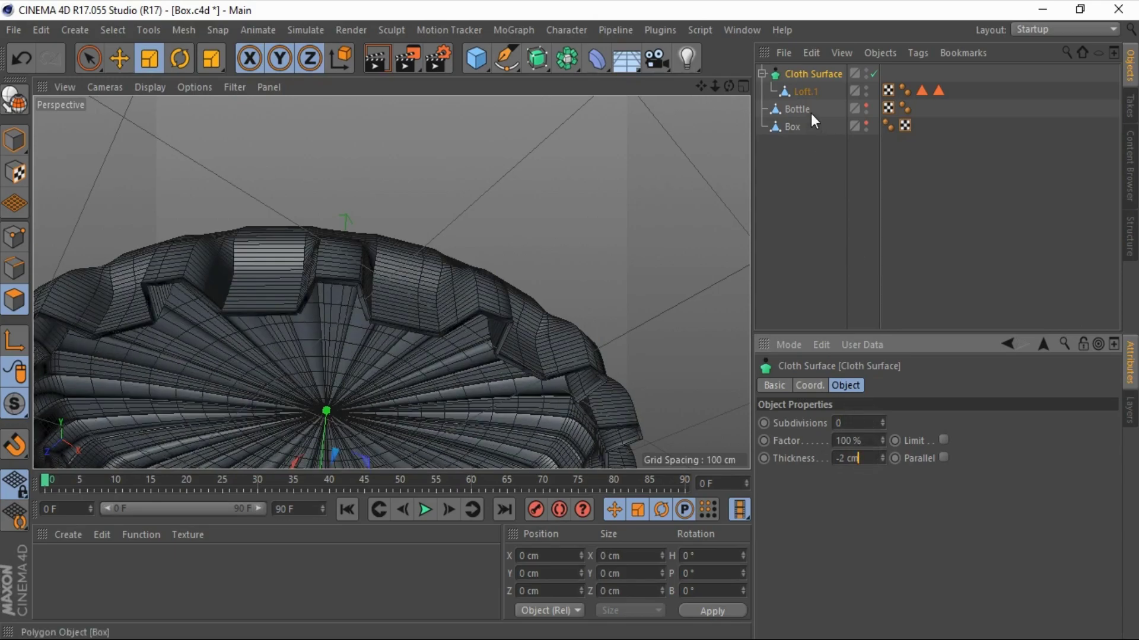
# Step: Connect Loft.1 and the Cloth Surface into Cloth Surface.1, then delete its C1/C2 selection tags
pyautogui.click(803, 91)
pyautogui.keyDown('shift'); pyautogui.click(806, 73); pyautogui.keyUp('shift')
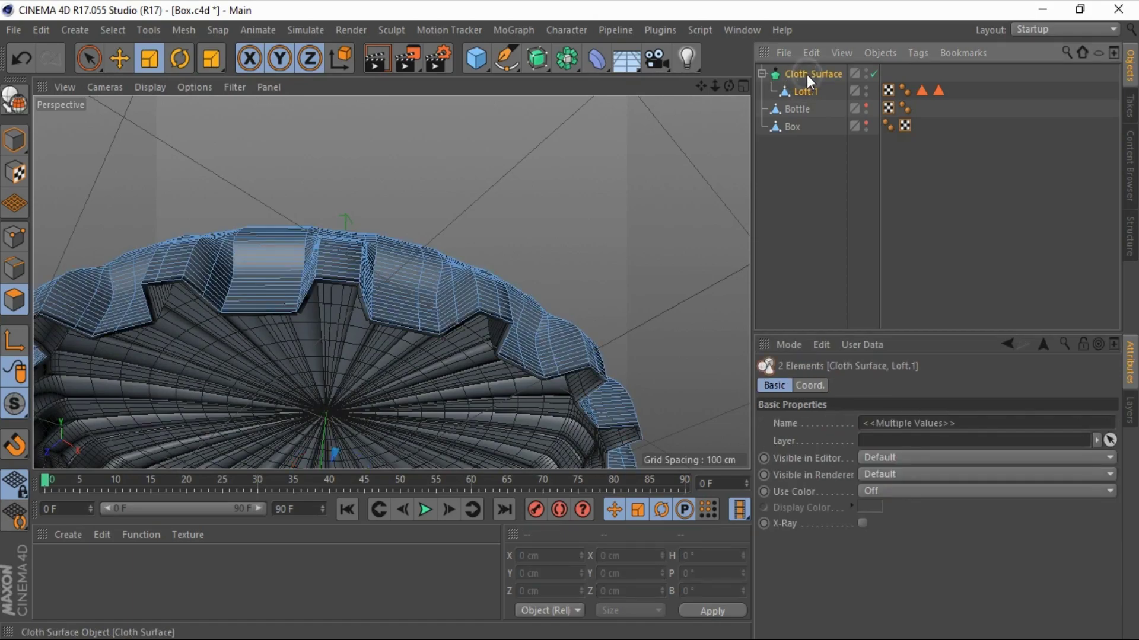
pyautogui.rightClick(806, 74)
pyautogui.click(891, 482)
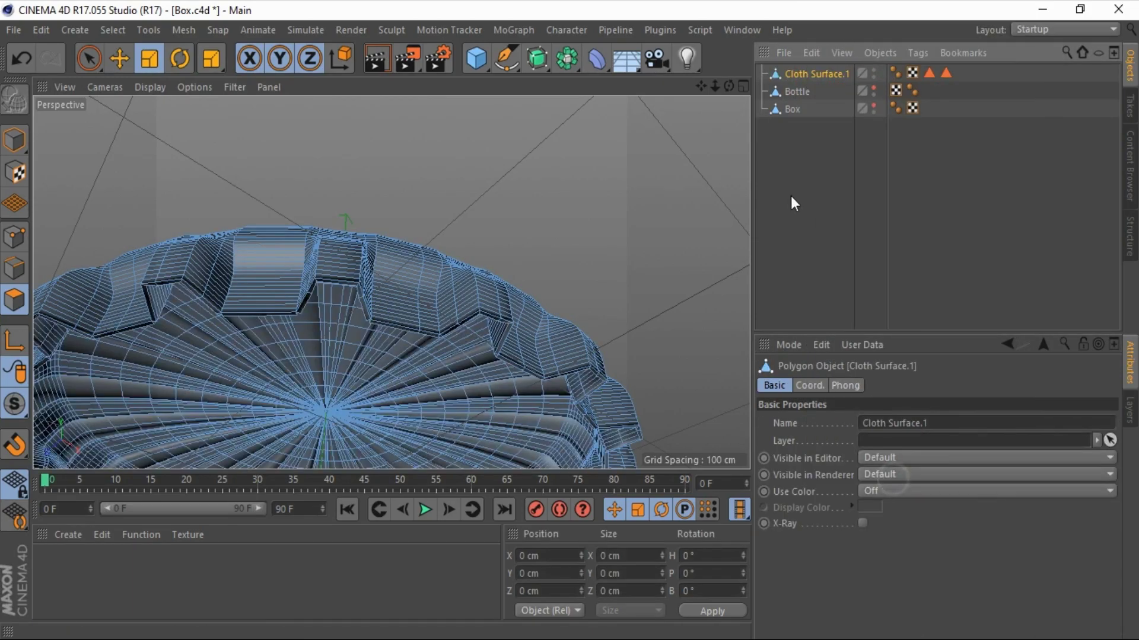
pyautogui.keyDown('alt'); pyautogui.moveTo(567, 249); pyautogui.dragTo(569, 317); pyautogui.keyUp('alt')
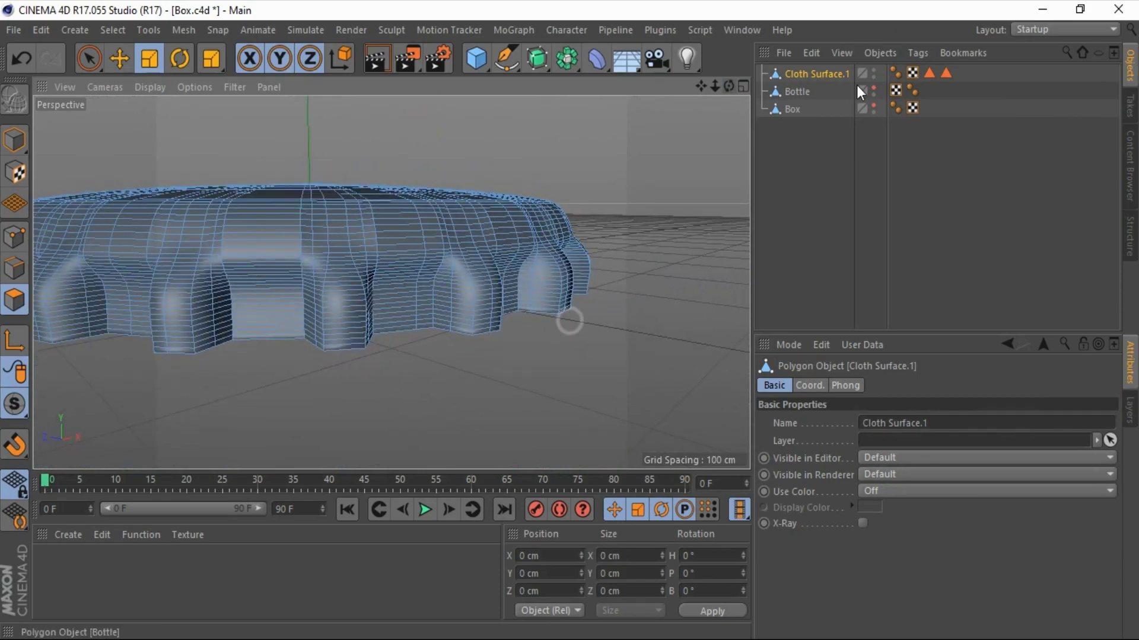
pyautogui.moveTo(929, 73); pyautogui.dragTo(927, 80)
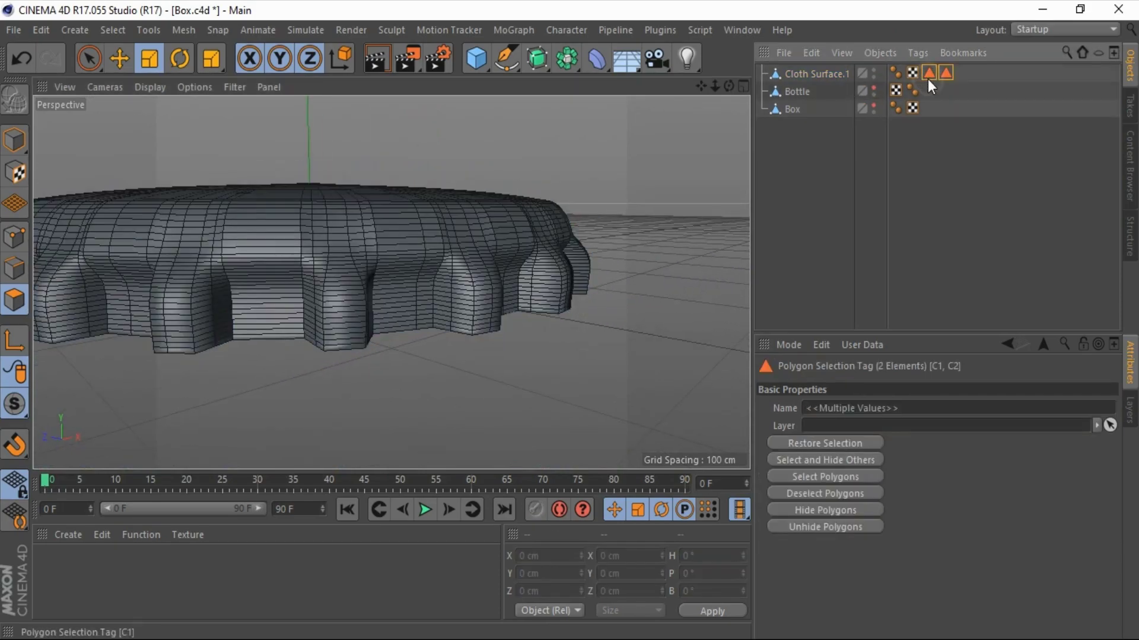
pyautogui.press('Delete')
# Step: Make the Bottle visible and shrink Cloth Surface.1 to about 69 cm across
pyautogui.press('h')
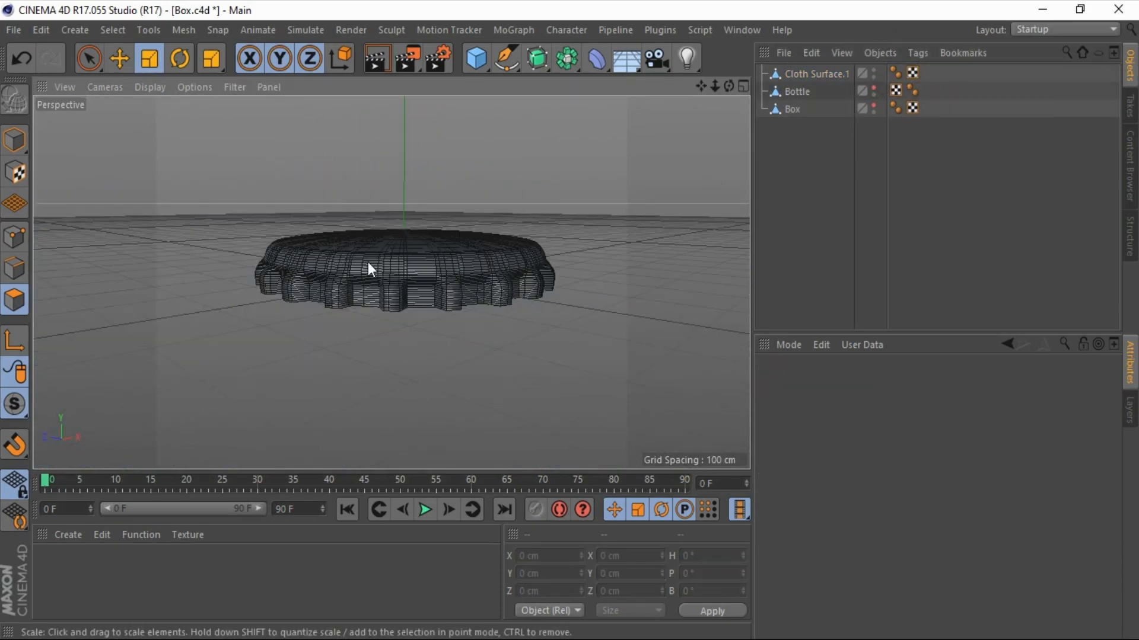
pyautogui.click(14, 140)
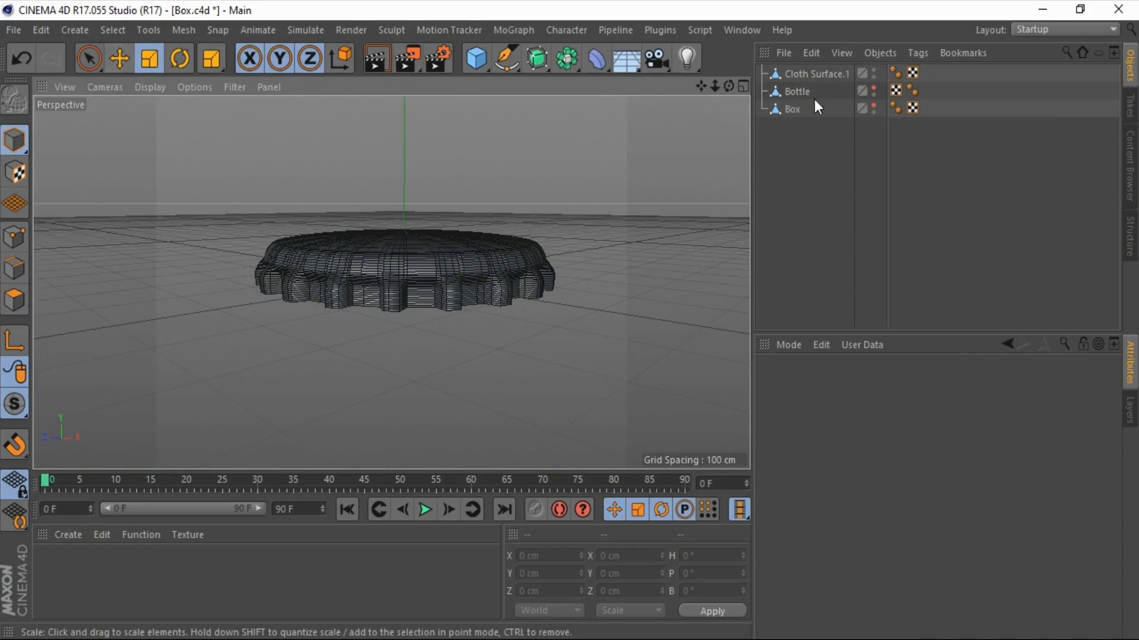
pyautogui.click(873, 88)
pyautogui.click(376, 309)
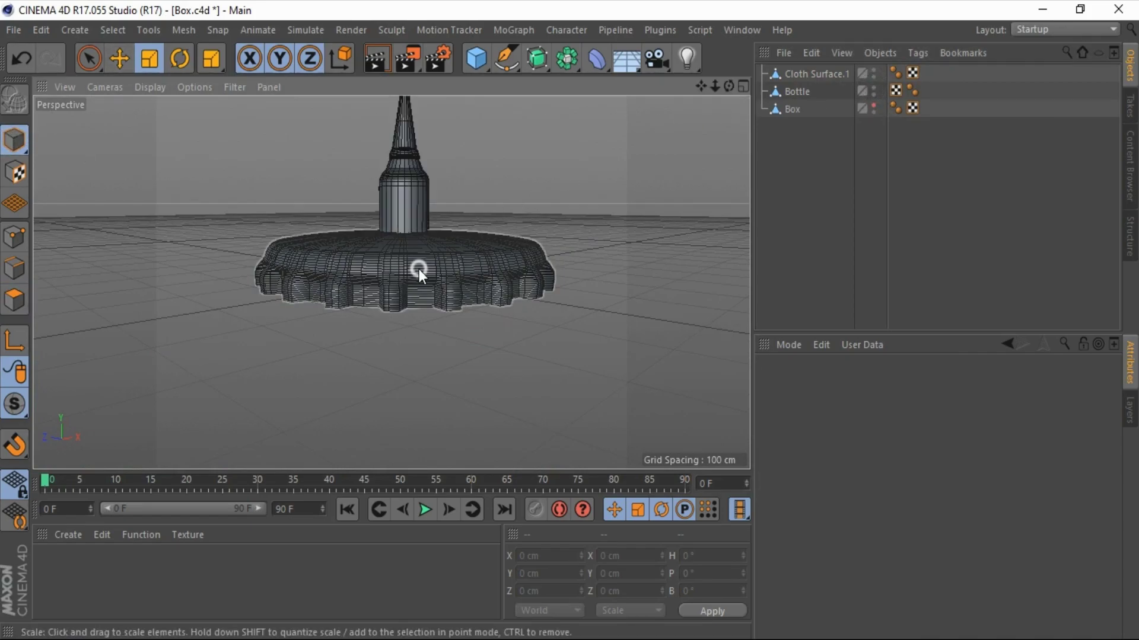
pyautogui.moveTo(588, 159); pyautogui.dragTo(59, 344)
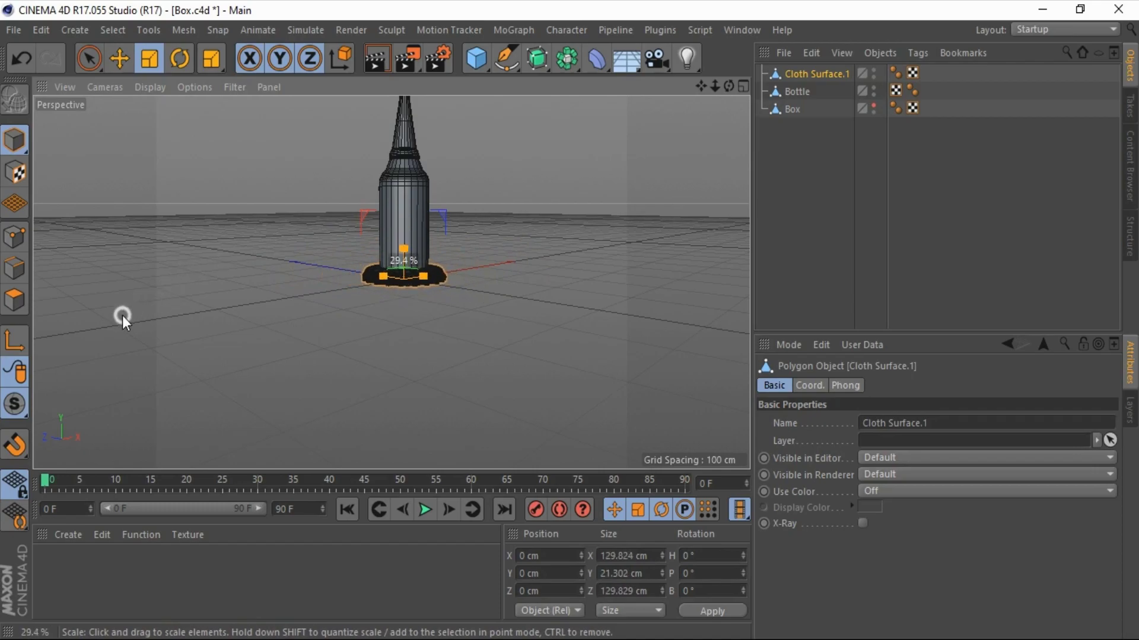
pyautogui.scroll(-3, 306, 300)
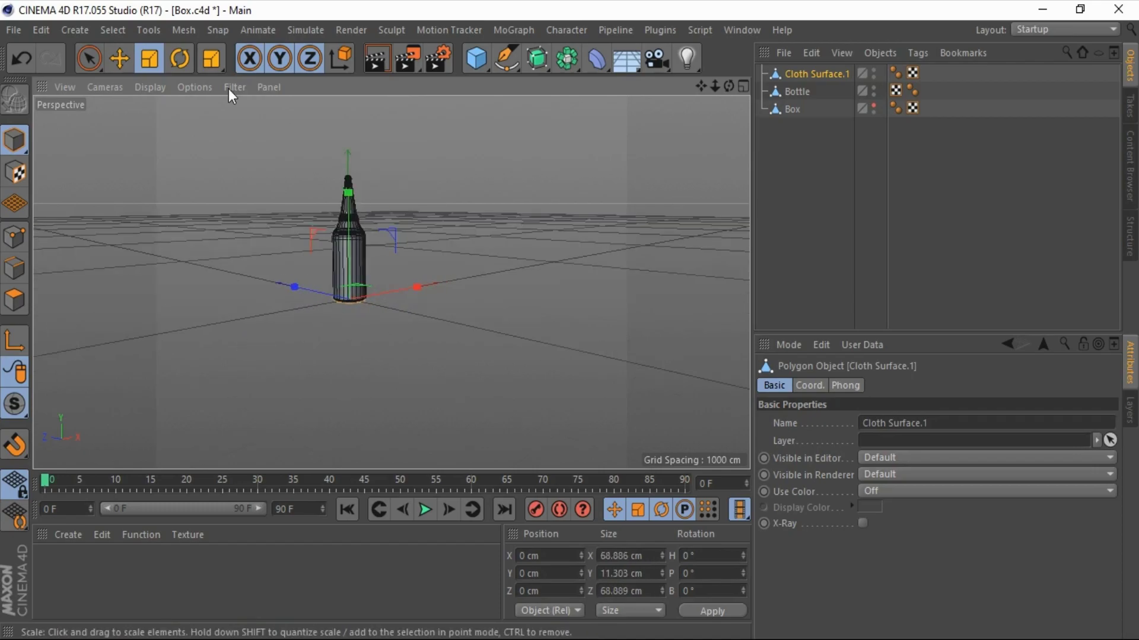
# Step: Raise the cloth piece up to the bottle's top
pyautogui.click(122, 59)
pyautogui.moveTo(350, 171); pyautogui.dragTo(351, 56)
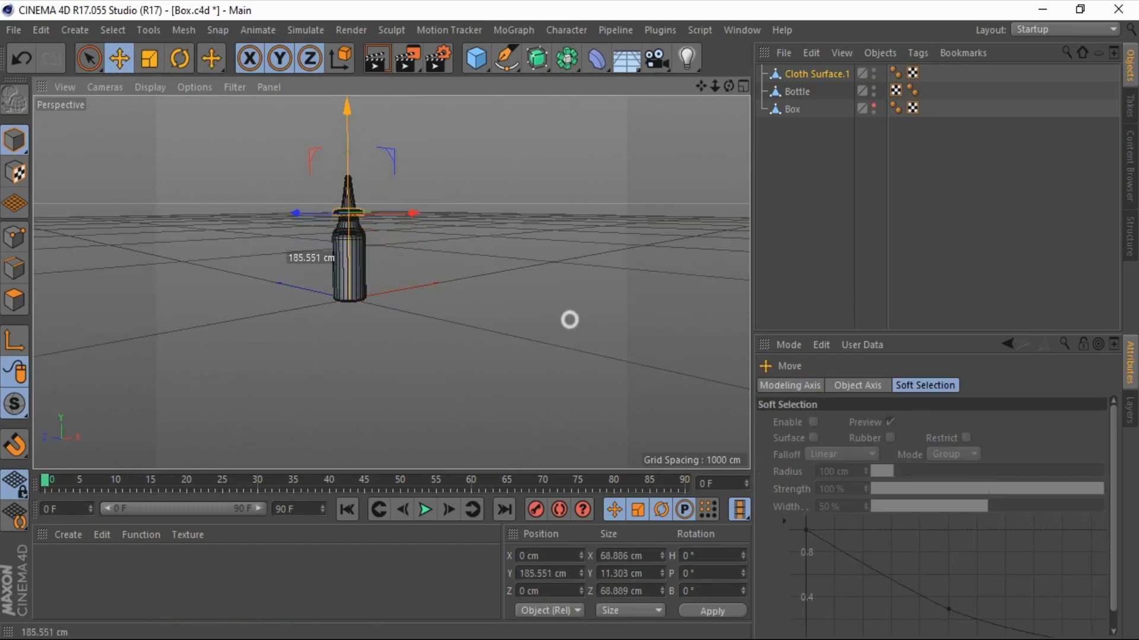
pyautogui.scroll(3, 358, 112)
pyautogui.scroll(2, 362, 122)
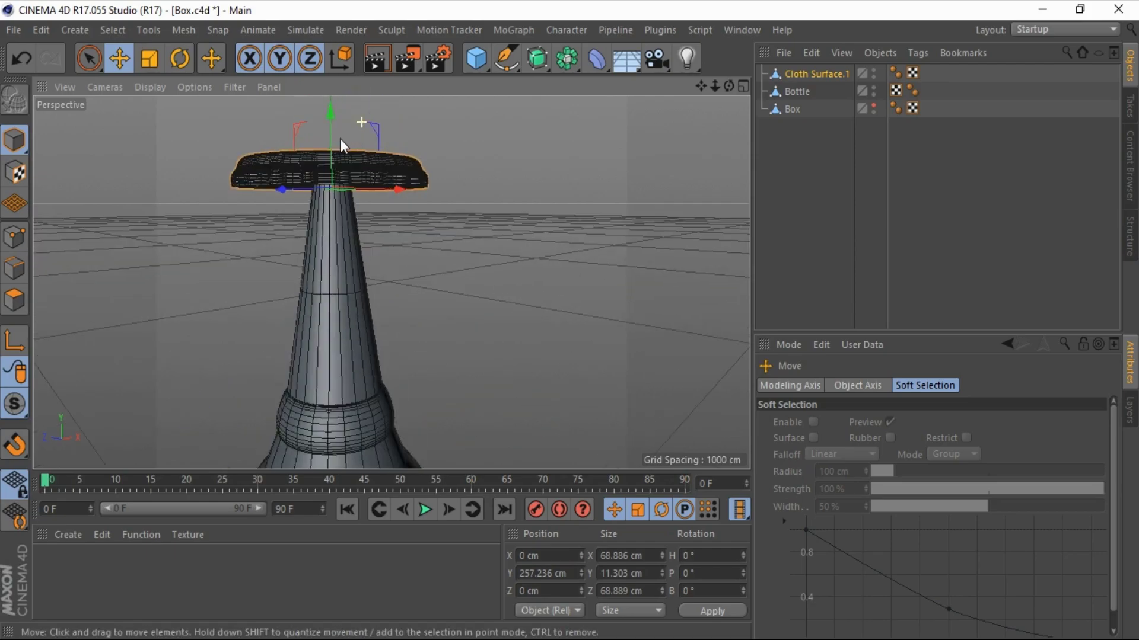
pyautogui.scroll(2, 340, 139)
pyautogui.scroll(2, 315, 165)
# Step: Shrink the cloth disc to about 32 cm and lower it onto the bottle top
pyautogui.click(151, 59)
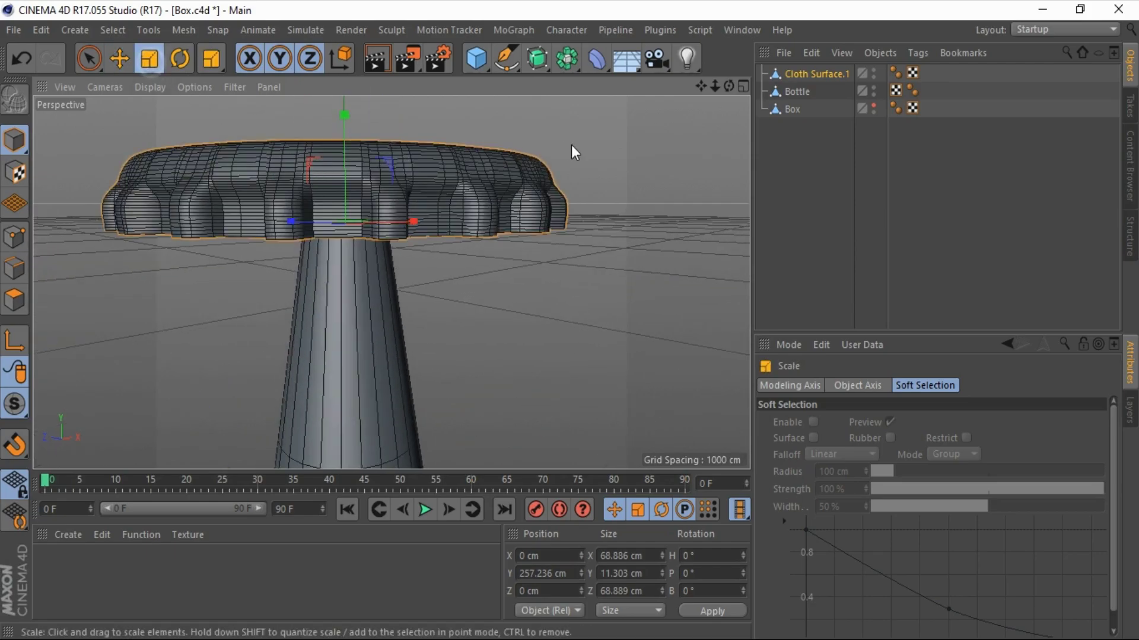
pyautogui.moveTo(571, 145); pyautogui.dragTo(112, 237)
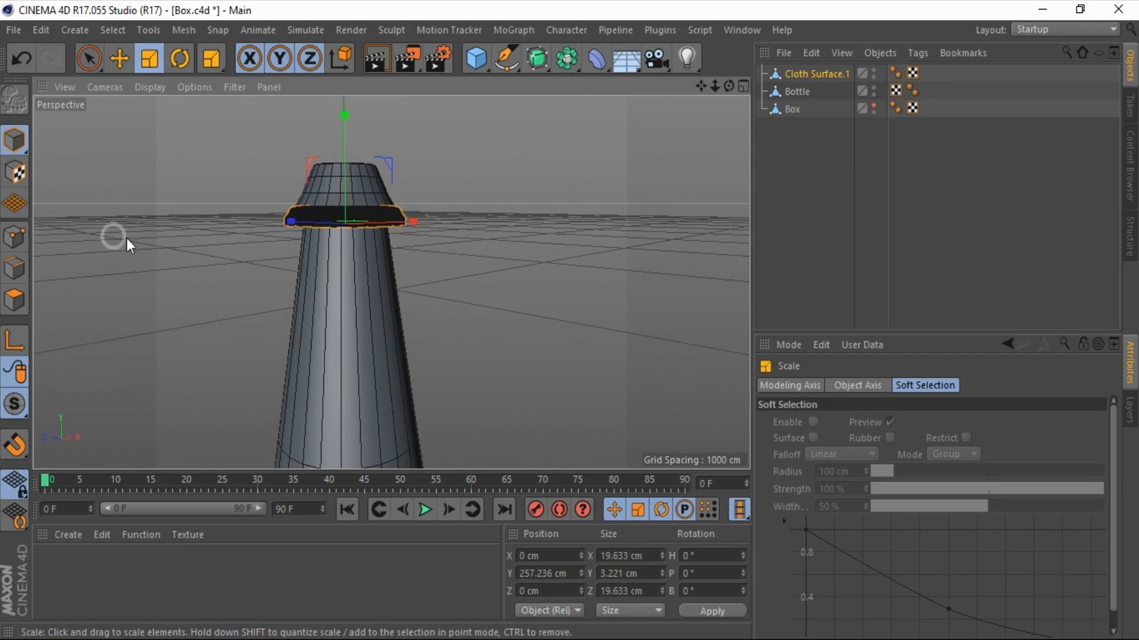
pyautogui.click(119, 58)
pyautogui.moveTo(341, 154); pyautogui.dragTo(343, 104)
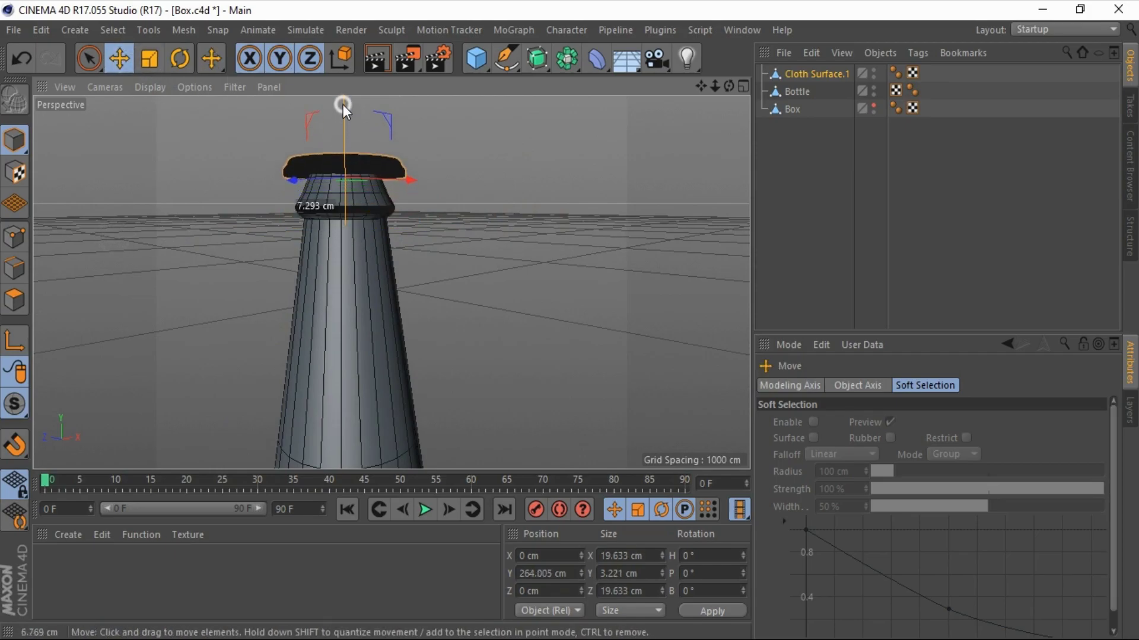
pyautogui.scroll(3, 309, 201)
pyautogui.scroll(2, 309, 201)
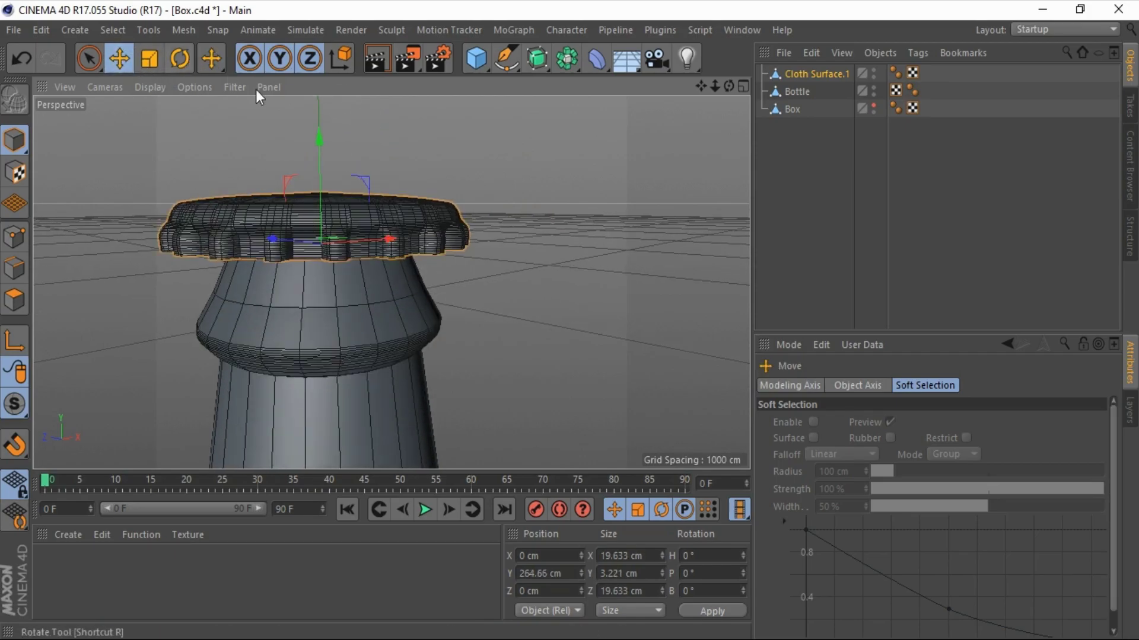
# Step: Fine-tune the disc to about 14 × 3 cm on the neck and orbit underneath to check
pyautogui.click(150, 58)
pyautogui.moveTo(327, 134); pyautogui.dragTo(322, 119)
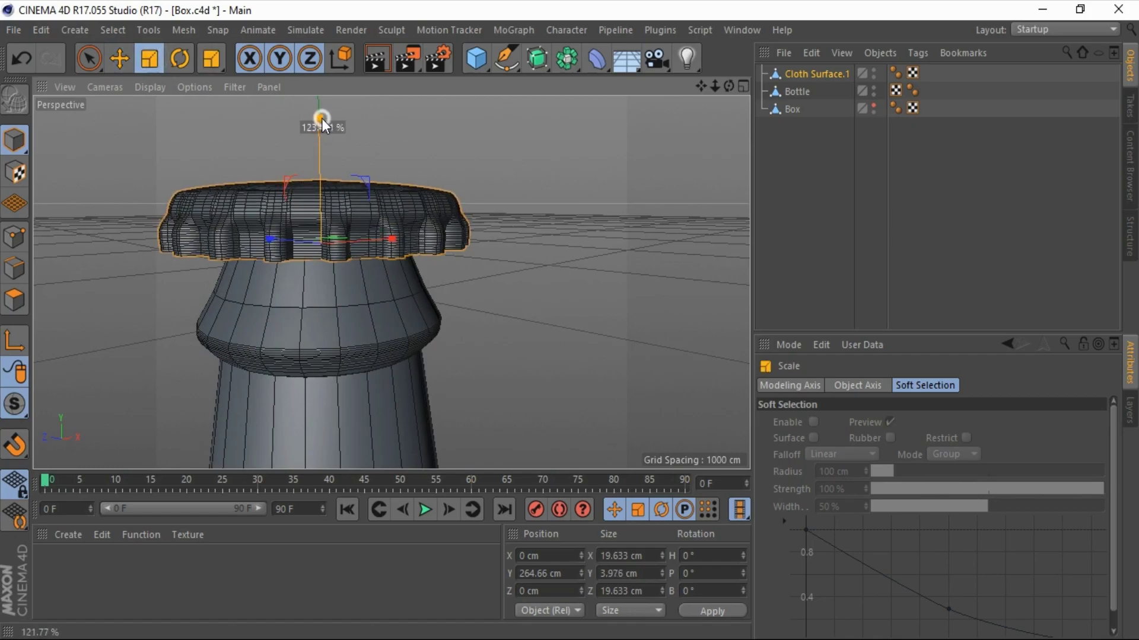
pyautogui.moveTo(318, 186); pyautogui.dragTo(312, 201)
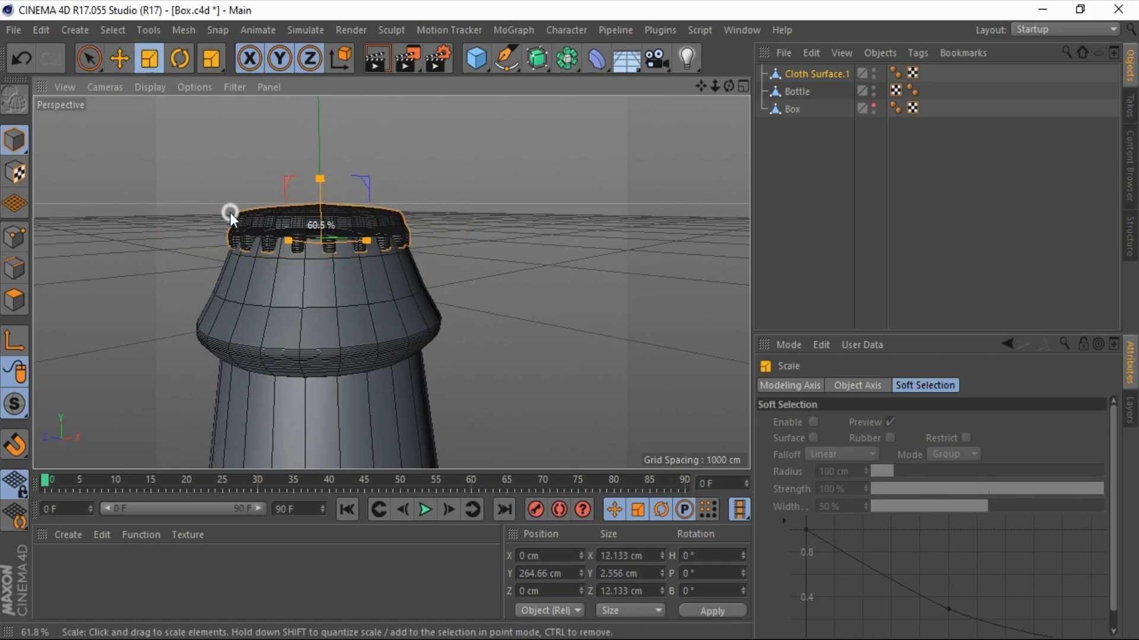
pyautogui.moveTo(729, 86); pyautogui.dragTo(572, 315)
pyautogui.scroll(-2, 460, 160)
pyautogui.scroll(-3, 383, 135)
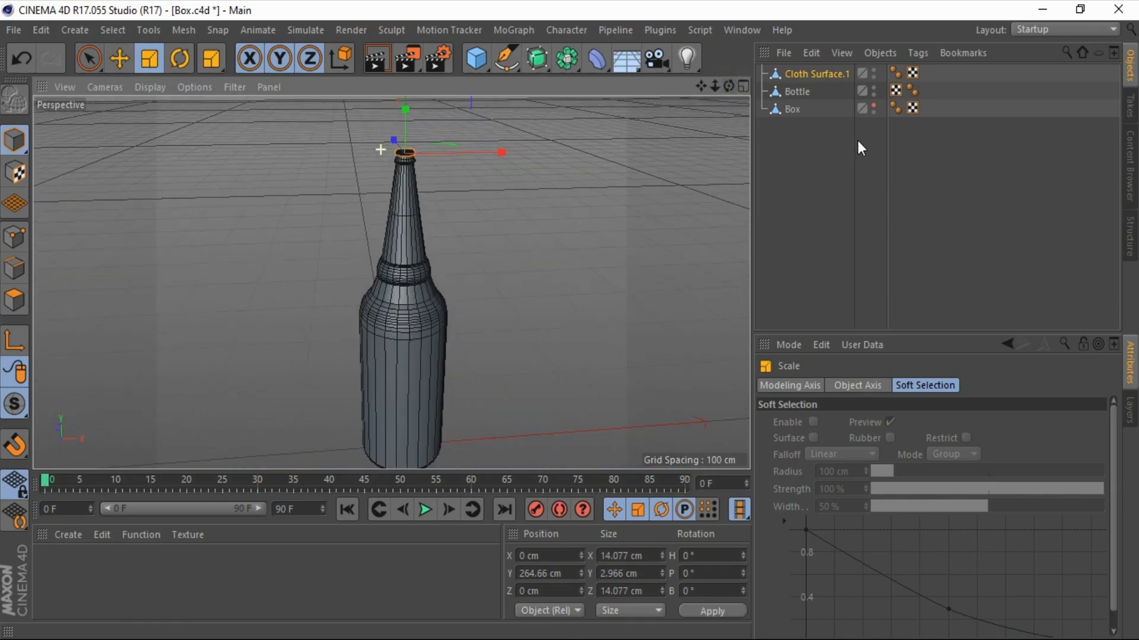
# Step: Rename Cloth Surface.1 to 'Cap'
pyautogui.doubleClick(811, 75)
pyautogui.write('C')
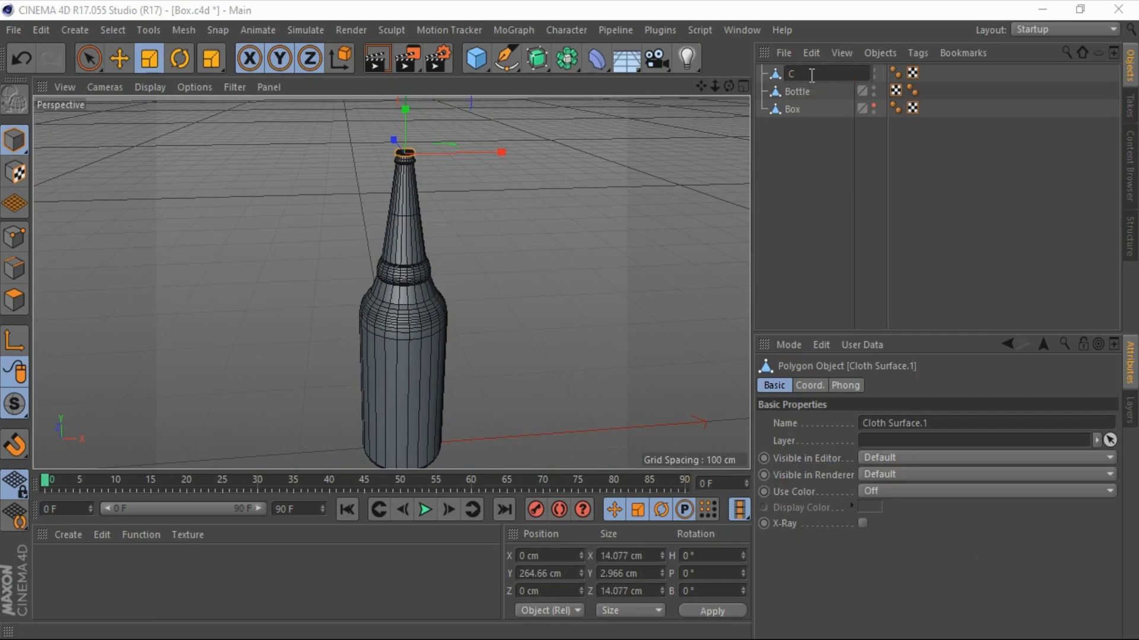
pyautogui.write('ap')
pyautogui.press('Return')
pyautogui.click(532, 227)
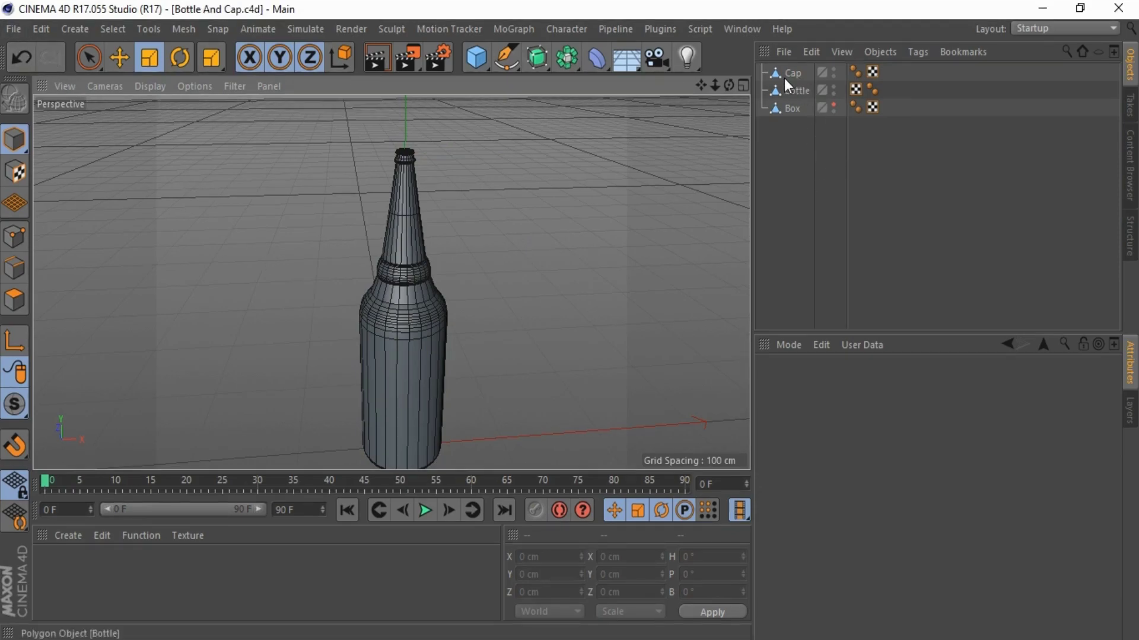
# Step: Parent Cap under Bottle, make the Box visible, and switch to the four-view layout
pyautogui.moveTo(784, 73); pyautogui.dragTo(795, 87)
pyautogui.click(762, 72)
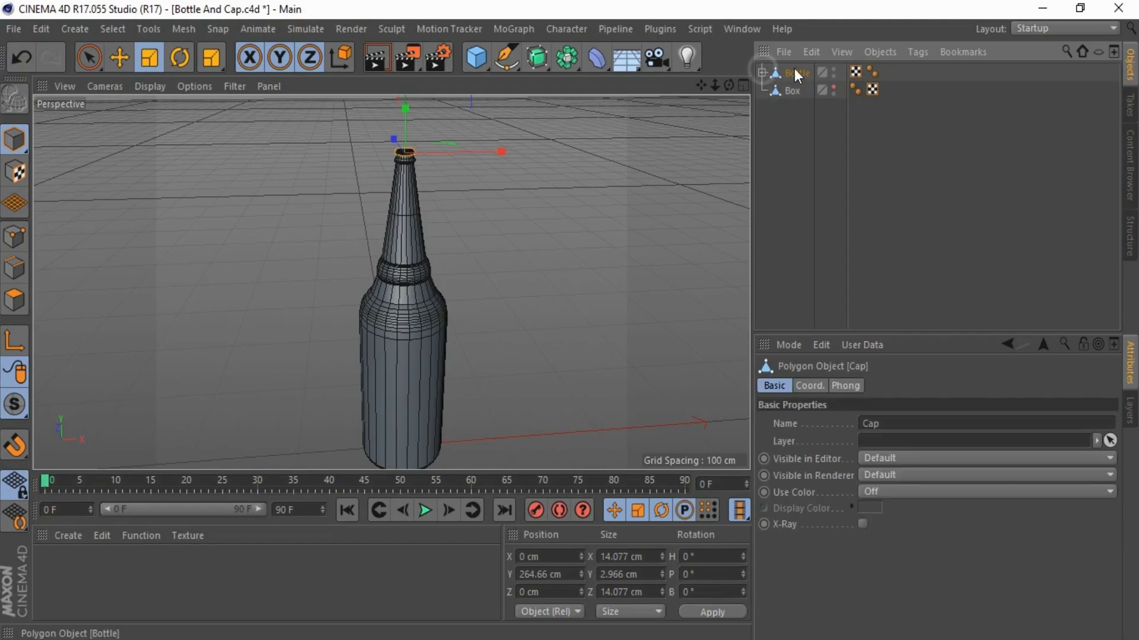
pyautogui.click(830, 86)
pyautogui.click(744, 84)
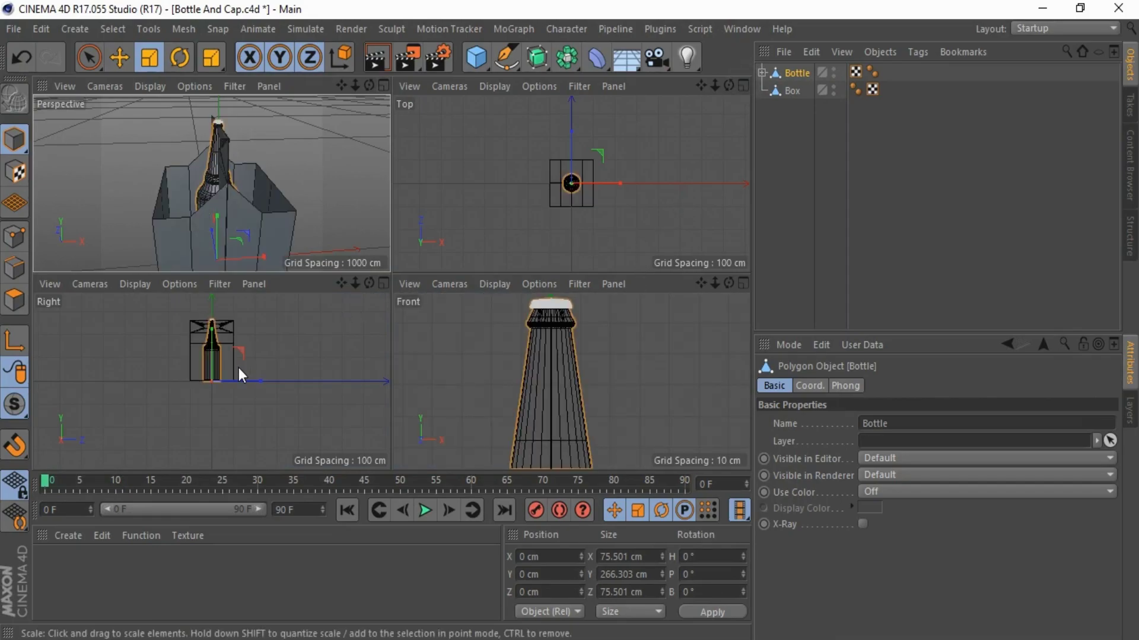
# Step: Move the bottle along Z and X into the corner compartment at X -49.563, Z -49.92 cm
pyautogui.press('e')
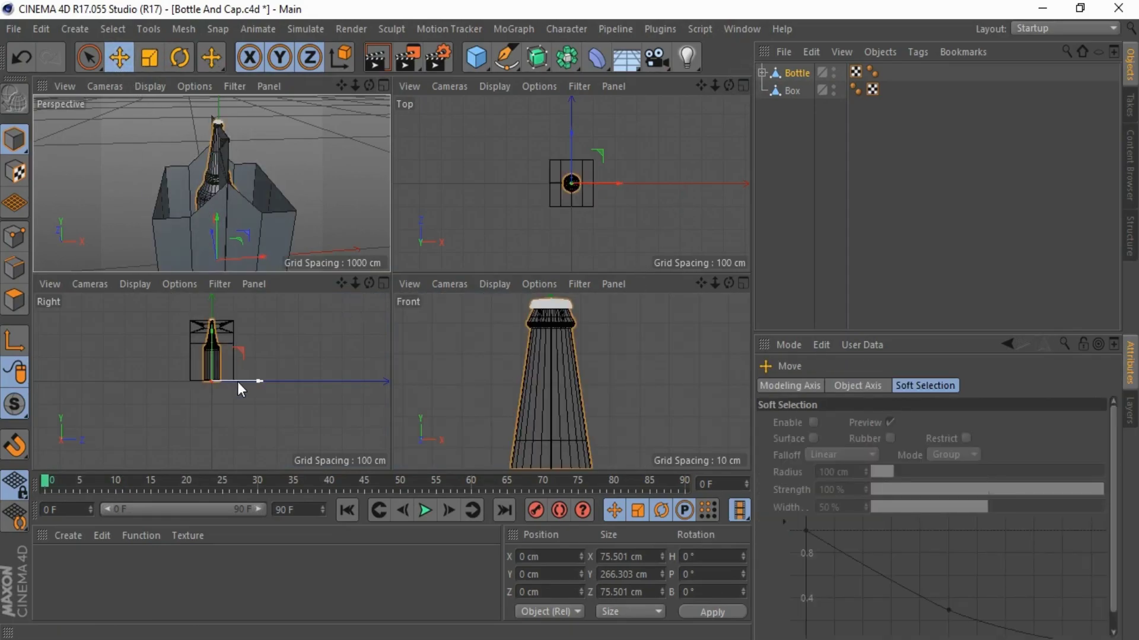
pyautogui.moveTo(246, 382); pyautogui.dragTo(237, 382)
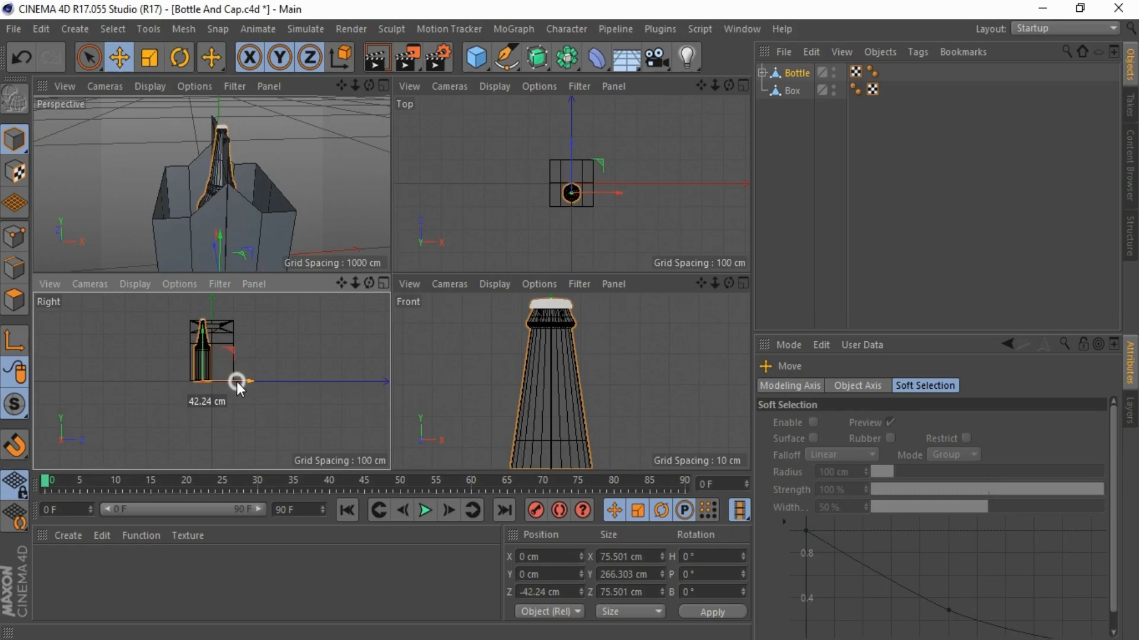
pyautogui.scroll(-3, 549, 319)
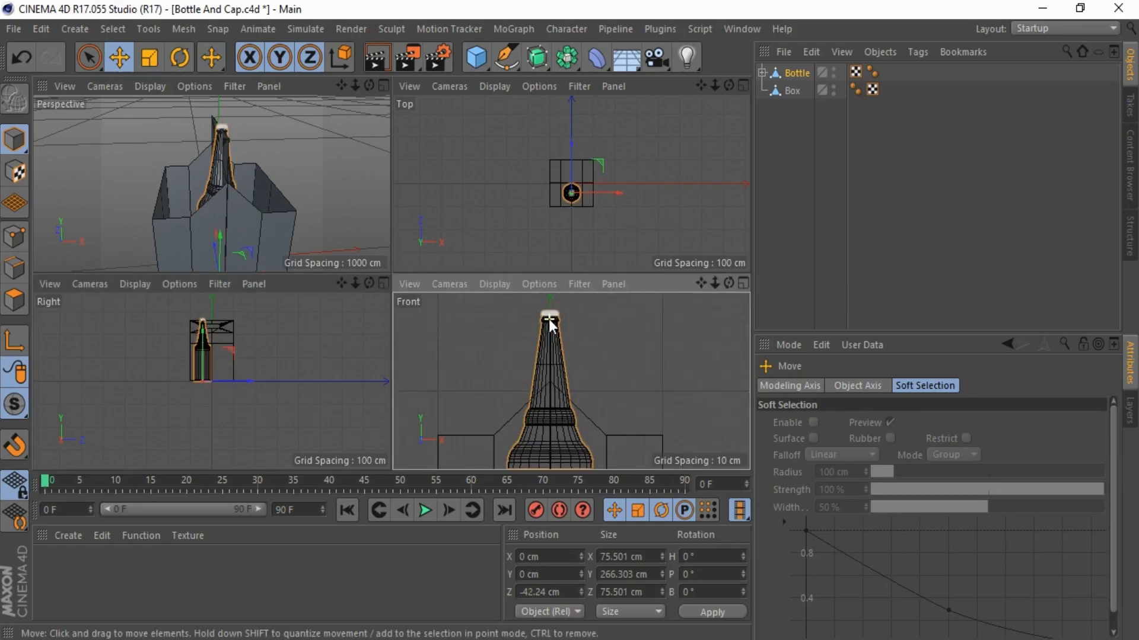
pyautogui.scroll(-2, 548, 319)
pyautogui.scroll(-1, 548, 319)
pyautogui.moveTo(591, 428); pyautogui.dragTo(568, 428)
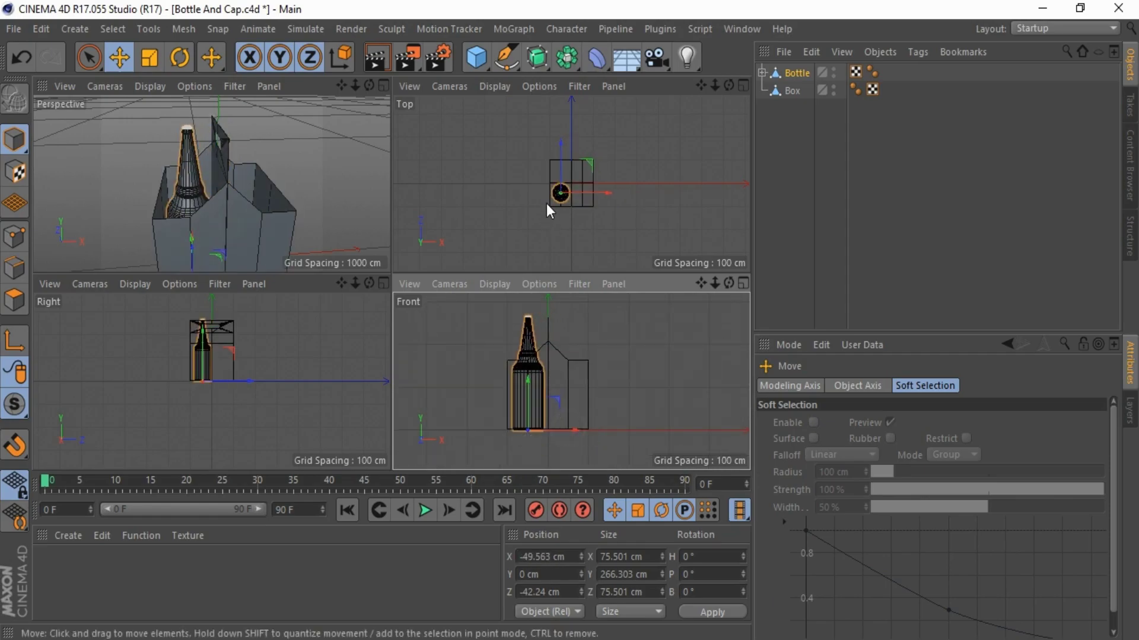
pyautogui.moveTo(561, 160); pyautogui.dragTo(561, 161)
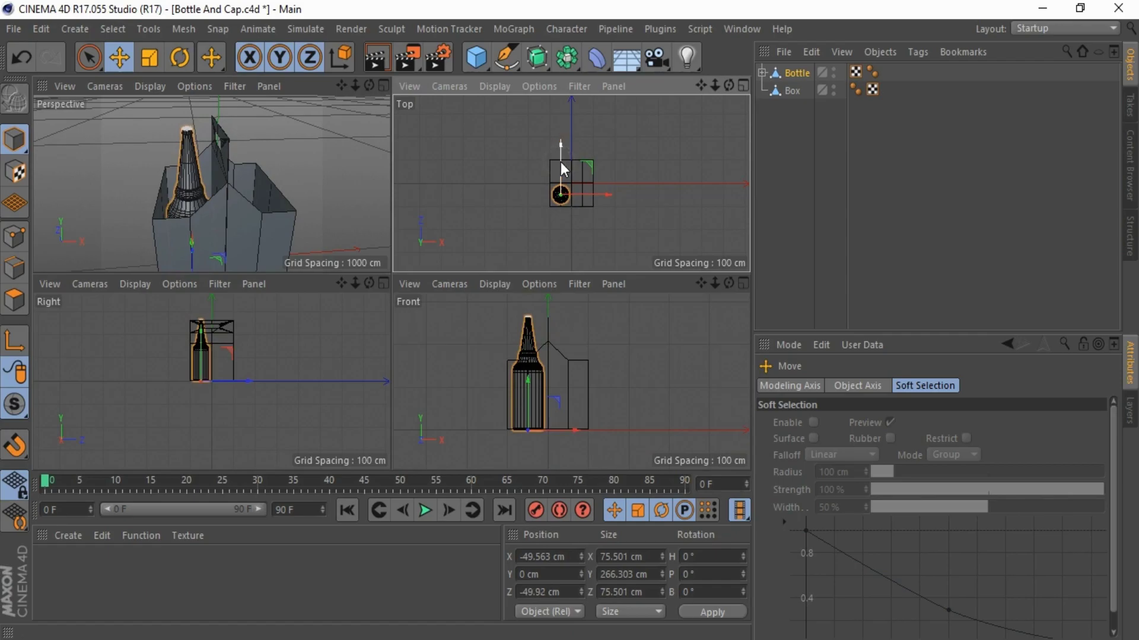
# Step: Frame the bottle and box, maximize the Perspective view, and orbit around them
pyautogui.click(741, 84)
pyautogui.middleClick(386, 97)
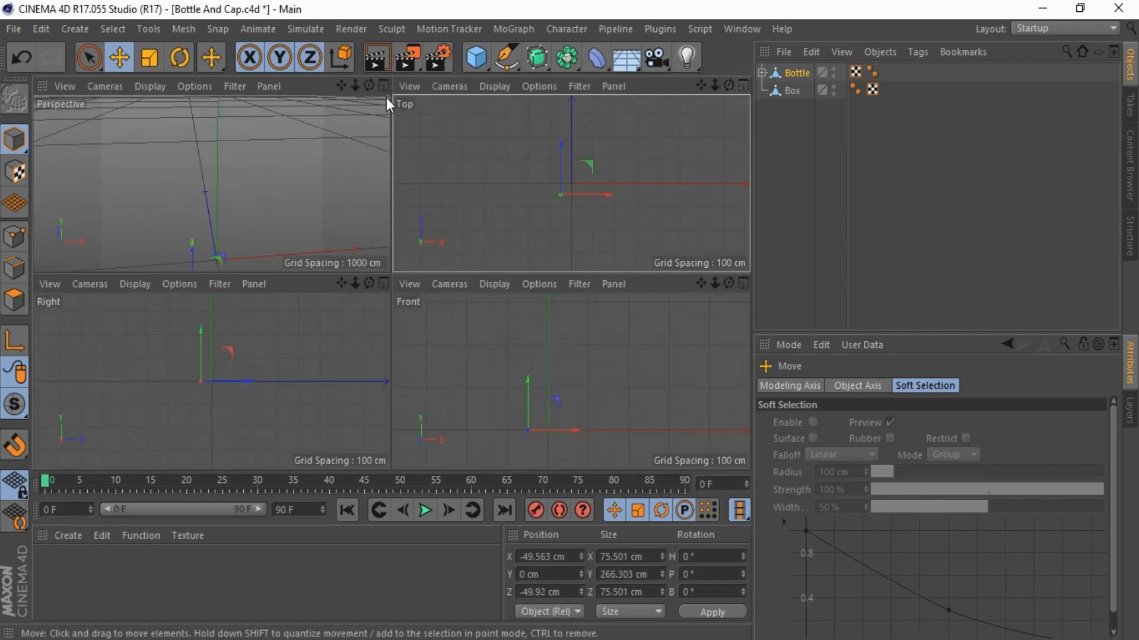
pyautogui.press('h')
pyautogui.click(383, 86)
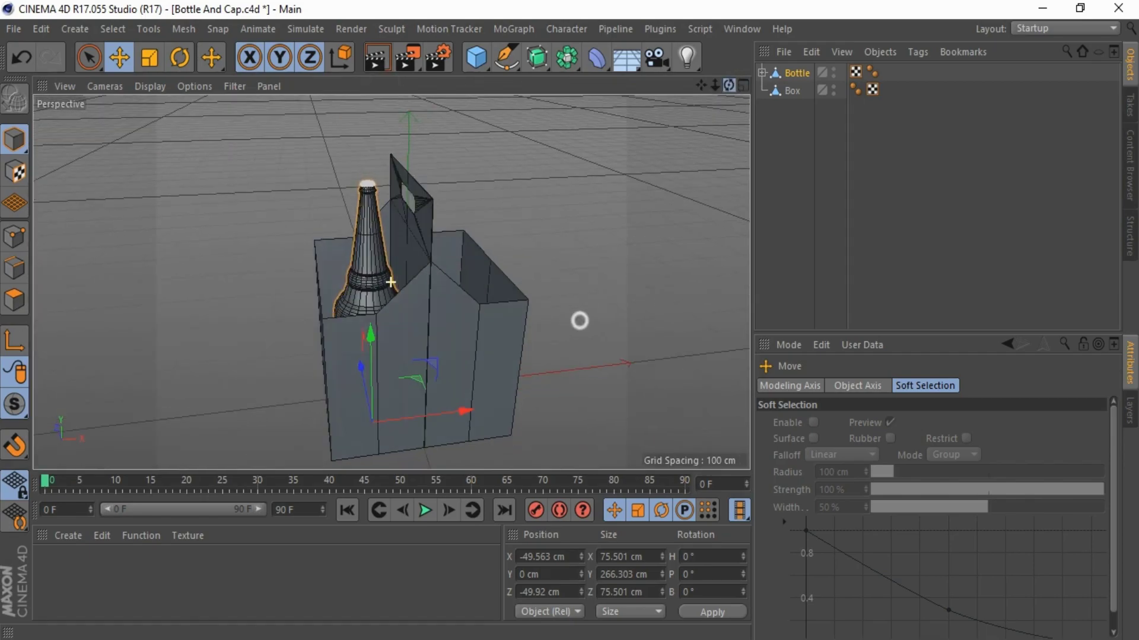
pyautogui.keyDown('alt'); pyautogui.moveTo(579, 321); pyautogui.dragTo(570, 318); pyautogui.keyUp('alt')
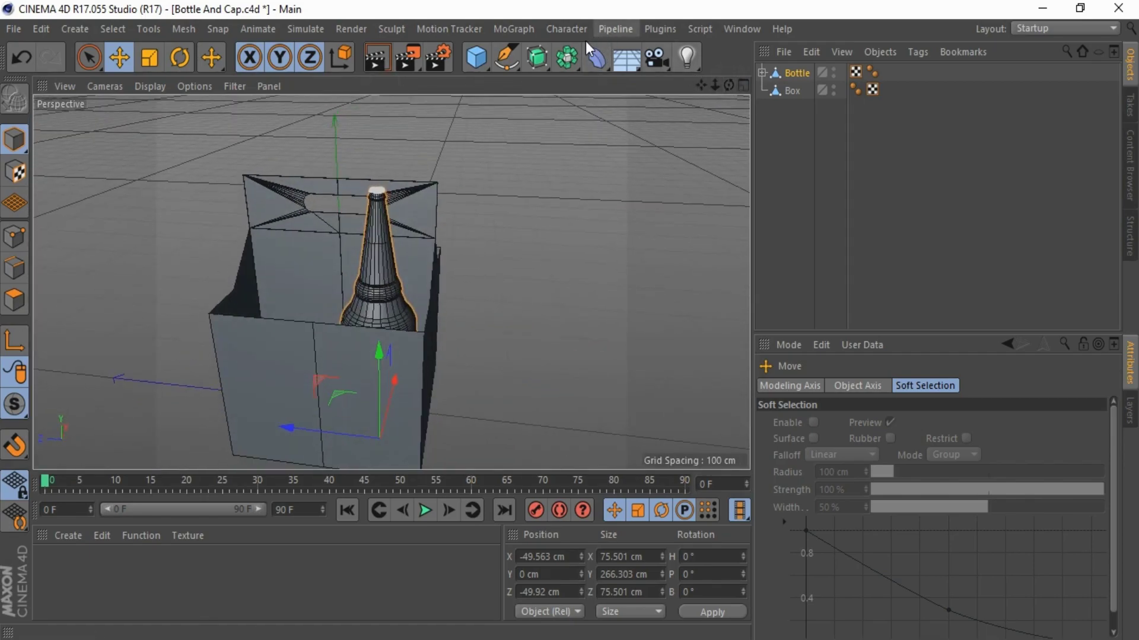
# Step: Add a MoGraph Cloner with the Bottle as its child
pyautogui.click(566, 29)
pyautogui.click(535, 28)
pyautogui.click(536, 166)
pyautogui.moveTo(796, 92); pyautogui.dragTo(795, 72)
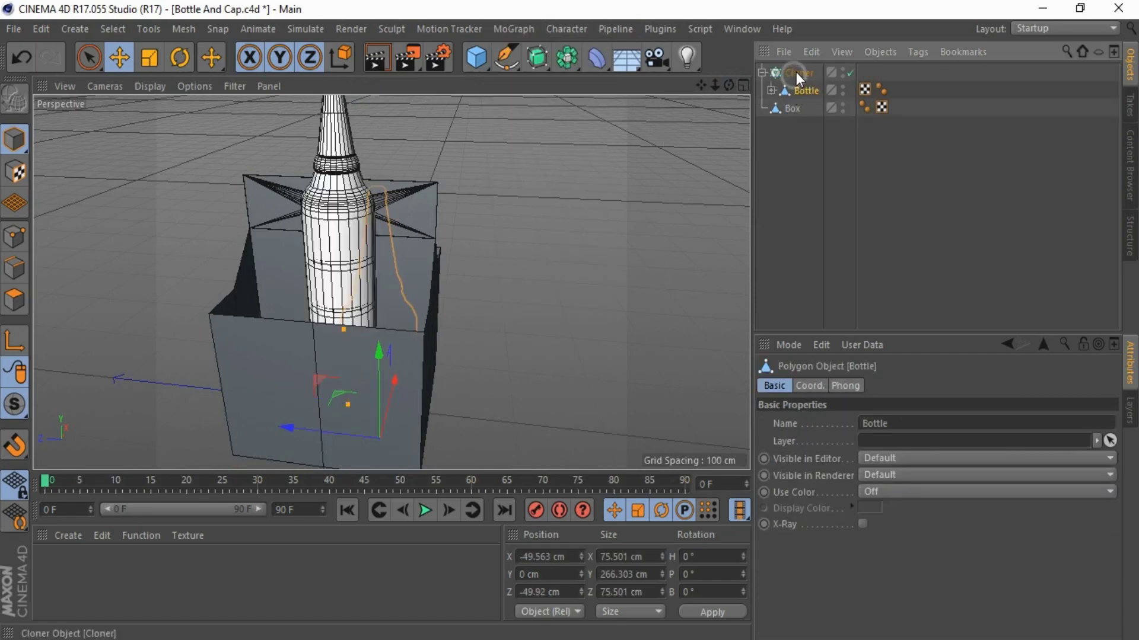
pyautogui.click(796, 72)
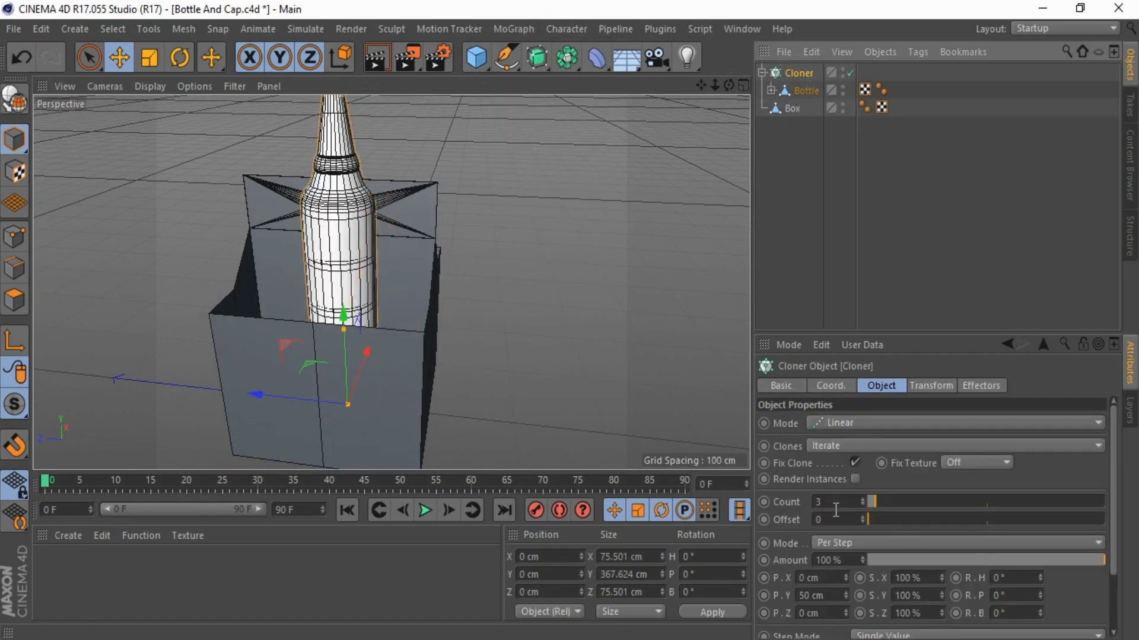
# Step: Set the Cloner to P.Y 0 and P.Z 74 cm spacing, with Fix Clone off
pyautogui.doubleClick(819, 595)
pyautogui.write('0')
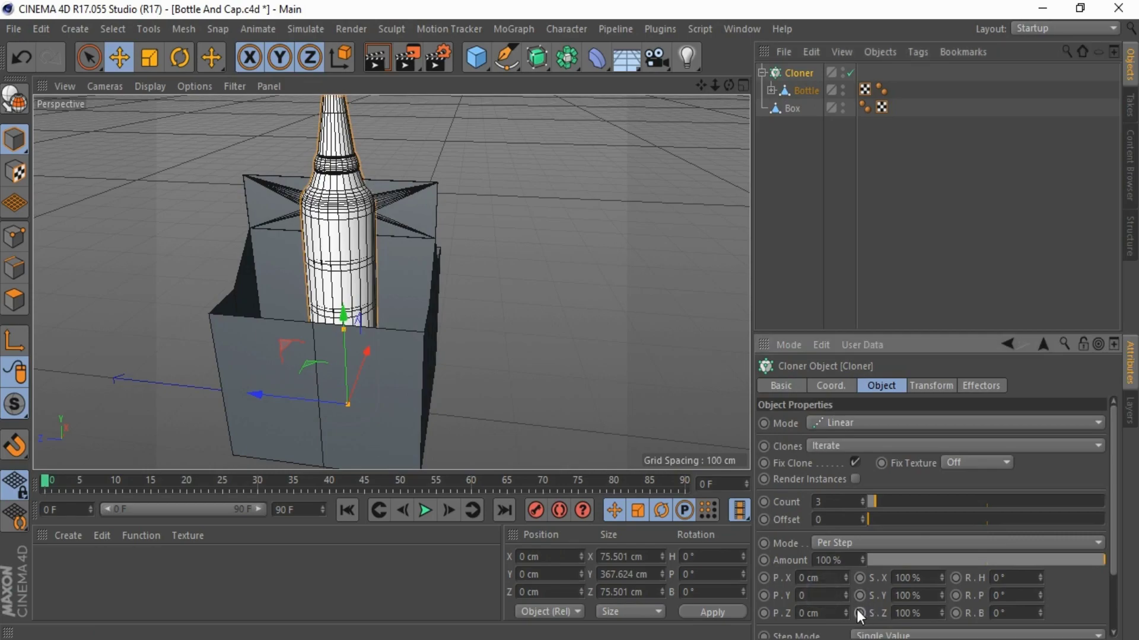
pyautogui.moveTo(846, 613); pyautogui.dragTo(845, 611)
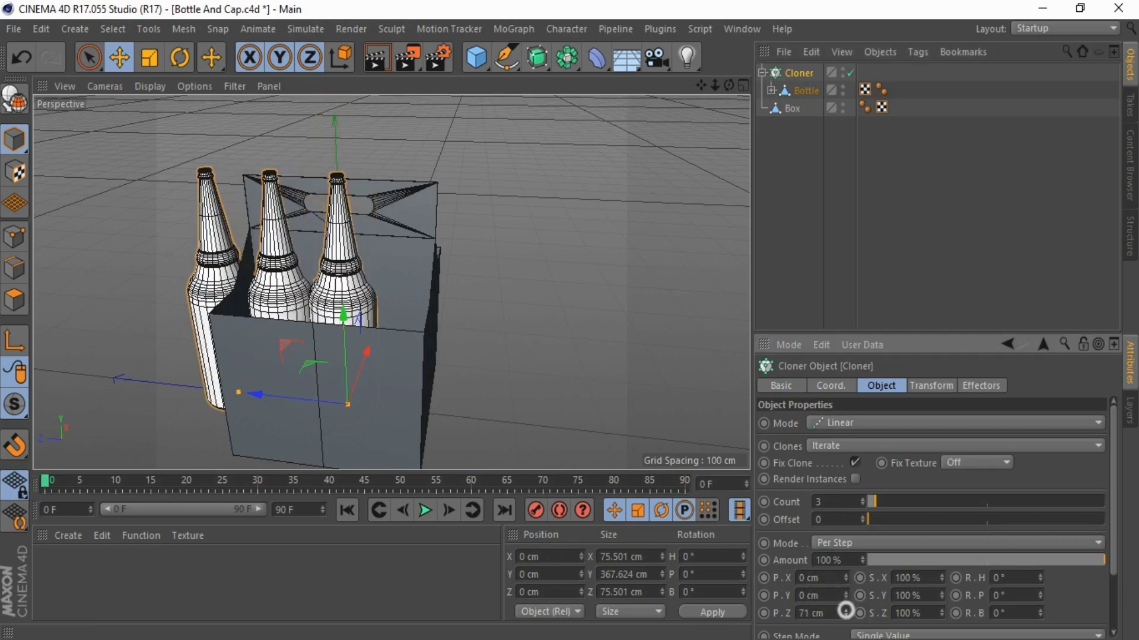
pyautogui.scroll(3, 575, 222)
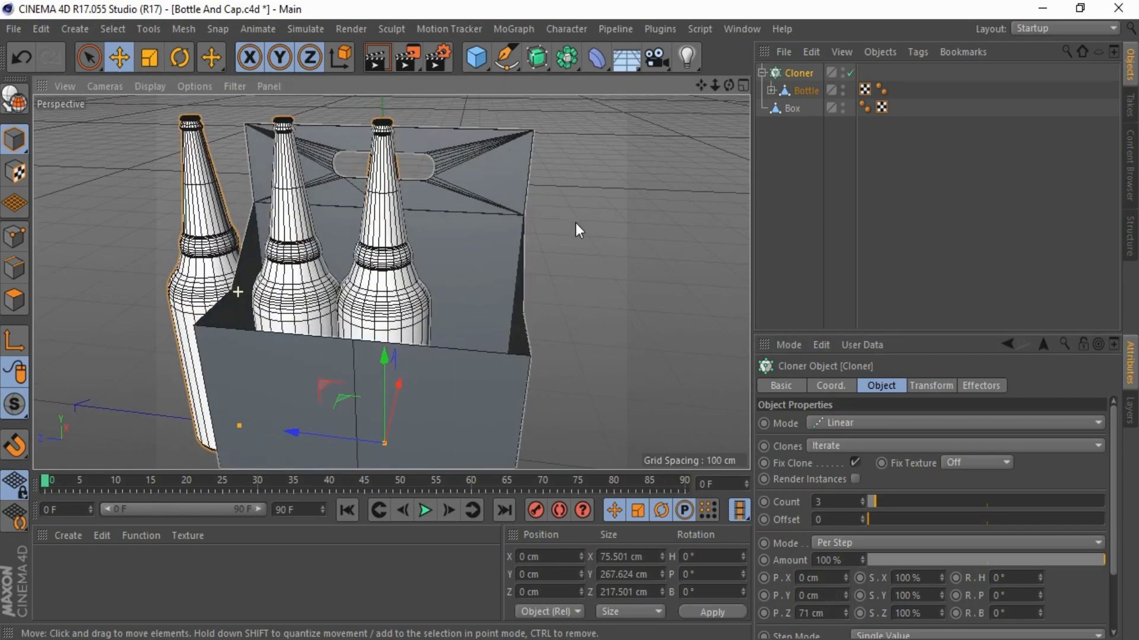
pyautogui.moveTo(729, 88); pyautogui.dragTo(569, 320)
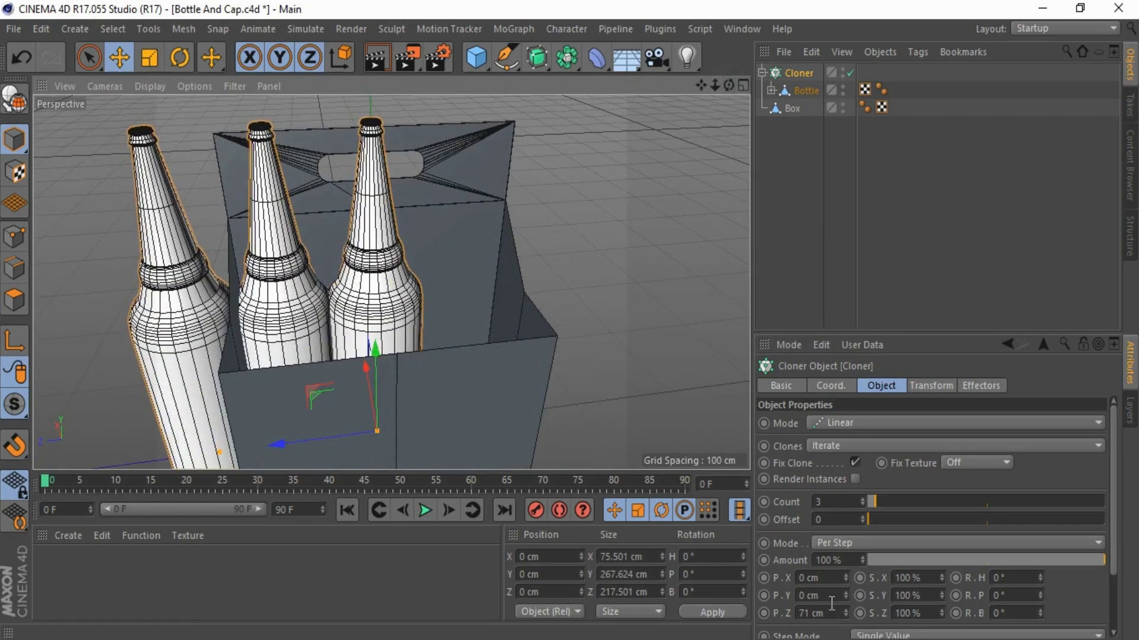
pyautogui.moveTo(831, 612); pyautogui.dragTo(830, 608)
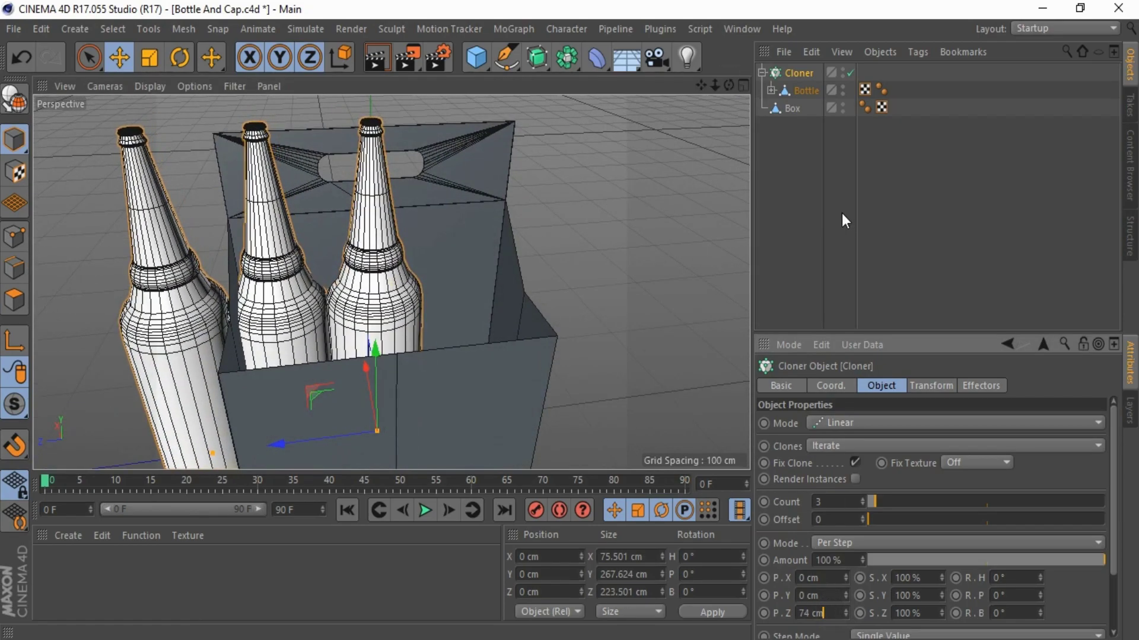
pyautogui.click(854, 462)
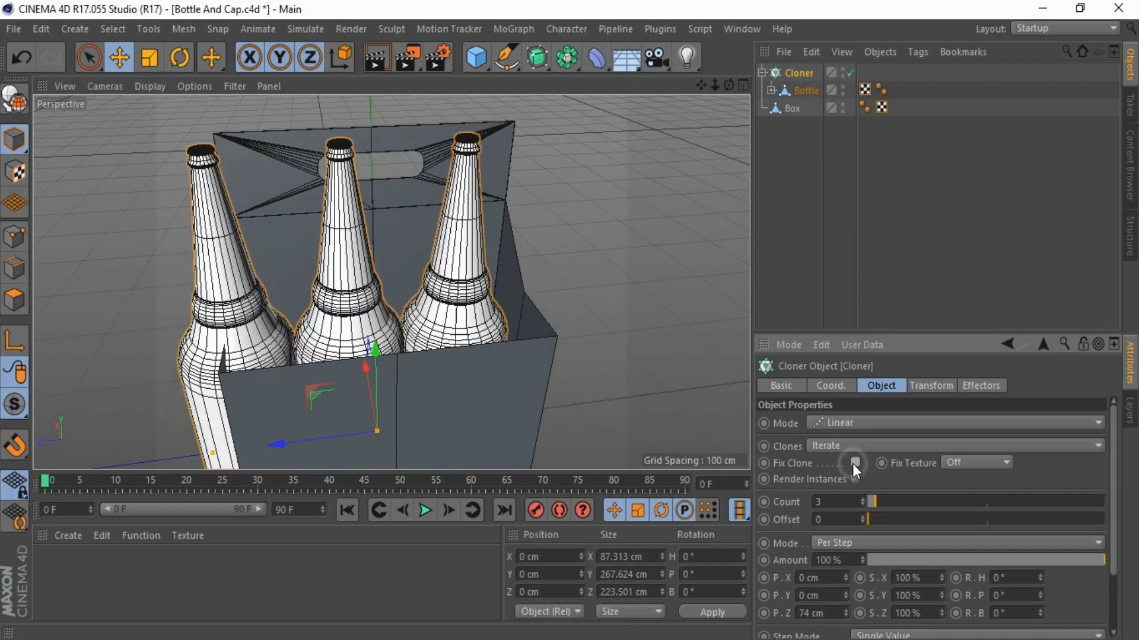
pyautogui.scroll(-3, 374, 265)
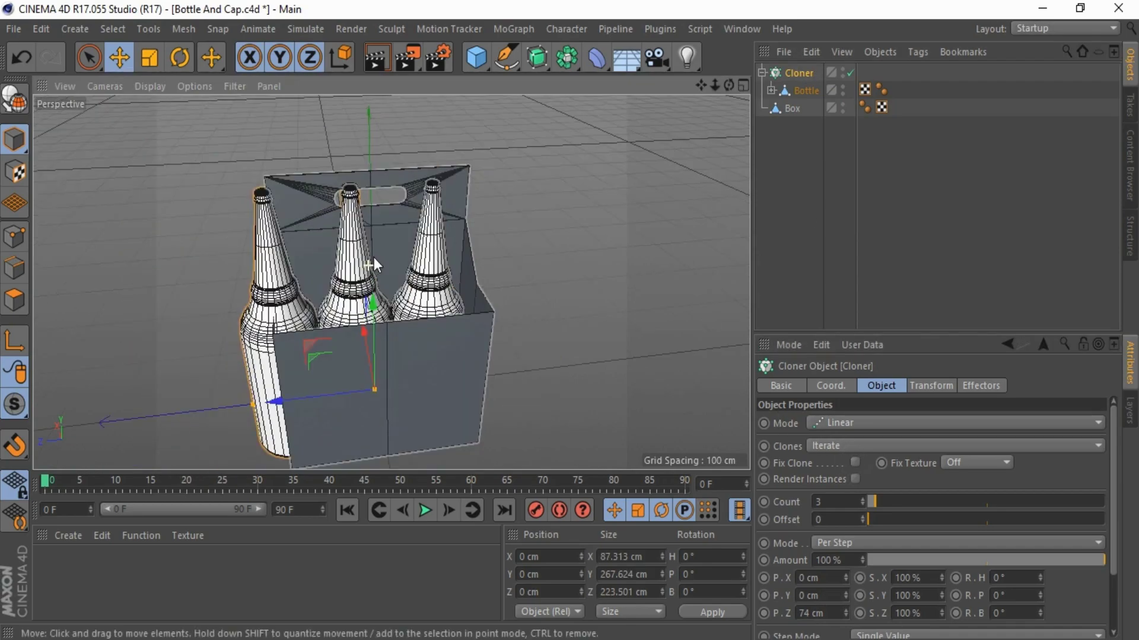
# Step: Scale the Box along Z to about 233.841 cm deep to hold the three bottles
pyautogui.click(791, 108)
pyautogui.click(149, 57)
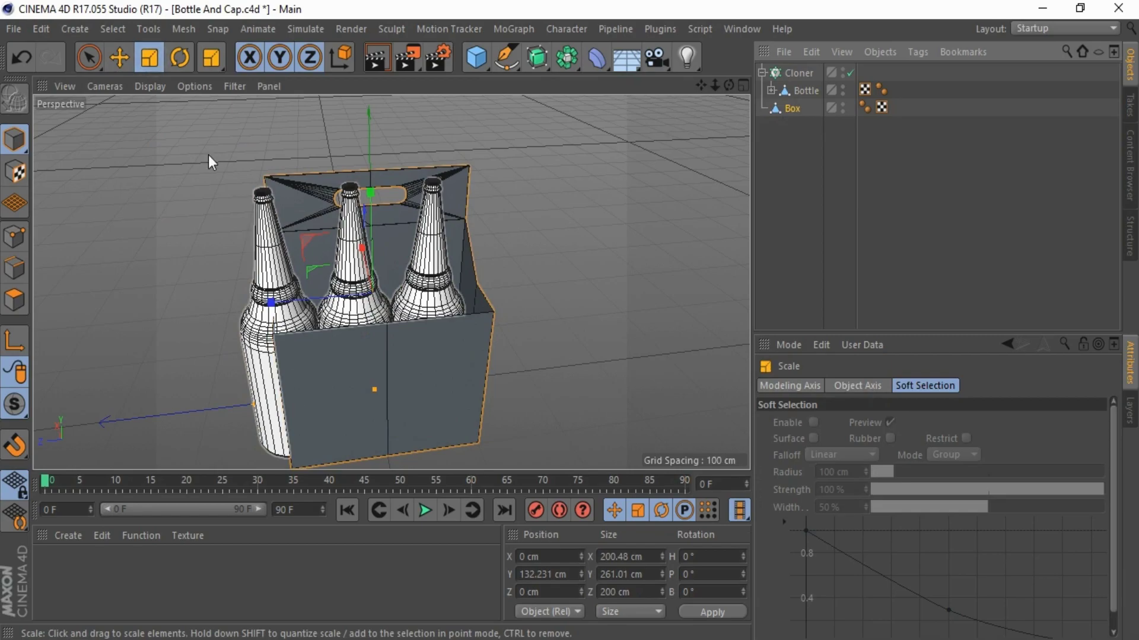
pyautogui.moveTo(282, 309)
pyautogui.mouseDown()
pyautogui.moveTo(322, 301)
pyautogui.moveTo(299, 304)
pyautogui.mouseUp()
pyautogui.press('e')
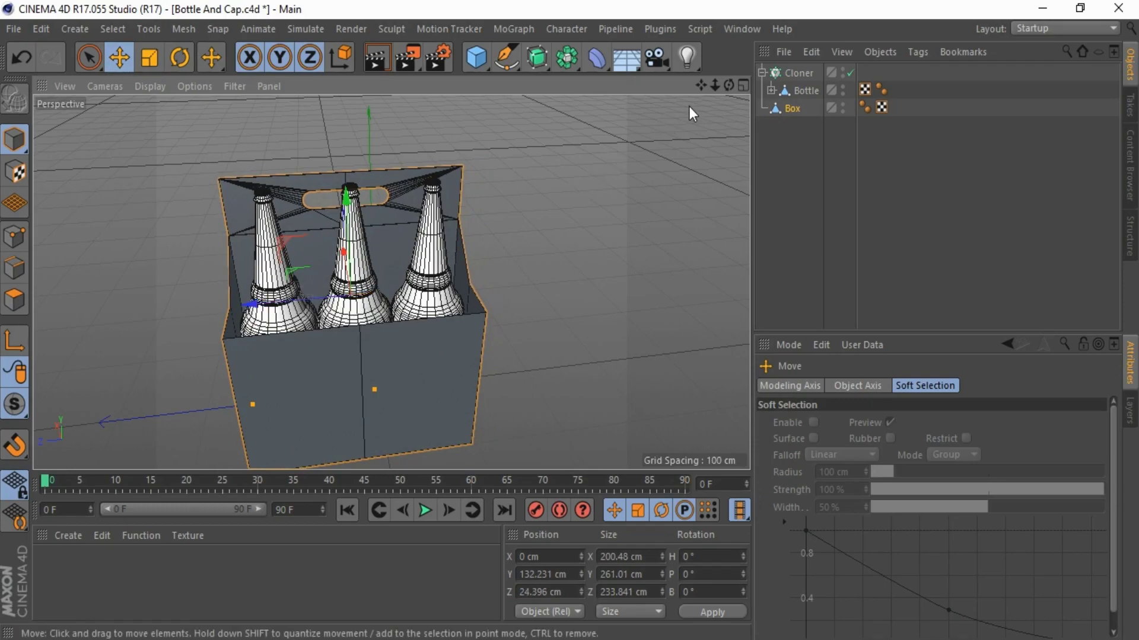
pyautogui.moveTo(729, 85)
pyautogui.mouseDown()
pyautogui.moveTo(585, 330)
pyautogui.moveTo(579, 320)
pyautogui.mouseUp()
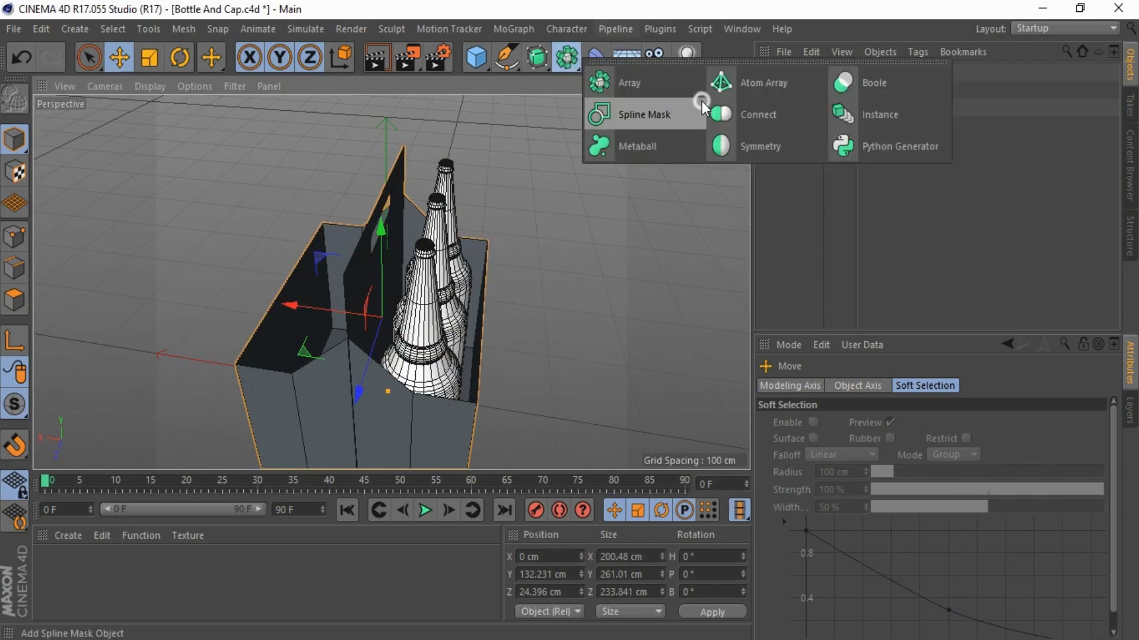
# Step: Add a Symmetry object and place the Cloner under it to mirror the bottle row
pyautogui.moveTo(570, 44); pyautogui.dragTo(771, 139)
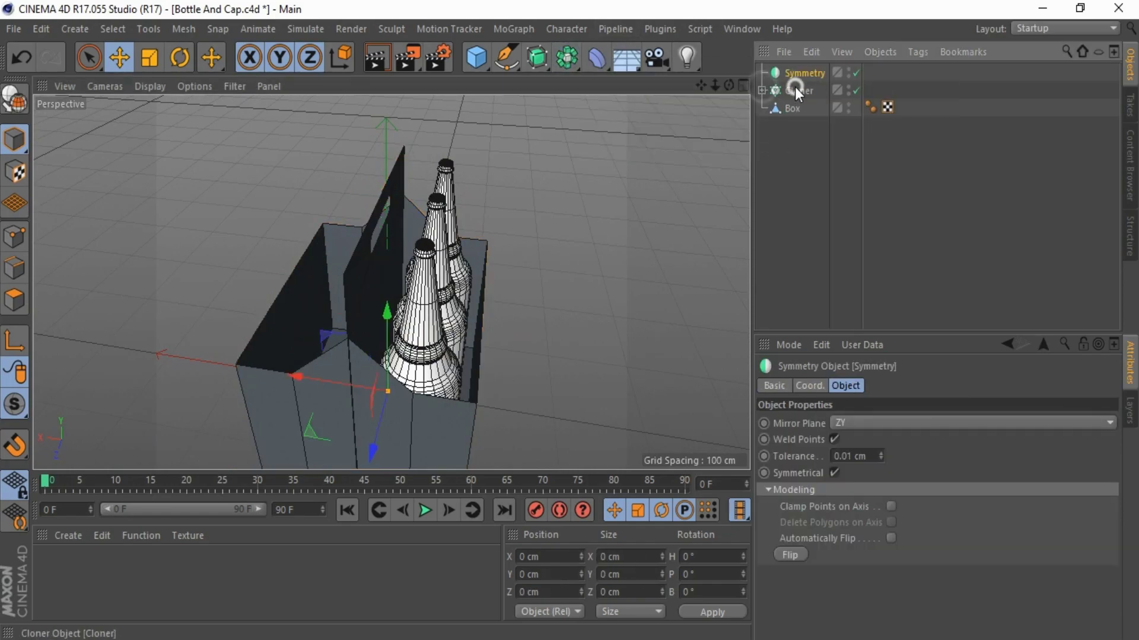
pyautogui.moveTo(797, 90); pyautogui.dragTo(800, 73)
pyautogui.click(810, 119)
pyautogui.scroll(-5, 457, 217)
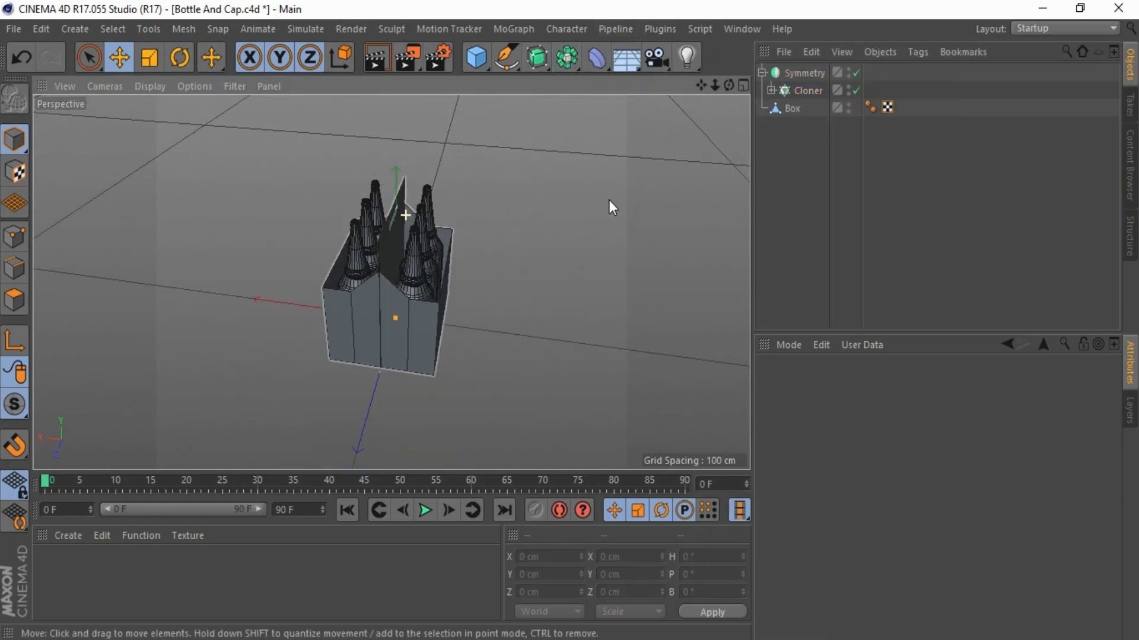
pyautogui.moveTo(729, 85); pyautogui.dragTo(569, 321)
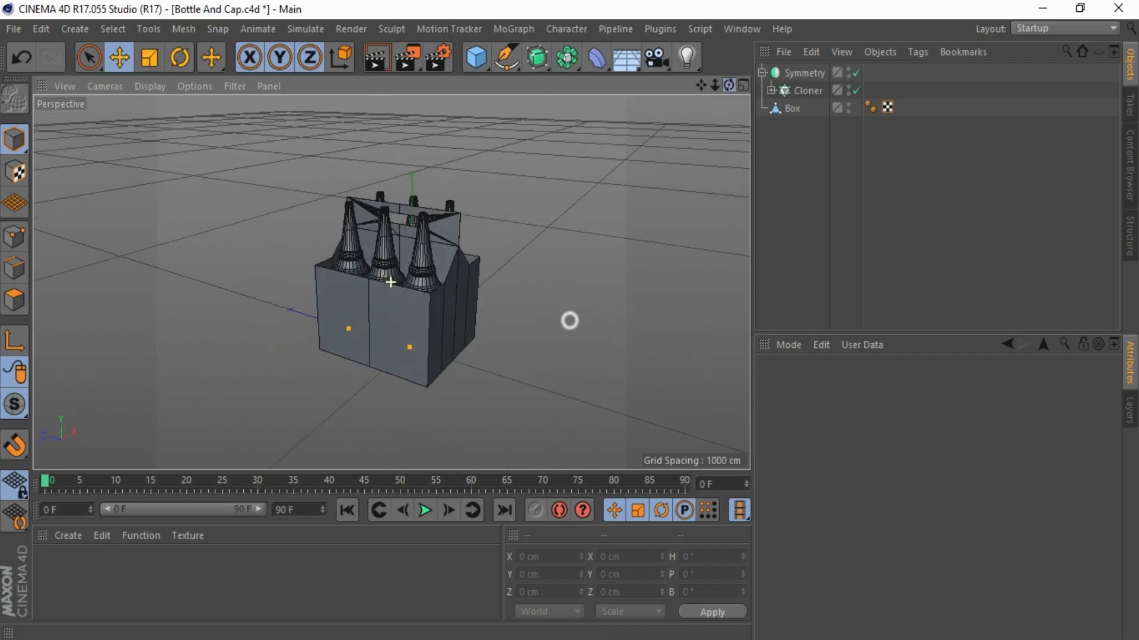
# Step: Rename the Symmetry group to 'Bottles' and collapse its hierarchy
pyautogui.doubleClick(801, 73)
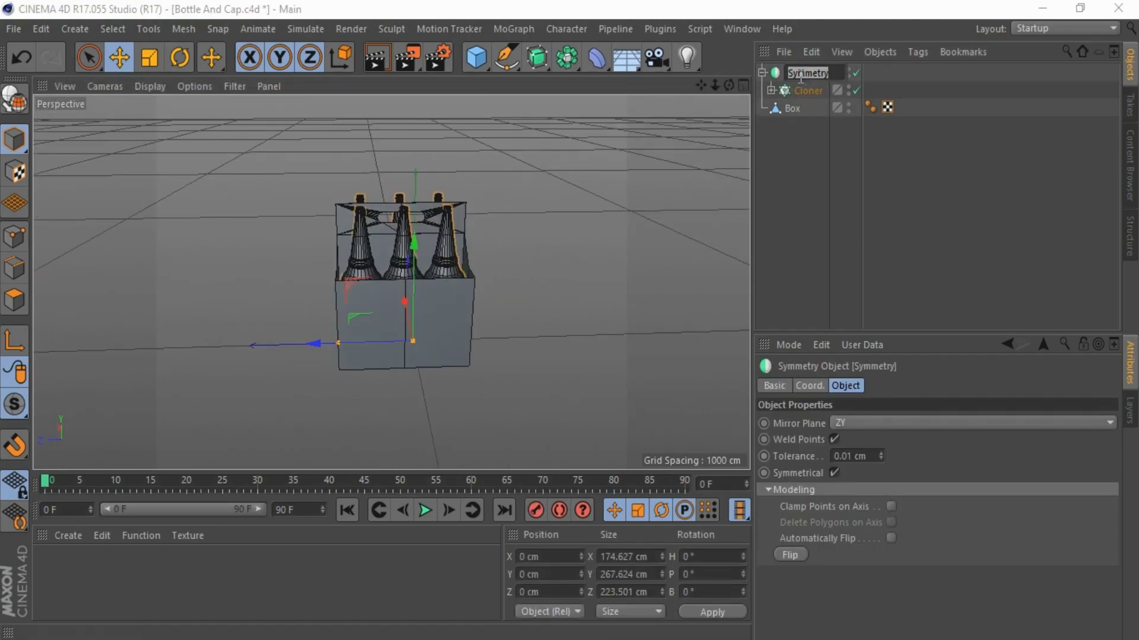
pyautogui.write('Bottles')
pyautogui.press('Return')
pyautogui.scroll(-2, 418, 223)
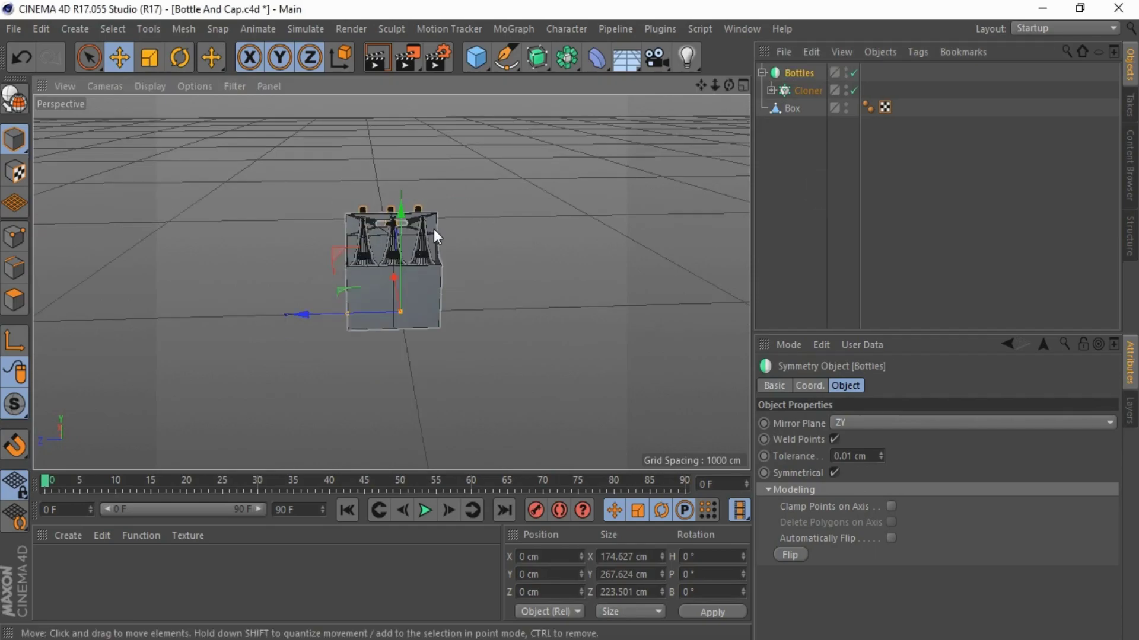
pyautogui.scroll(2, 433, 229)
pyautogui.click(813, 156)
pyautogui.click(762, 73)
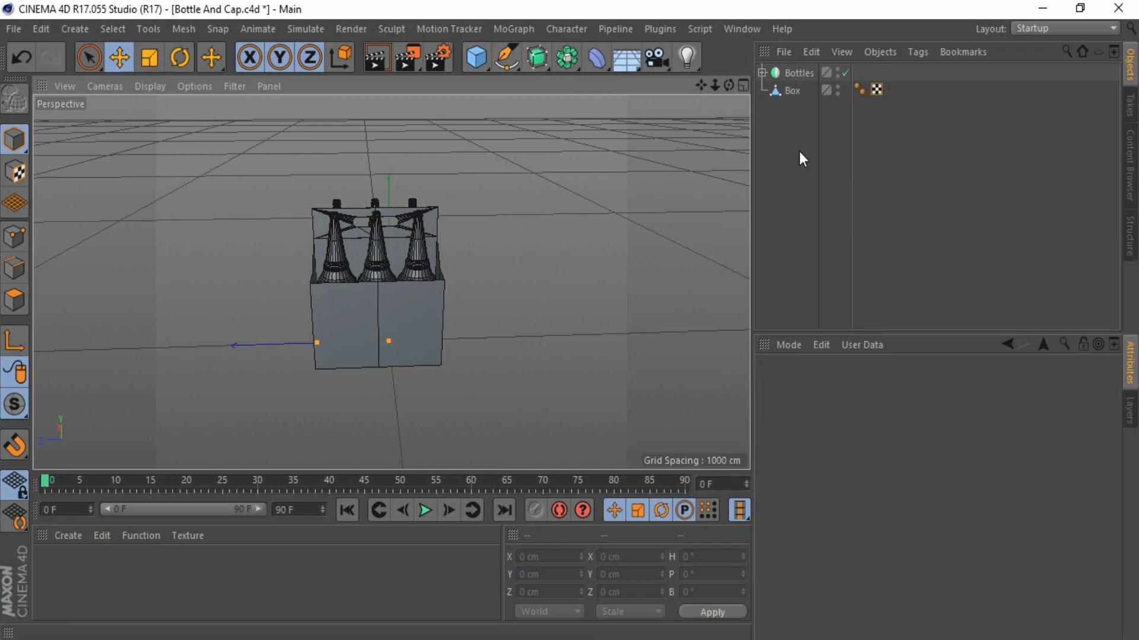
pyautogui.click(793, 128)
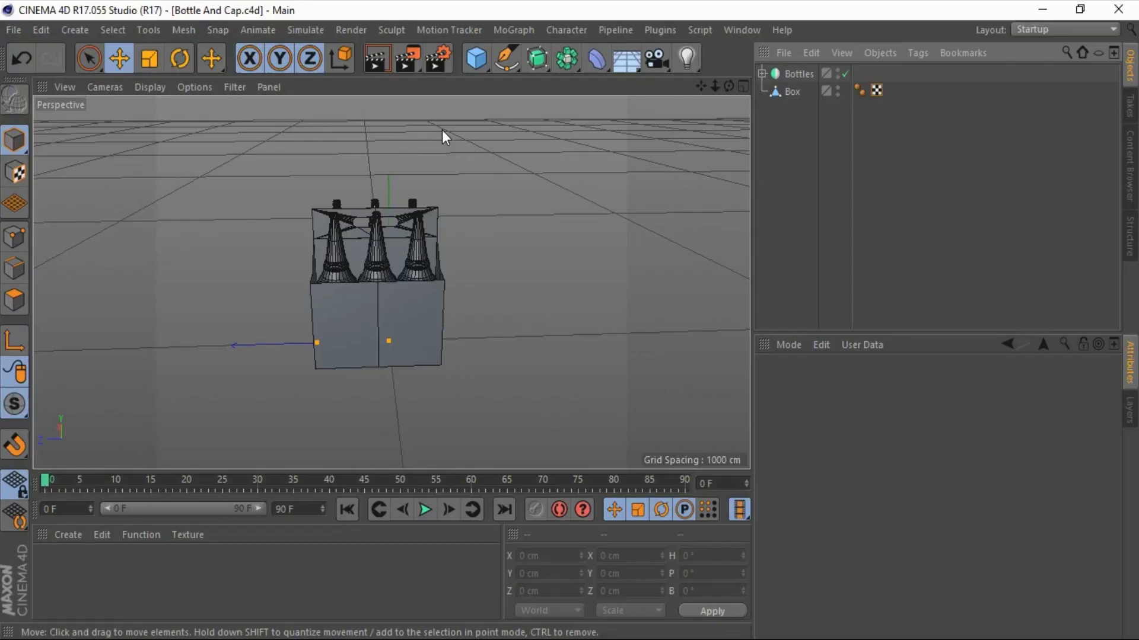
# Step: Add a Cube, raise it on Y, and scale it up uniformly
pyautogui.click(476, 58)
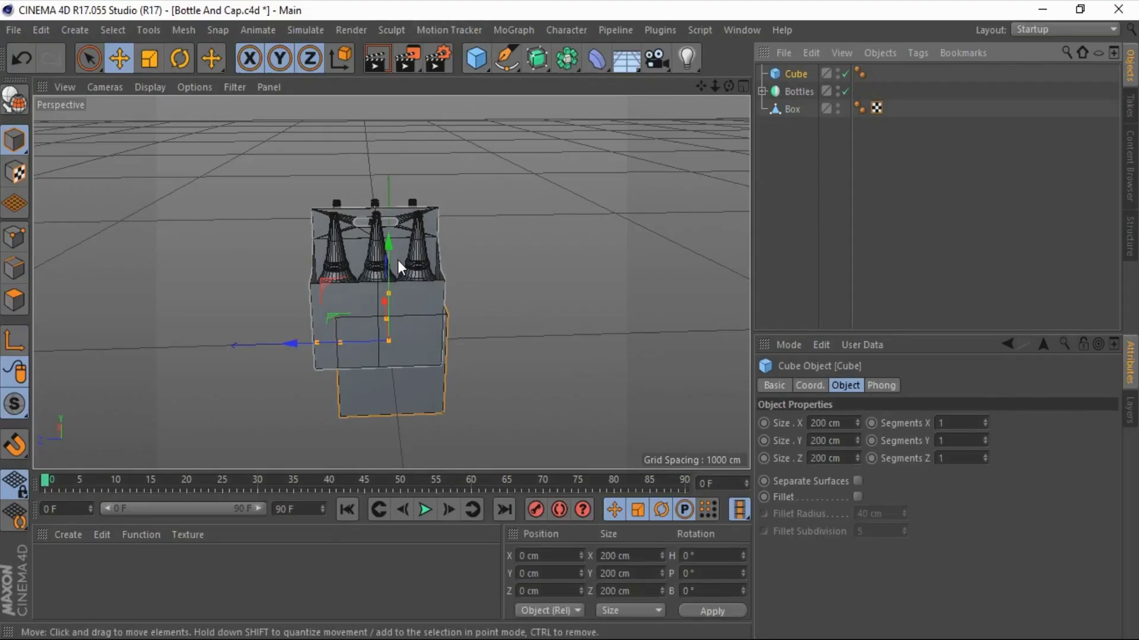
pyautogui.moveTo(388, 261); pyautogui.dragTo(379, 197)
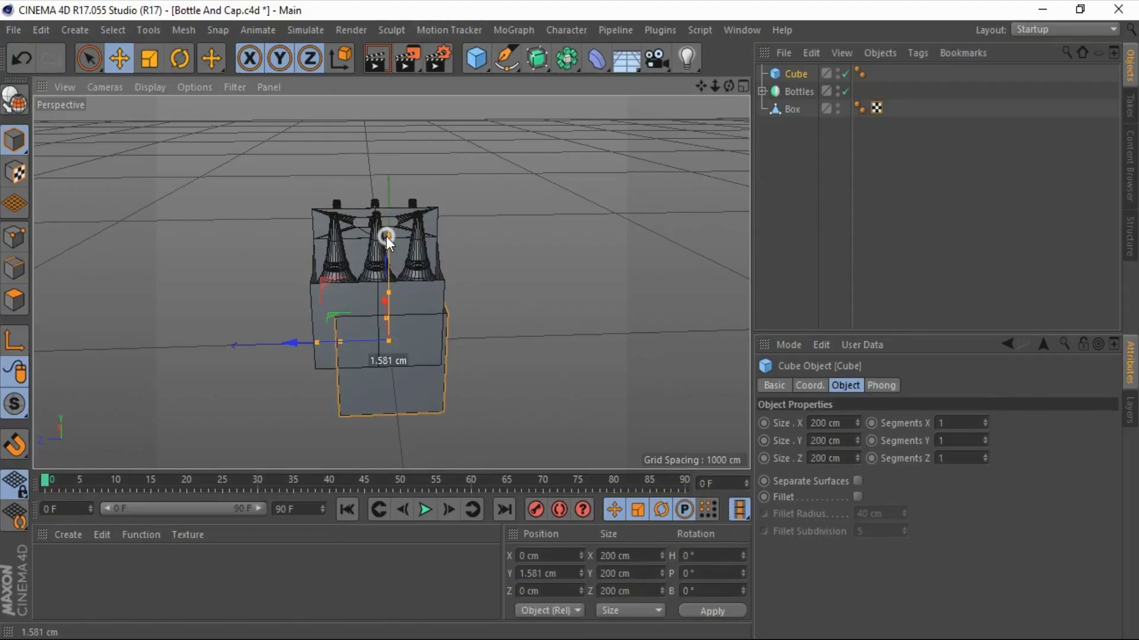
pyautogui.click(150, 57)
pyautogui.moveTo(244, 194); pyautogui.dragTo(475, 157)
# Step: In the Front view, fit the cube's width to about 222 cm around the bottles
pyautogui.click(743, 87)
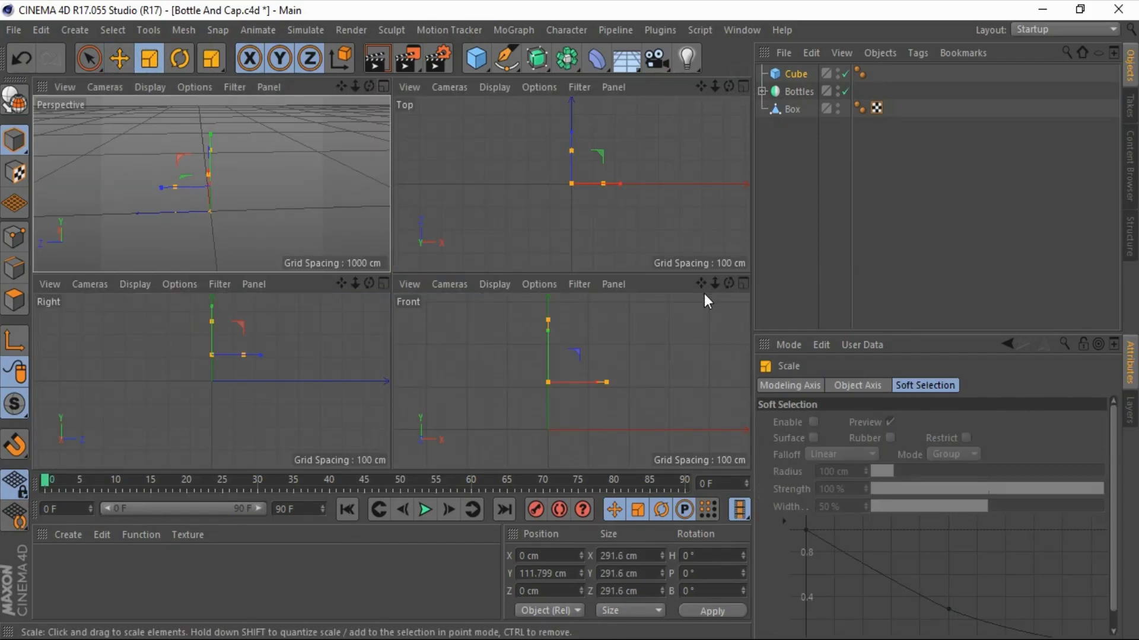
pyautogui.click(738, 284)
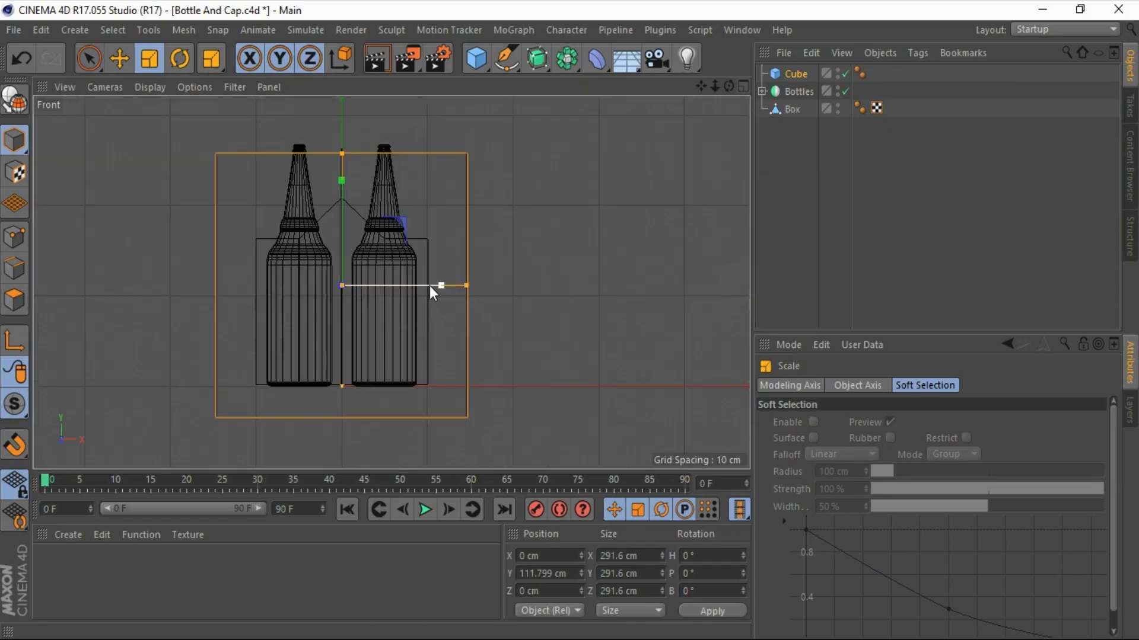
pyautogui.moveTo(468, 287); pyautogui.dragTo(436, 281)
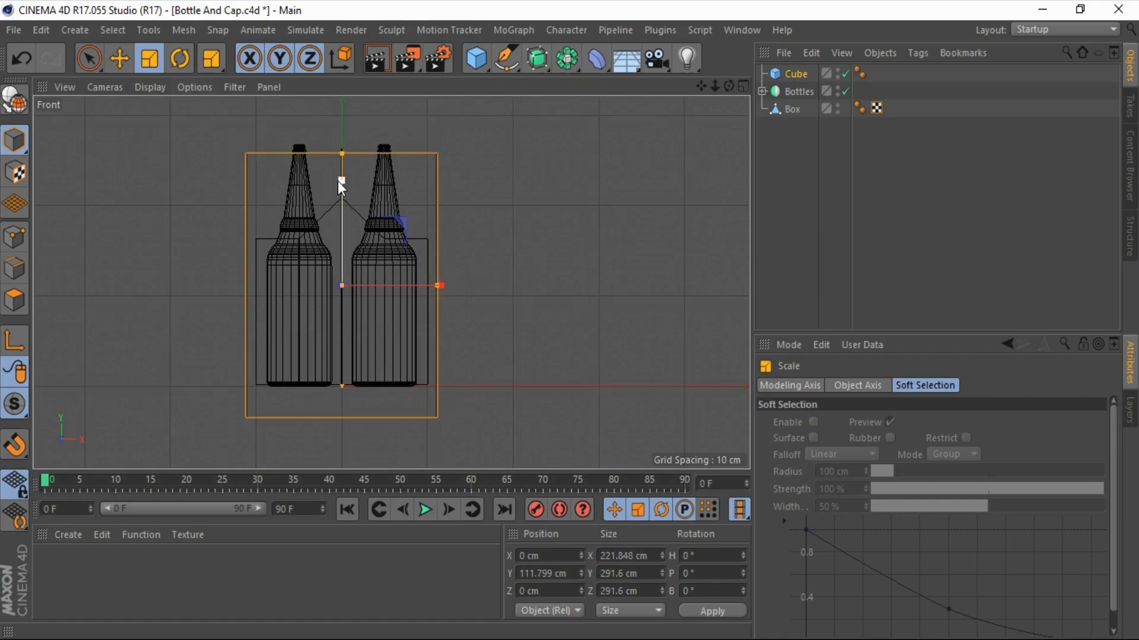
pyautogui.moveTo(337, 180); pyautogui.dragTo(342, 169)
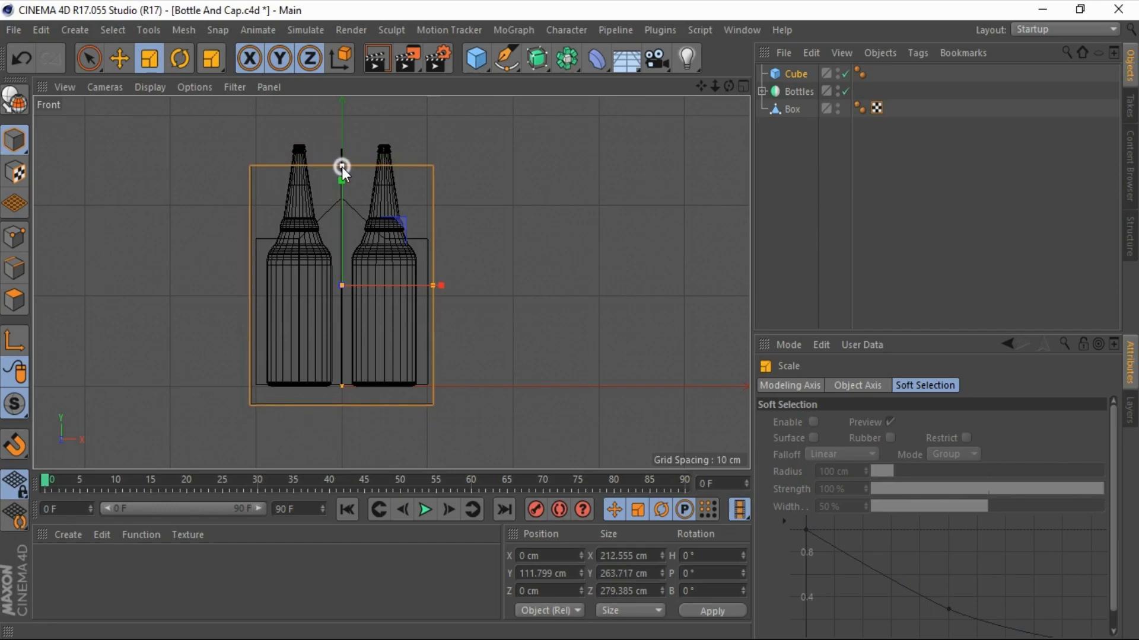
pyautogui.moveTo(436, 286); pyautogui.dragTo(442, 287)
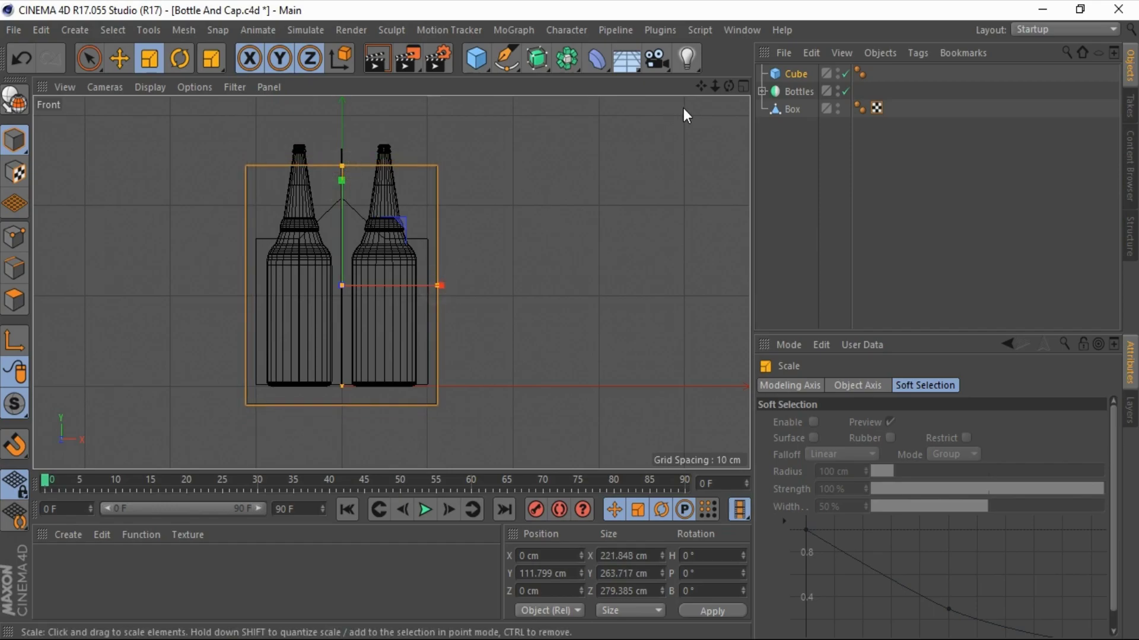
pyautogui.click(744, 87)
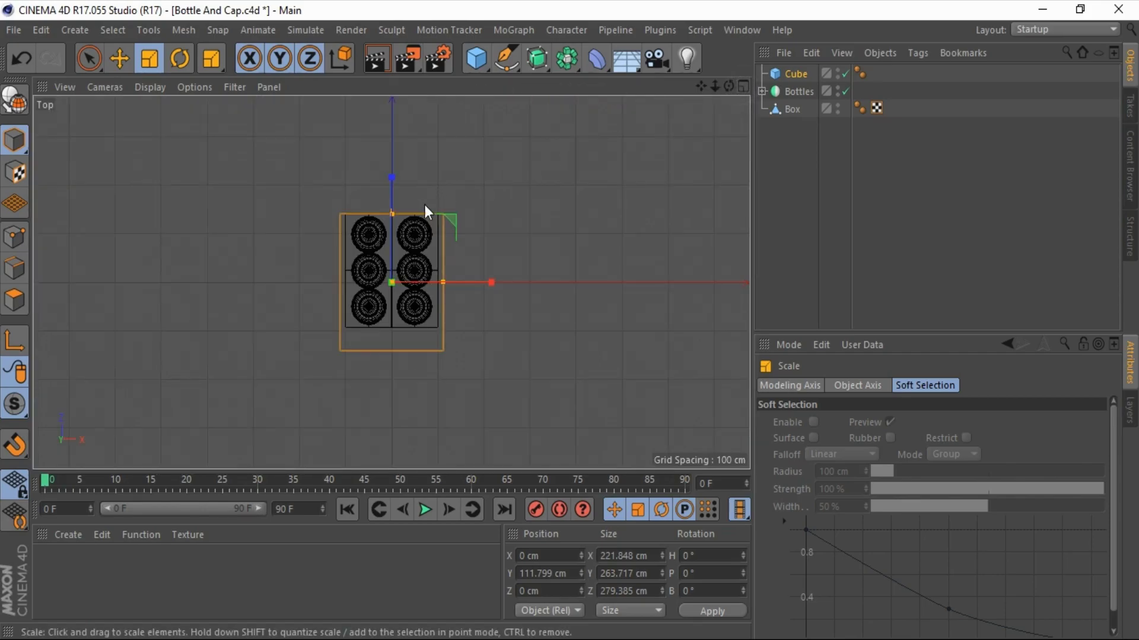
# Step: Shift the cube in depth to centre it on the bottles, then check in Perspective
pyautogui.scroll(2, 415, 208)
pyautogui.press('e')
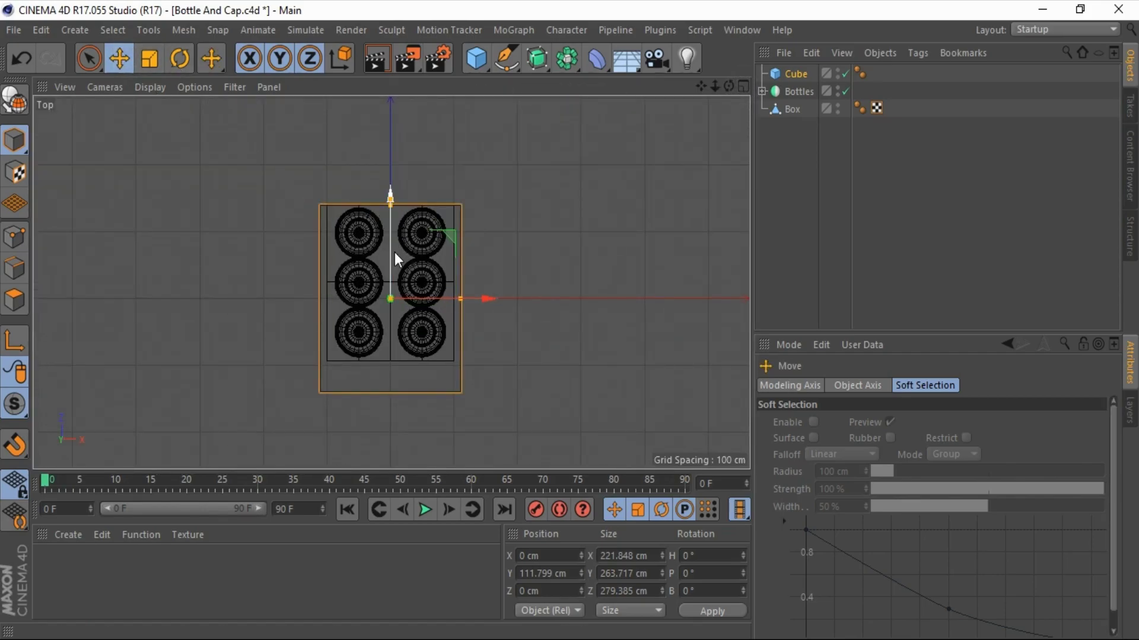
pyautogui.moveTo(393, 251)
pyautogui.mouseDown()
pyautogui.moveTo(390, 198)
pyautogui.moveTo(389, 225)
pyautogui.mouseUp()
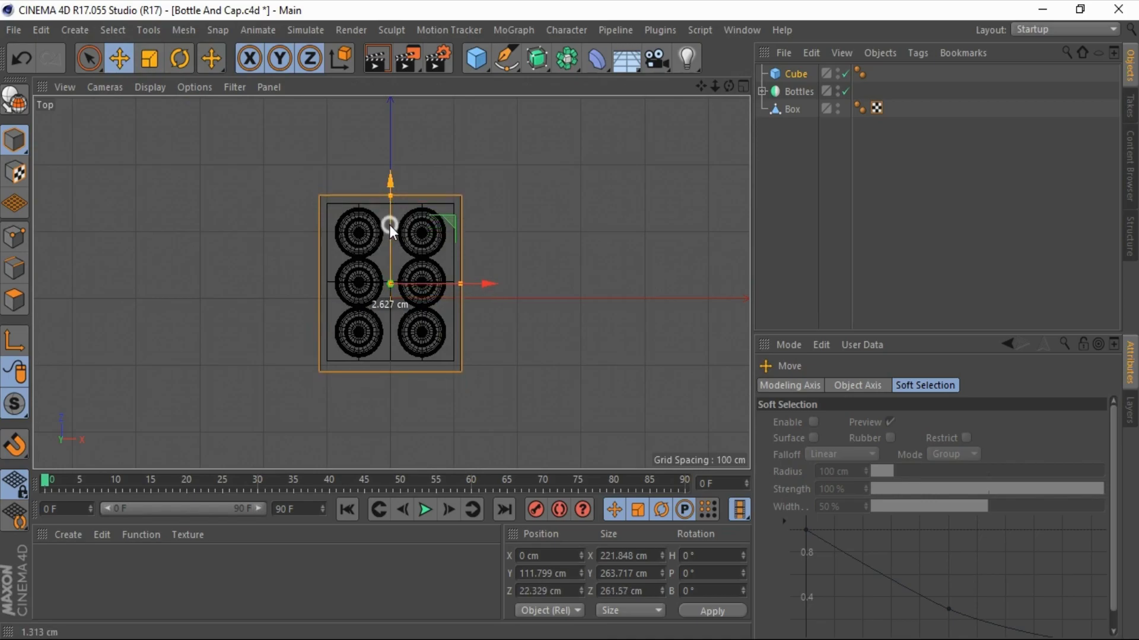
pyautogui.click(744, 86)
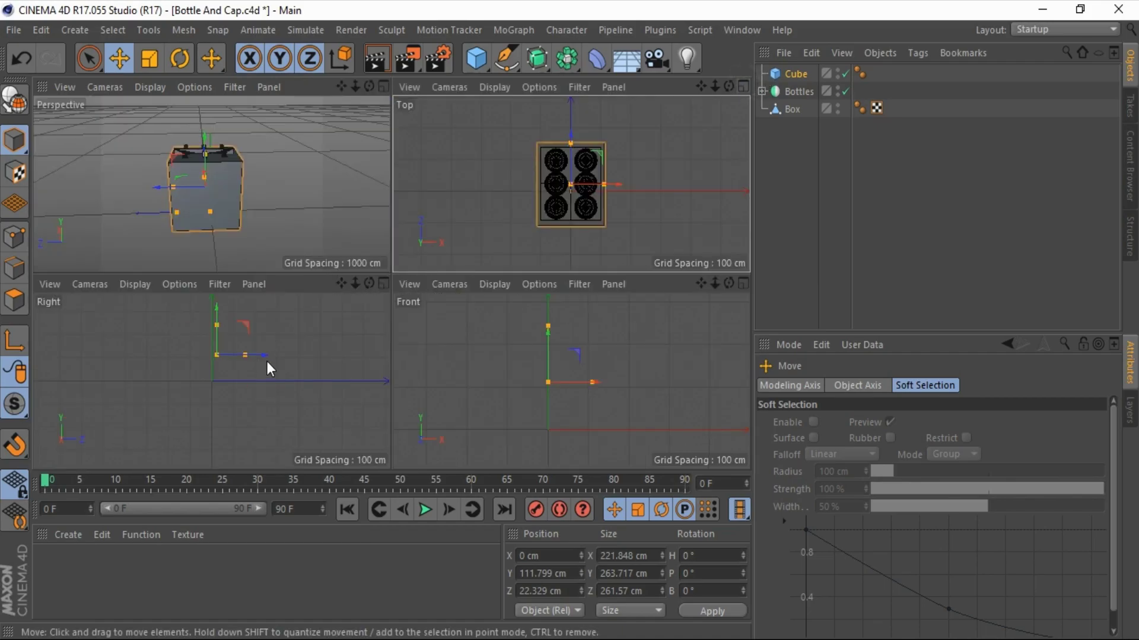
pyautogui.click(383, 87)
pyautogui.scroll(3, 380, 261)
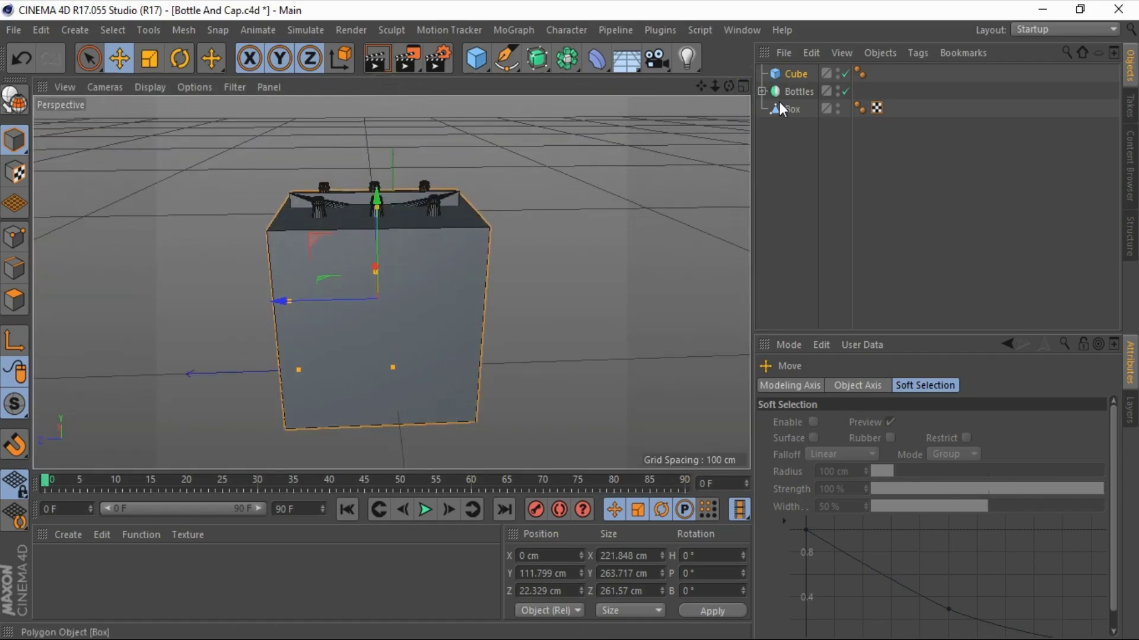
pyautogui.click(792, 73)
# Step: Set the cube's X segments to 8
pyautogui.click(948, 423)
pyautogui.write('3')
pyautogui.press('Return')
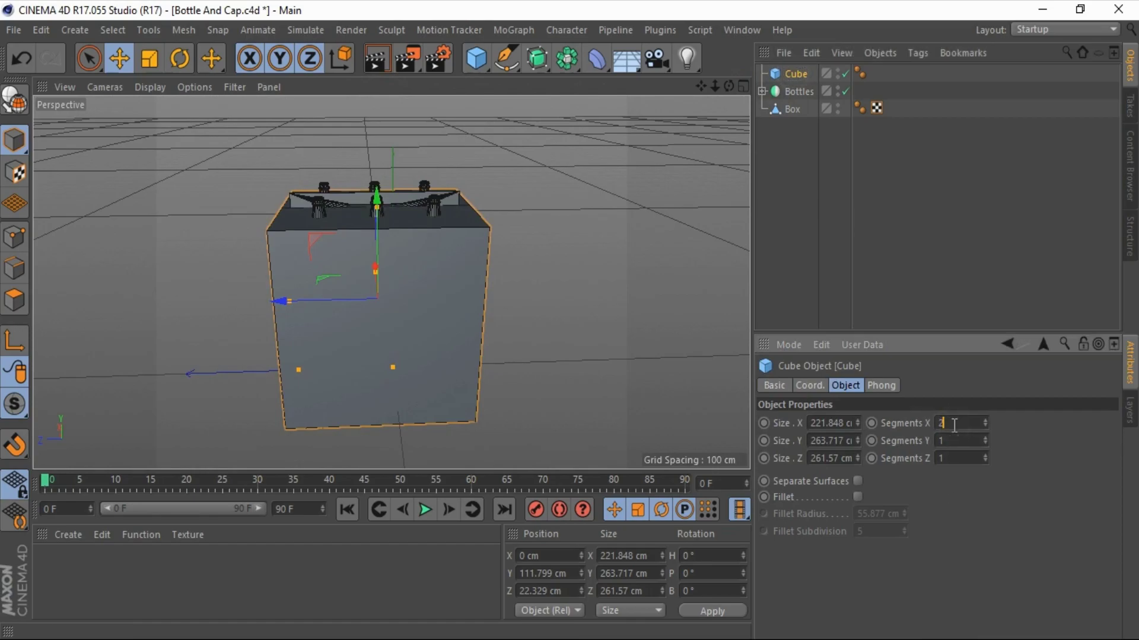
pyautogui.keyDown('alt'); pyautogui.moveTo(571, 320); pyautogui.dragTo(716, 91); pyautogui.keyUp('alt')
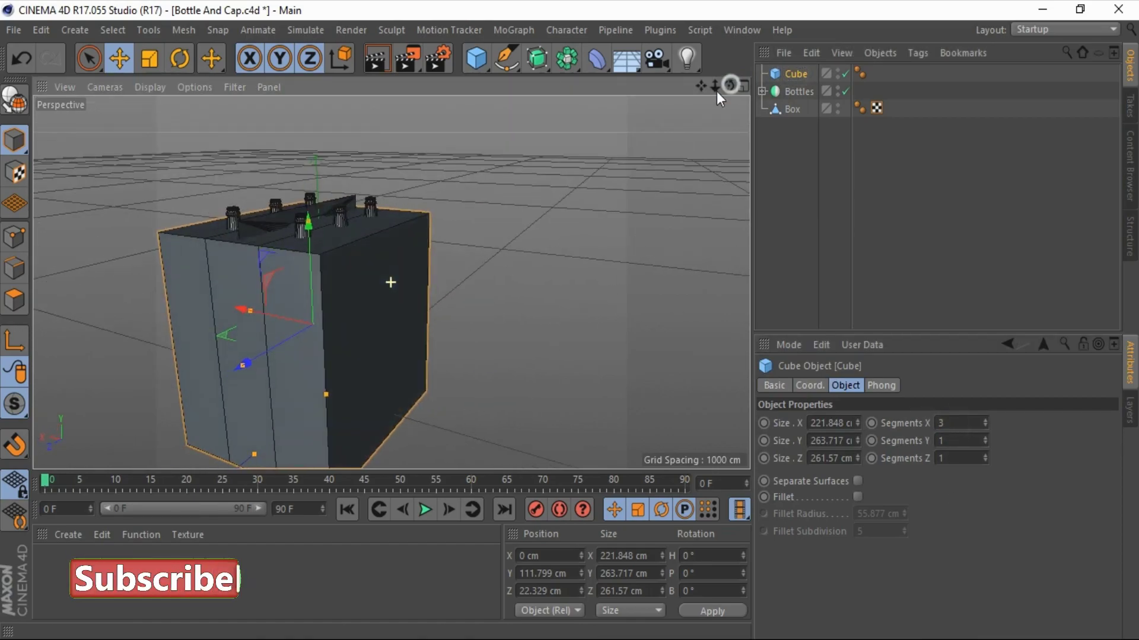
pyautogui.moveTo(985, 420); pyautogui.dragTo(967, 423)
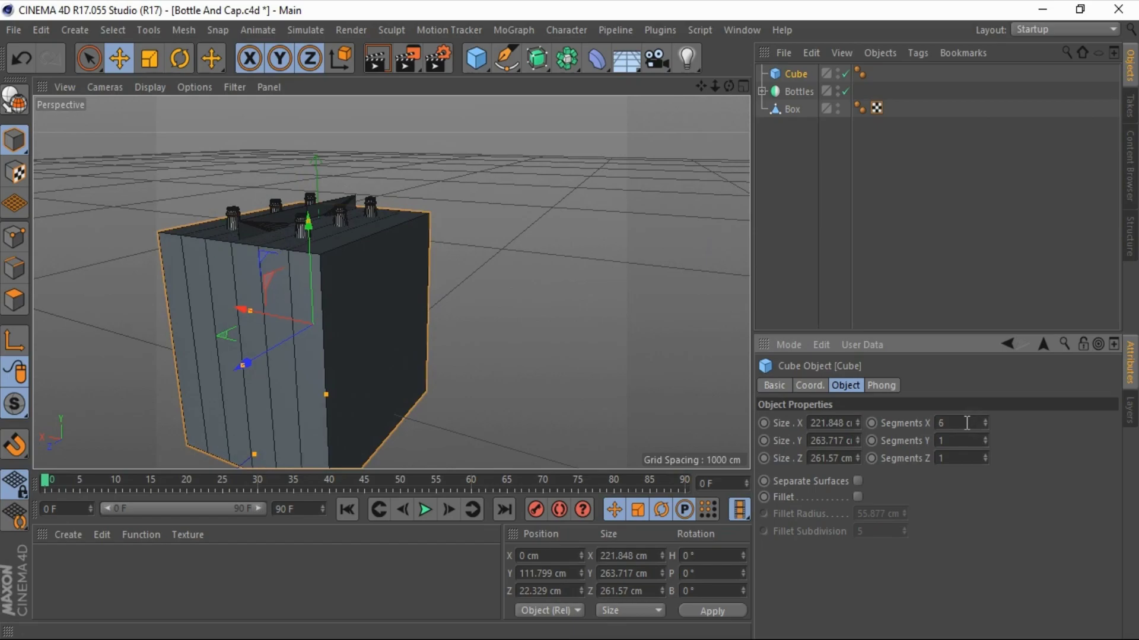
pyautogui.write('7')
pyautogui.press('Return')
pyautogui.write('8')
pyautogui.press('Return')
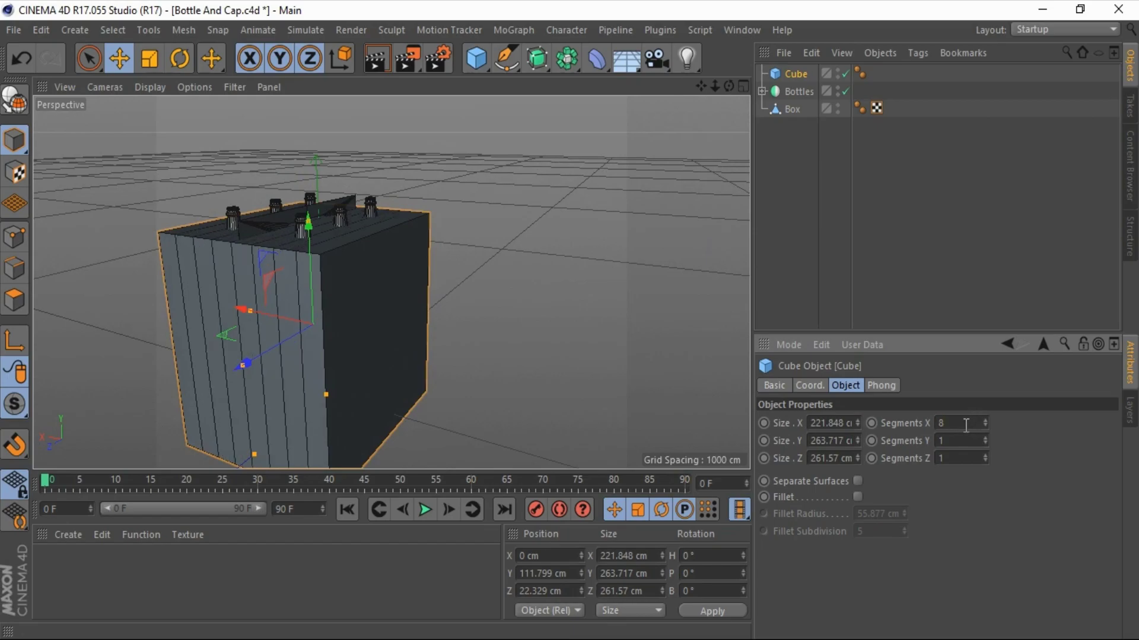
# Step: Set Y segments to 12 and Z segments to 10, then make the cube editable
pyautogui.doubleClick(948, 441)
pyautogui.write('11')
pyautogui.press('Return')
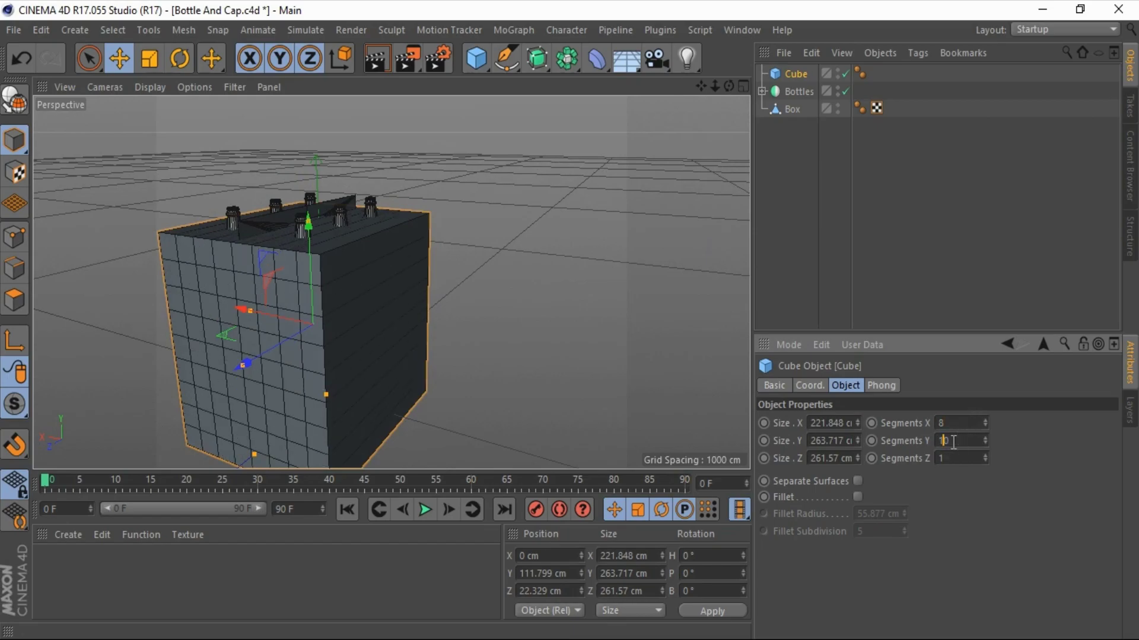
pyautogui.doubleClick(949, 441)
pyautogui.write('12')
pyautogui.press('Return')
pyautogui.doubleClick(954, 457)
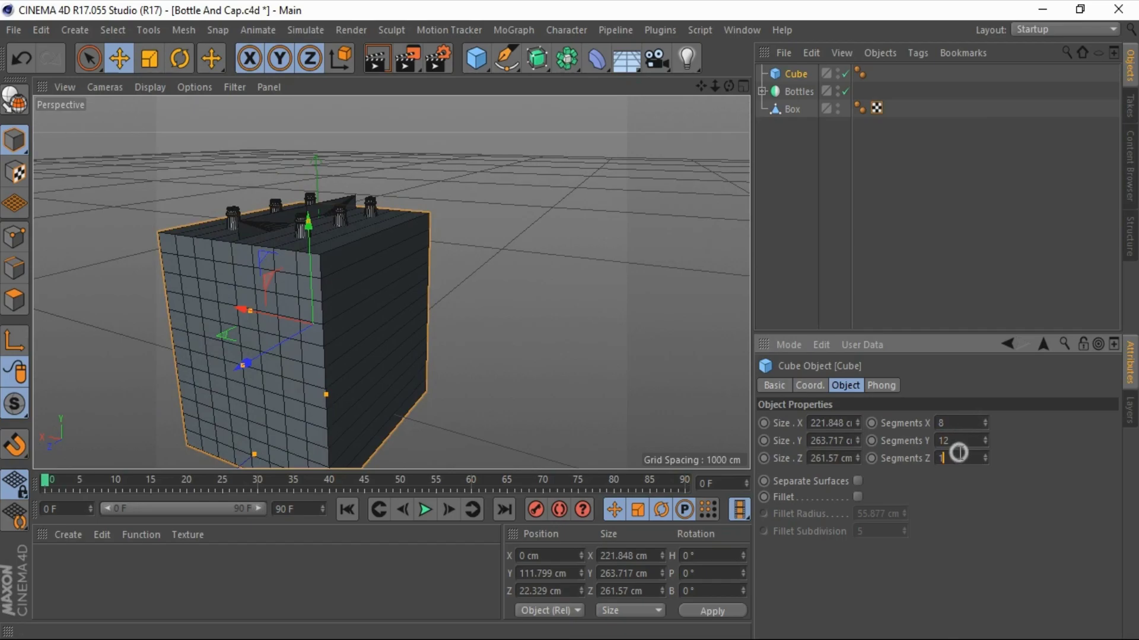
pyautogui.write('4')
pyautogui.press('Return')
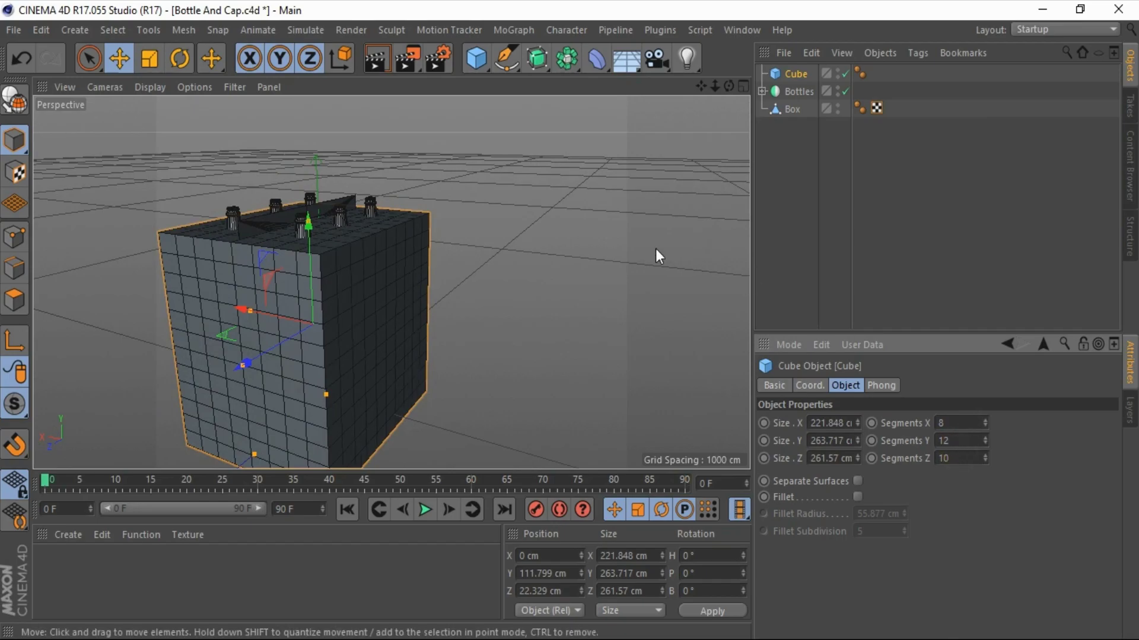
pyautogui.moveTo(729, 86); pyautogui.dragTo(742, 87)
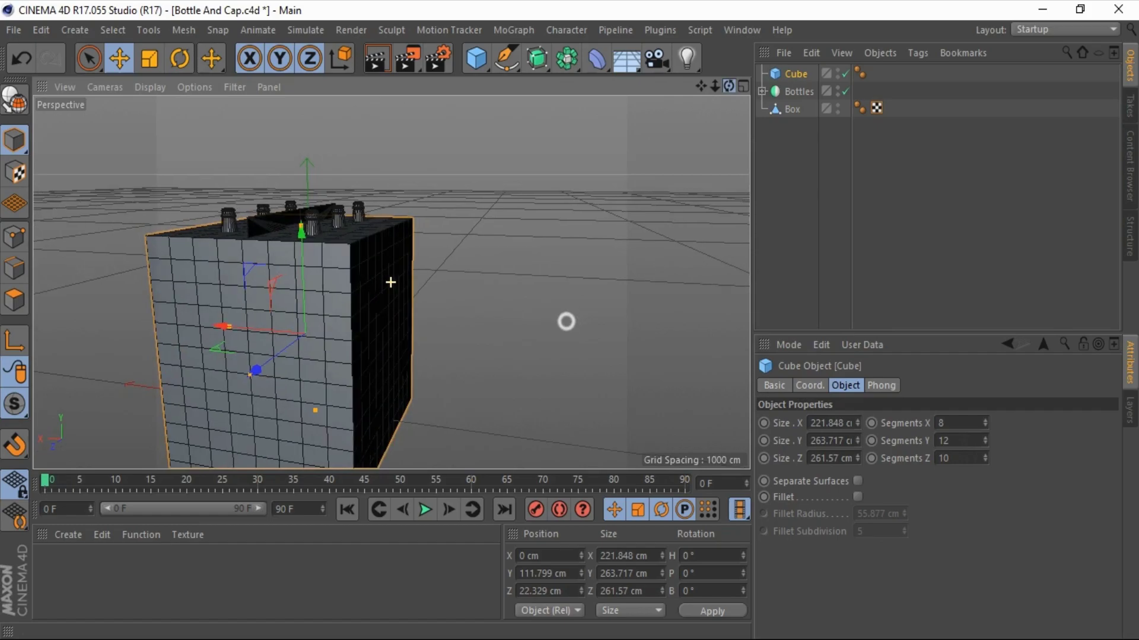
pyautogui.click(13, 99)
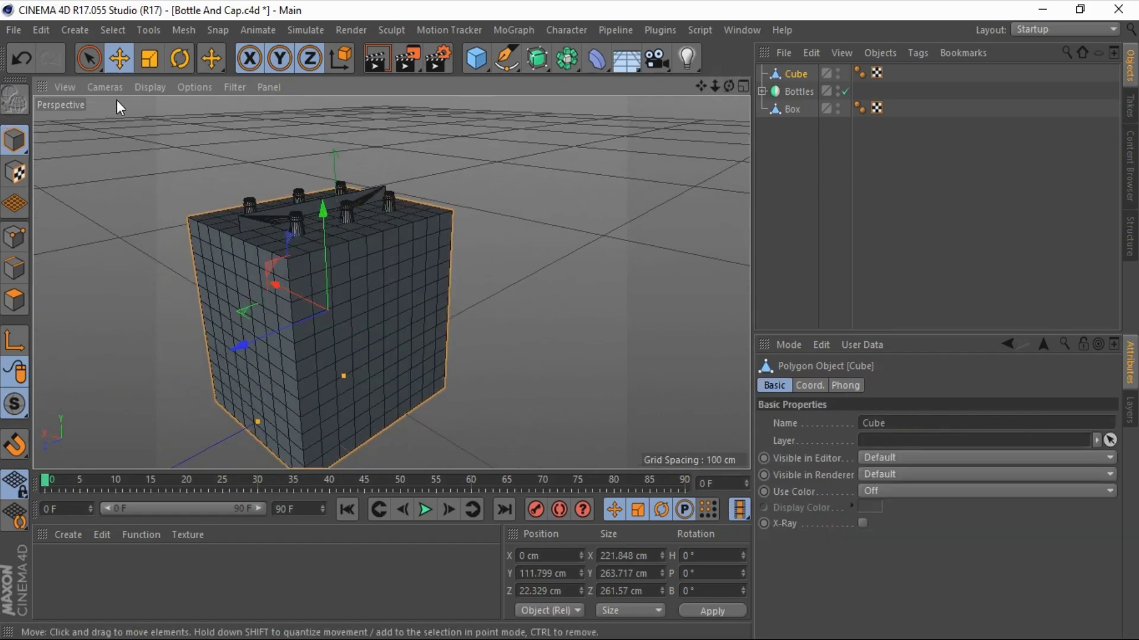
# Step: Show all four views, then select and deselect the cube's polygons in the Top view using rectangle selection
pyautogui.moveTo(89, 58); pyautogui.dragTo(118, 109)
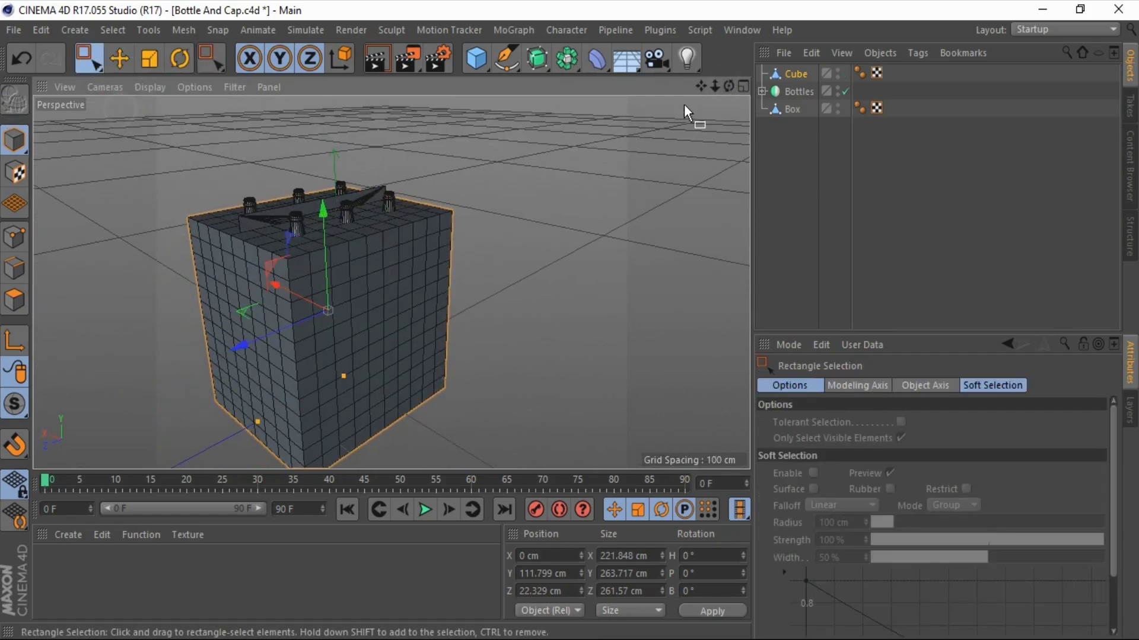
pyautogui.click(744, 86)
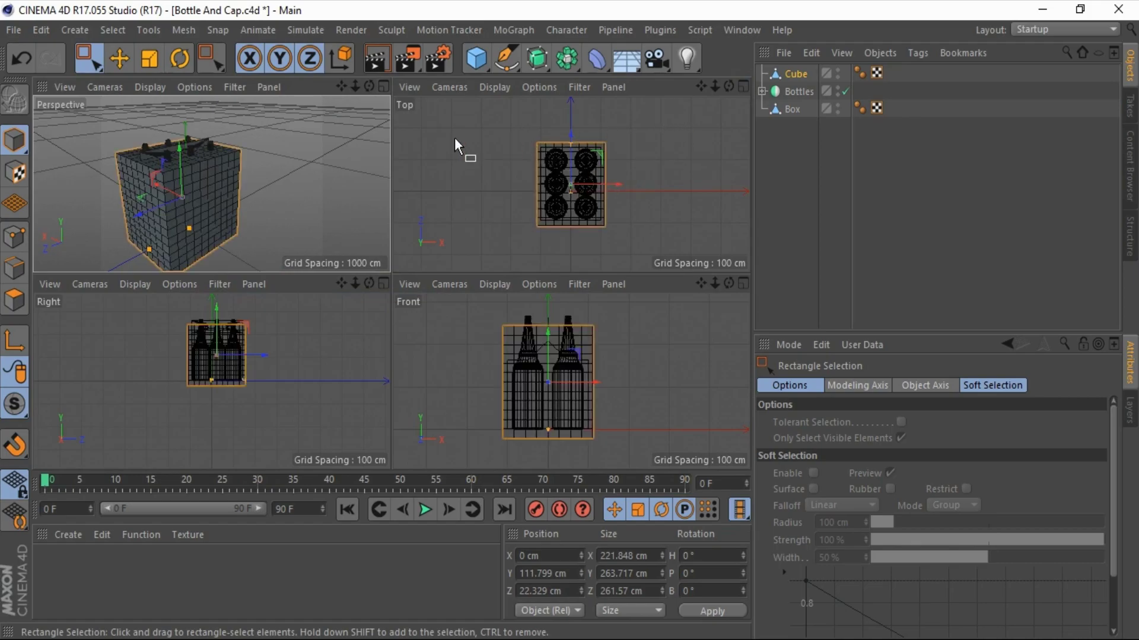
pyautogui.click(14, 299)
pyautogui.moveTo(485, 117); pyautogui.dragTo(628, 240)
pyautogui.click(627, 235)
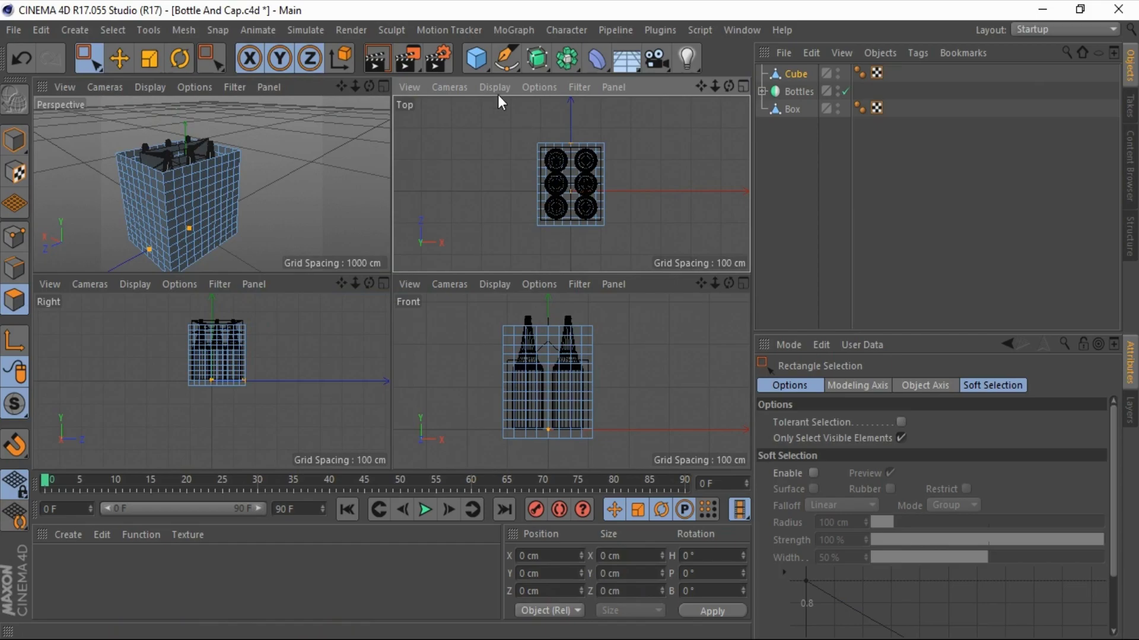
# Step: Switch the Top view to look from the bottom, then select and clear the faces there
pyautogui.click(455, 90)
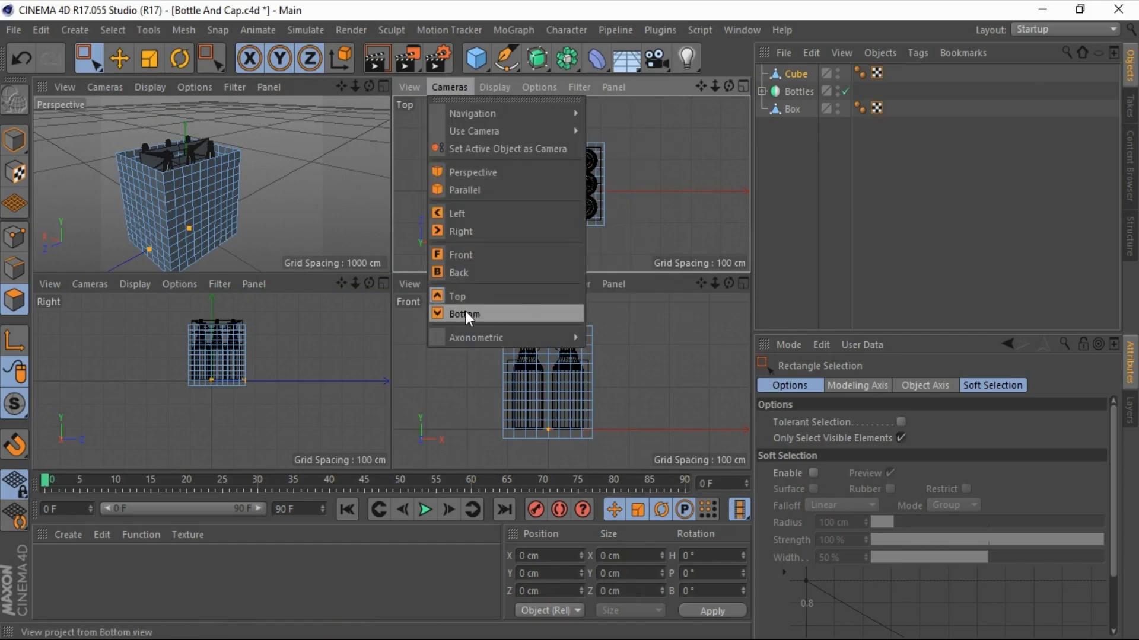
pyautogui.click(468, 314)
pyautogui.moveTo(513, 137); pyautogui.dragTo(636, 243)
pyautogui.click(636, 243)
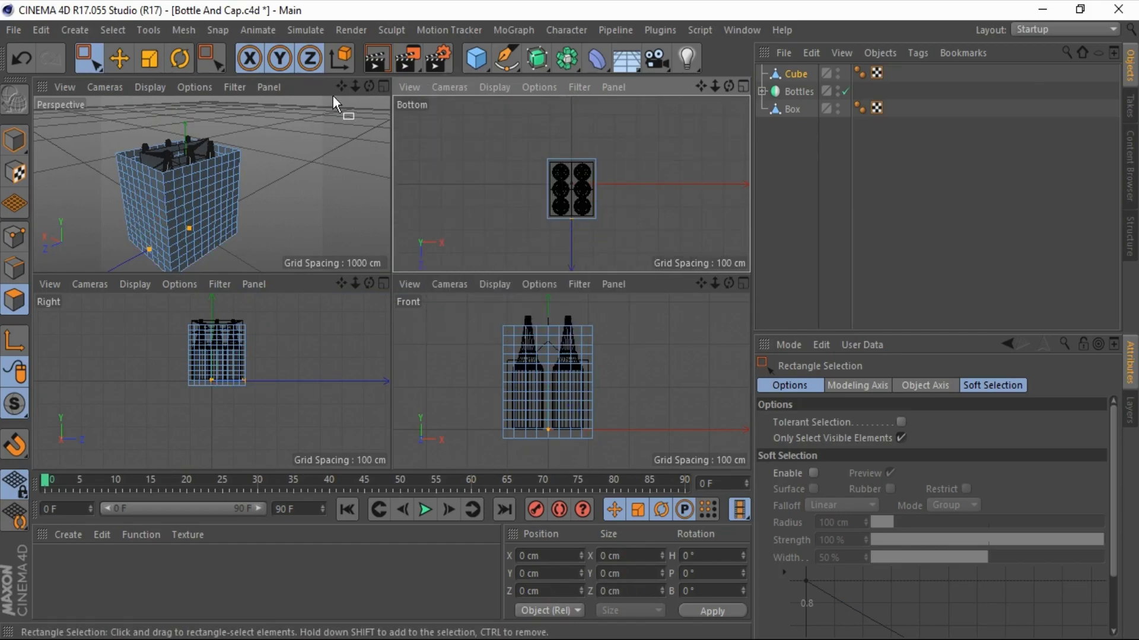
# Step: Maximise the Perspective view in Model mode with the Move tool and orbit toward the cube's front
pyautogui.click(383, 87)
pyautogui.click(14, 140)
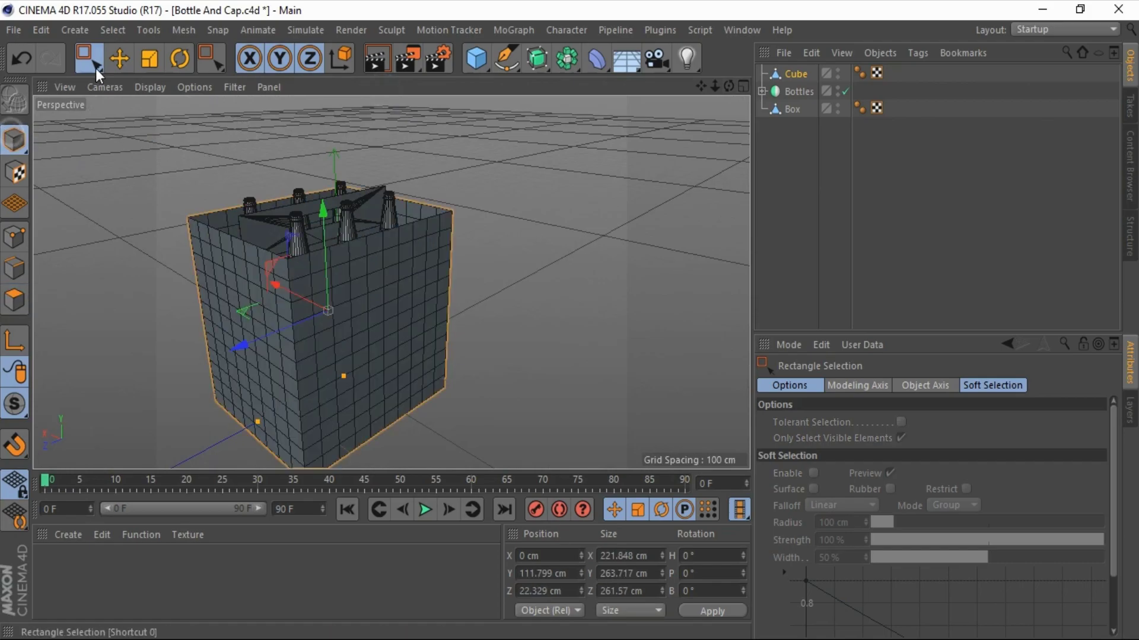
pyautogui.click(119, 58)
pyautogui.moveTo(729, 86); pyautogui.dragTo(567, 296)
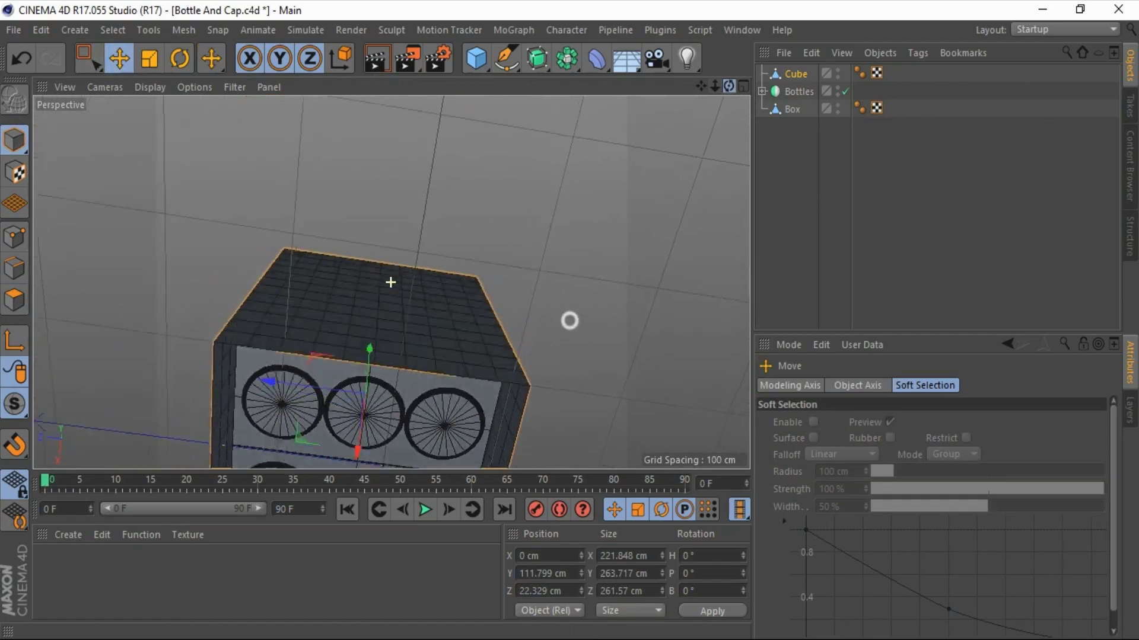
# Step: Shift the Box object slightly along its Y axis
pyautogui.moveTo(568, 296); pyautogui.dragTo(569, 319)
pyautogui.click(793, 109)
pyautogui.scroll(-3, 403, 280)
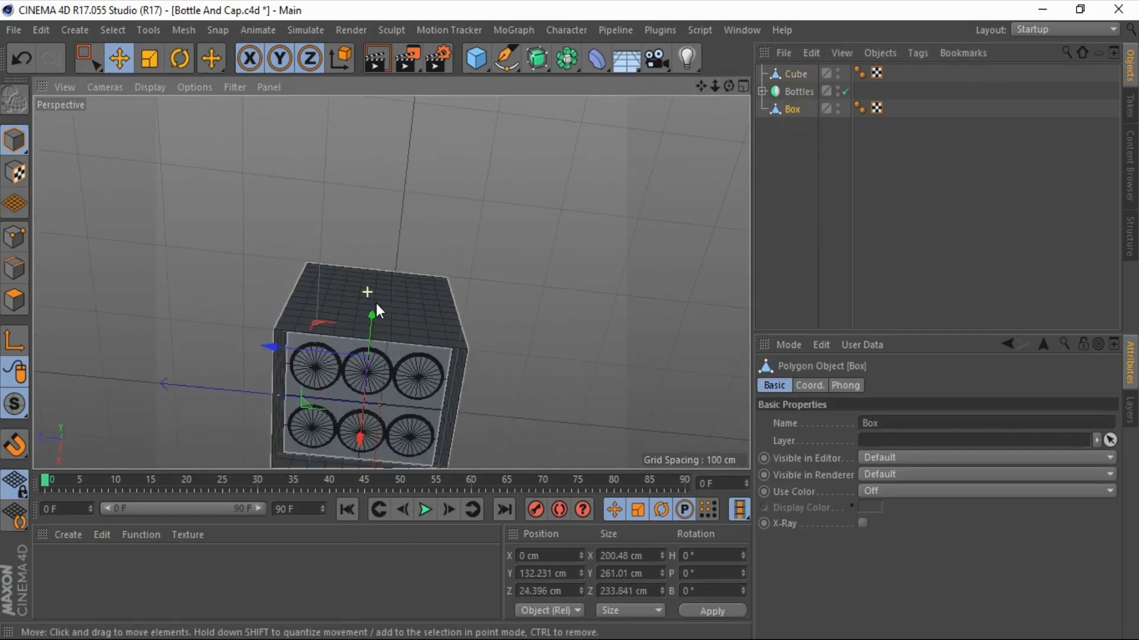
pyautogui.moveTo(370, 315); pyautogui.dragTo(372, 320)
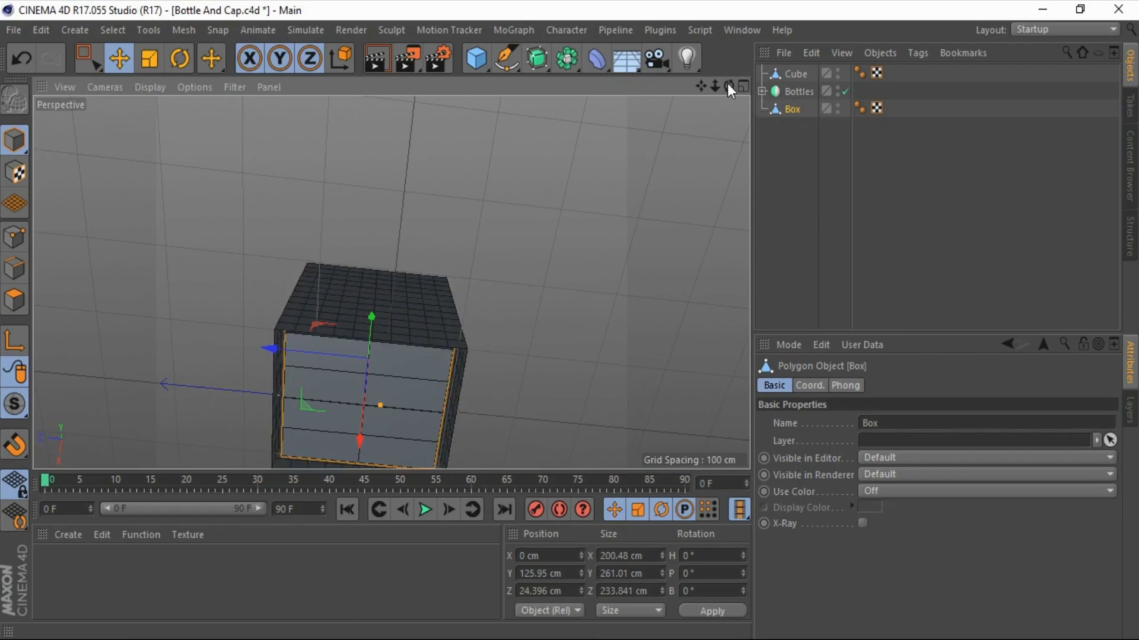
# Step: Add a Null object, parent Bottles and Box under it, and collapse it
pyautogui.moveTo(729, 86)
pyautogui.mouseDown()
pyautogui.moveTo(569, 321)
pyautogui.moveTo(614, 176)
pyautogui.mouseUp()
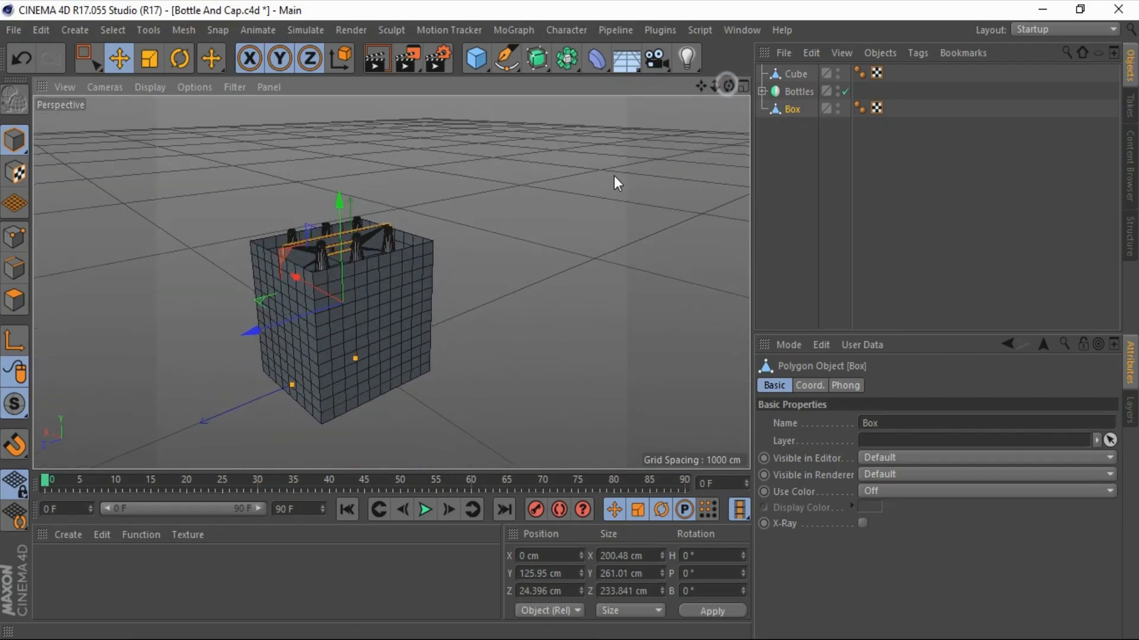
pyautogui.scroll(3, 380, 277)
pyautogui.scroll(2, 381, 277)
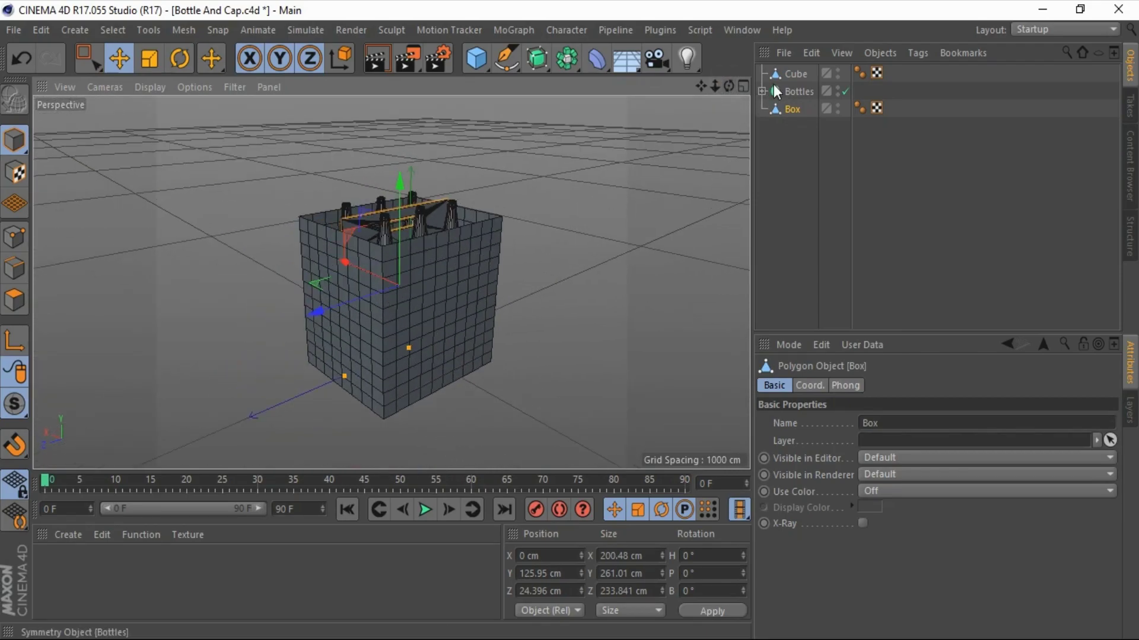
pyautogui.moveTo(478, 61); pyautogui.dragTo(520, 87)
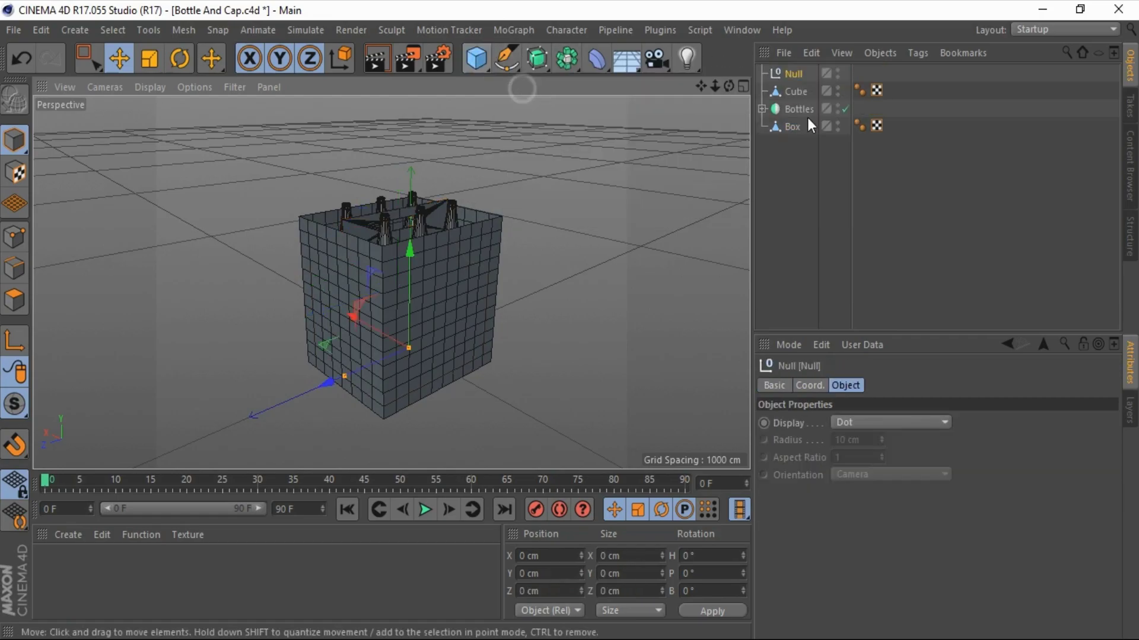
pyautogui.moveTo(784, 110); pyautogui.dragTo(774, 115)
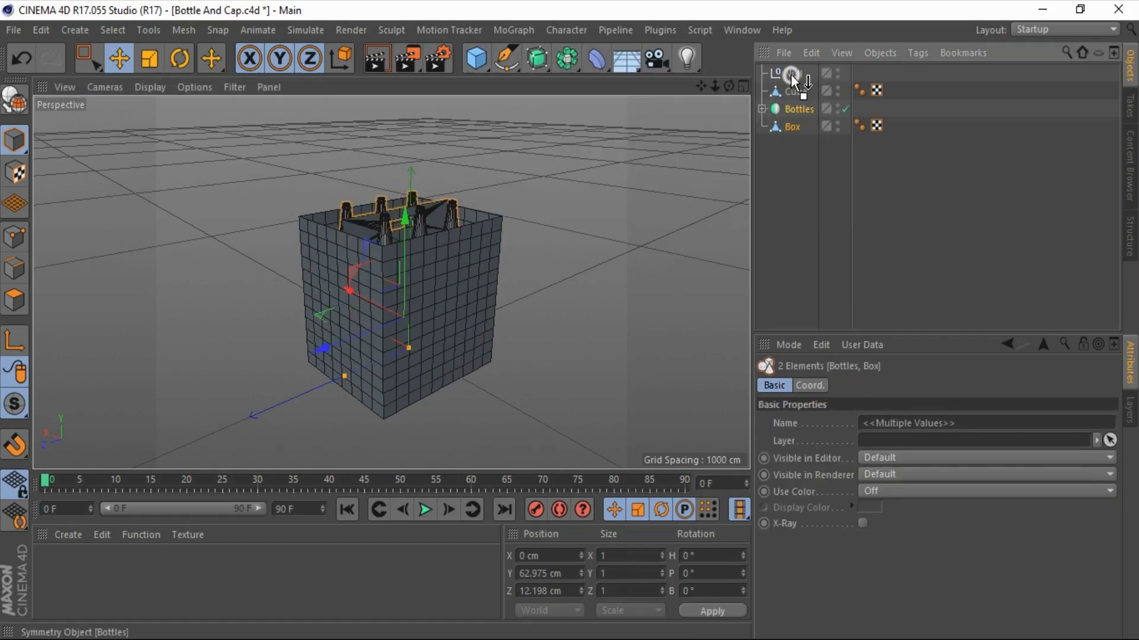
pyautogui.moveTo(791, 74); pyautogui.dragTo(791, 75)
pyautogui.click(762, 74)
pyautogui.click(817, 148)
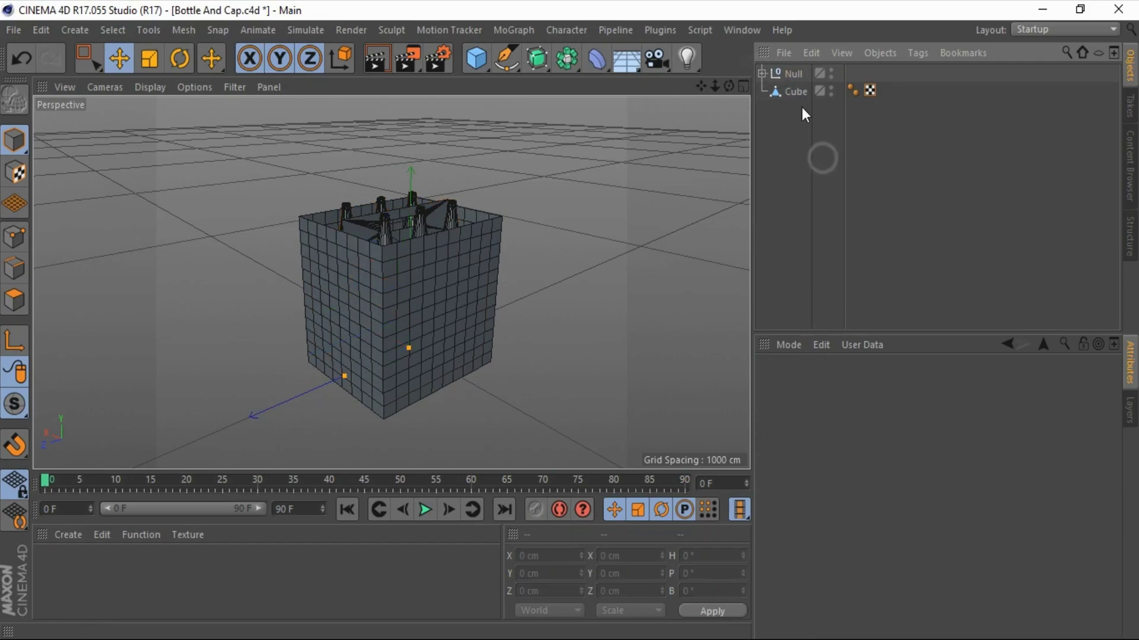
pyautogui.click(790, 92)
# Step: Give the Null group a Cloth Collider tag and the Cube a Cloth tag
pyautogui.rightClick(787, 76)
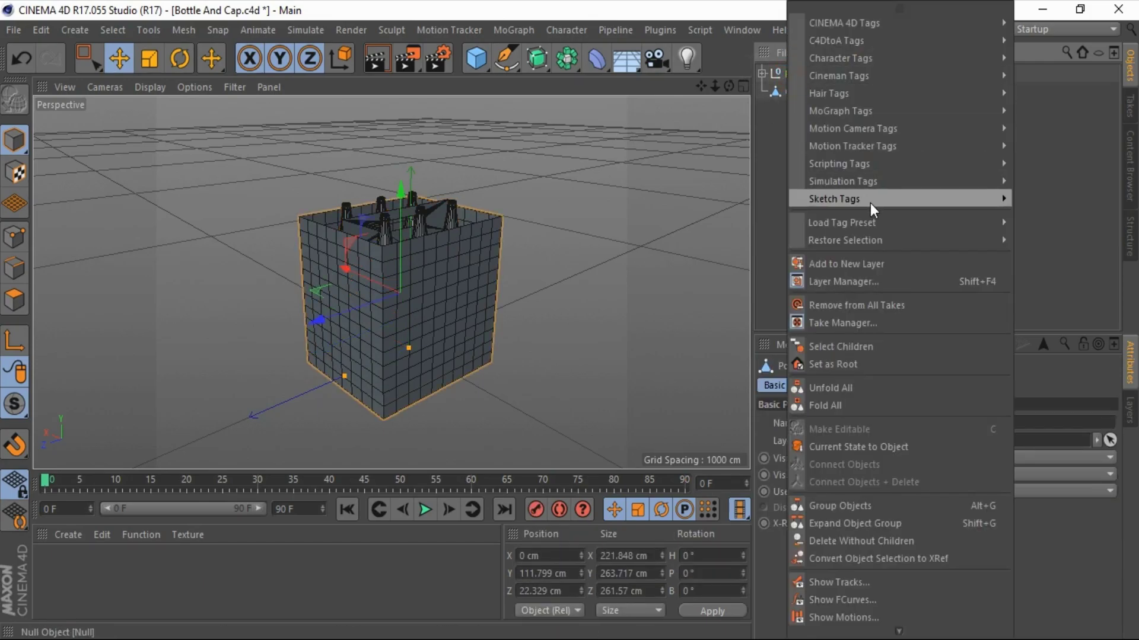
pyautogui.moveTo(842, 180)
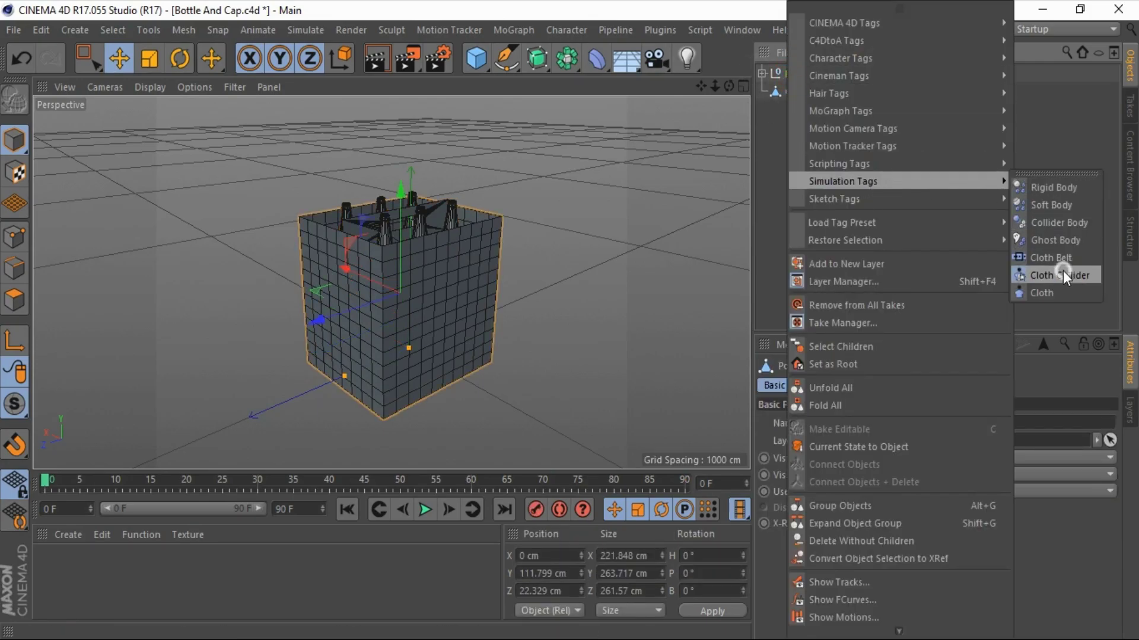
pyautogui.click(1063, 271)
pyautogui.click(819, 127)
pyautogui.click(800, 91)
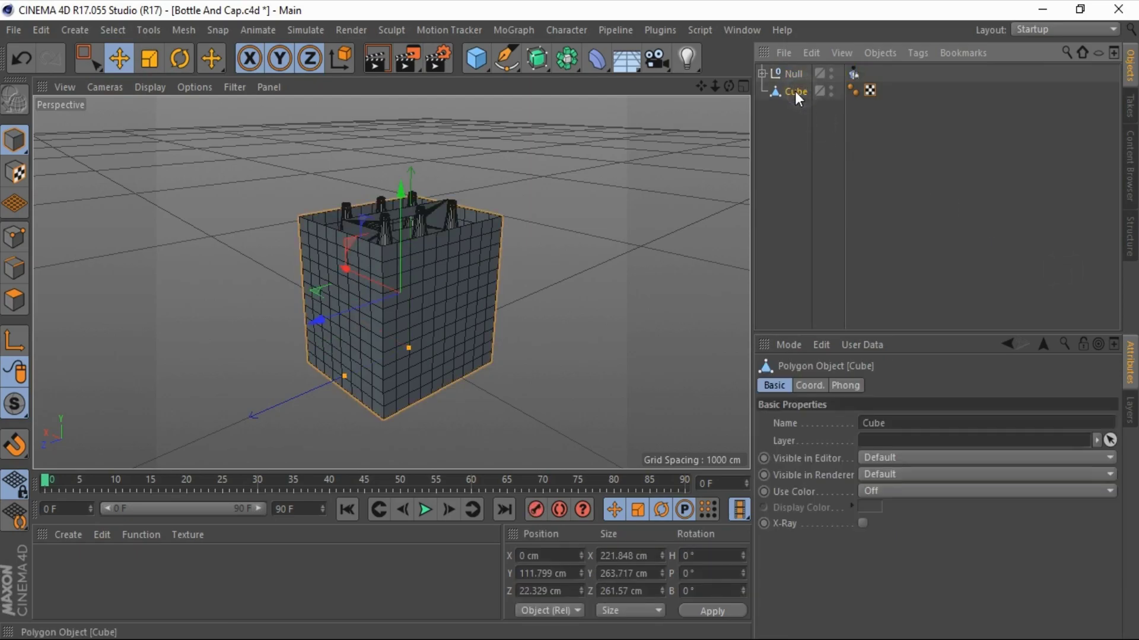
pyautogui.rightClick(795, 91)
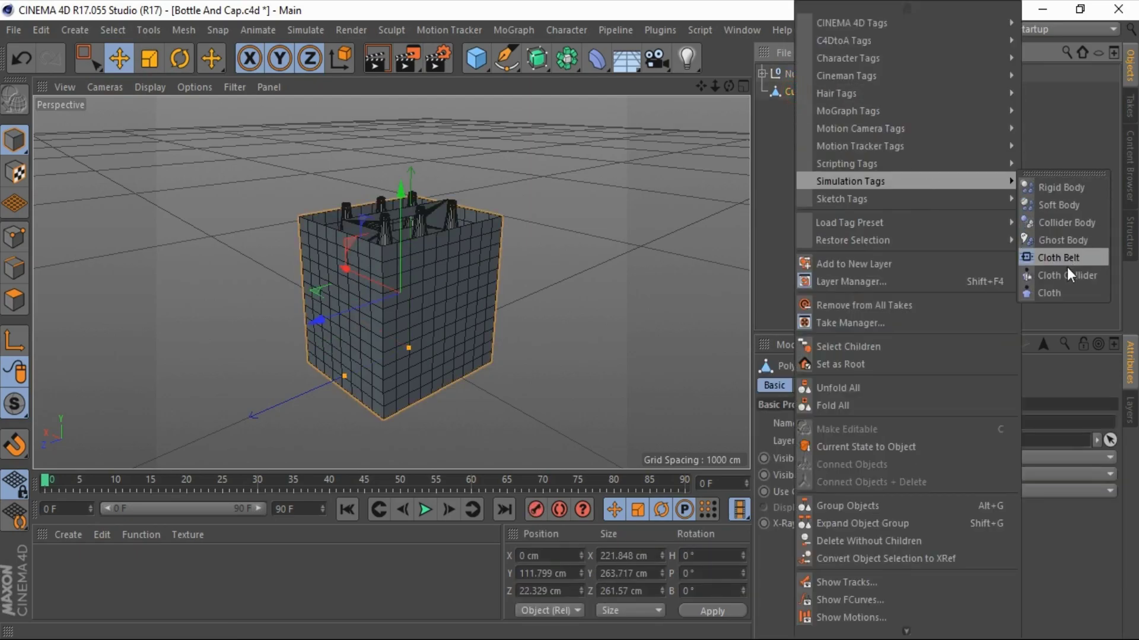
pyautogui.click(1051, 291)
# Step: Review the Cube's Cloth tag settings, including its Dresser and Forces tabs
pyautogui.click(843, 113)
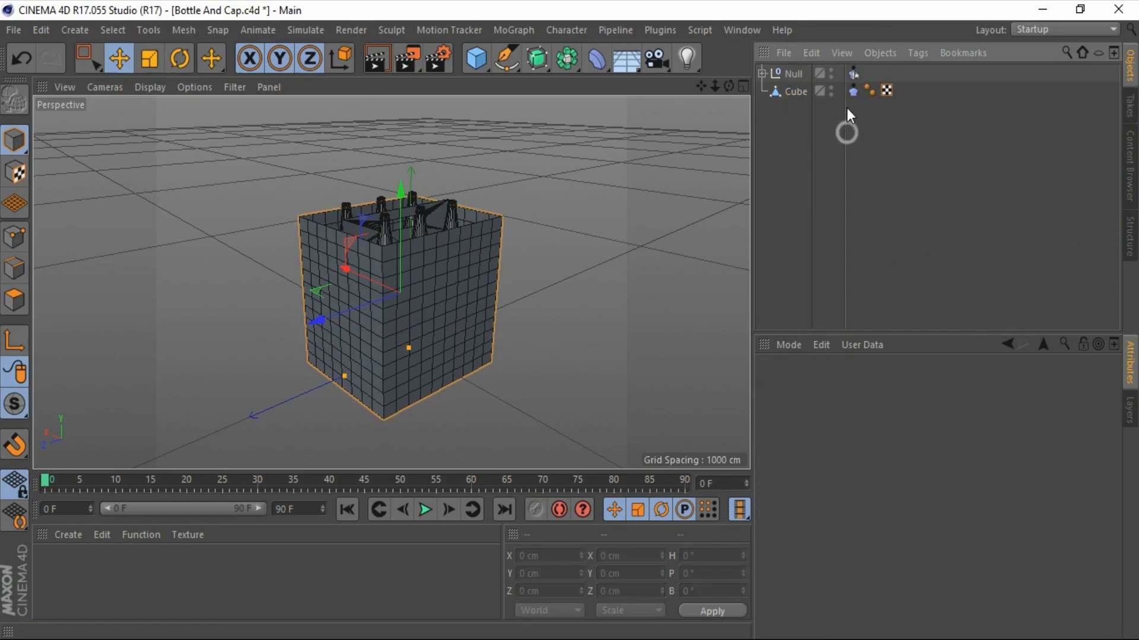
pyautogui.click(851, 91)
pyautogui.click(881, 386)
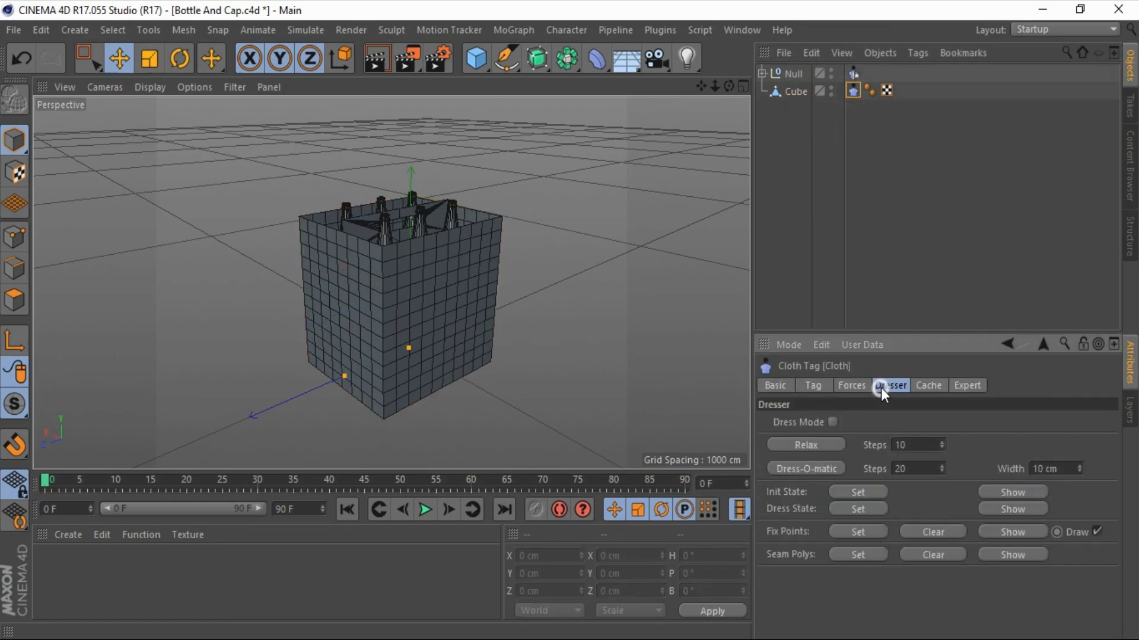
pyautogui.click(918, 424)
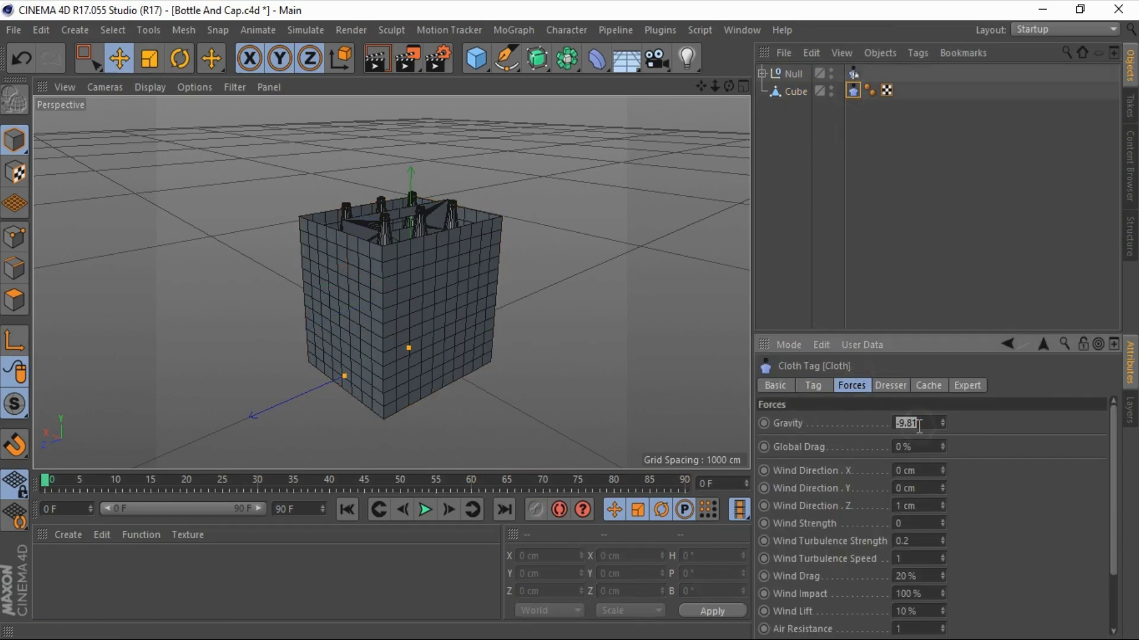
pyautogui.click(812, 386)
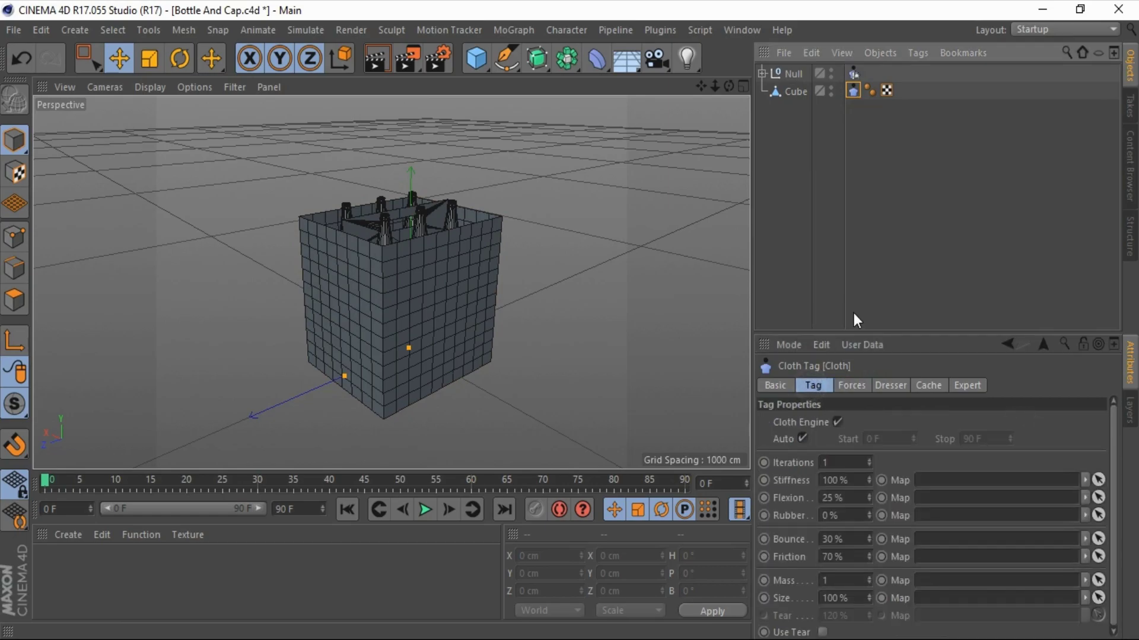
pyautogui.click(805, 439)
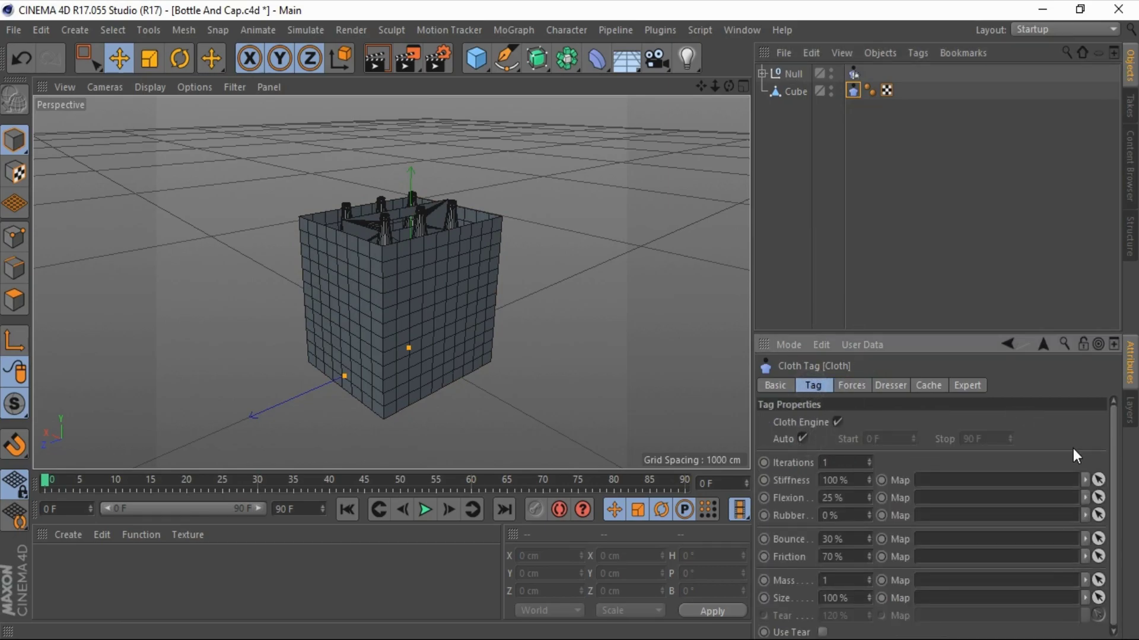
pyautogui.moveTo(1113, 440); pyautogui.dragTo(793, 446)
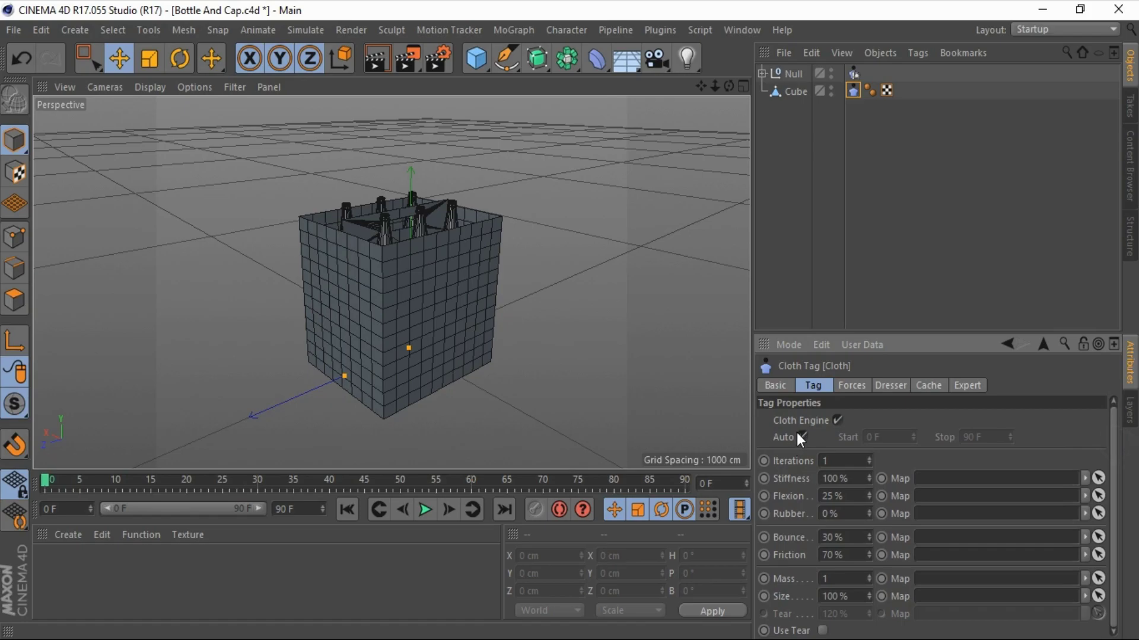
# Step: Set the cloth Rubber to 100% and Size to 75%, then play the simulation
pyautogui.doubleClick(845, 510)
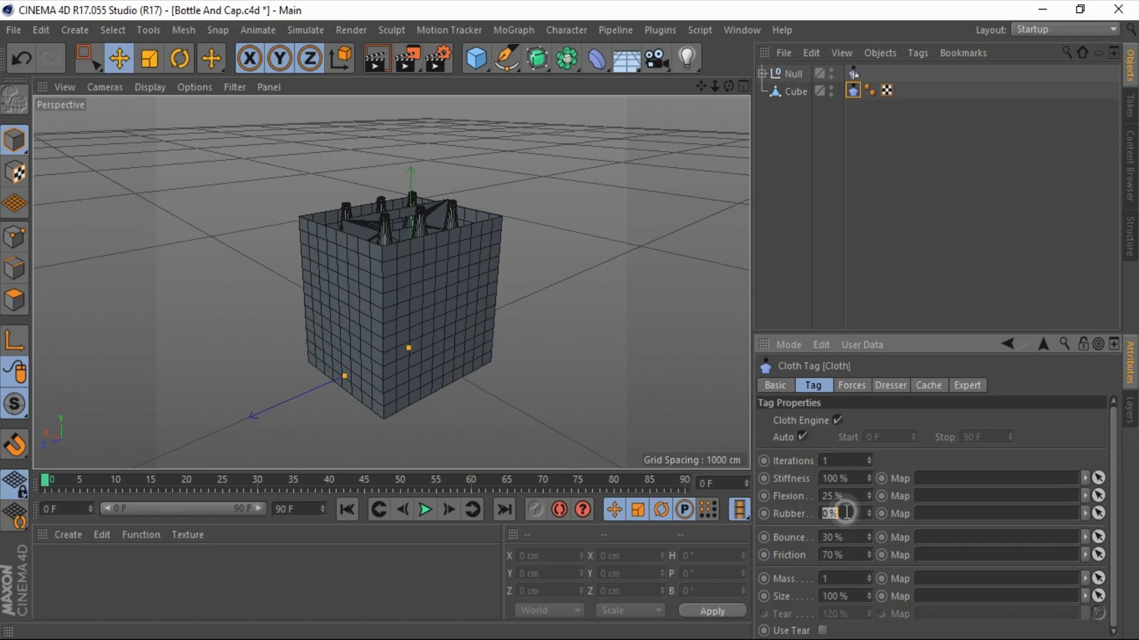
pyautogui.write('100')
pyautogui.doubleClick(846, 594)
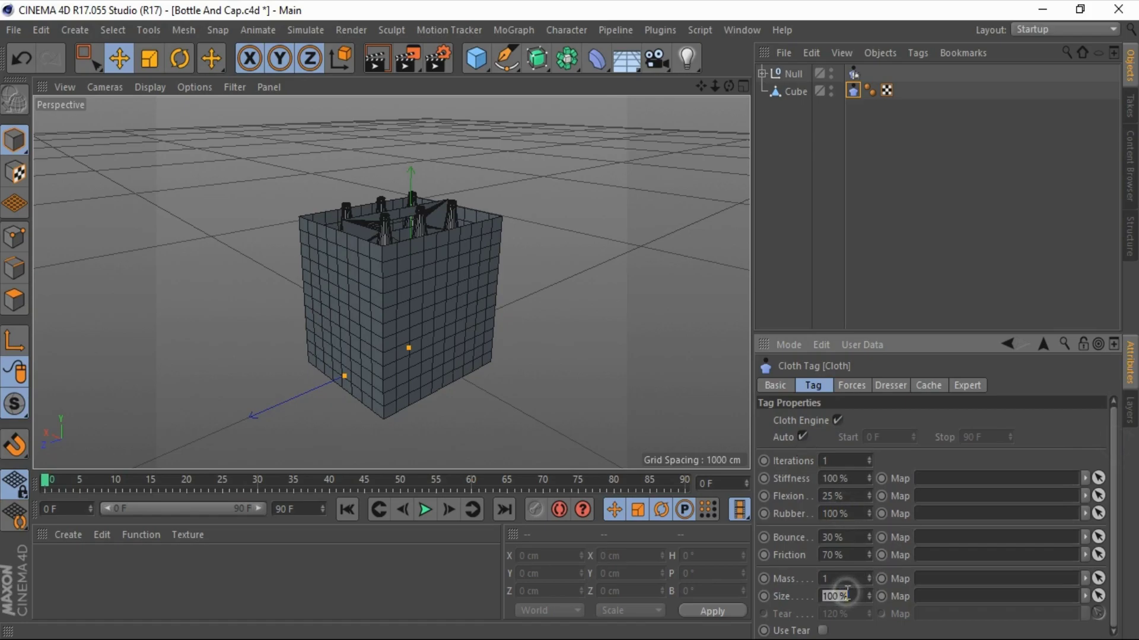
pyautogui.write('75')
pyautogui.click(916, 457)
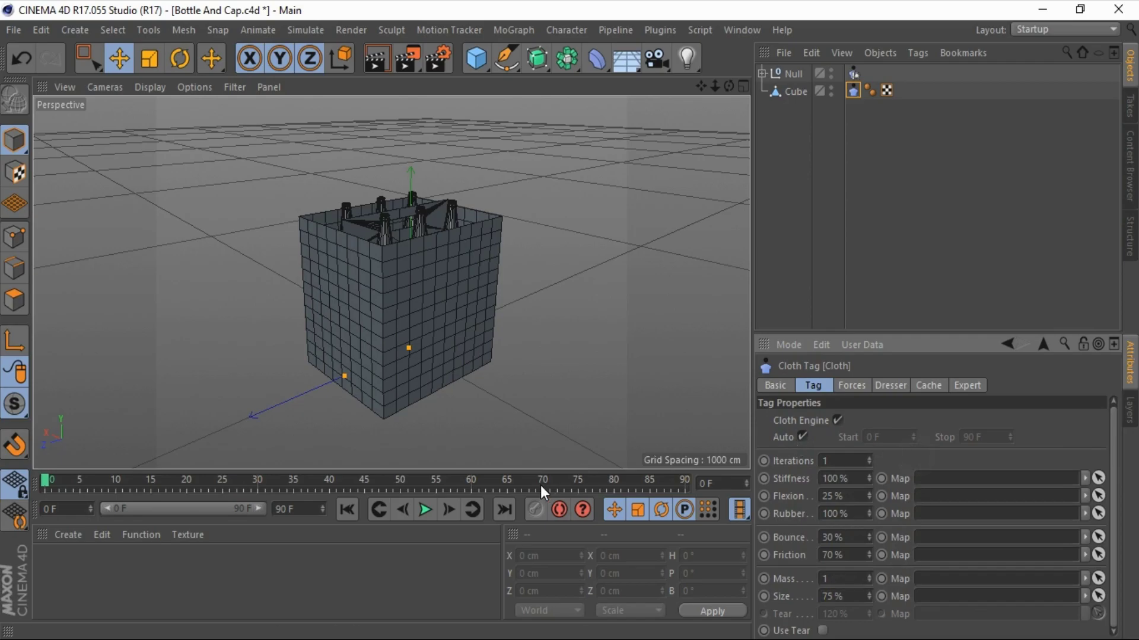
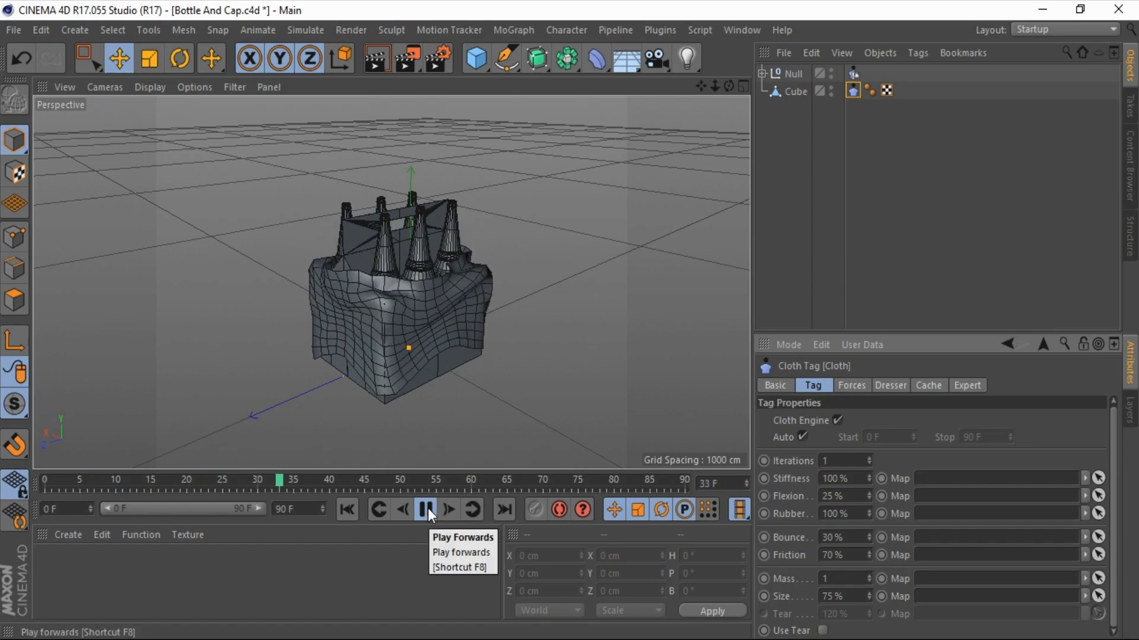
# Step: Stop and rewind playback, then add an Attractor raised above the cube
pyautogui.click(425, 509)
pyautogui.click(348, 510)
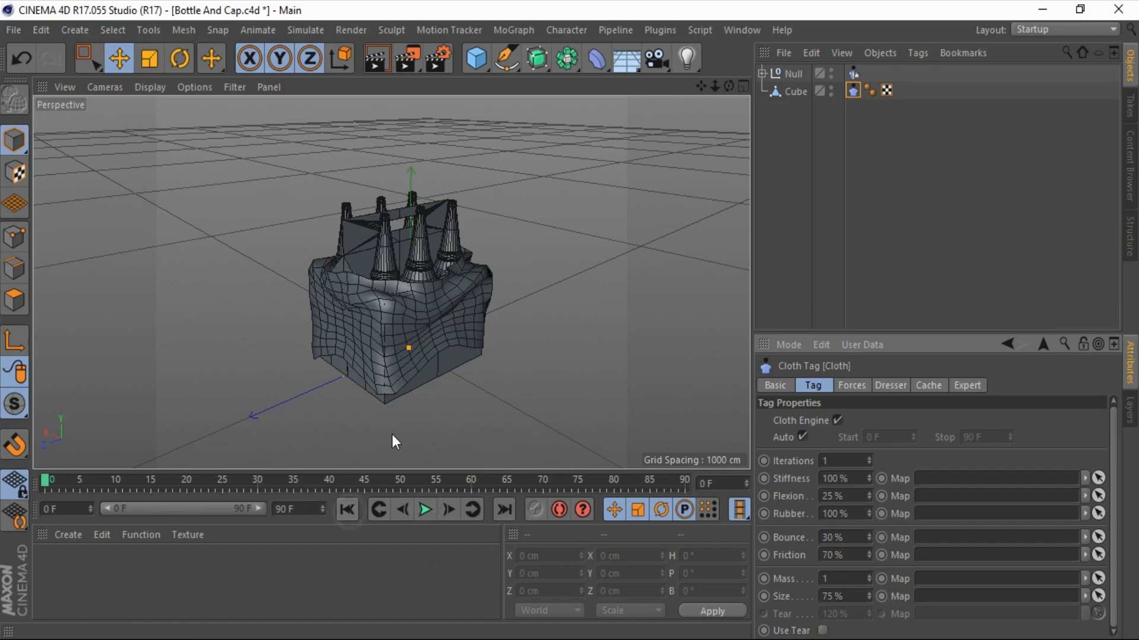
pyautogui.click(259, 30)
pyautogui.moveTo(305, 30)
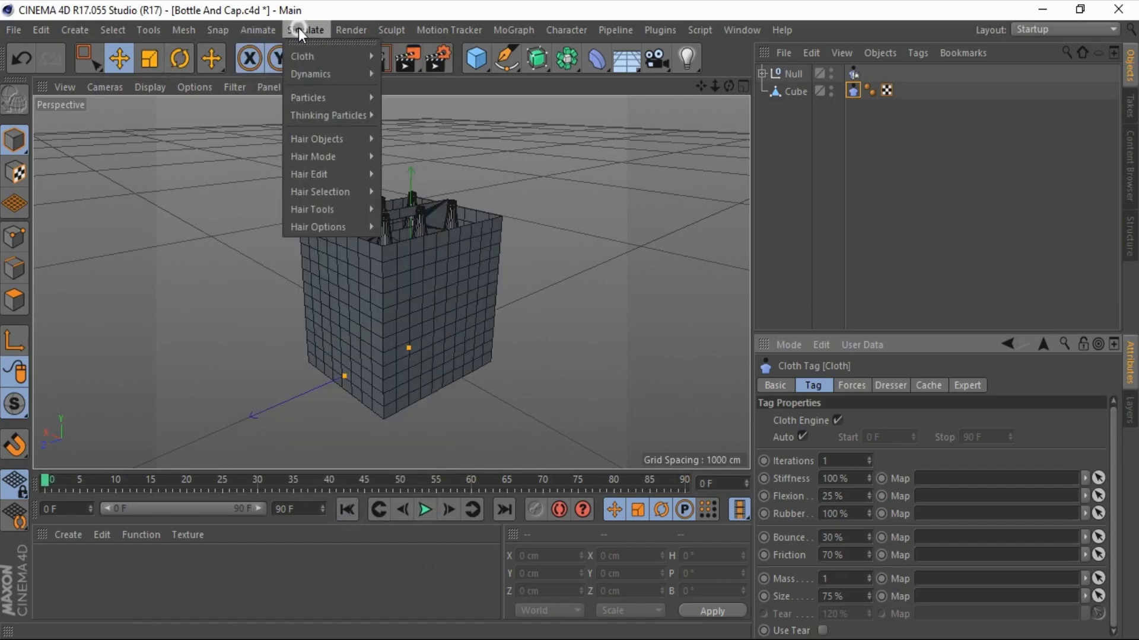
pyautogui.click(396, 126)
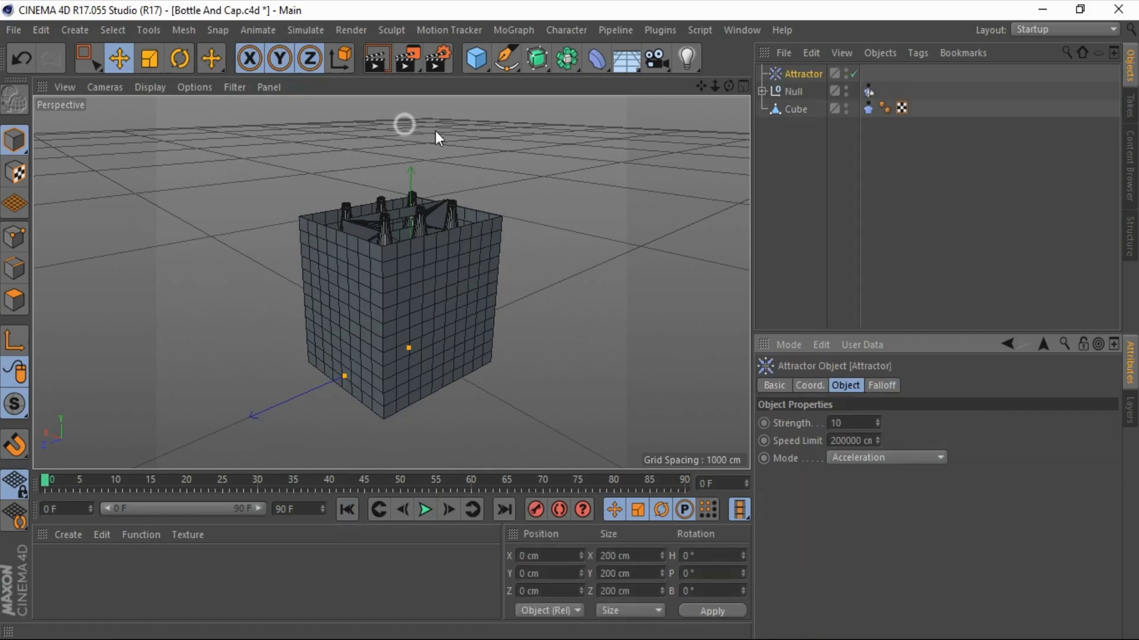
pyautogui.moveTo(403, 265); pyautogui.dragTo(399, 176)
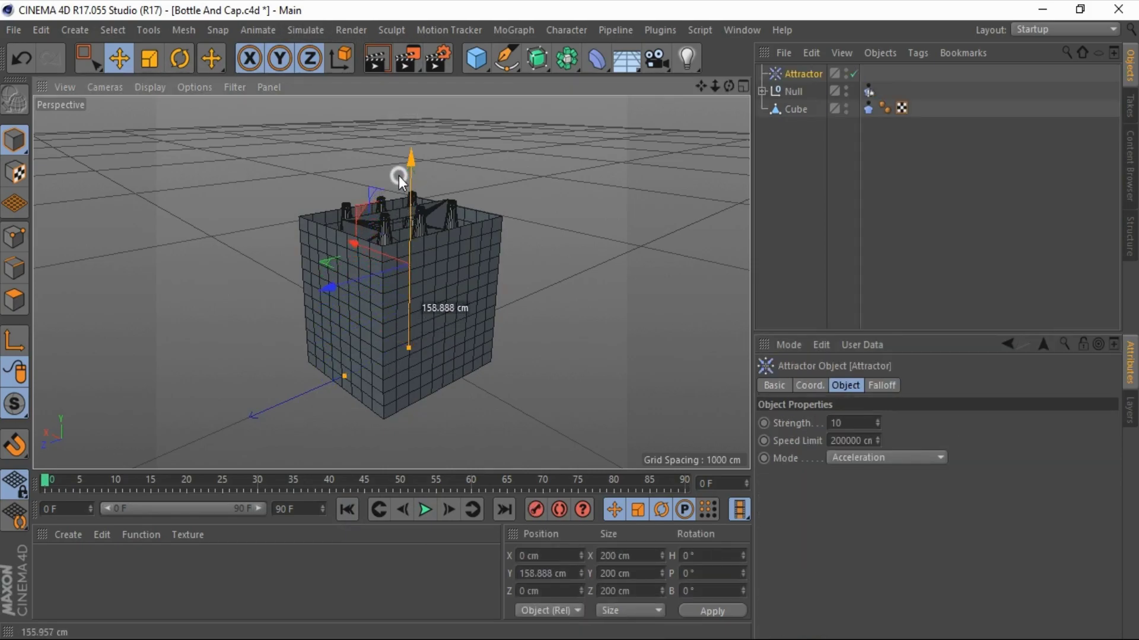
# Step: Add the Attractor to the Cube's cloth tag Expert Include list
pyautogui.click(867, 107)
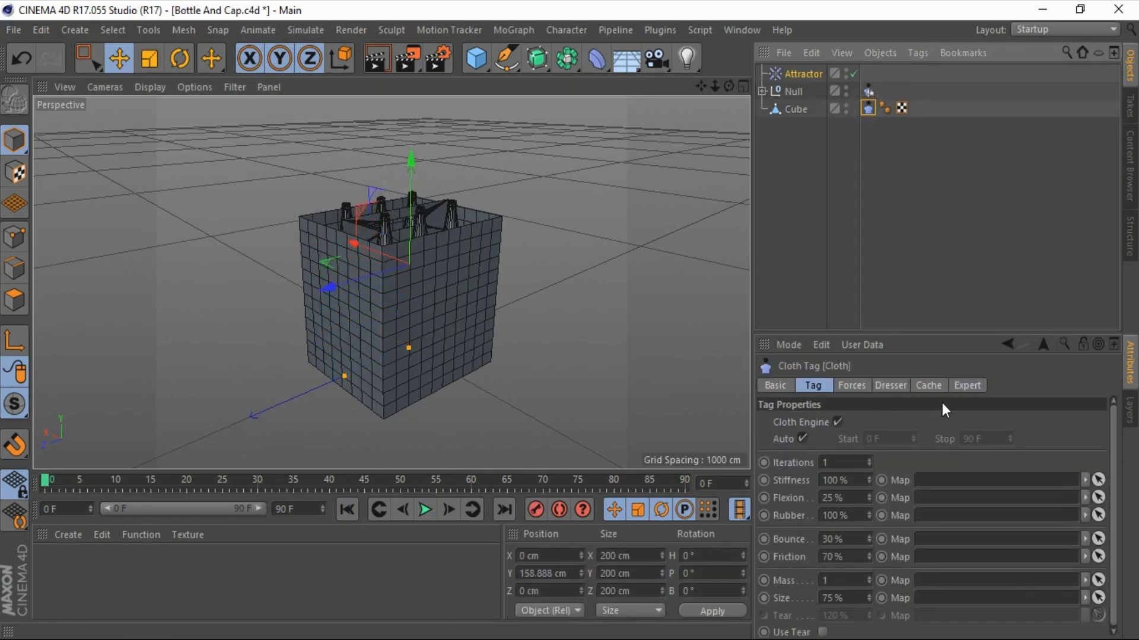
pyautogui.click(930, 386)
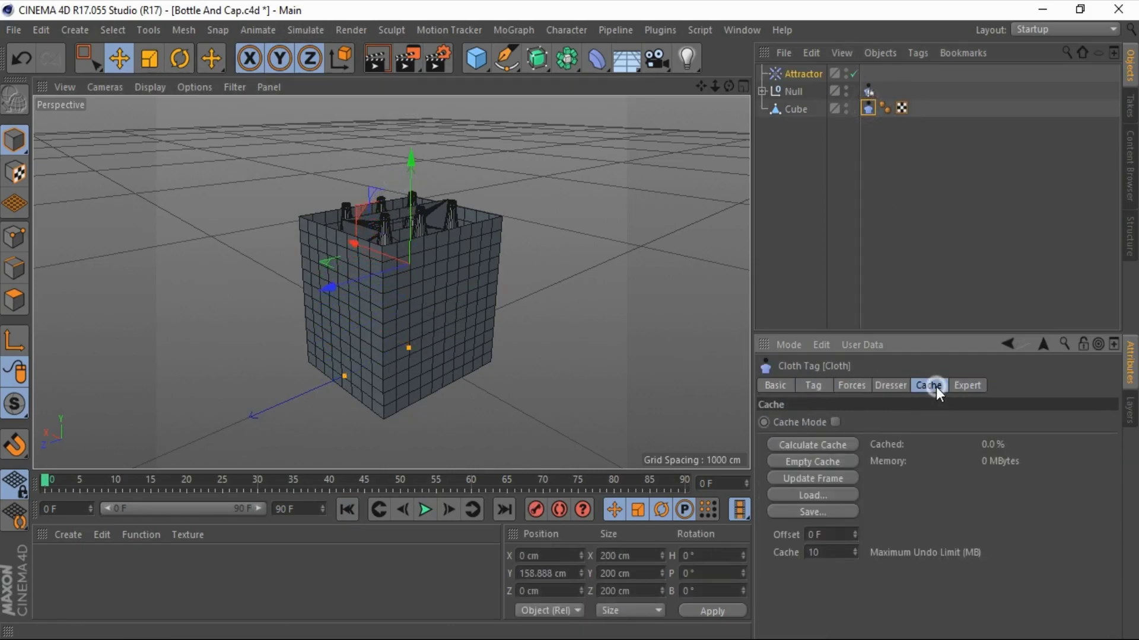
pyautogui.moveTo(797, 74); pyautogui.dragTo(863, 525)
# Step: Set the Attractor's strength to 200 and its mode to Force
pyautogui.click(798, 74)
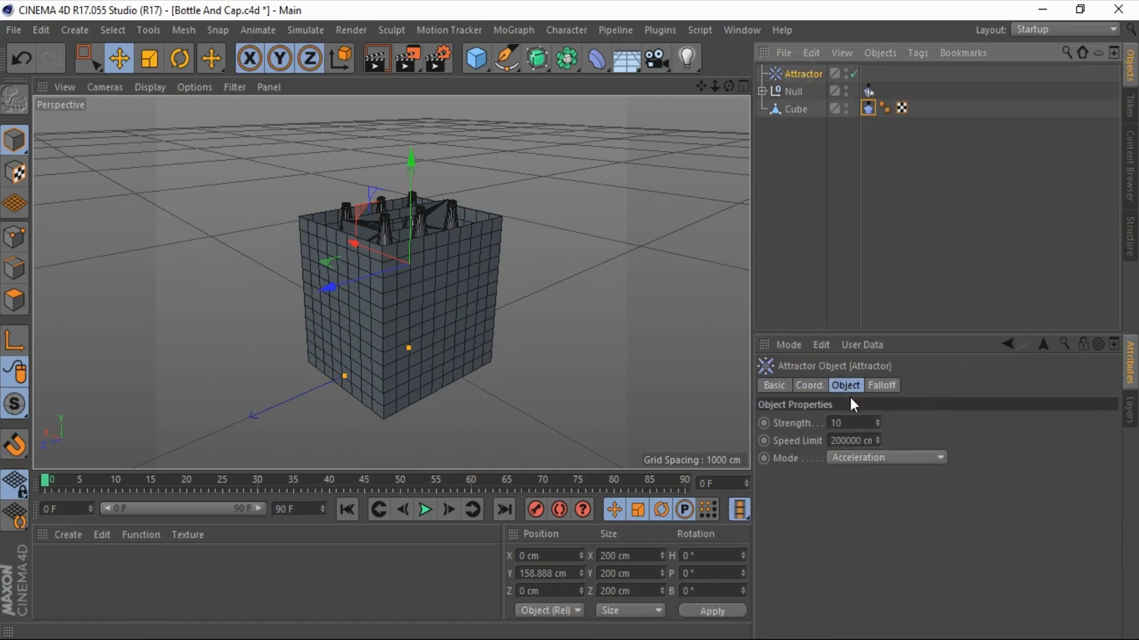
pyautogui.doubleClick(850, 421)
pyautogui.write('0')
pyautogui.click(892, 458)
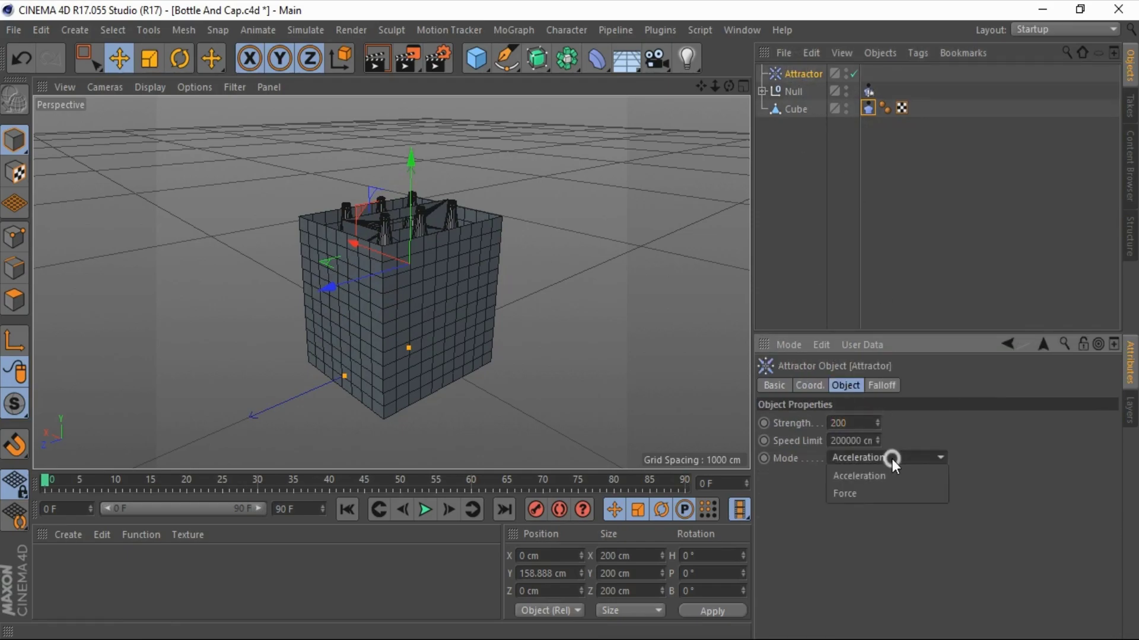
pyautogui.click(863, 492)
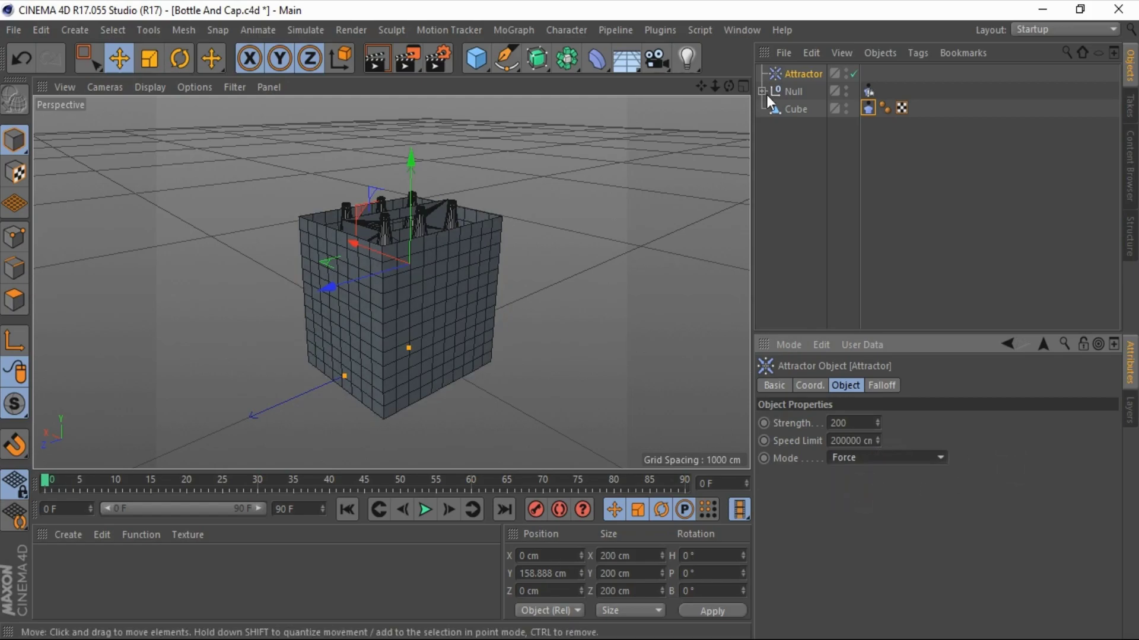
pyautogui.click(867, 108)
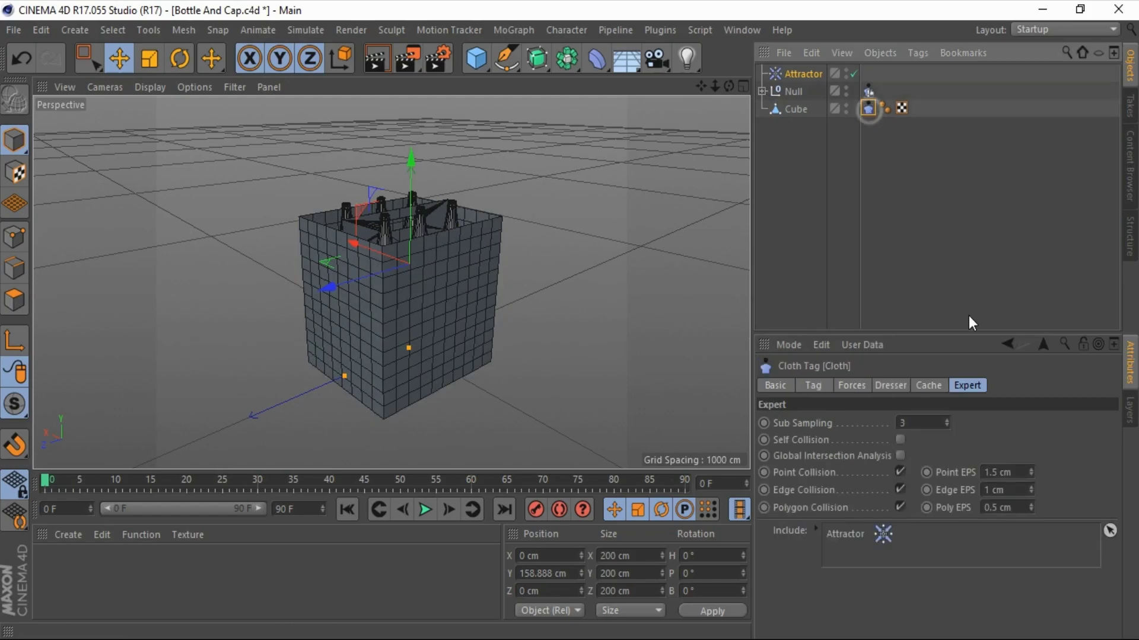
pyautogui.click(940, 386)
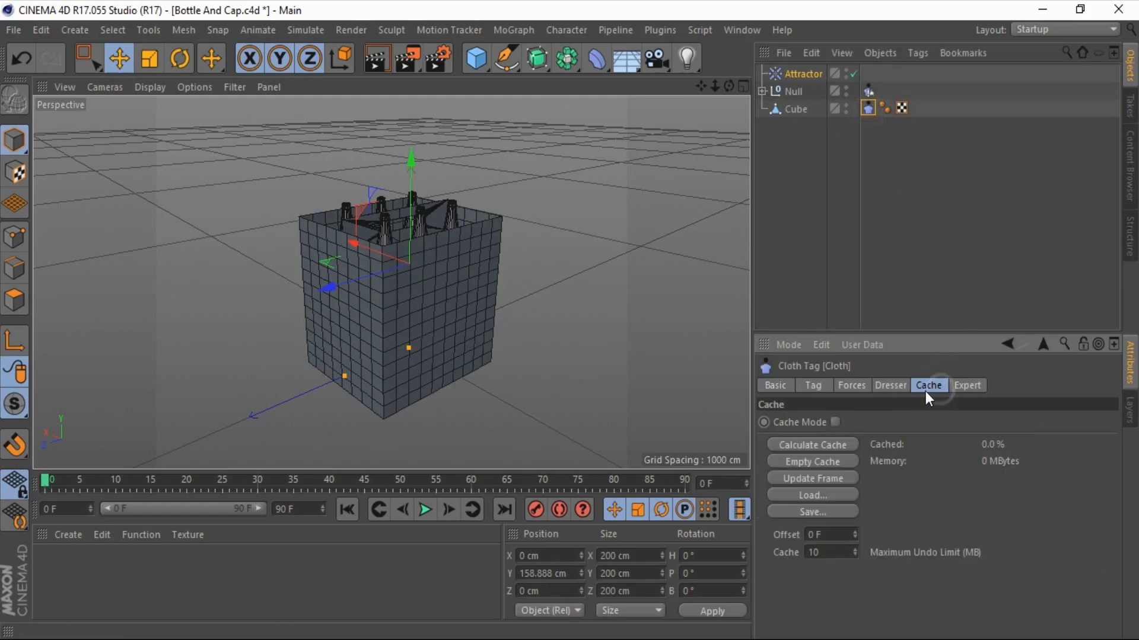
# Step: Calculate the cloth cache, preview the cube pinching around the bottles, then rewind to frame 0
pyautogui.click(829, 444)
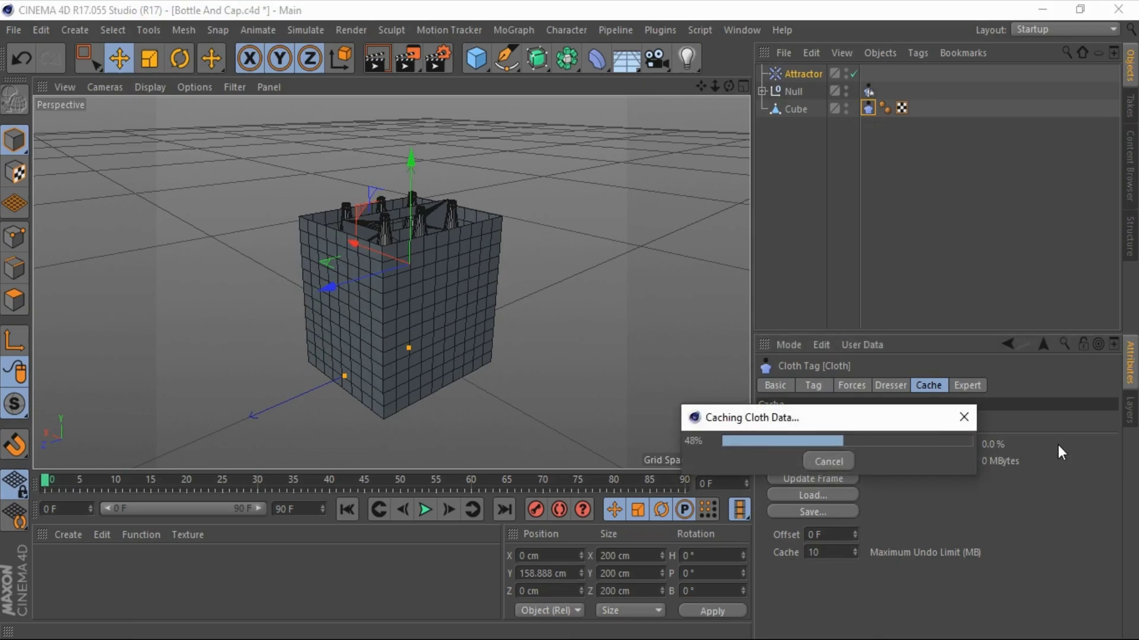
pyautogui.click(967, 386)
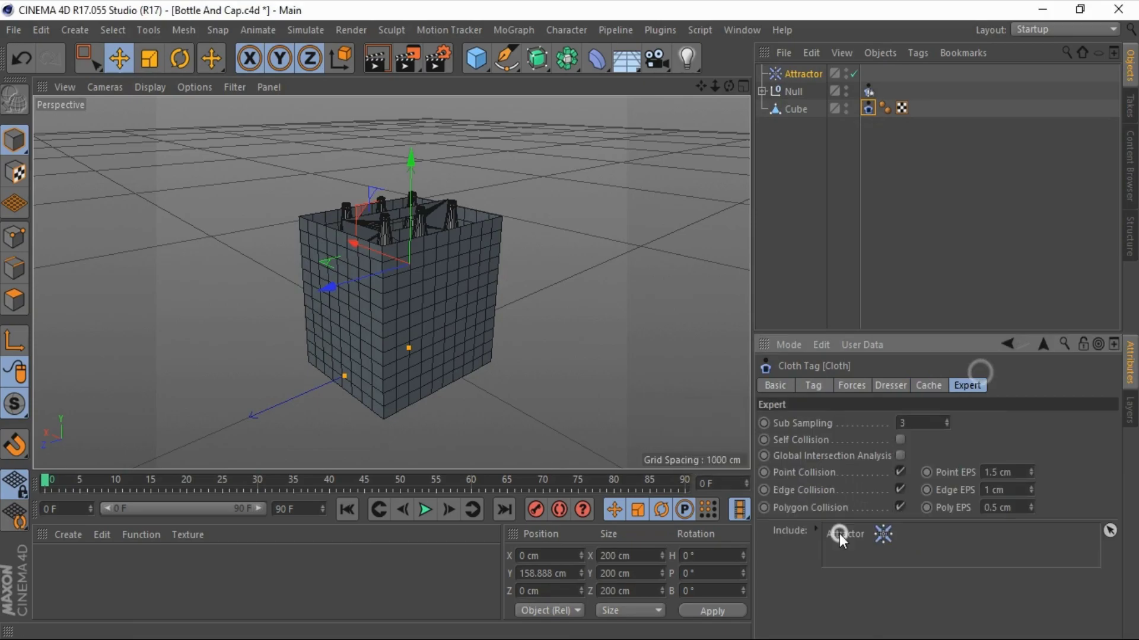
pyautogui.click(426, 511)
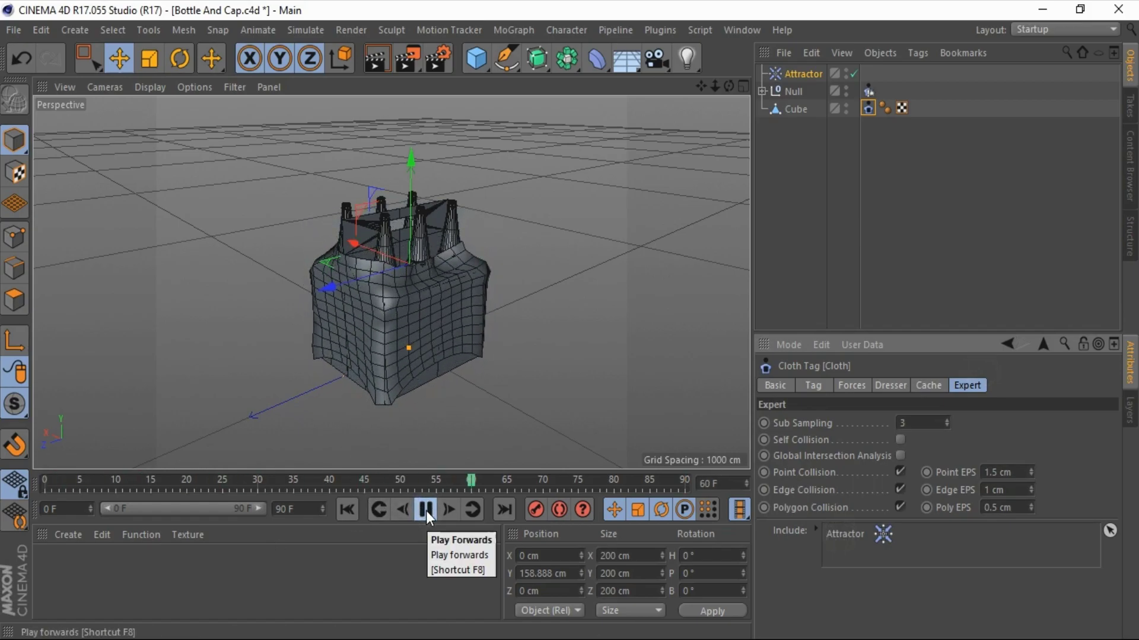
pyautogui.click(426, 511)
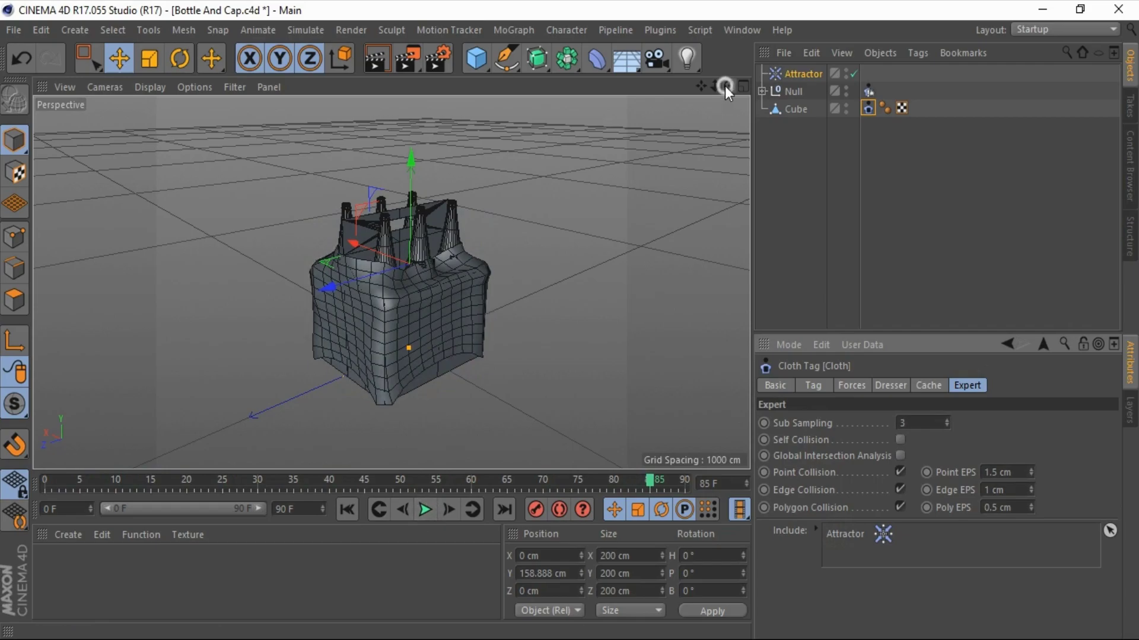
pyautogui.moveTo(727, 86); pyautogui.dragTo(569, 321)
pyautogui.click(348, 510)
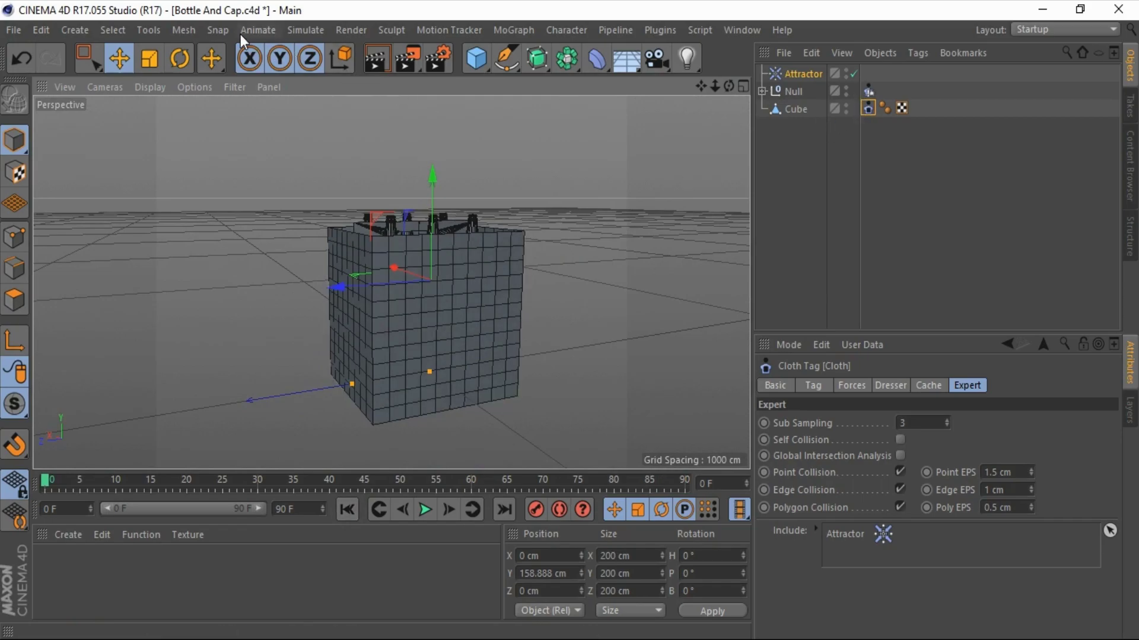
# Step: Parent the Cube under a new Cloth Surface with 2 cm thickness, moving its cloth tag last
pyautogui.click(309, 28)
pyautogui.click(400, 61)
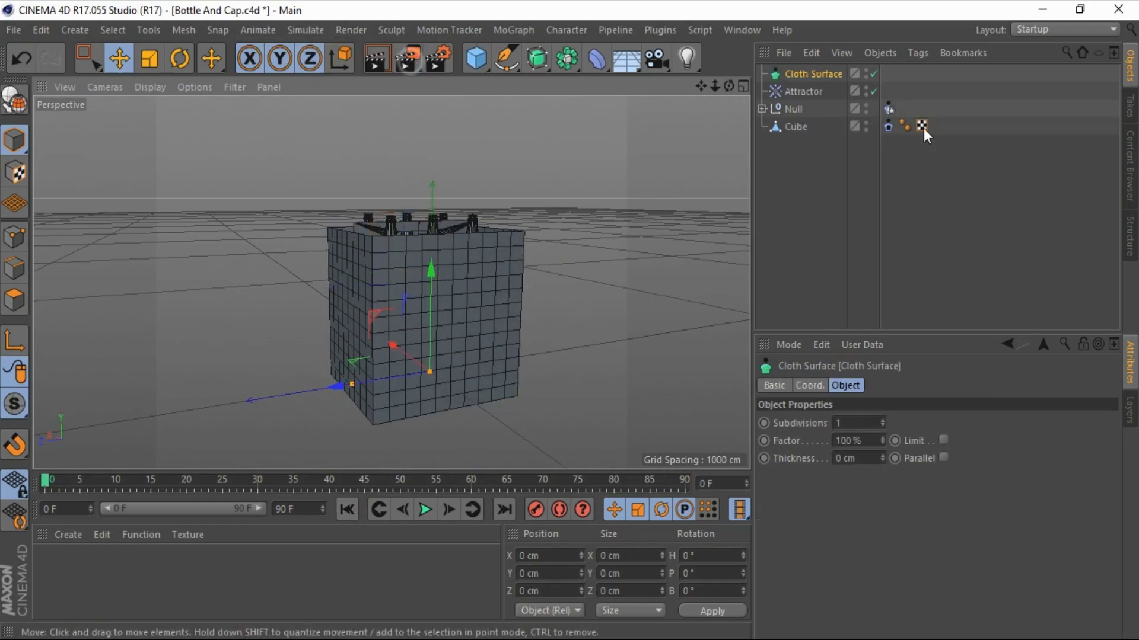
pyautogui.moveTo(795, 126); pyautogui.dragTo(802, 74)
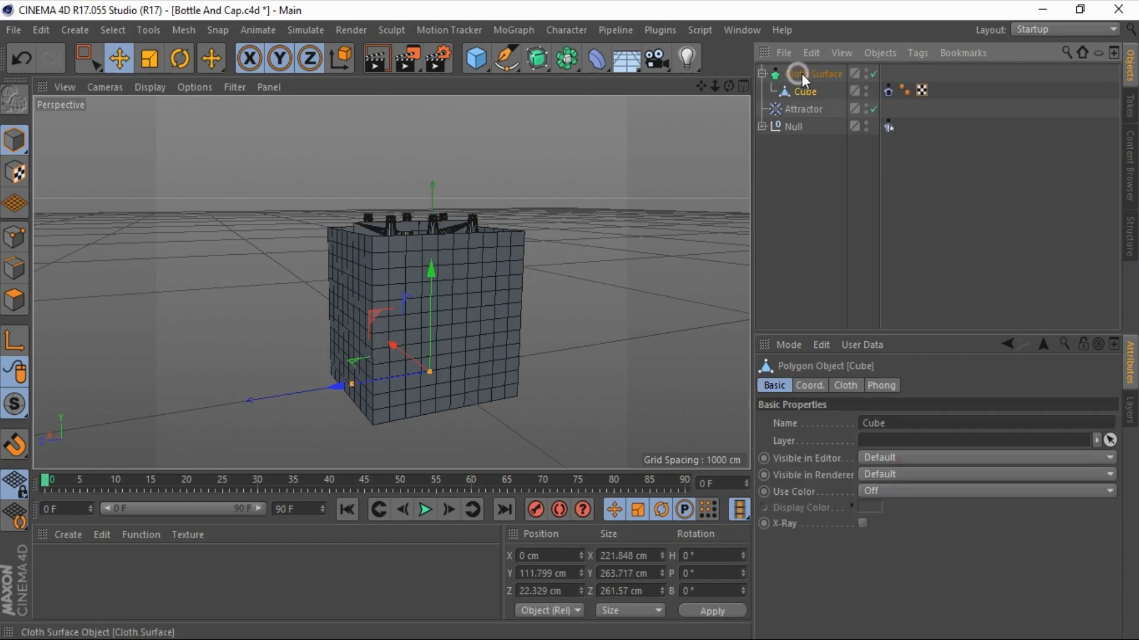
pyautogui.click(856, 459)
pyautogui.write('2')
pyautogui.press('Return')
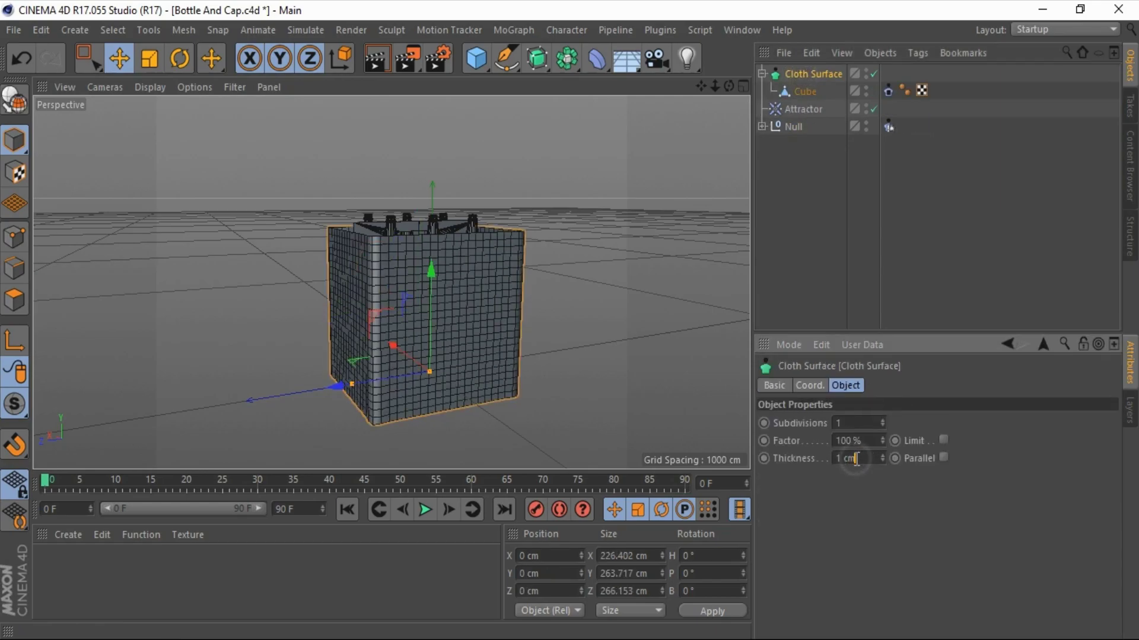
pyautogui.click(828, 261)
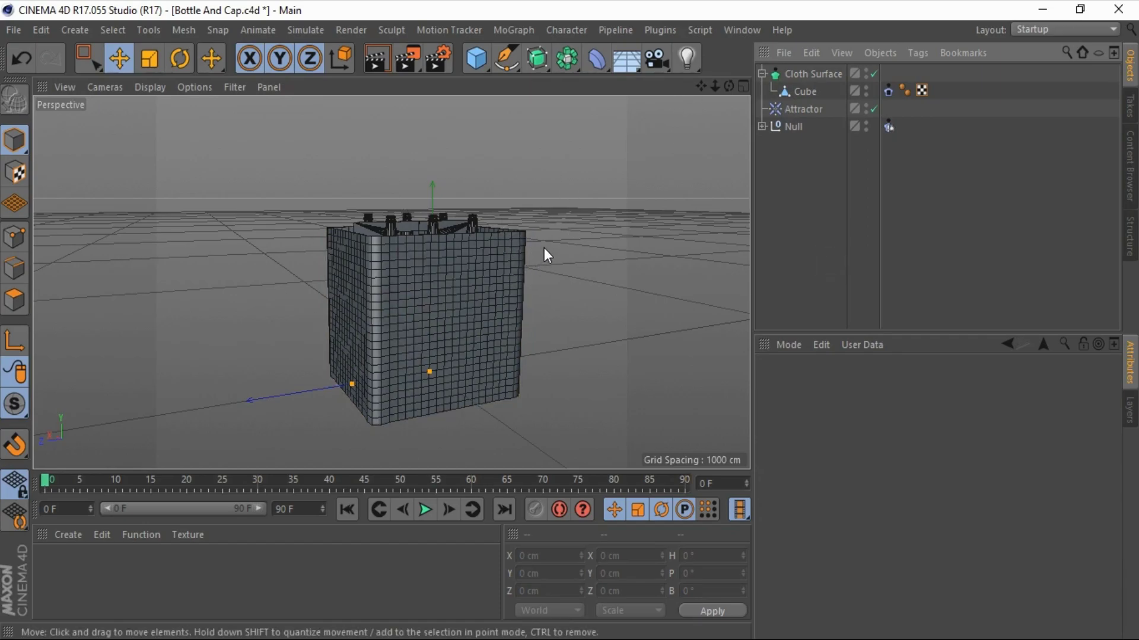
pyautogui.moveTo(887, 90); pyautogui.dragTo(921, 92)
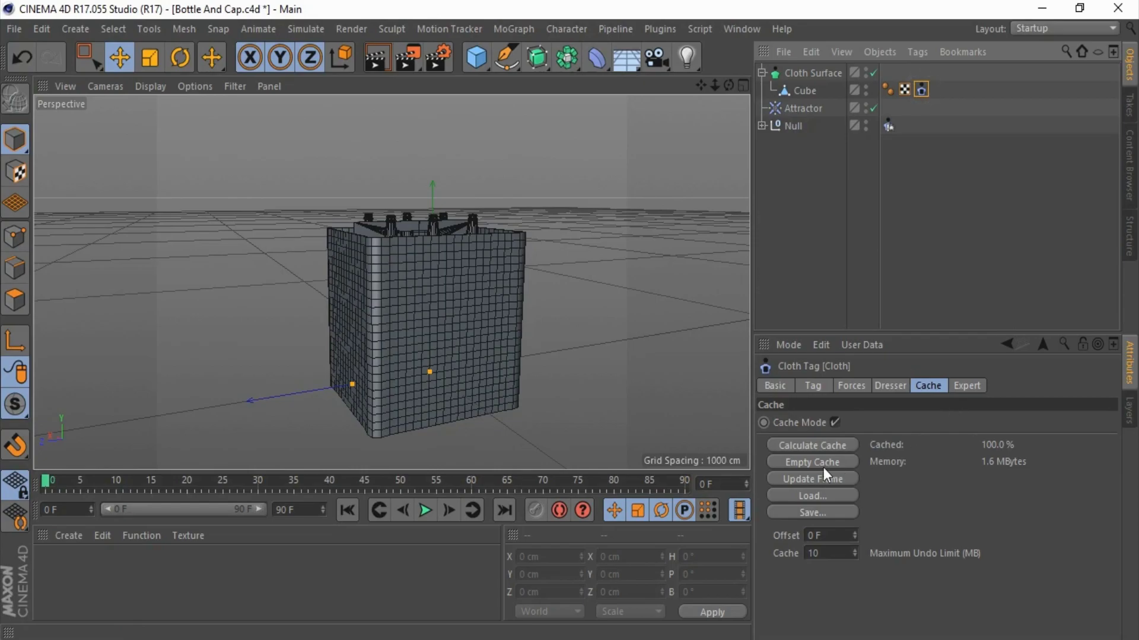
# Step: Empty the cloth cache and switch off Auto so the simulation starts at frame 30
pyautogui.click(819, 463)
pyautogui.click(854, 386)
pyautogui.click(819, 386)
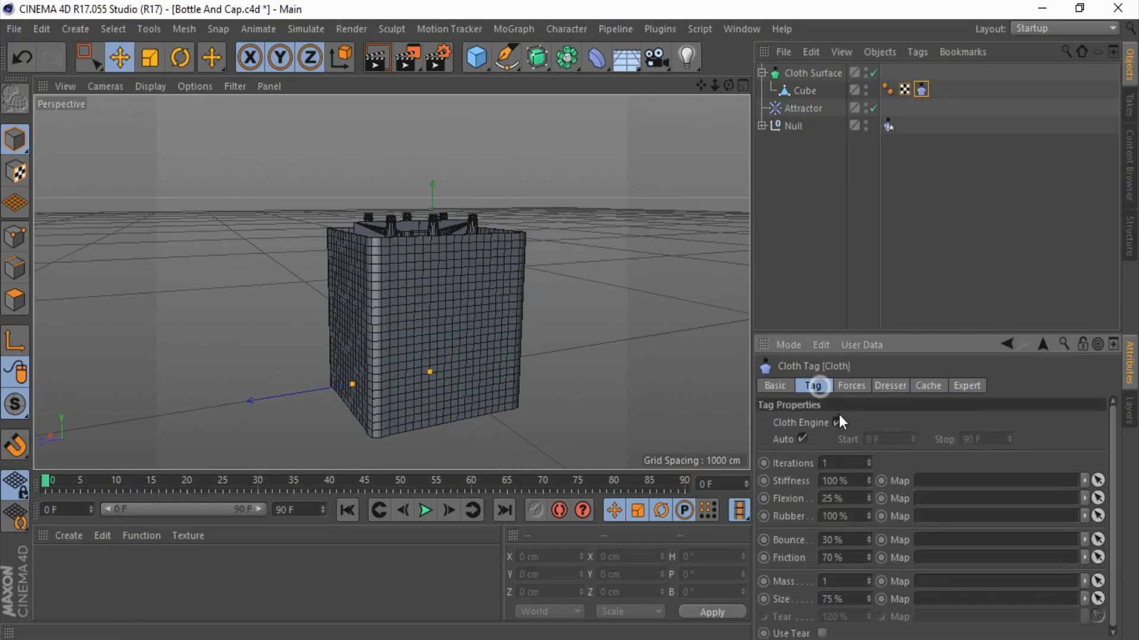
pyautogui.click(802, 439)
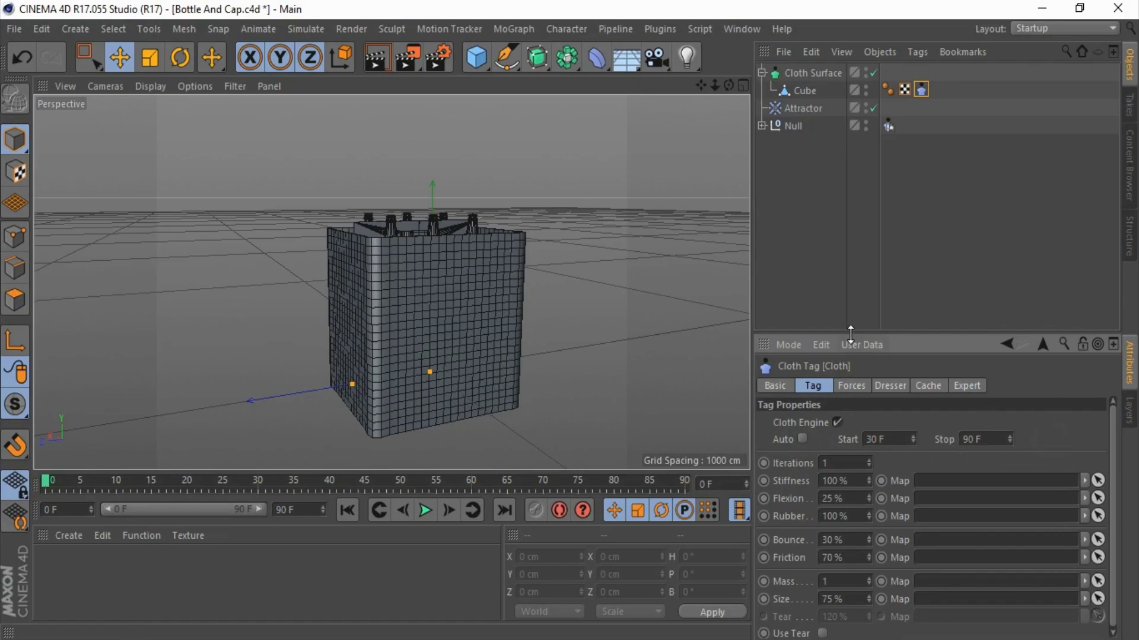
# Step: Recalculate the cloth cache, play it back, and check frame 38 before returning to frame 0
pyautogui.click(928, 386)
pyautogui.click(807, 449)
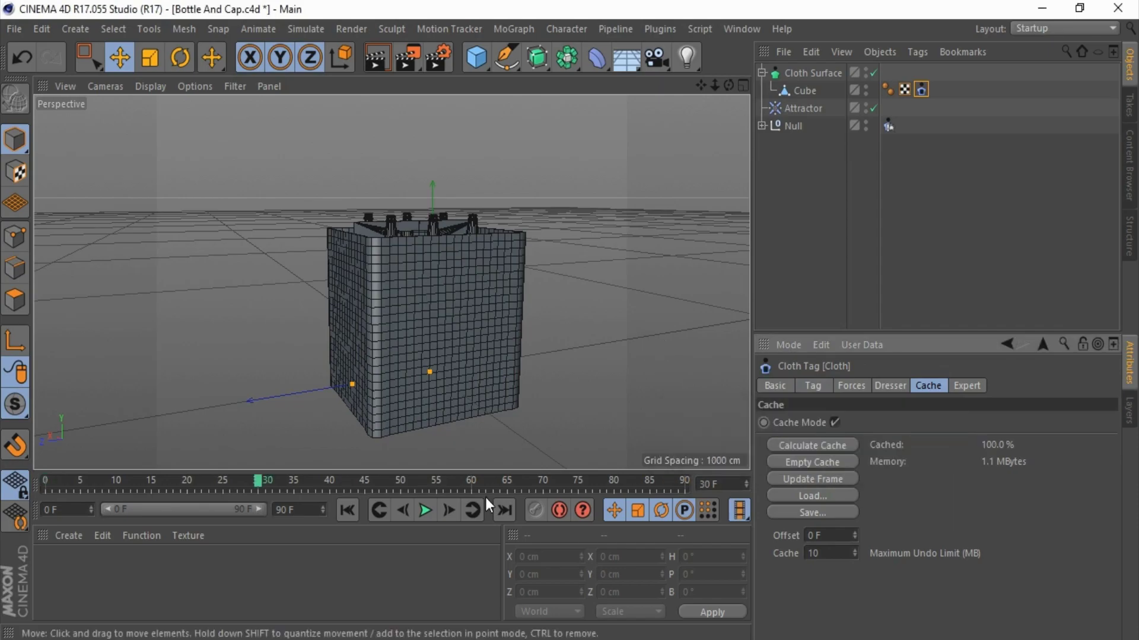
pyautogui.click(425, 510)
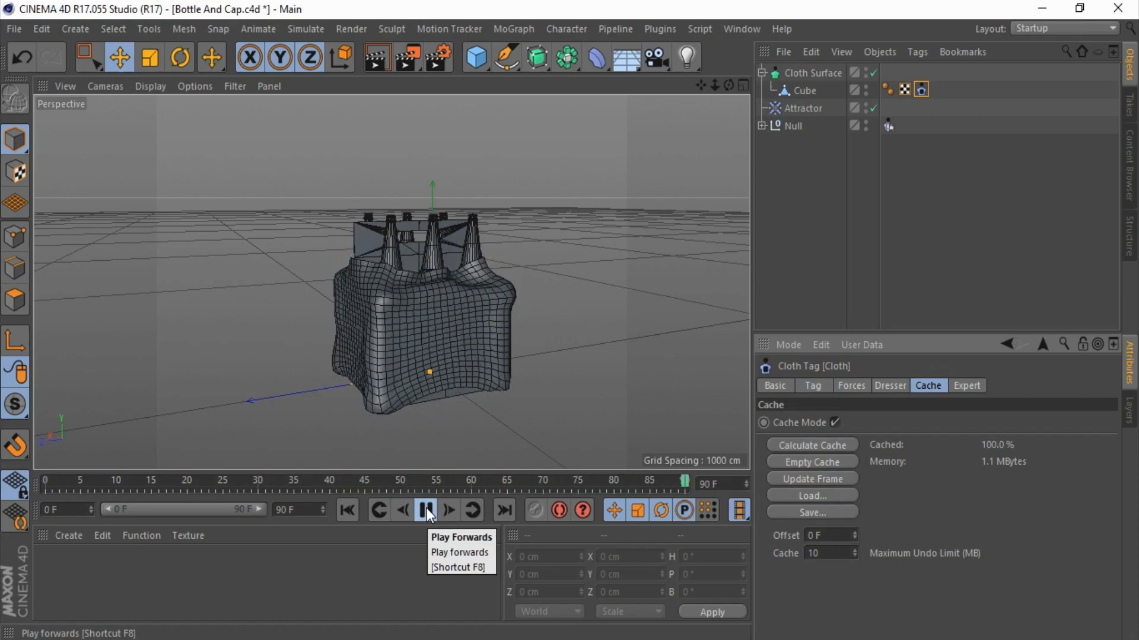
pyautogui.click(426, 508)
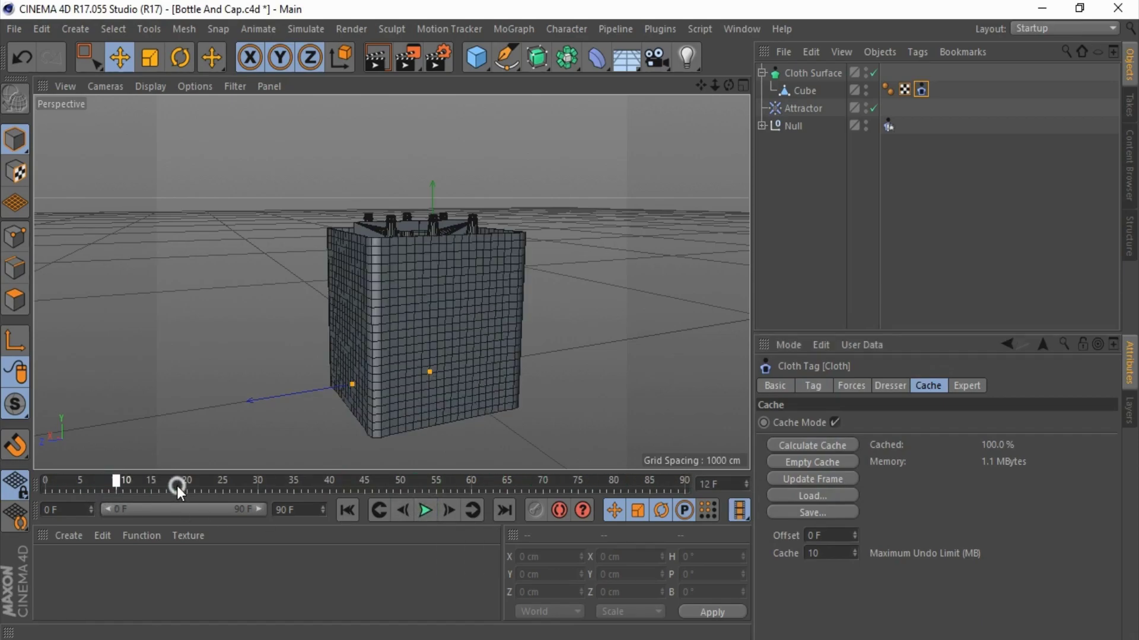
pyautogui.click(315, 486)
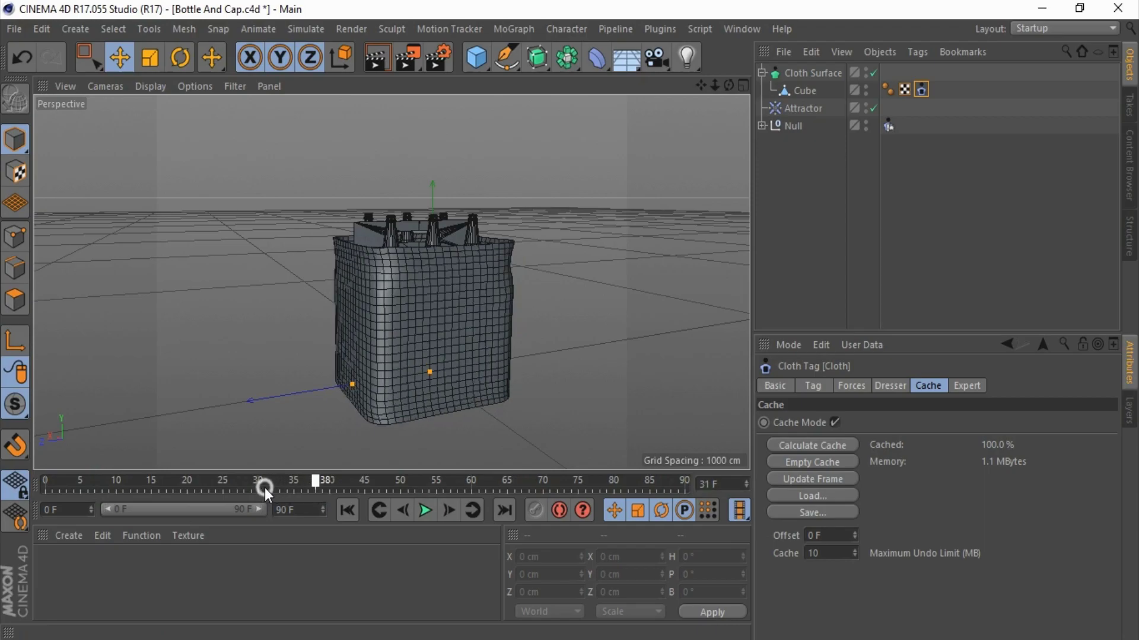
pyautogui.moveTo(265, 488); pyautogui.dragTo(61, 478)
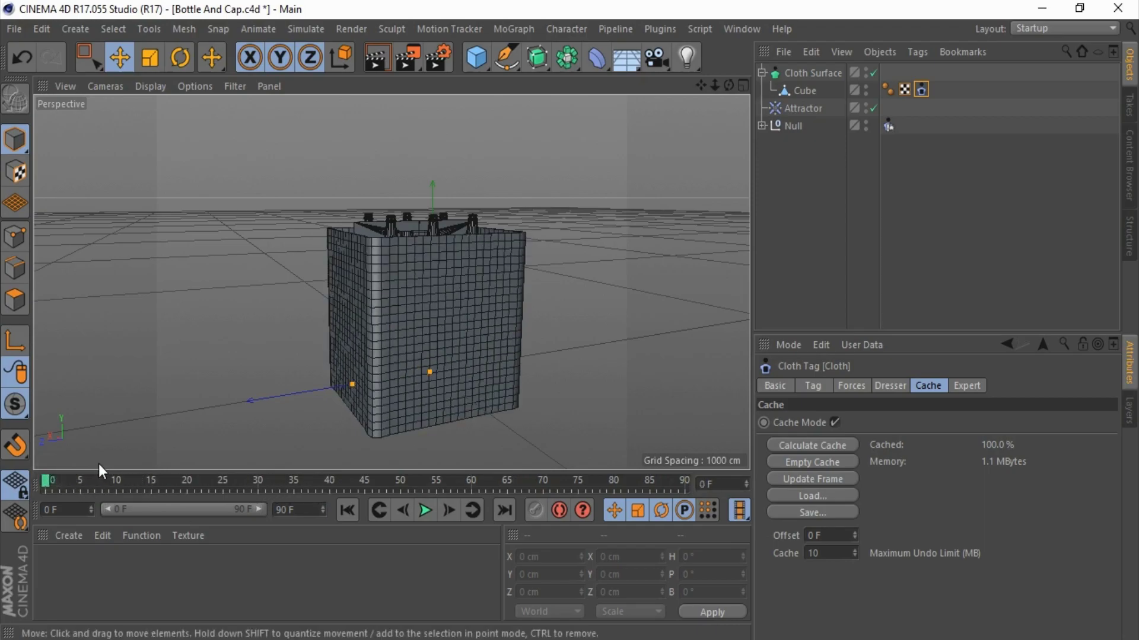
pyautogui.moveTo(476, 57); pyautogui.dragTo(527, 92)
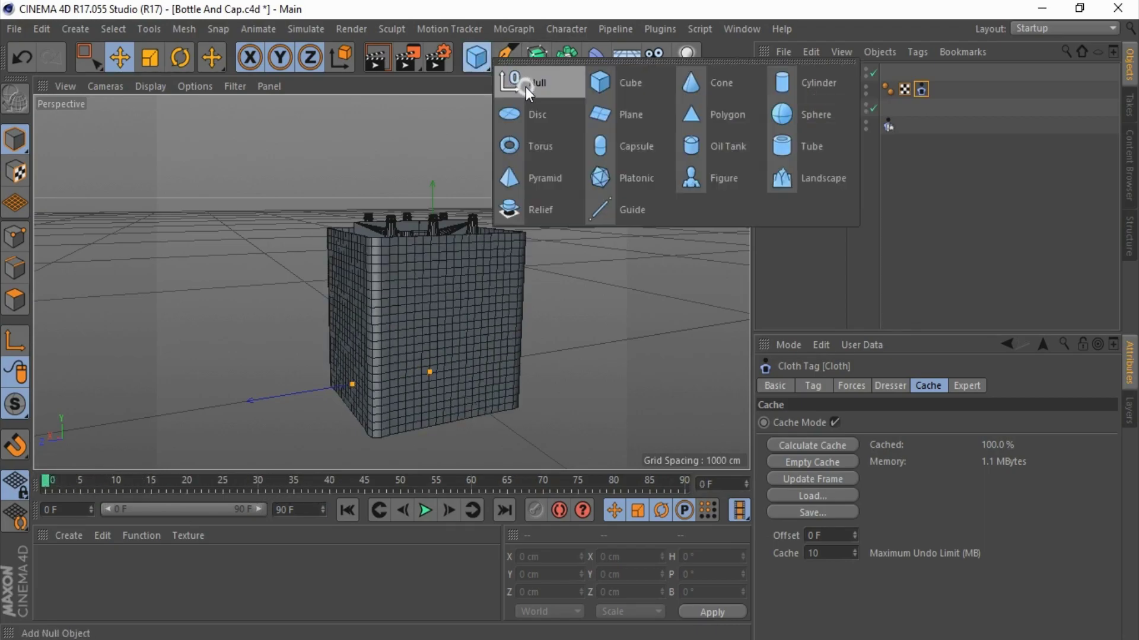
# Step: Add a new null object and name it Plastic
pyautogui.click(526, 89)
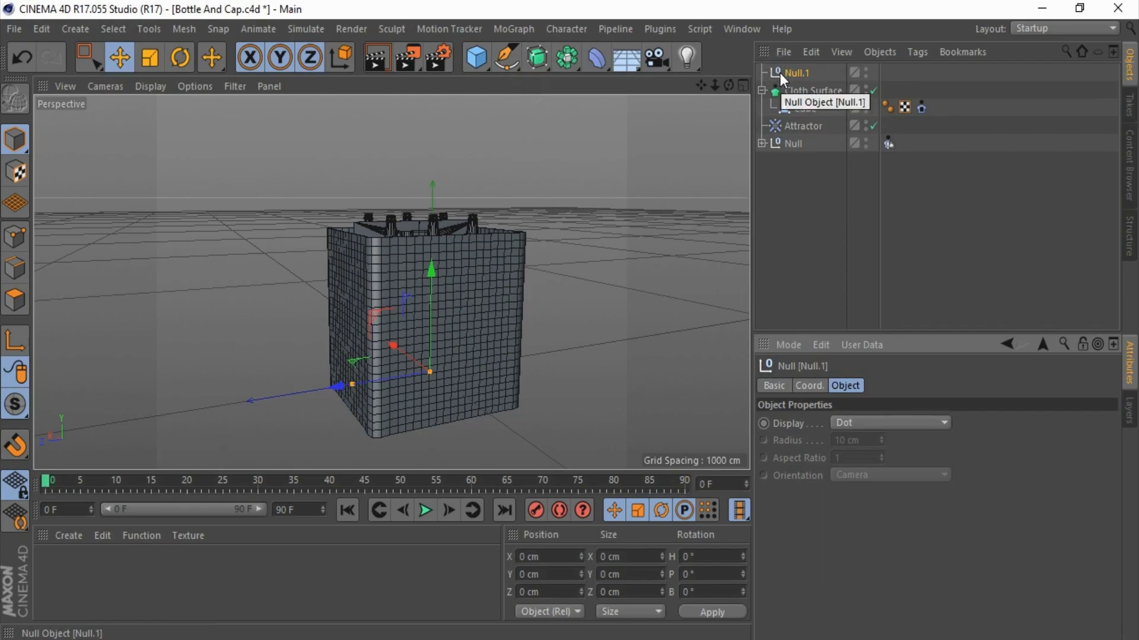
pyautogui.doubleClick(794, 73)
pyautogui.write('Plastic')
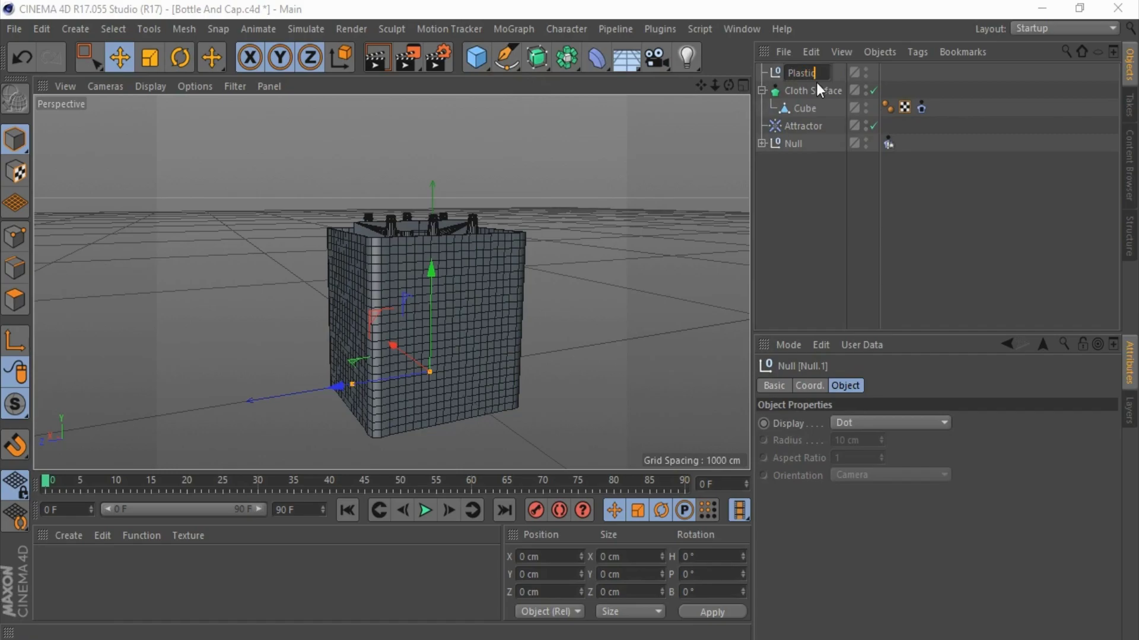
pyautogui.press('Return')
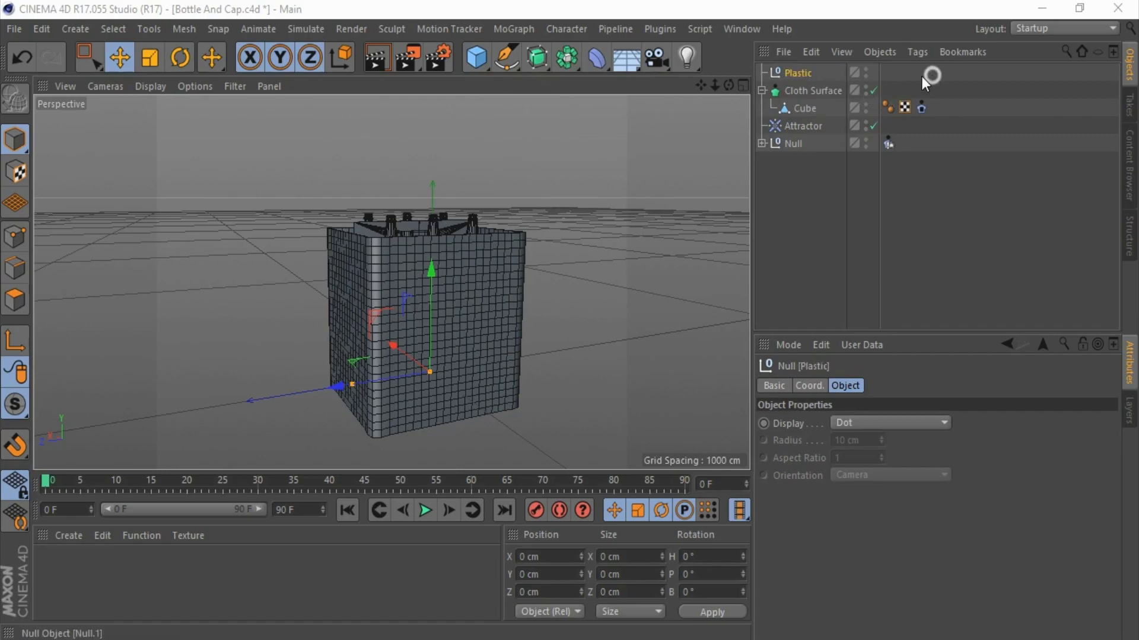
# Step: Move Cloth Surface and Attractor into the Plastic null and collapse the groups
pyautogui.click(761, 90)
pyautogui.moveTo(884, 93)
pyautogui.mouseDown()
pyautogui.moveTo(786, 112)
pyautogui.moveTo(792, 73)
pyautogui.moveTo(793, 97)
pyautogui.mouseUp()
pyautogui.click(762, 72)
pyautogui.moveTo(788, 80)
pyautogui.mouseDown()
pyautogui.moveTo(794, 89)
pyautogui.moveTo(766, 91)
pyautogui.mouseUp()
pyautogui.click(762, 90)
pyautogui.click(798, 128)
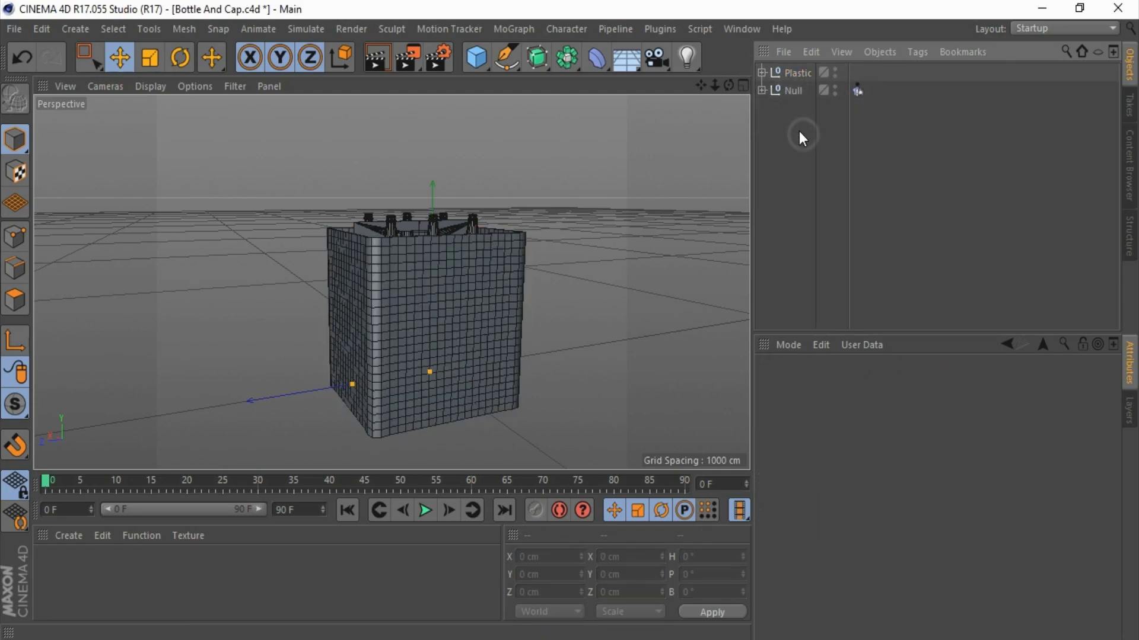
# Step: Add a new null object named Animate
pyautogui.click(476, 58)
pyautogui.click(537, 83)
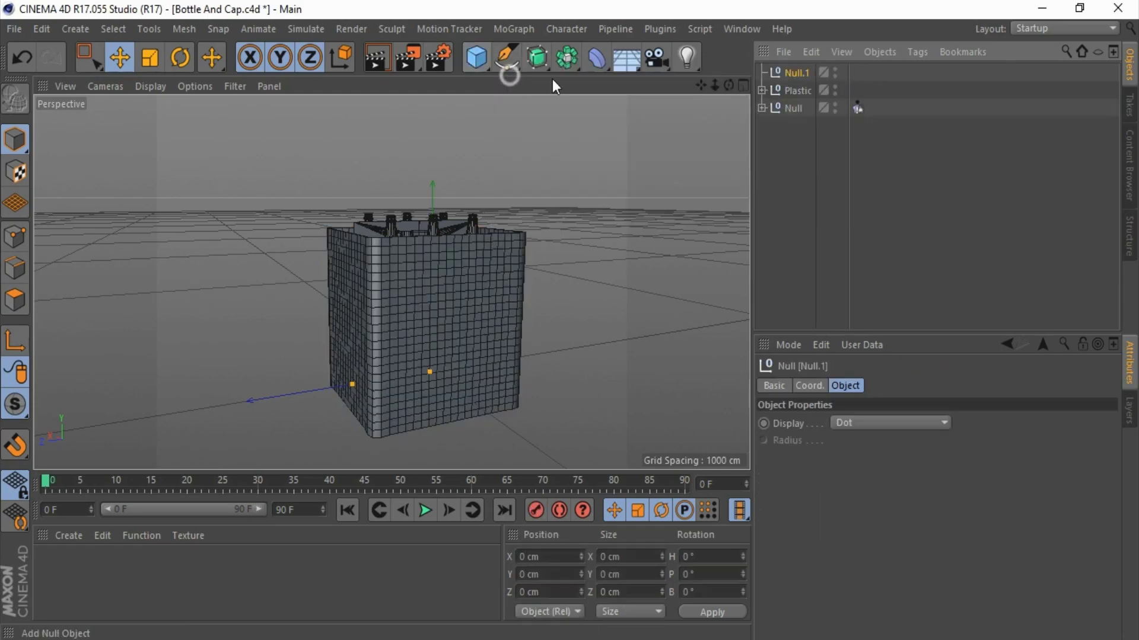
pyautogui.doubleClick(791, 74)
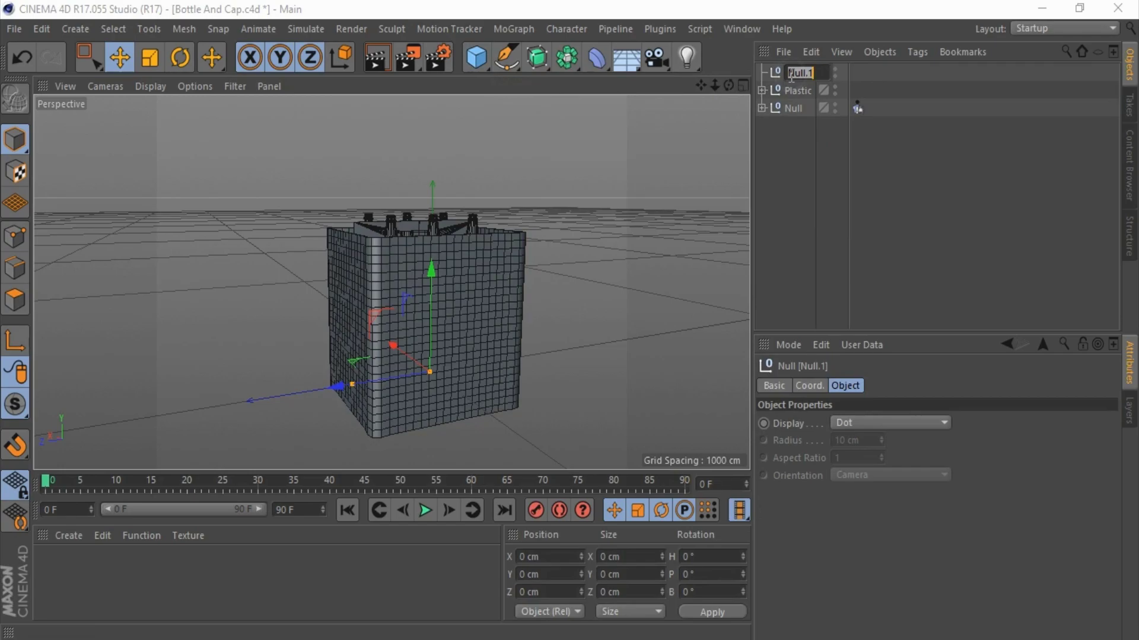
pyautogui.write('Animate')
pyautogui.click(793, 161)
# Step: Move the Plastic and Null groups inside the Animate null
pyautogui.click(795, 109)
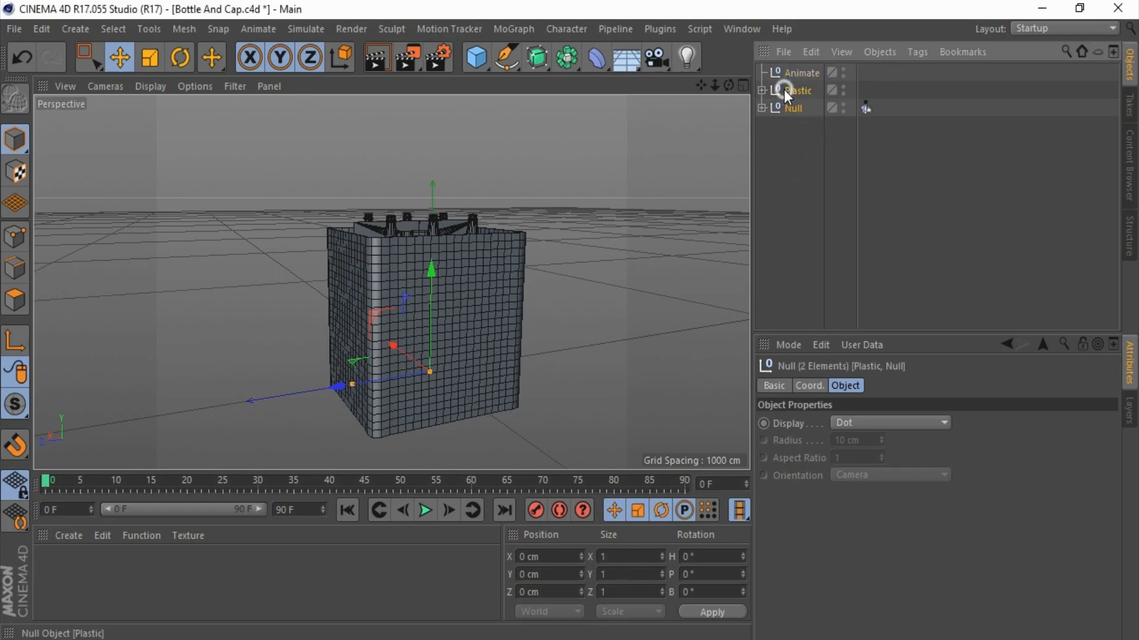
pyautogui.keyDown('ctrl'); pyautogui.click(784, 90); pyautogui.keyUp('ctrl')
pyautogui.moveTo(784, 90); pyautogui.dragTo(794, 74)
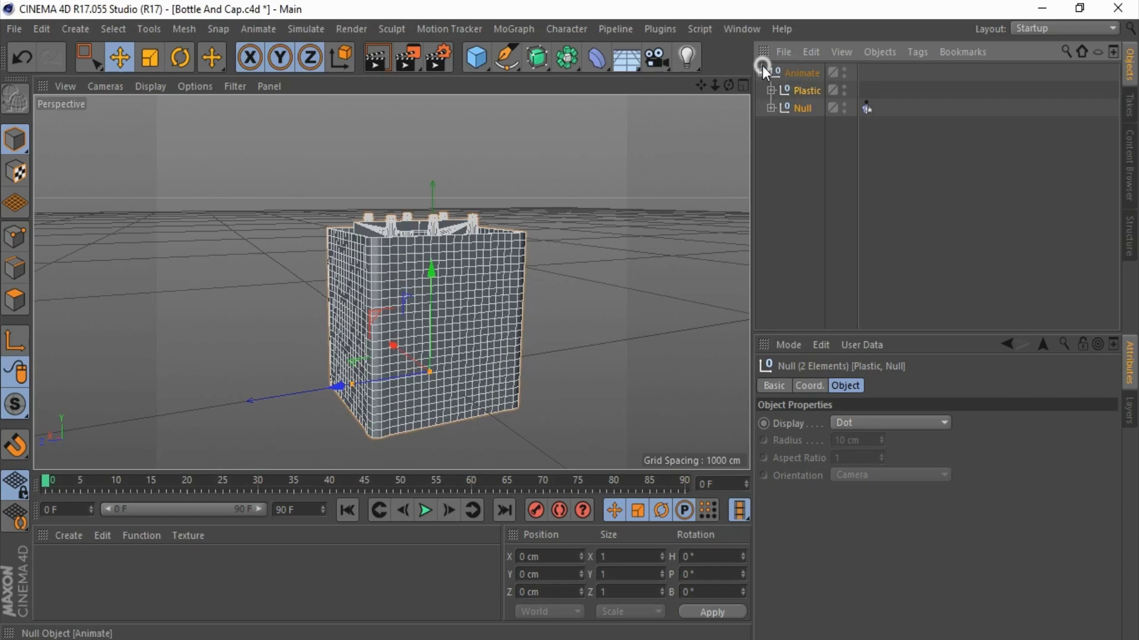
pyautogui.click(762, 71)
pyautogui.click(785, 72)
pyautogui.scroll(-2, 490, 276)
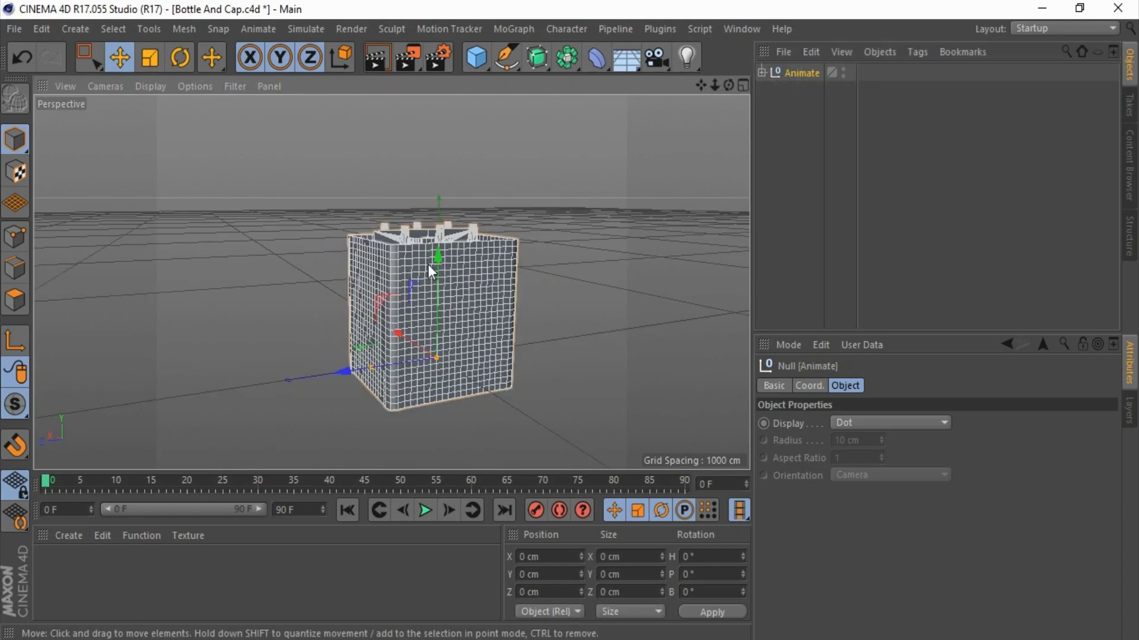
pyautogui.scroll(-2, 428, 265)
pyautogui.scroll(2, 442, 279)
pyautogui.click(774, 179)
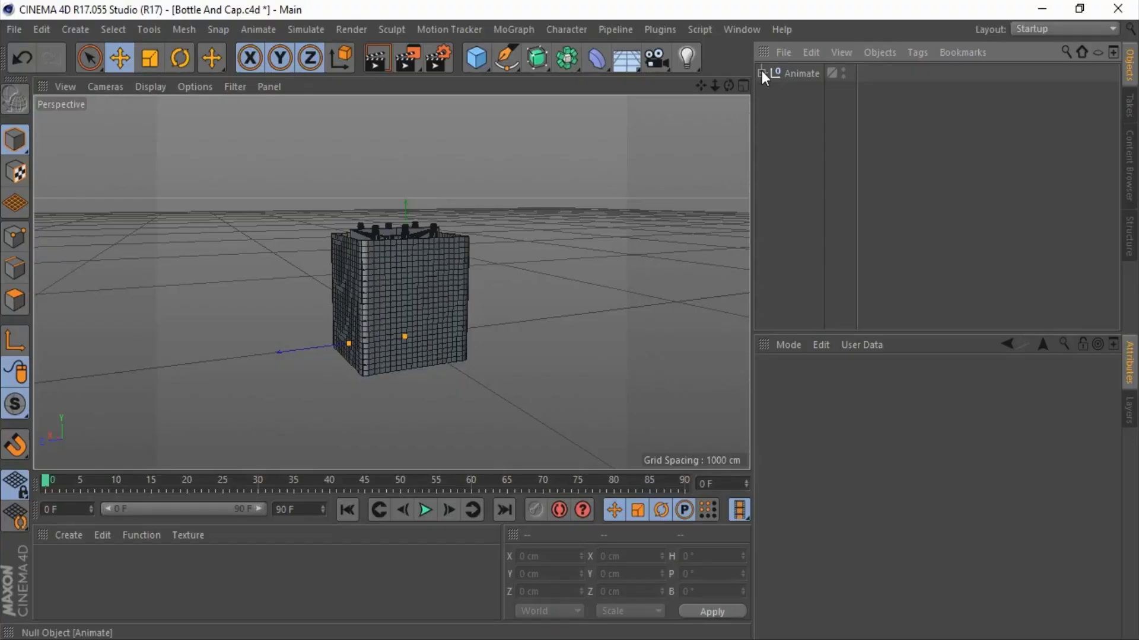
# Step: Expand the Null group, select the Box, and orbit closer to it
pyautogui.click(772, 108)
pyautogui.click(802, 146)
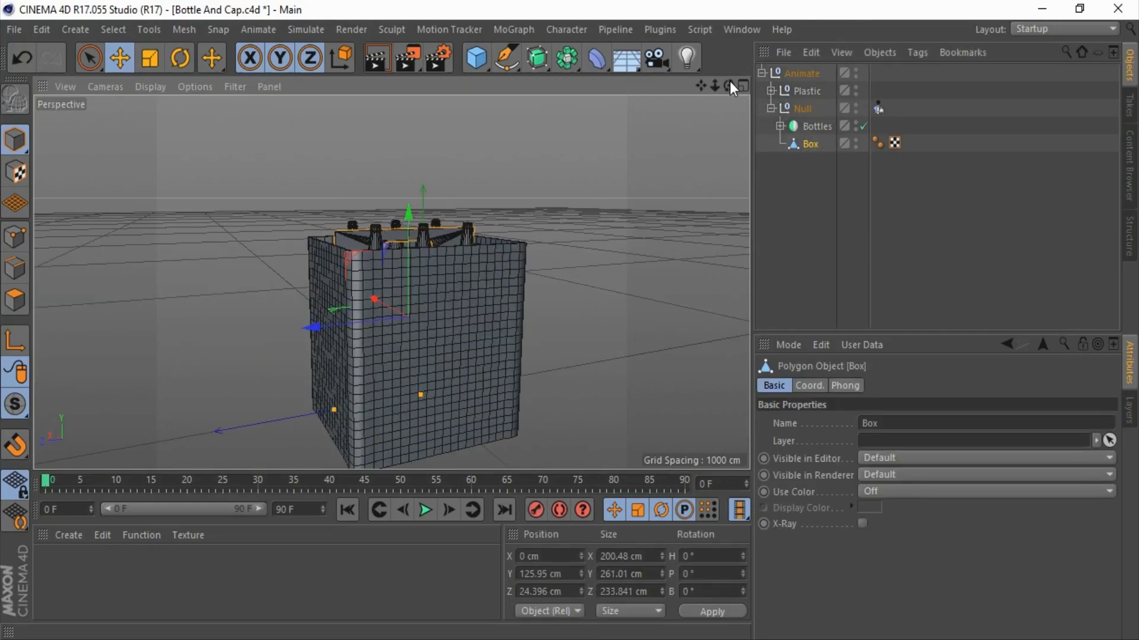
pyautogui.moveTo(730, 86)
pyautogui.mouseDown()
pyautogui.moveTo(570, 322)
pyautogui.moveTo(396, 151)
pyautogui.mouseUp()
# Step: In Polygons mode, save the Box's polygon selection as a renamed selection tag
pyautogui.click(15, 300)
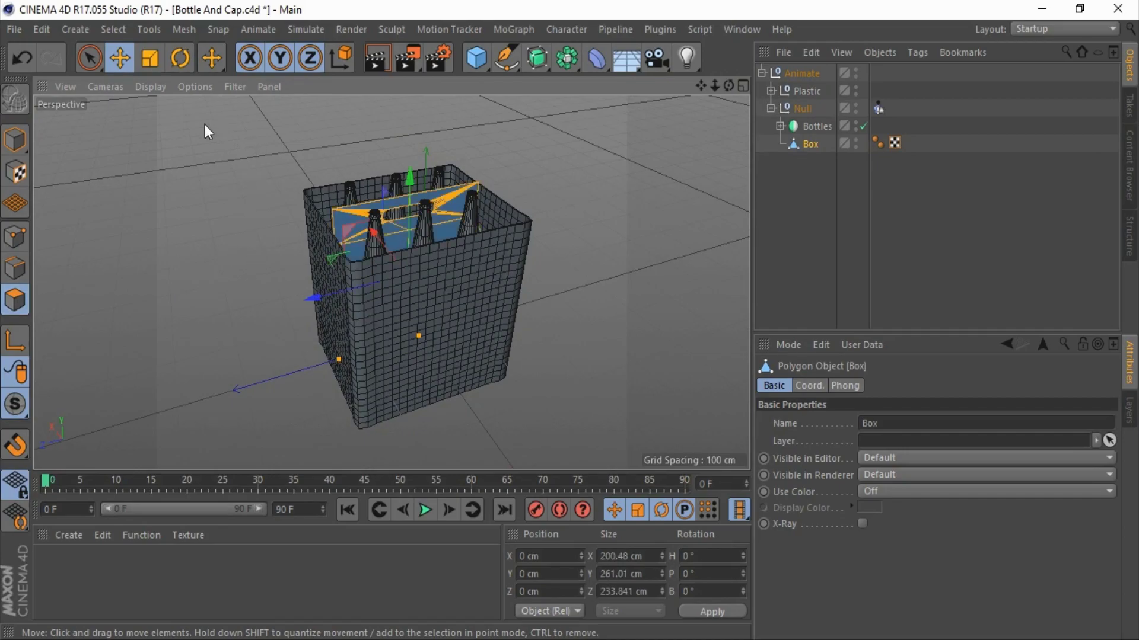
pyautogui.click(113, 29)
pyautogui.click(140, 478)
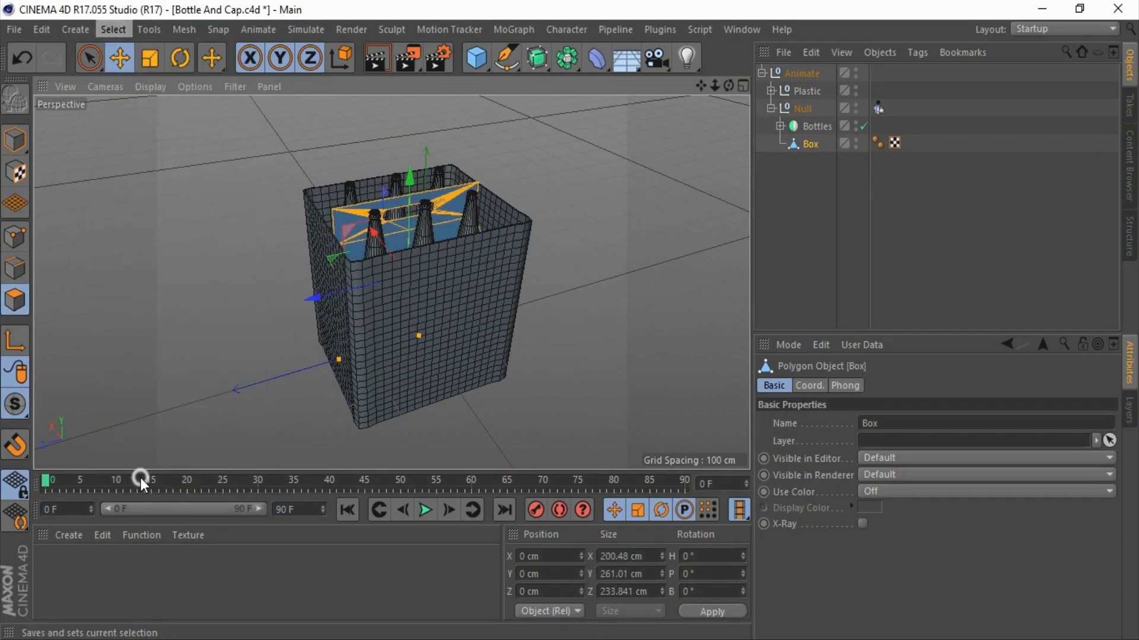
pyautogui.doubleClick(877, 408)
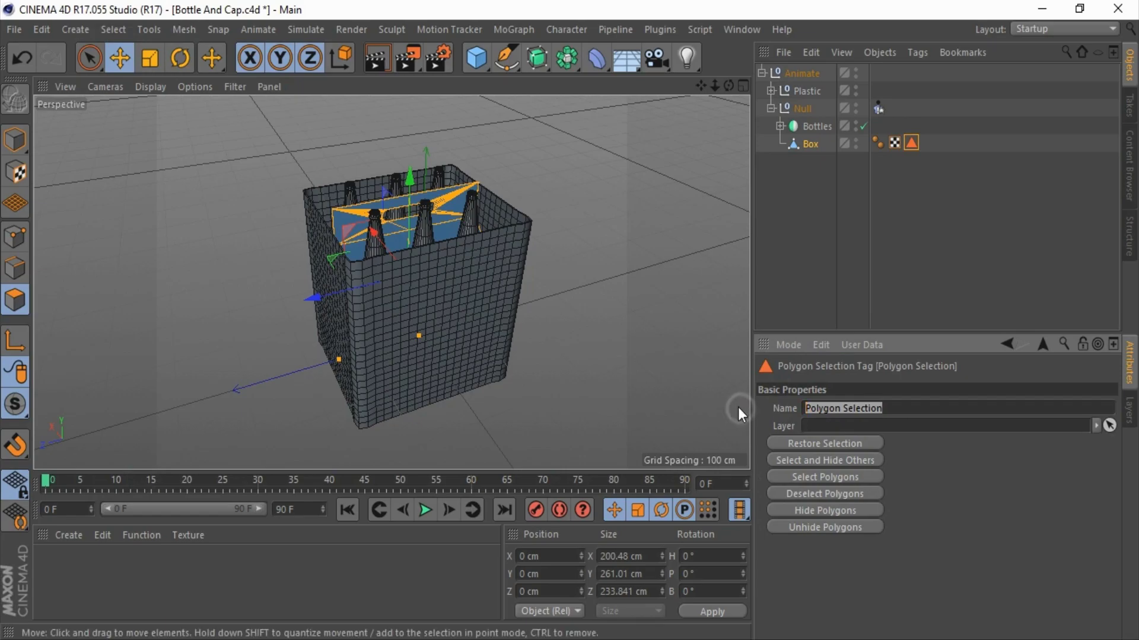
pyautogui.write('E')
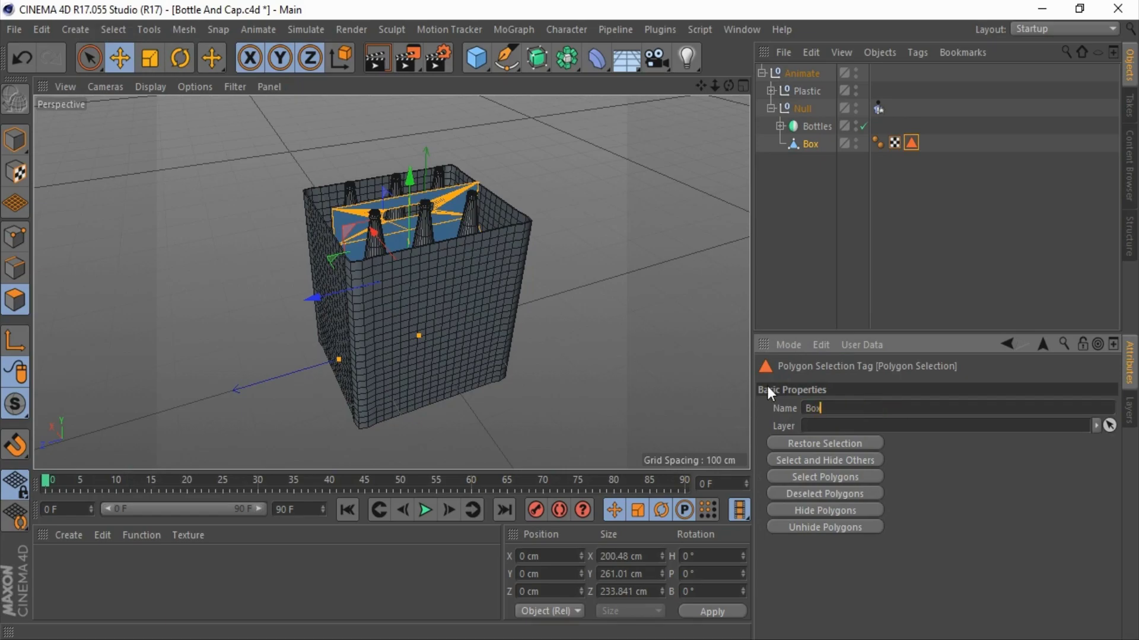
pyautogui.click(821, 261)
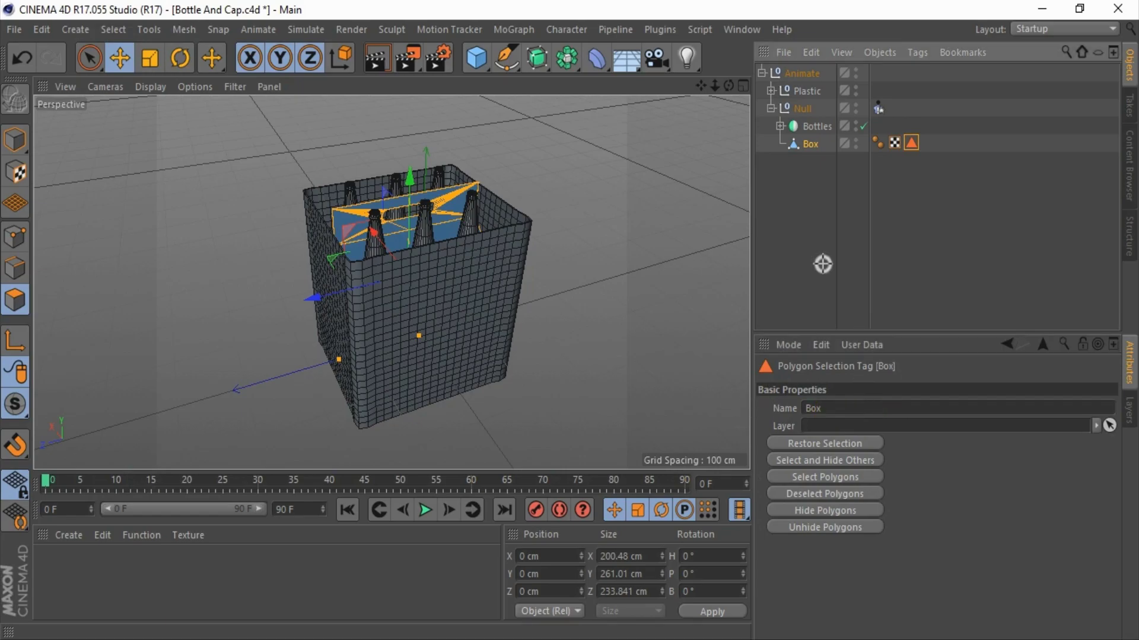
# Step: Save the Bottle's polygons, under Bottles > Cloner, as a selection tag named Bottle
pyautogui.click(779, 126)
pyautogui.click(789, 144)
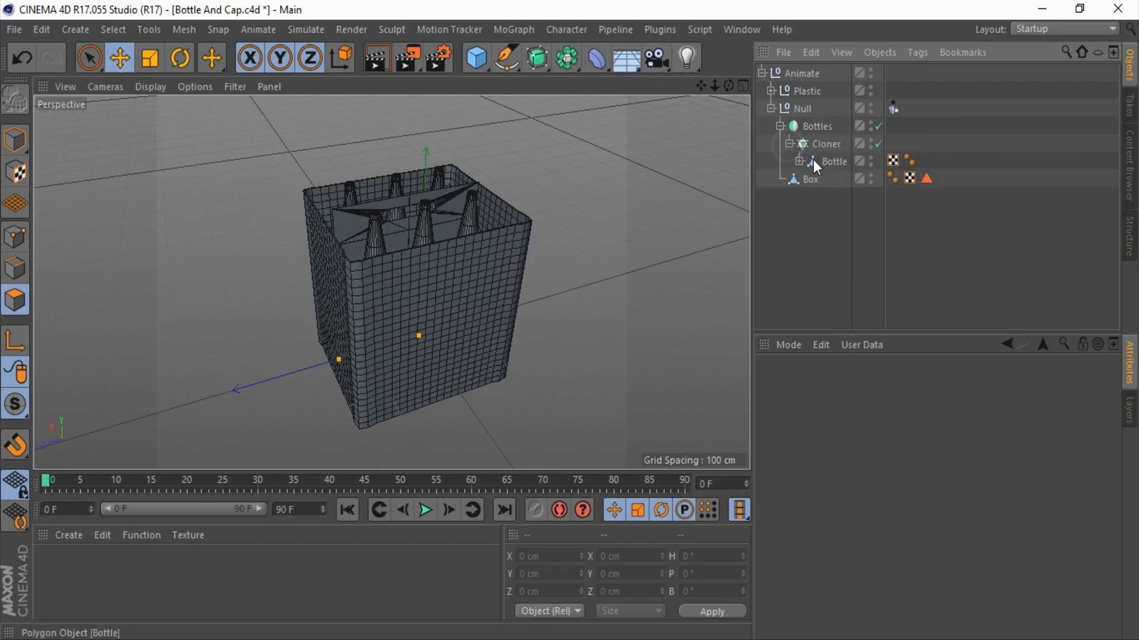
pyautogui.click(817, 161)
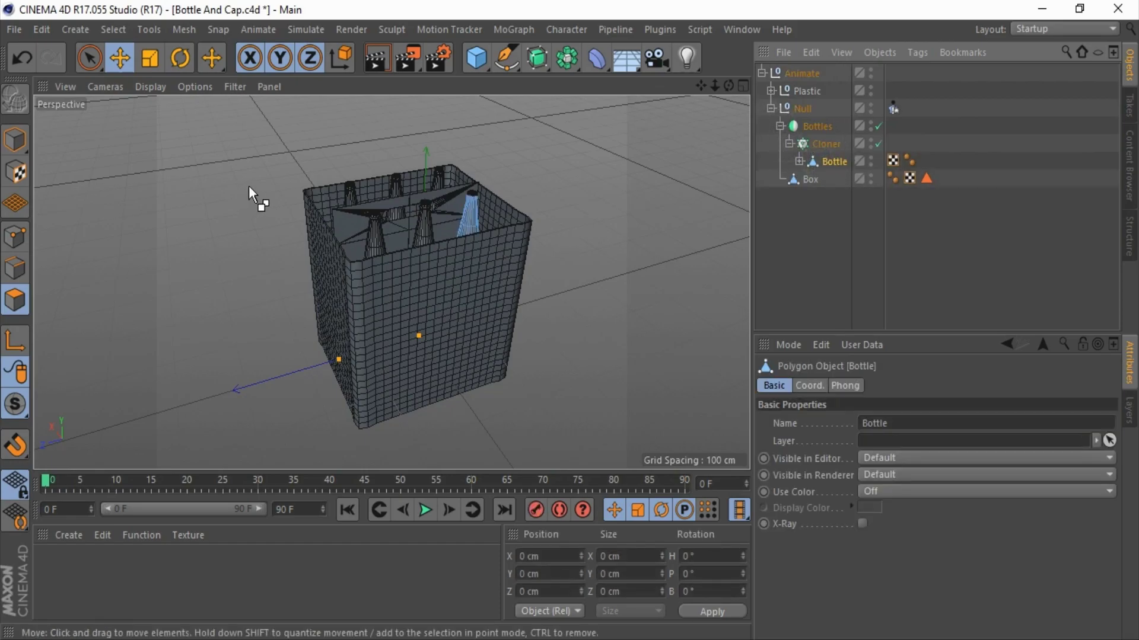
pyautogui.click(75, 29)
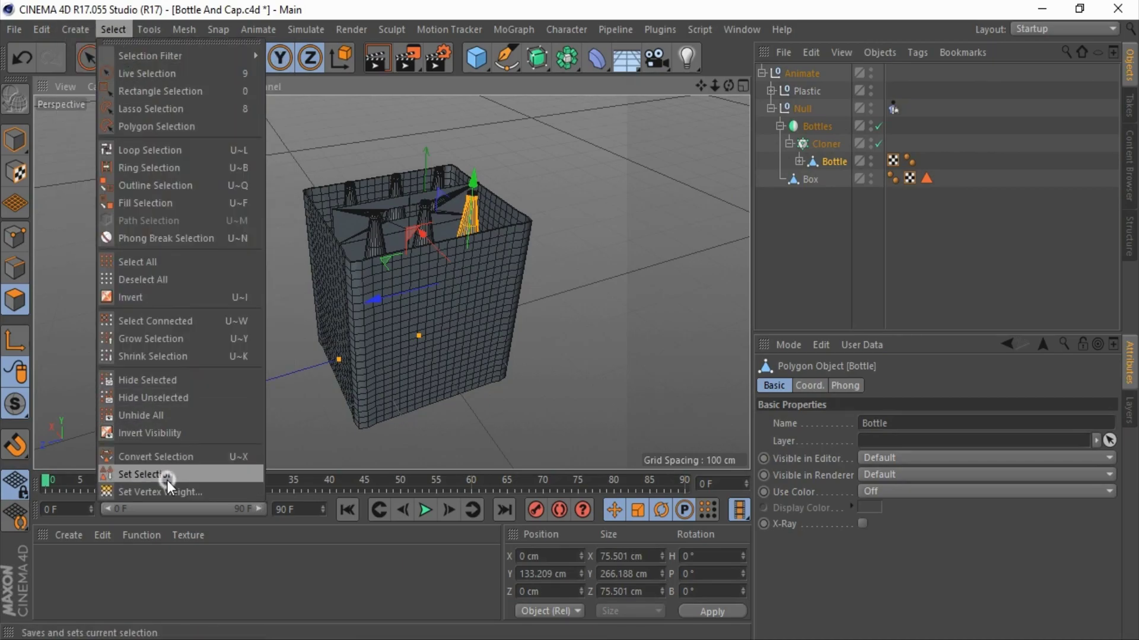
pyautogui.click(167, 475)
pyautogui.click(899, 408)
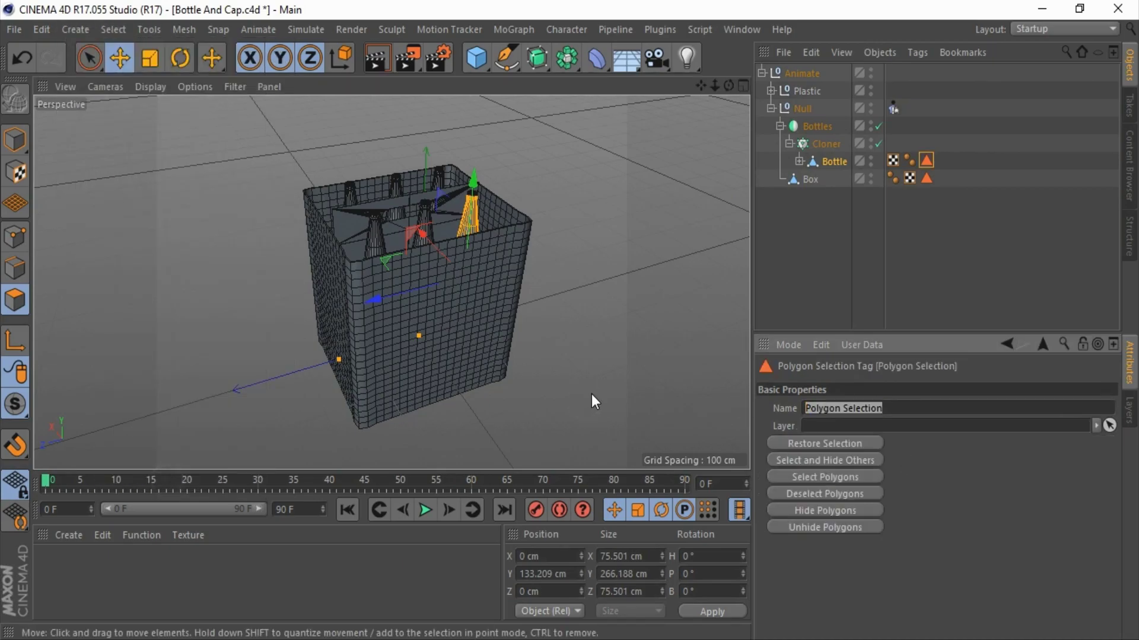
pyautogui.write('Bot')
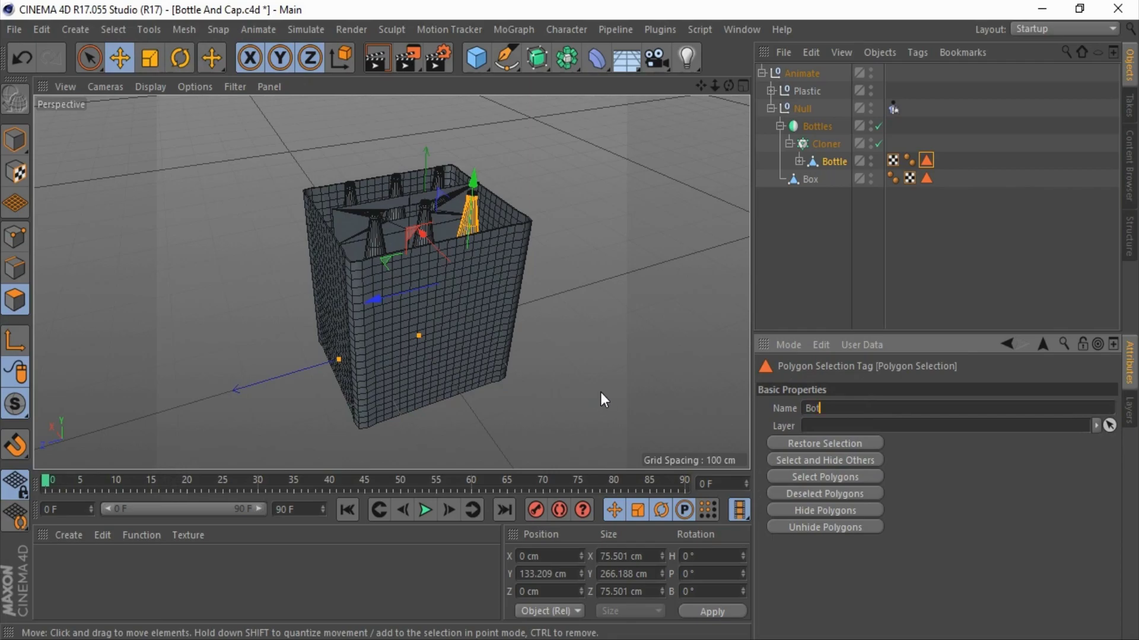
pyautogui.write('tle')
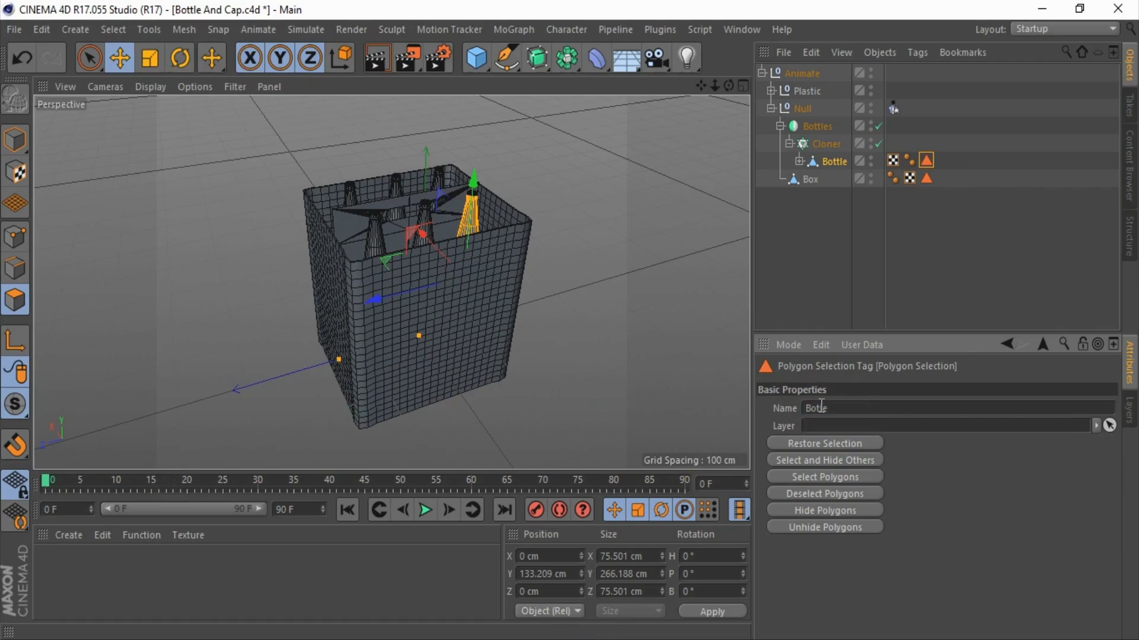
pyautogui.click(820, 407)
pyautogui.click(835, 268)
# Step: Save the Cap's polygon selection as a tag named Cap
pyautogui.click(799, 161)
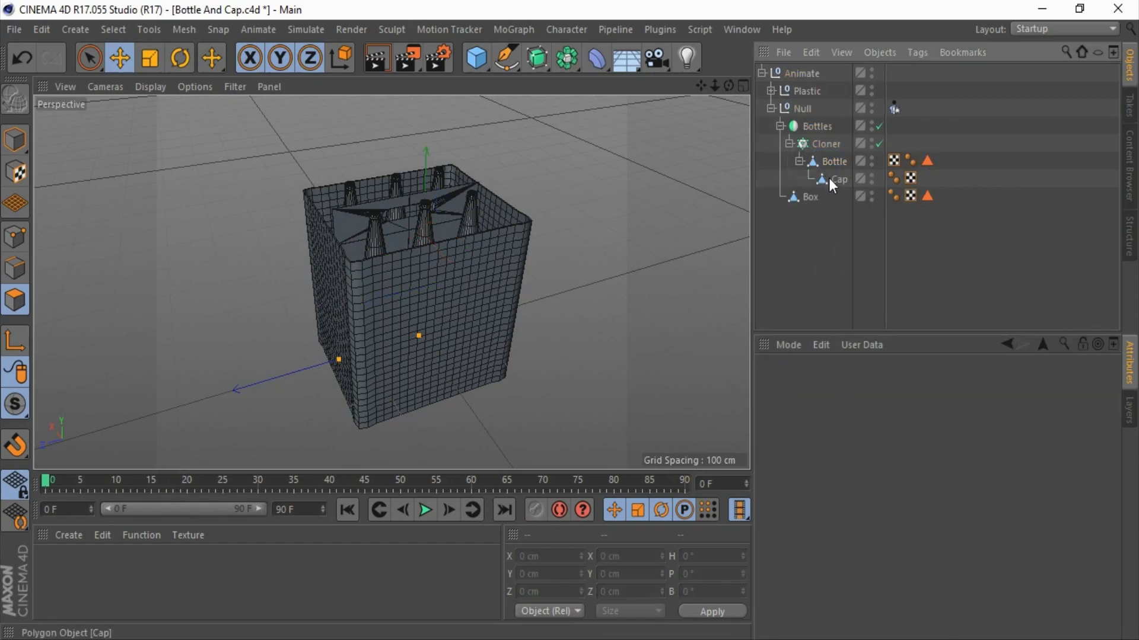
pyautogui.click(831, 180)
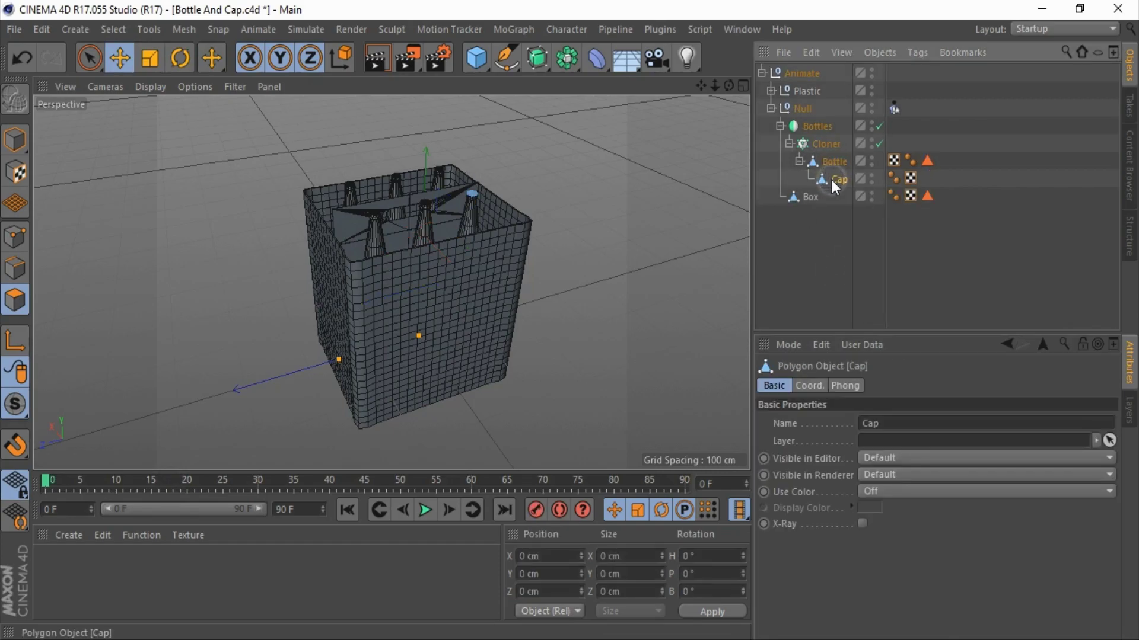
pyautogui.click(112, 29)
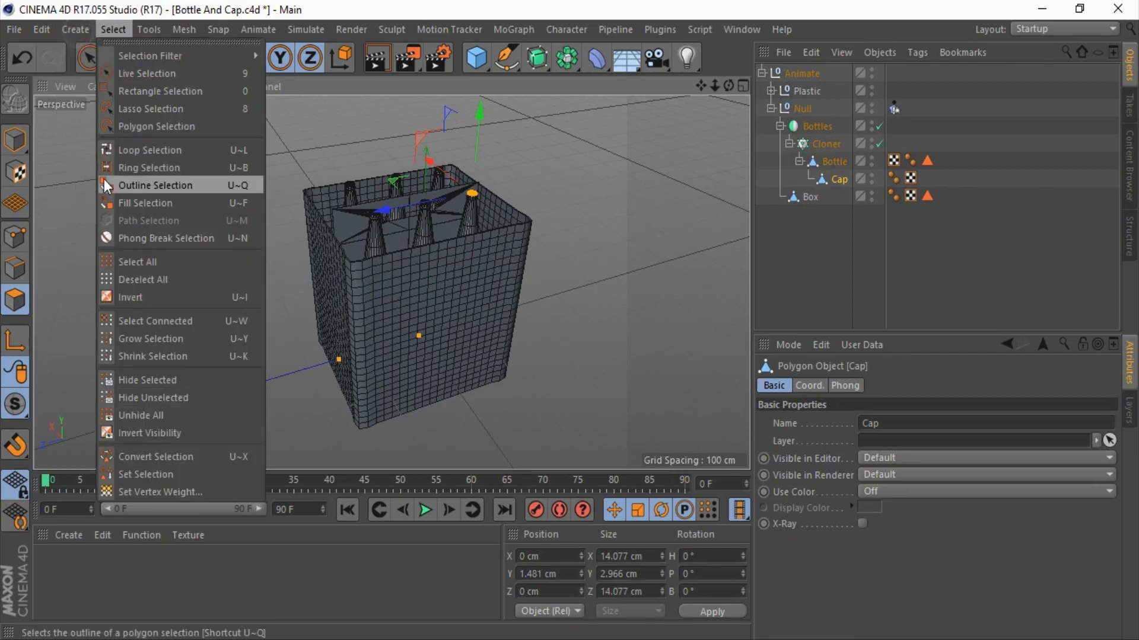
pyautogui.click(180, 477)
pyautogui.doubleClick(894, 408)
pyautogui.write('C')
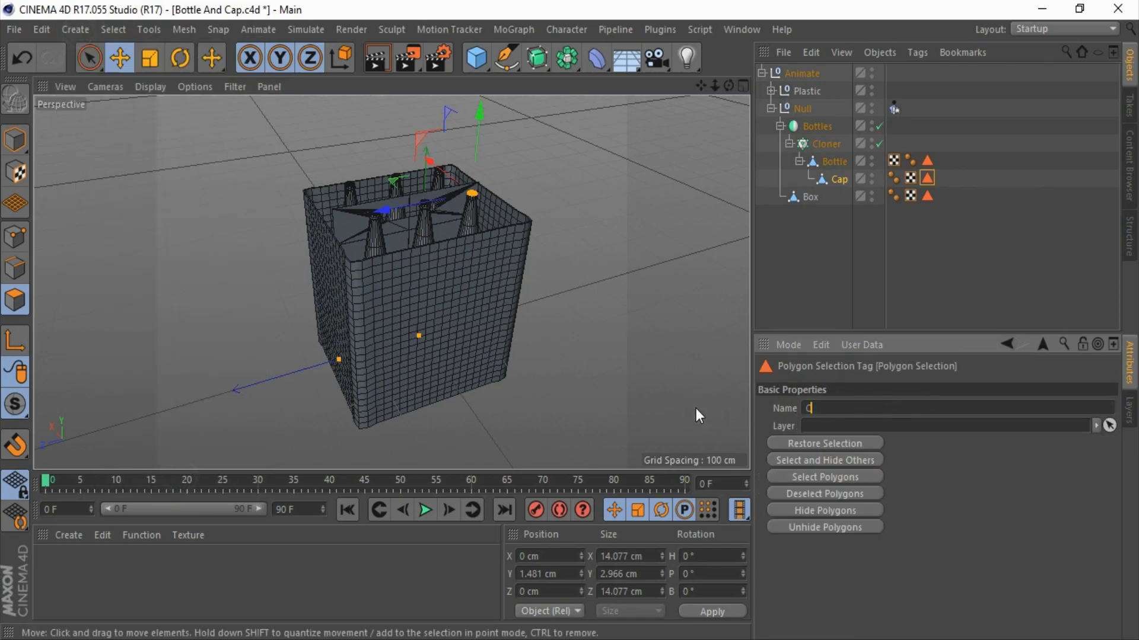
pyautogui.write('ap')
pyautogui.press('Return')
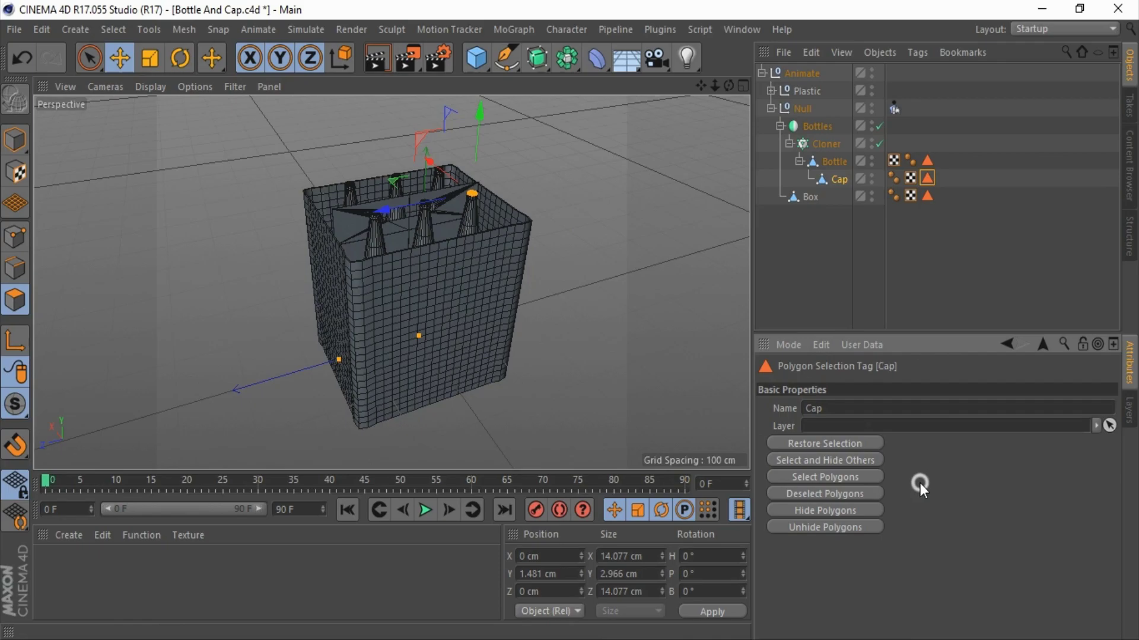
# Step: Save the cloth Cube's rim polygons under Cloth Surface as a tag named Plastic
pyautogui.click(771, 109)
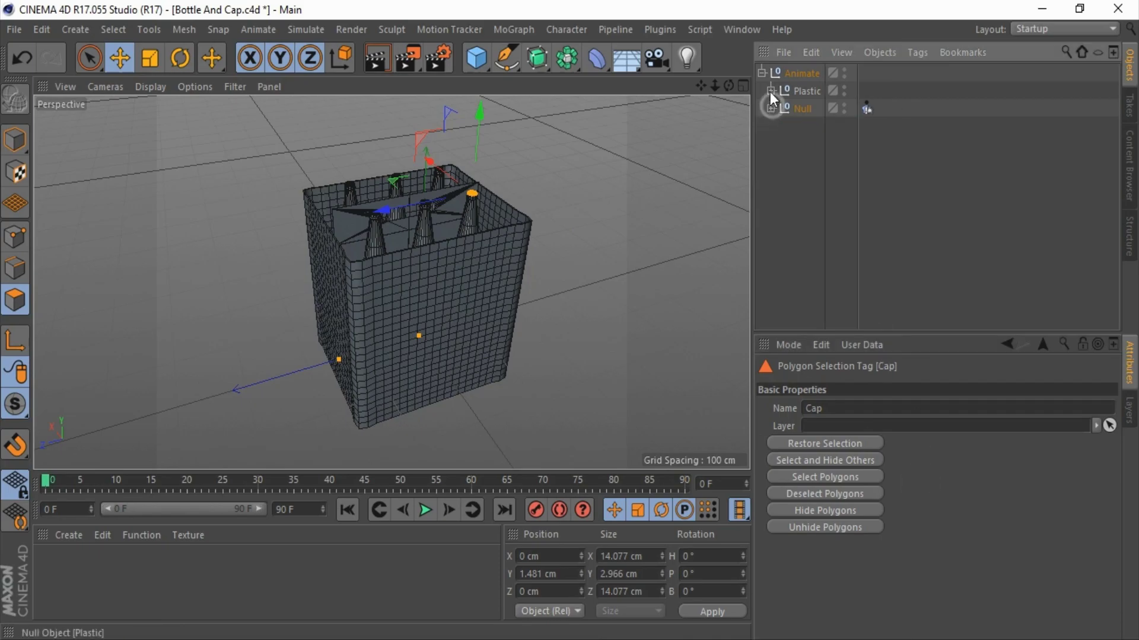
pyautogui.click(780, 110)
pyautogui.click(812, 125)
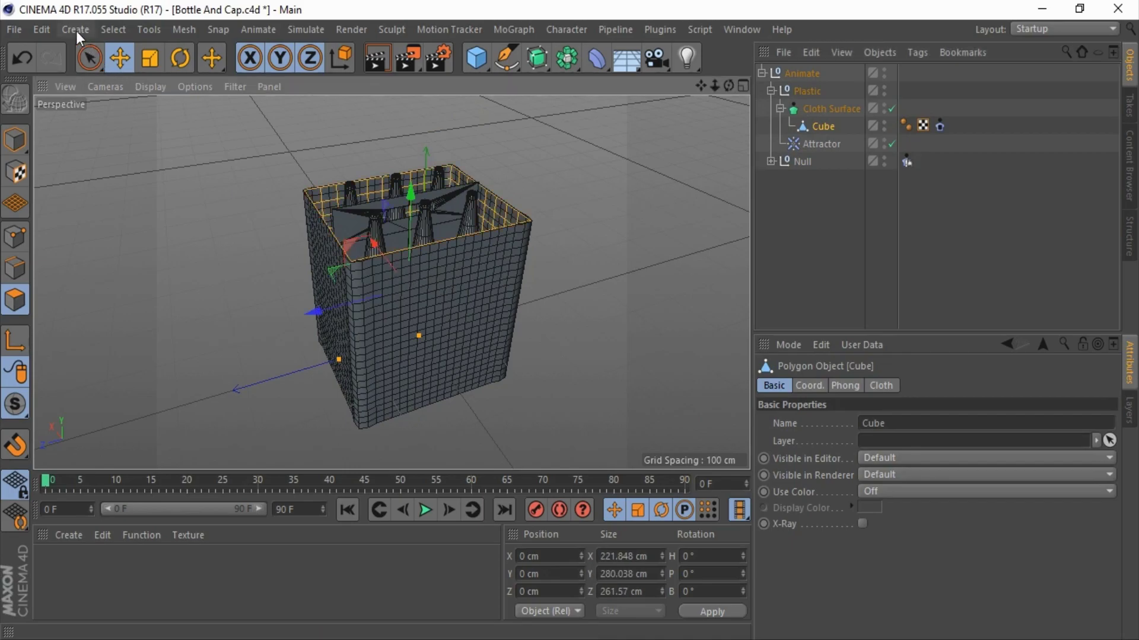
pyautogui.click(113, 29)
pyautogui.click(141, 468)
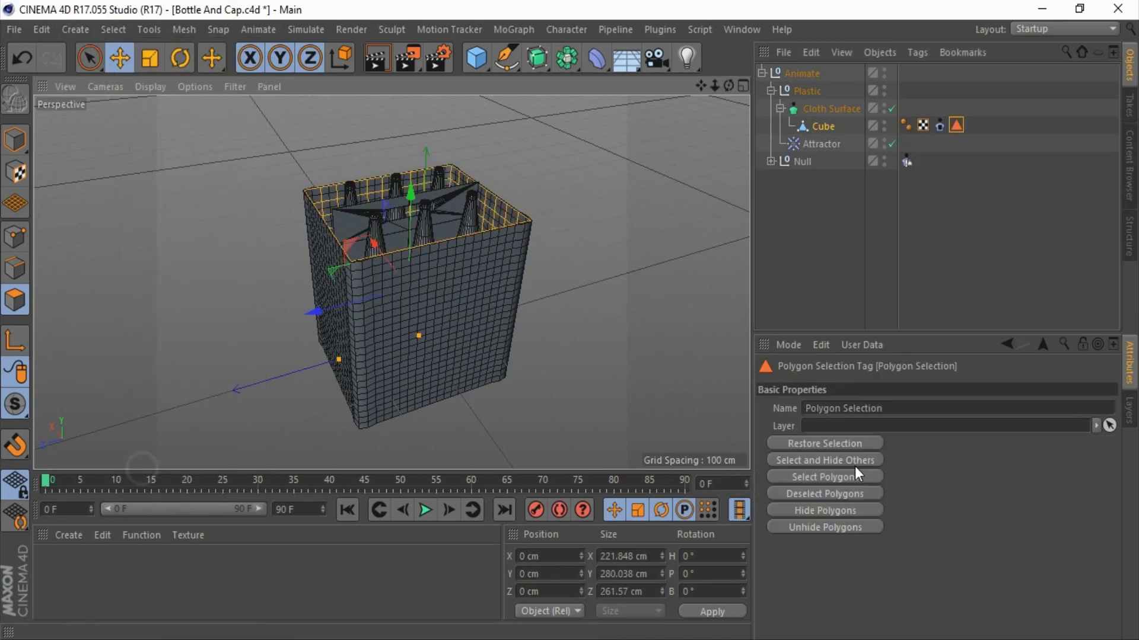
pyautogui.doubleClick(915, 408)
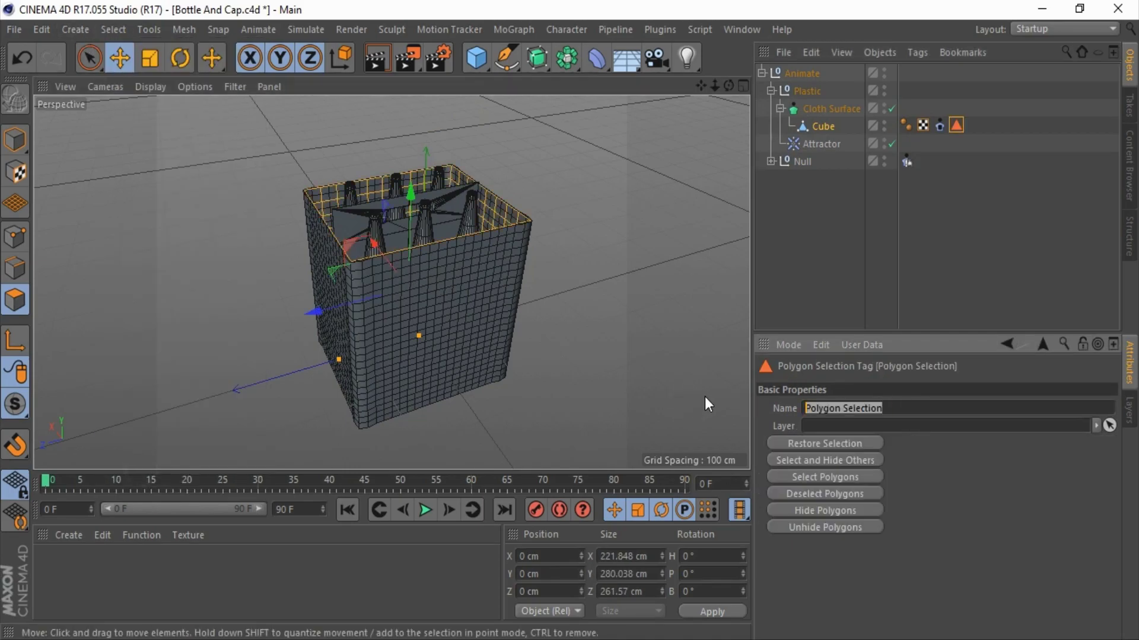
pyautogui.write('Plastic')
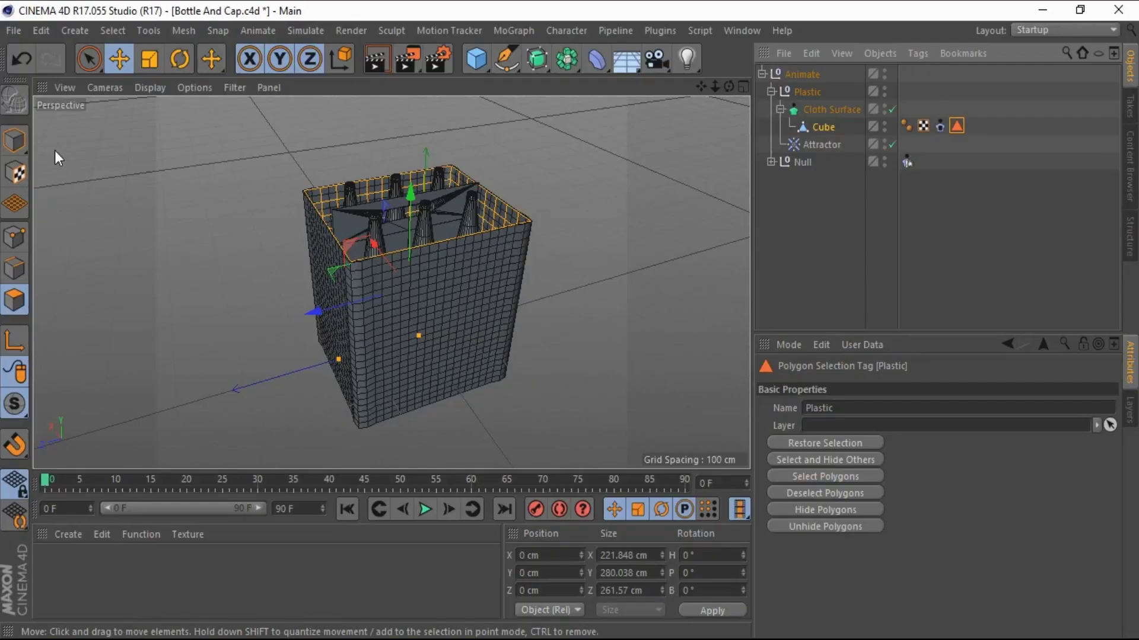
pyautogui.moveTo(451, 232); pyautogui.dragTo(472, 242)
pyautogui.scroll(-3, 485, 242)
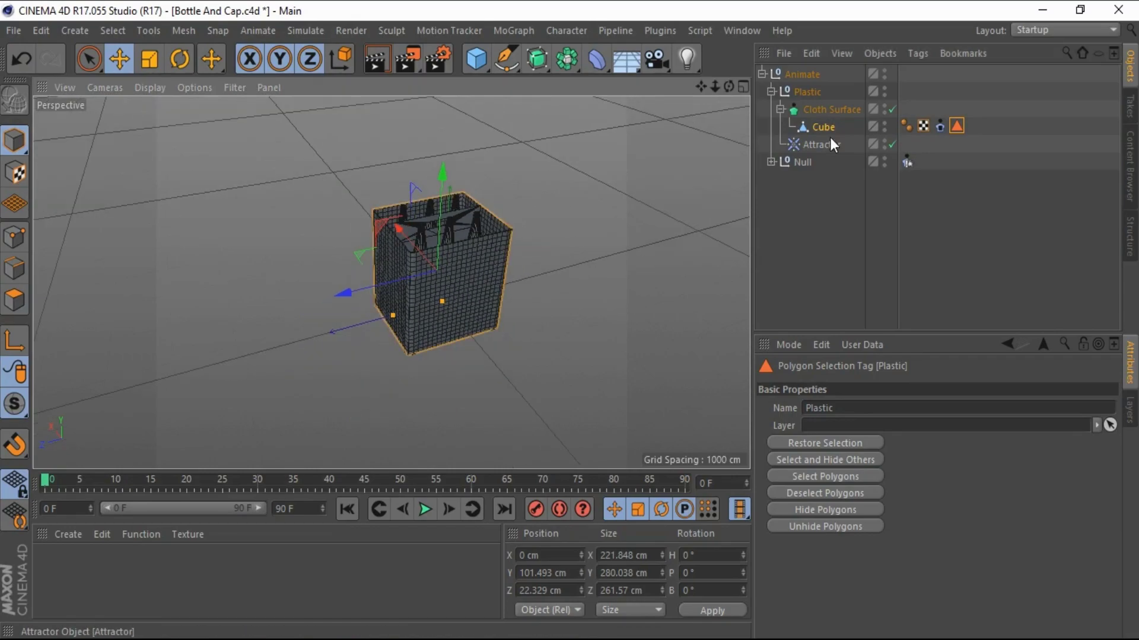
# Step: Duplicate the Animate group and place the copy at Z 600
pyautogui.click(762, 73)
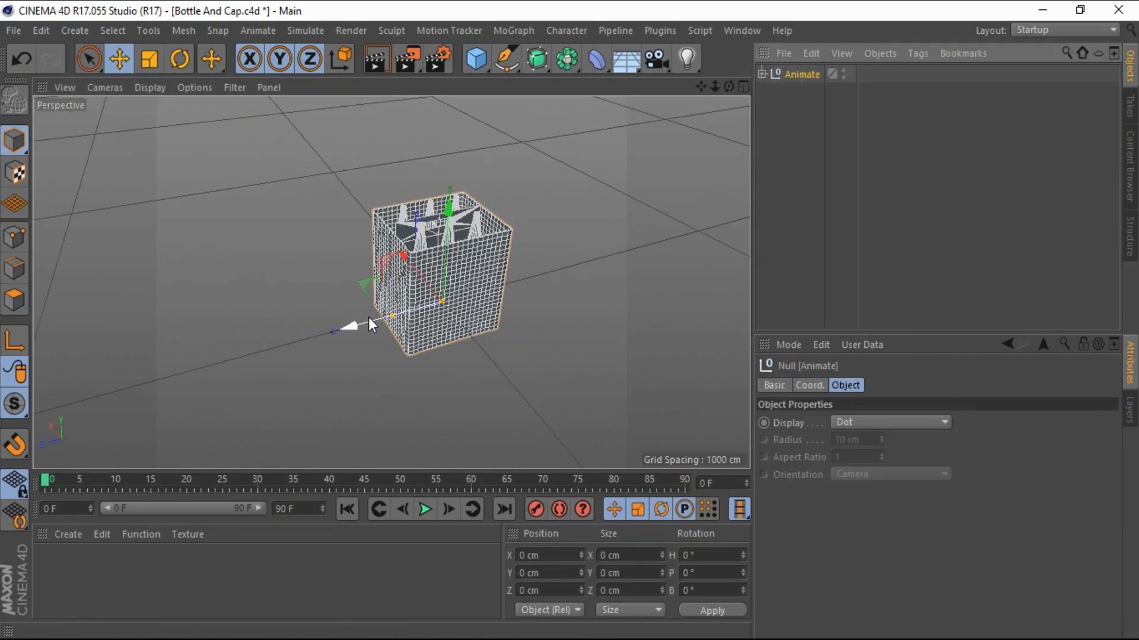
pyautogui.keyDown('ctrl'); pyautogui.moveTo(369, 319); pyautogui.dragTo(267, 337); pyautogui.keyUp('ctrl')
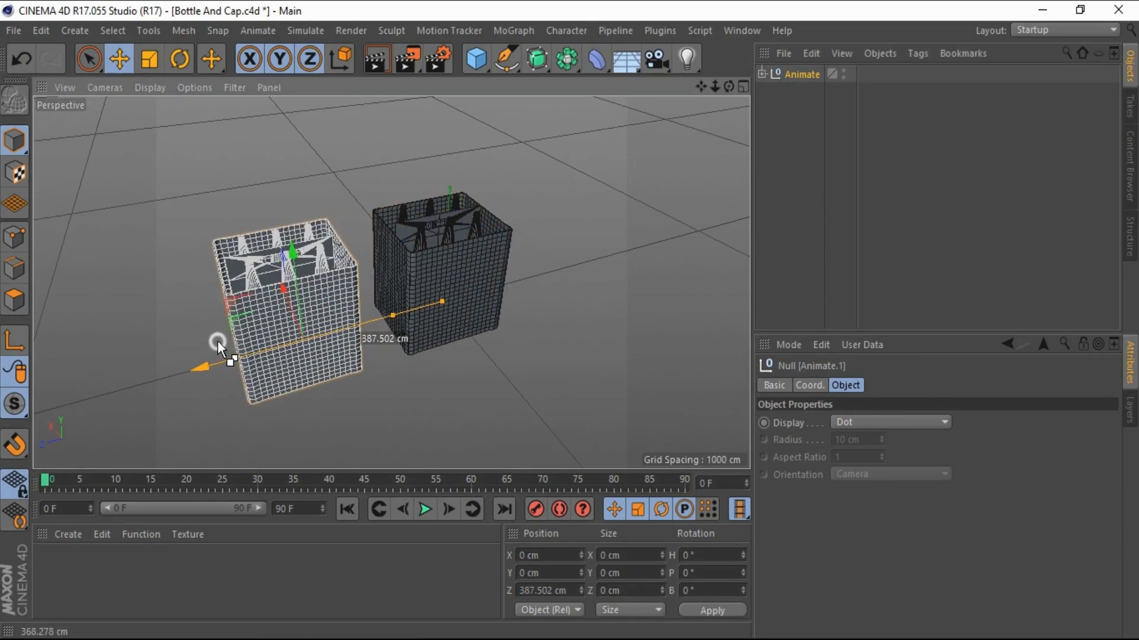
pyautogui.keyDown('ctrl'); pyautogui.moveTo(267, 337); pyautogui.dragTo(211, 342); pyautogui.keyUp('ctrl')
pyautogui.doubleClick(547, 590)
pyautogui.write('600')
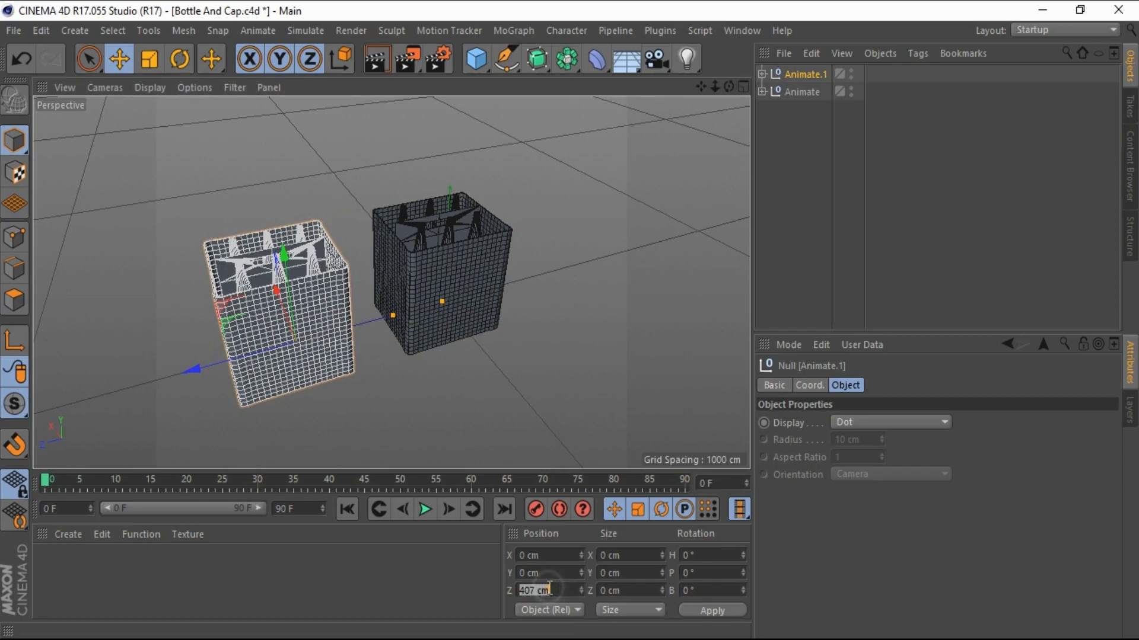
pyautogui.click(734, 617)
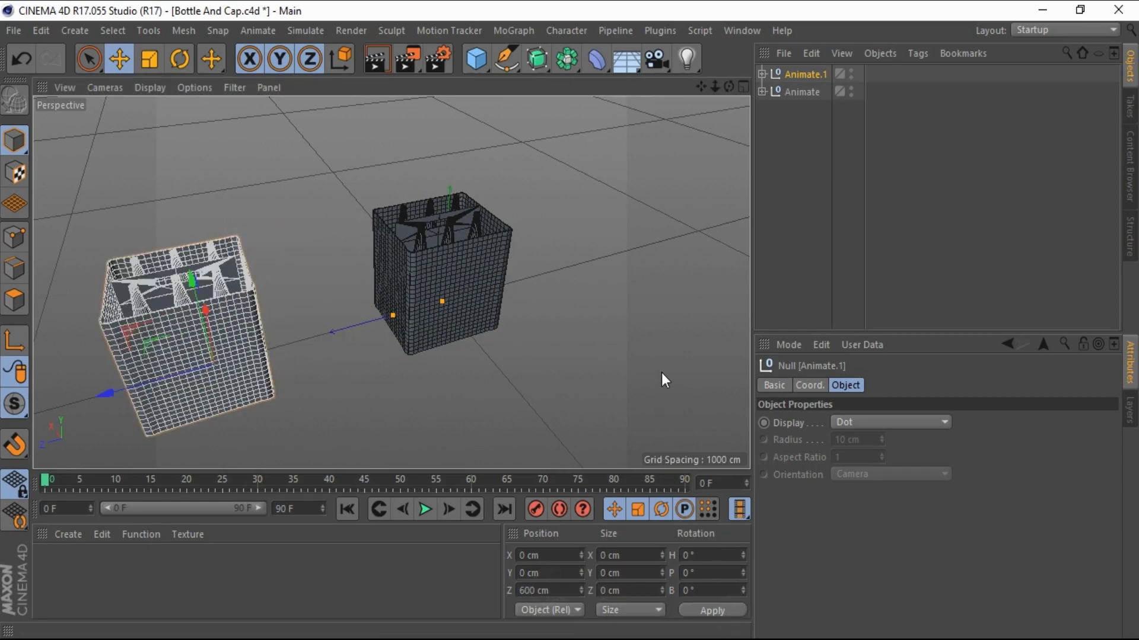
# Step: Make a second Animate copy at Z 1200
pyautogui.scroll(-4, 682, 329)
pyautogui.scroll(-2, 685, 325)
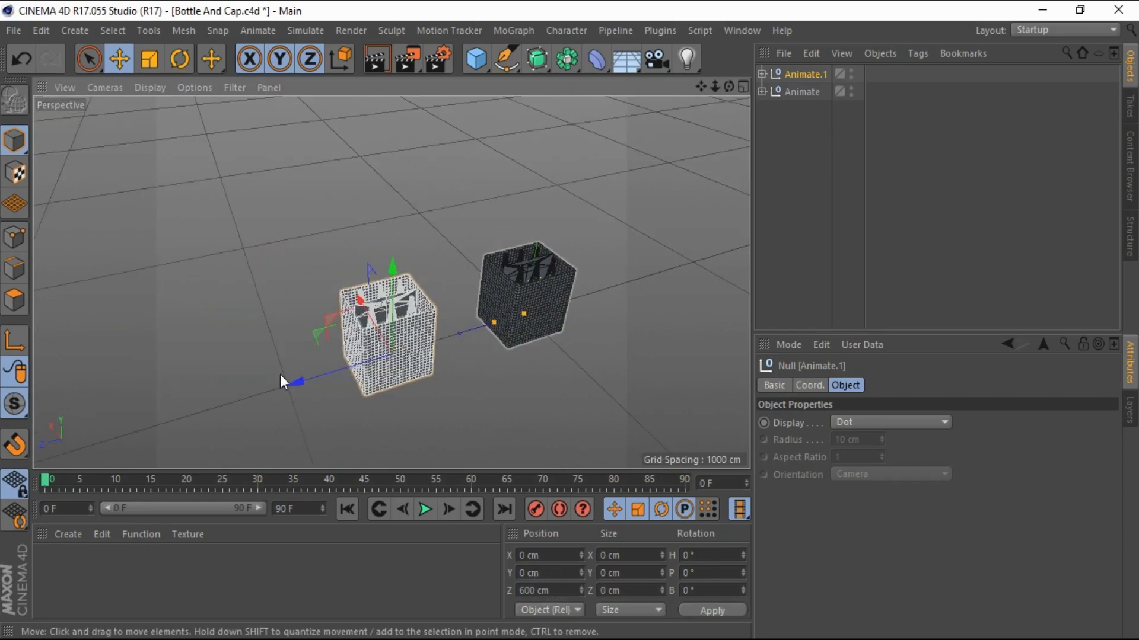
pyautogui.keyDown('ctrl'); pyautogui.moveTo(301, 380); pyautogui.dragTo(155, 412); pyautogui.keyUp('ctrl')
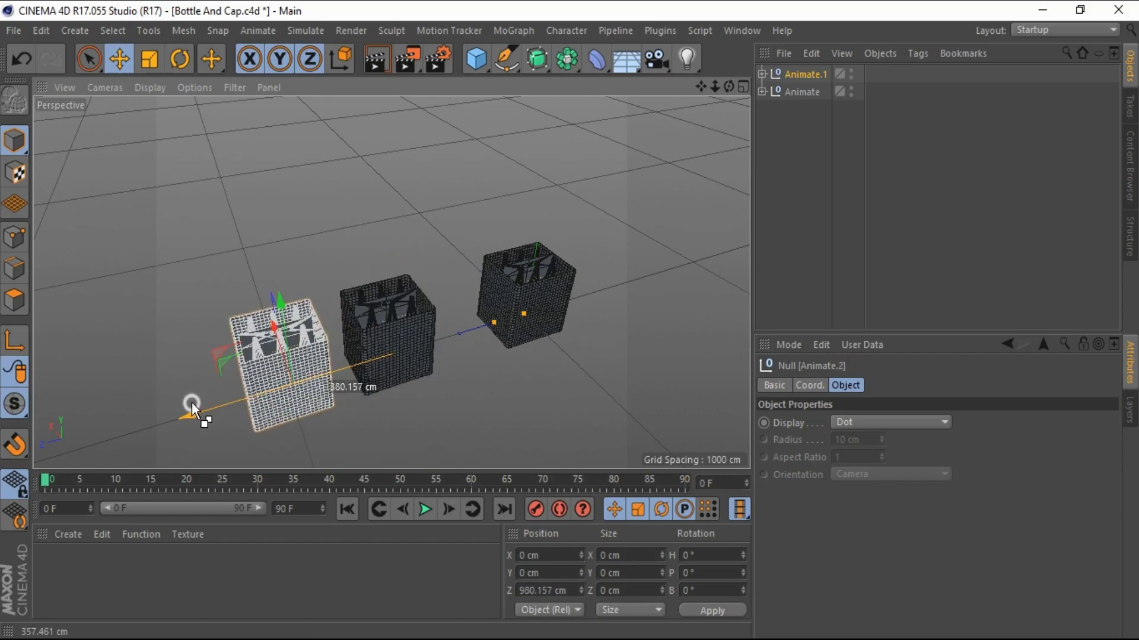
pyautogui.doubleClick(551, 591)
pyautogui.write('1200')
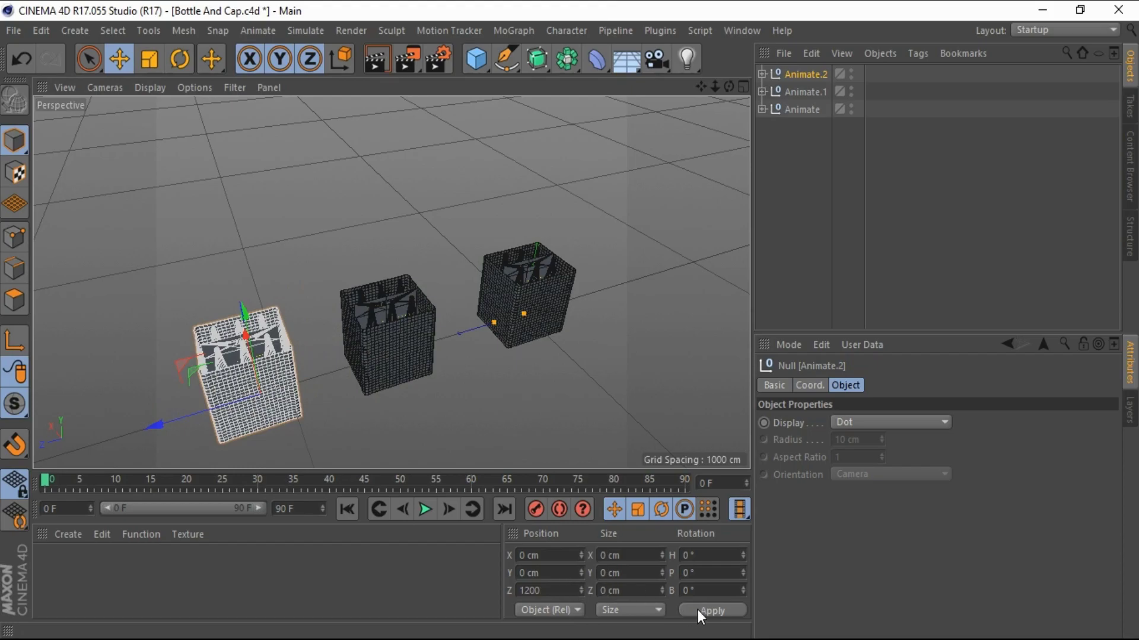
pyautogui.click(700, 610)
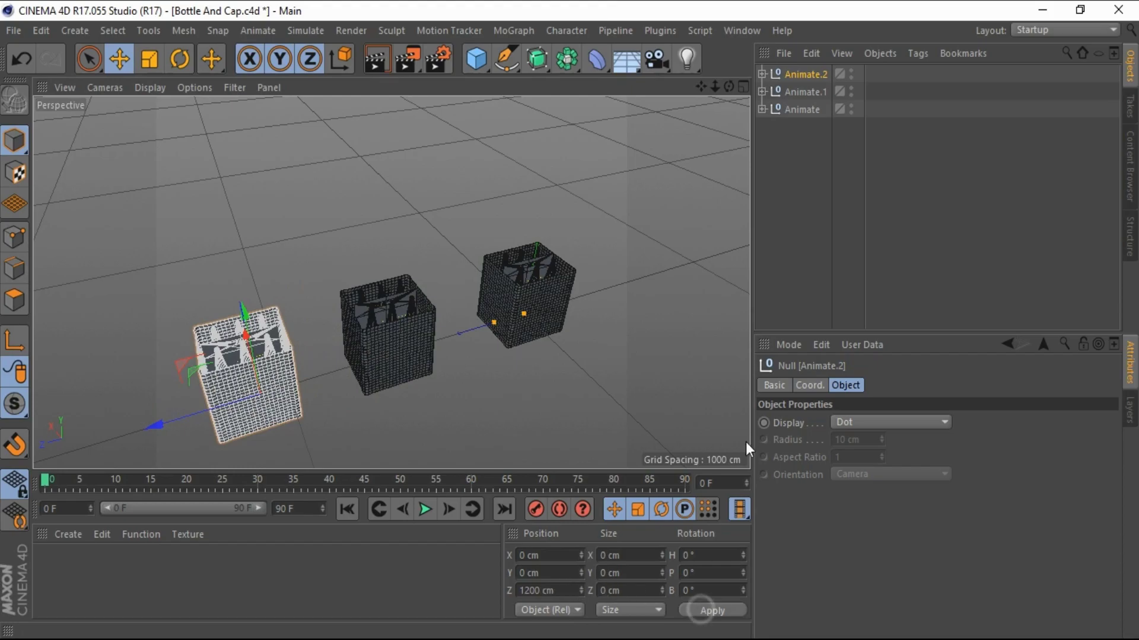
# Step: Connect both copies into one polygon object named 01
pyautogui.keyDown('ctrl'); pyautogui.click(795, 91); pyautogui.keyUp('ctrl')
pyautogui.rightClick(794, 73)
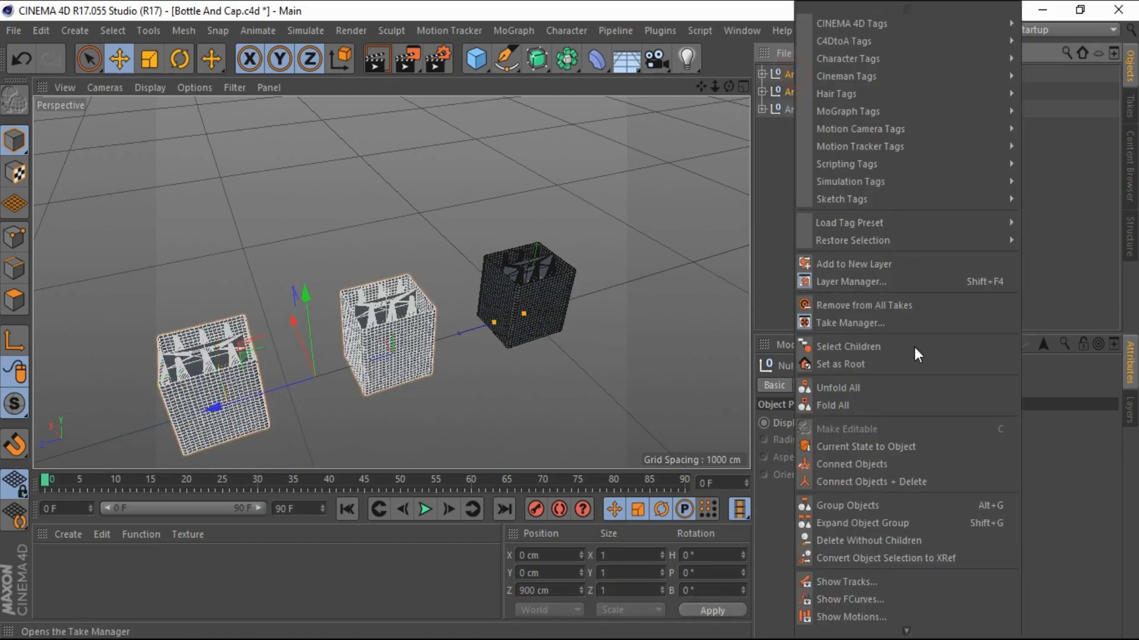
pyautogui.click(878, 467)
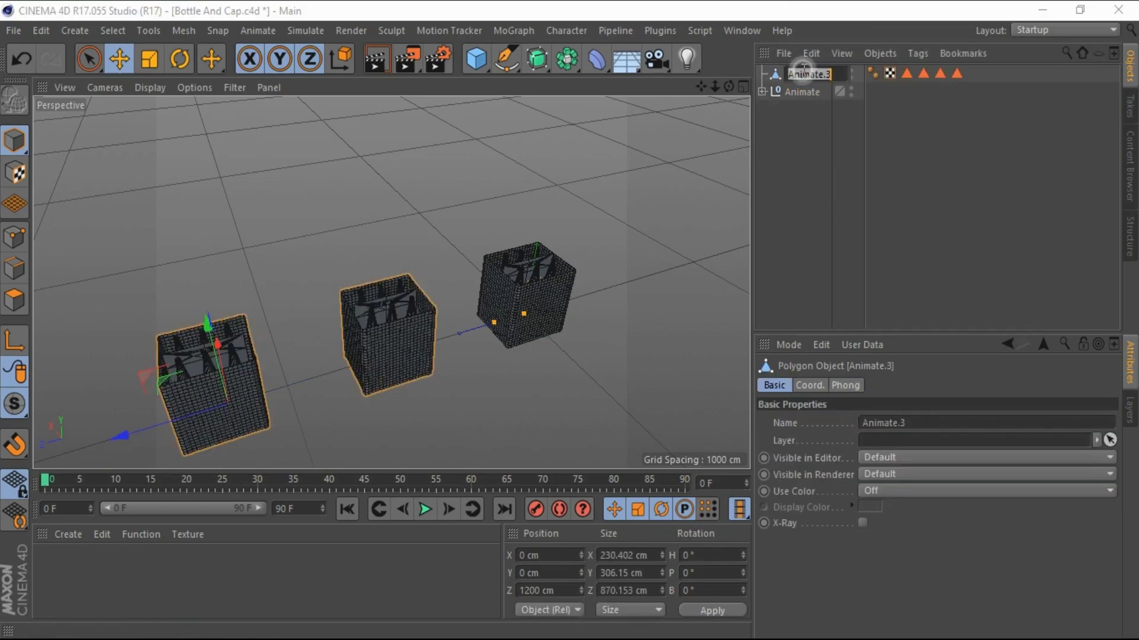
pyautogui.doubleClick(803, 73)
pyautogui.write('01')
pyautogui.press('Return')
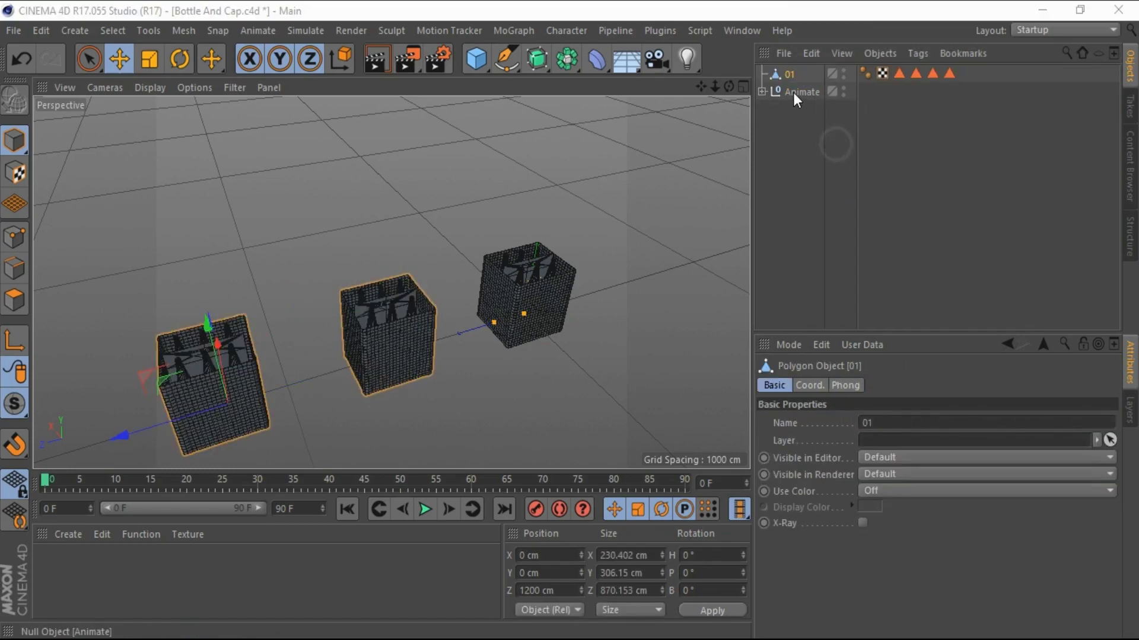
pyautogui.click(792, 92)
# Step: Play the cloth animation and stop at frame 90 to view the crumpled box
pyautogui.click(422, 508)
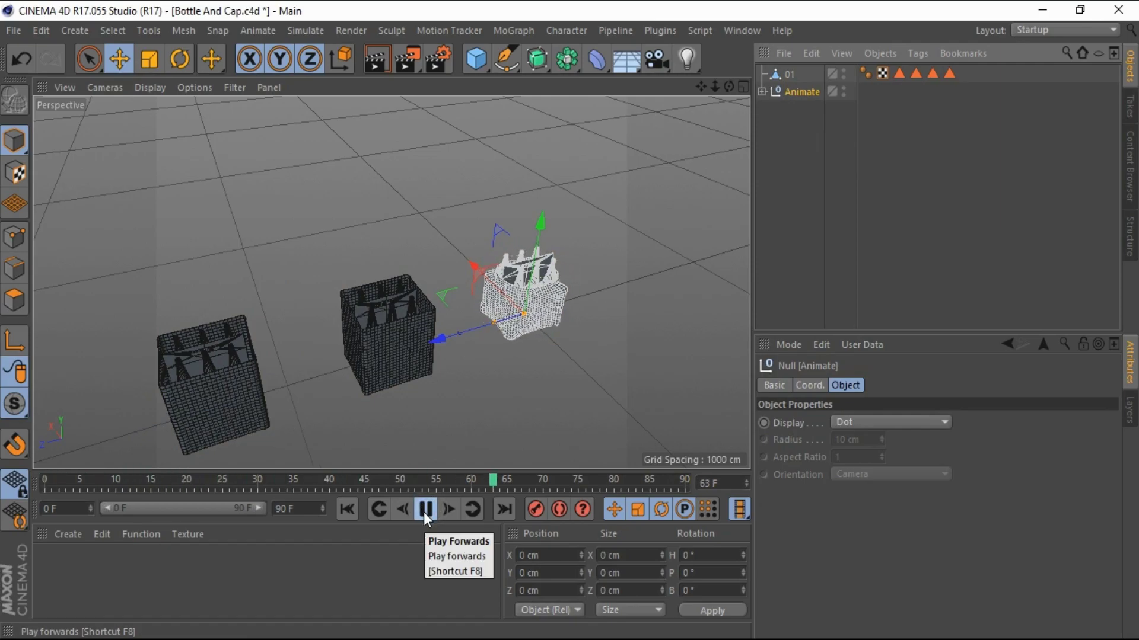
pyautogui.click(423, 512)
pyautogui.moveTo(674, 473); pyautogui.dragTo(679, 478)
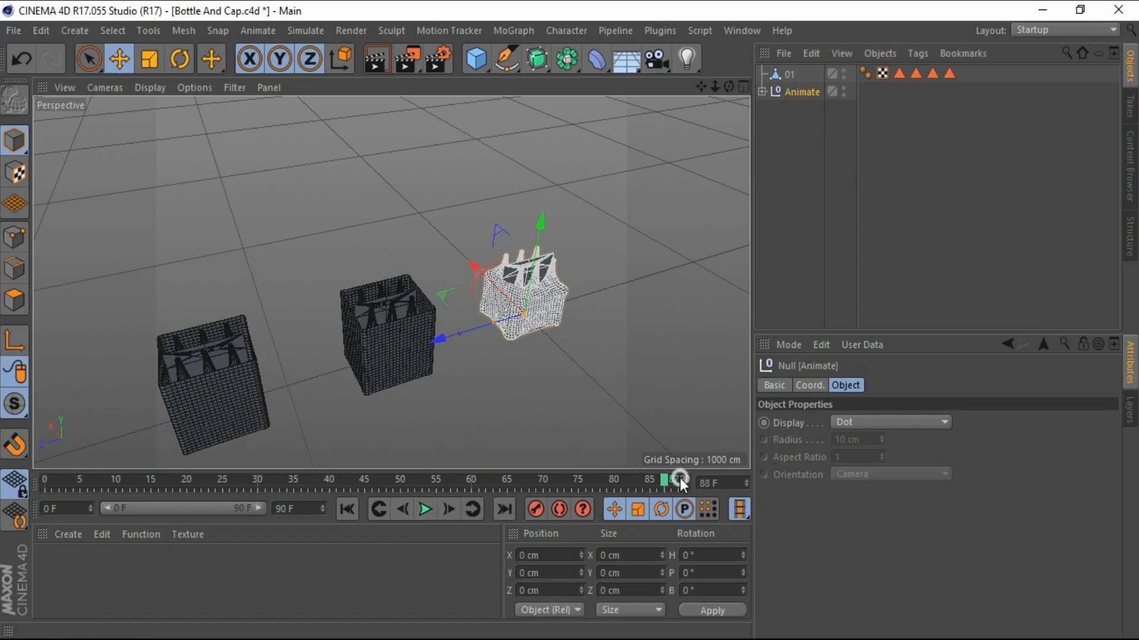
pyautogui.moveTo(383, 325)
pyautogui.keyDown('alt'); pyautogui.mouseDown()
pyautogui.moveTo(521, 272)
pyautogui.moveTo(453, 344)
pyautogui.mouseUp(); pyautogui.keyUp('alt')
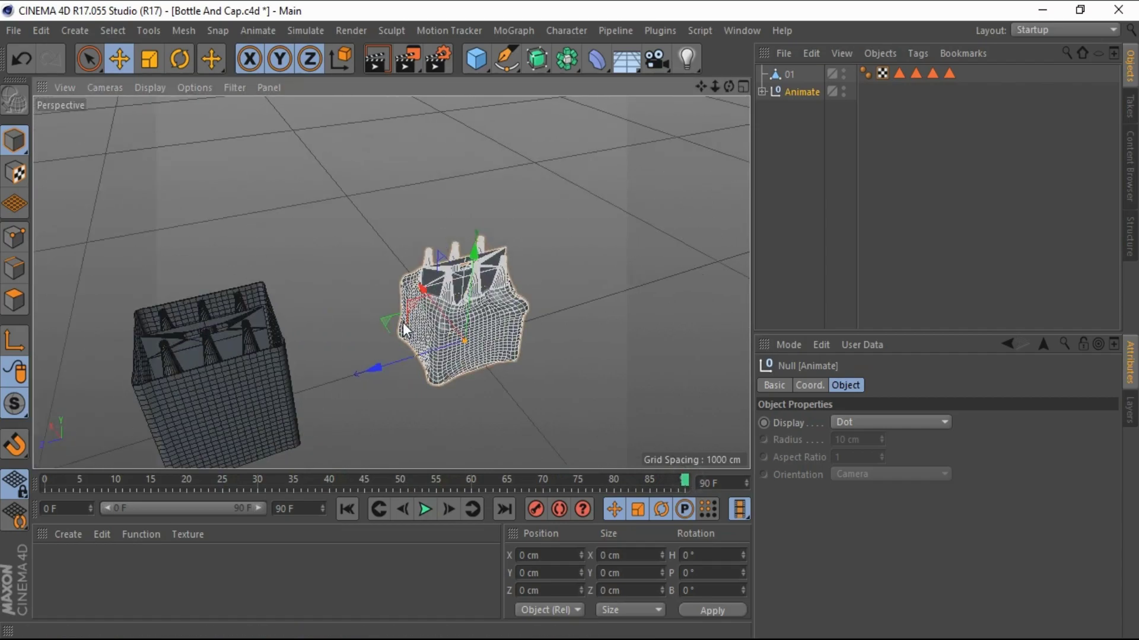
# Step: Bake Animate's current state into a new object positioned at Z -600
pyautogui.rightClick(798, 91)
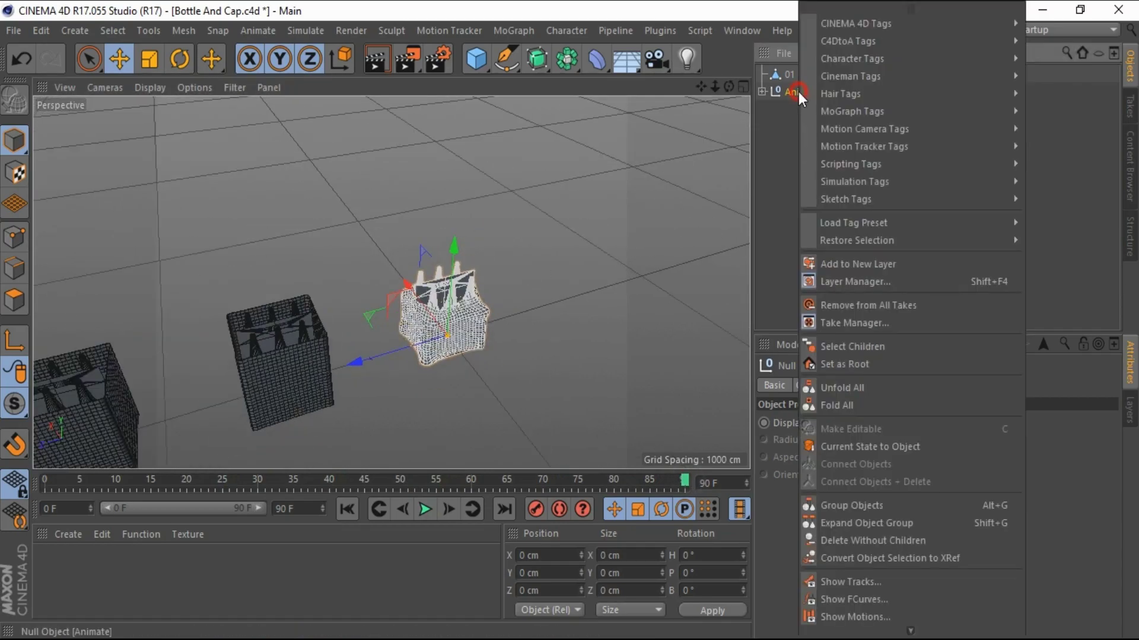
pyautogui.click(870, 447)
pyautogui.click(763, 91)
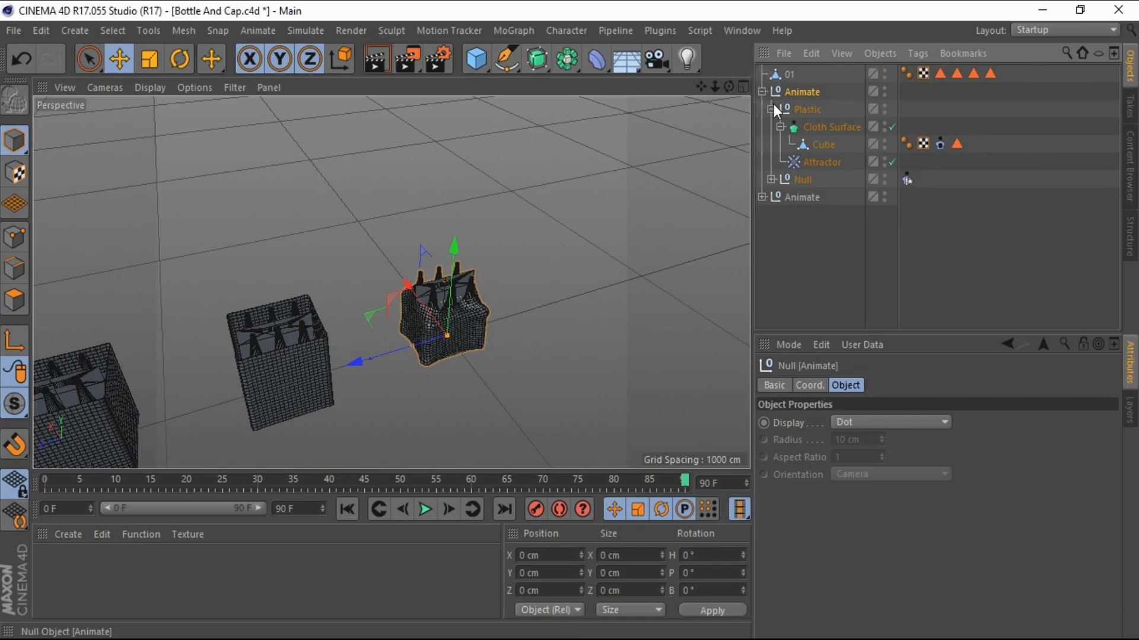
pyautogui.click(763, 91)
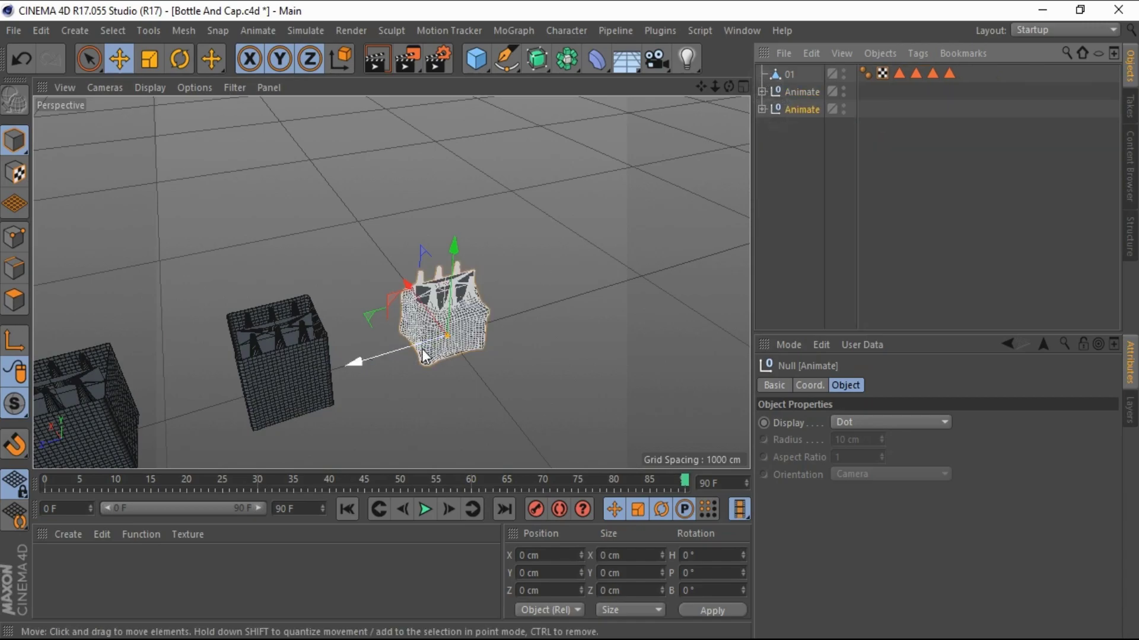
pyautogui.moveTo(375, 355); pyautogui.dragTo(504, 342)
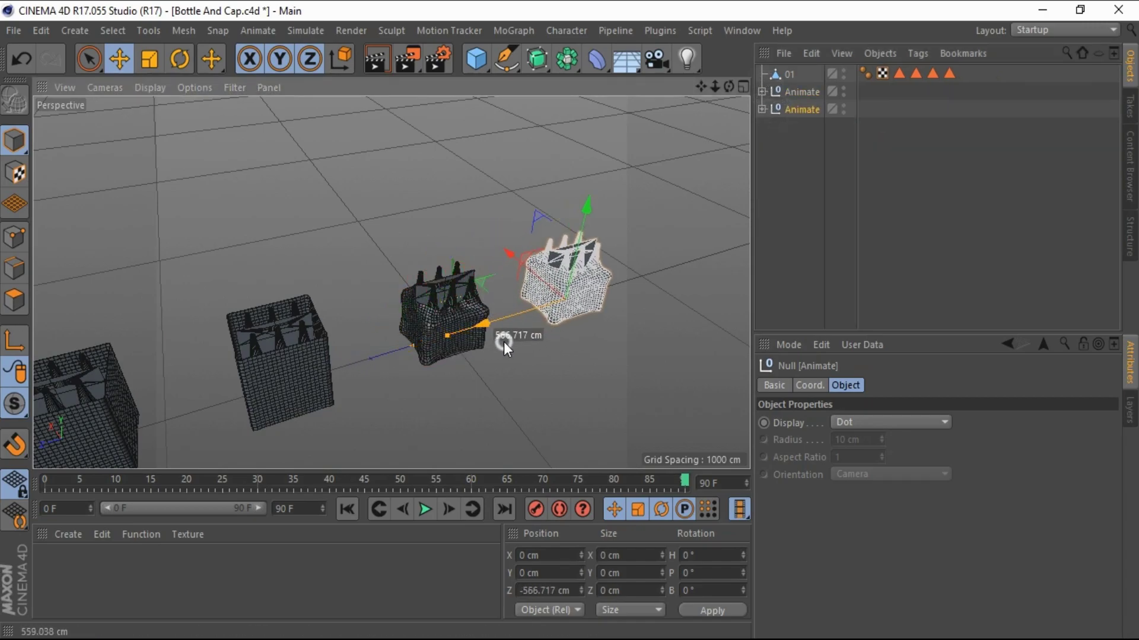
pyautogui.doubleClick(524, 591)
pyautogui.write('-600')
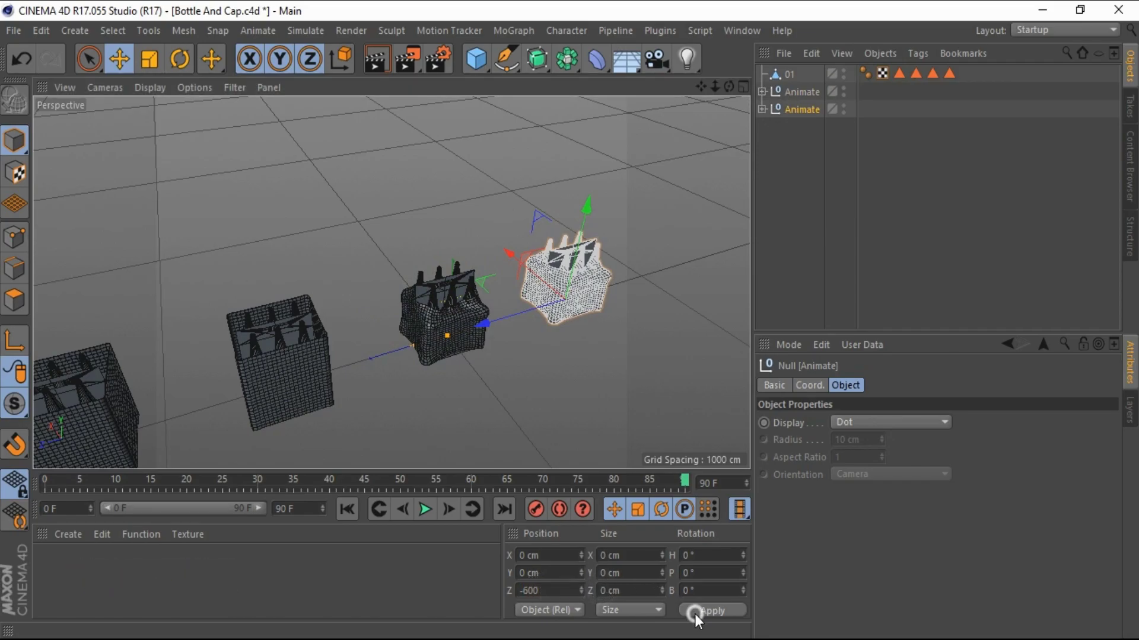
pyautogui.click(695, 613)
# Step: Duplicate the baked box and set the copy's Z position to -1200
pyautogui.keyDown('ctrl'); pyautogui.moveTo(786, 112); pyautogui.dragTo(789, 144); pyautogui.keyUp('ctrl')
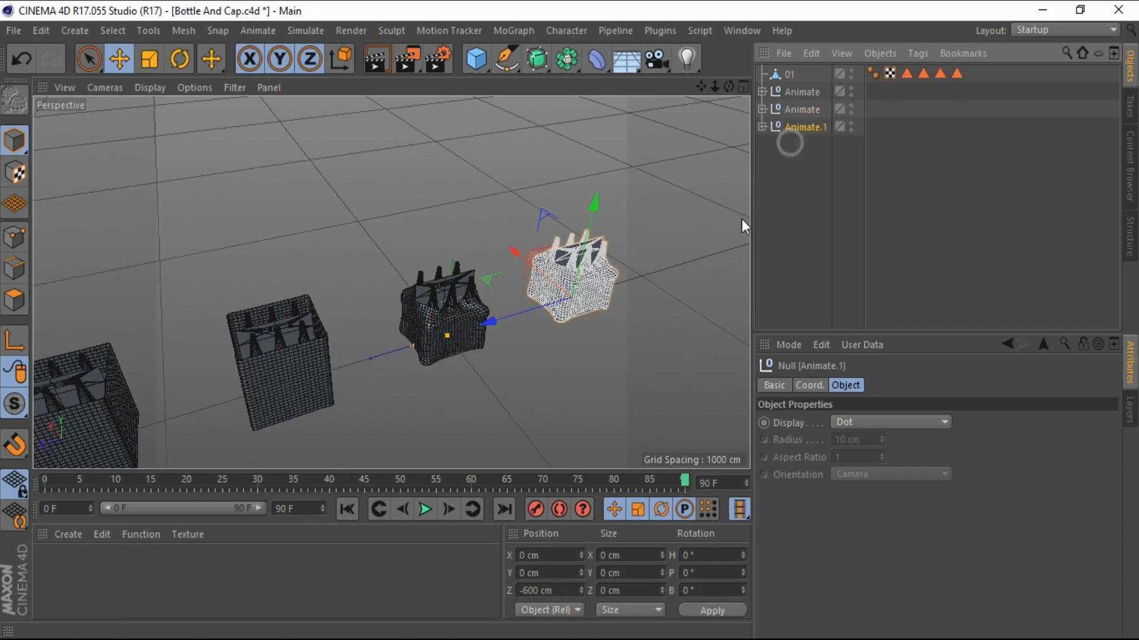
pyautogui.moveTo(457, 338); pyautogui.dragTo(601, 305)
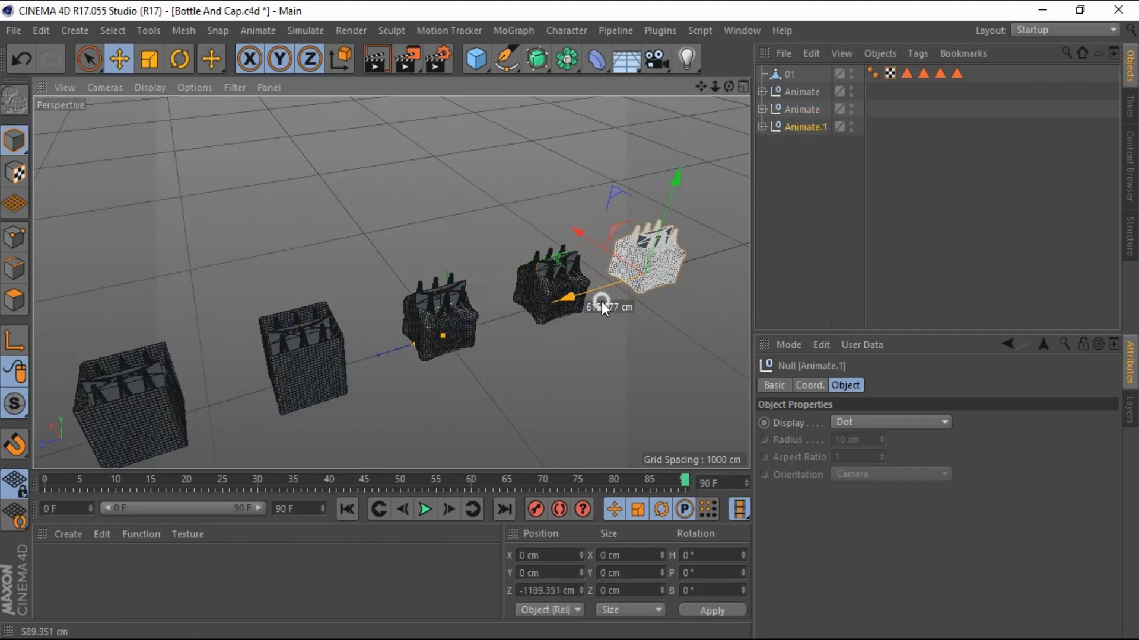
pyautogui.doubleClick(569, 591)
pyautogui.write('-120')
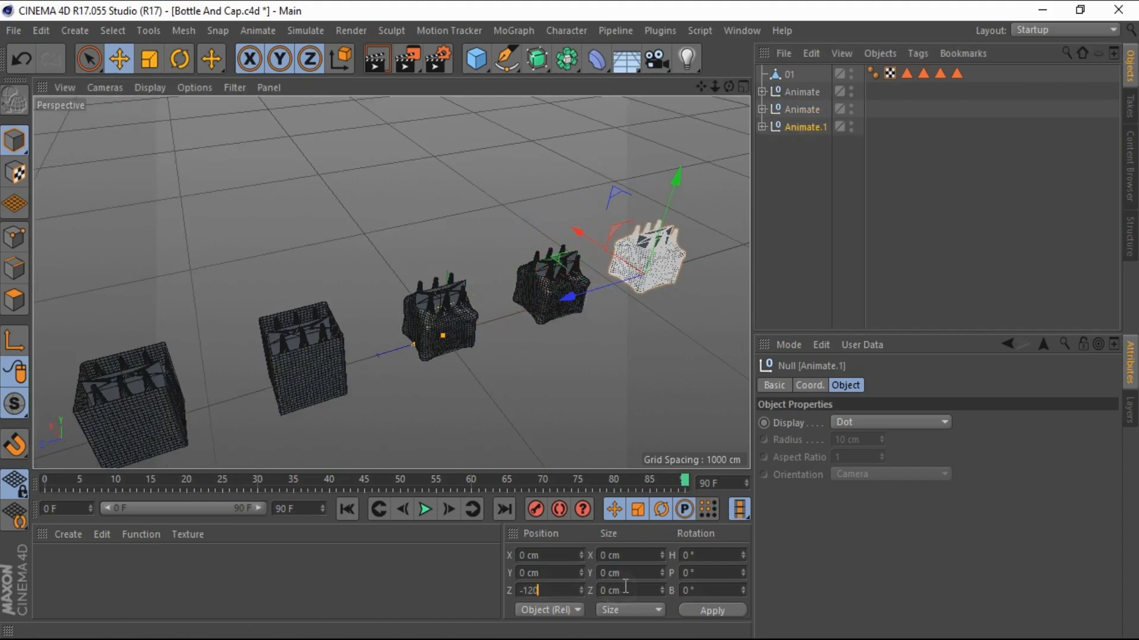
pyautogui.write('0')
pyautogui.click(710, 606)
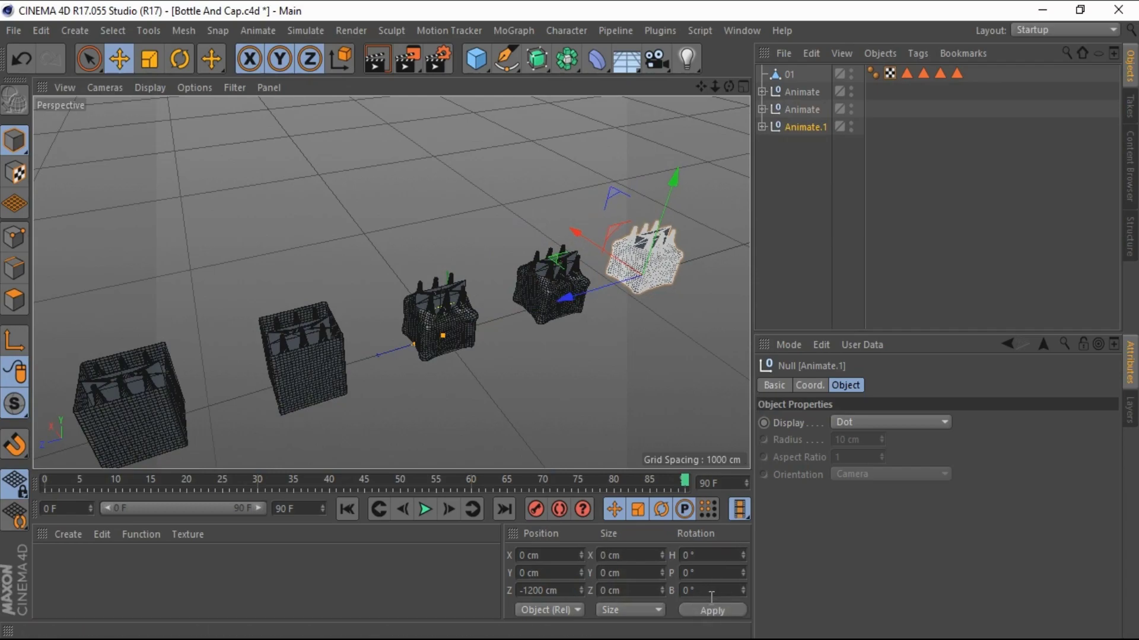
# Step: Connect and delete the two baked copies into one object named 02, then rewind
pyautogui.moveTo(803, 186); pyautogui.dragTo(791, 108)
pyautogui.rightClick(791, 108)
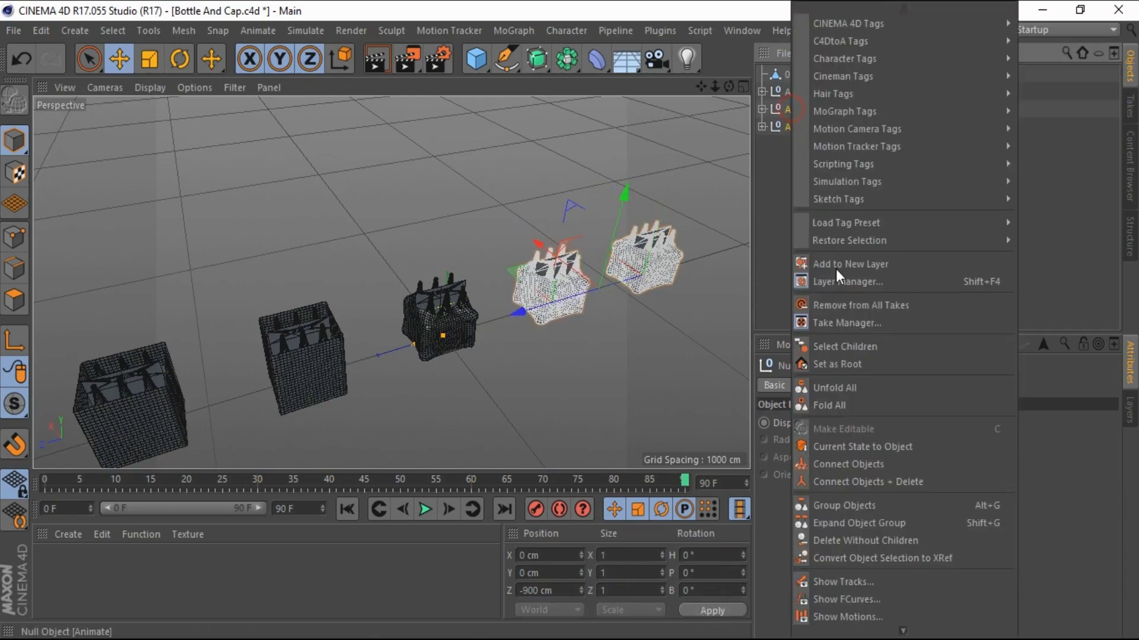
pyautogui.click(862, 476)
pyautogui.doubleClick(803, 109)
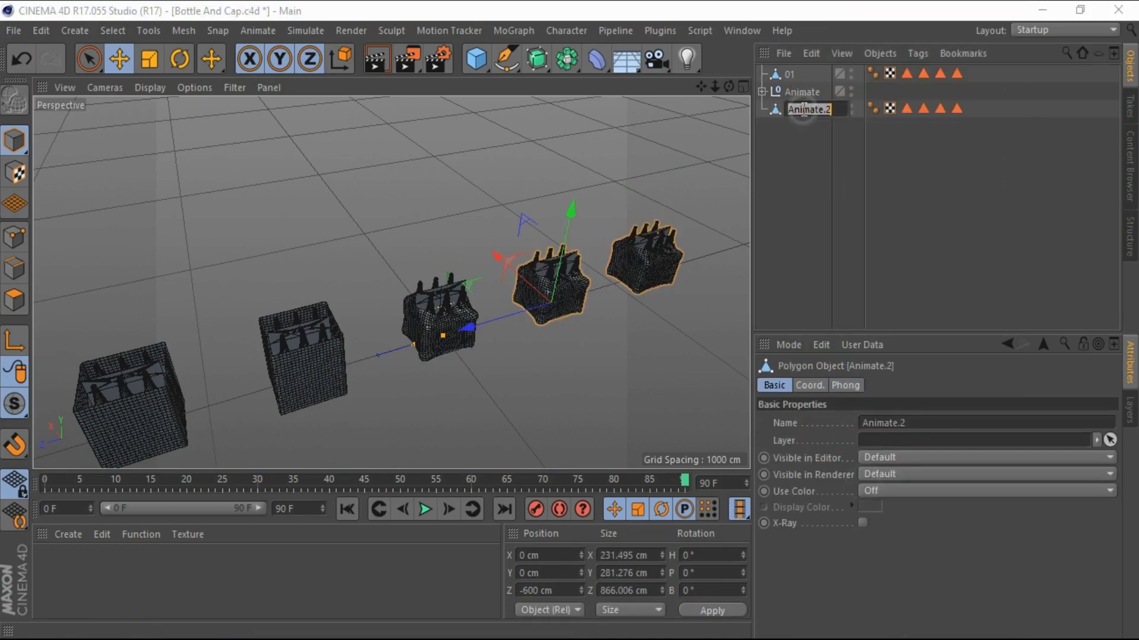
pyautogui.write('02')
pyautogui.press('Return')
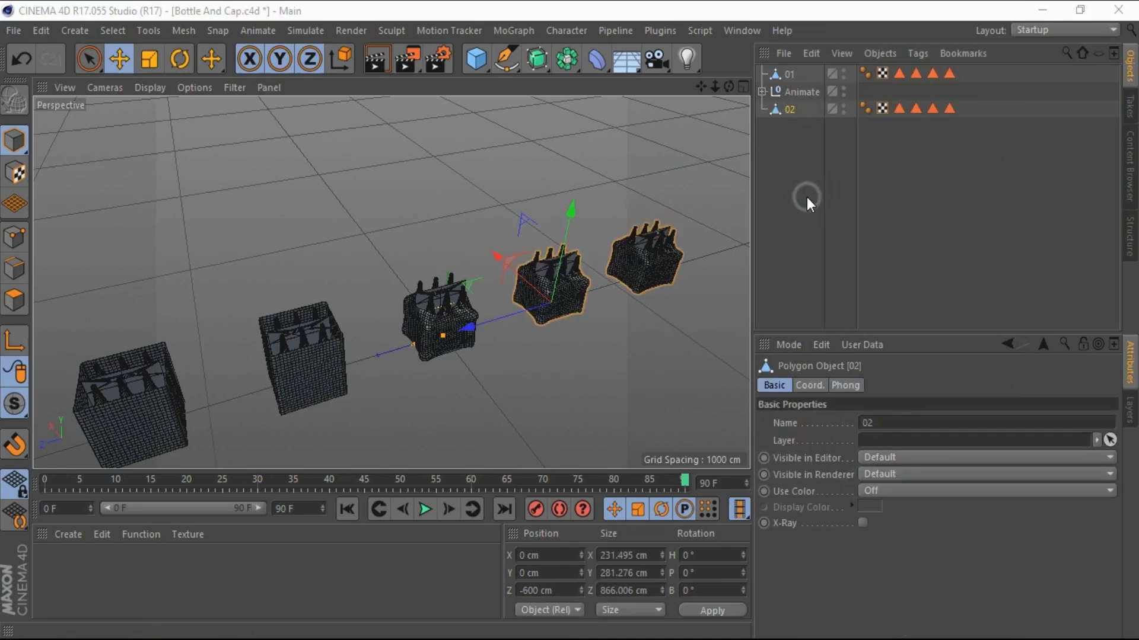
pyautogui.click(342, 509)
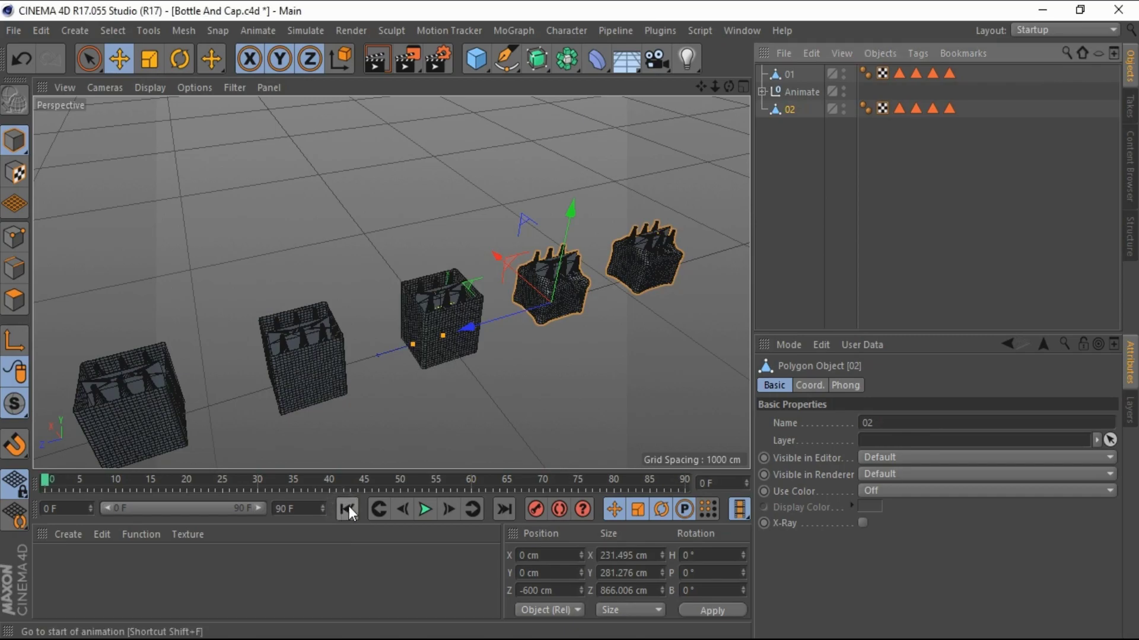
# Step: Reorient the view along the row of boxes and add a new cube
pyautogui.click(110, 90)
pyautogui.click(266, 251)
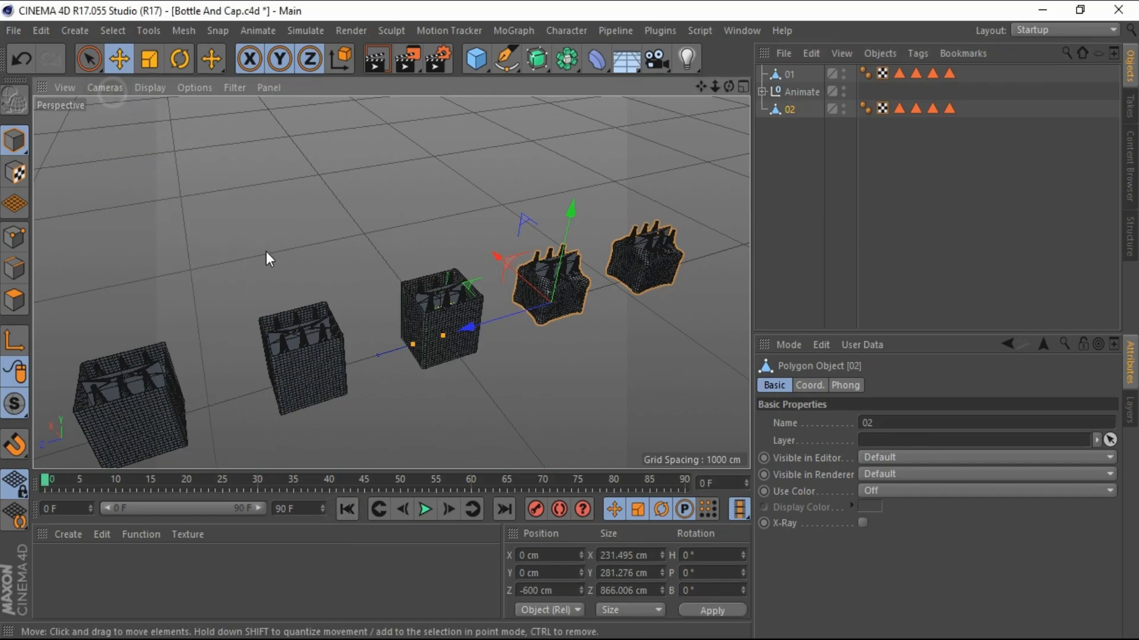
pyautogui.scroll(-3, 265, 252)
pyautogui.scroll(4, 266, 252)
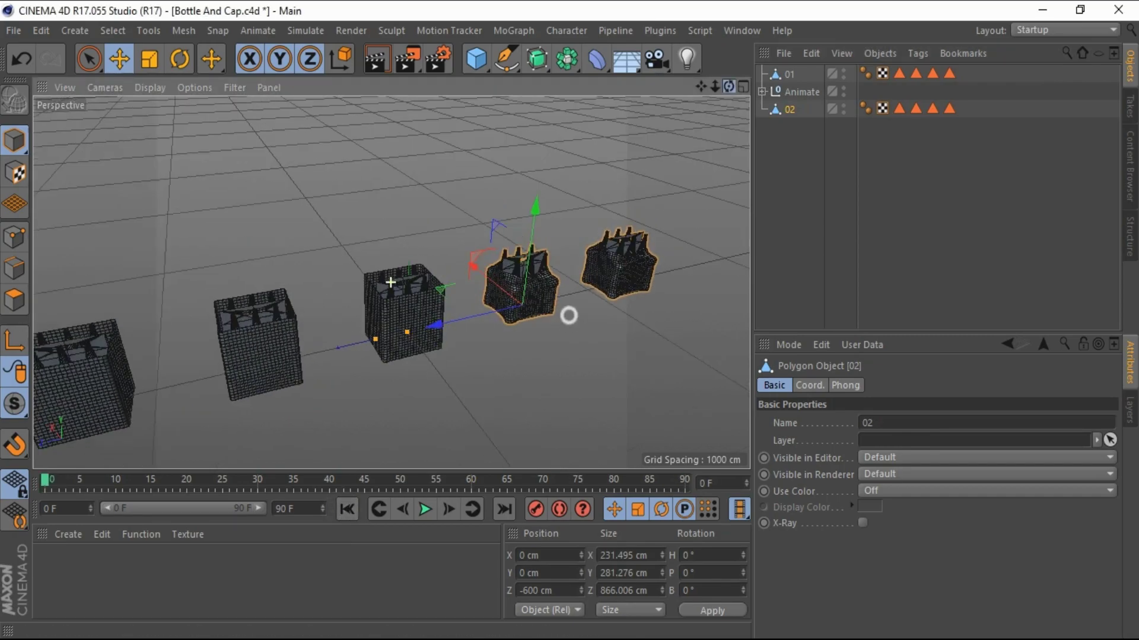
pyautogui.keyDown('alt'); pyautogui.moveTo(568, 315); pyautogui.dragTo(569, 320); pyautogui.keyUp('alt')
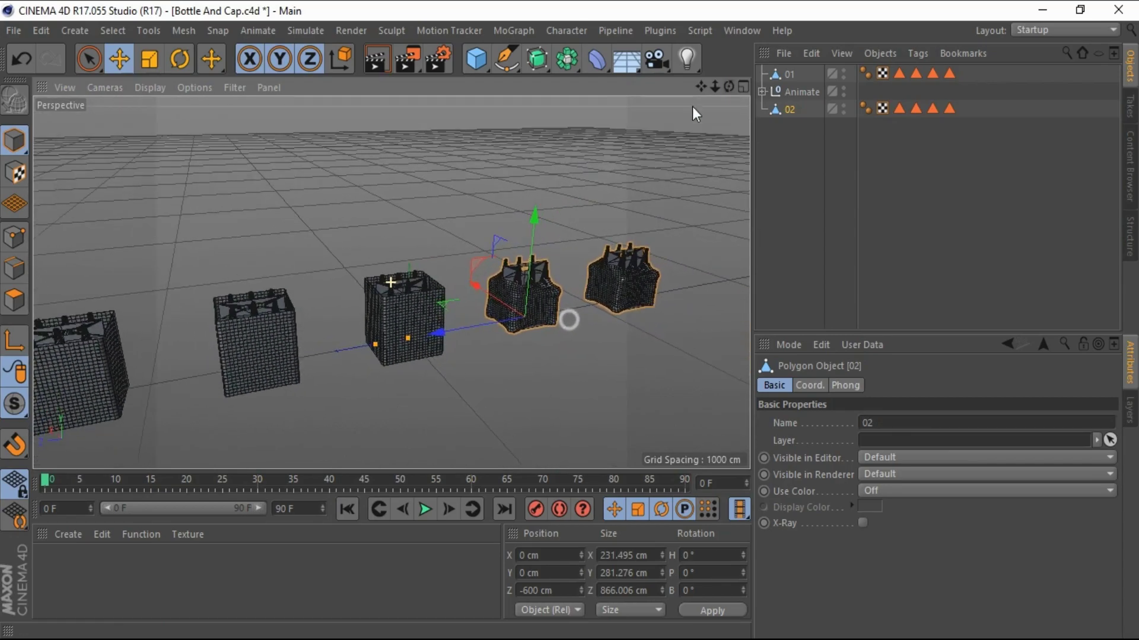
pyautogui.keyDown('alt'); pyautogui.moveTo(692, 105); pyautogui.dragTo(407, 301); pyautogui.keyUp('alt')
pyautogui.scroll(2, 430, 311)
pyautogui.scroll(1, 430, 311)
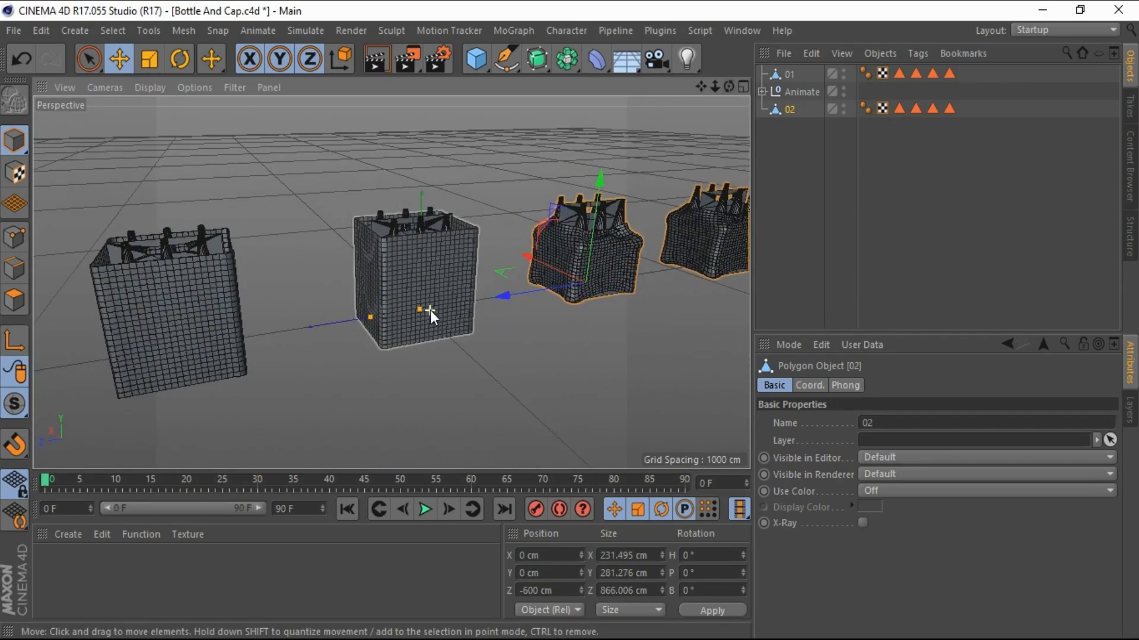
pyautogui.scroll(2, 429, 311)
pyautogui.click(476, 58)
# Step: Size the cube to 300 × 10 × 50 cm (X, Y, Z)
pyautogui.scroll(2, 407, 312)
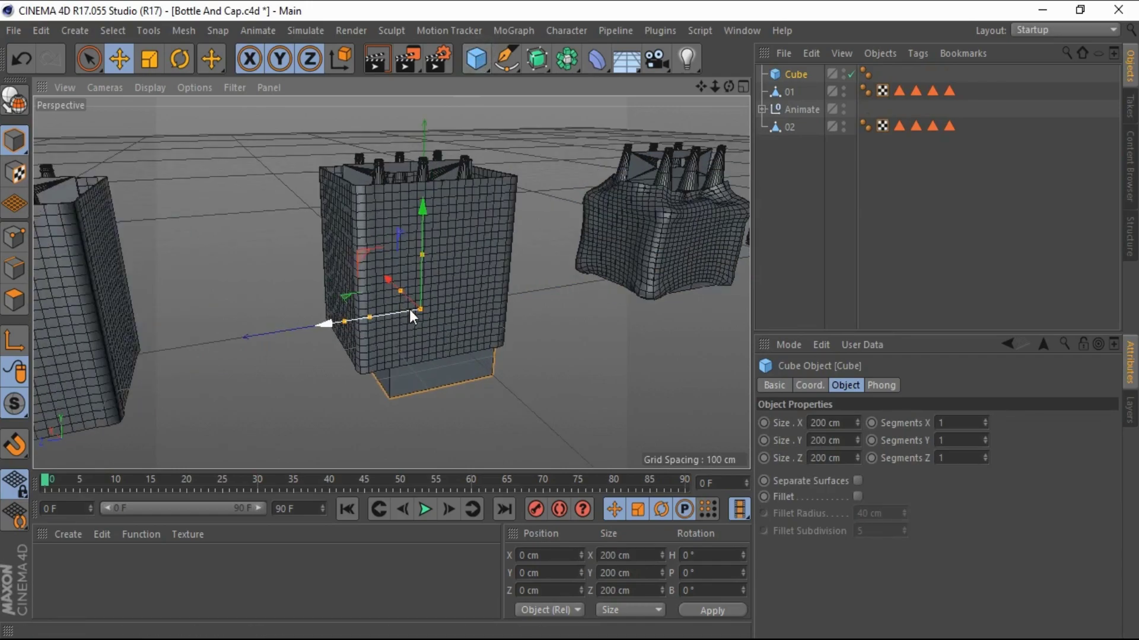
pyautogui.moveTo(404, 296)
pyautogui.mouseDown()
pyautogui.moveTo(376, 278)
pyautogui.moveTo(397, 290)
pyautogui.mouseUp()
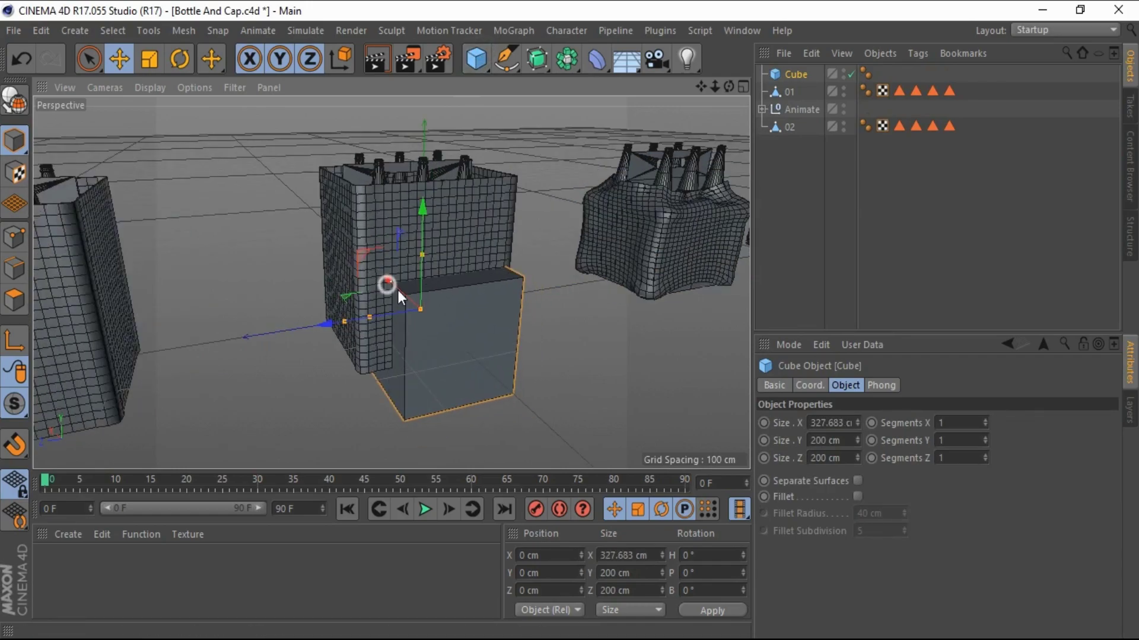
pyautogui.doubleClick(830, 422)
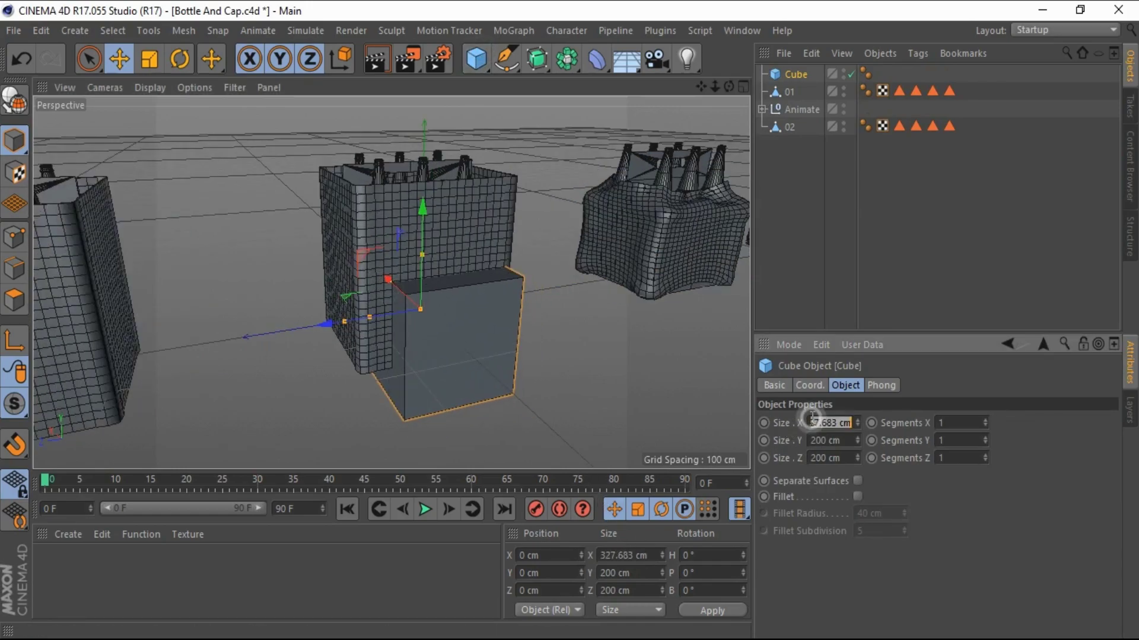
pyautogui.write('300')
pyautogui.press('Return')
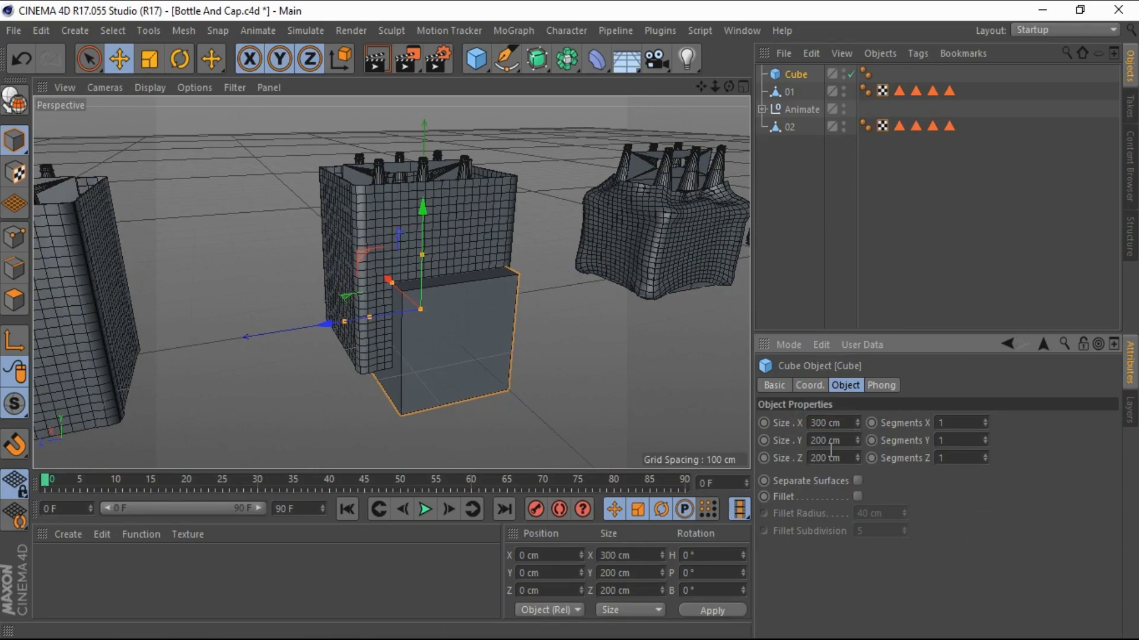
pyautogui.moveTo(860, 442); pyautogui.dragTo(860, 446)
pyautogui.doubleClick(830, 440)
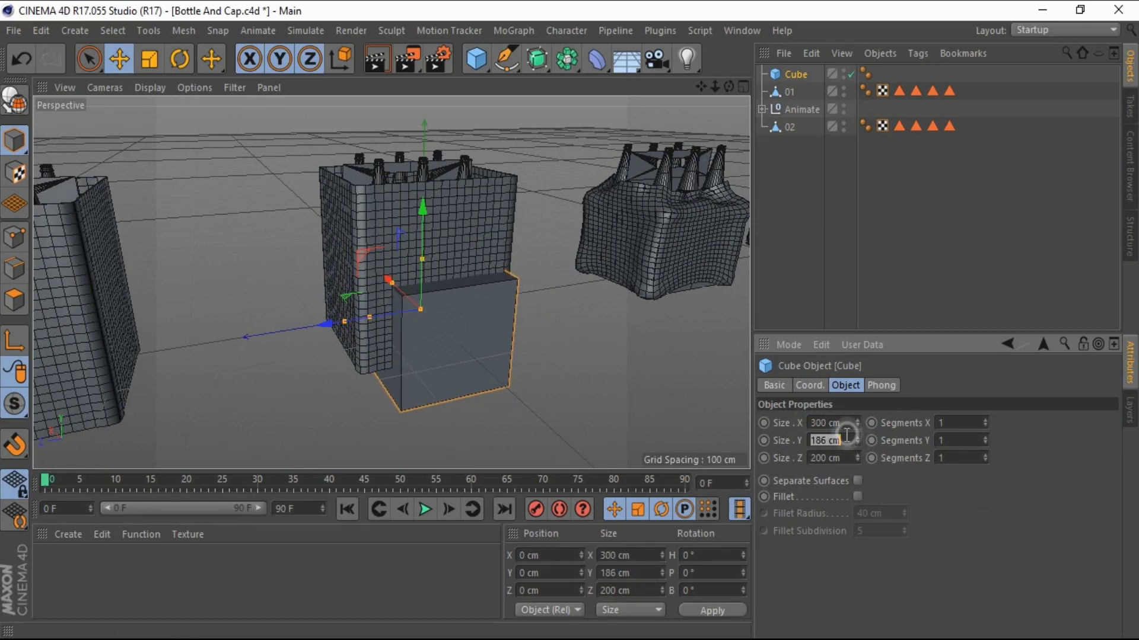
pyautogui.write('10')
pyautogui.scroll(3, 433, 354)
pyautogui.doubleClick(830, 458)
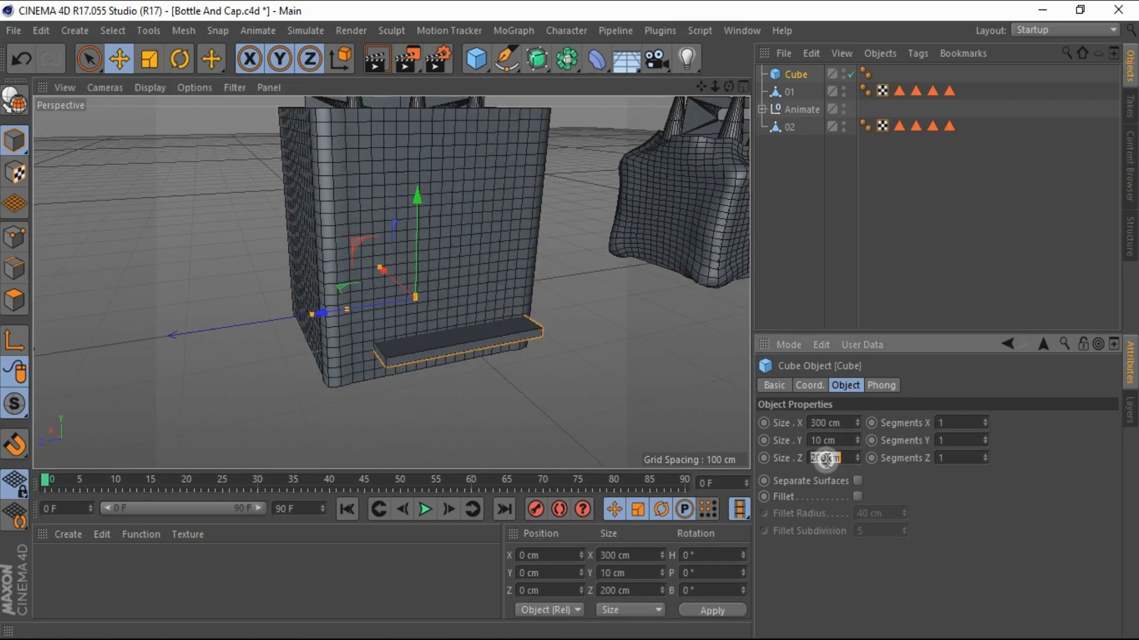
pyautogui.write('50')
pyautogui.press('Return')
# Step: Fillet the plank's edges and duplicate it as Cube.1
pyautogui.scroll(3, 497, 370)
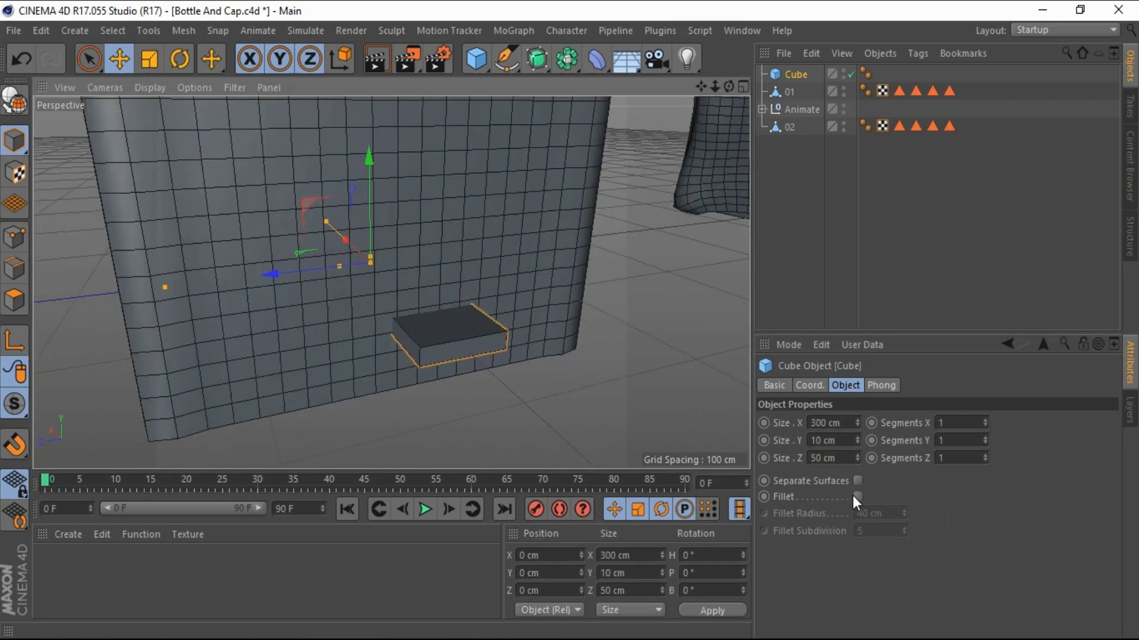
pyautogui.click(858, 496)
pyautogui.keyDown('alt'); pyautogui.moveTo(631, 347); pyautogui.dragTo(610, 237); pyautogui.keyUp('alt')
pyautogui.keyDown('alt'); pyautogui.moveTo(717, 93); pyautogui.dragTo(397, 327); pyautogui.keyUp('alt')
pyautogui.moveTo(730, 88)
pyautogui.mouseDown()
pyautogui.moveTo(568, 322)
pyautogui.moveTo(587, 308)
pyautogui.mouseUp()
pyautogui.keyDown('ctrl'); pyautogui.moveTo(791, 81); pyautogui.dragTo(789, 83); pyautogui.keyUp('ctrl')
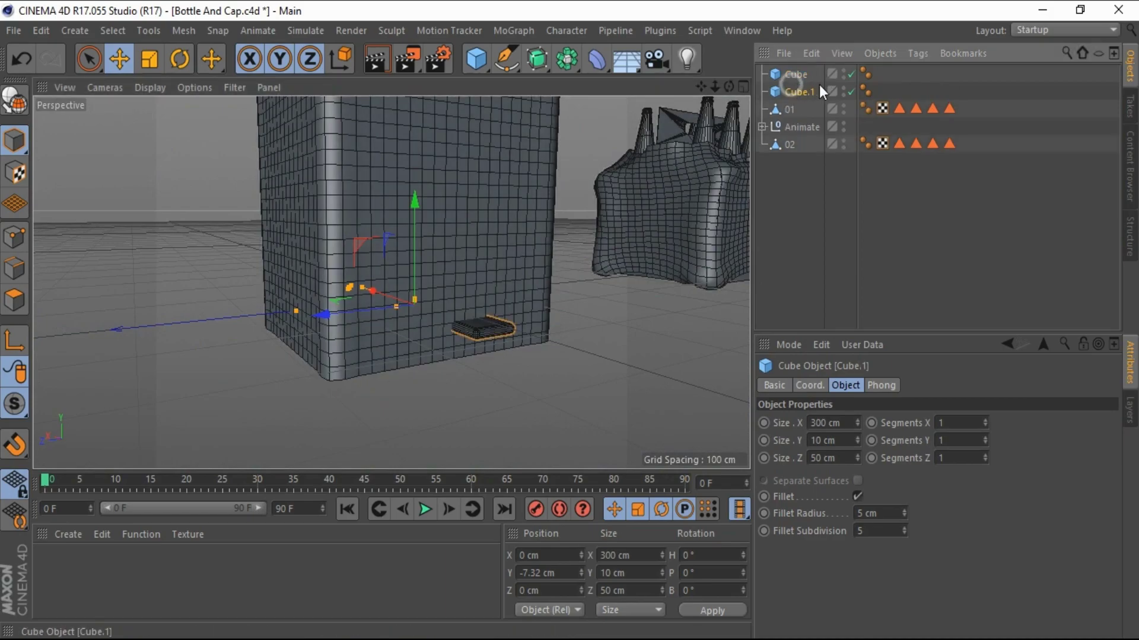
pyautogui.scroll(-3, 422, 321)
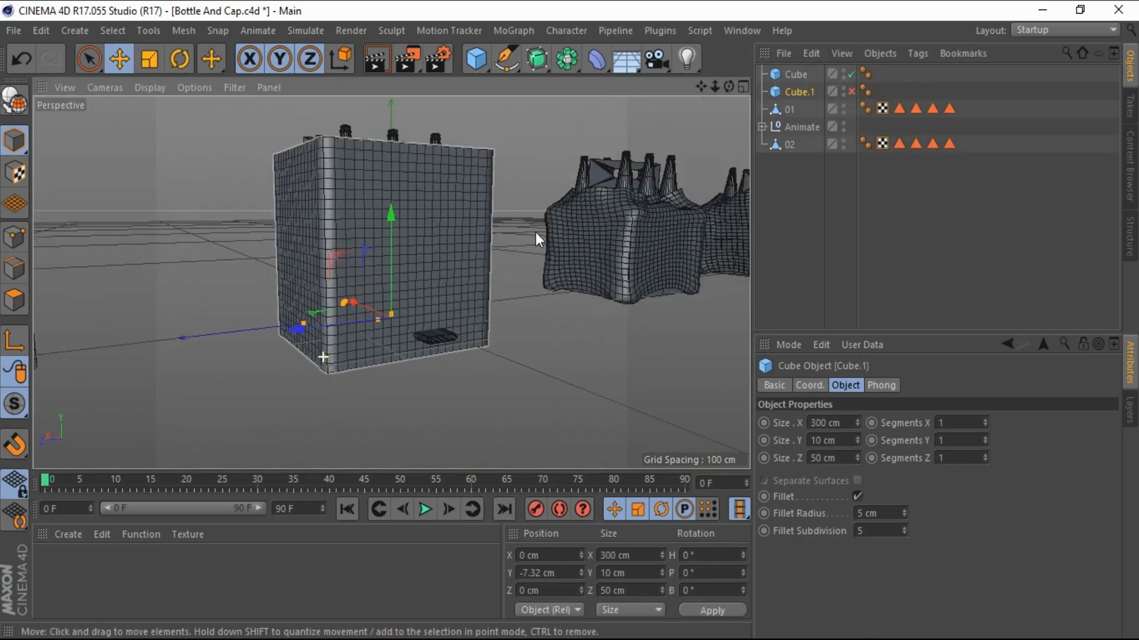
# Step: Add a Cloner holding the plank, with clone offset P.Y 0 and P.Z 50 cm
pyautogui.click(514, 30)
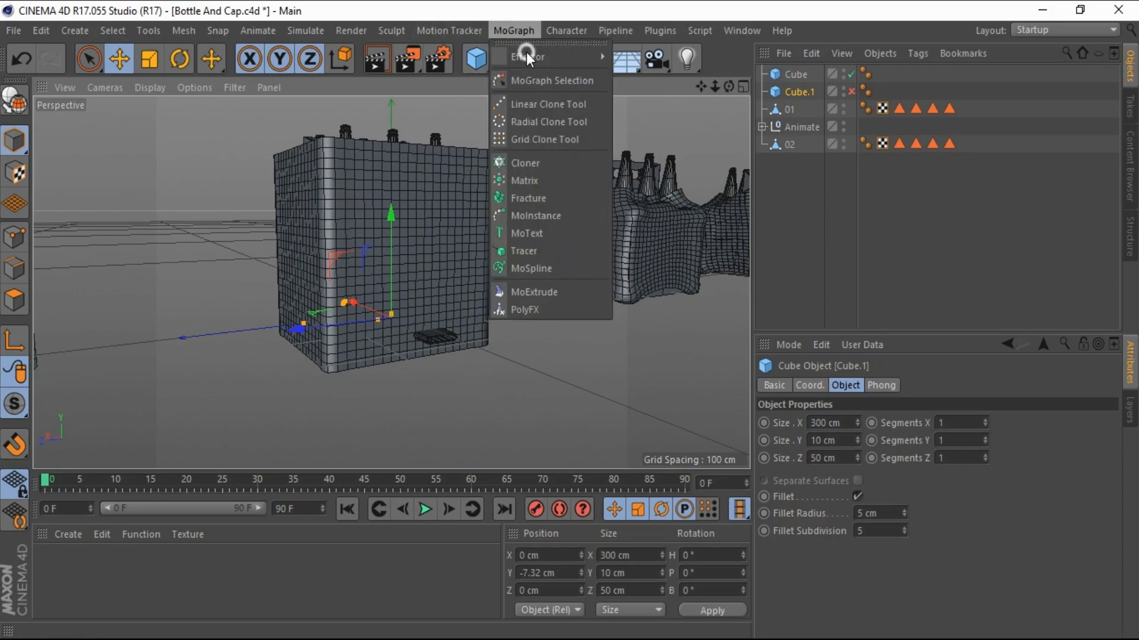
pyautogui.click(531, 162)
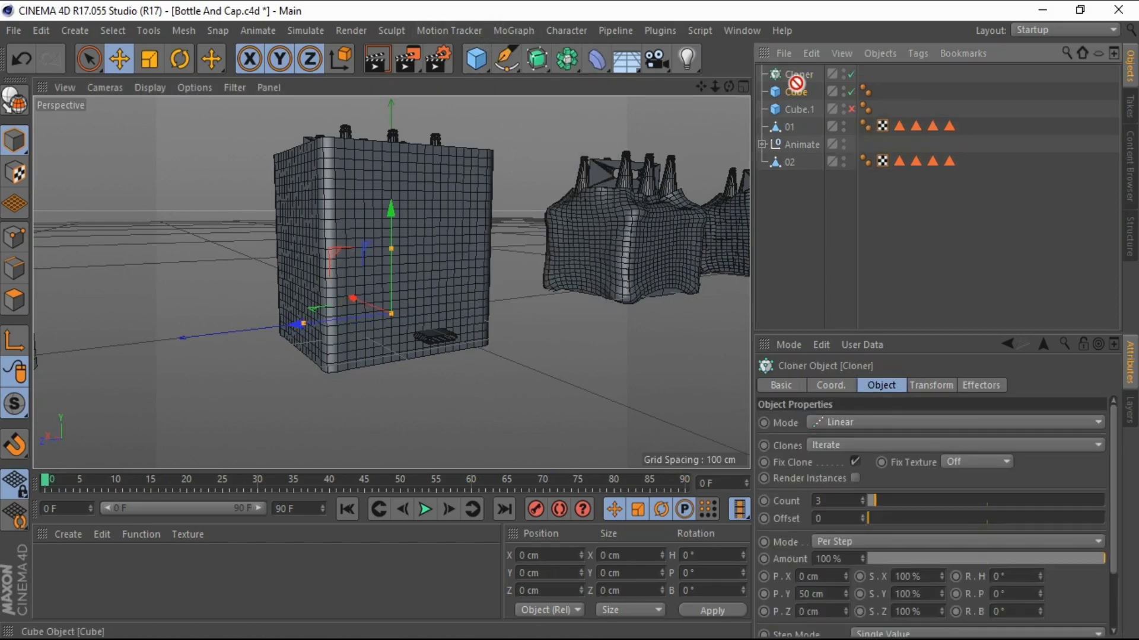
pyautogui.moveTo(796, 92); pyautogui.dragTo(795, 75)
pyautogui.scroll(-3, 197, 343)
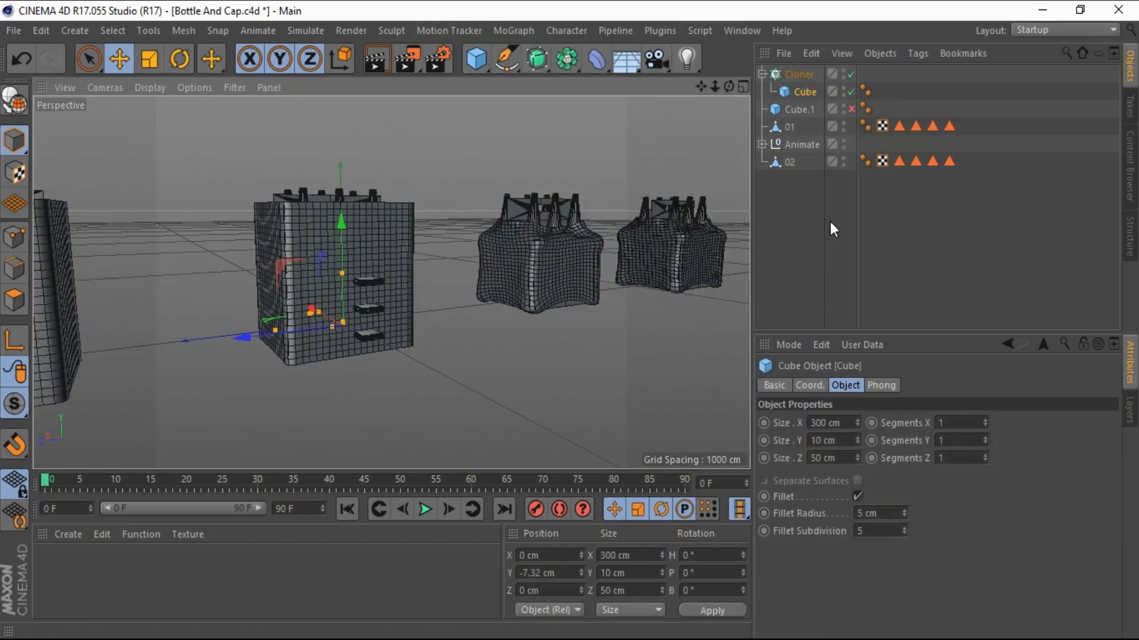
pyautogui.click(797, 76)
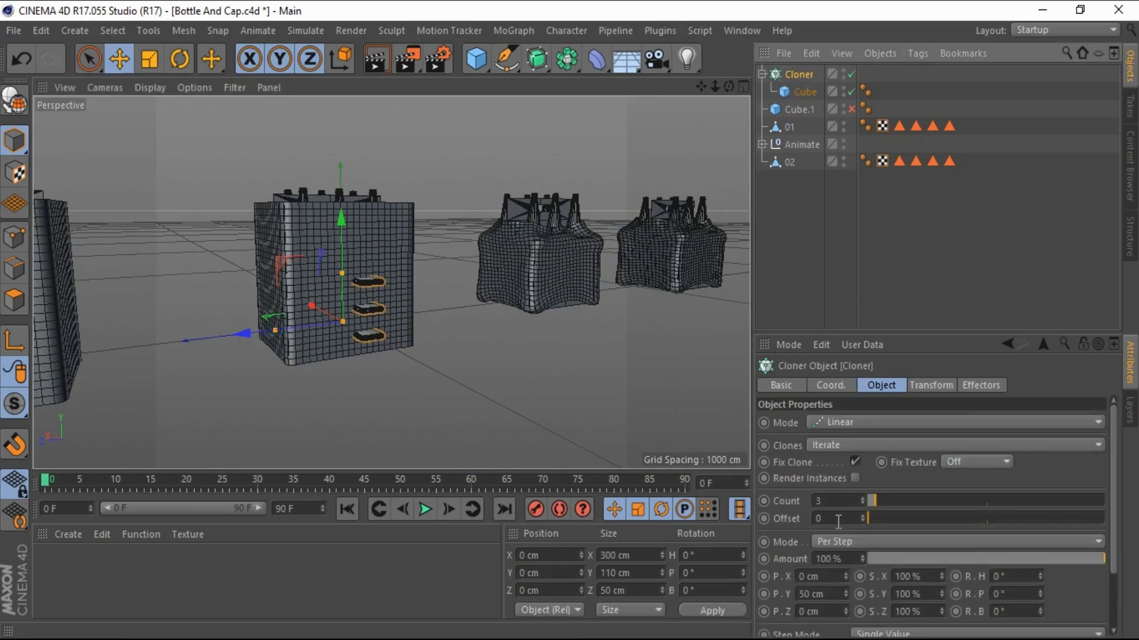
pyautogui.doubleClick(817, 594)
pyautogui.write('0')
pyautogui.click(835, 611)
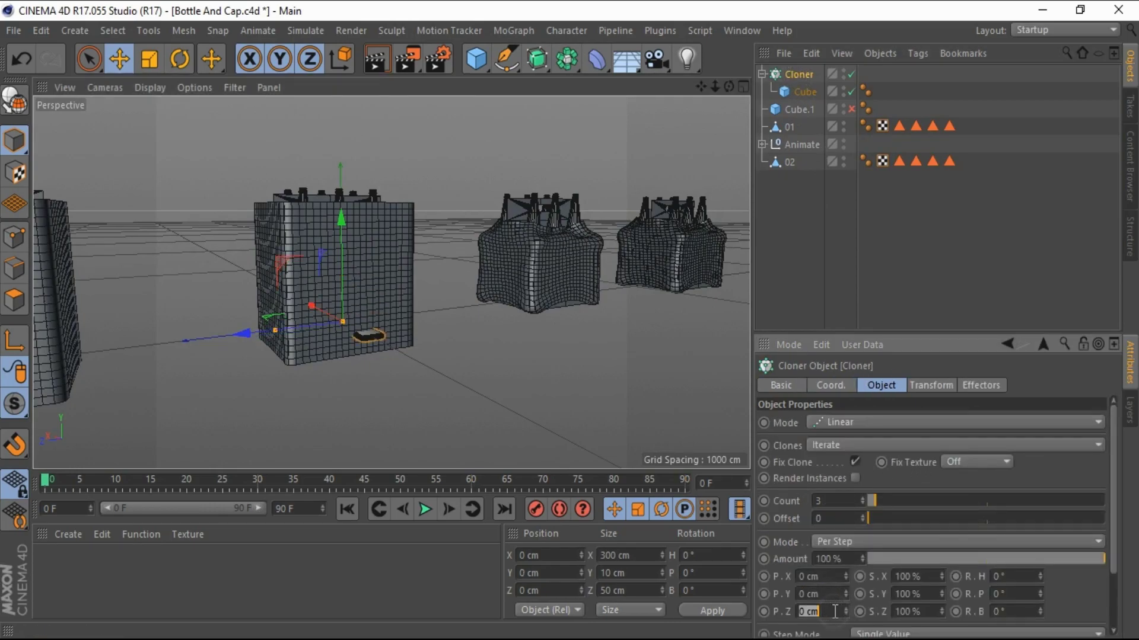
pyautogui.write('50')
pyautogui.press('Return')
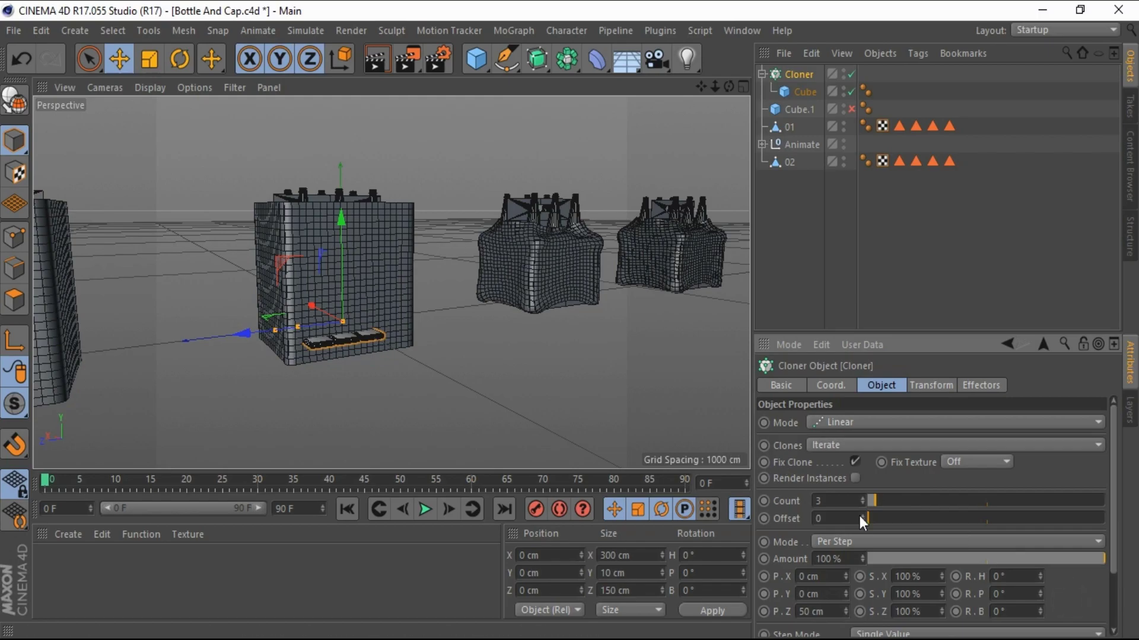
# Step: Raise the clone count to 81 and slide the row along Z under the boxes
pyautogui.moveTo(877, 500); pyautogui.dragTo(926, 504)
pyautogui.scroll(-3, 470, 330)
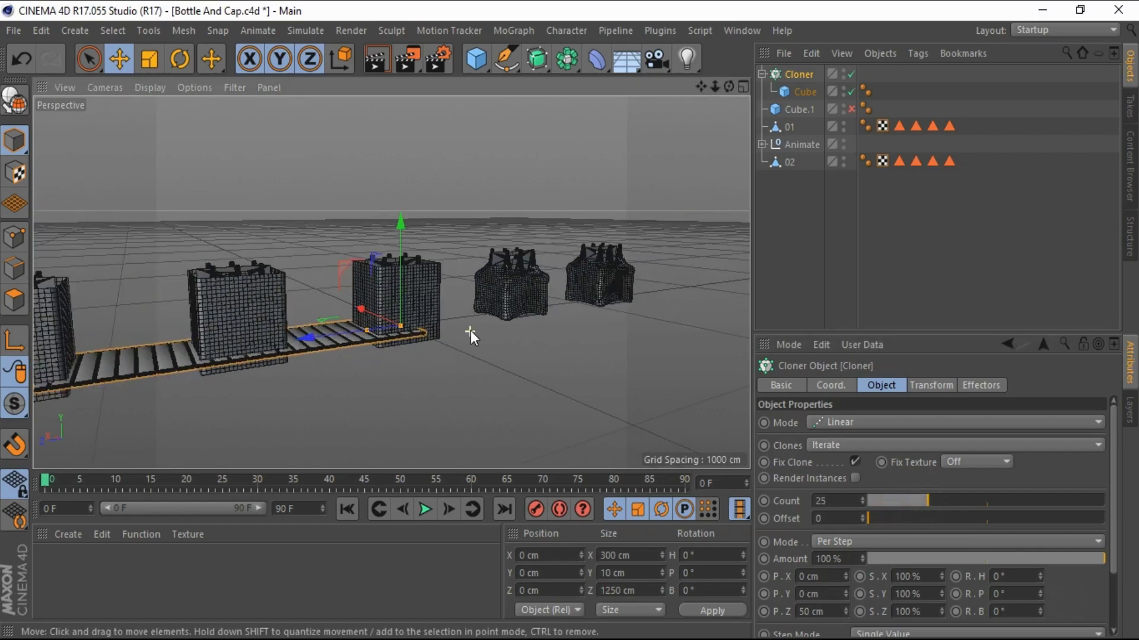
pyautogui.scroll(-2, 471, 330)
pyautogui.scroll(-2, 471, 330)
pyautogui.moveTo(350, 336); pyautogui.dragTo(584, 319)
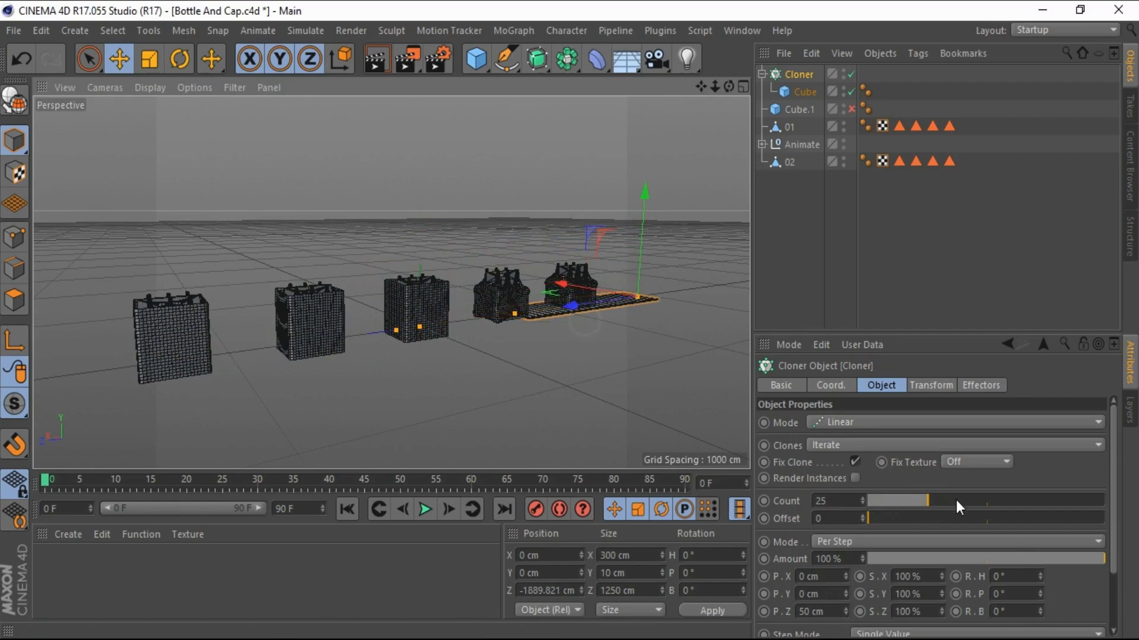
pyautogui.moveTo(862, 500); pyautogui.dragTo(1049, 497)
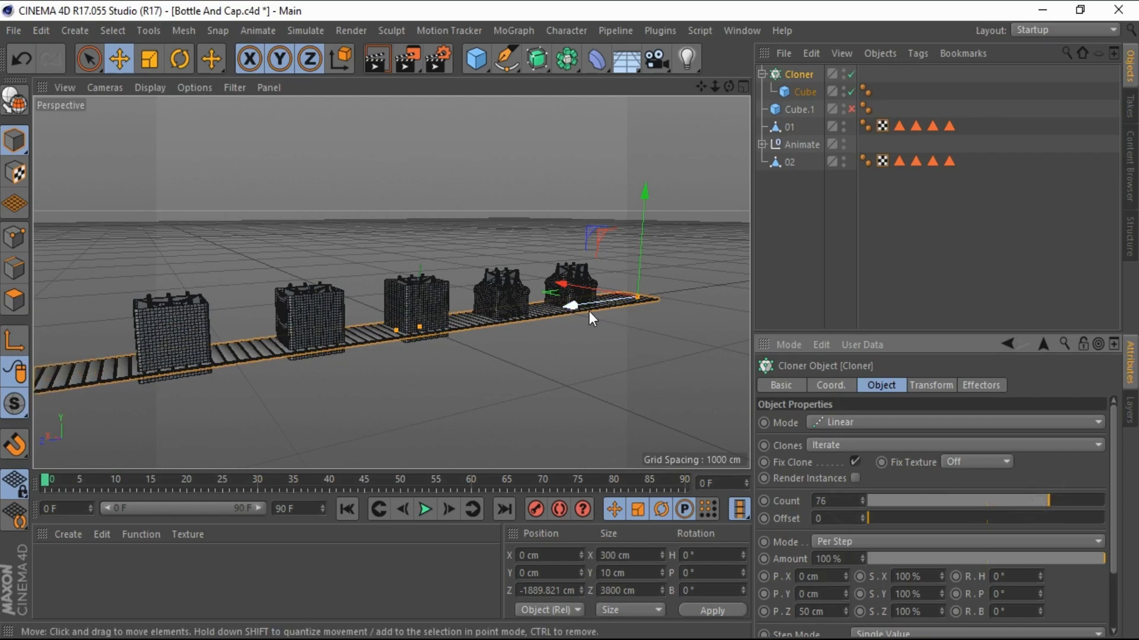
pyautogui.moveTo(589, 312)
pyautogui.mouseDown()
pyautogui.moveTo(609, 314)
pyautogui.moveTo(616, 329)
pyautogui.moveTo(601, 328)
pyautogui.mouseUp()
pyautogui.click(1061, 502)
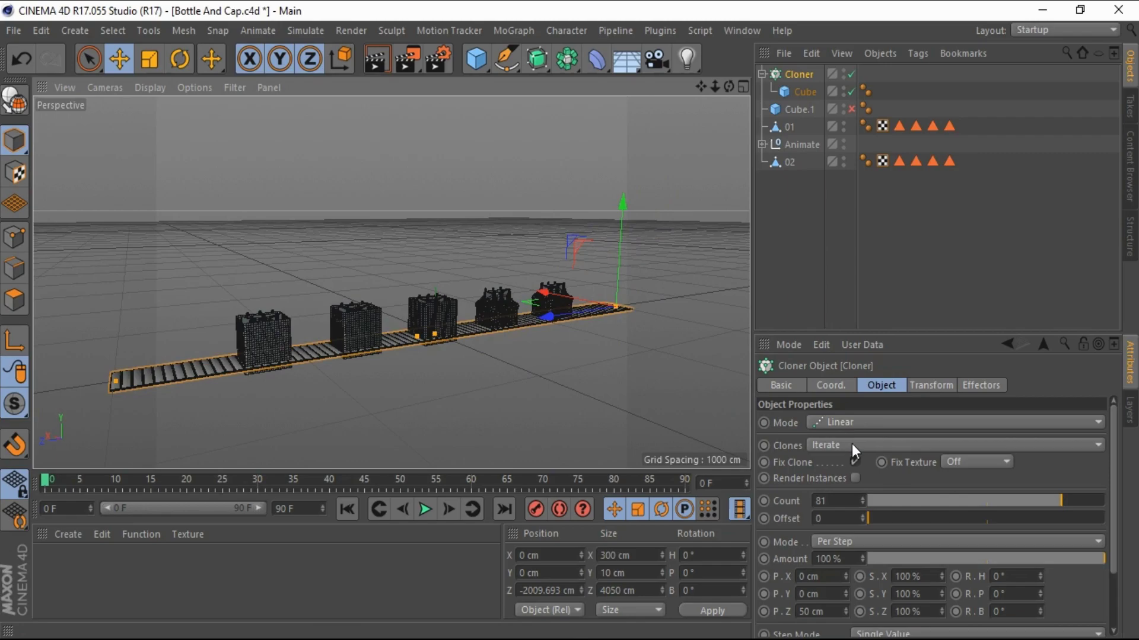
pyautogui.click(821, 205)
# Step: Re-enable Cube.1 and set its height to 50 cm
pyautogui.scroll(3, 454, 310)
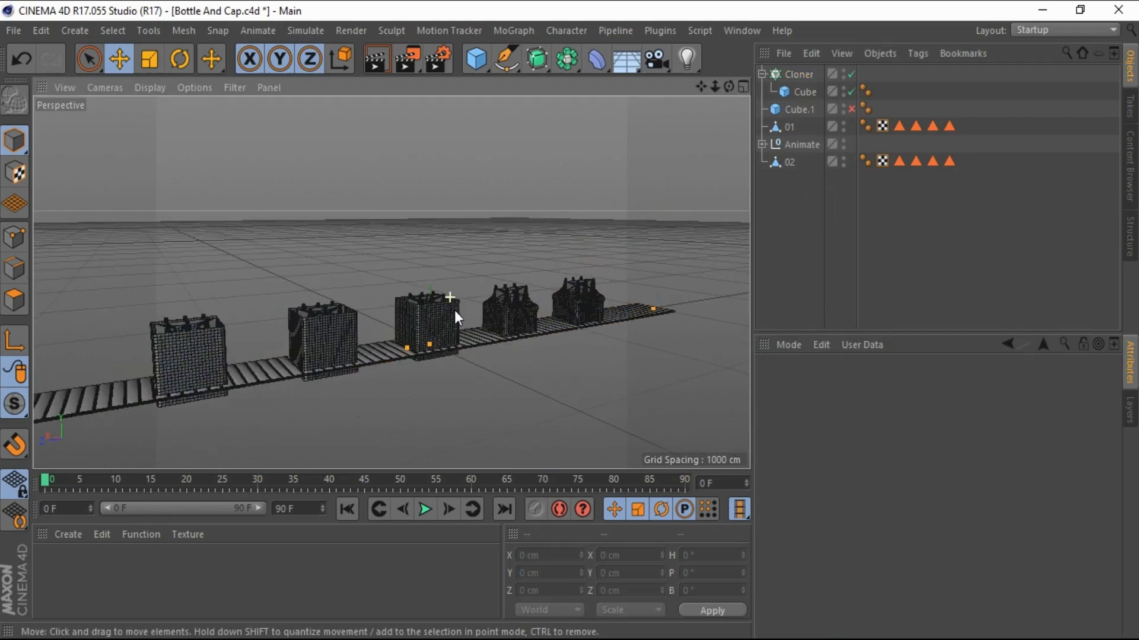
pyautogui.scroll(4, 469, 356)
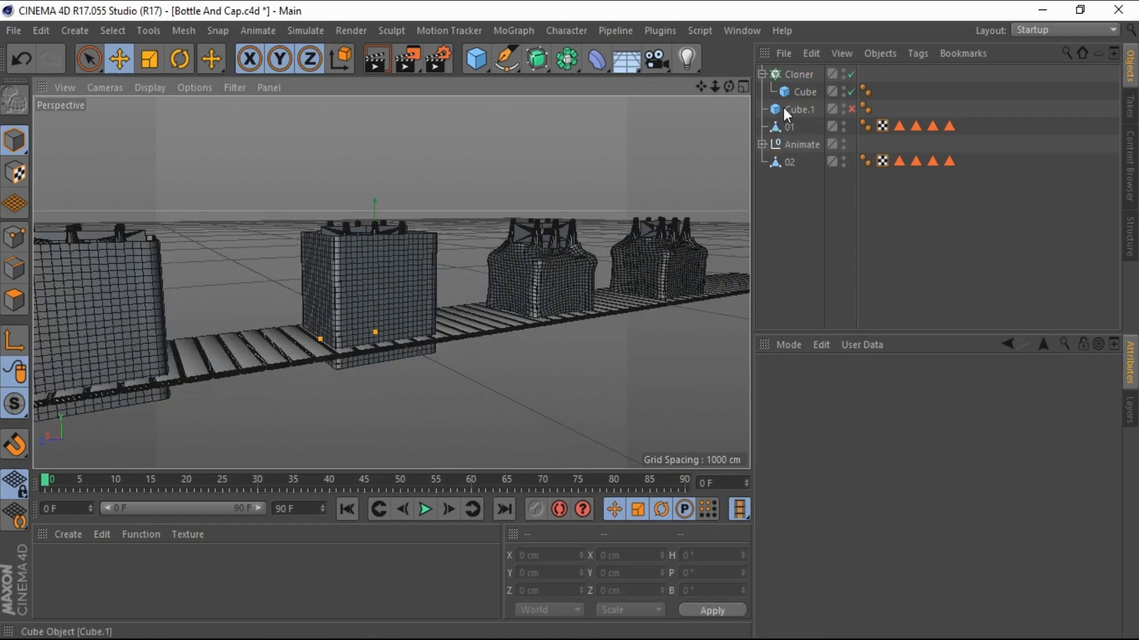
pyautogui.click(851, 109)
pyautogui.click(795, 110)
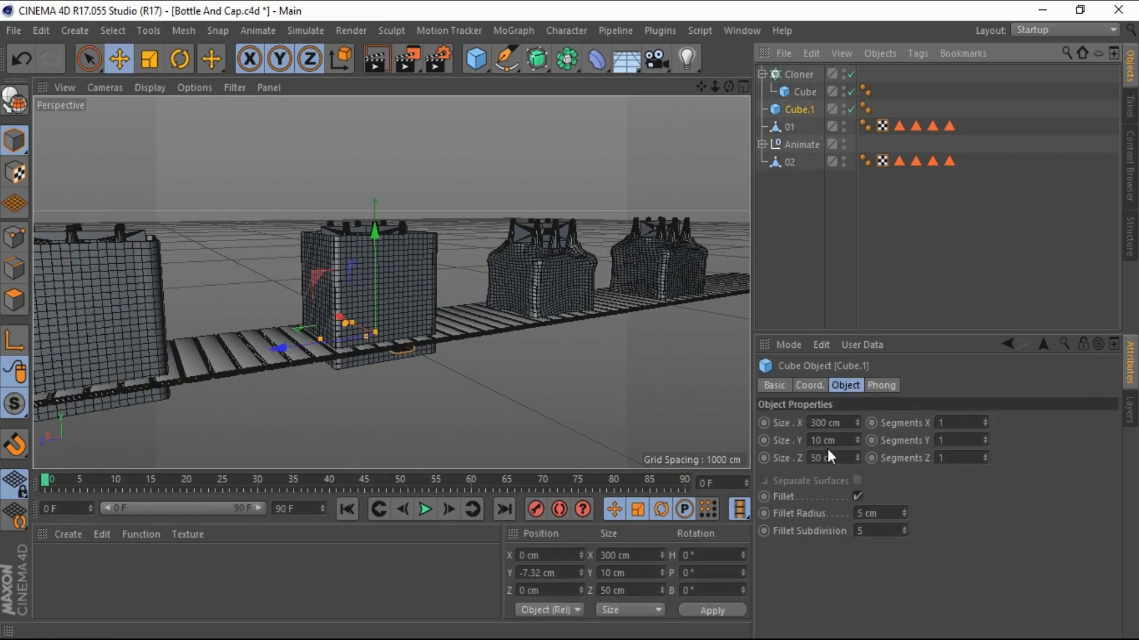
pyautogui.doubleClick(842, 440)
pyautogui.write('50')
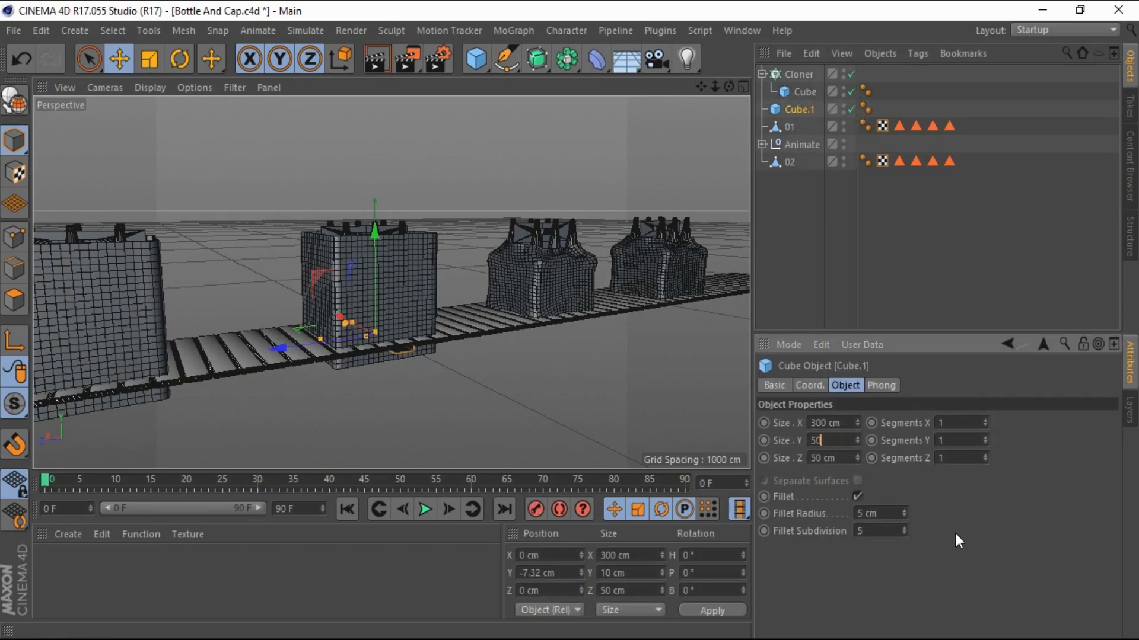
pyautogui.press('Return')
# Step: Lower Cube.1 beneath the conveyor slats
pyautogui.scroll(3, 298, 368)
pyautogui.scroll(3, 379, 328)
pyautogui.scroll(2, 460, 351)
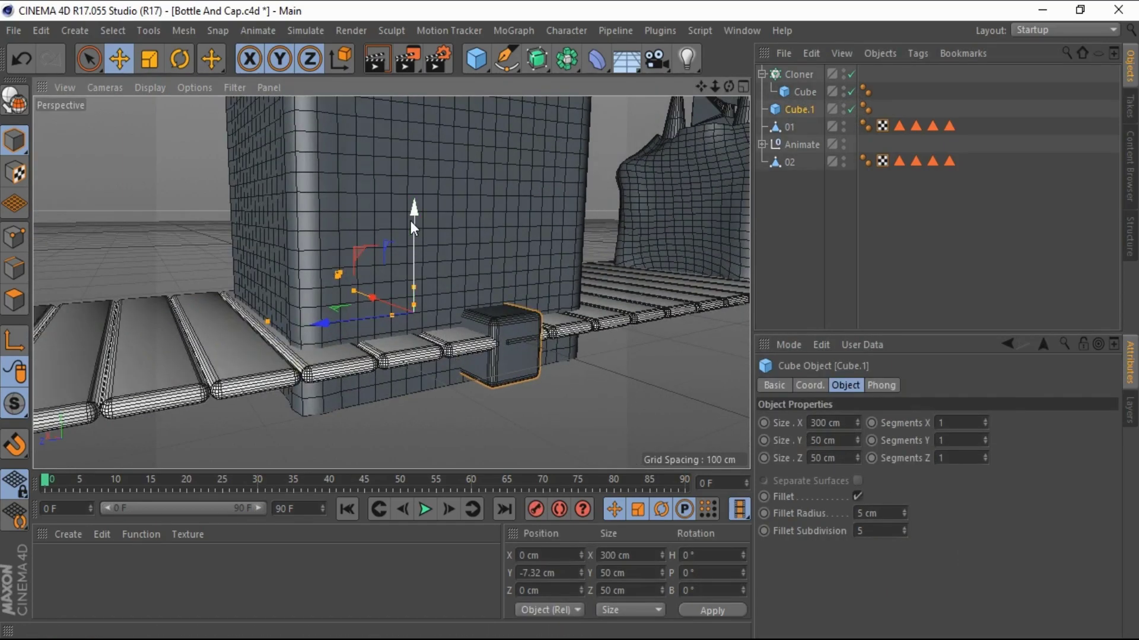
pyautogui.moveTo(414, 227); pyautogui.dragTo(412, 236)
pyautogui.scroll(3, 460, 325)
pyautogui.scroll(2, 460, 325)
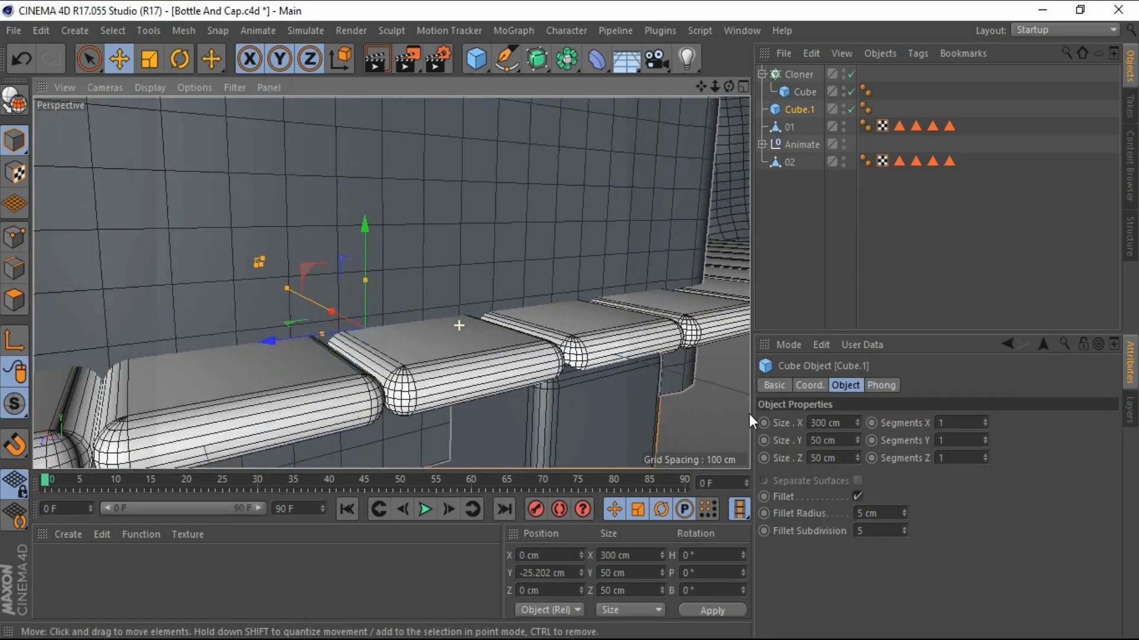
pyautogui.scroll(4, 851, 423)
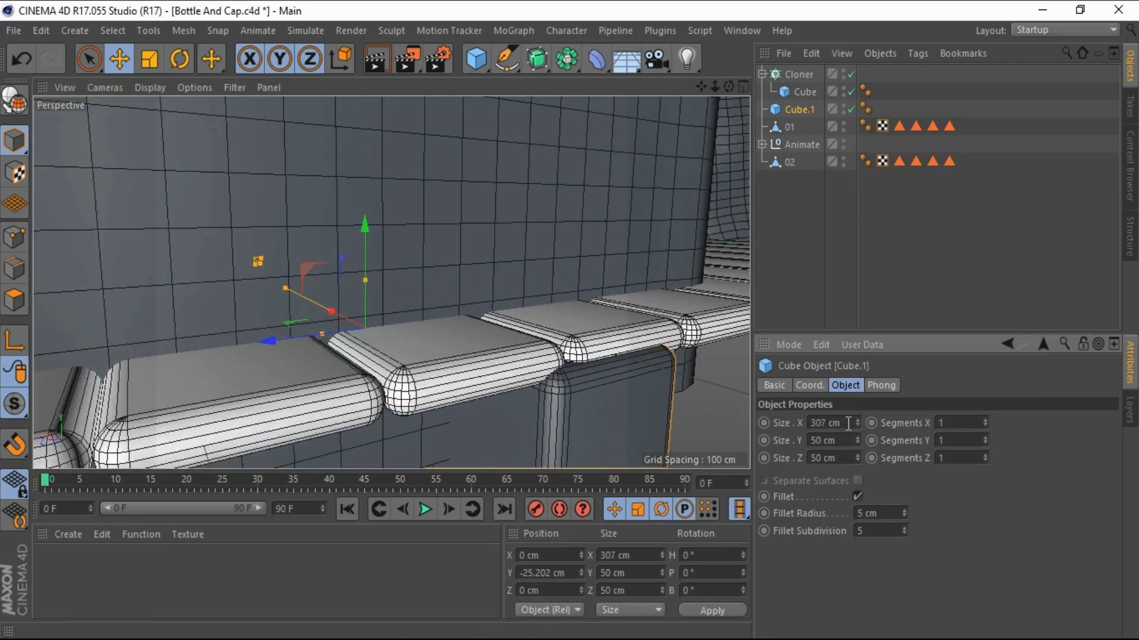
pyautogui.scroll(5, 850, 422)
pyautogui.scroll(5, 848, 423)
pyautogui.scroll(1, 848, 422)
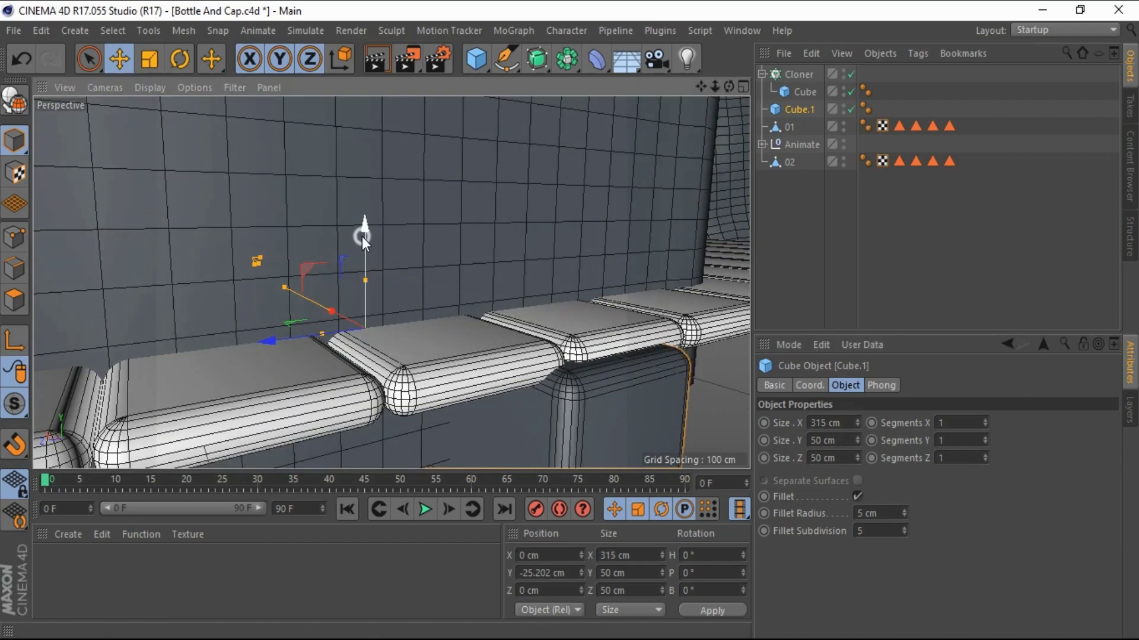
pyautogui.moveTo(362, 237); pyautogui.dragTo(362, 241)
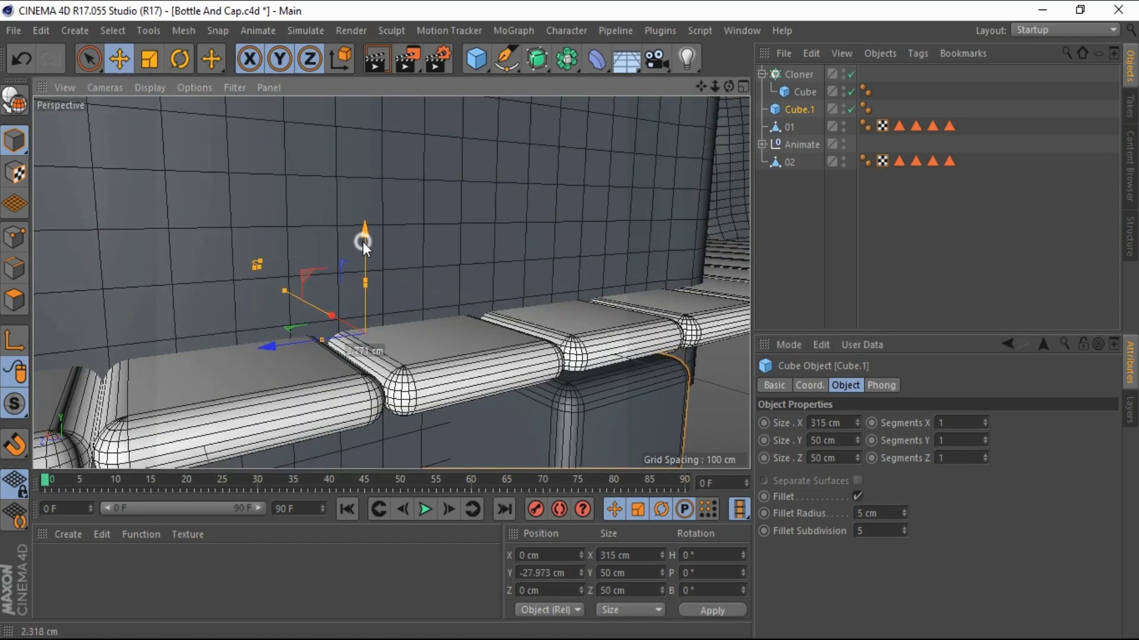
pyautogui.moveTo(729, 87)
pyautogui.mouseDown()
pyautogui.moveTo(570, 320)
pyautogui.moveTo(704, 441)
pyautogui.mouseUp()
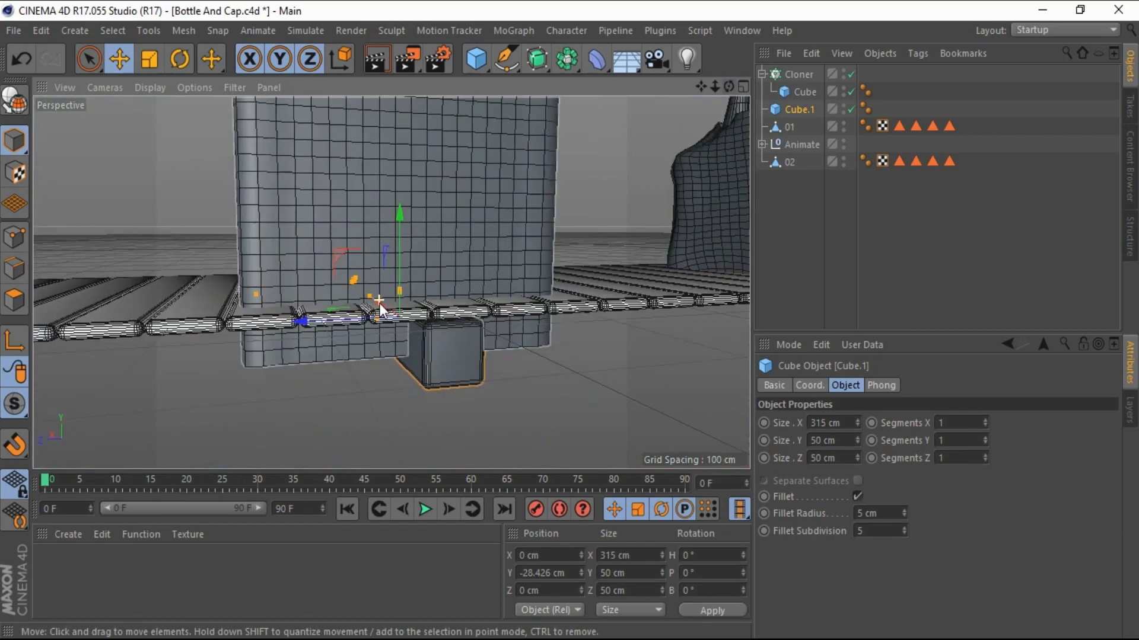
# Step: Set Cube.1's depth to 3000 cm
pyautogui.moveTo(858, 458); pyautogui.dragTo(855, 461)
pyautogui.click(835, 460)
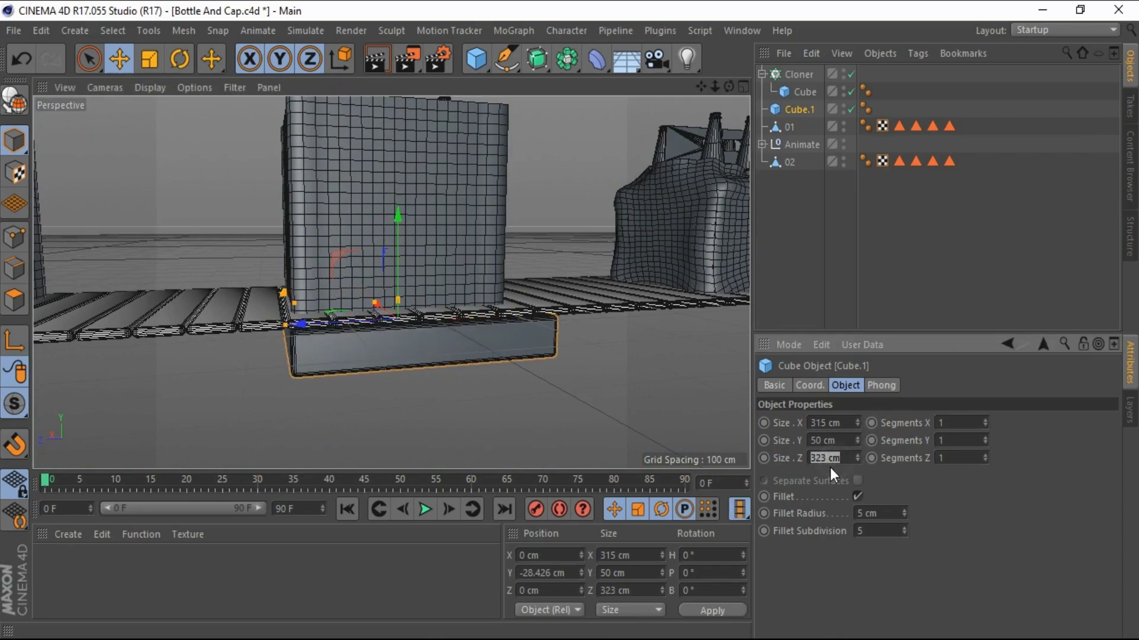
pyautogui.write('3000')
pyautogui.press('Return')
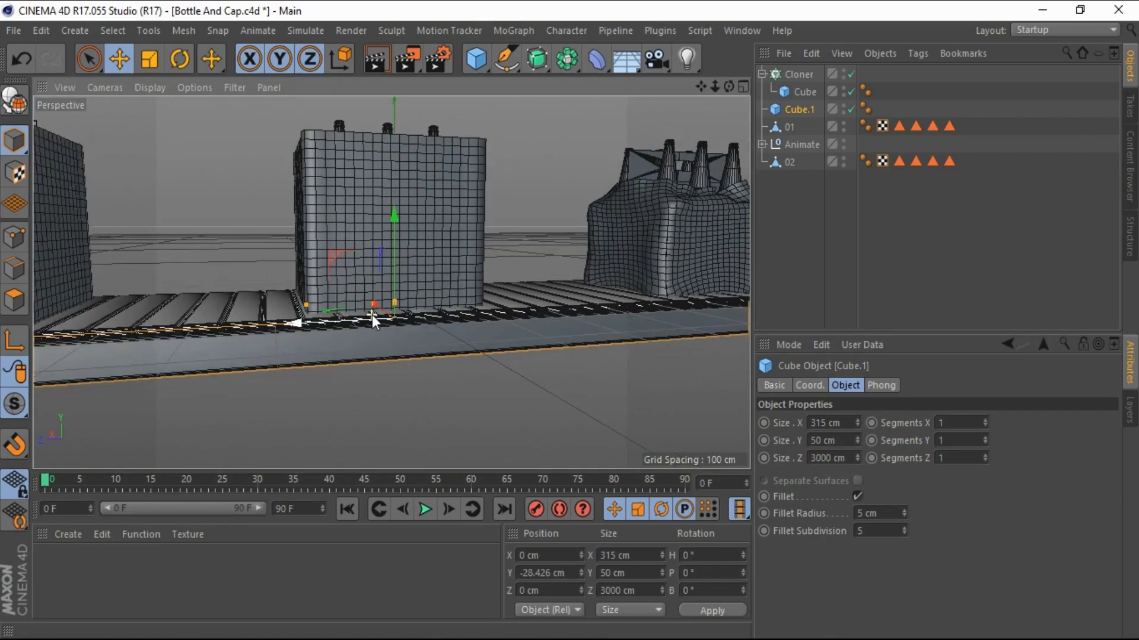
pyautogui.scroll(-5, 371, 316)
pyautogui.scroll(-4, 372, 316)
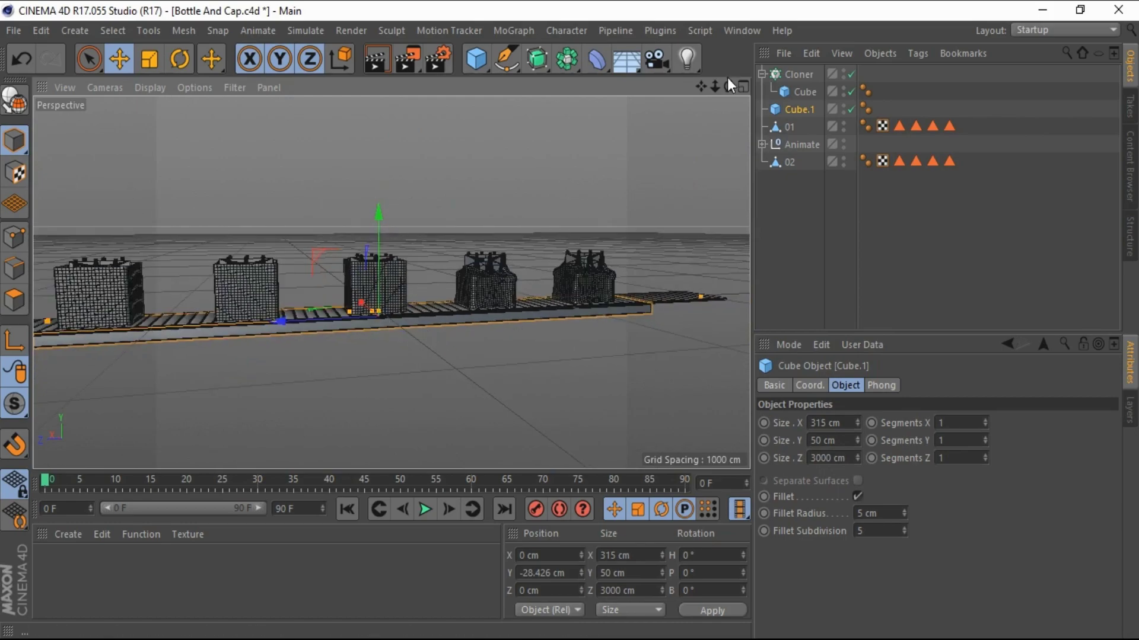
# Step: Move Cube.1 to the bottom of the object list, outside the Cloner
pyautogui.moveTo(729, 86)
pyautogui.mouseDown()
pyautogui.moveTo(567, 322)
pyautogui.moveTo(854, 190)
pyautogui.mouseUp()
pyautogui.click(829, 164)
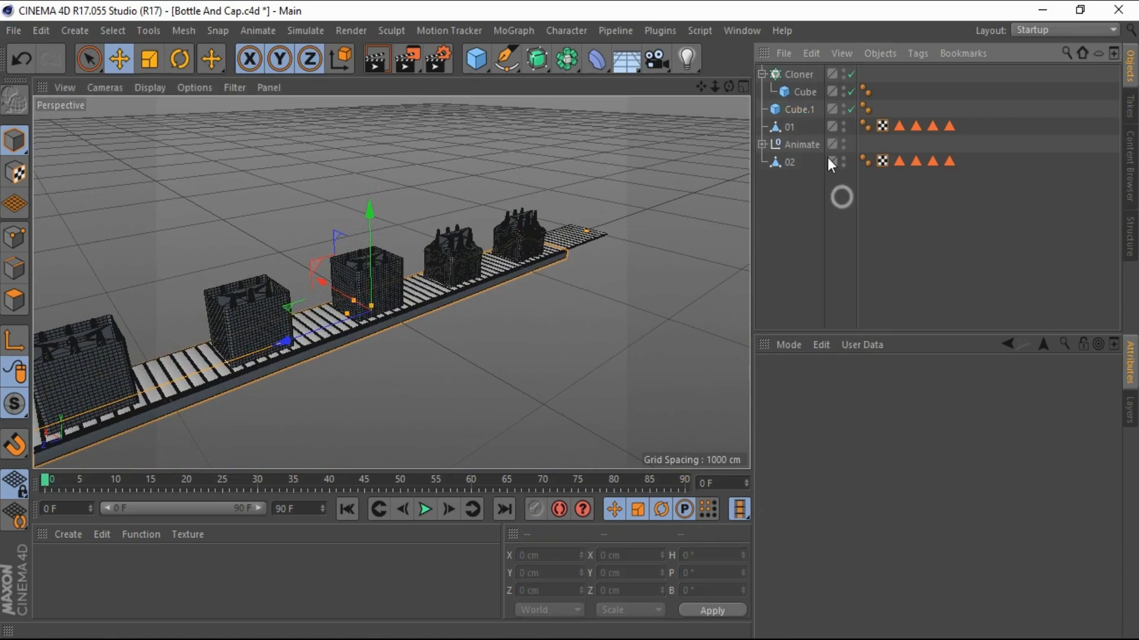
pyautogui.click(762, 72)
pyautogui.click(796, 92)
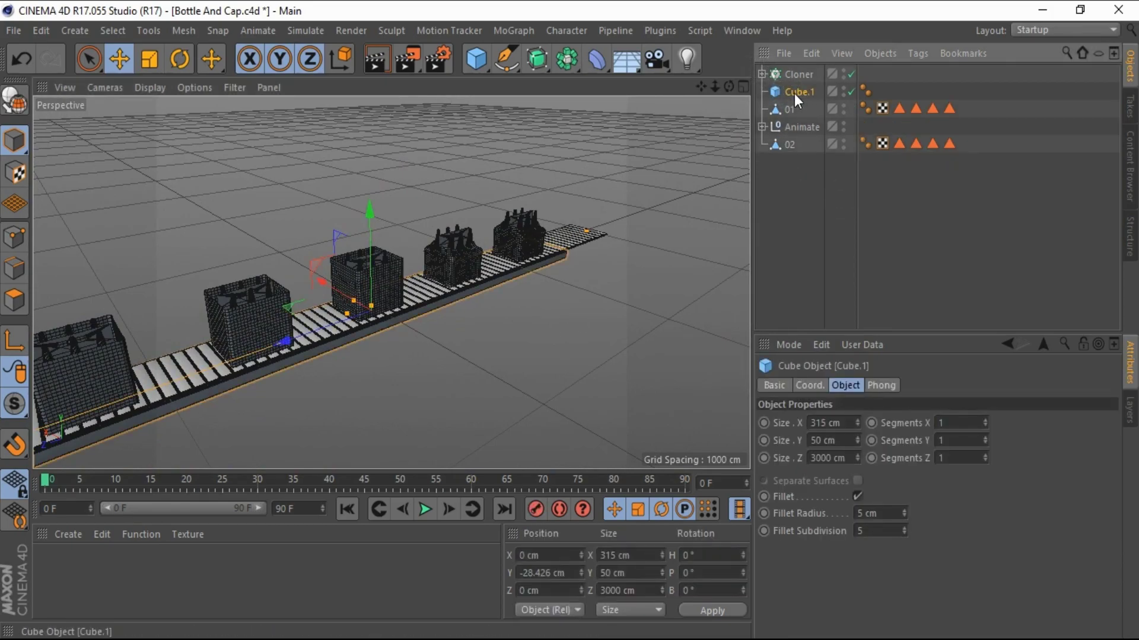
pyautogui.moveTo(795, 94); pyautogui.dragTo(796, 206)
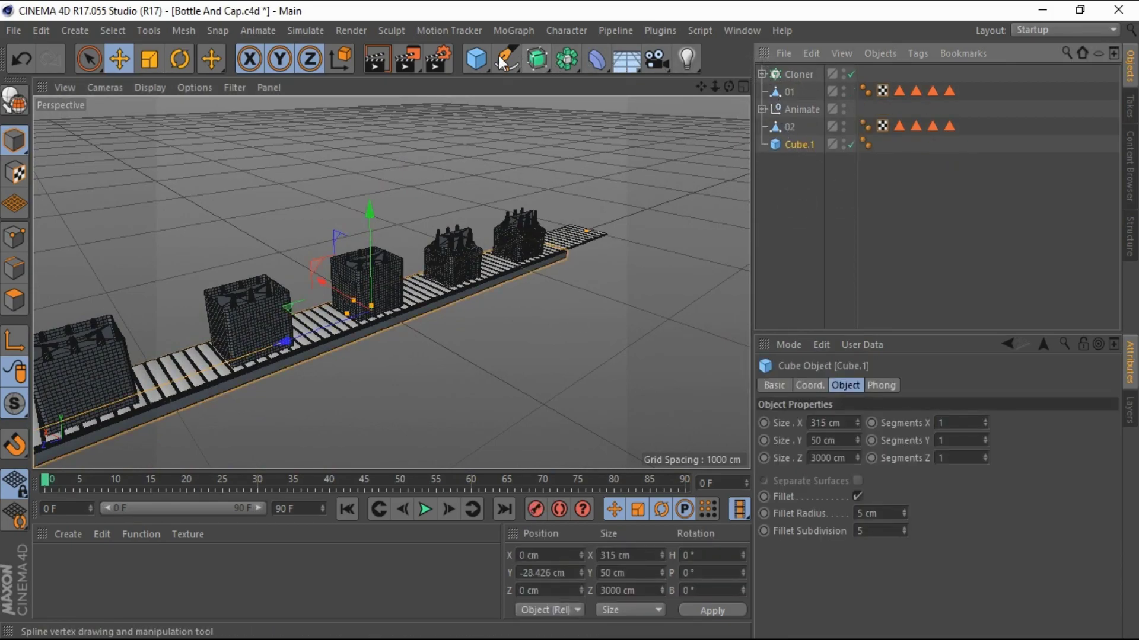
# Step: Group Cloner, 01, Animate and 02 under a new Null named Reel
pyautogui.moveTo(476, 59); pyautogui.dragTo(525, 81)
pyautogui.click(789, 143)
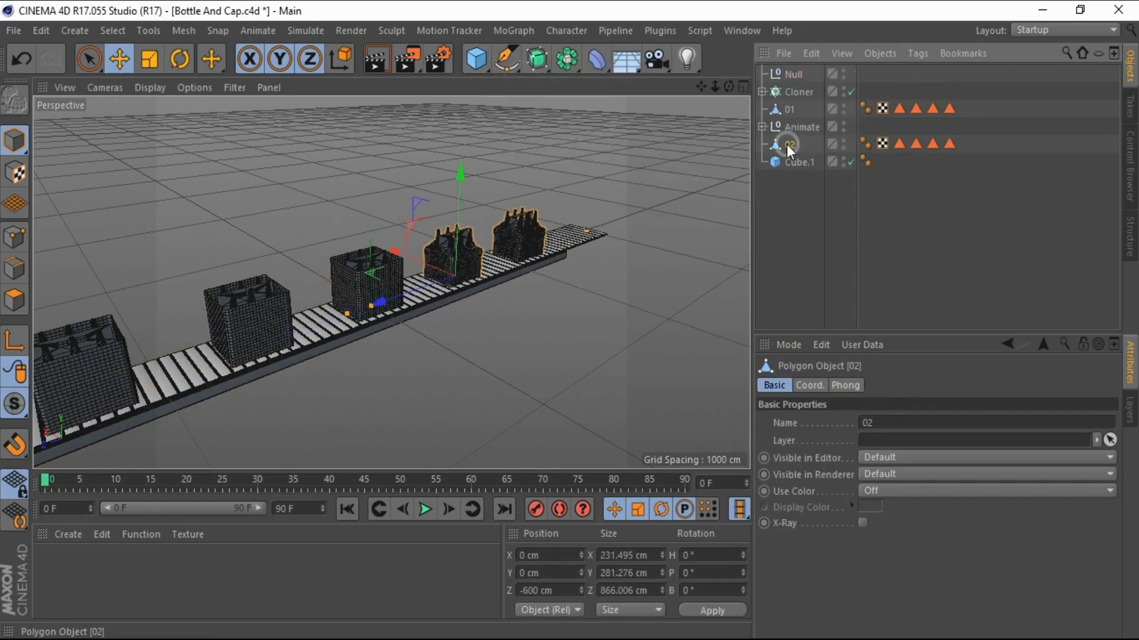
pyautogui.keyDown('shift'); pyautogui.click(788, 89); pyautogui.keyUp('shift')
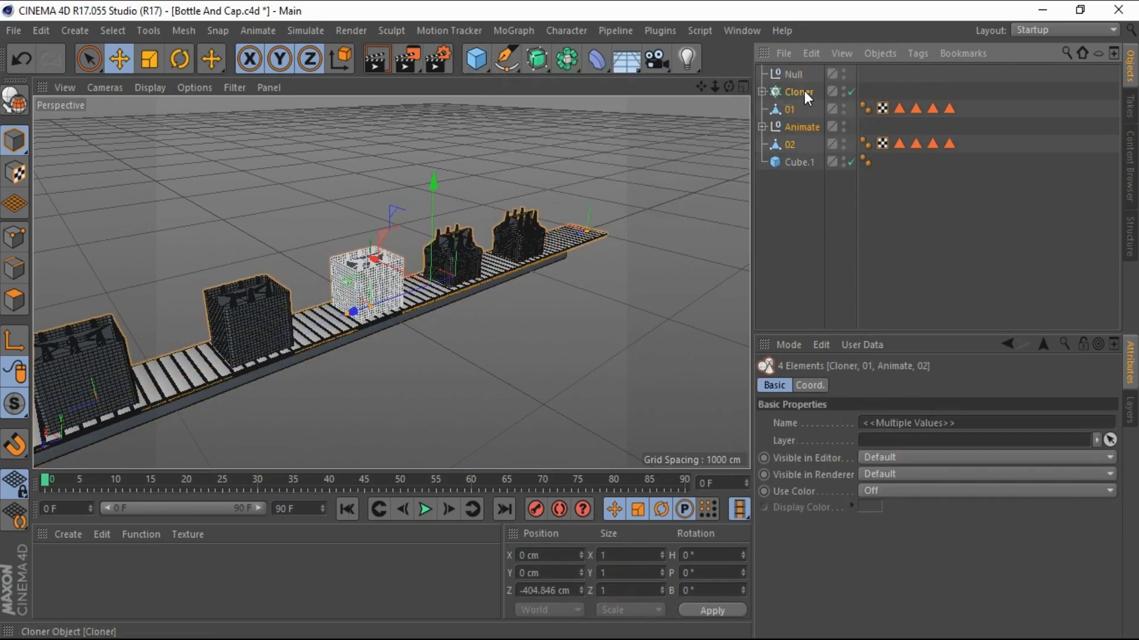
pyautogui.moveTo(805, 91); pyautogui.dragTo(784, 76)
pyautogui.doubleClick(793, 73)
pyautogui.write('Reel')
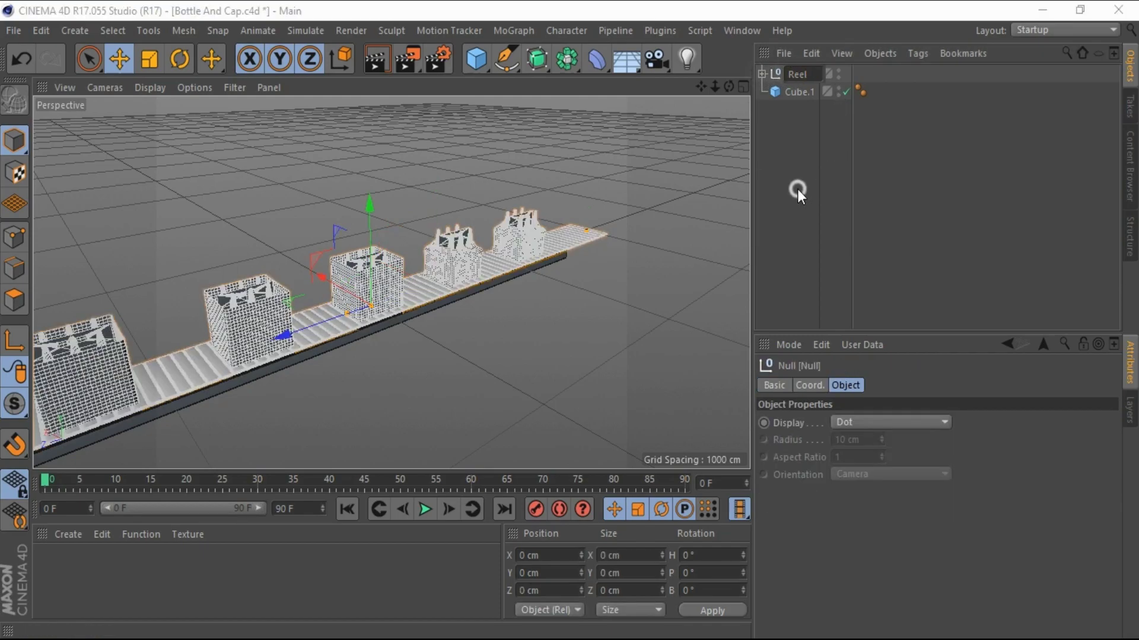
pyautogui.press('Return')
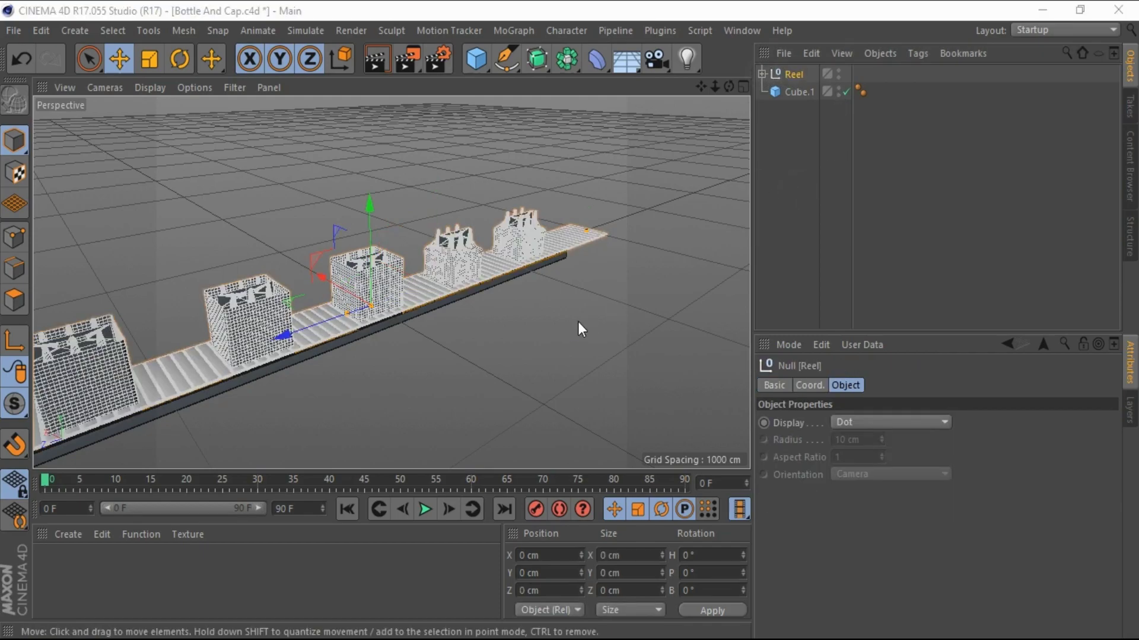
# Step: Deselect everything and save the project with Ctrl+S
pyautogui.click(566, 323)
pyautogui.scroll(2, 495, 286)
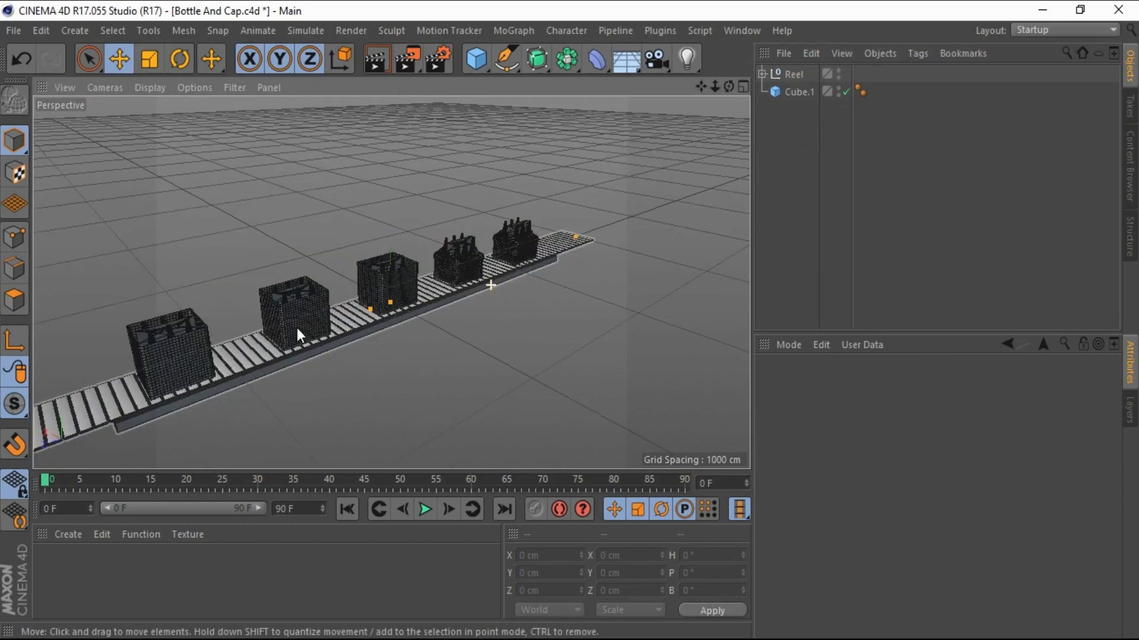
pyautogui.scroll(2, 296, 327)
pyautogui.scroll(1, 332, 303)
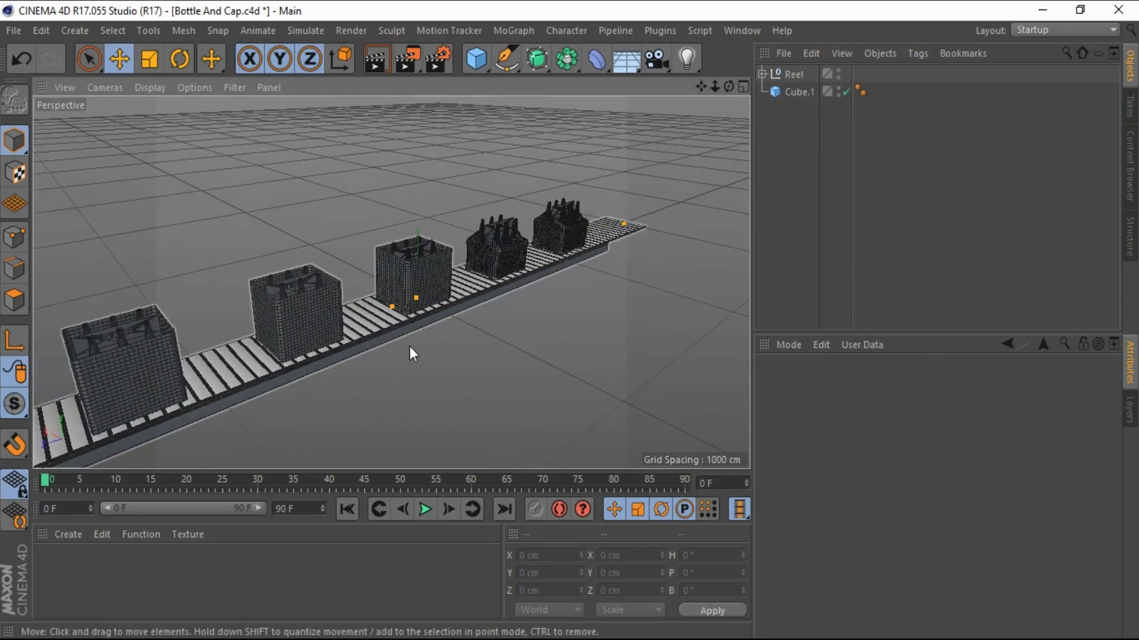
pyautogui.hotkey('ctrl', 's')
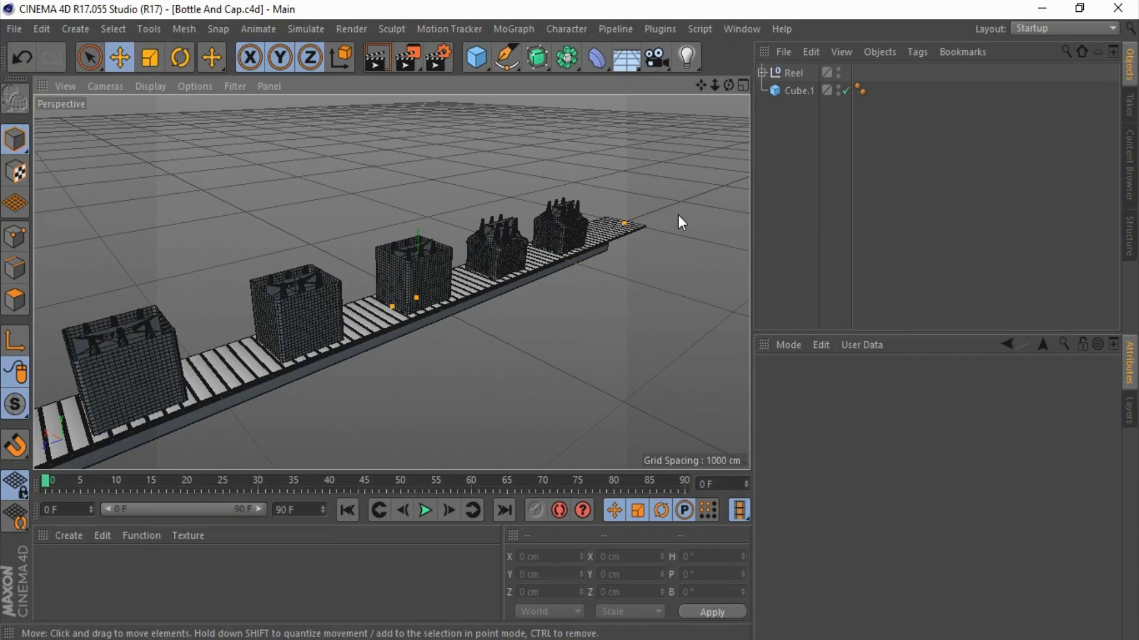
# Step: In the maximized Front view, draw a spline rising beside the conveyor and angling right at the top
pyautogui.click(742, 87)
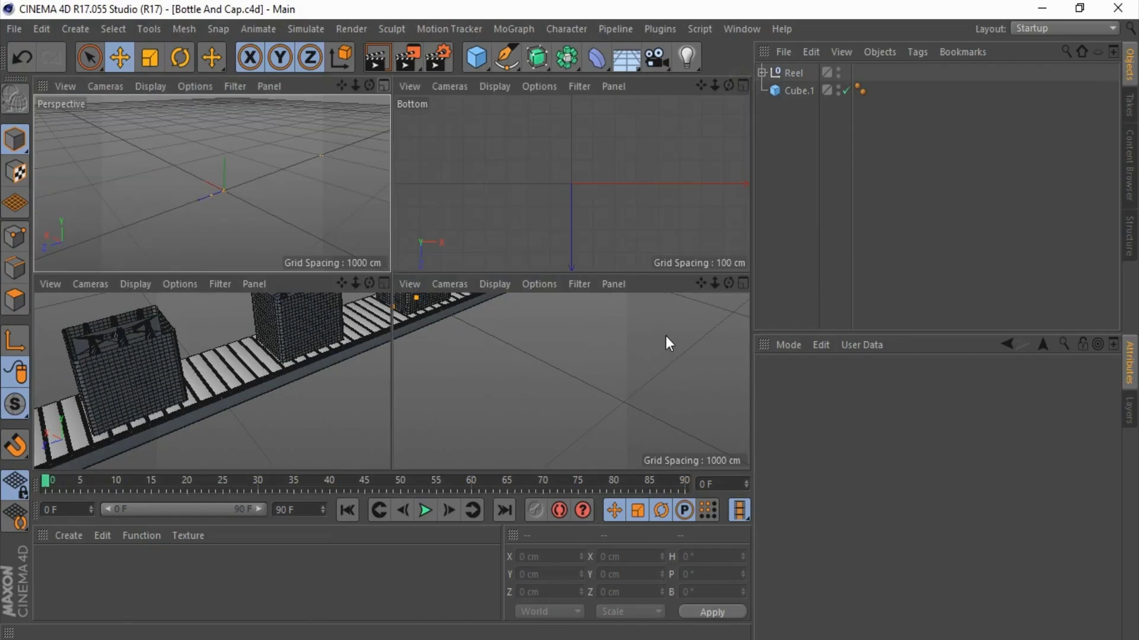
pyautogui.click(745, 283)
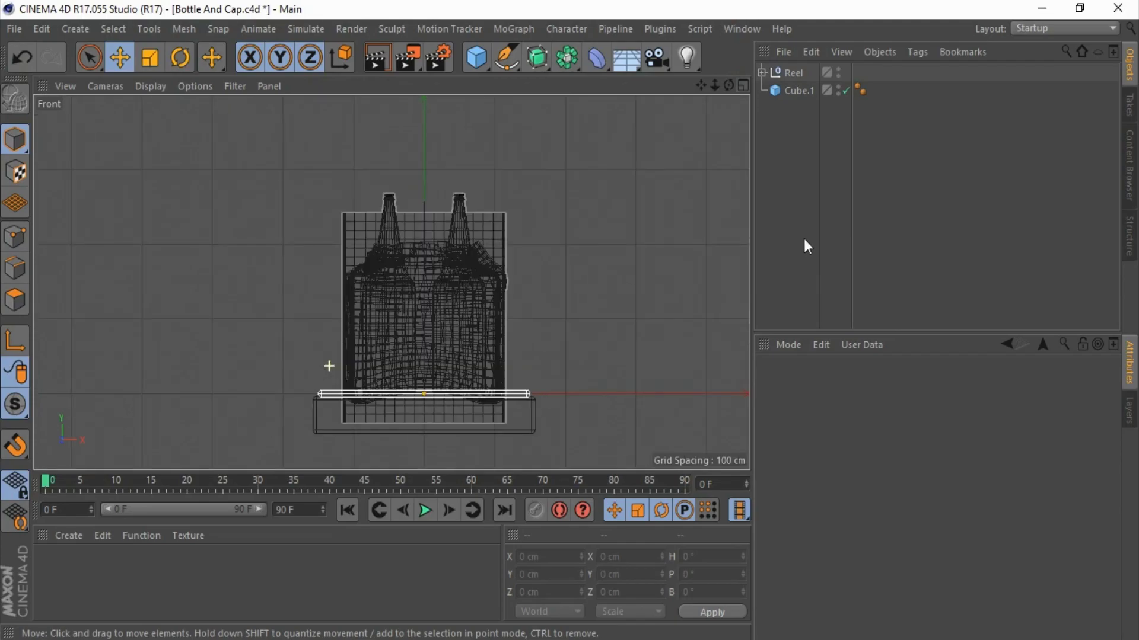
pyautogui.click(517, 56)
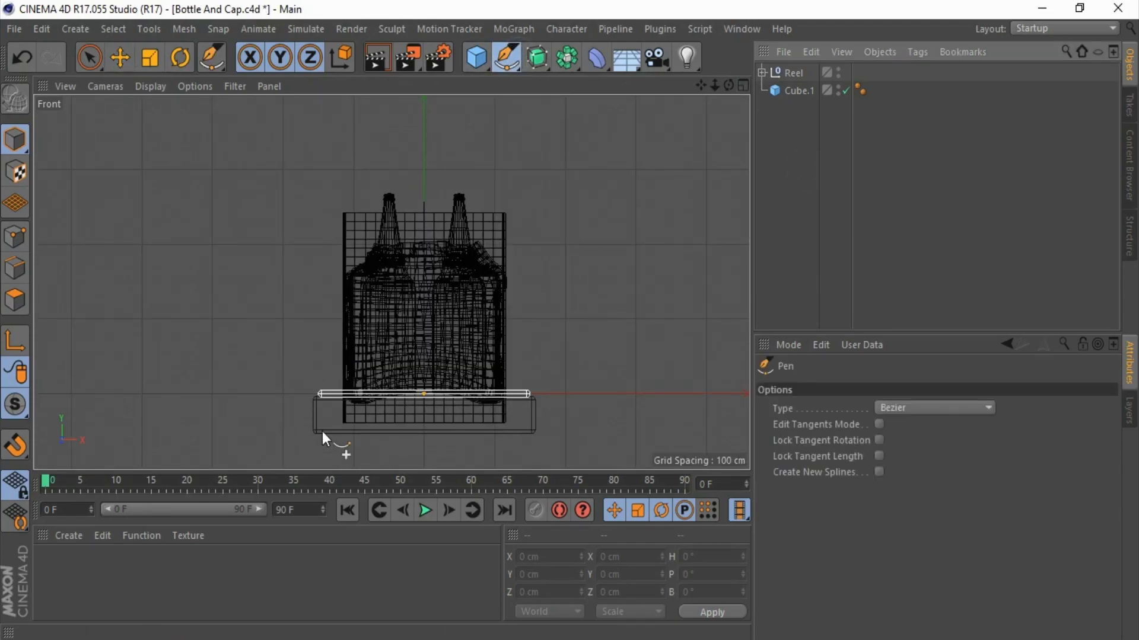
pyautogui.click(343, 411)
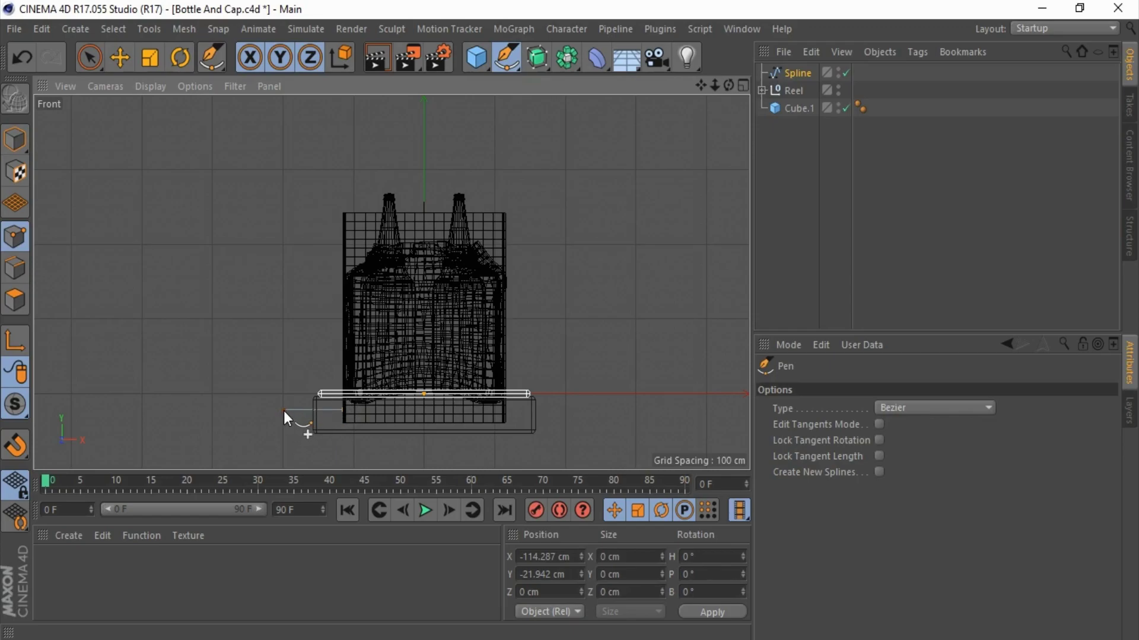
pyautogui.click(283, 410)
pyautogui.scroll(-2, 274, 196)
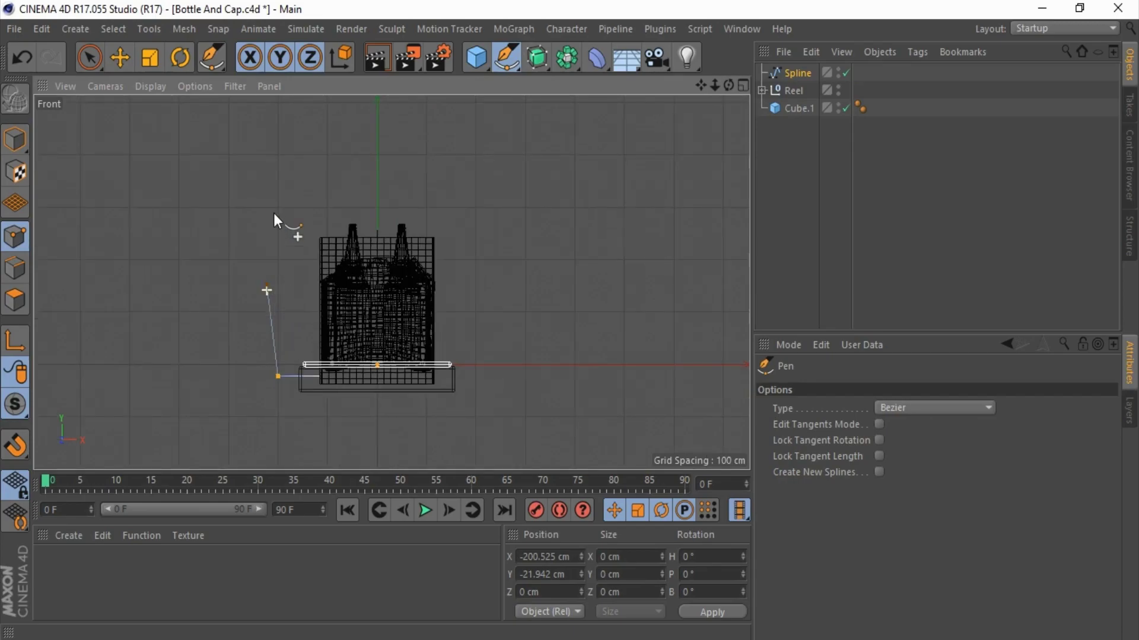
pyautogui.scroll(2, 273, 212)
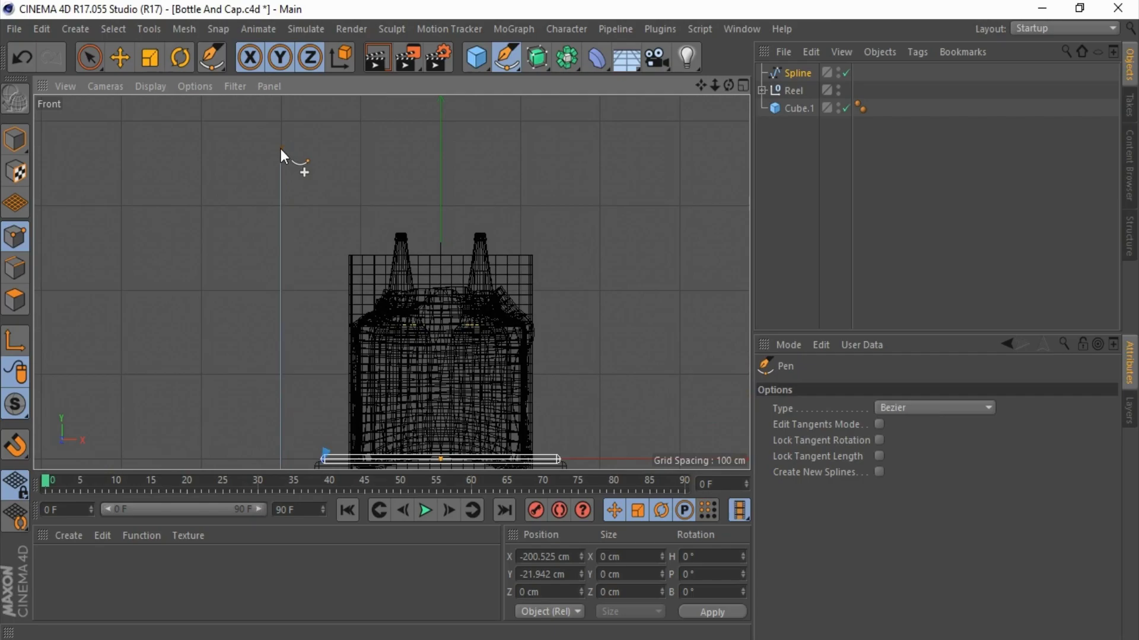
pyautogui.click(280, 149)
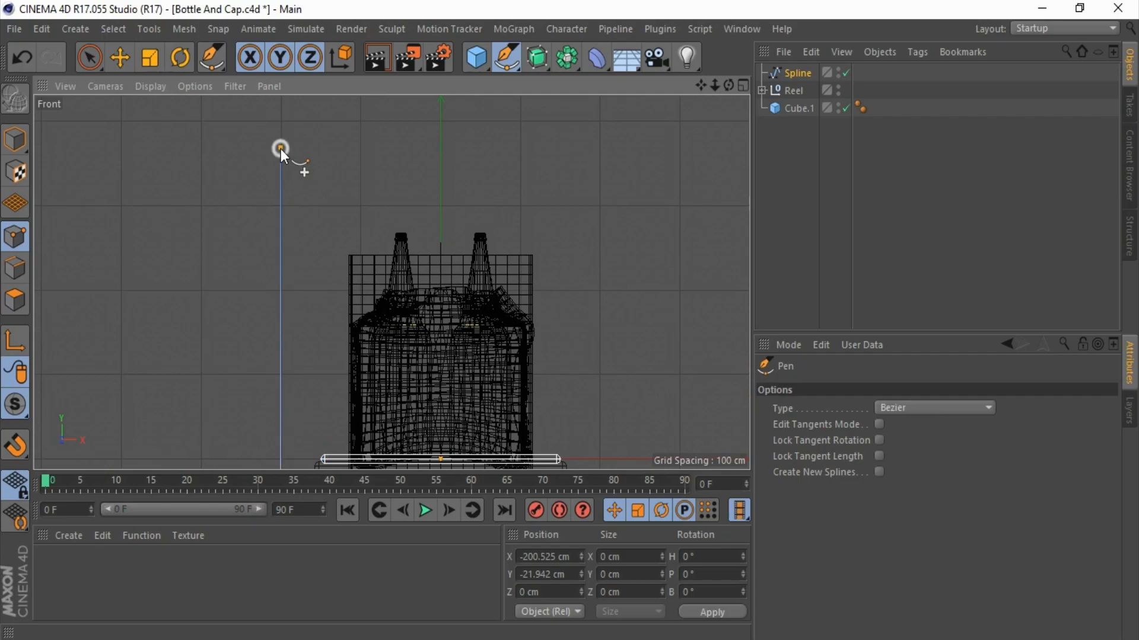
pyautogui.click(360, 121)
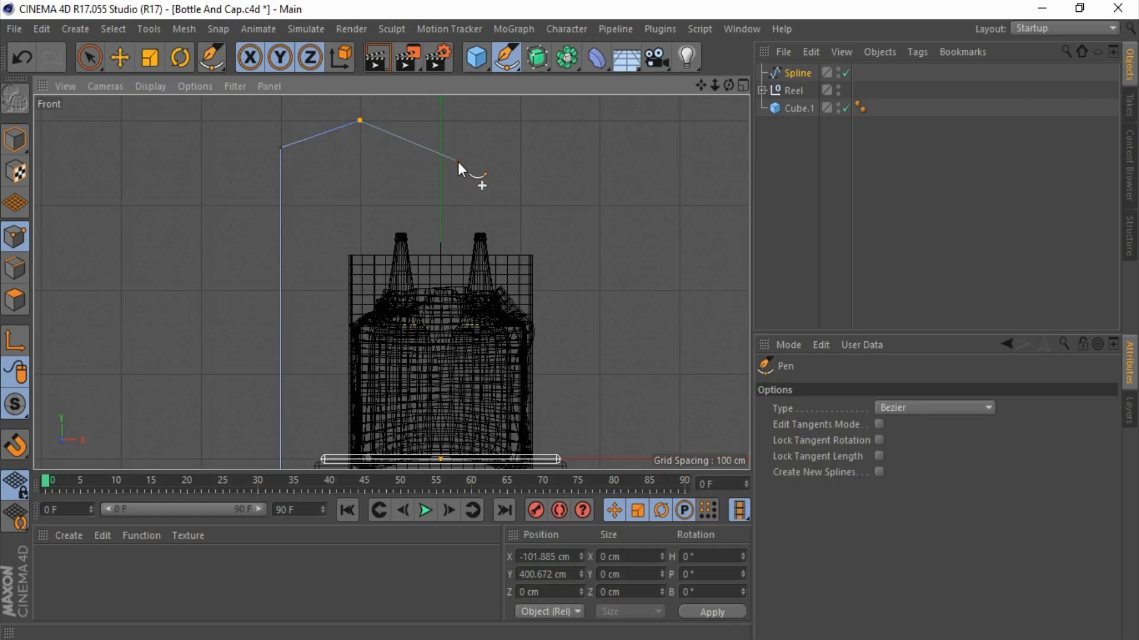
pyautogui.press('Escape')
pyautogui.scroll(-2, 359, 249)
pyautogui.scroll(-1, 320, 240)
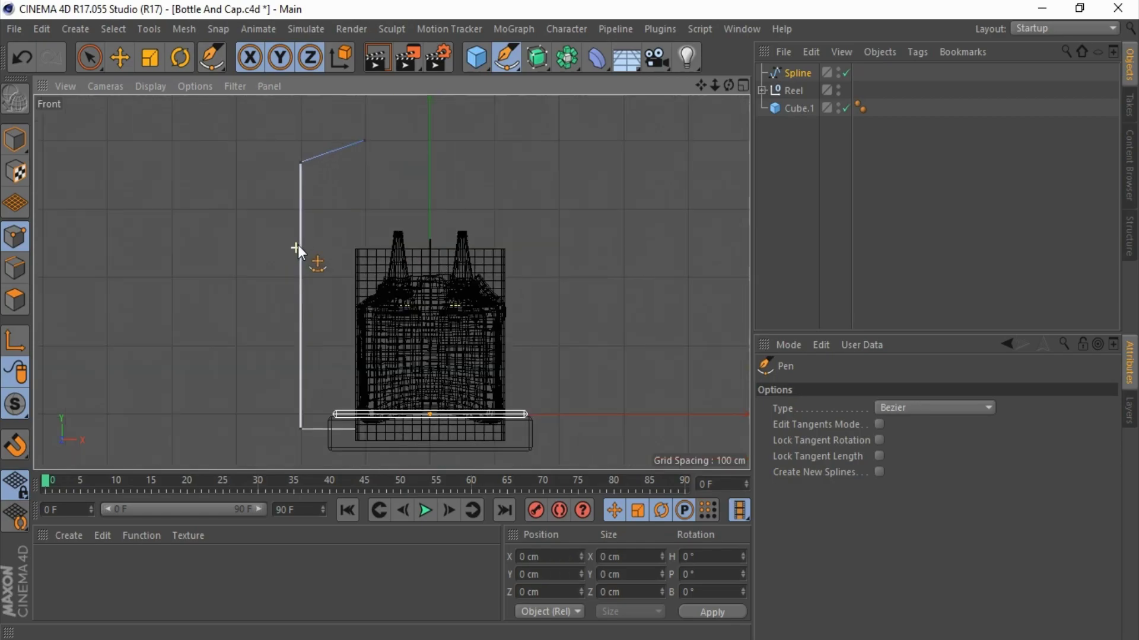
pyautogui.click(120, 57)
# Step: Chamfer the spline's upper corner point to about a 96 cm radius
pyautogui.click(298, 165)
pyautogui.rightClick(203, 239)
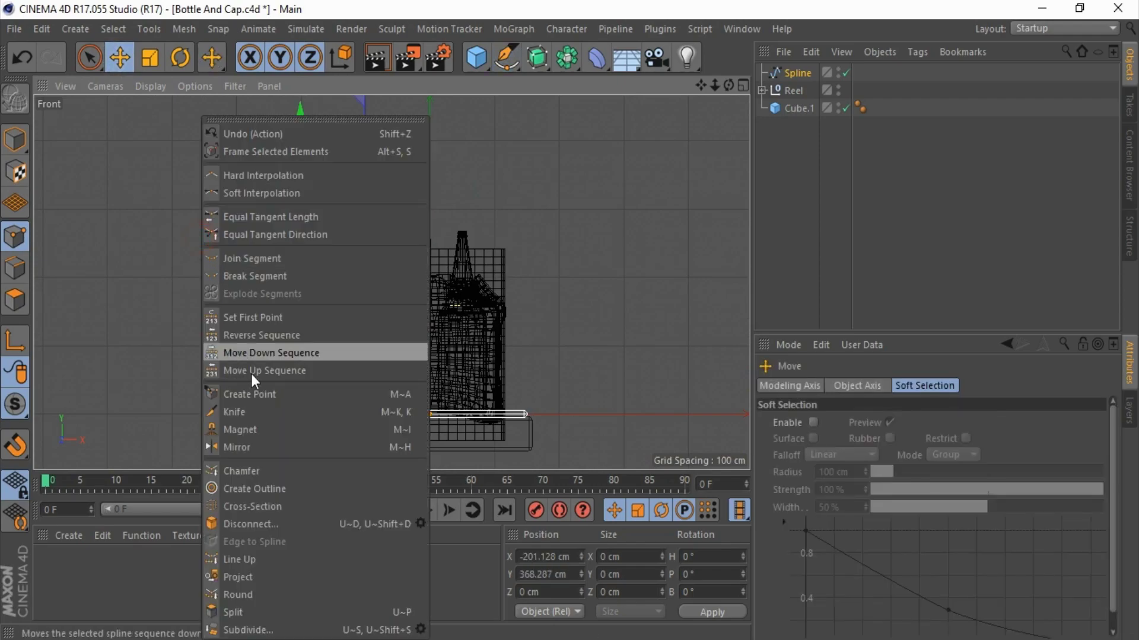
pyautogui.click(237, 471)
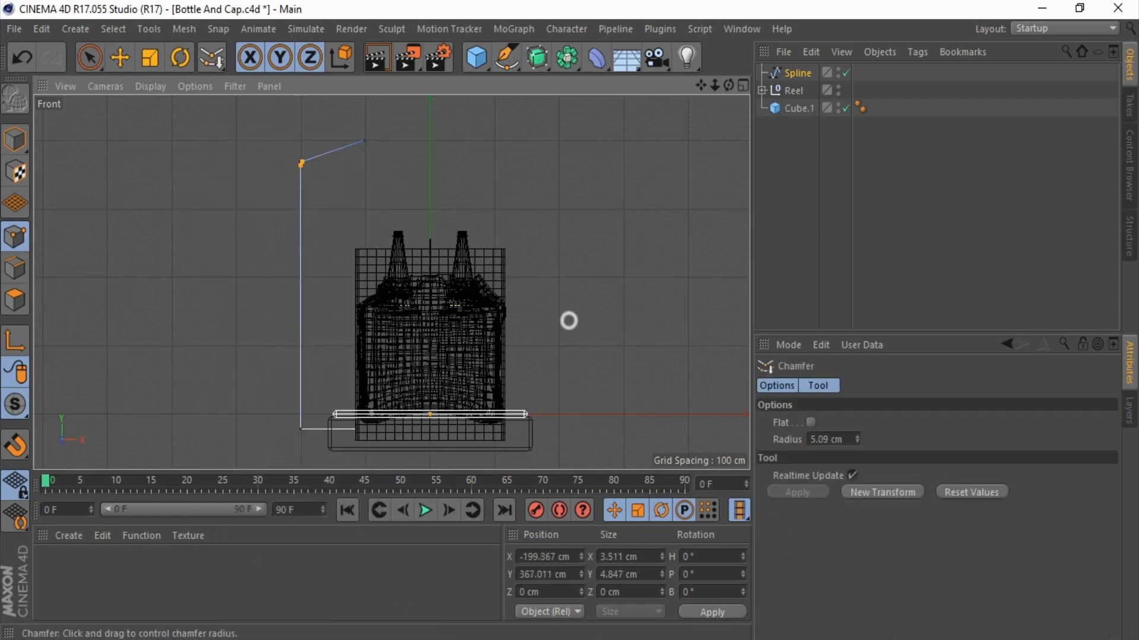
pyautogui.moveTo(570, 320); pyautogui.dragTo(753, 295)
pyautogui.moveTo(570, 320); pyautogui.dragTo(622, 313)
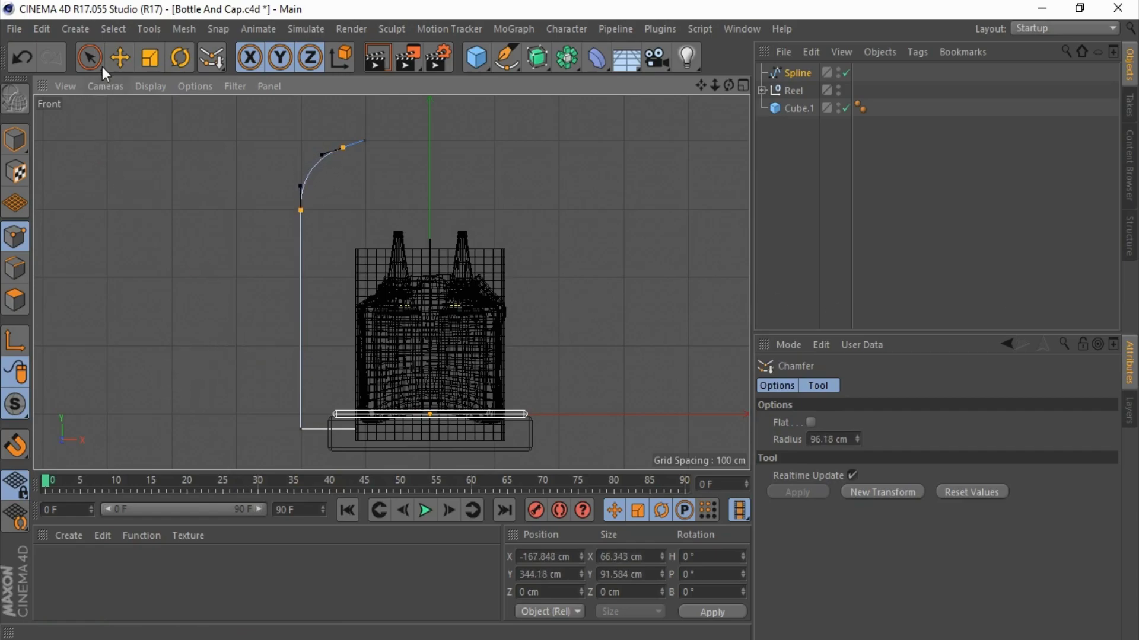
# Step: Return to Model mode and the maximized Perspective view along the conveyor
pyautogui.click(119, 57)
pyautogui.click(16, 142)
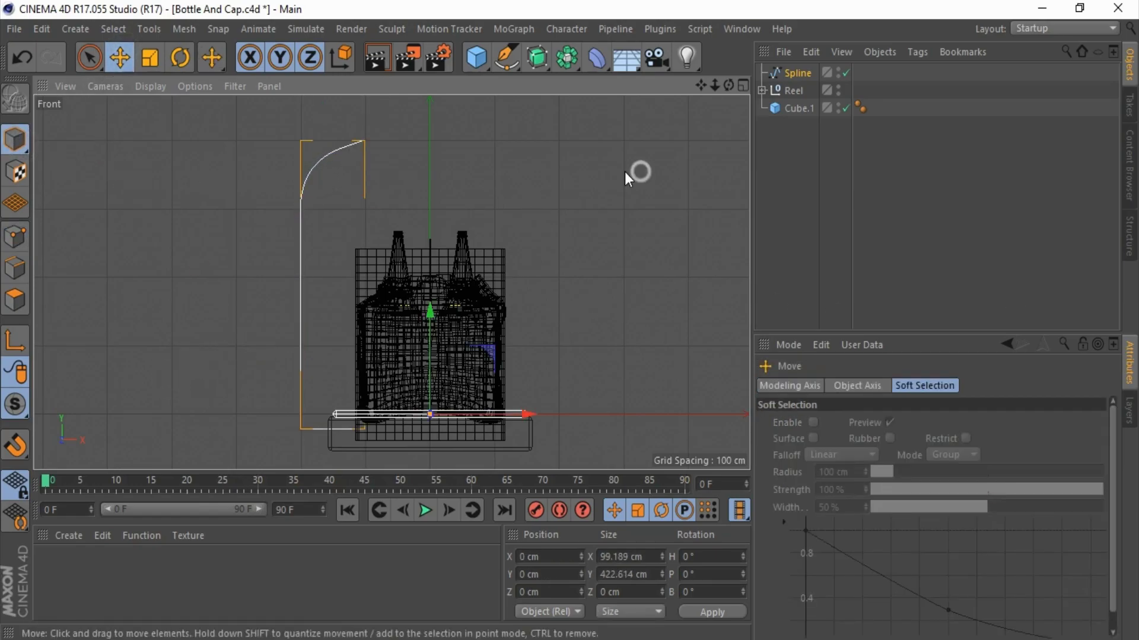
pyautogui.click(741, 85)
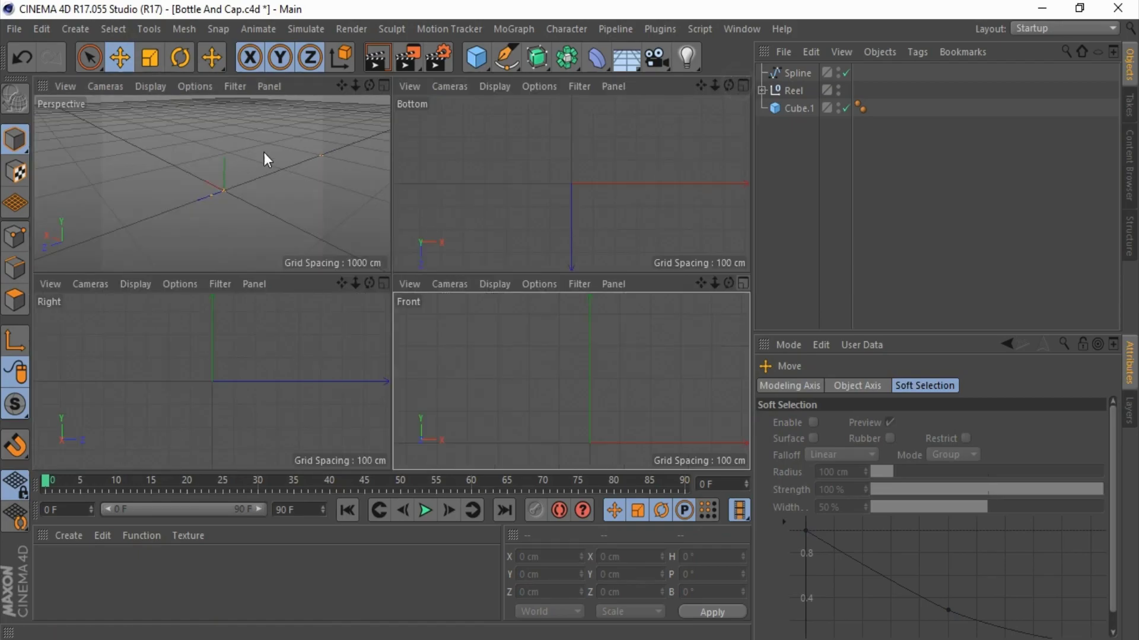
pyautogui.click(384, 85)
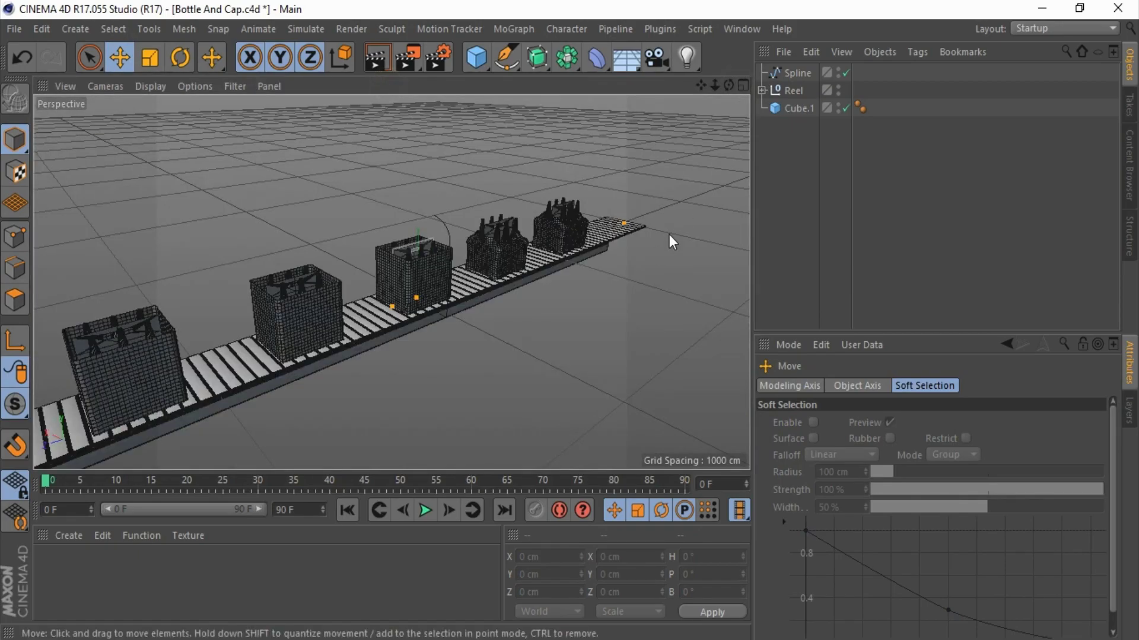
pyautogui.moveTo(728, 84)
pyautogui.mouseDown()
pyautogui.moveTo(570, 321)
pyautogui.moveTo(467, 234)
pyautogui.mouseUp()
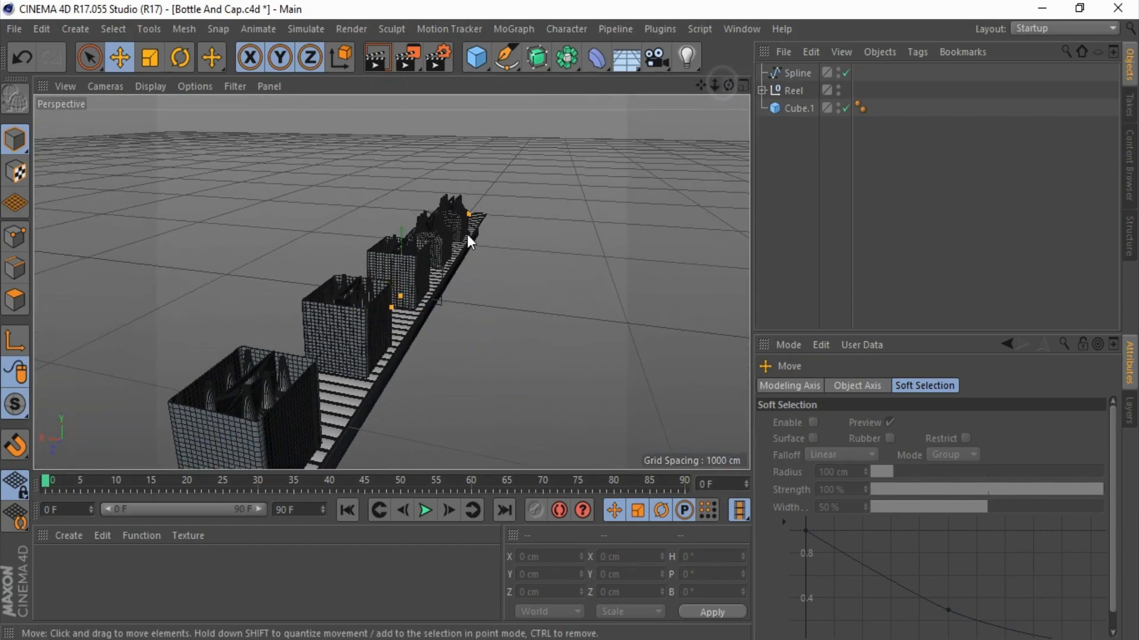
# Step: Add a Rectangle spline with 50 cm width and 50 cm height
pyautogui.click(515, 58)
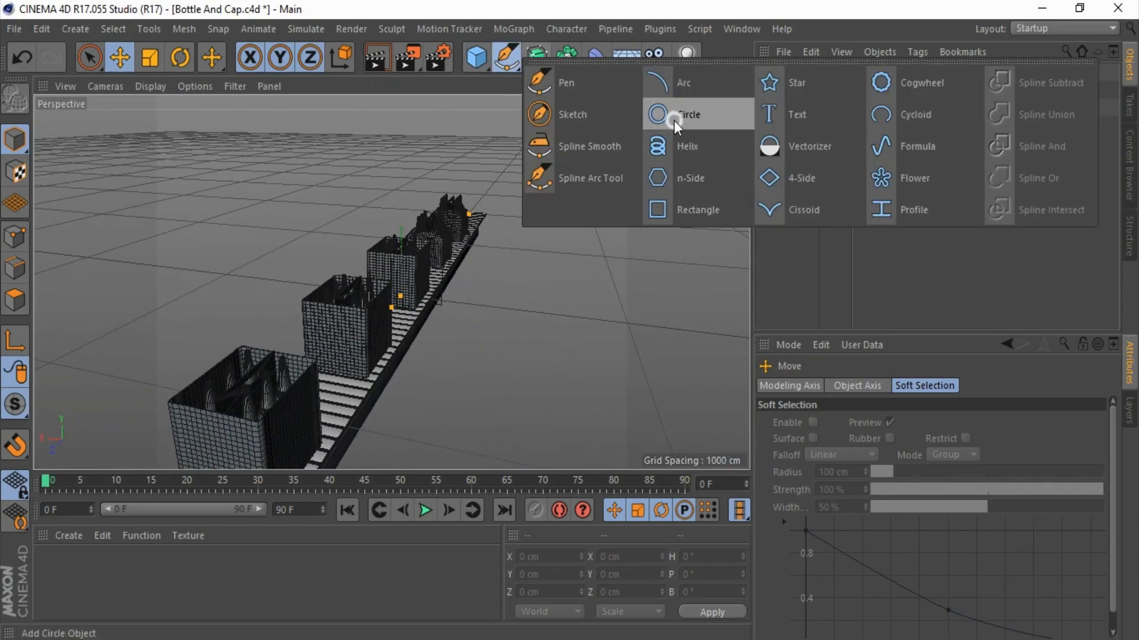
pyautogui.click(695, 209)
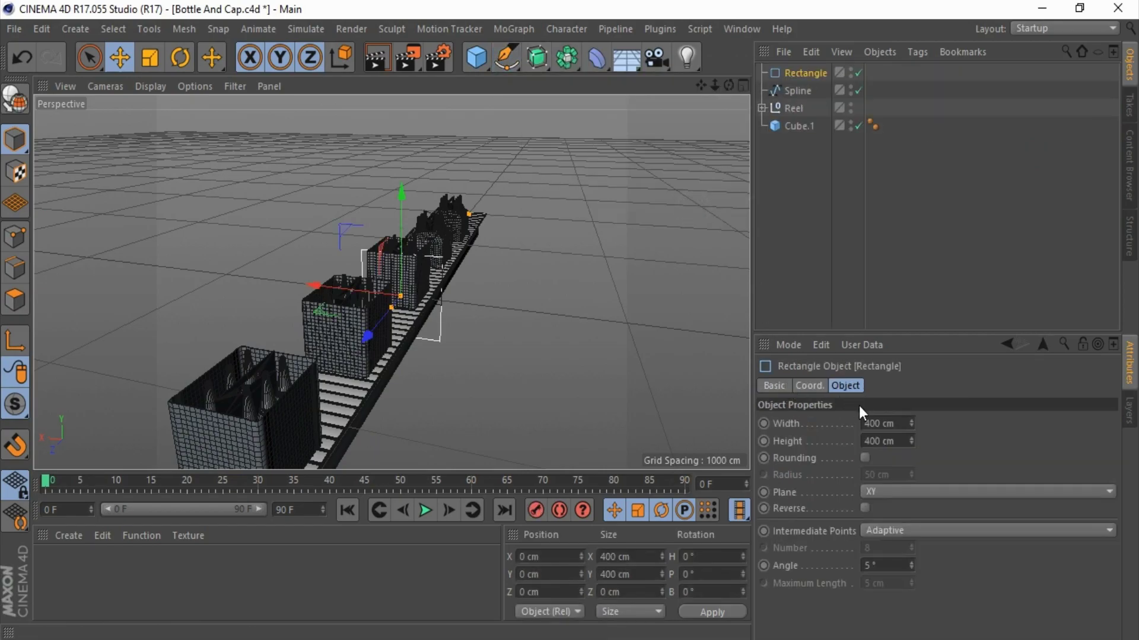
pyautogui.doubleClick(883, 423)
pyautogui.write('50')
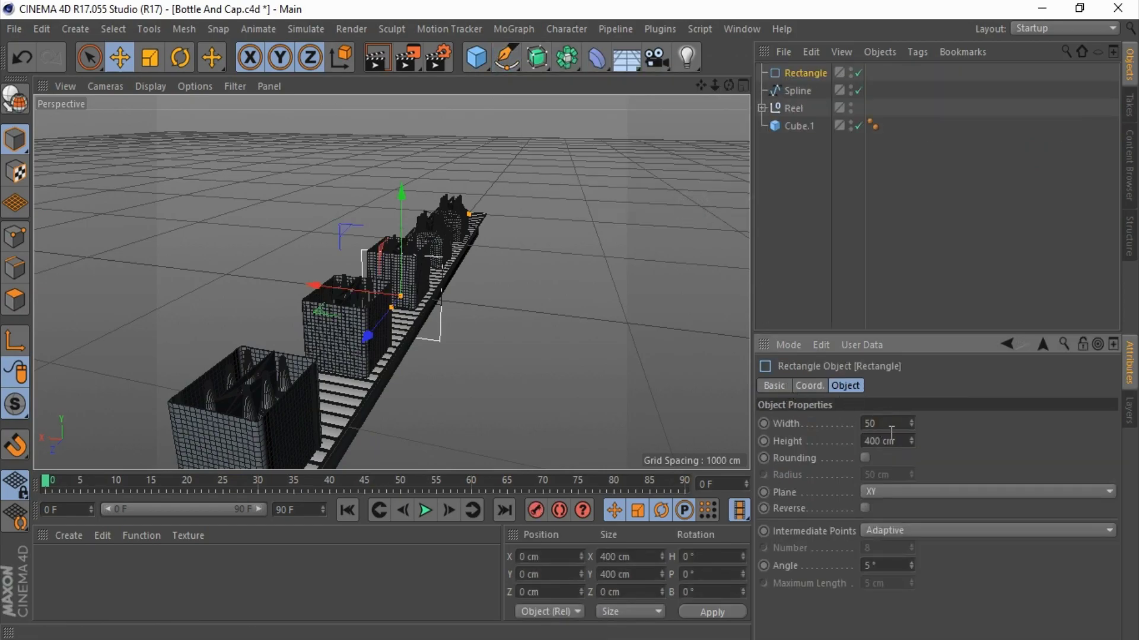
pyautogui.click(886, 441)
pyautogui.write('50')
pyautogui.click(570, 55)
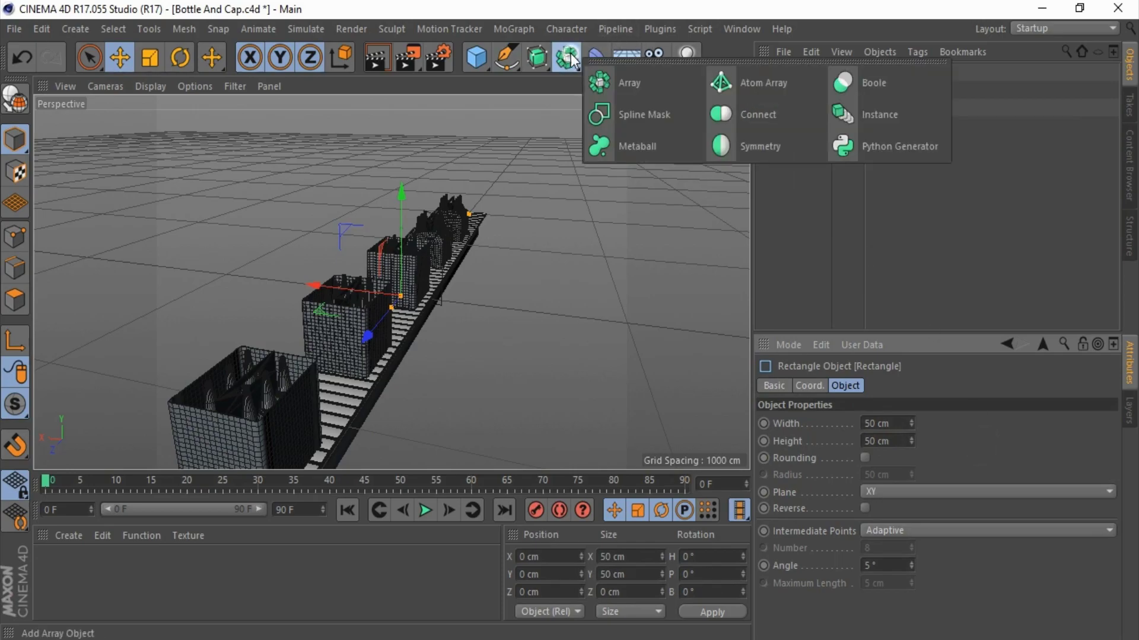
# Step: Add a Sweep generator with the Rectangle inside it as the profile
pyautogui.click(537, 57)
pyautogui.click(574, 151)
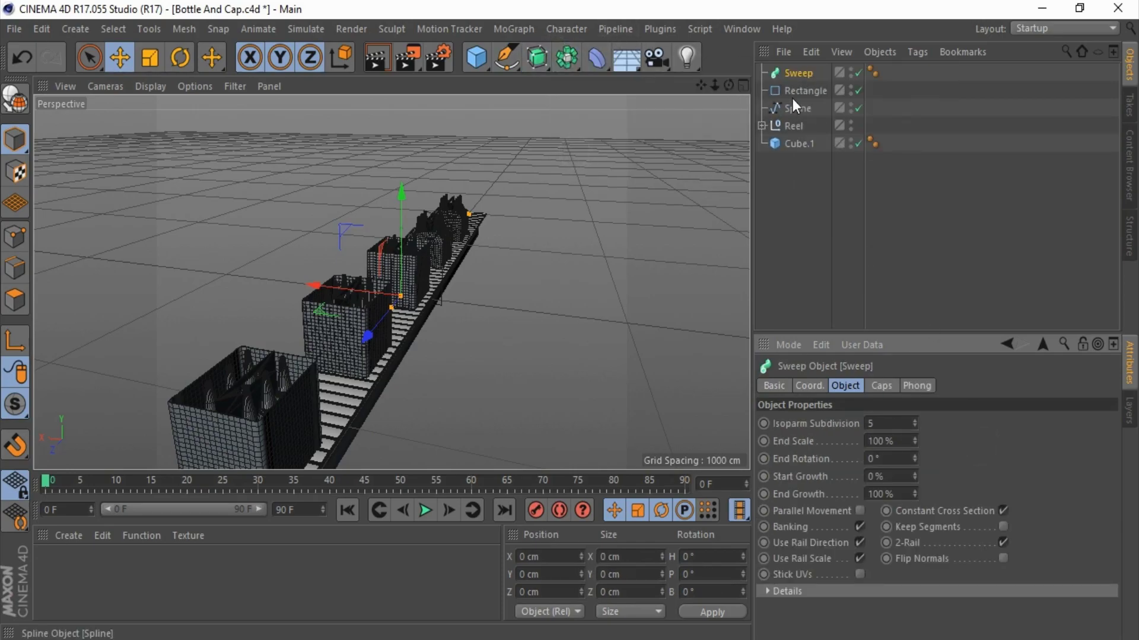
pyautogui.moveTo(797, 90); pyautogui.dragTo(794, 75)
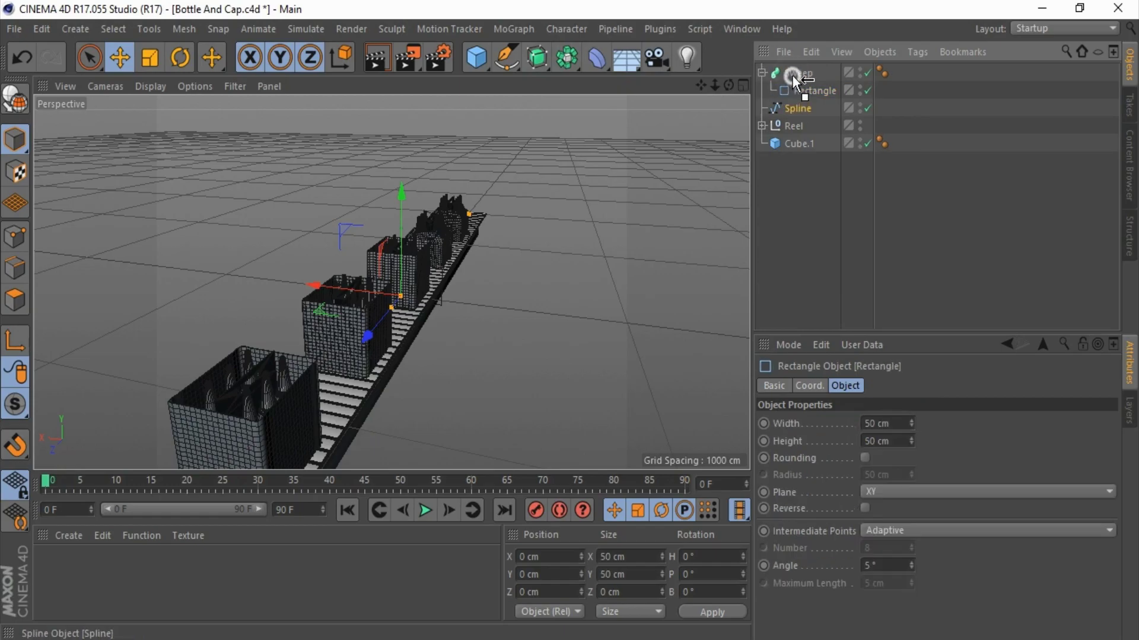
pyautogui.moveTo(818, 112); pyautogui.dragTo(807, 89)
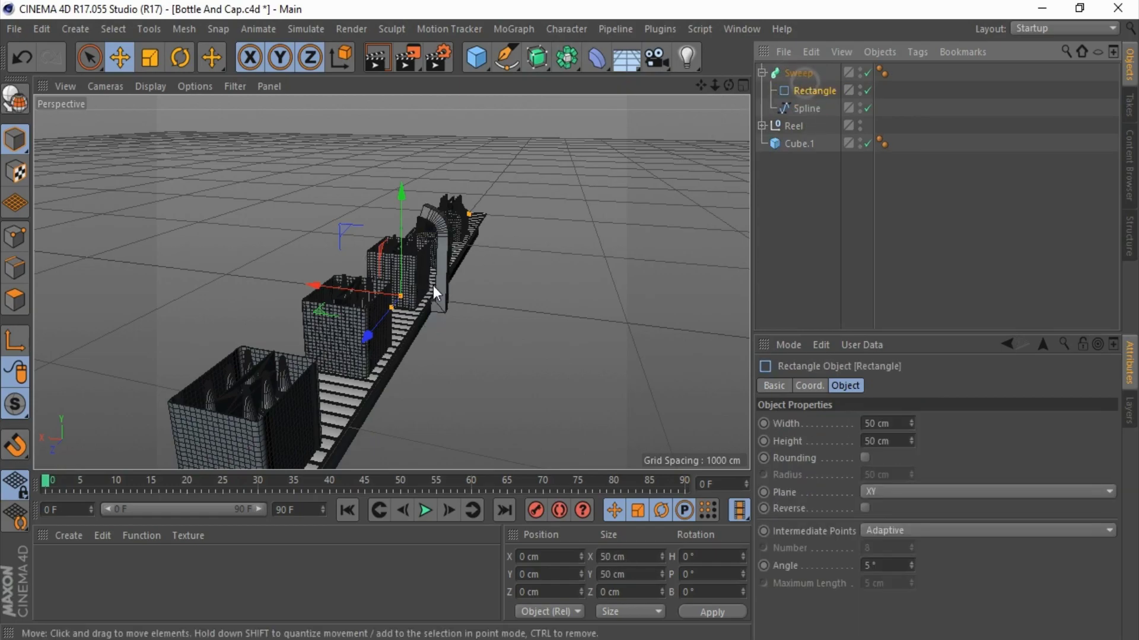
# Step: Resize the rectangle profile to 15 cm wide by 70 cm high
pyautogui.scroll(5, 458, 227)
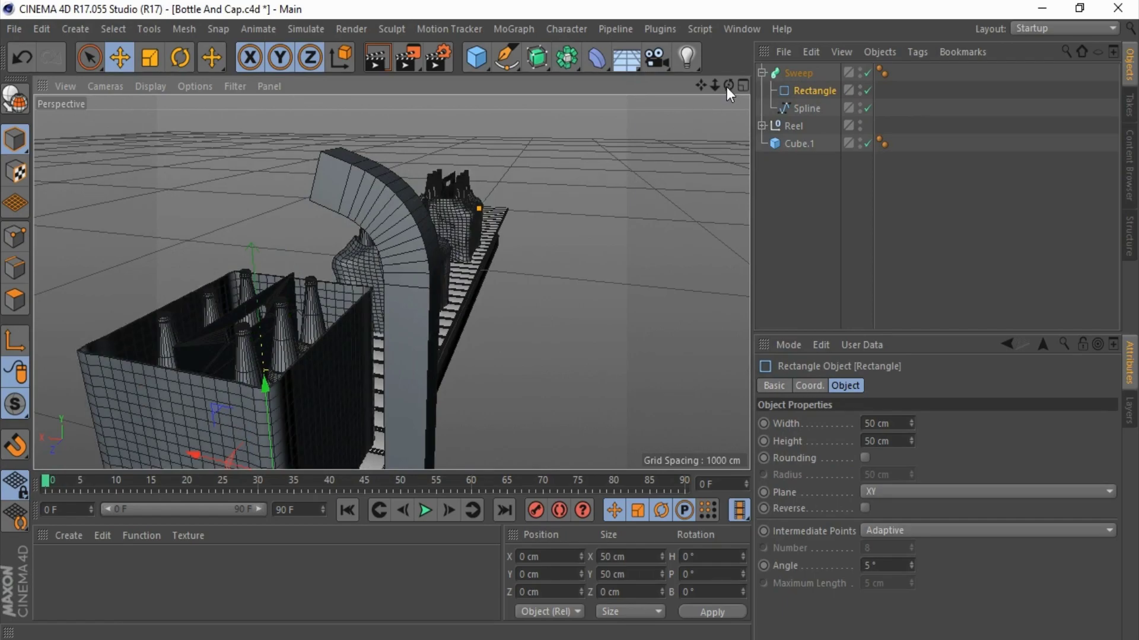
pyautogui.doubleClick(905, 445)
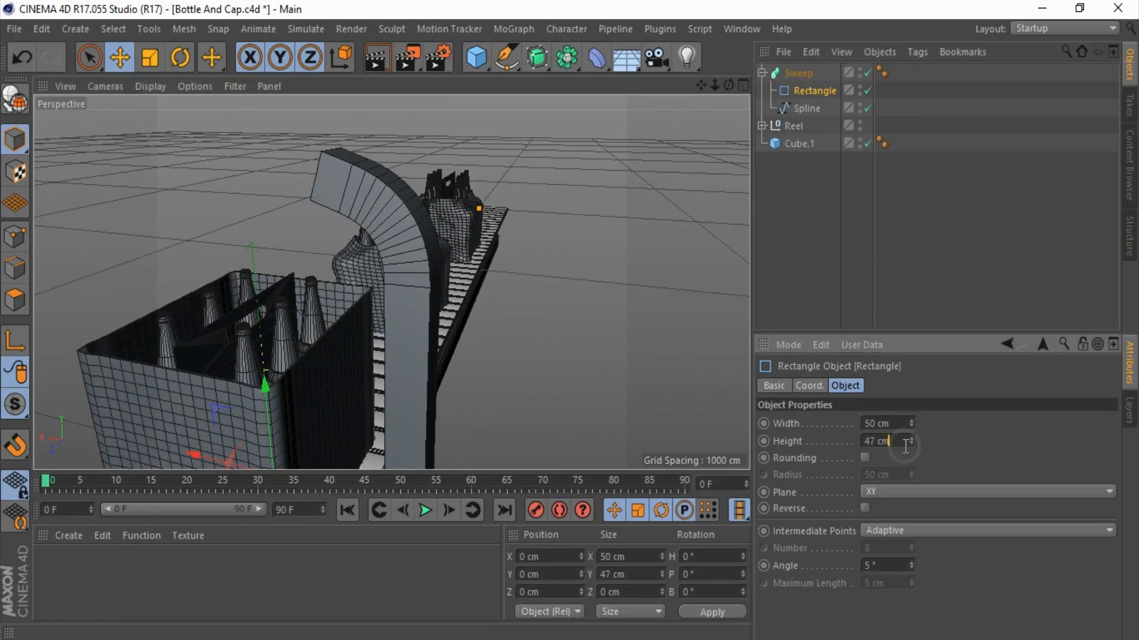
pyautogui.write('48')
pyautogui.press('Return')
pyautogui.scroll(-8, 901, 423)
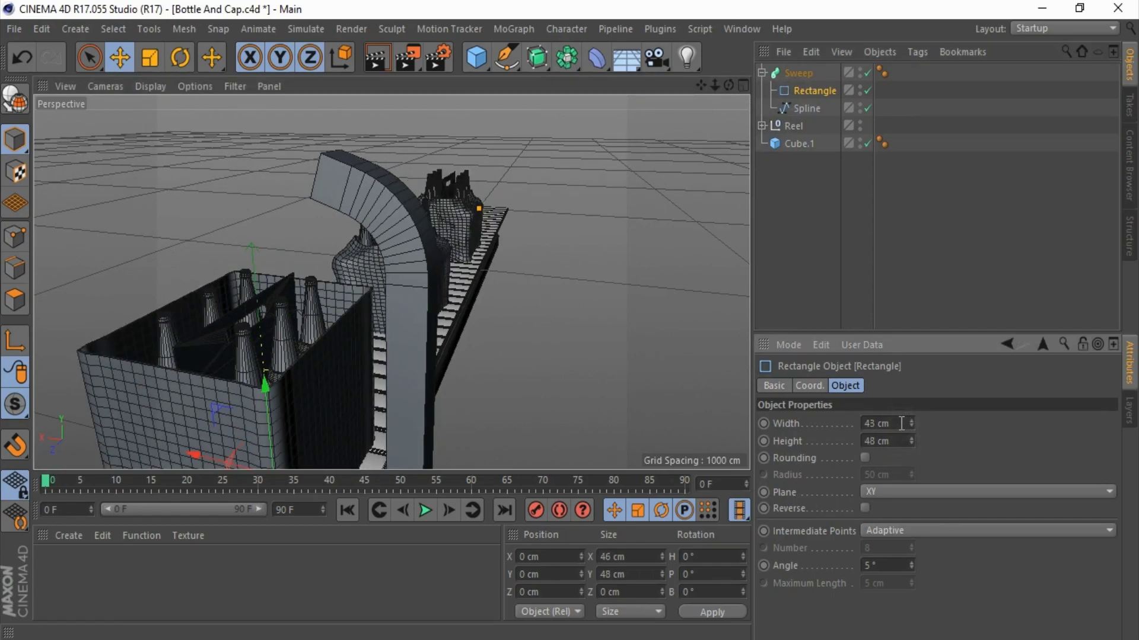
pyautogui.scroll(-7, 900, 423)
pyautogui.scroll(-8, 900, 423)
pyautogui.scroll(-7, 900, 422)
pyautogui.click(901, 423)
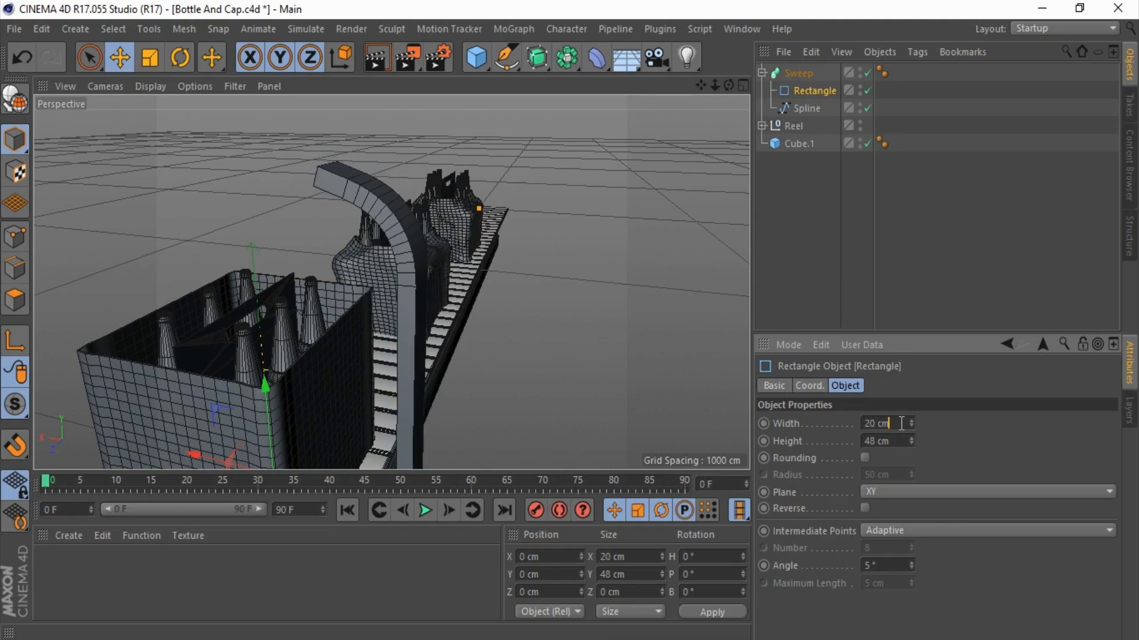
pyautogui.scroll(-1, 901, 423)
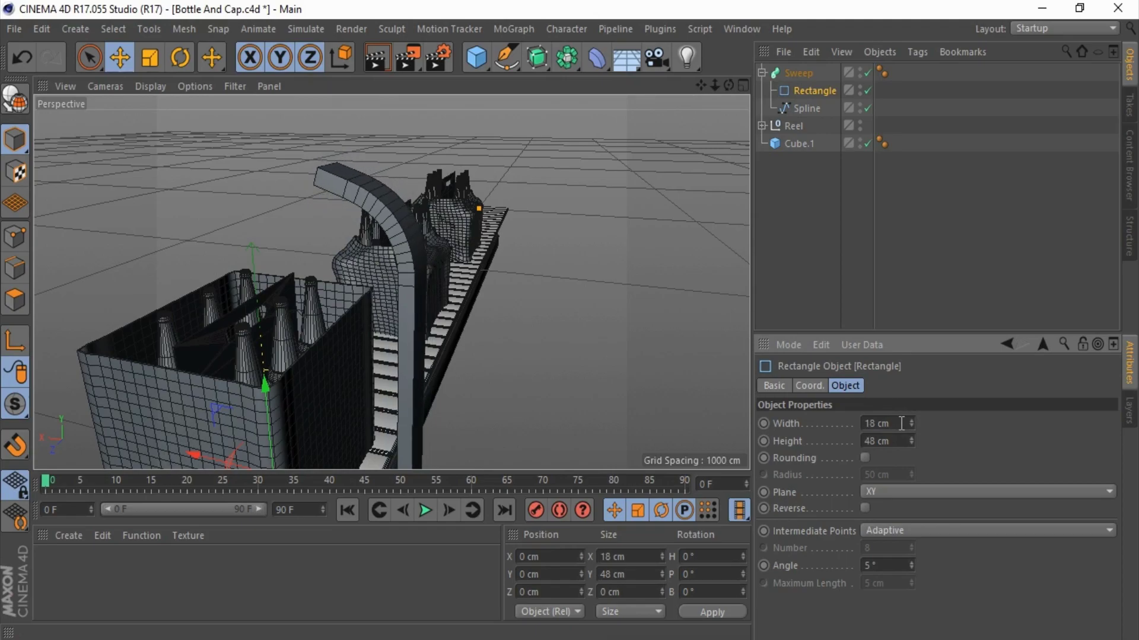
pyautogui.scroll(-2, 901, 423)
pyautogui.scroll(-1, 900, 423)
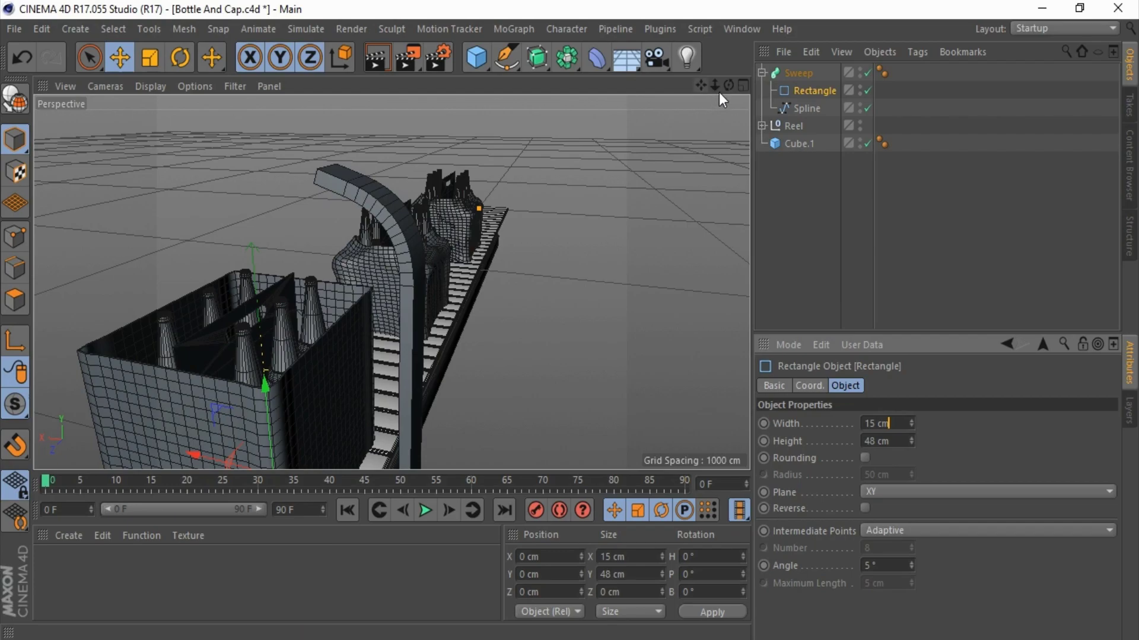
# Step: Round the rectangle's corners with a 7.5 cm radius
pyautogui.moveTo(728, 85); pyautogui.dragTo(662, 475)
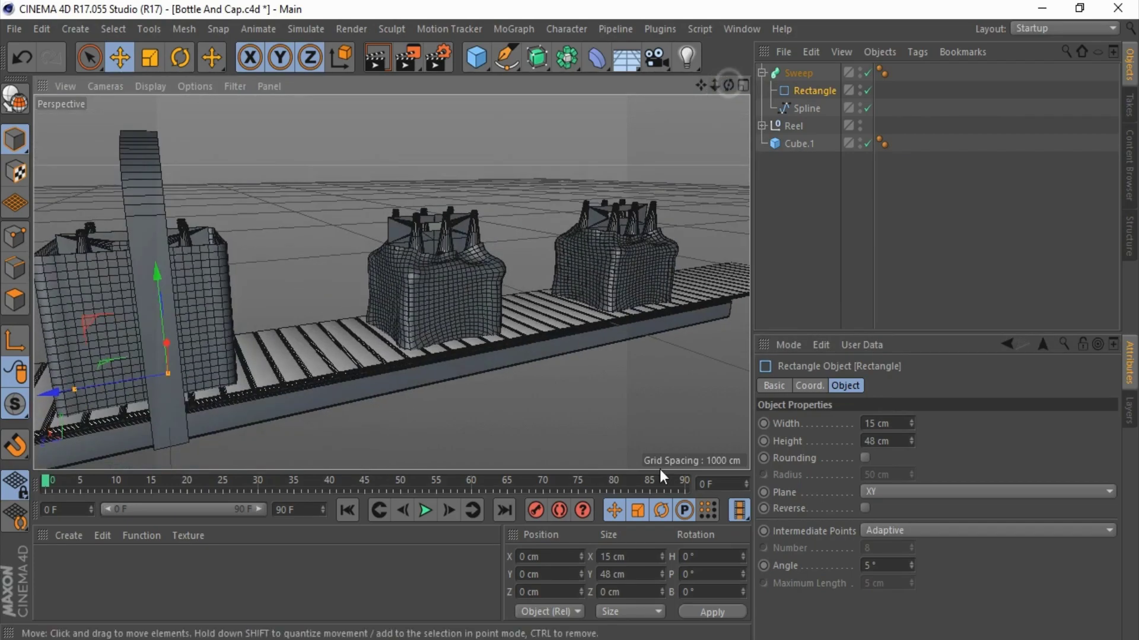
pyautogui.scroll(5, 896, 441)
pyautogui.scroll(5, 896, 442)
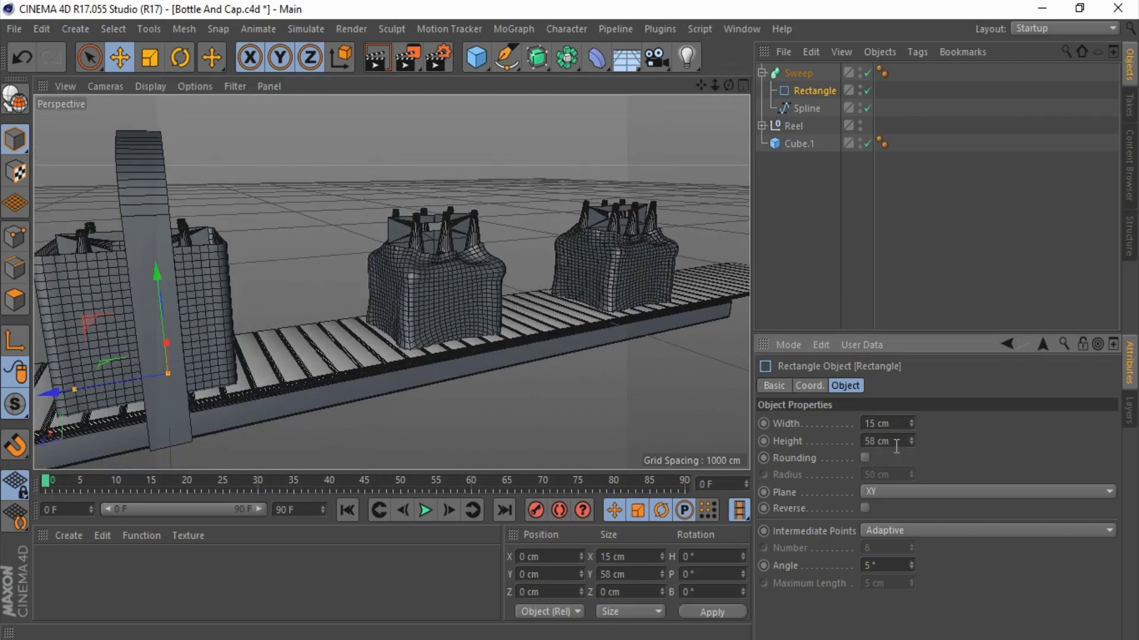
pyautogui.scroll(5, 896, 442)
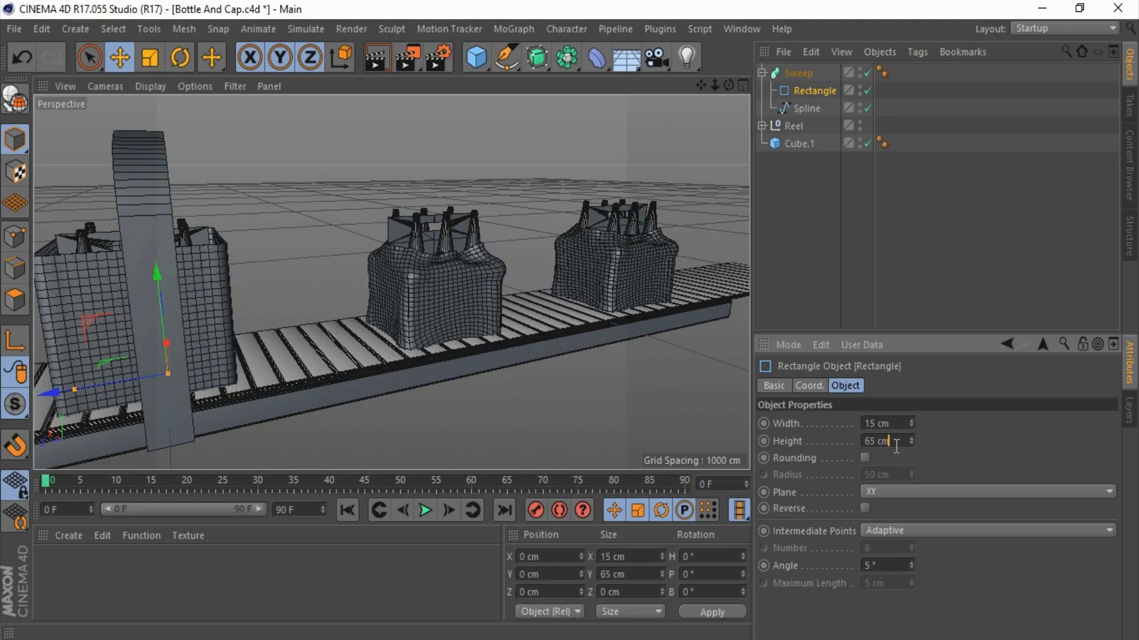
pyautogui.scroll(2, 896, 446)
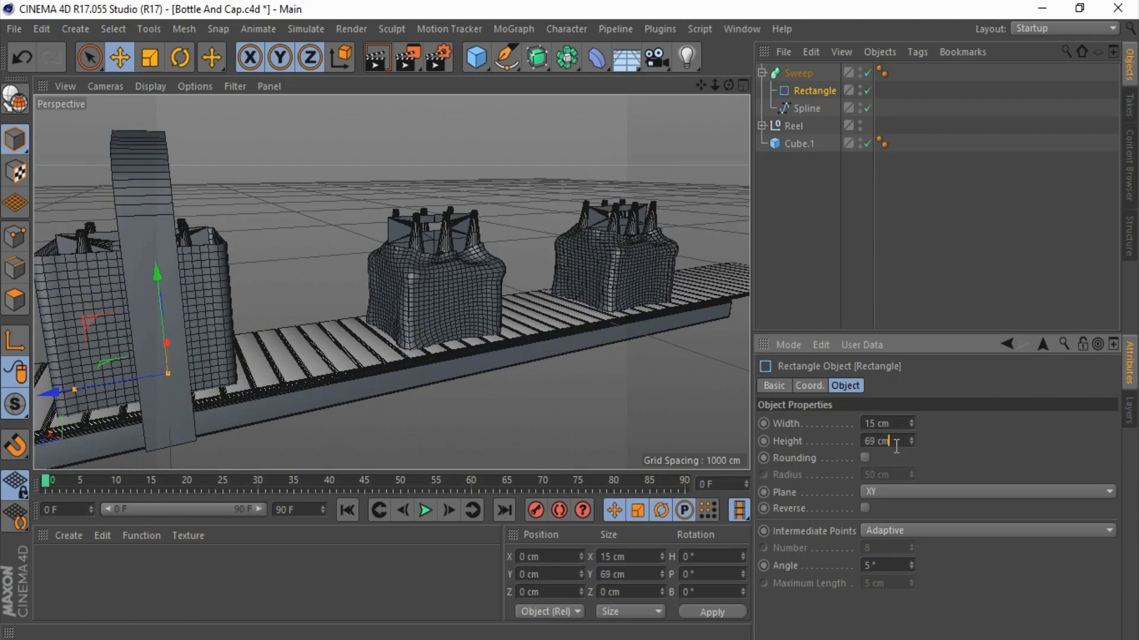
pyautogui.scroll(2, 896, 446)
pyautogui.scroll(-2, 602, 346)
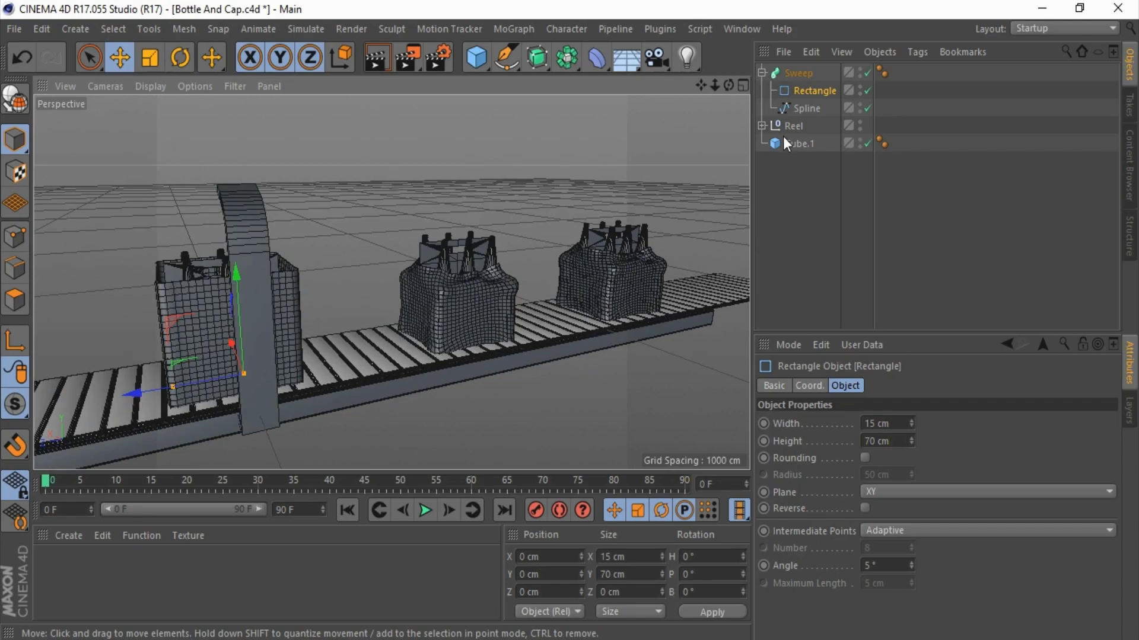
pyautogui.moveTo(728, 84)
pyautogui.mouseDown()
pyautogui.moveTo(569, 324)
pyautogui.moveTo(729, 85)
pyautogui.mouseUp()
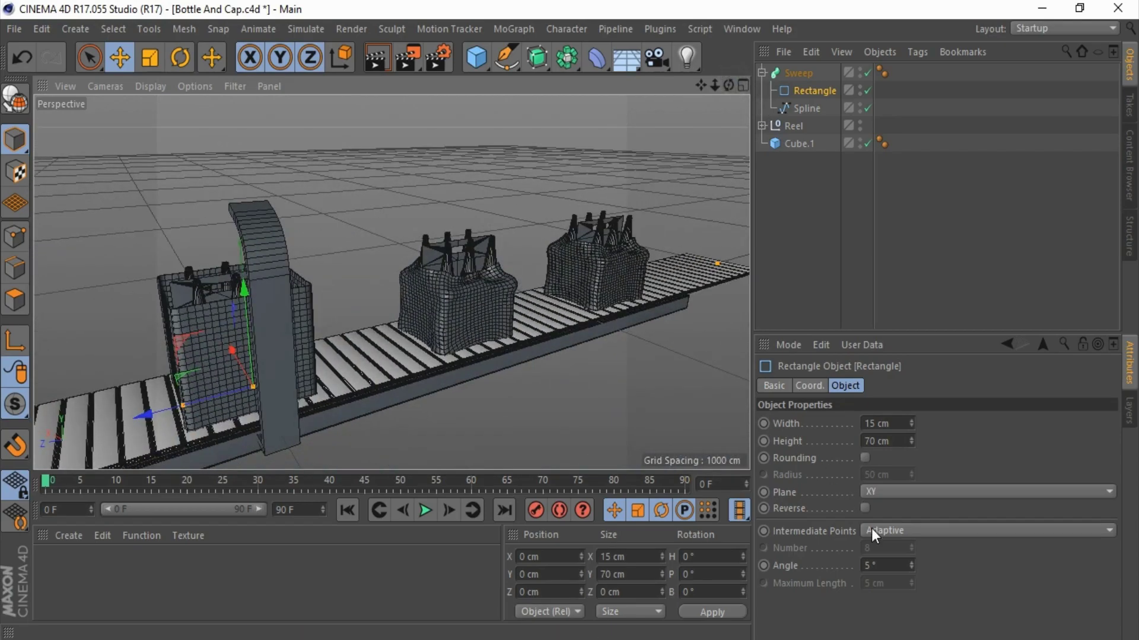
pyautogui.click(865, 458)
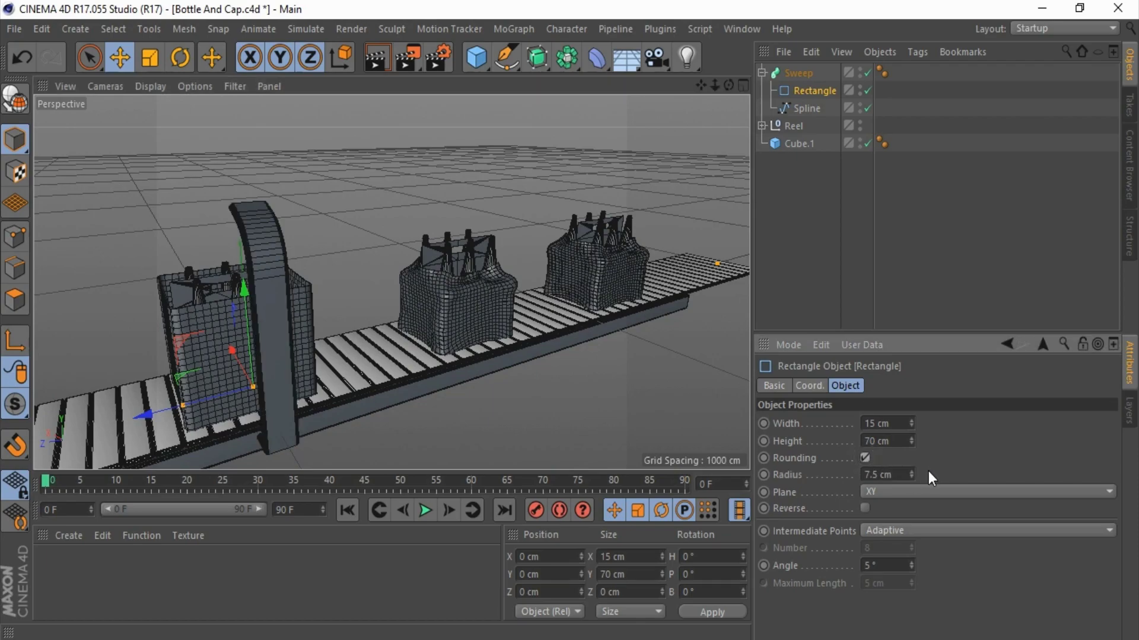
pyautogui.scroll(5, 300, 260)
pyautogui.scroll(5, 241, 219)
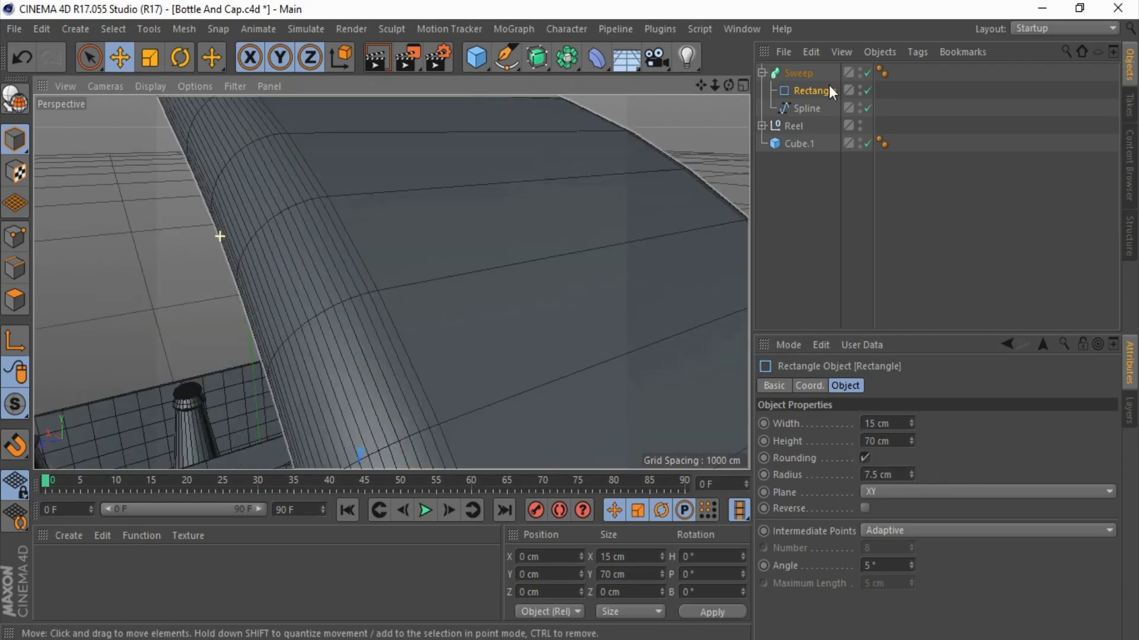
pyautogui.scroll(-5, 463, 326)
pyautogui.scroll(-3, 510, 279)
# Step: Collapse the Sweep hierarchy and hide the Reel in the viewport
pyautogui.click(761, 73)
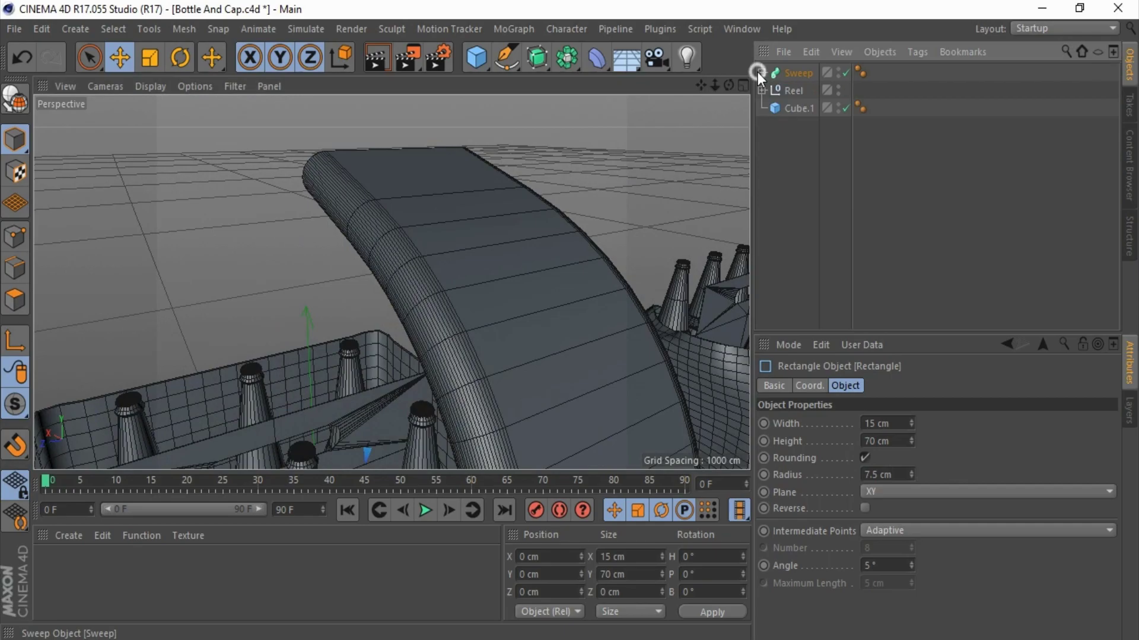
pyautogui.scroll(-3, 415, 237)
pyautogui.moveTo(728, 85)
pyautogui.mouseDown()
pyautogui.moveTo(320, 236)
pyautogui.moveTo(363, 212)
pyautogui.moveTo(375, 292)
pyautogui.moveTo(491, 223)
pyautogui.mouseUp()
pyautogui.moveTo(483, 314); pyautogui.dragTo(445, 342)
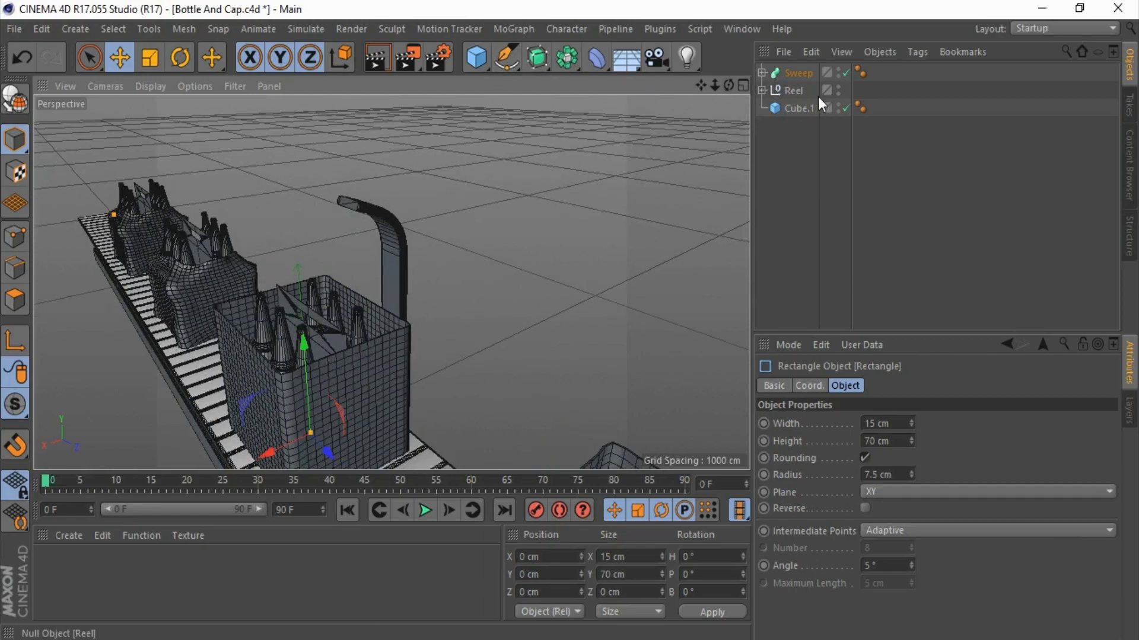
pyautogui.click(838, 86)
pyautogui.scroll(-2, 593, 213)
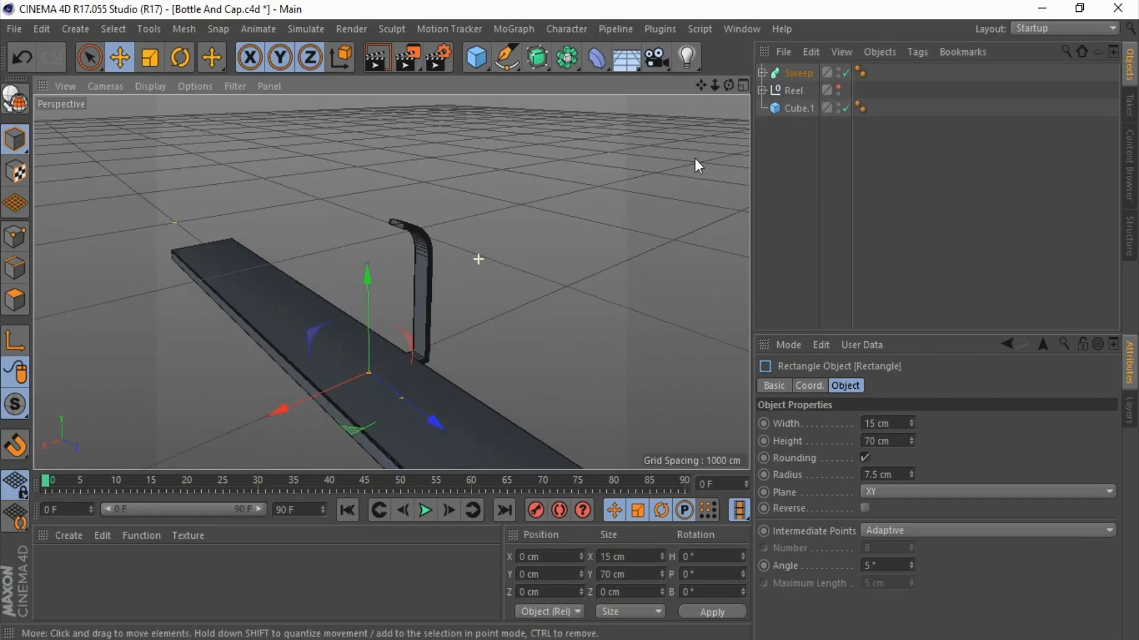
pyautogui.moveTo(728, 84); pyautogui.dragTo(569, 321)
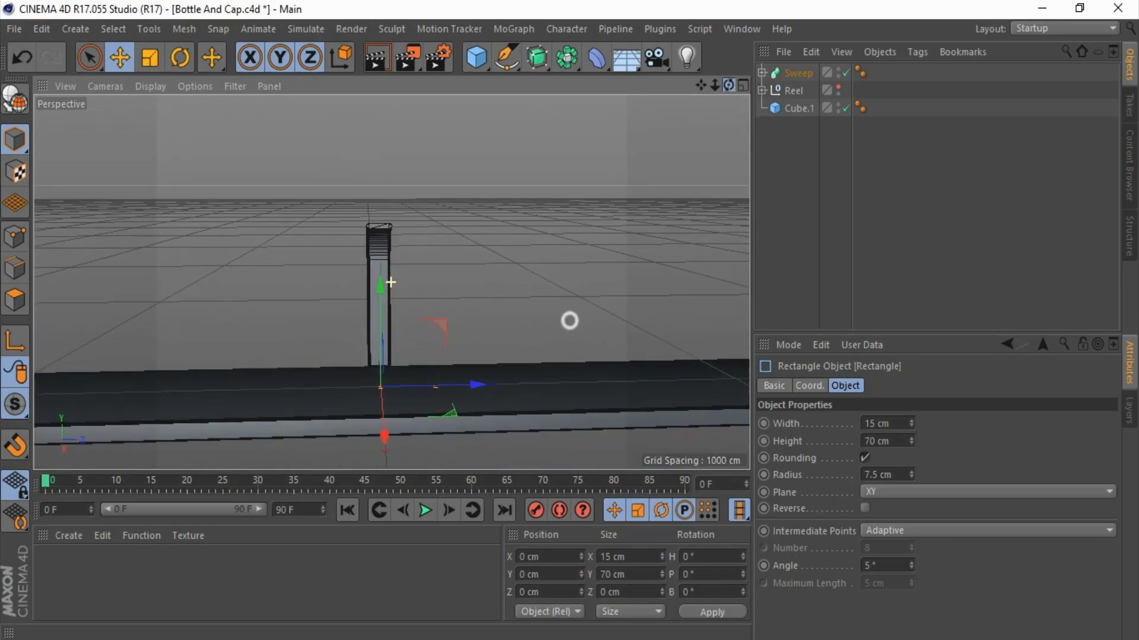
pyautogui.scroll(2, 425, 318)
pyautogui.scroll(1, 425, 318)
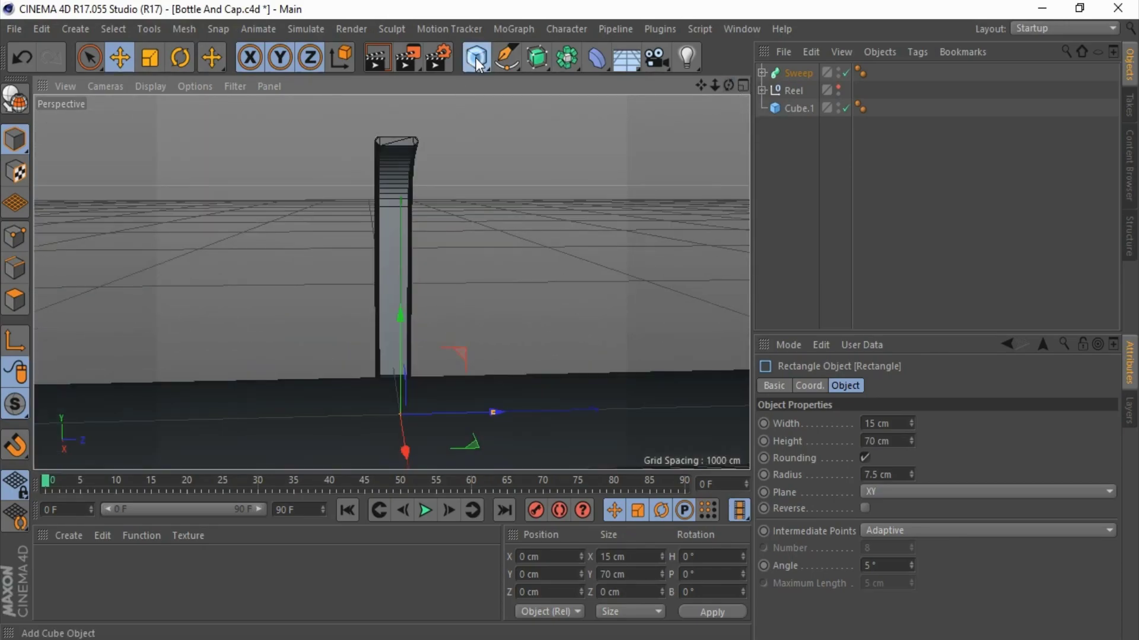
# Step: Add a cube, raise it to about 188 cm and move it left toward the arm
pyautogui.click(477, 60)
pyautogui.moveTo(400, 339)
pyautogui.mouseDown()
pyautogui.moveTo(400, 202)
pyautogui.moveTo(399, 292)
pyautogui.mouseUp()
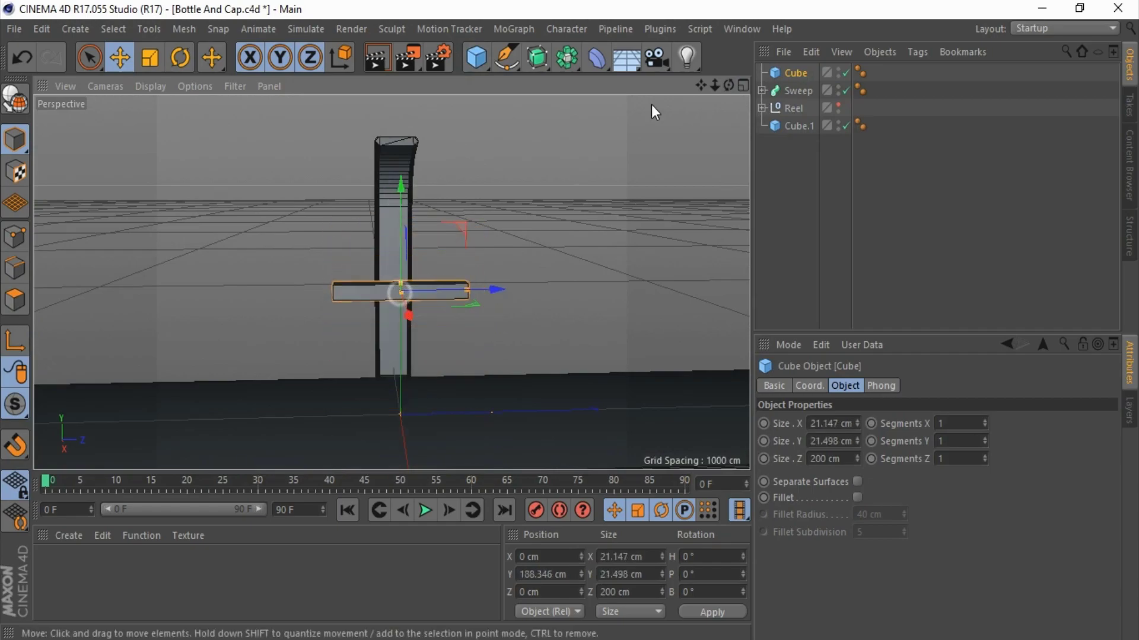
pyautogui.moveTo(728, 85); pyautogui.dragTo(572, 320)
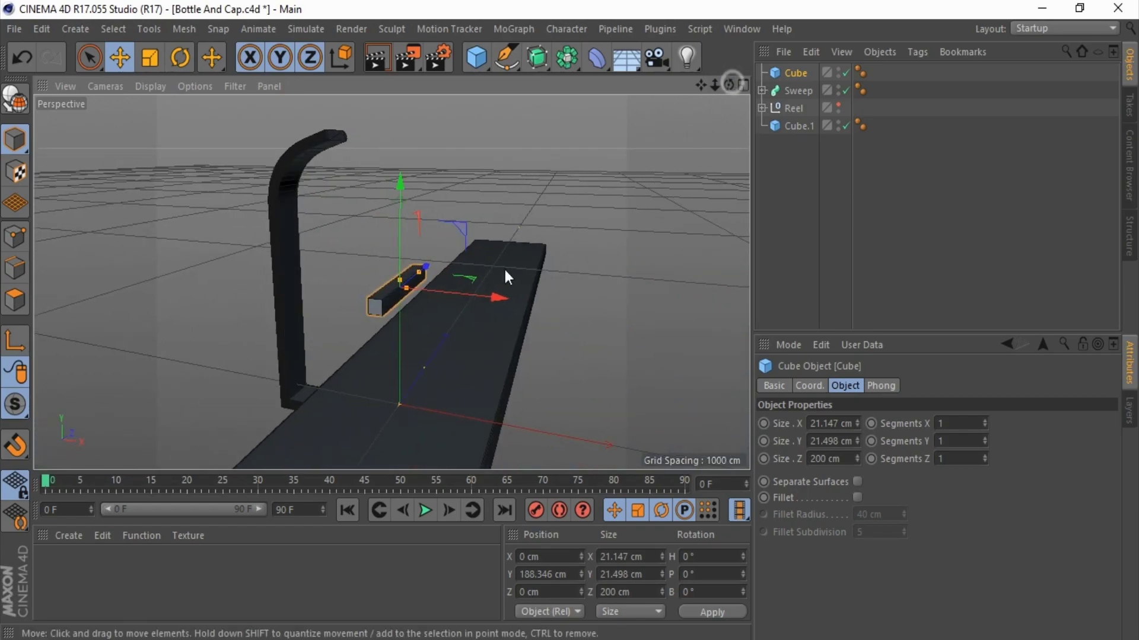
pyautogui.keyDown('alt'); pyautogui.moveTo(267, 233); pyautogui.dragTo(536, 307); pyautogui.keyUp('alt')
pyautogui.moveTo(610, 343); pyautogui.dragTo(373, 300)
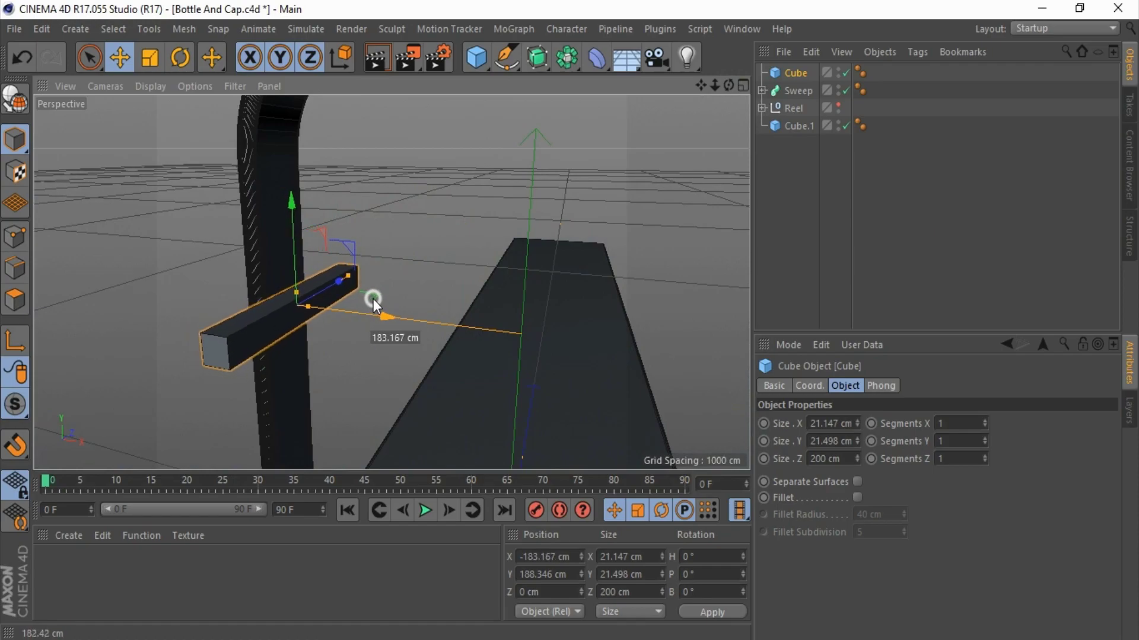
pyautogui.scroll(3, 261, 314)
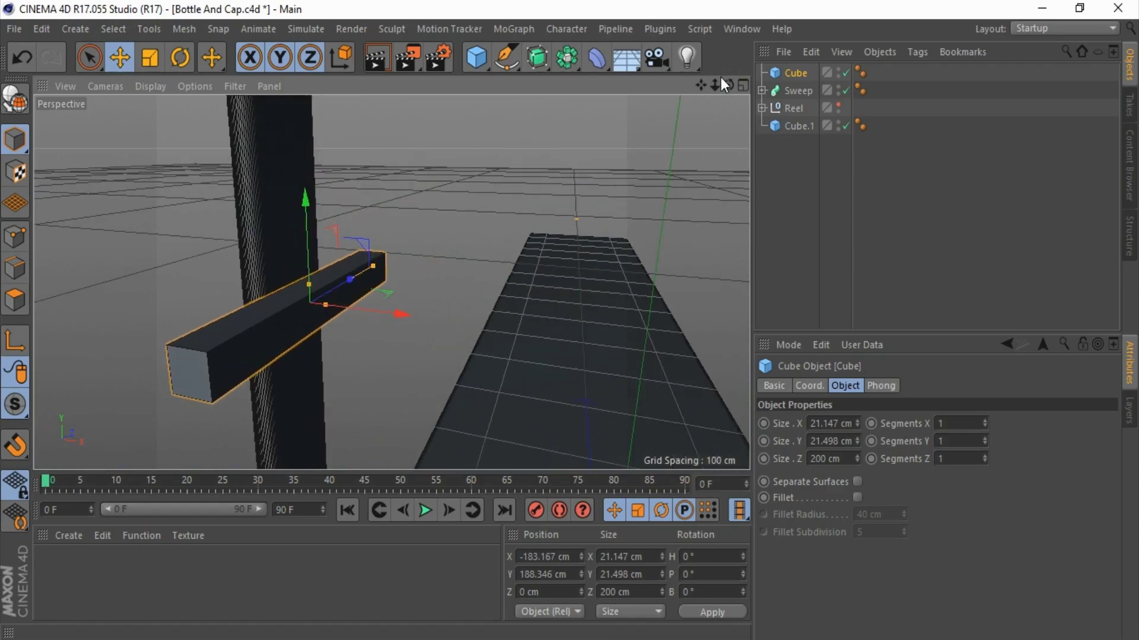
# Step: Thin the cube to about 8.56 cm and nudge it against the post
pyautogui.moveTo(316, 305); pyautogui.dragTo(315, 305)
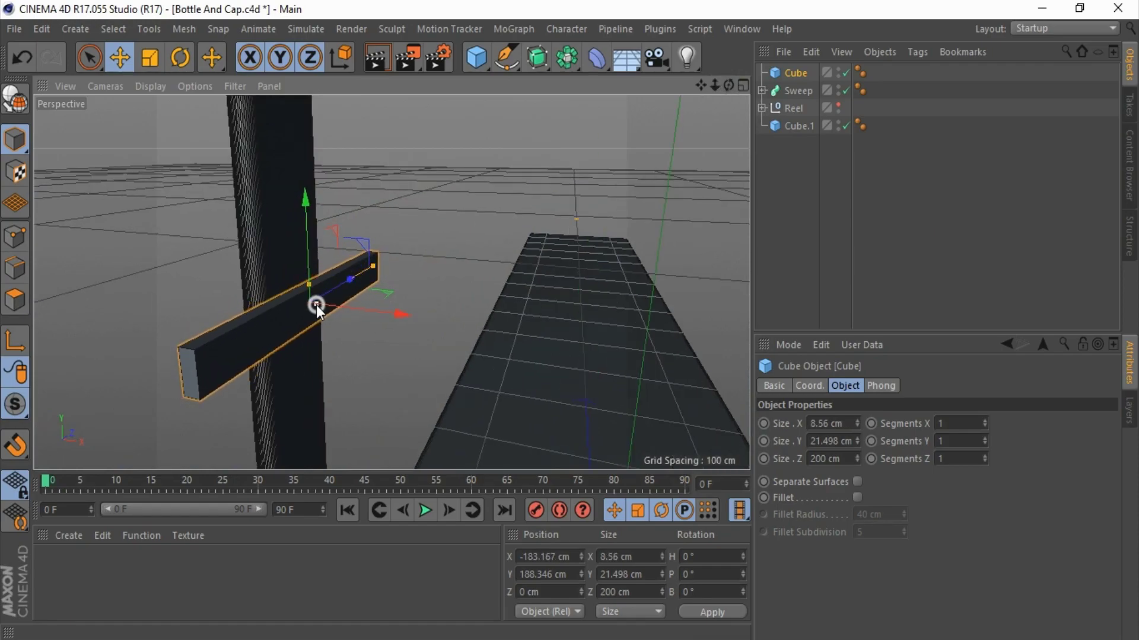
pyautogui.scroll(2, 215, 315)
pyautogui.scroll(2, 322, 300)
pyautogui.moveTo(729, 85); pyautogui.dragTo(546, 240)
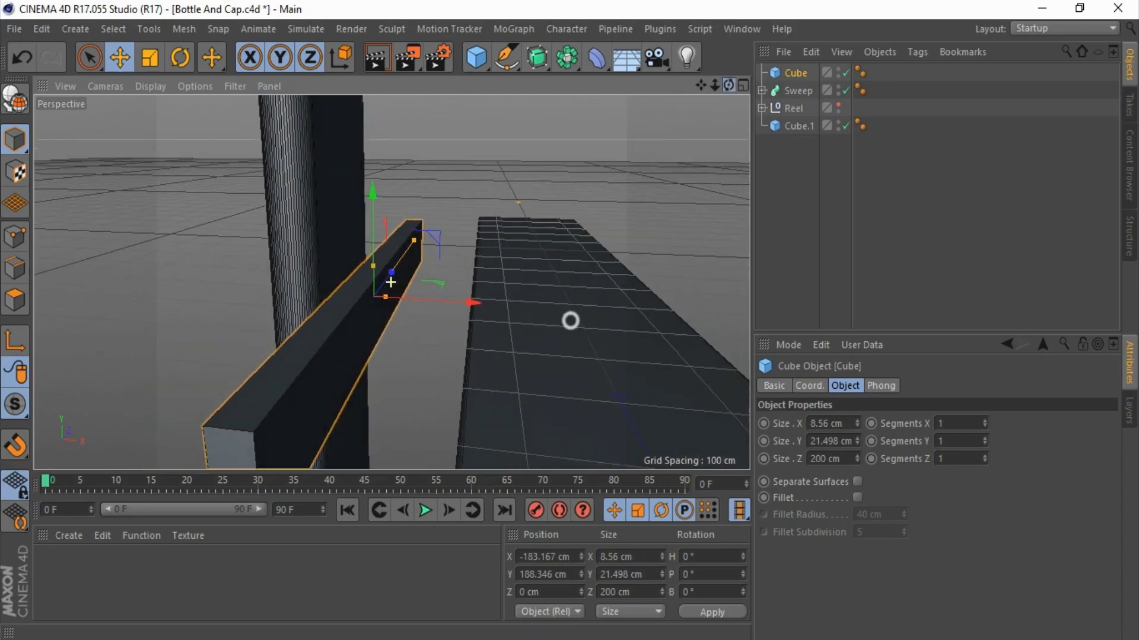
pyautogui.moveTo(471, 293); pyautogui.dragTo(256, 255)
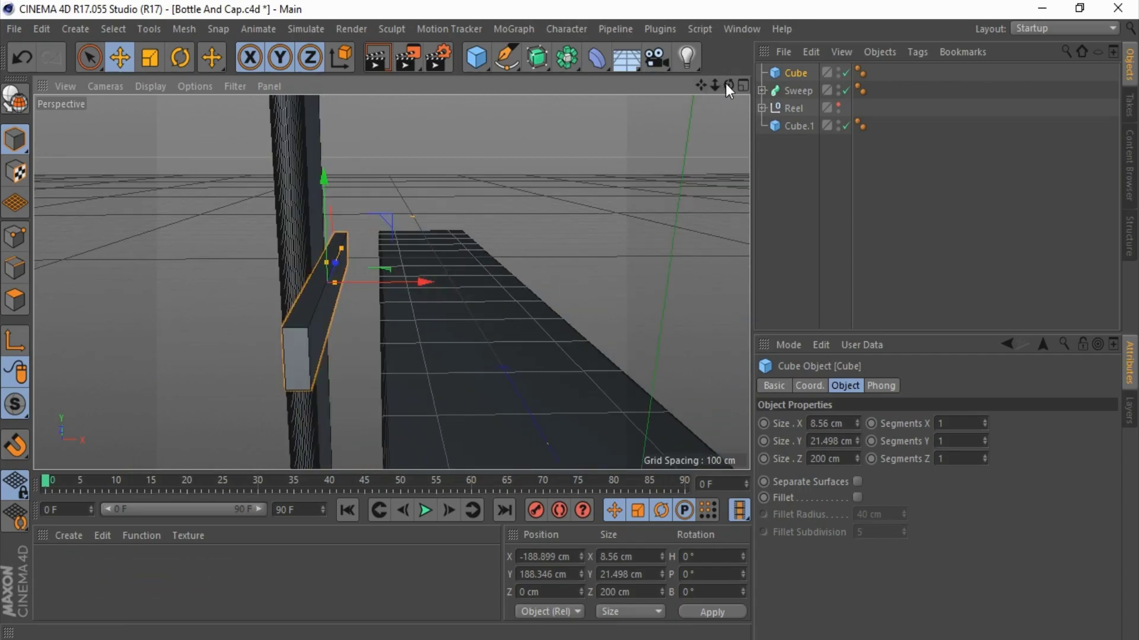
# Step: Fillet the beam's edges and duplicate it as Cube.2
pyautogui.moveTo(728, 84); pyautogui.dragTo(187, 241)
pyautogui.scroll(3, 187, 241)
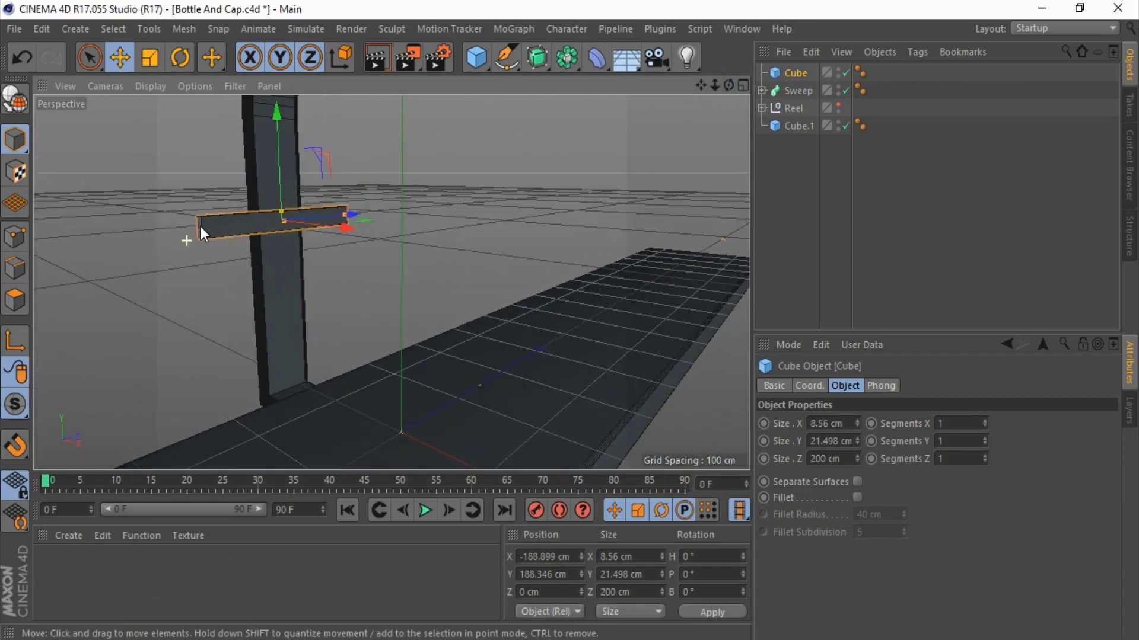
pyautogui.scroll(3, 198, 207)
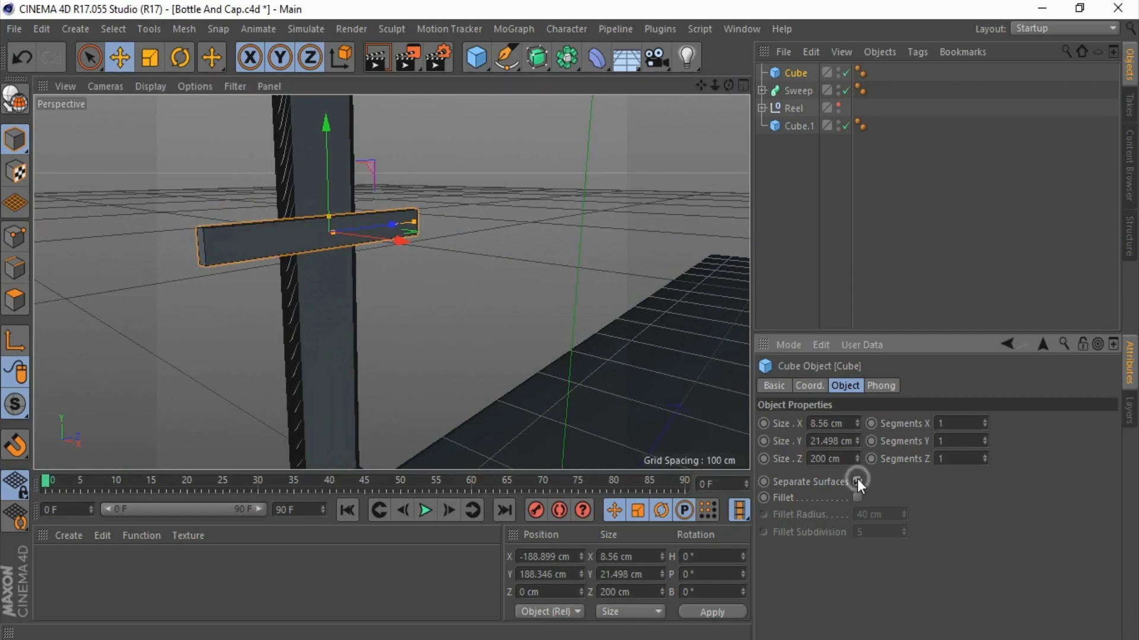
pyautogui.click(857, 497)
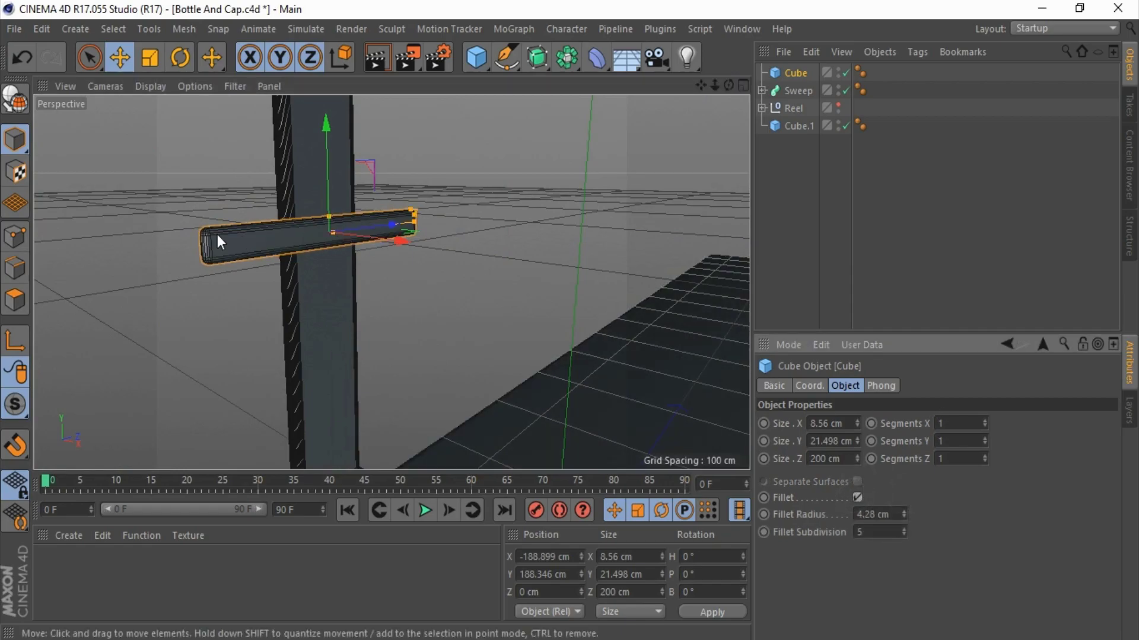
pyautogui.scroll(2, 286, 249)
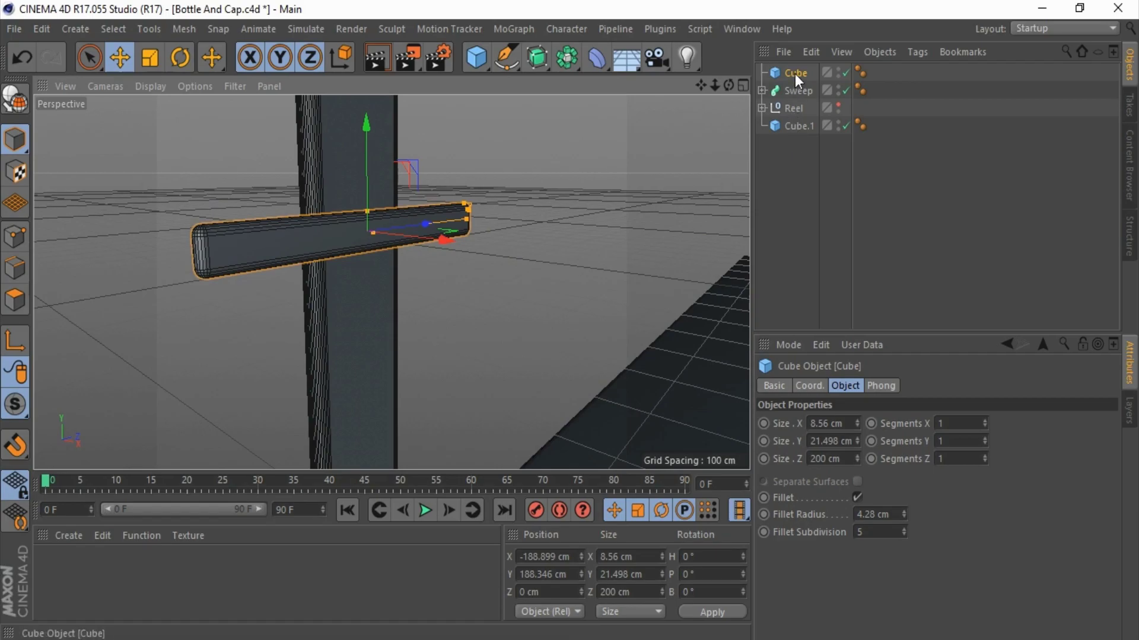
pyautogui.keyDown('ctrl'); pyautogui.moveTo(794, 72); pyautogui.dragTo(792, 77); pyautogui.keyUp('ctrl')
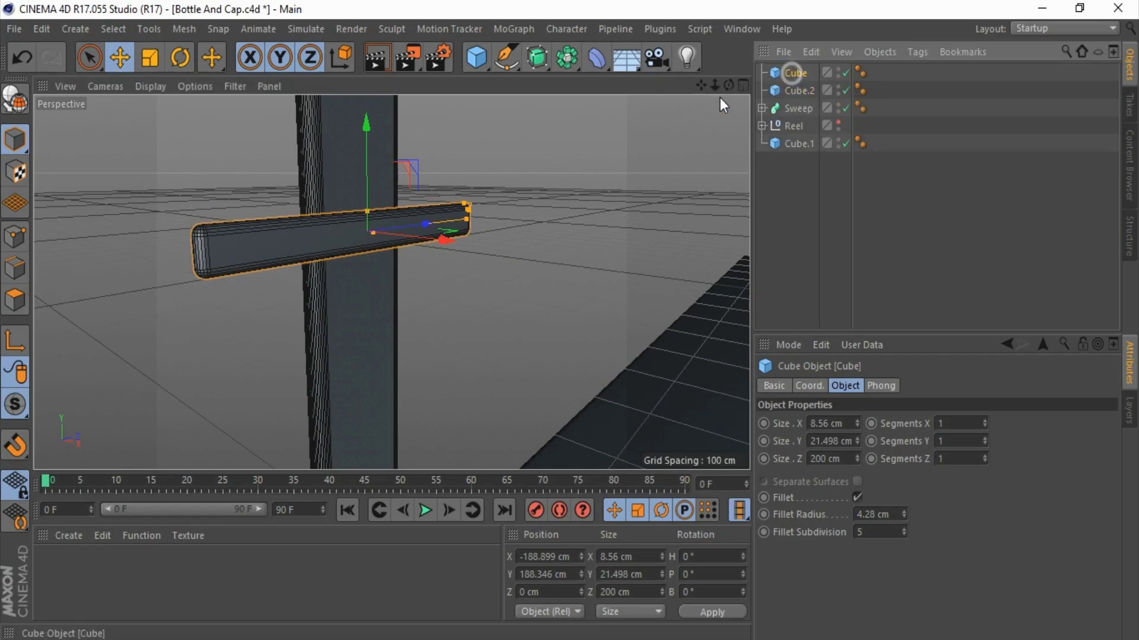
# Step: Make the beam editable in polygon mode, trying then undoing a face move
pyautogui.click(14, 98)
pyautogui.scroll(2, 254, 232)
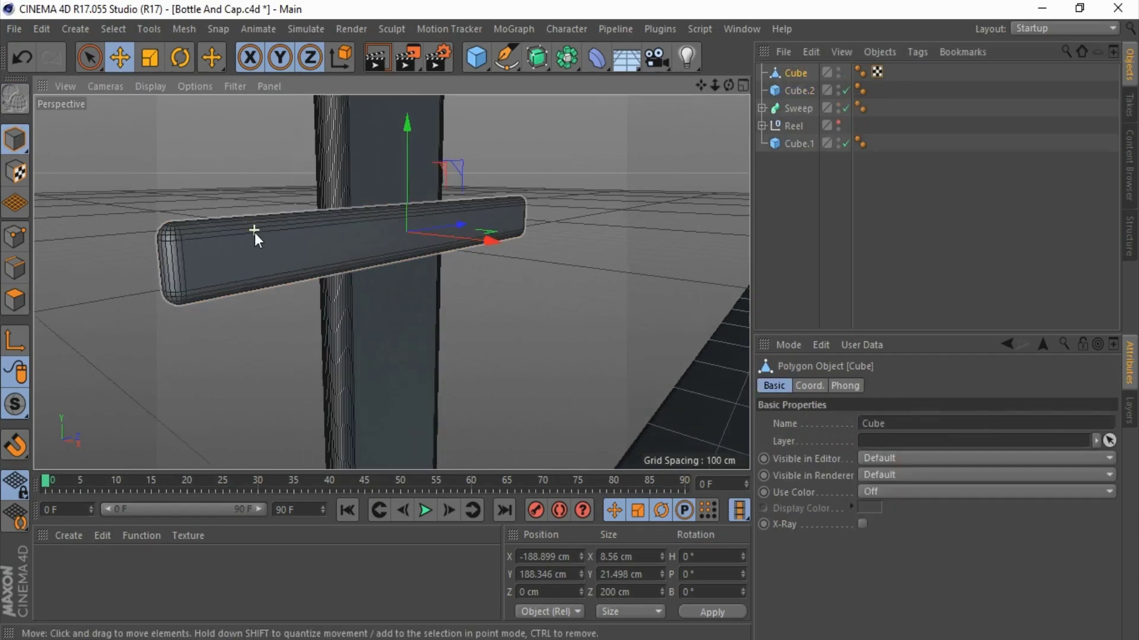
pyautogui.click(14, 299)
pyautogui.click(226, 261)
pyautogui.keyDown('alt'); pyautogui.moveTo(105, 172); pyautogui.dragTo(225, 162); pyautogui.keyUp('alt')
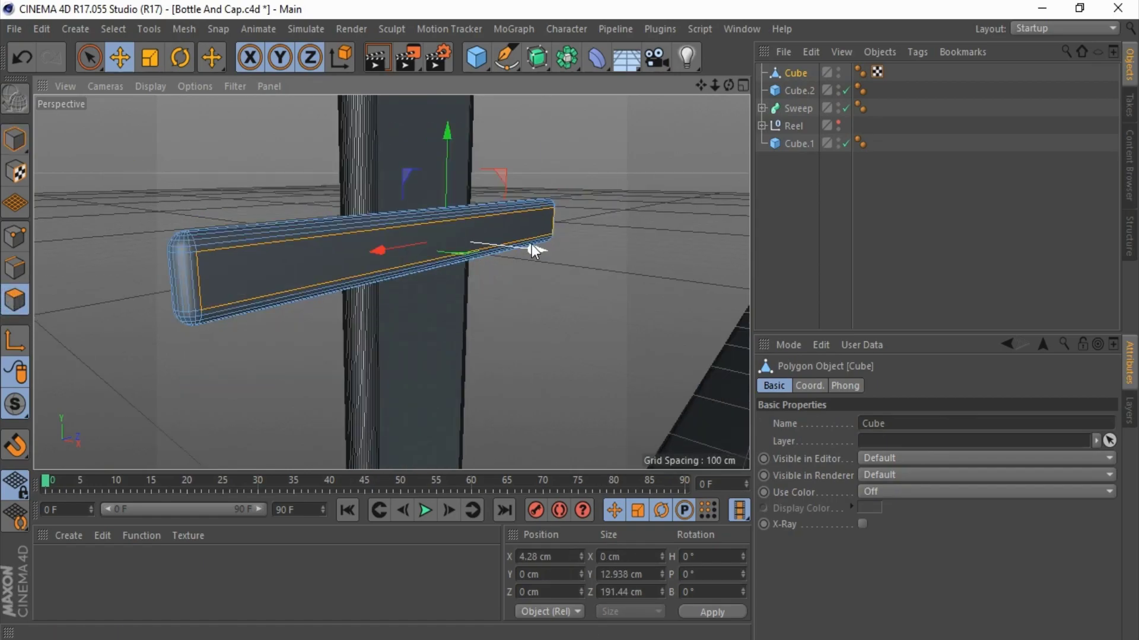
pyautogui.moveTo(533, 250); pyautogui.dragTo(522, 250)
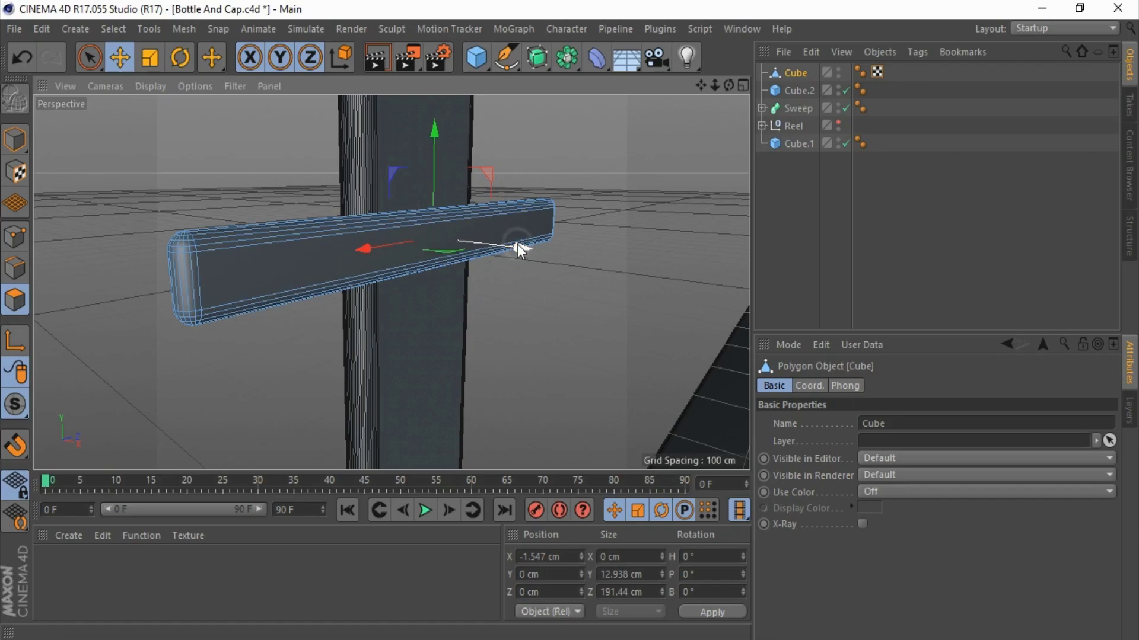
pyautogui.hotkey('ctrl', 'z')
pyautogui.moveTo(729, 85); pyautogui.dragTo(569, 321)
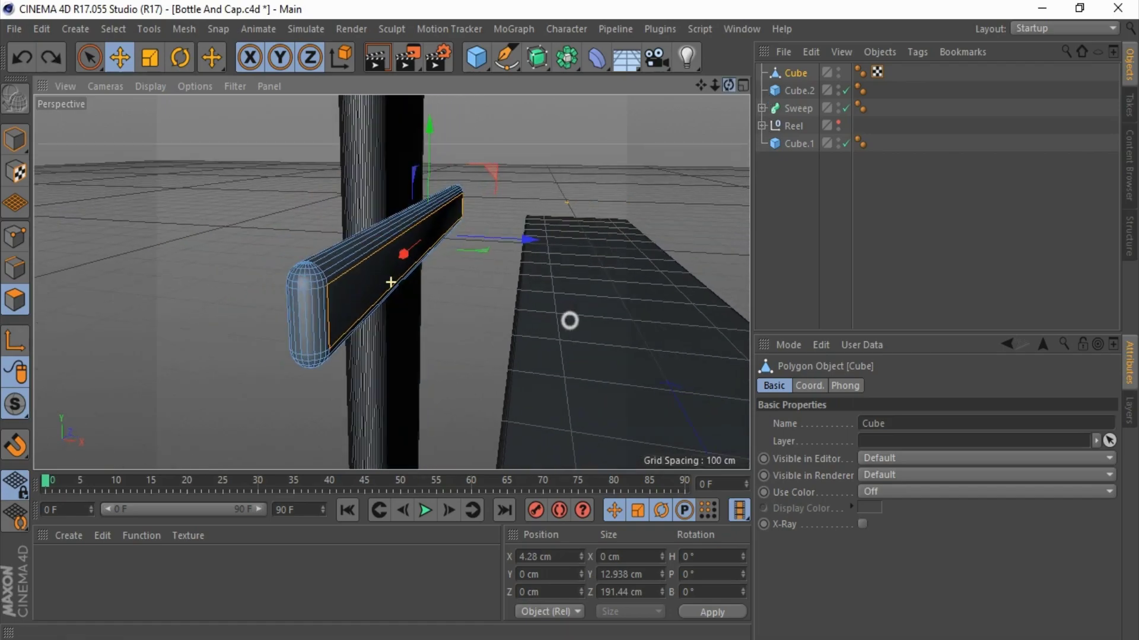
# Step: Disable Cube.2 and save all the beam's polygons as selection tag 01
pyautogui.click(845, 90)
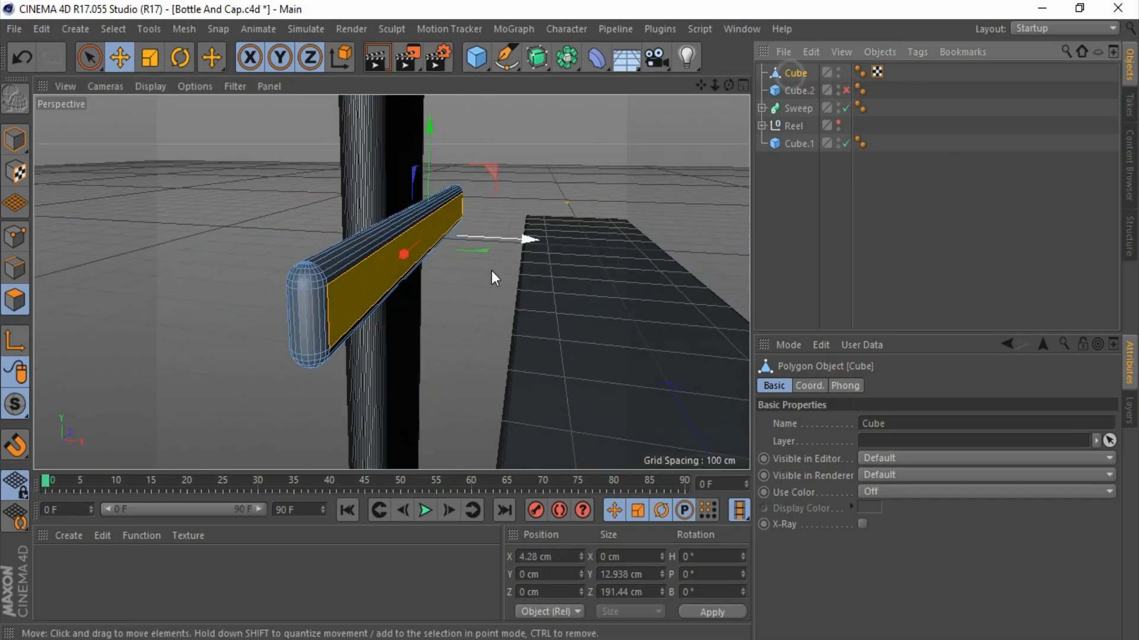
pyautogui.moveTo(521, 240); pyautogui.dragTo(510, 239)
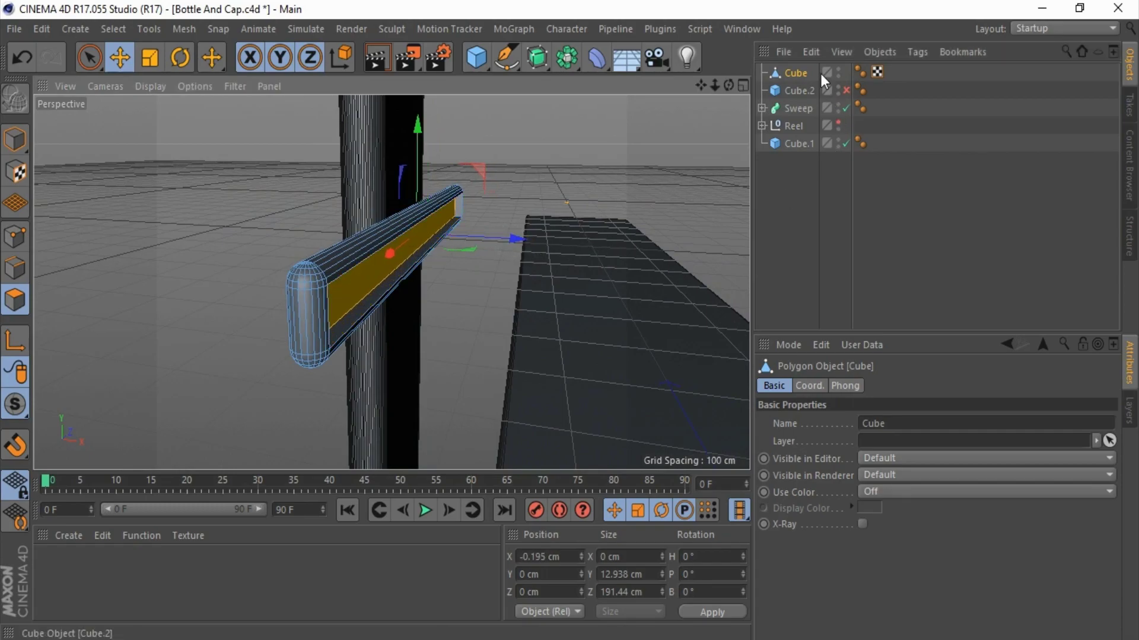
pyautogui.hotkey('ctrl', 'a')
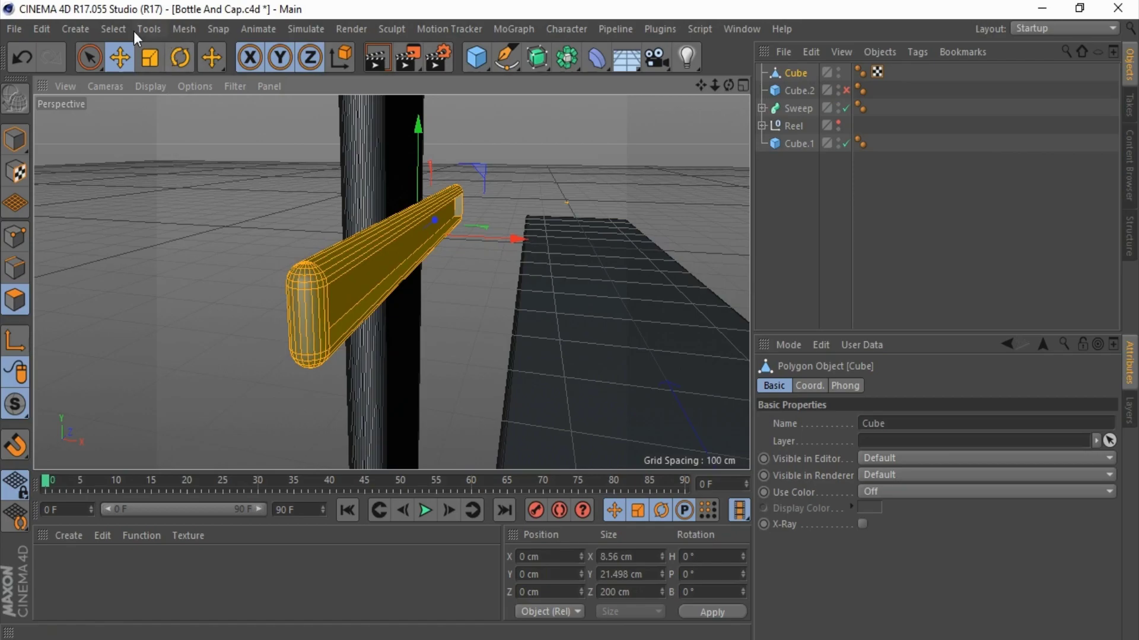
pyautogui.click(114, 29)
pyautogui.click(136, 474)
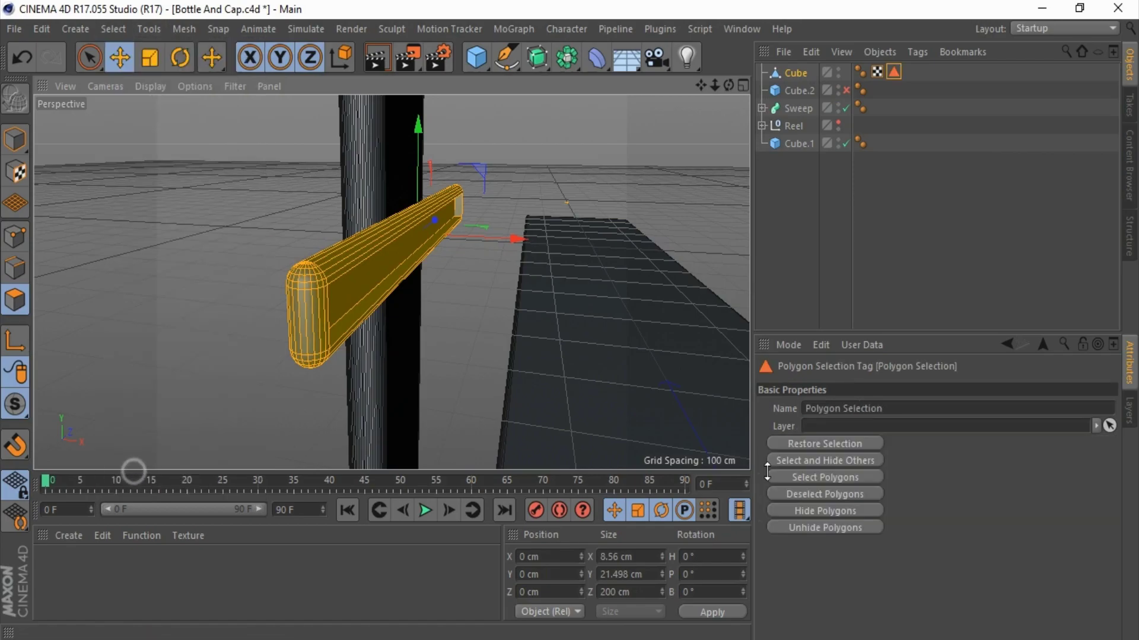
pyautogui.doubleClick(805, 408)
pyautogui.write('01')
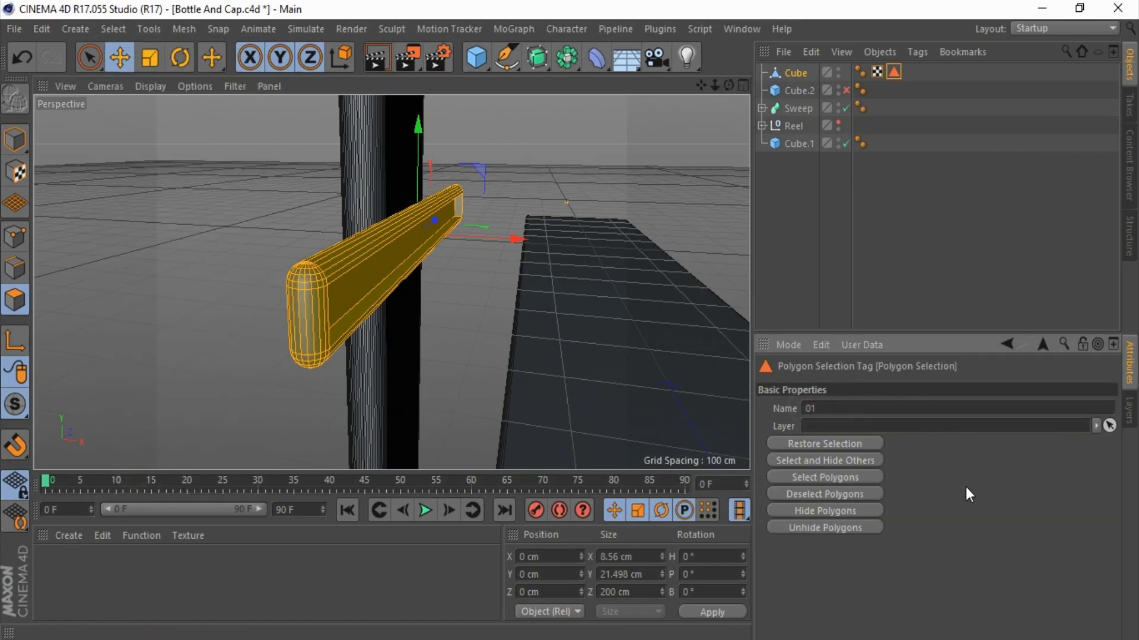
pyautogui.click(936, 176)
# Step: Re-enable Cube.2, shift it along X and begin lowering its height
pyautogui.click(803, 91)
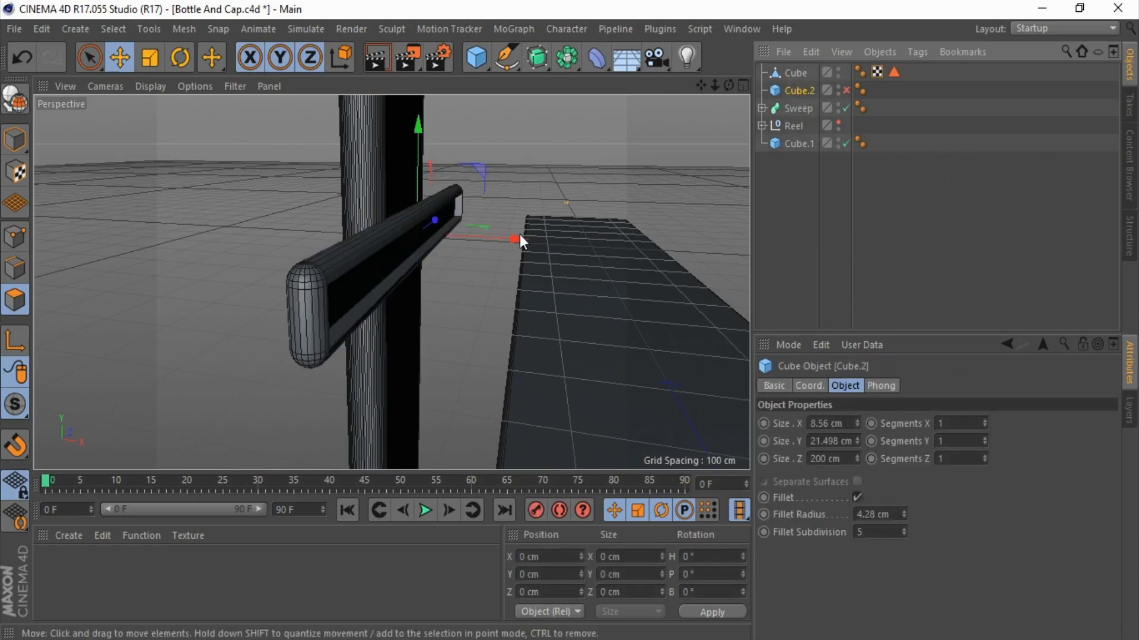
pyautogui.click(846, 90)
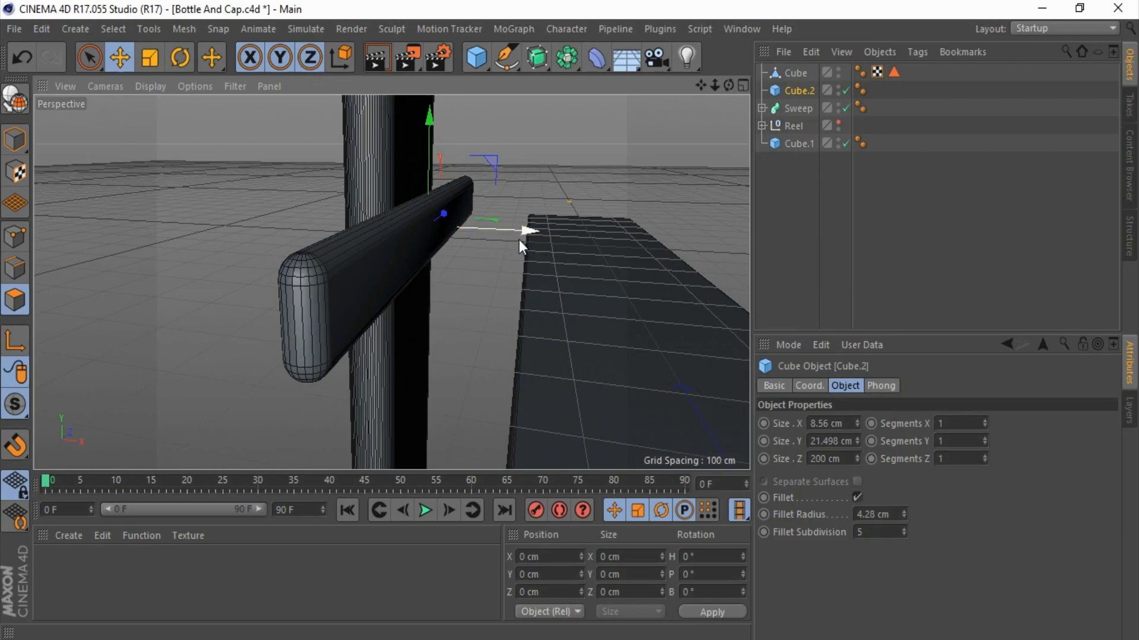
pyautogui.moveTo(514, 233); pyautogui.dragTo(522, 233)
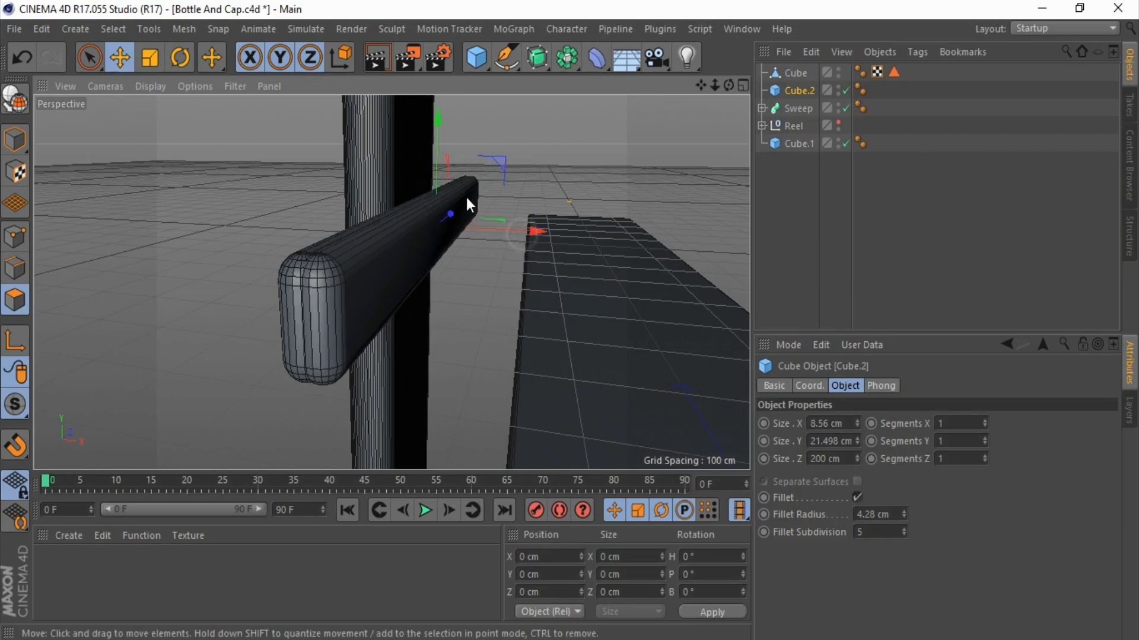
pyautogui.click(439, 189)
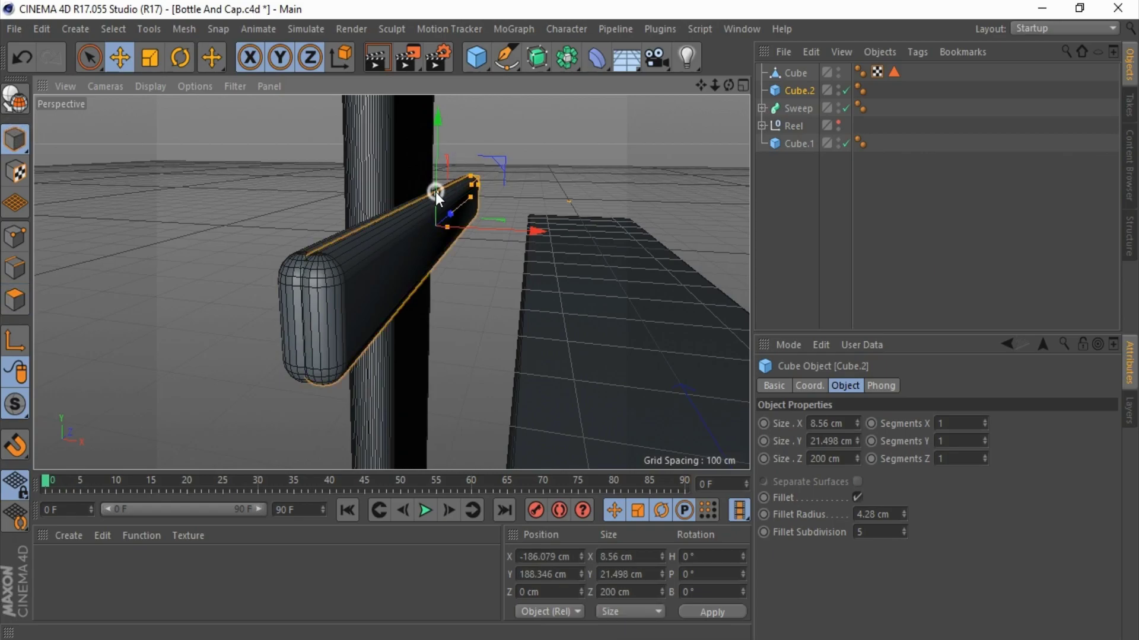
pyautogui.moveTo(436, 192); pyautogui.dragTo(434, 204)
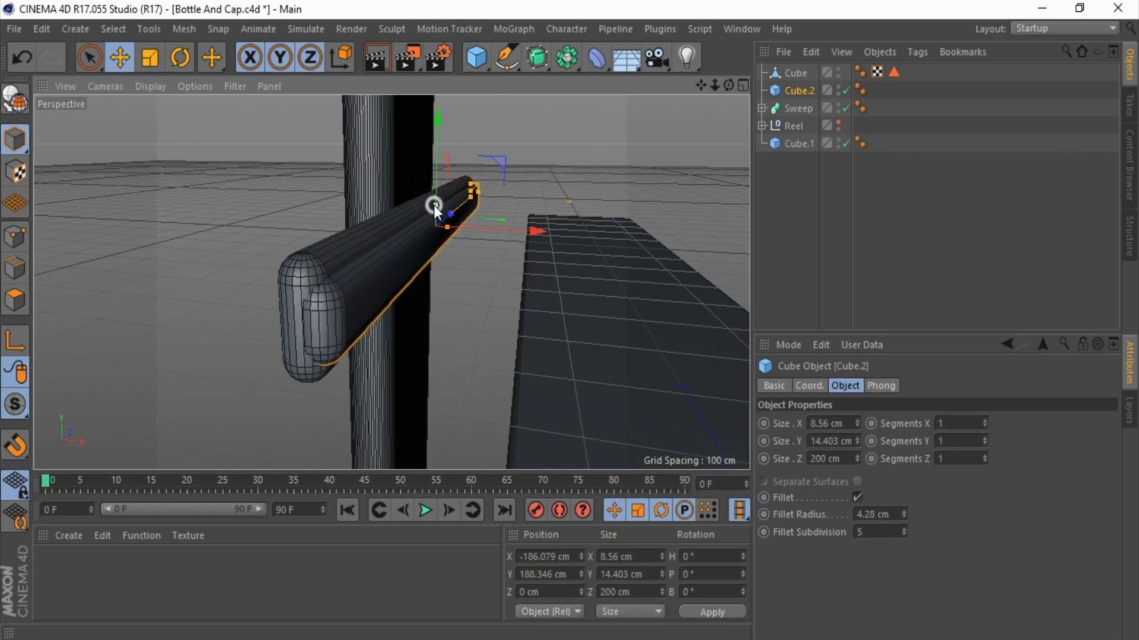
pyautogui.moveTo(727, 84); pyautogui.dragTo(728, 84)
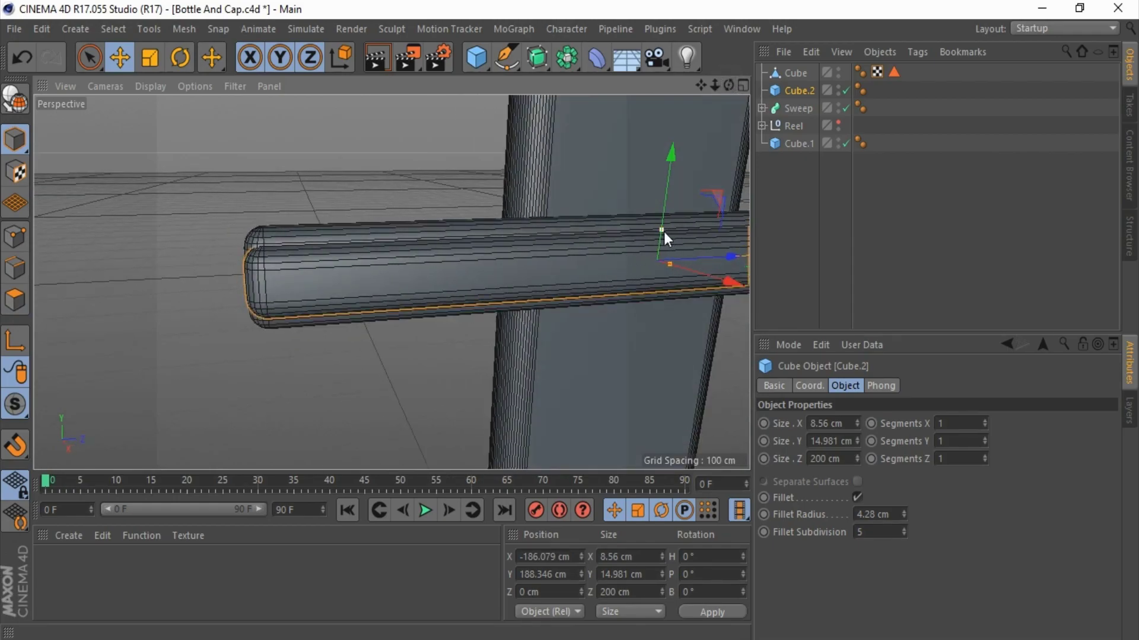
# Step: Set Cube.2's height to 12.923 cm and switch off its fillet
pyautogui.moveTo(661, 233); pyautogui.dragTo(661, 237)
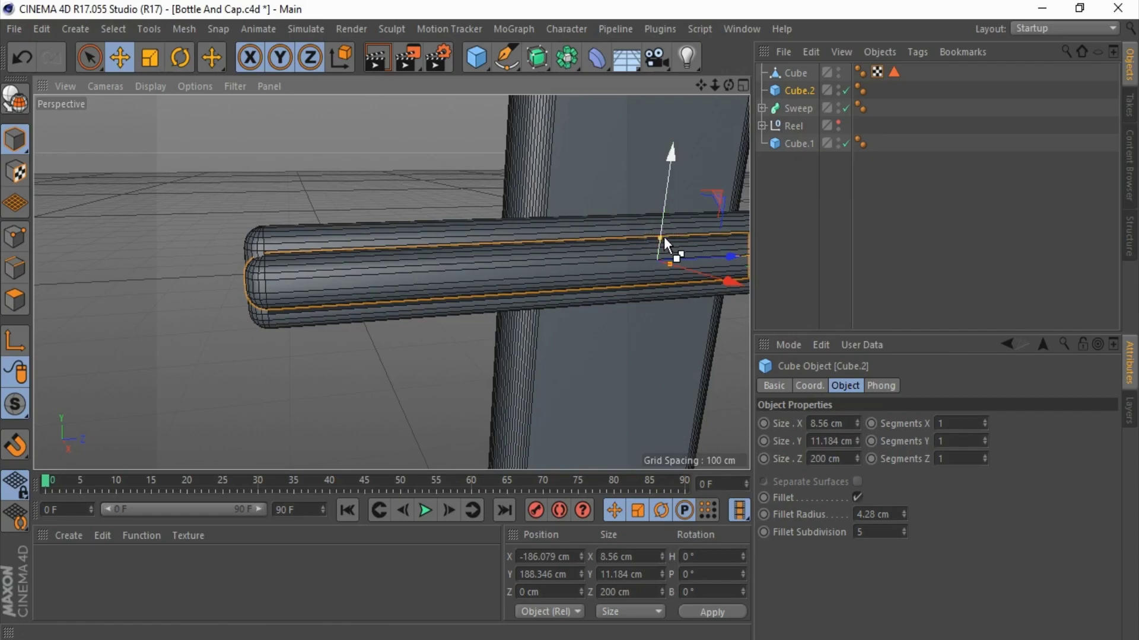
pyautogui.keyDown('alt'); pyautogui.moveTo(664, 237); pyautogui.dragTo(450, 271, button='middle'); pyautogui.keyUp('alt')
pyautogui.scroll(3, 460, 300)
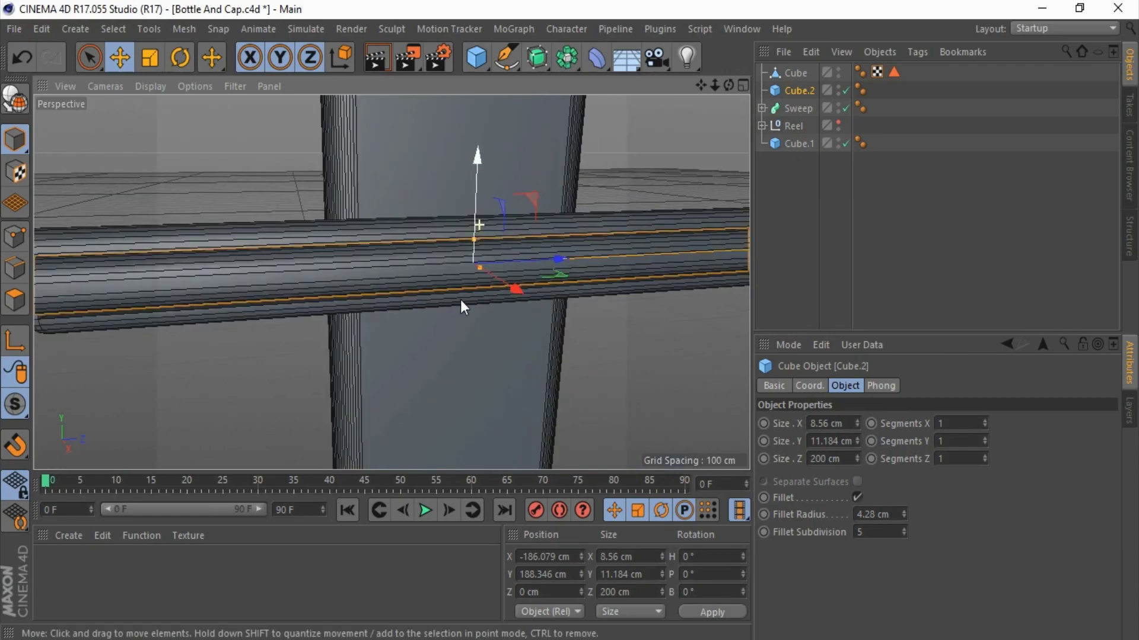
pyautogui.moveTo(731, 90); pyautogui.dragTo(470, 202)
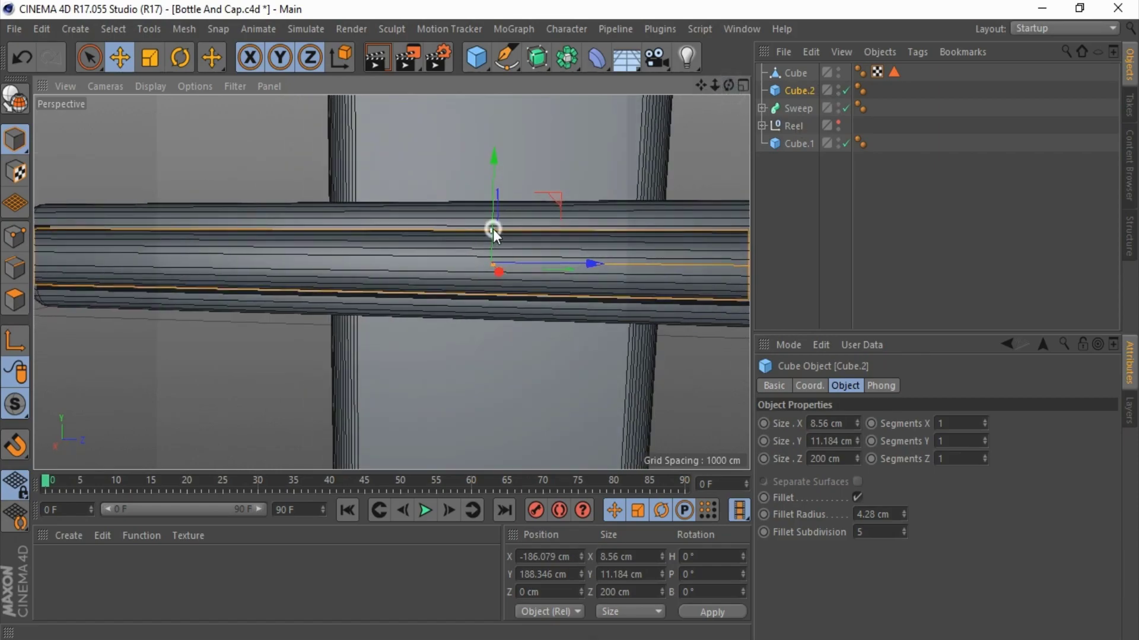
pyautogui.moveTo(492, 229); pyautogui.dragTo(492, 227)
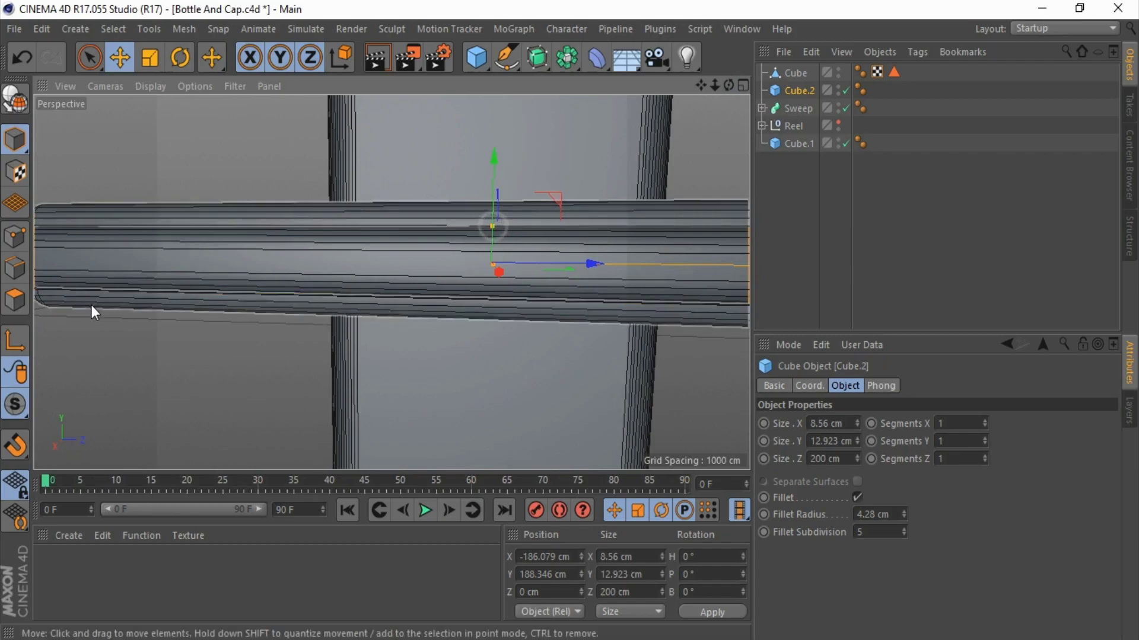
pyautogui.scroll(-3, 493, 227)
pyautogui.moveTo(500, 295)
pyautogui.keyDown('alt'); pyautogui.mouseDown()
pyautogui.moveTo(546, 292)
pyautogui.moveTo(515, 300)
pyautogui.mouseUp(); pyautogui.keyUp('alt')
pyautogui.scroll(3, 542, 301)
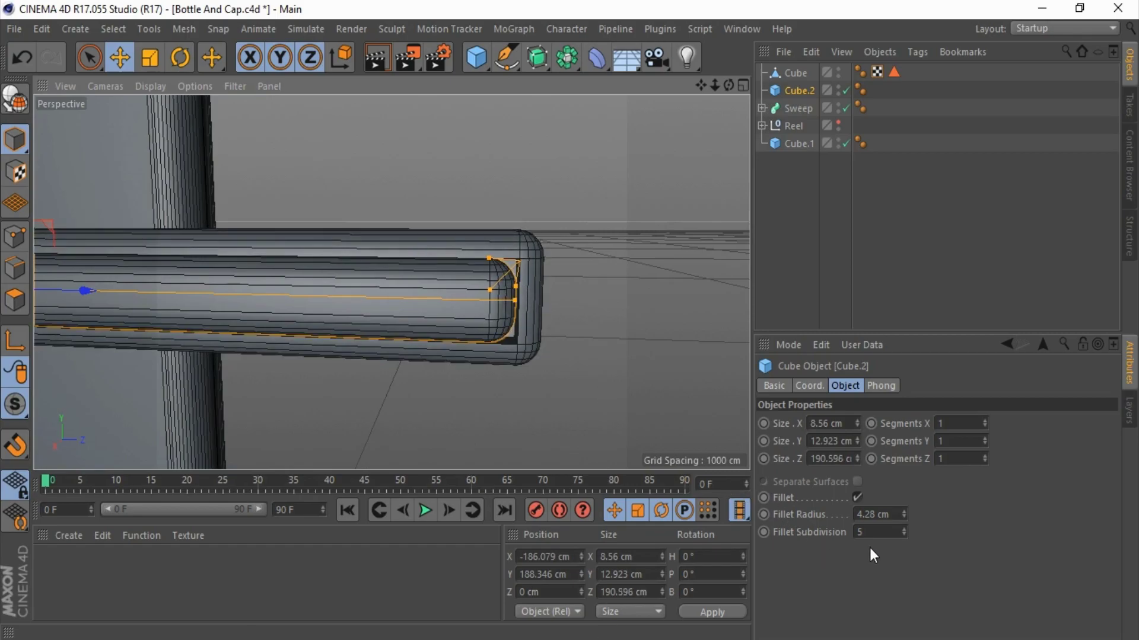
pyautogui.click(858, 497)
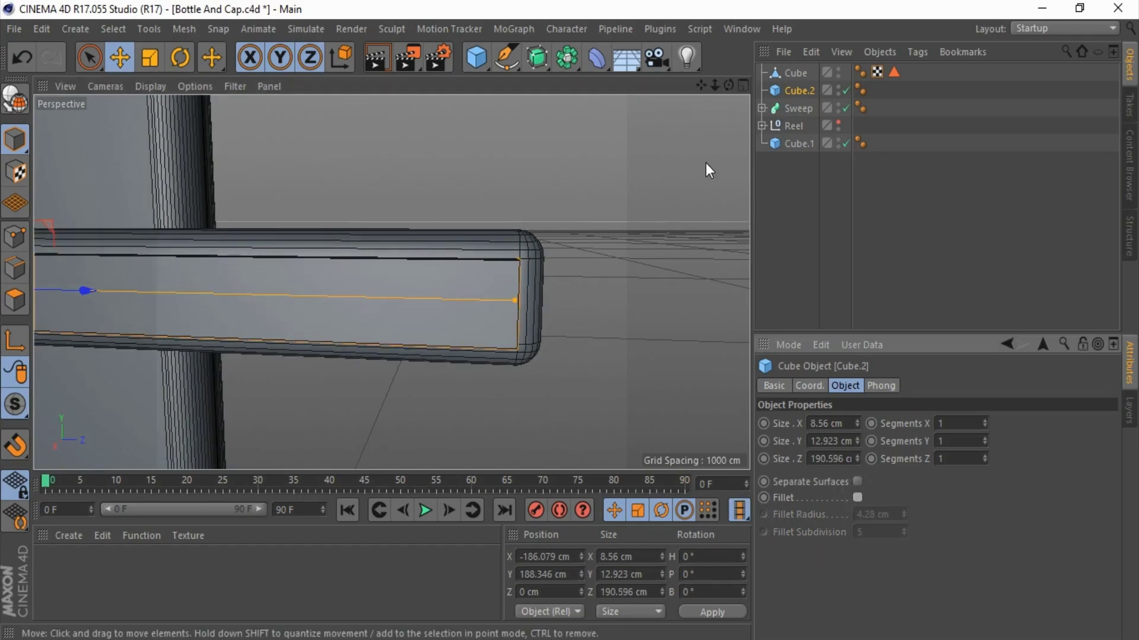
pyautogui.moveTo(724, 82)
pyautogui.mouseDown()
pyautogui.moveTo(638, 144)
pyautogui.moveTo(508, 142)
pyautogui.moveTo(259, 415)
pyautogui.mouseUp()
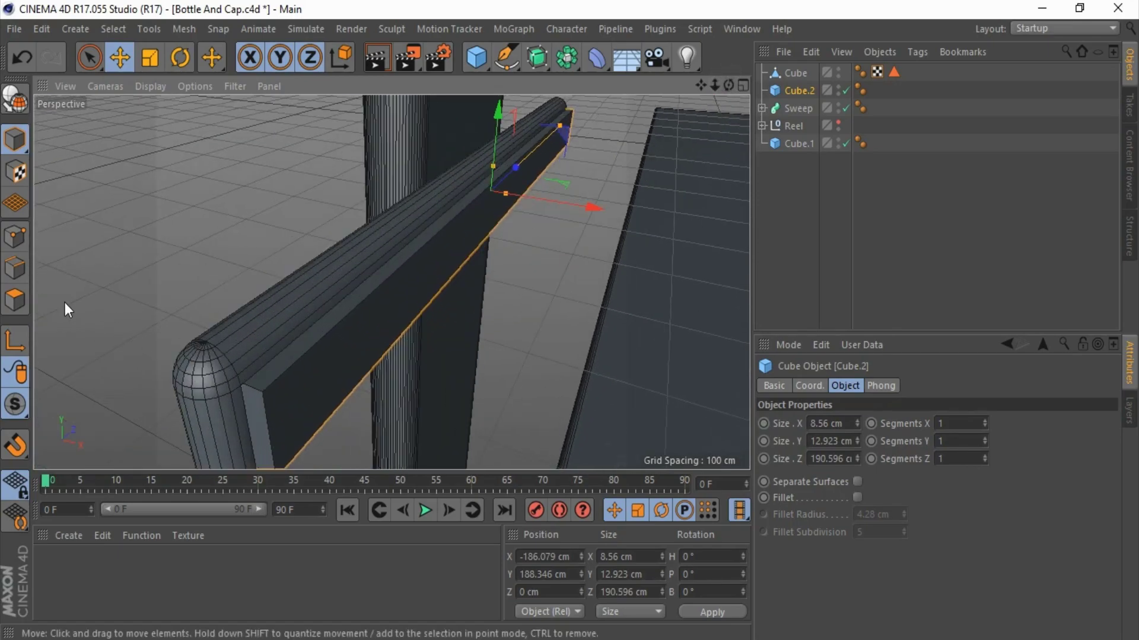
# Step: Make Cube.2 editable and loop-select the edges around the slab's face
pyautogui.click(15, 98)
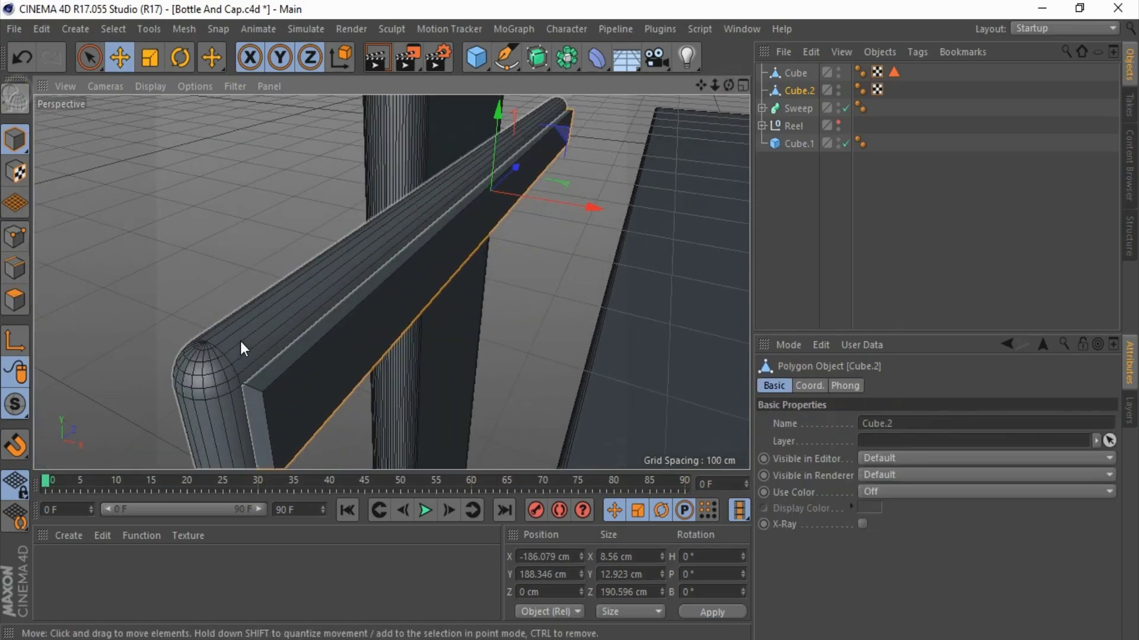
pyautogui.click(15, 271)
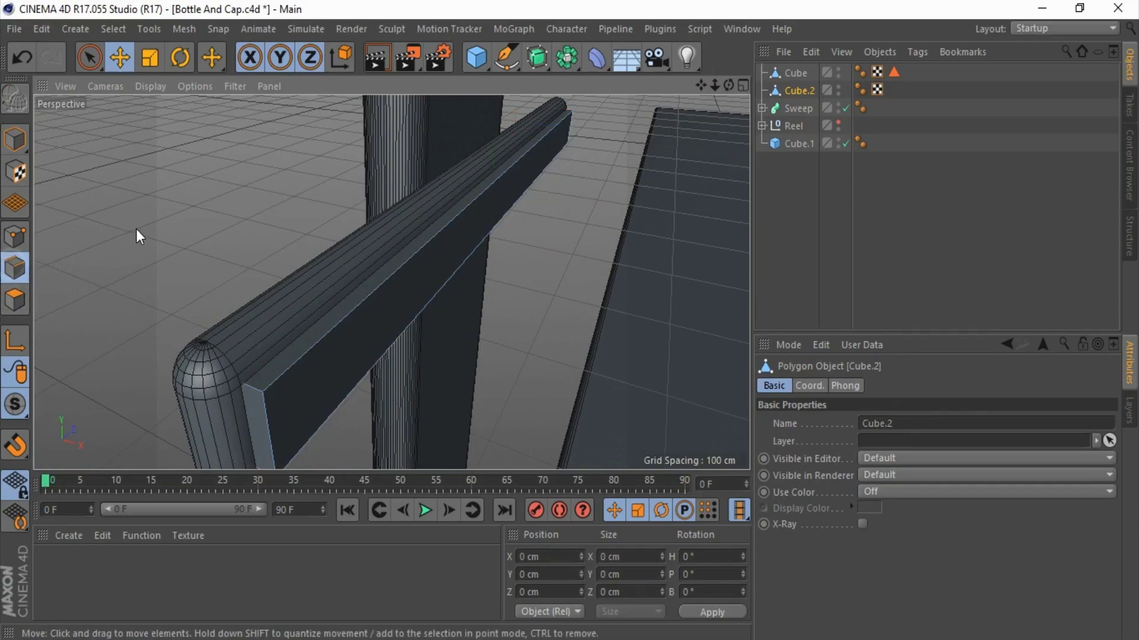
pyautogui.click(118, 26)
pyautogui.click(144, 150)
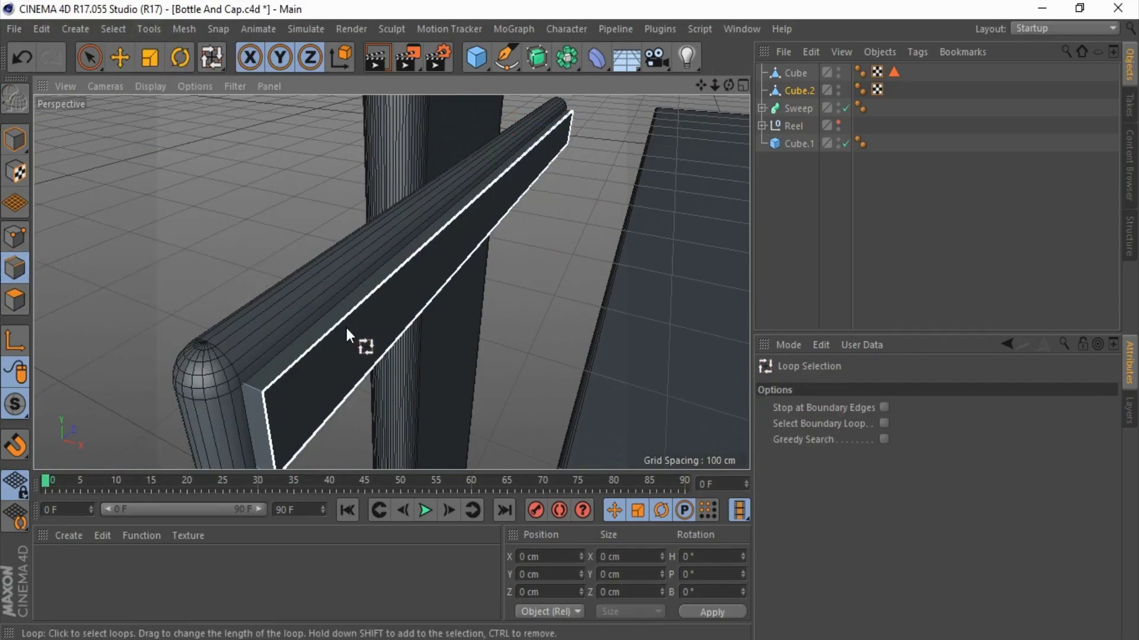
pyautogui.click(346, 329)
pyautogui.rightClick(184, 207)
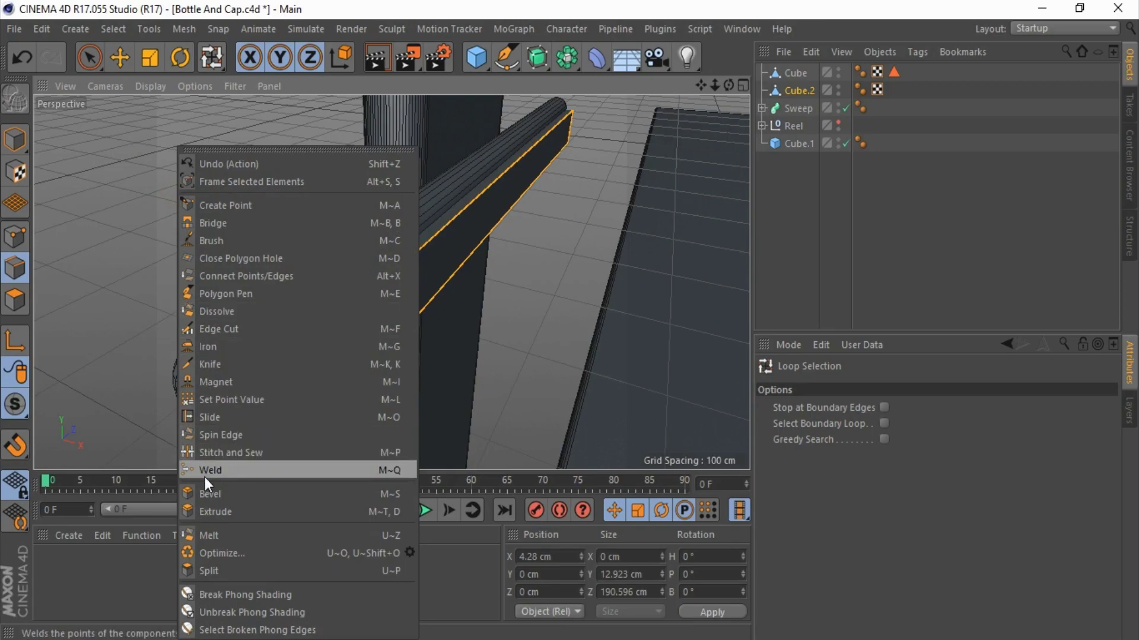
# Step: Bevel the edge loop by 2.35 cm with 4 subdivisions
pyautogui.click(208, 493)
pyautogui.moveTo(574, 305); pyautogui.dragTo(569, 318)
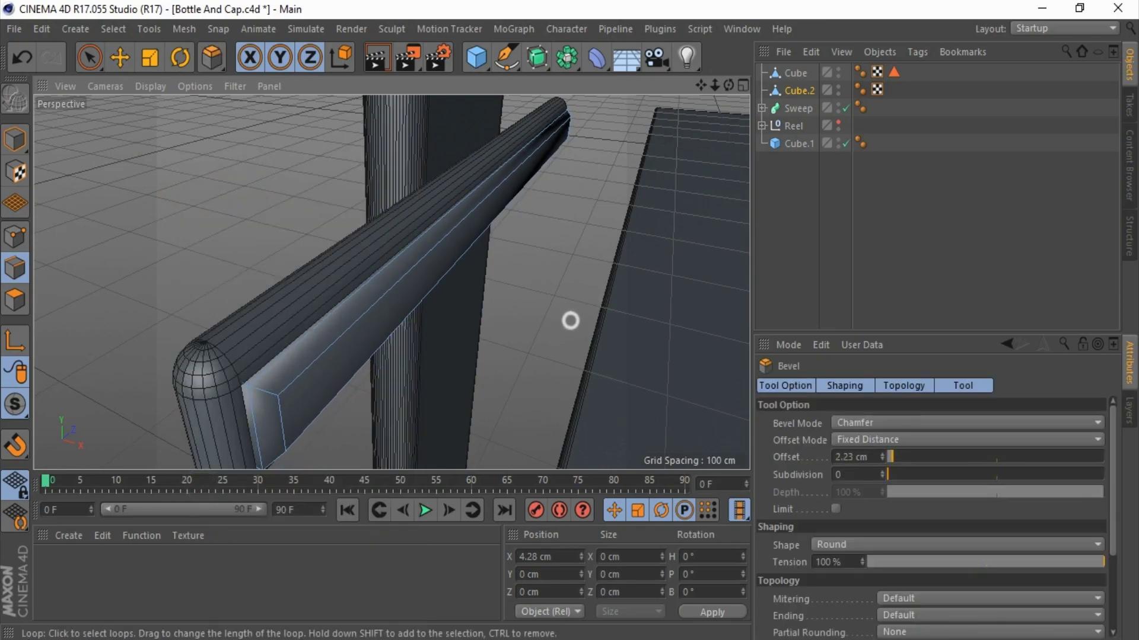
pyautogui.doubleClick(861, 477)
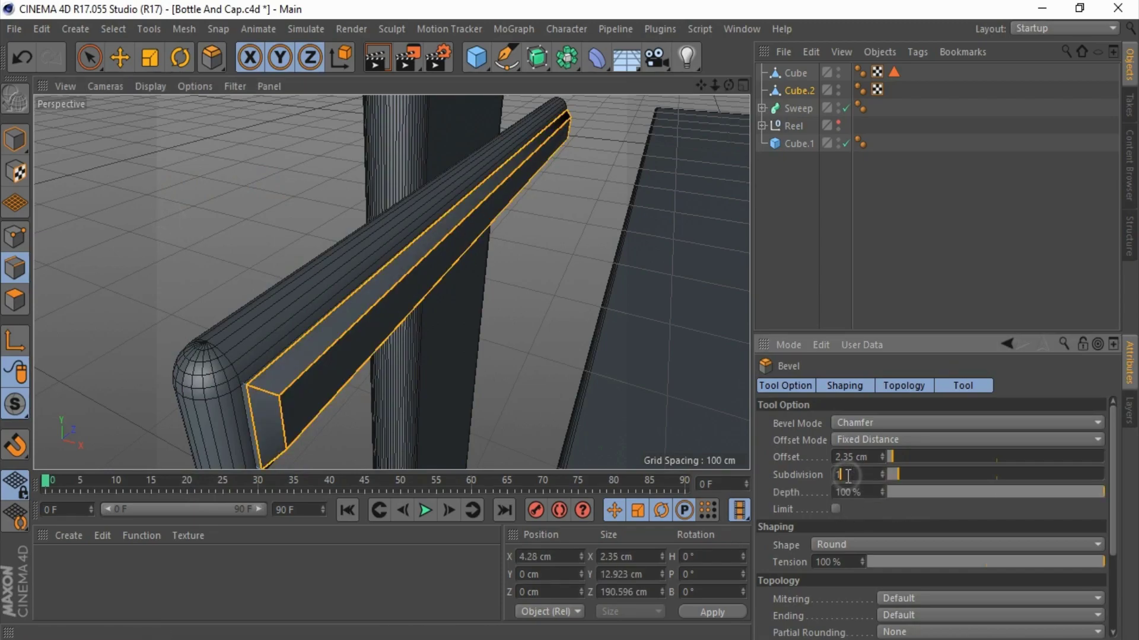
pyautogui.write('4')
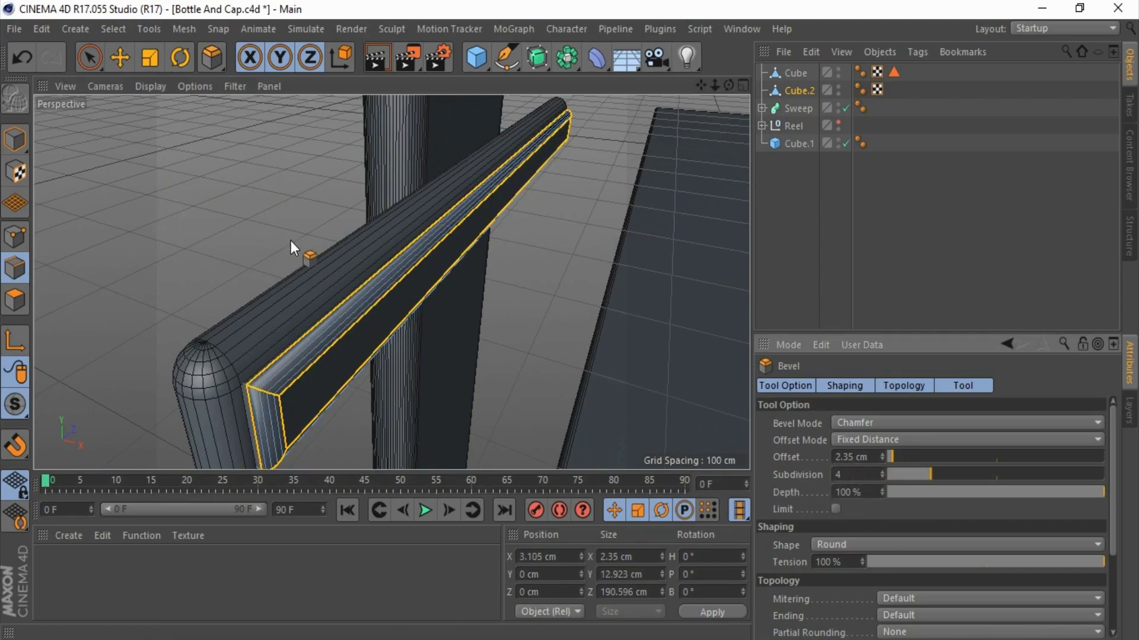
pyautogui.moveTo(290, 240)
pyautogui.keyDown('alt'); pyautogui.mouseDown()
pyautogui.moveTo(308, 165)
pyautogui.moveTo(205, 173)
pyautogui.mouseUp(); pyautogui.keyUp('alt')
# Step: Store the selected polygons as a selection tag named Light
pyautogui.click(119, 57)
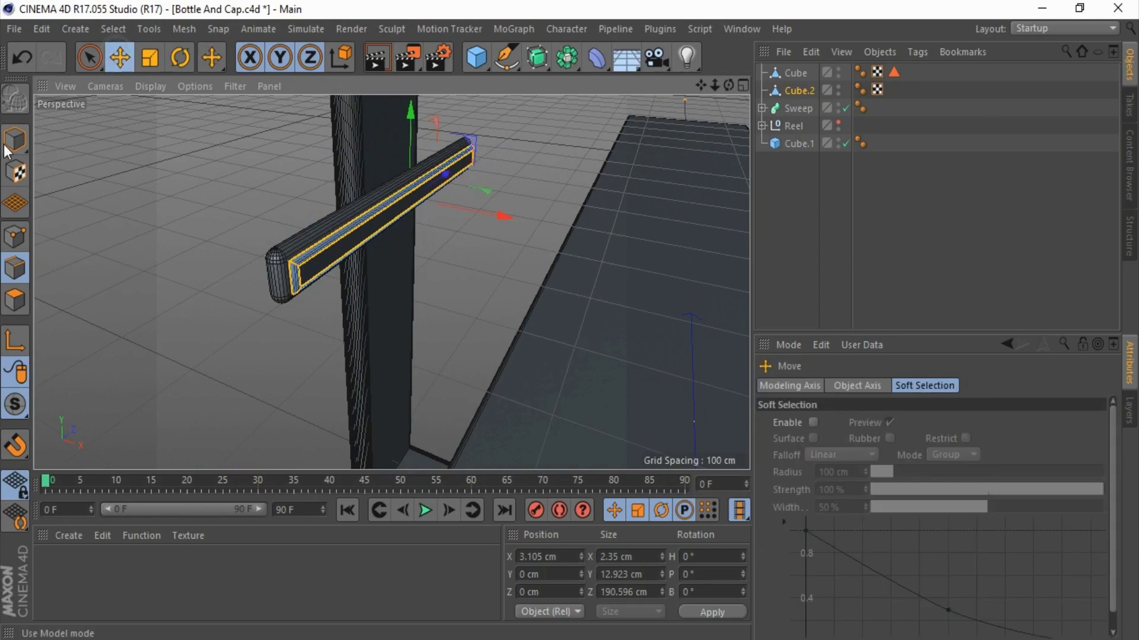
pyautogui.click(15, 139)
pyautogui.click(16, 300)
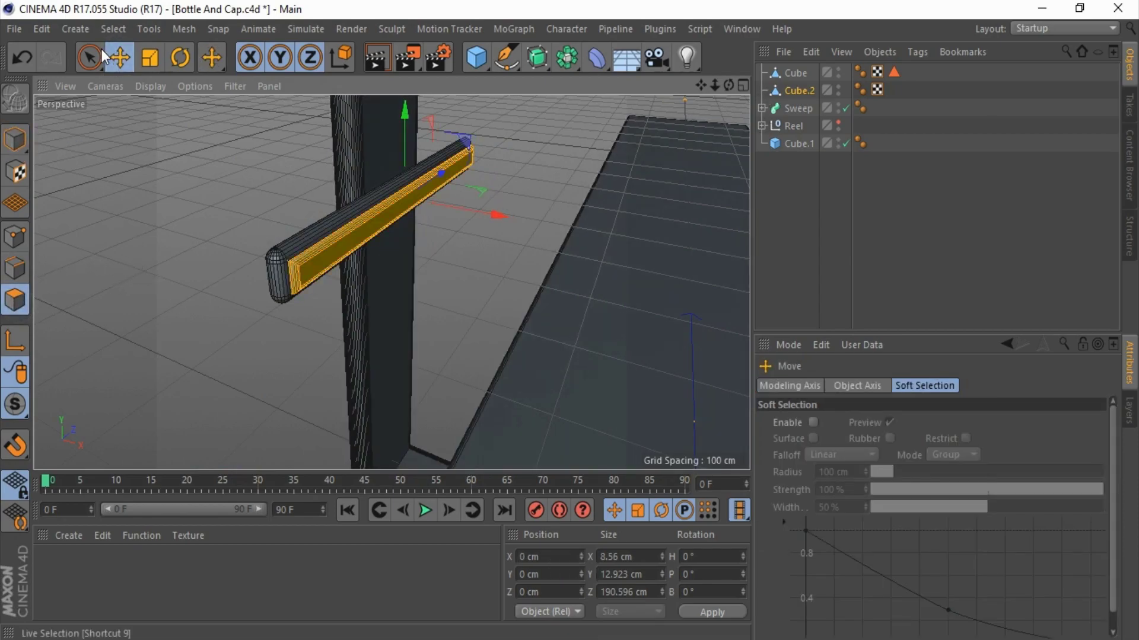
pyautogui.click(111, 29)
pyautogui.click(134, 475)
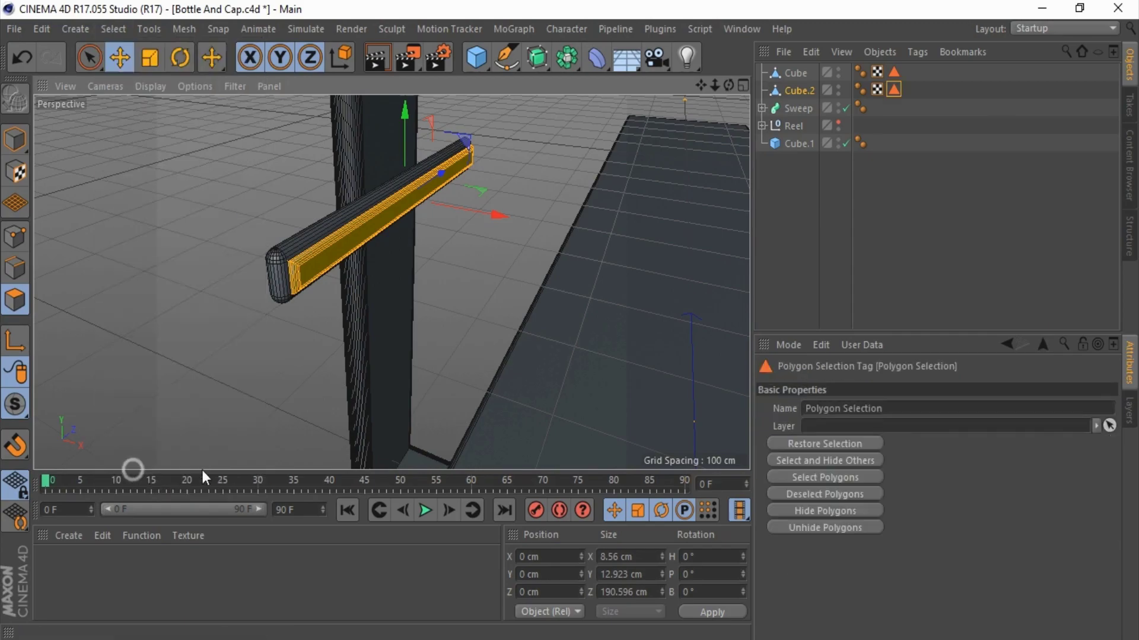
pyautogui.click(900, 409)
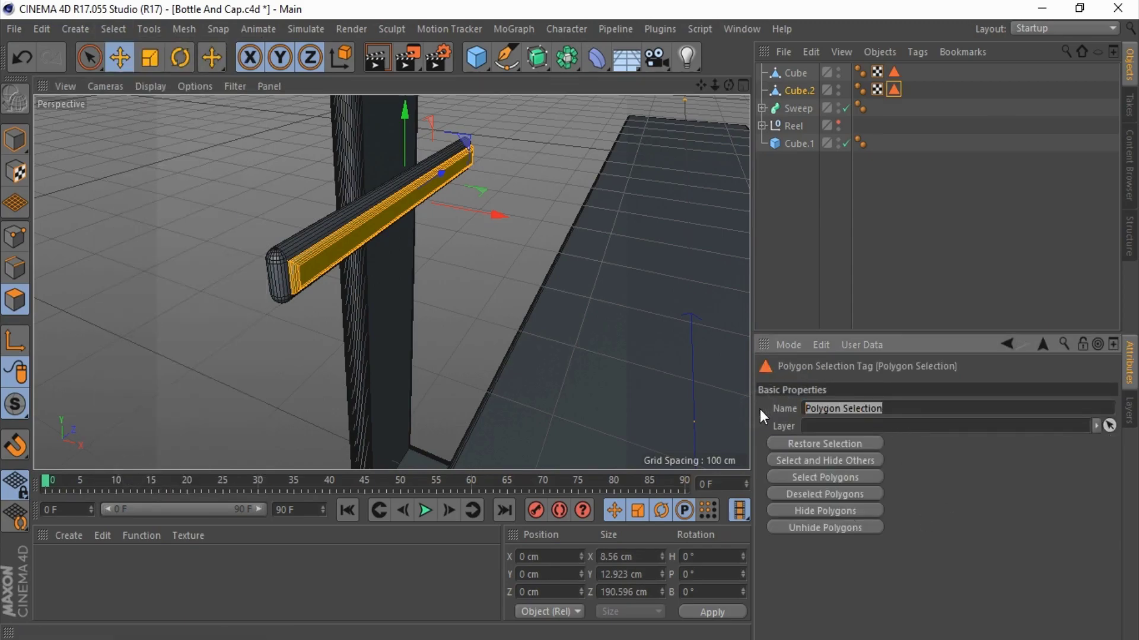
pyautogui.write('Light')
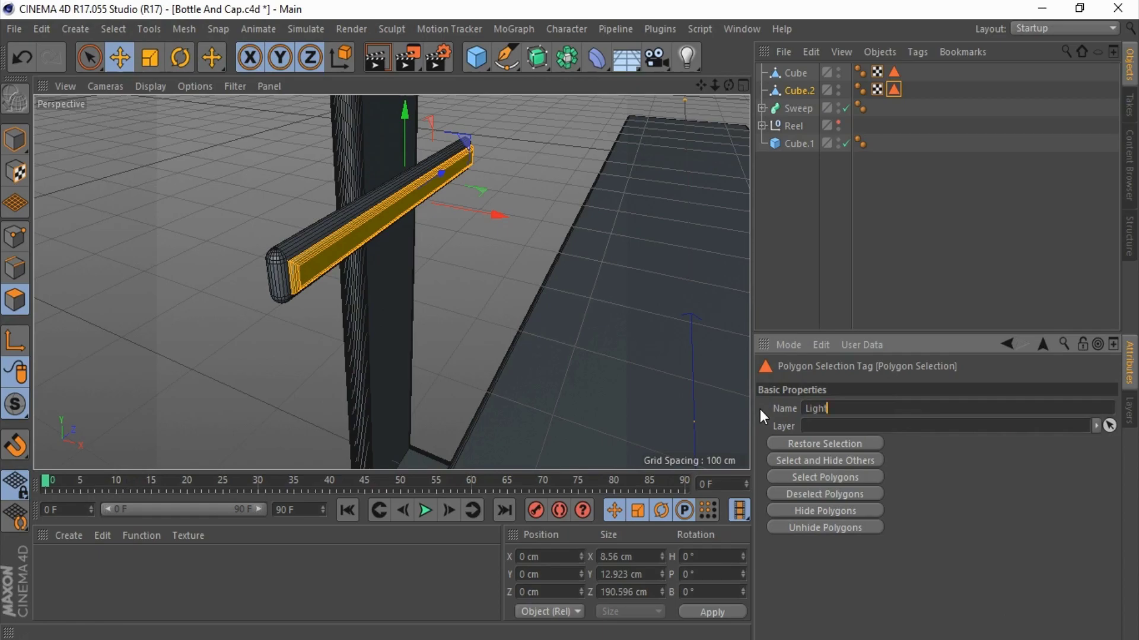
# Step: Connect Cube and Cube.2 with Connect Objects + Delete and name the result Bulb
pyautogui.click(838, 218)
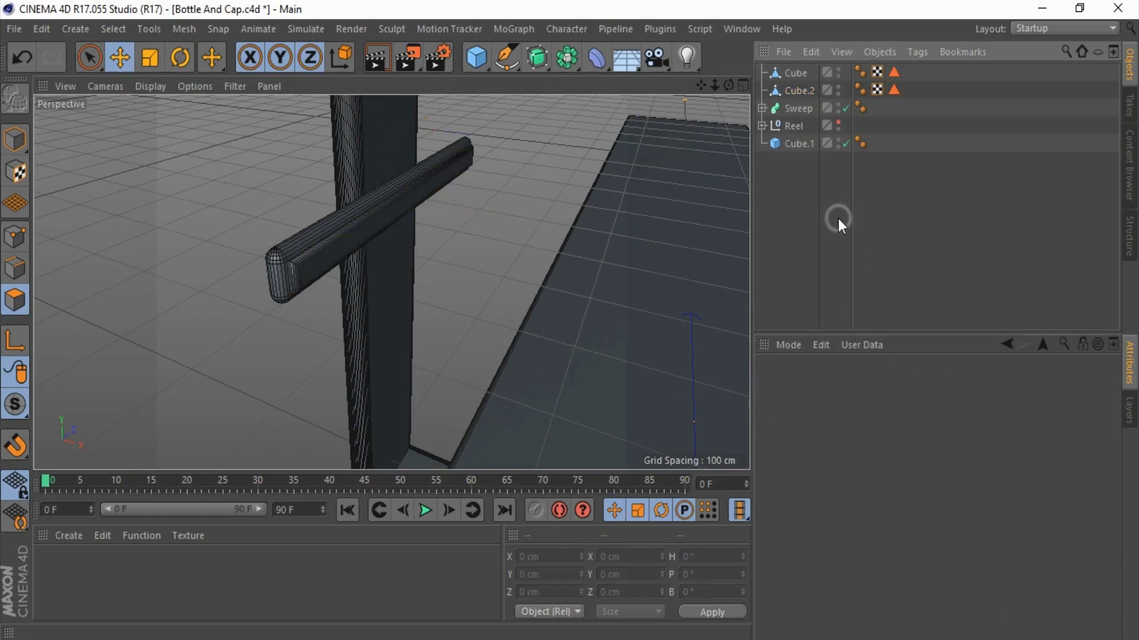
pyautogui.click(798, 74)
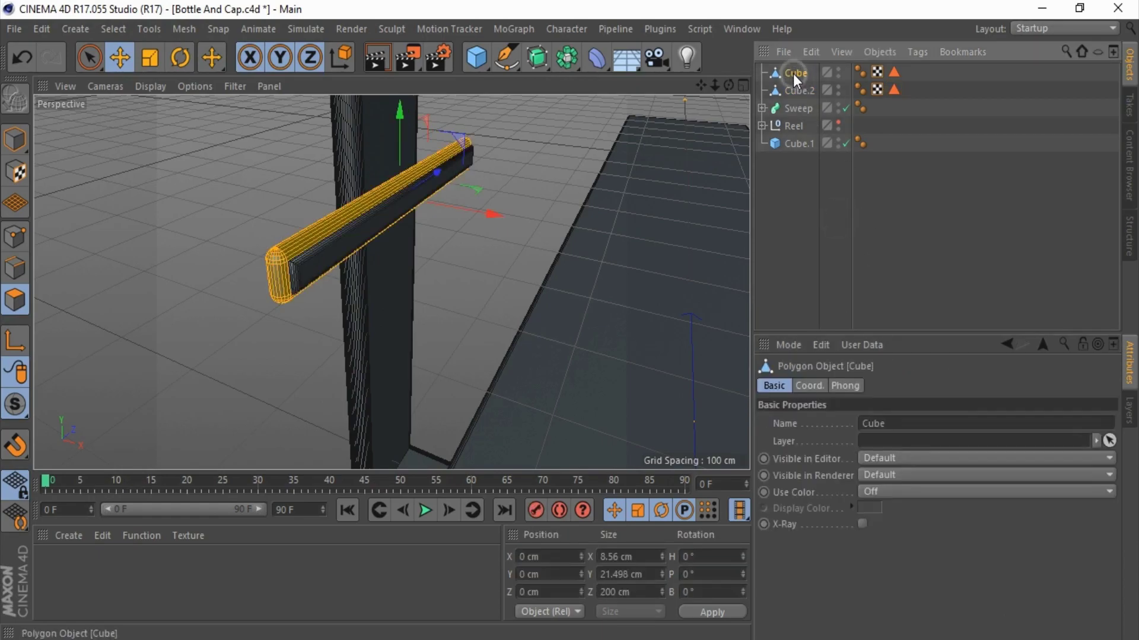
pyautogui.click(1016, 157)
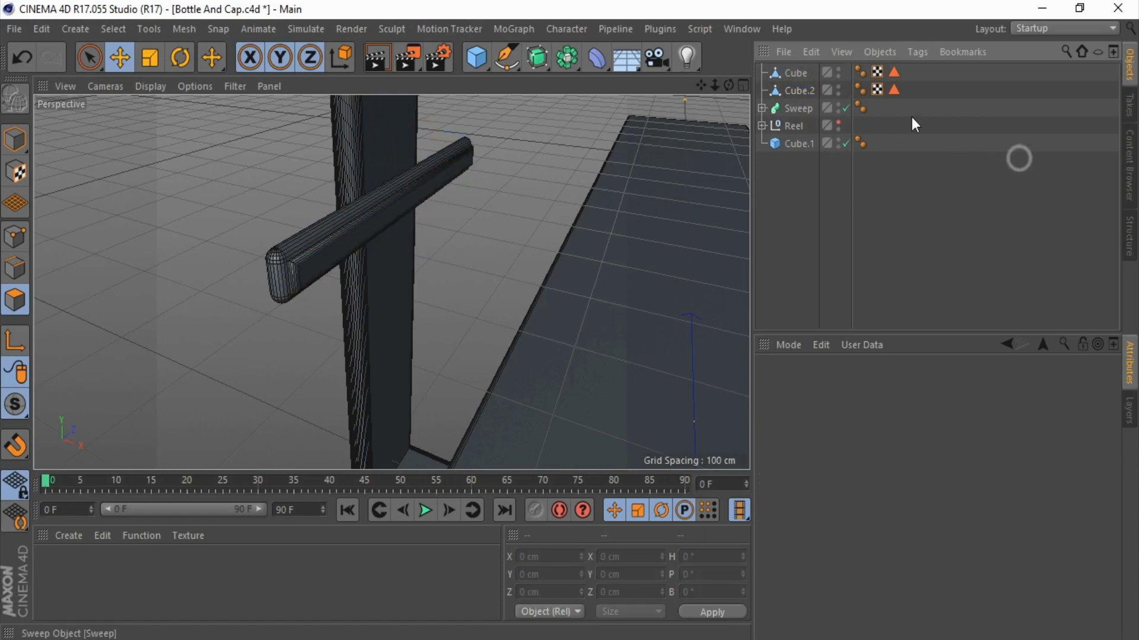
pyautogui.click(799, 90)
pyautogui.keyDown('ctrl'); pyautogui.click(795, 73); pyautogui.keyUp('ctrl')
pyautogui.rightClick(796, 72)
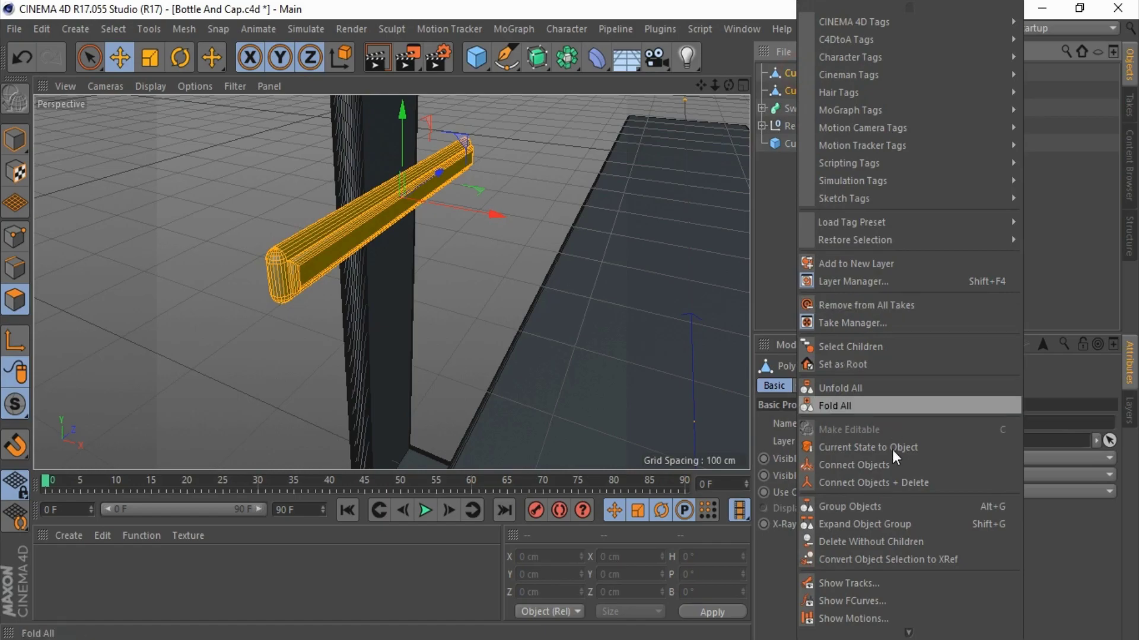
pyautogui.click(900, 481)
pyautogui.doubleClick(799, 72)
pyautogui.write('Bulb')
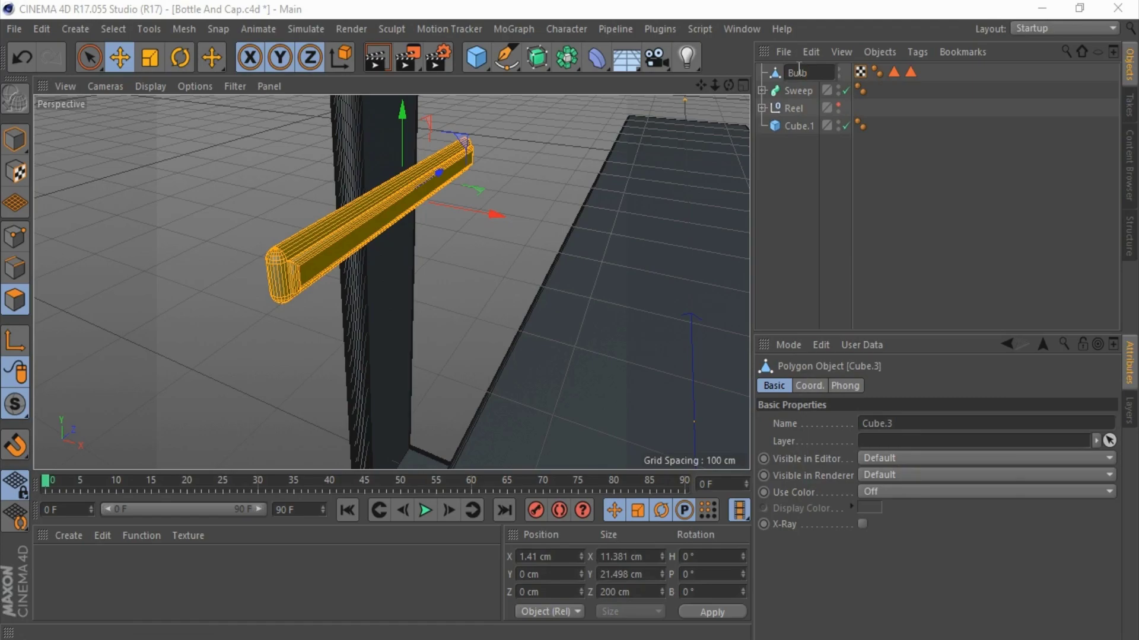
pyautogui.press('Return')
pyautogui.keyDown('alt'); pyautogui.moveTo(137, 240); pyautogui.dragTo(46, 162); pyautogui.keyUp('alt')
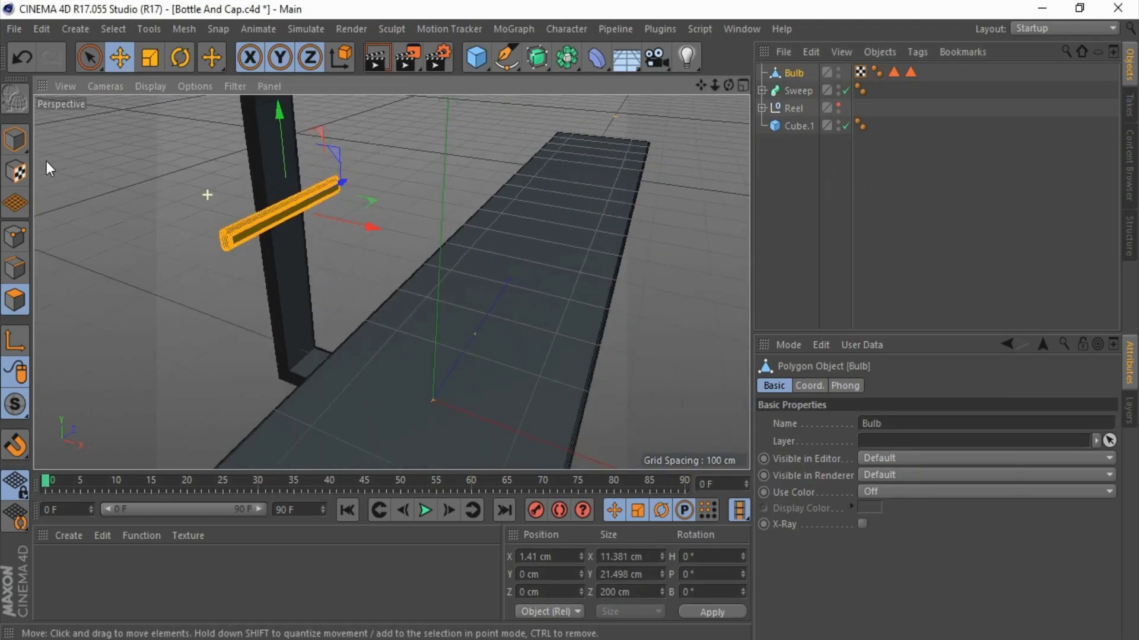
pyautogui.click(186, 261)
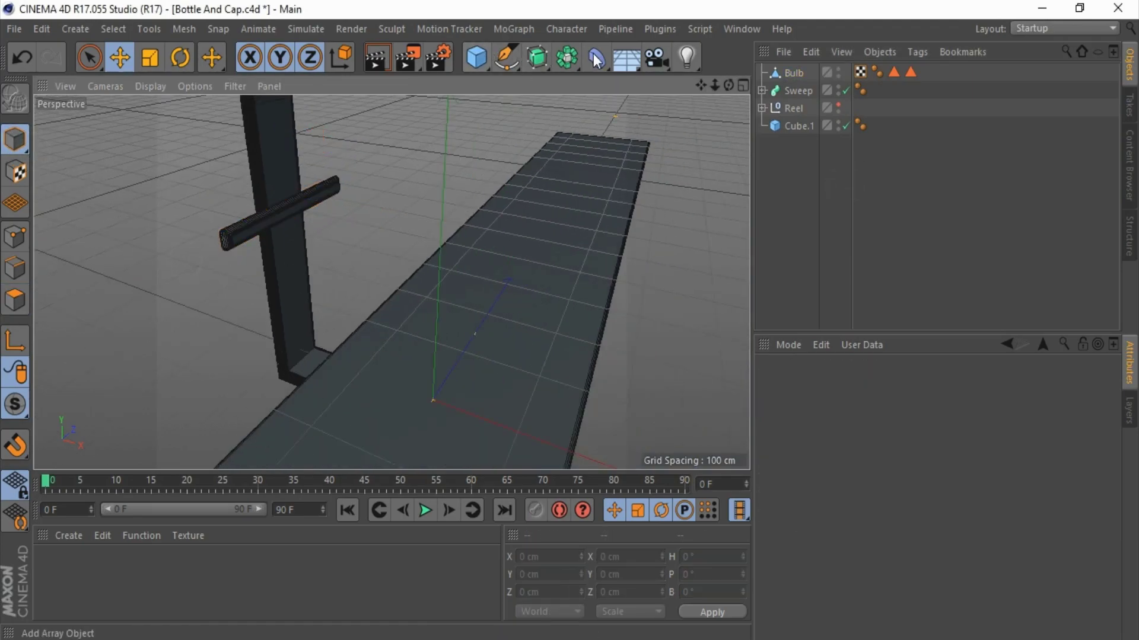
# Step: Put the Bulb inside a new MoGraph Cloner and uncheck Fix Clone
pyautogui.click(513, 29)
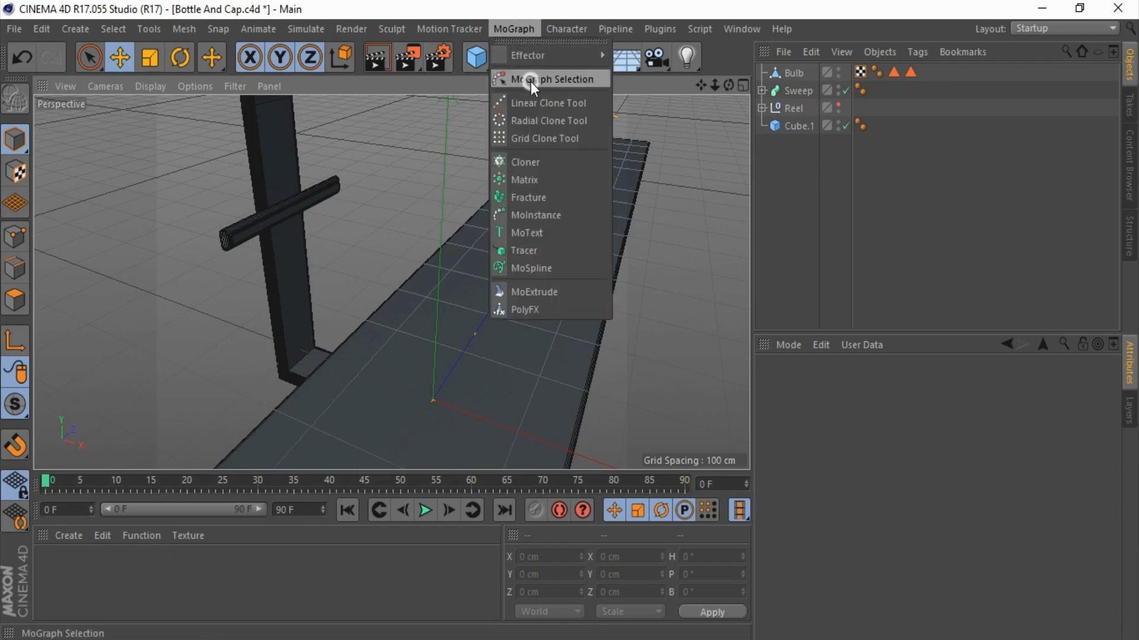
pyautogui.click(541, 160)
pyautogui.moveTo(794, 90); pyautogui.dragTo(792, 73)
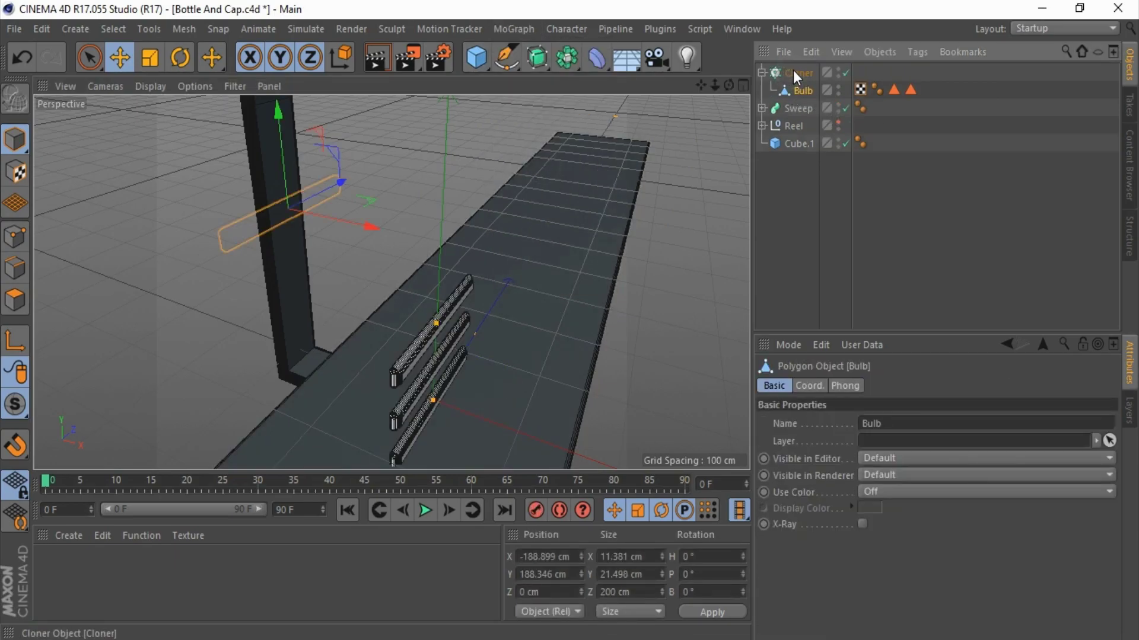
pyautogui.click(795, 73)
pyautogui.click(854, 462)
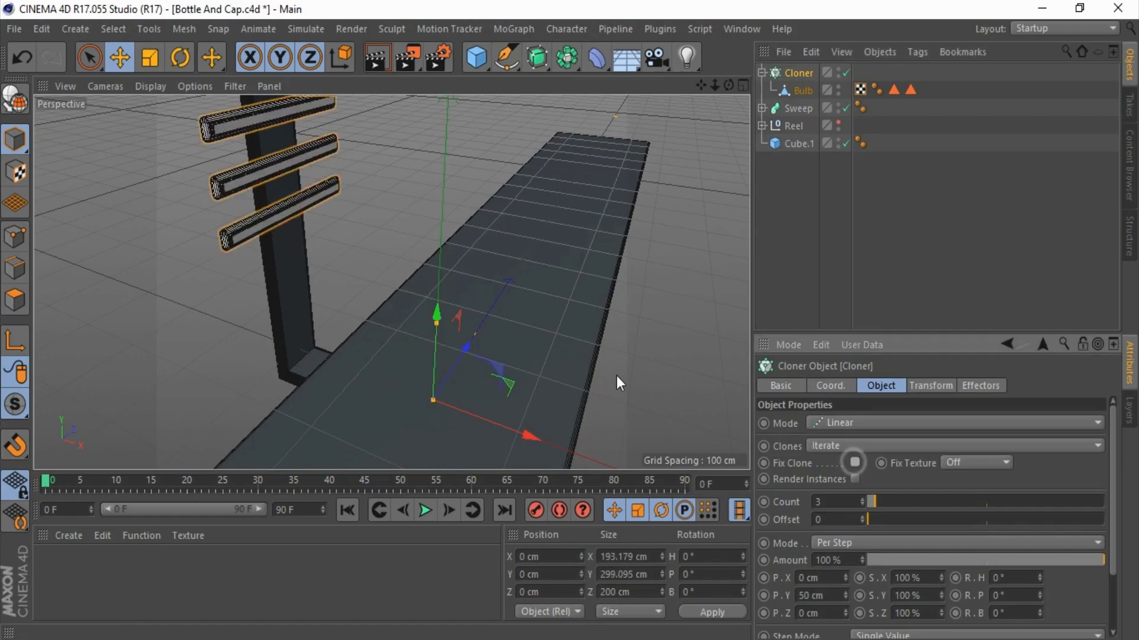
# Step: Move the Bulb up so the clones sit beside the swept arm
pyautogui.keyDown('alt'); pyautogui.moveTo(318, 287); pyautogui.dragTo(269, 182); pyautogui.keyUp('alt')
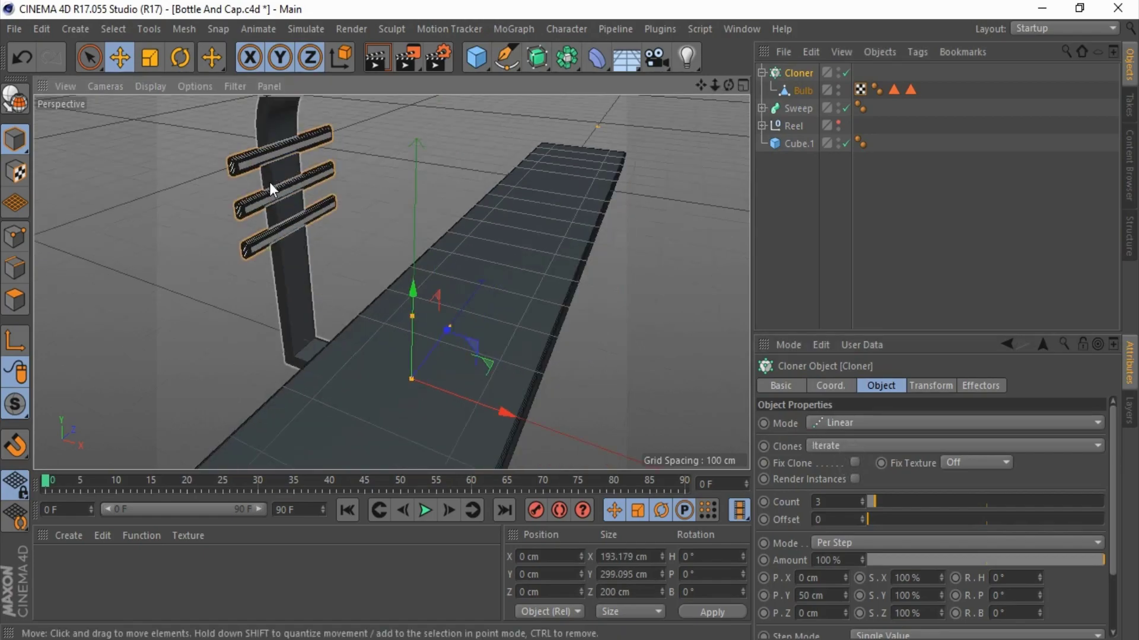
pyautogui.click(798, 90)
pyautogui.moveTo(287, 224)
pyautogui.mouseDown()
pyautogui.moveTo(286, 189)
pyautogui.moveTo(287, 218)
pyautogui.mouseUp()
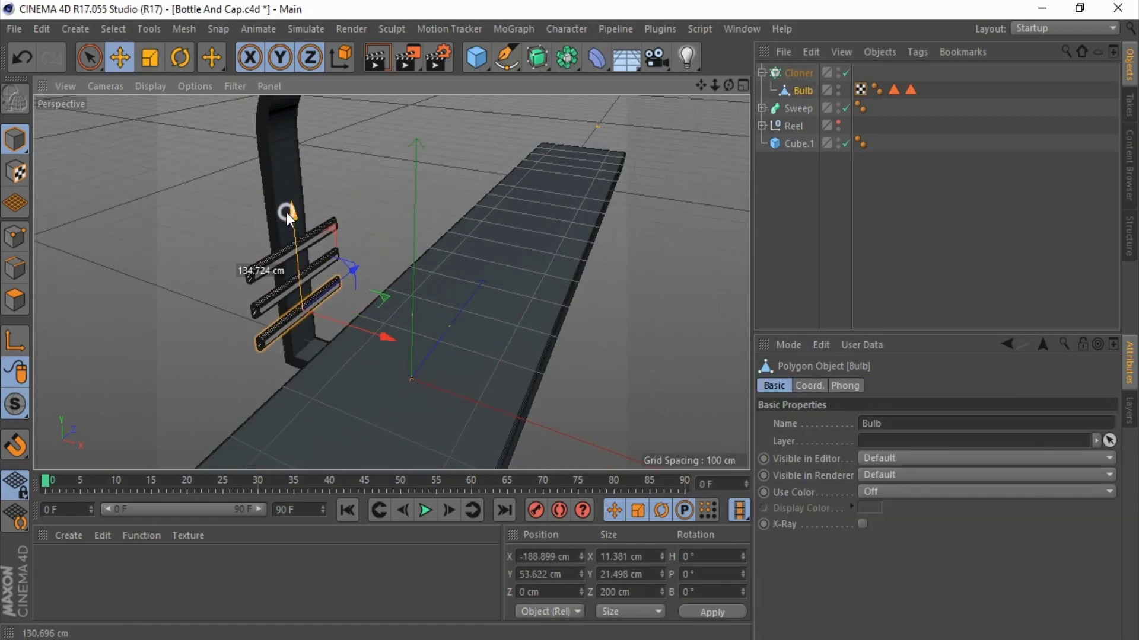
pyautogui.keyDown('alt'); pyautogui.moveTo(569, 321); pyautogui.dragTo(313, 196); pyautogui.keyUp('alt')
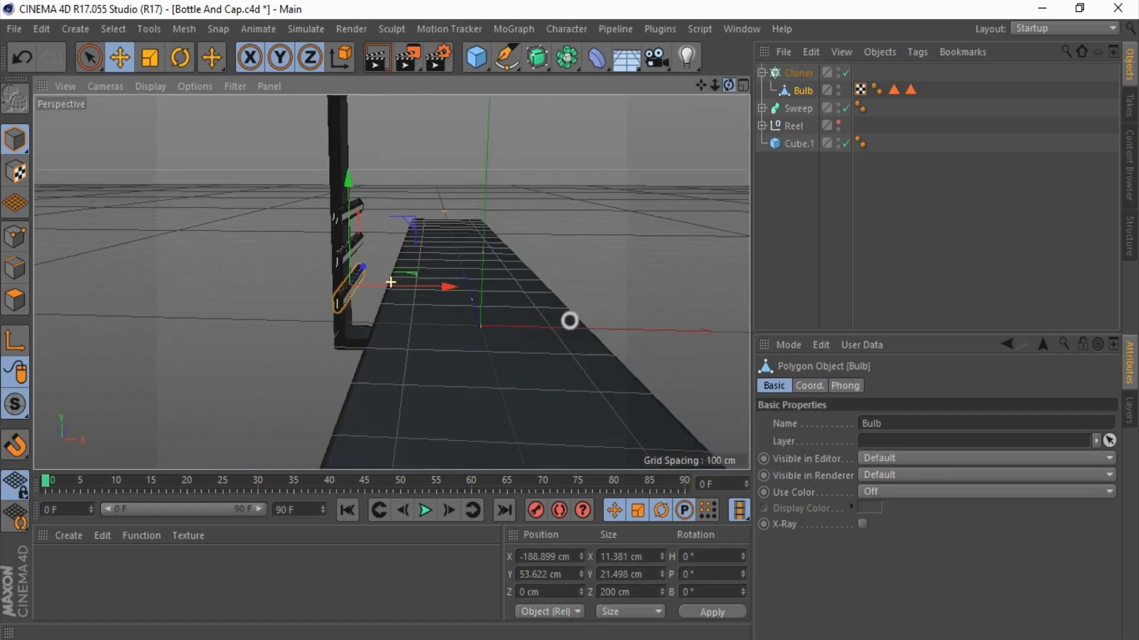
# Step: Set the Cloner count to 6, giving six Bulb clones 50 cm apart
pyautogui.click(794, 72)
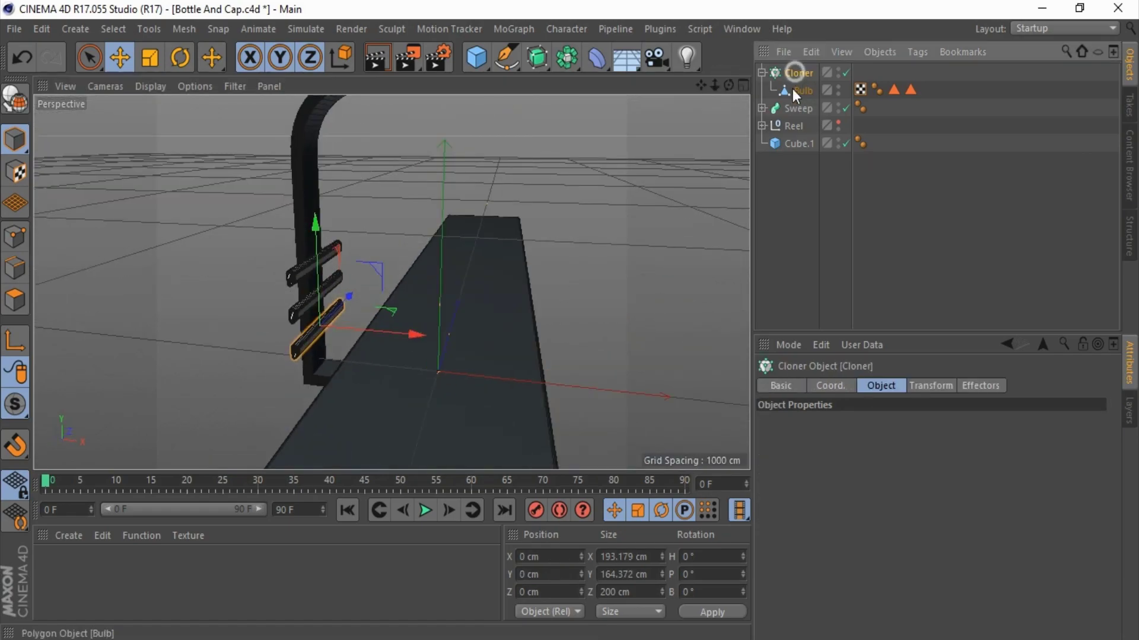
pyautogui.click(842, 498)
pyautogui.write('6')
pyautogui.press('Return')
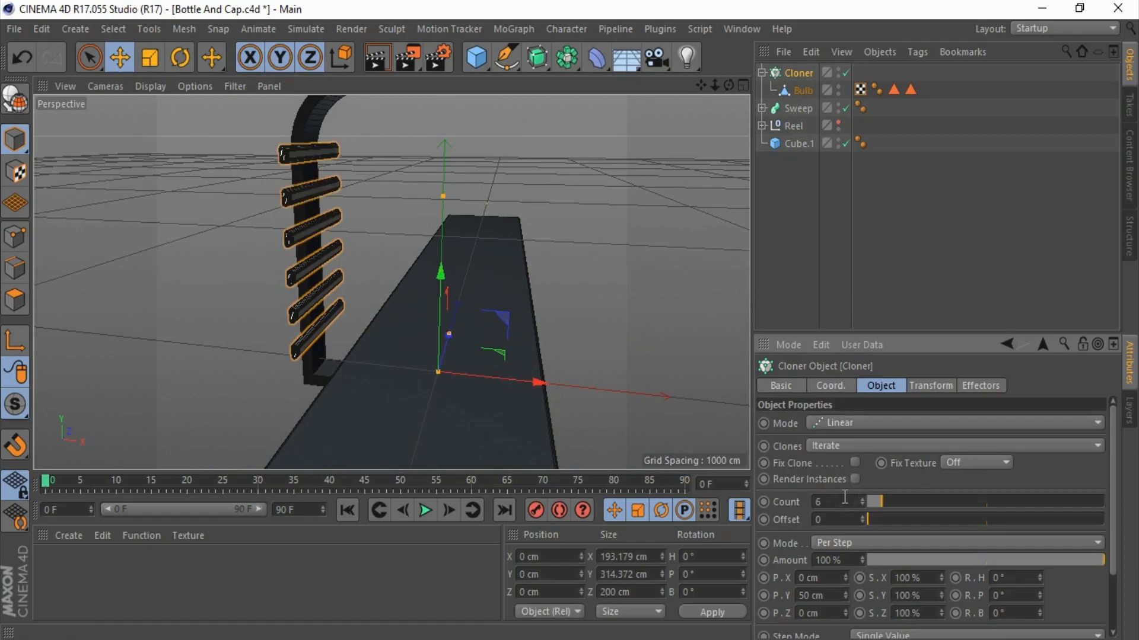
pyautogui.write('5')
pyautogui.press('Return')
pyautogui.write('6')
pyautogui.press('Return')
pyautogui.keyDown('alt'); pyautogui.moveTo(628, 438); pyautogui.dragTo(417, 320); pyautogui.keyUp('alt')
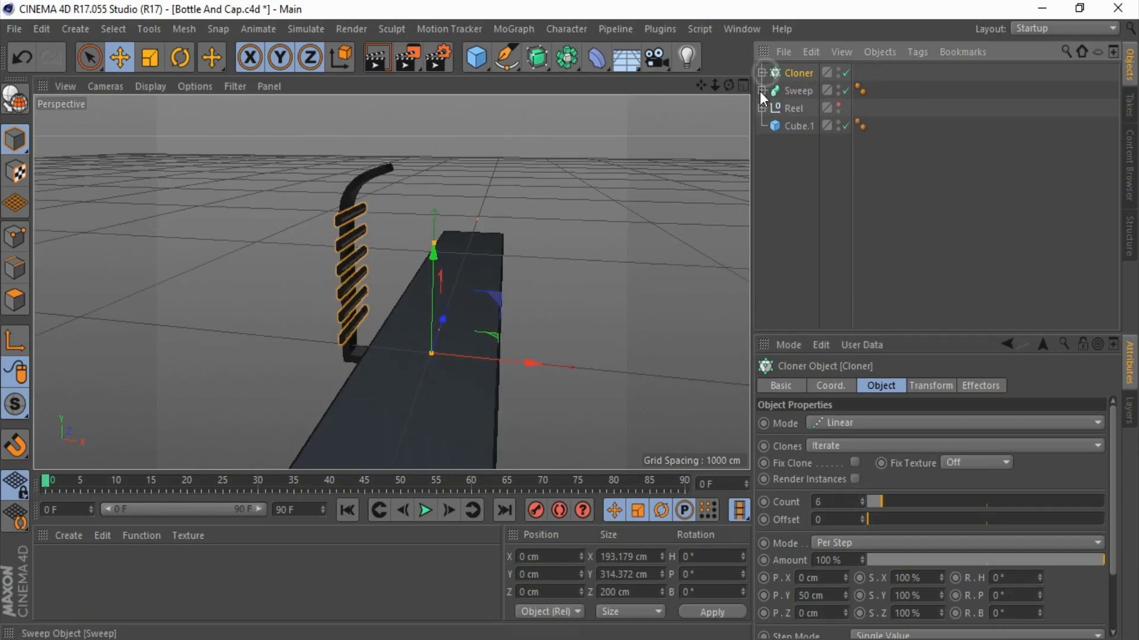
pyautogui.click(761, 73)
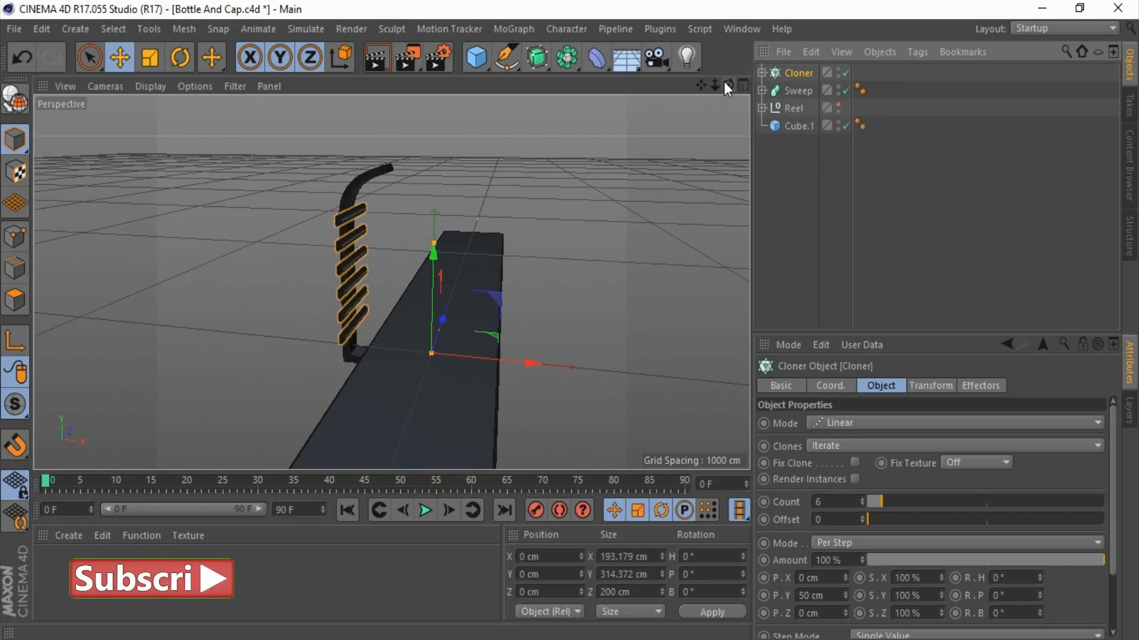
pyautogui.moveTo(728, 85)
pyautogui.mouseDown()
pyautogui.moveTo(609, 325)
pyautogui.moveTo(571, 318)
pyautogui.mouseUp()
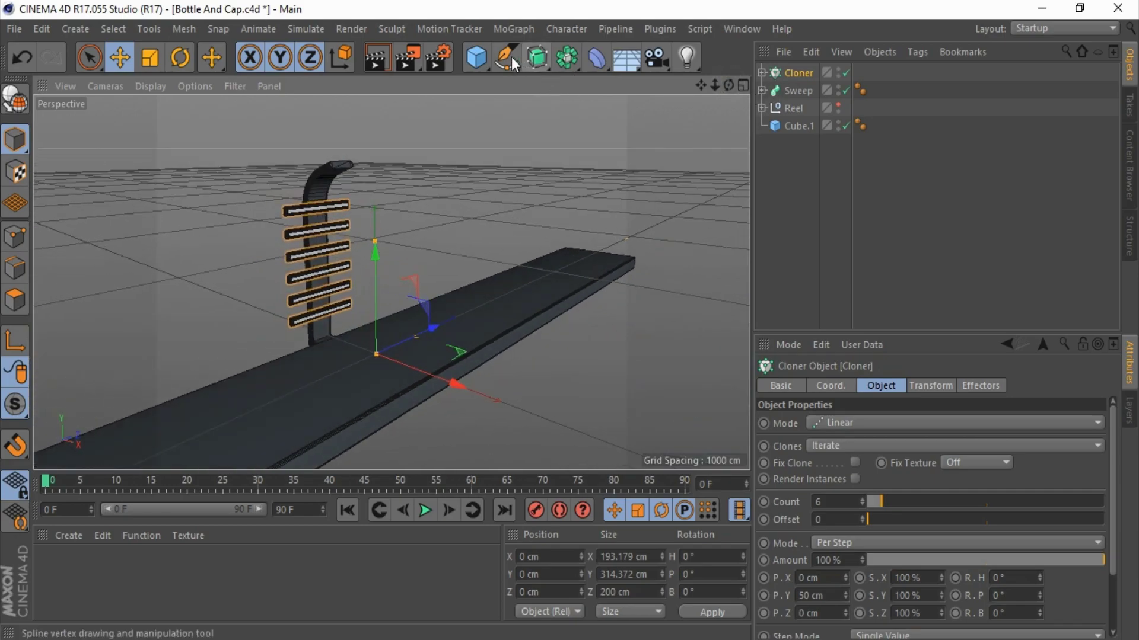
# Step: Group the Cloner and Sweep under a new Null object
pyautogui.moveTo(474, 59); pyautogui.dragTo(513, 90)
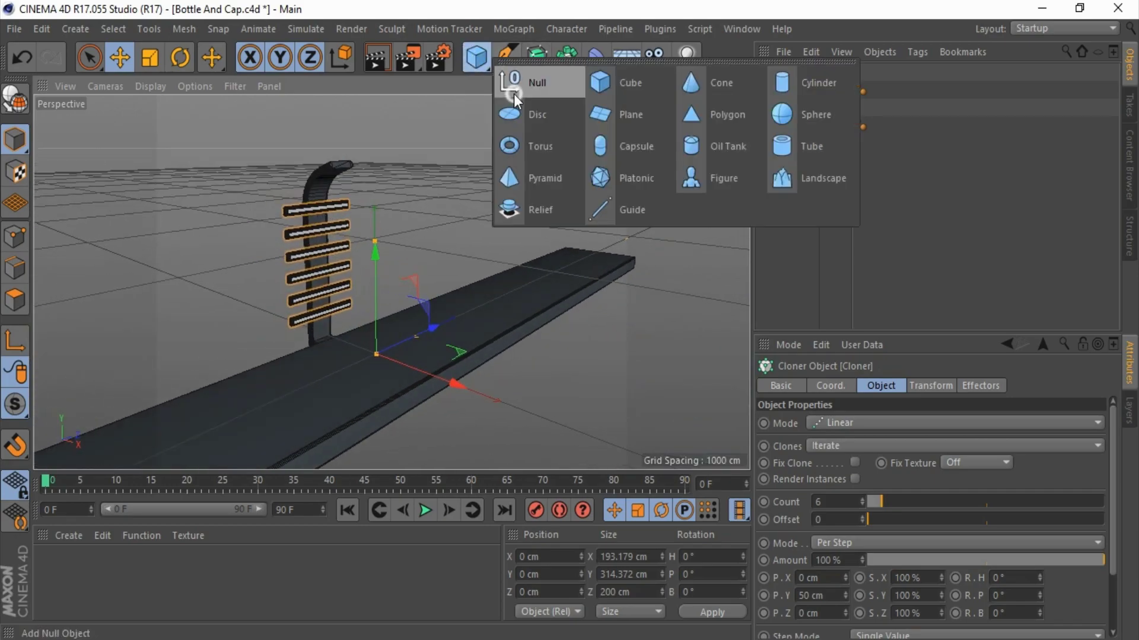
pyautogui.click(788, 89)
pyautogui.click(794, 112)
pyautogui.keyDown('ctrl'); pyautogui.click(795, 90); pyautogui.keyUp('ctrl')
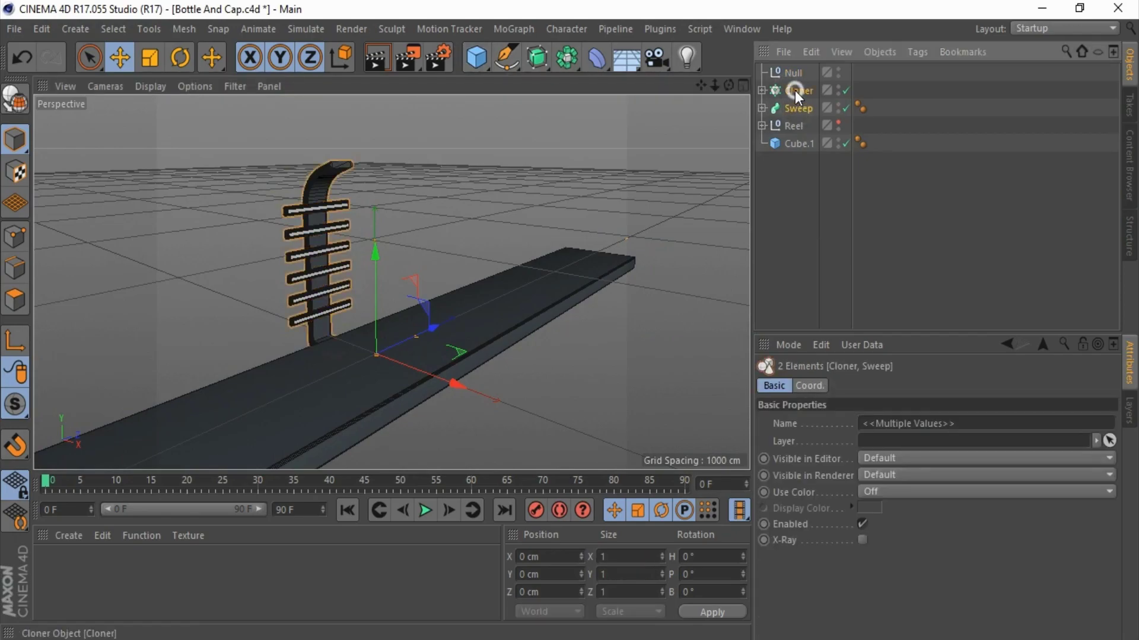
pyautogui.moveTo(783, 72); pyautogui.dragTo(789, 69)
pyautogui.doubleClick(793, 72)
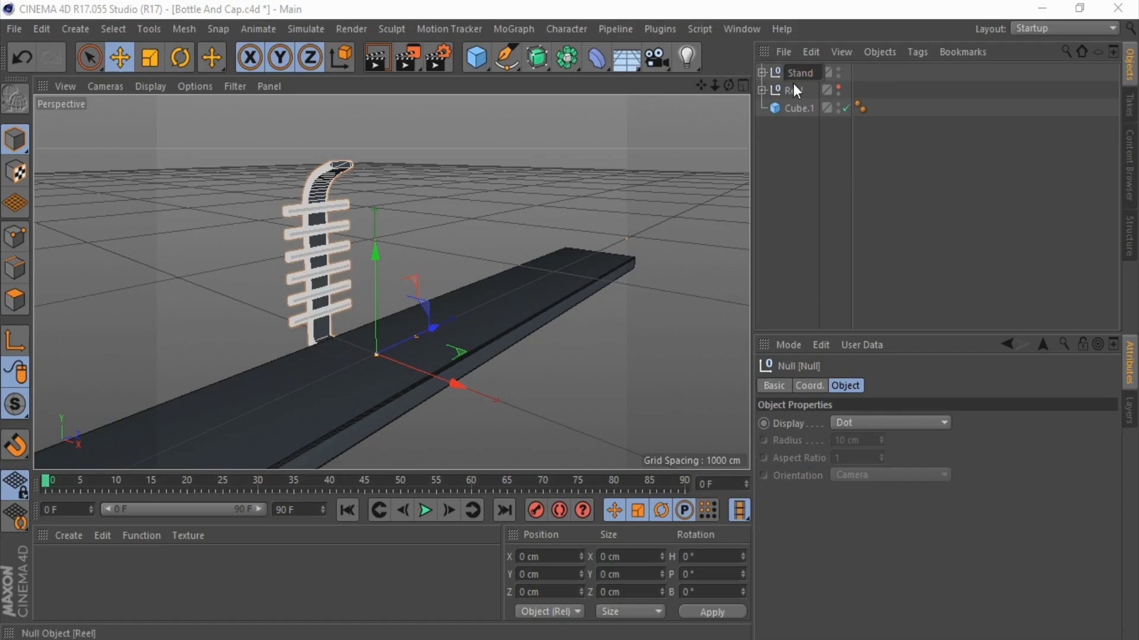
# Step: Rename the null to Side Stand and put it under a new Symmetry object
pyautogui.press('Return')
pyautogui.click(785, 71)
pyautogui.press('Return')
pyautogui.click(578, 70)
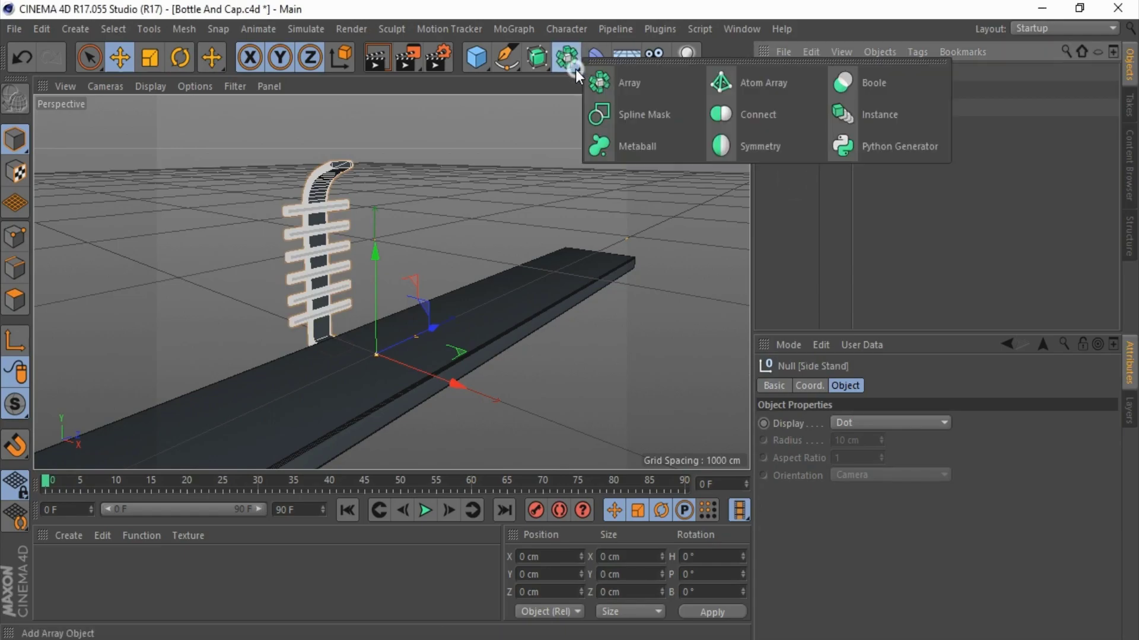
pyautogui.click(735, 145)
pyautogui.moveTo(795, 72); pyautogui.dragTo(794, 74)
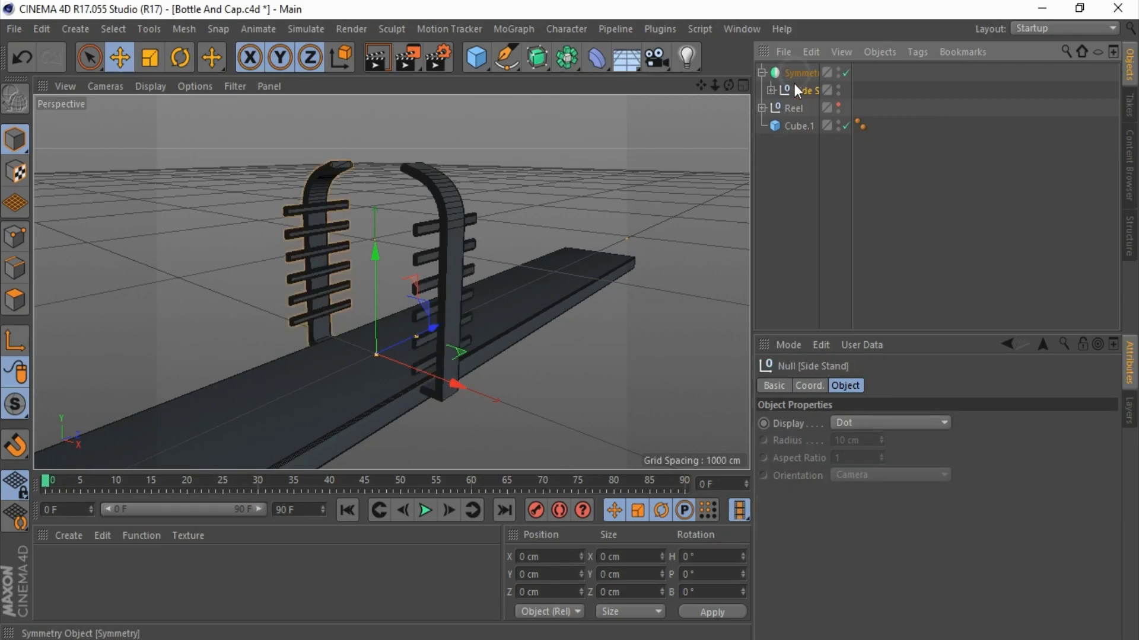
pyautogui.click(805, 211)
# Step: Make the hidden Reel conveyor visible again and orbit around the mirrored stand
pyautogui.scroll(-3, 441, 216)
pyautogui.scroll(-2, 408, 268)
pyautogui.scroll(2, 408, 268)
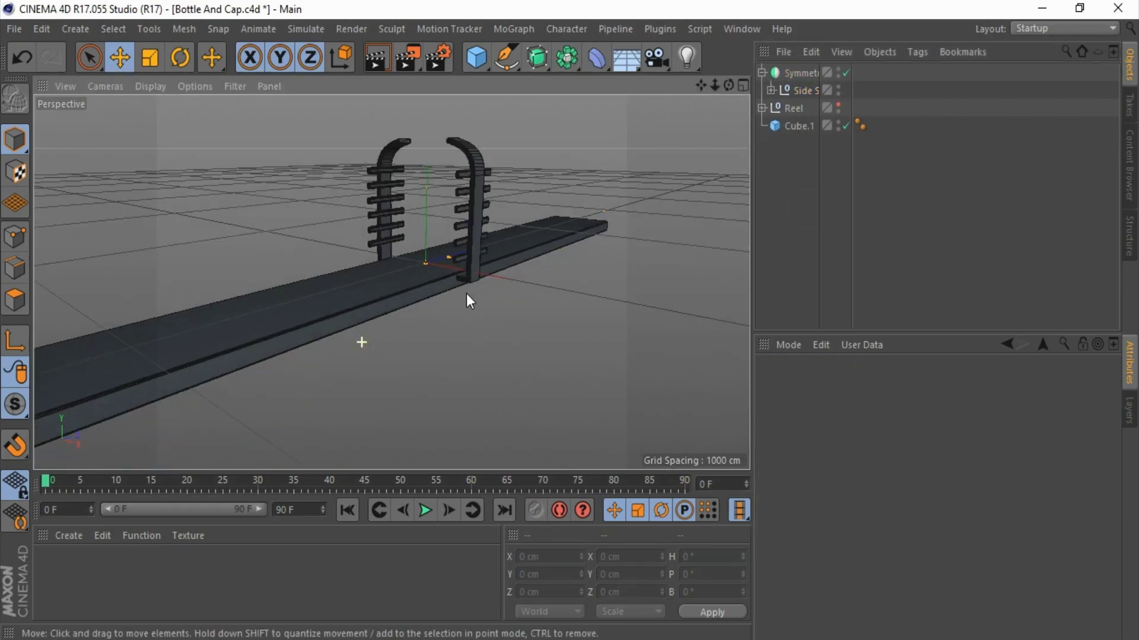
pyautogui.moveTo(728, 84); pyautogui.dragTo(844, 105)
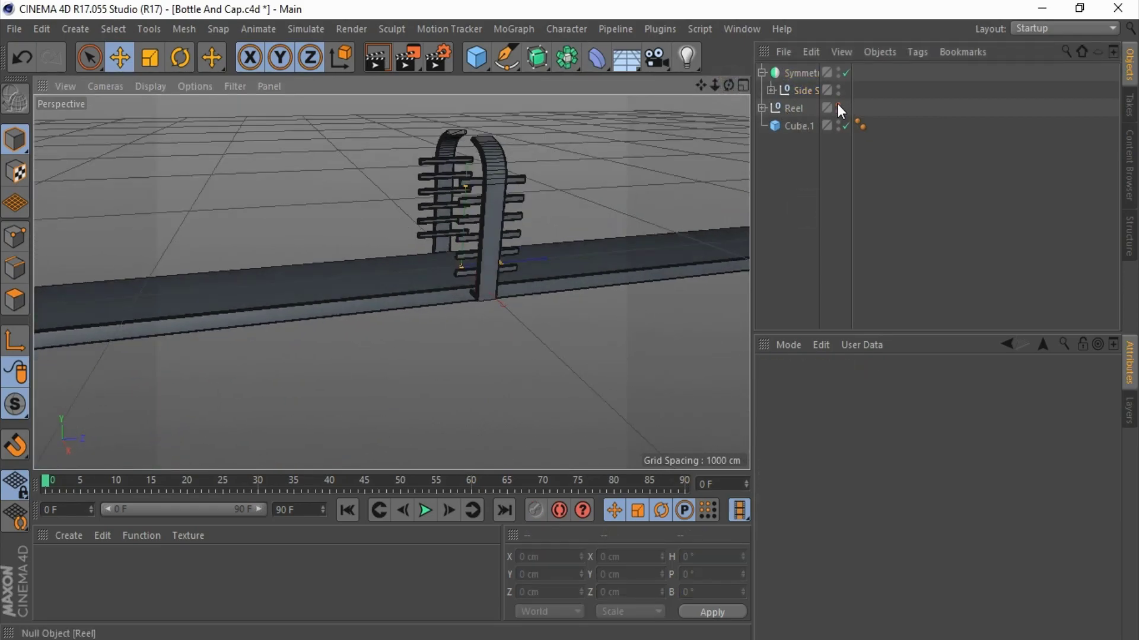
pyautogui.click(837, 105)
pyautogui.moveTo(733, 83); pyautogui.dragTo(771, 89)
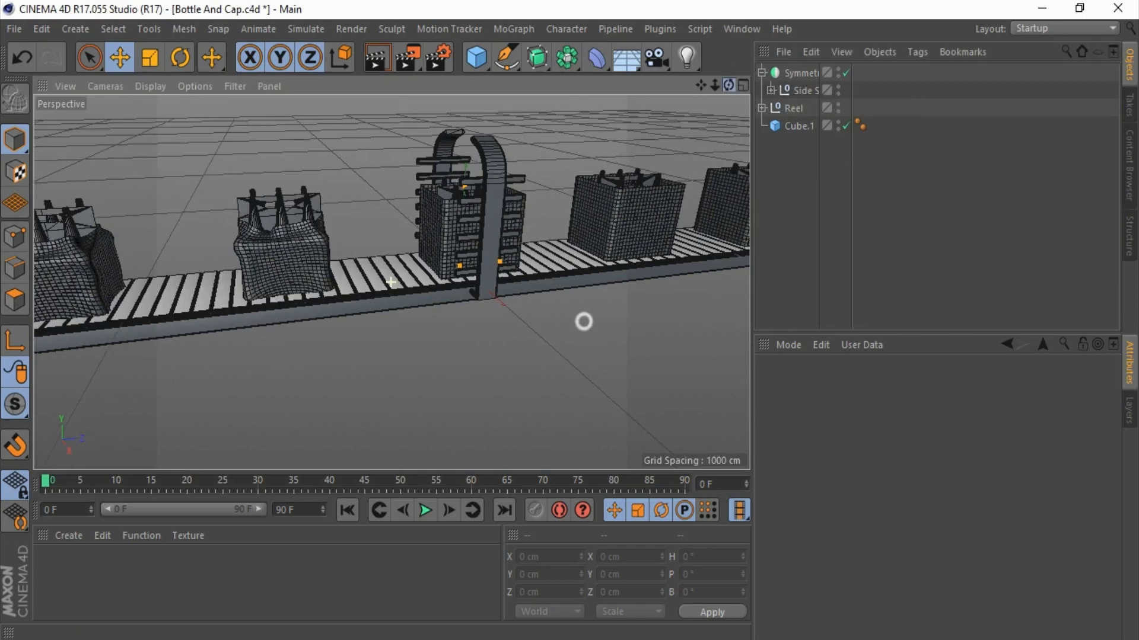
pyautogui.moveTo(578, 321); pyautogui.dragTo(569, 321)
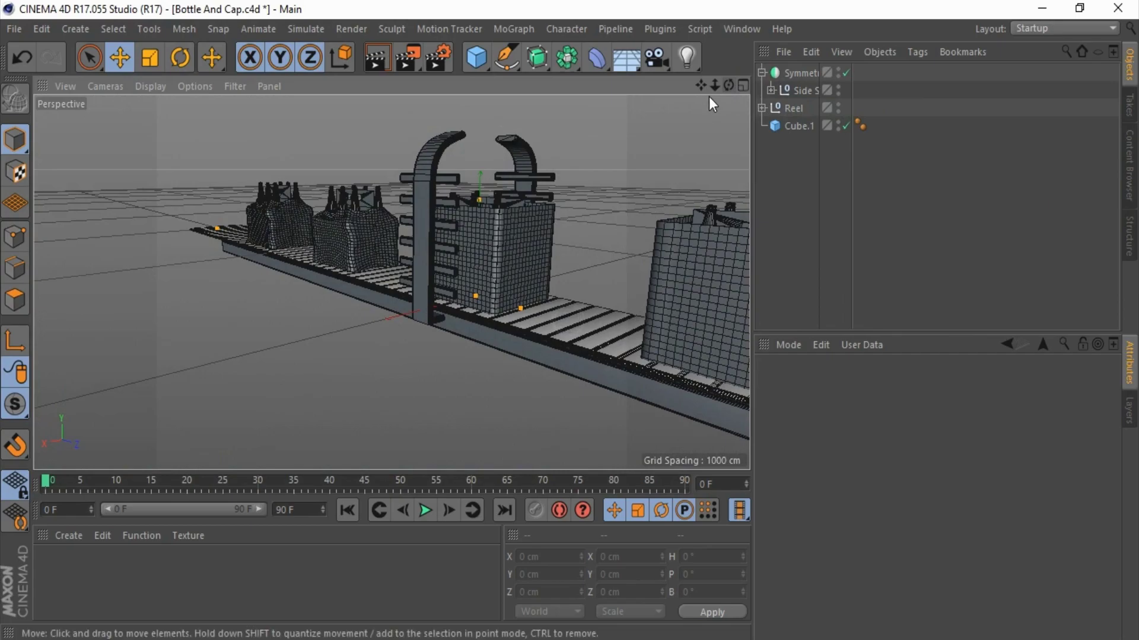
# Step: Scale the Bulb rung inside the Side Stand's Cloner thinner on Y
pyautogui.click(771, 90)
pyautogui.click(780, 108)
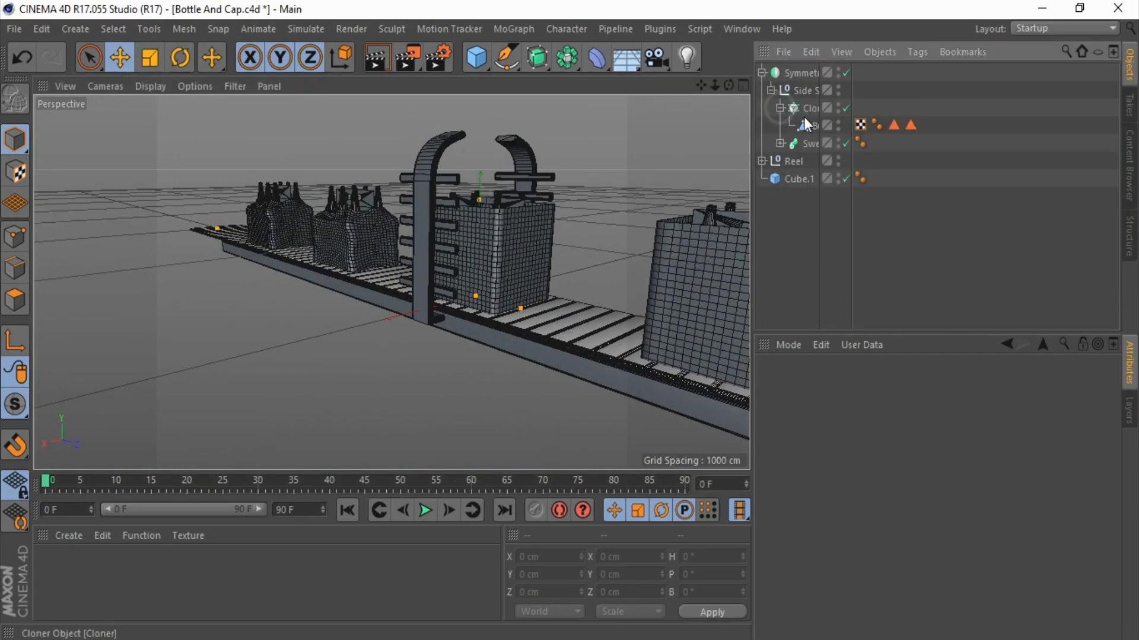
pyautogui.click(806, 125)
pyautogui.keyDown('alt'); pyautogui.moveTo(491, 183); pyautogui.dragTo(503, 219); pyautogui.keyUp('alt')
pyautogui.click(150, 58)
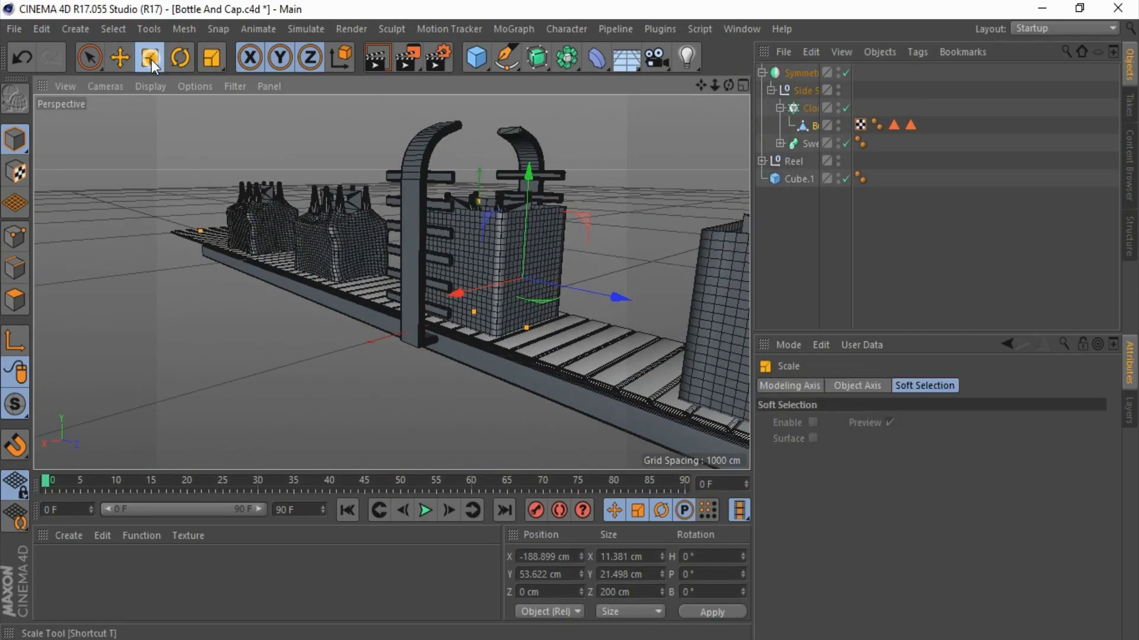
pyautogui.scroll(2, 528, 235)
pyautogui.scroll(3, 532, 201)
pyautogui.moveTo(526, 218); pyautogui.dragTo(518, 243)
# Step: Scale the Cloner down on Y from about 311.6 cm to 277.5 cm
pyautogui.click(802, 109)
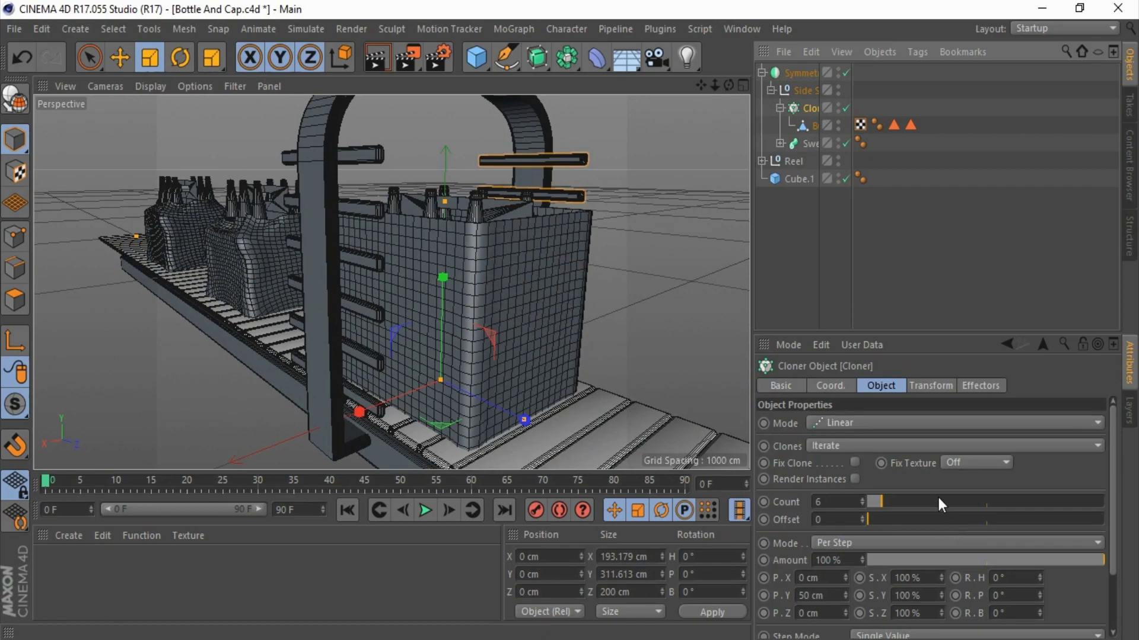
pyautogui.moveTo(445, 287); pyautogui.dragTo(294, 275)
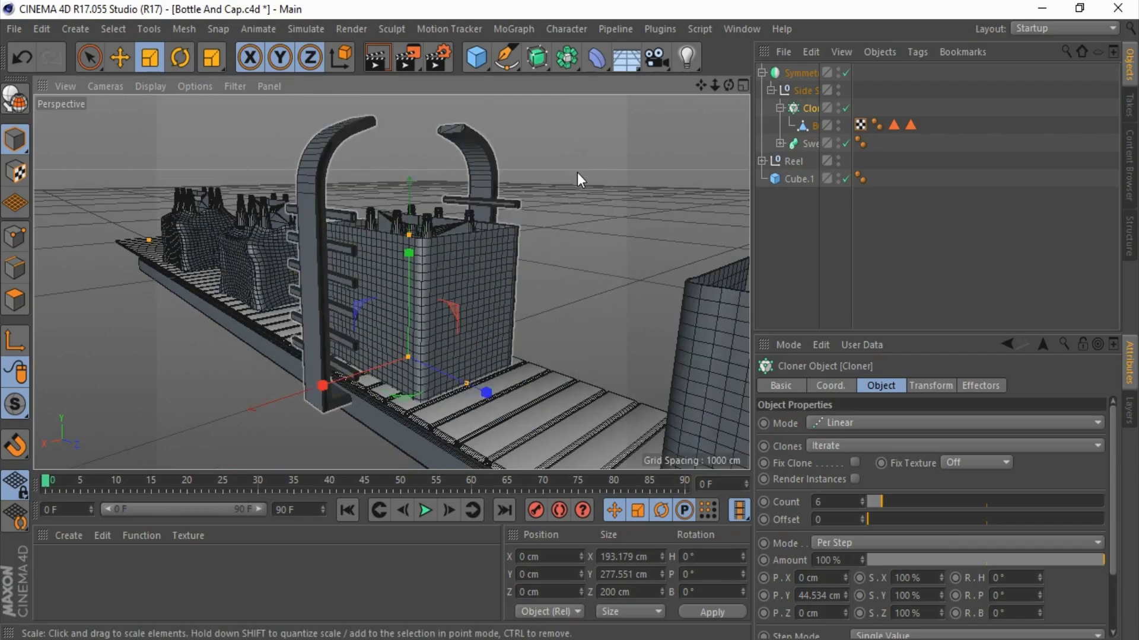
pyautogui.click(780, 143)
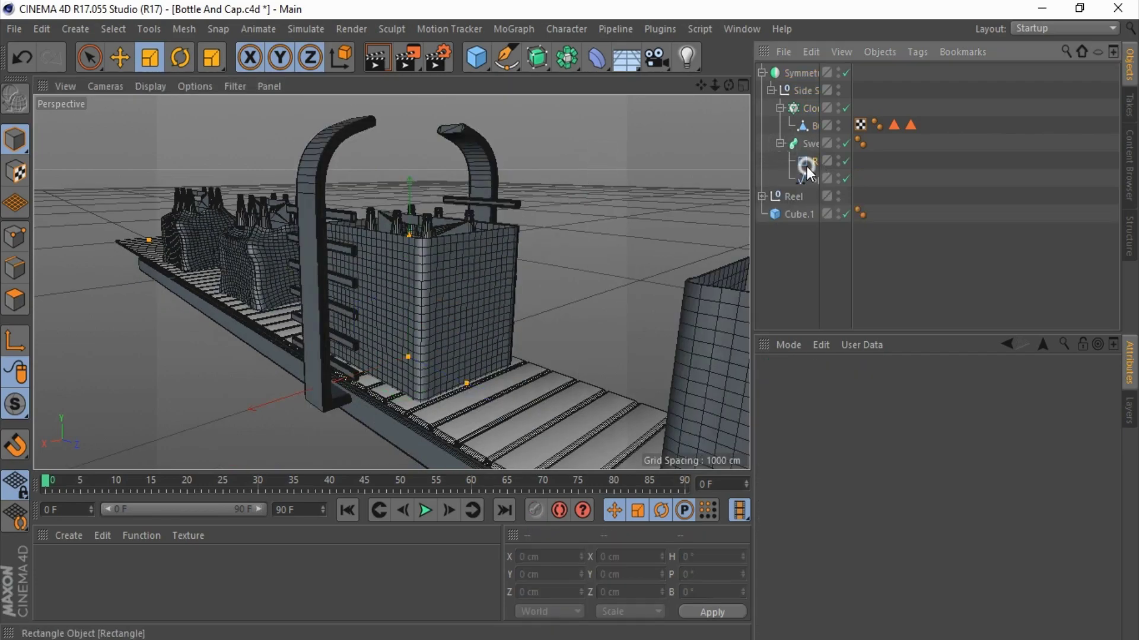
# Step: Set the Sweep's Rectangle profile to 80 cm height and 10 cm width
pyautogui.click(811, 161)
pyautogui.click(884, 441)
pyautogui.write('67')
pyautogui.press('Return')
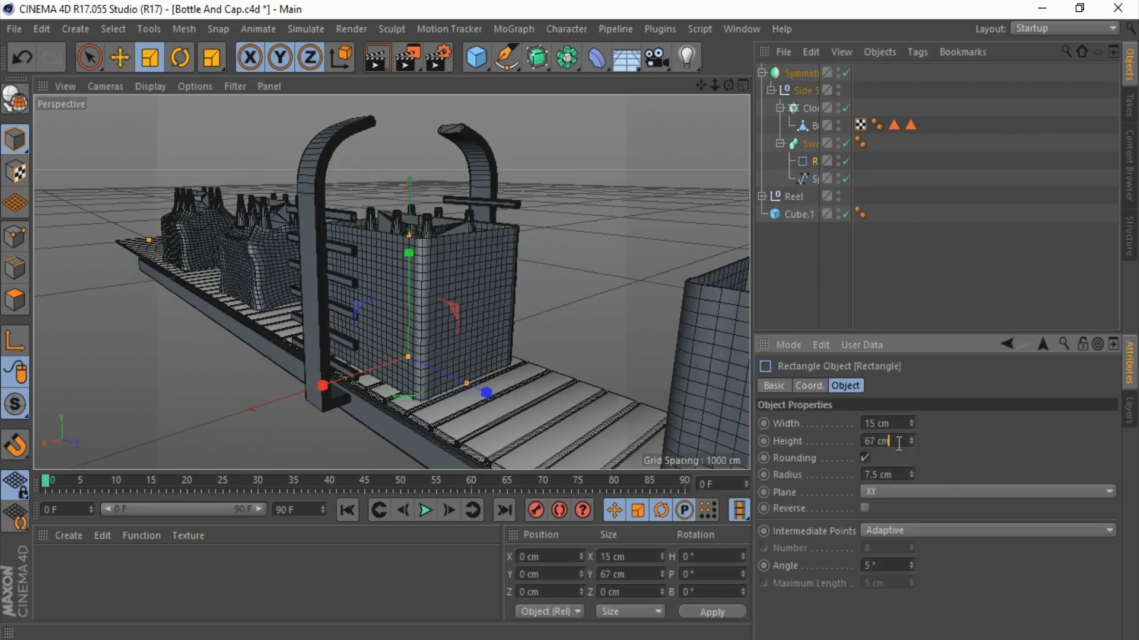
pyautogui.doubleClick(897, 441)
pyautogui.write('50')
pyautogui.moveTo(729, 85); pyautogui.dragTo(561, 324)
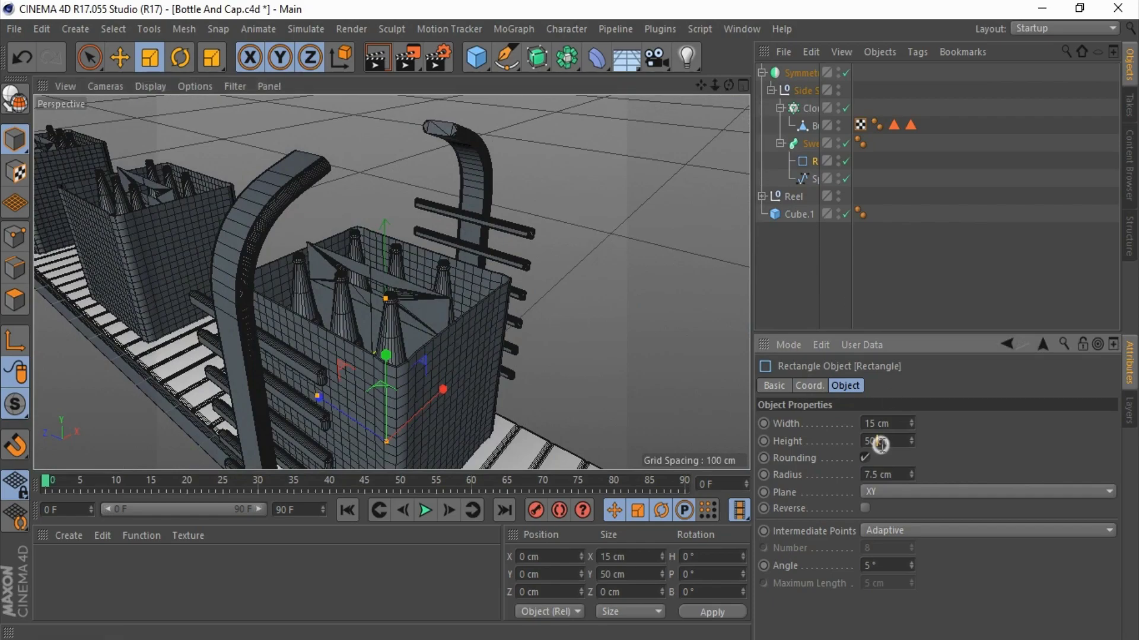
pyautogui.write('80')
pyautogui.press('Return')
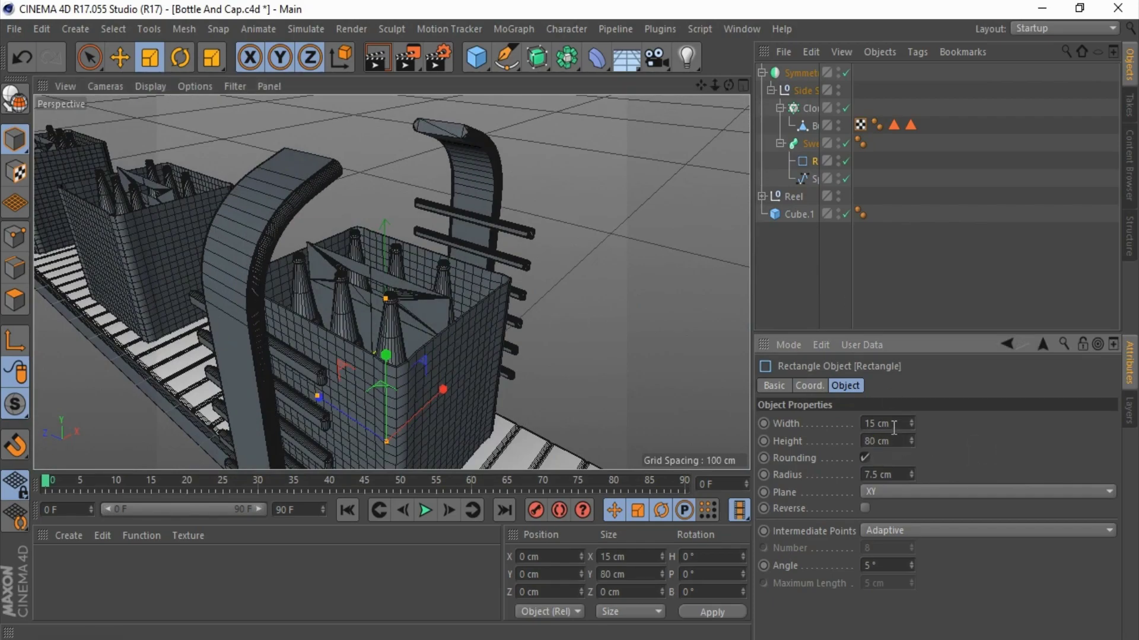
pyautogui.doubleClick(889, 424)
pyautogui.write('10')
pyautogui.press('Return')
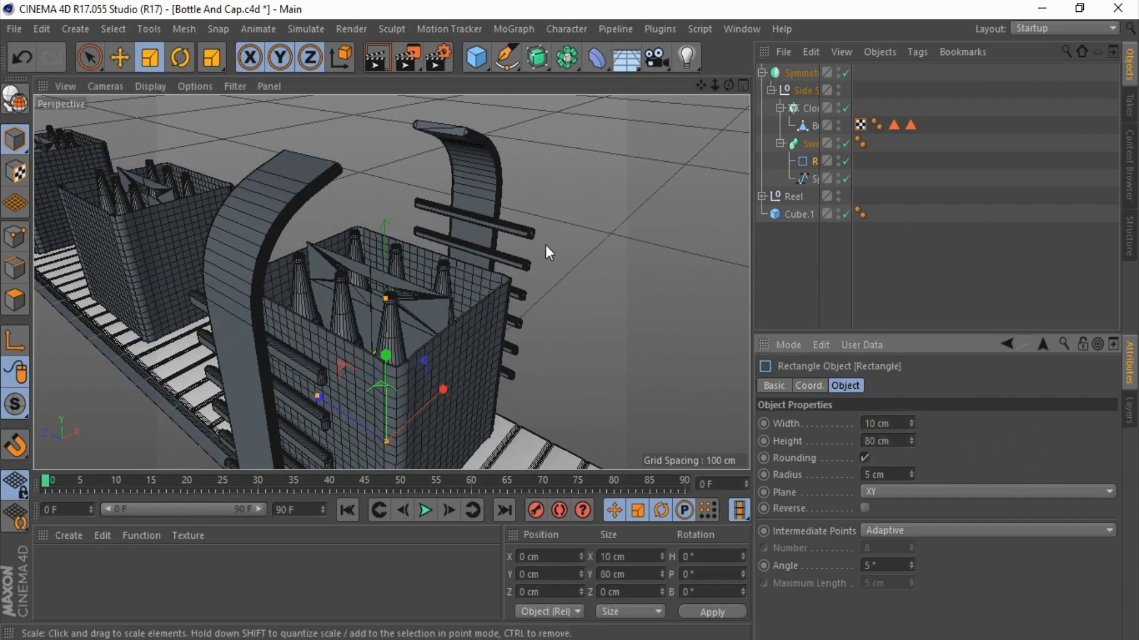
pyautogui.scroll(-3, 376, 146)
pyautogui.scroll(2, 354, 258)
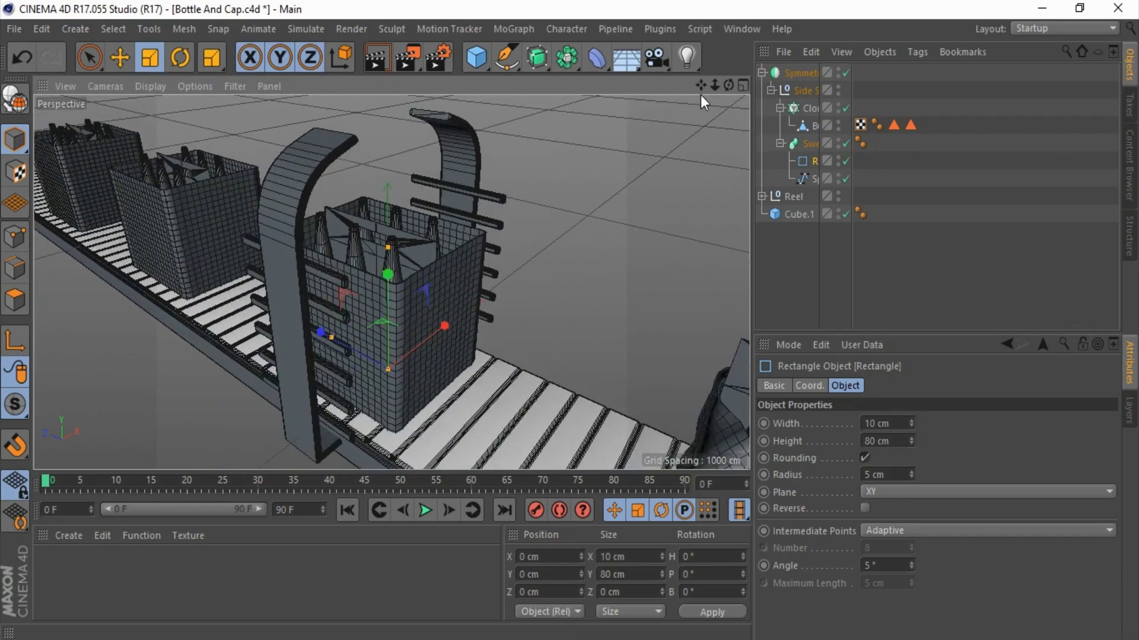
pyautogui.moveTo(730, 83); pyautogui.dragTo(755, 85)
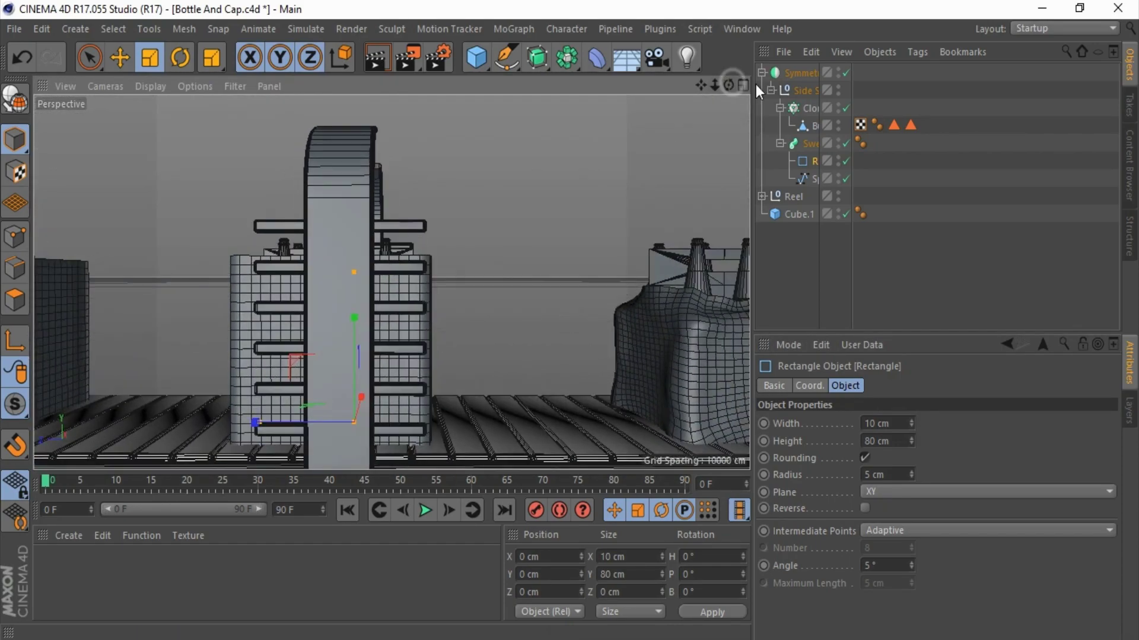
# Step: Maximise the Right view and select the Symmetry stand
pyautogui.click(741, 87)
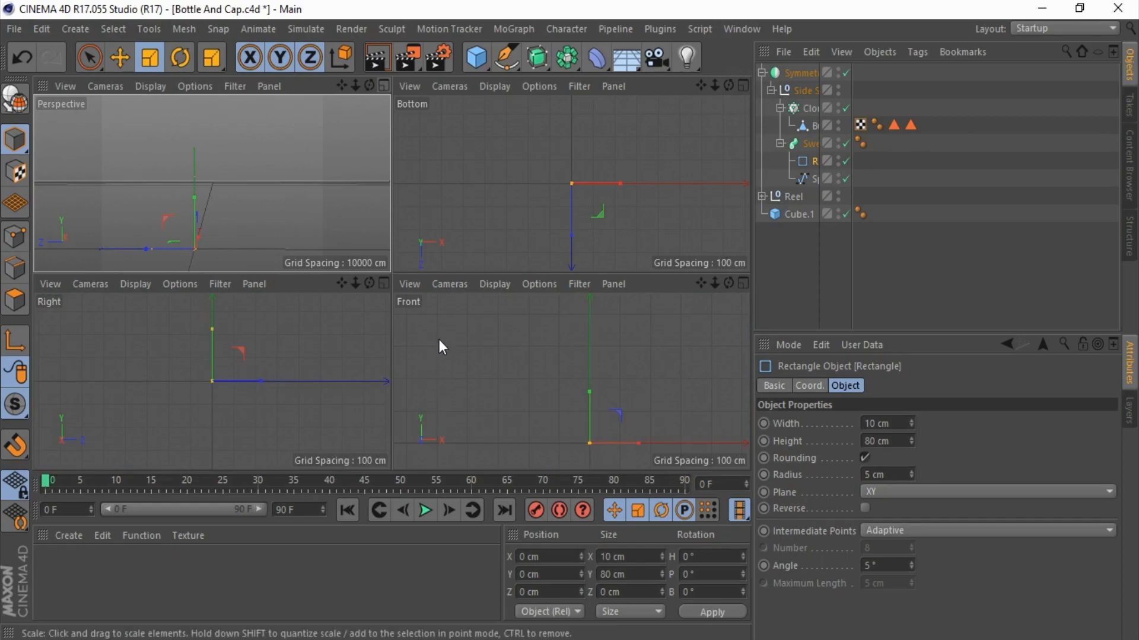
pyautogui.click(386, 285)
pyautogui.click(761, 72)
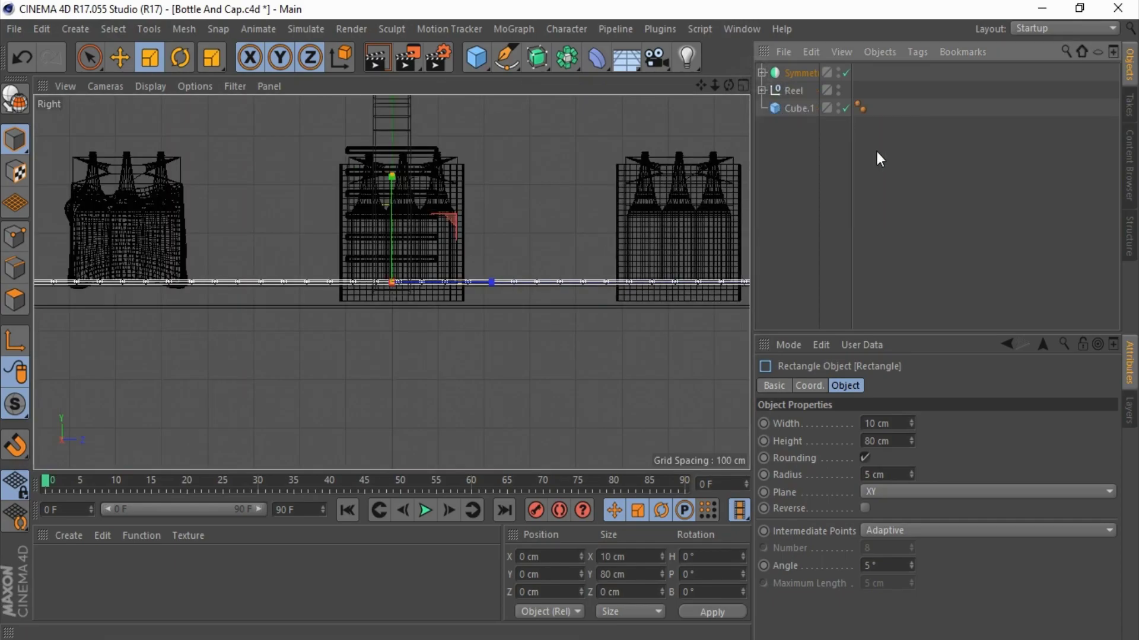
pyautogui.click(784, 91)
pyautogui.click(762, 90)
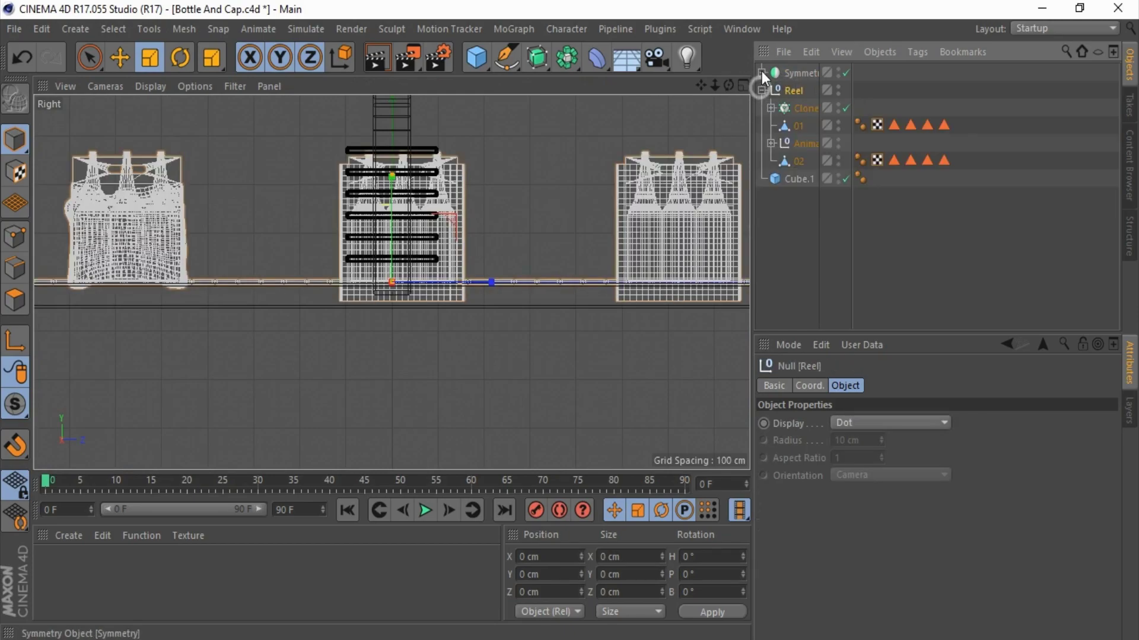
pyautogui.click(778, 71)
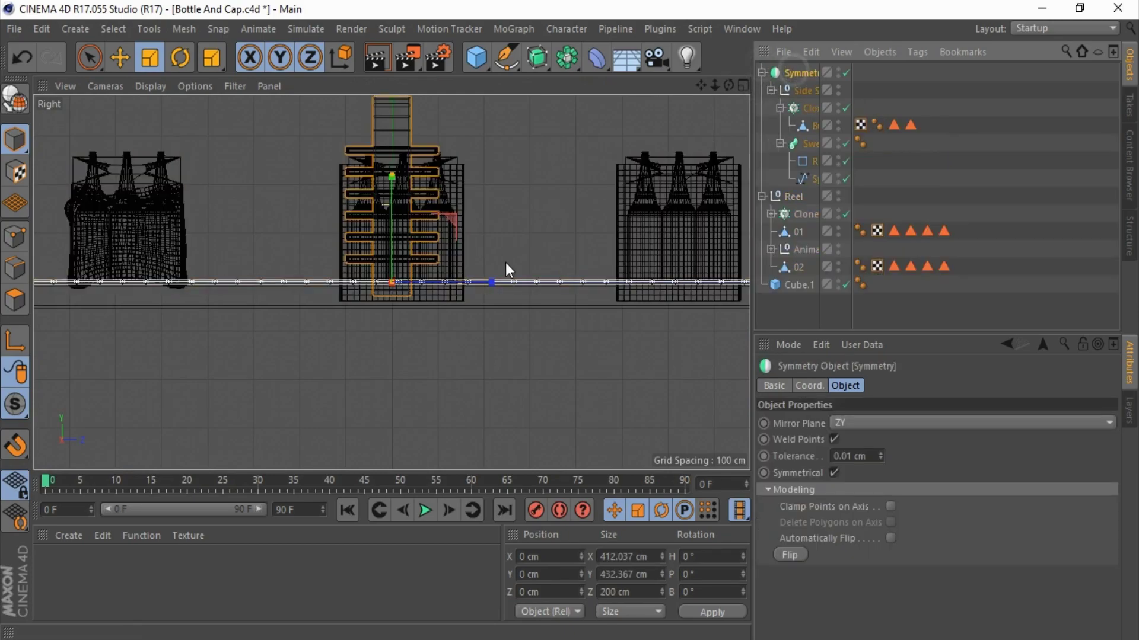
# Step: Move the Symmetry stand along Z to 19.925 cm to line up with the box
pyautogui.click(120, 57)
pyautogui.moveTo(462, 282); pyautogui.dragTo(473, 284)
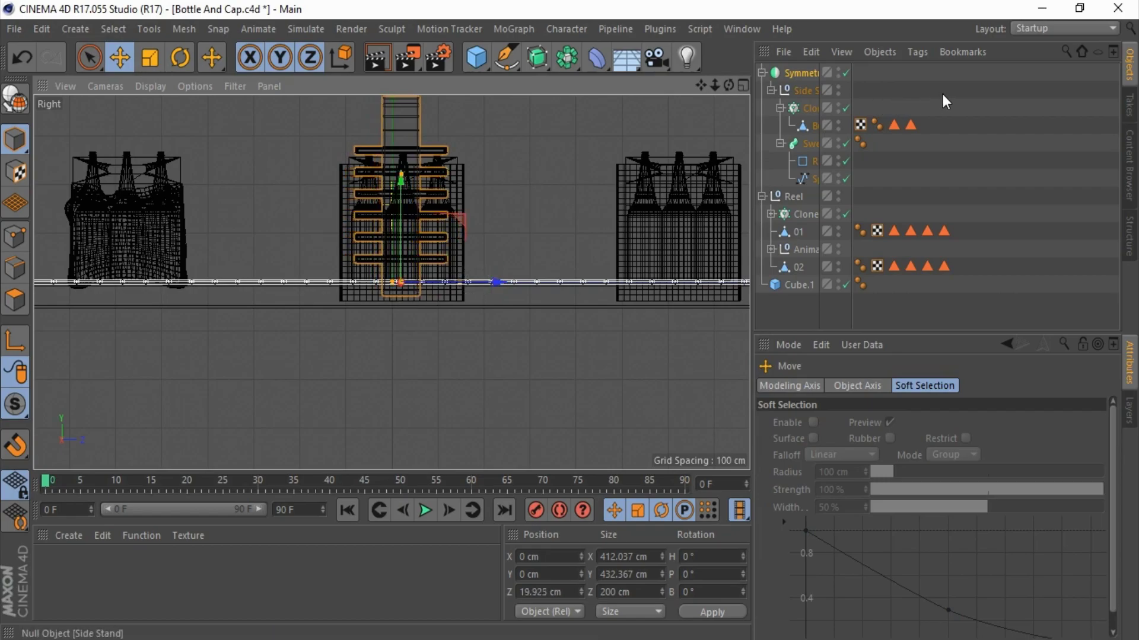
pyautogui.click(780, 144)
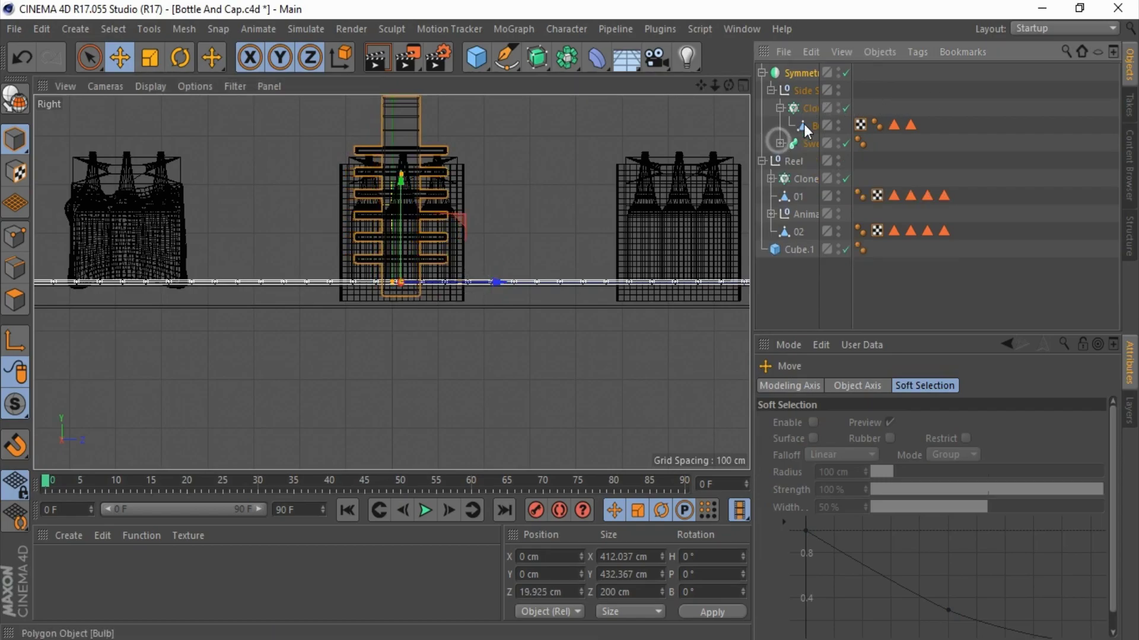
pyautogui.click(780, 108)
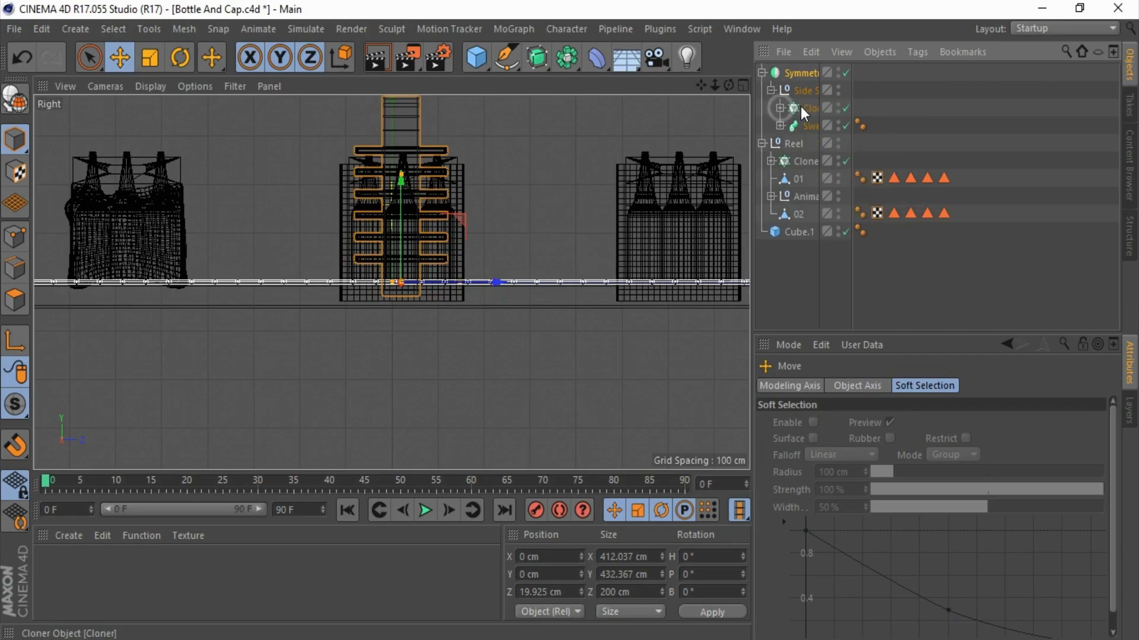
# Step: Lower the cloned rungs about 12.7 cm and return to the Perspective view
pyautogui.moveTo(397, 206); pyautogui.dragTo(397, 211)
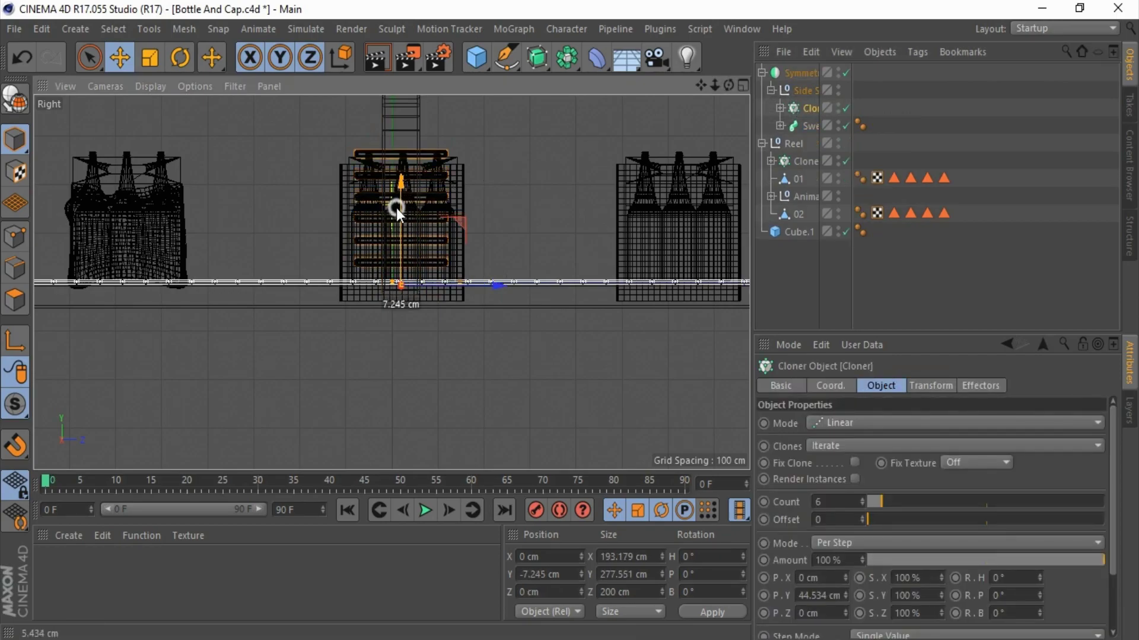
pyautogui.click(743, 86)
pyautogui.click(383, 84)
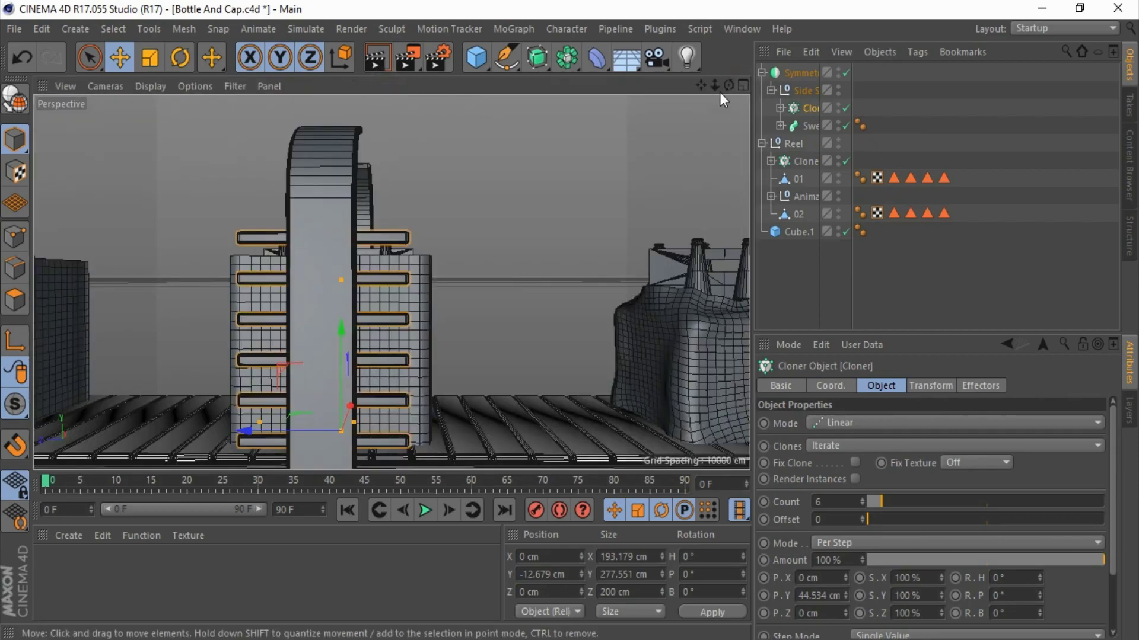
pyautogui.moveTo(729, 85); pyautogui.dragTo(765, 101)
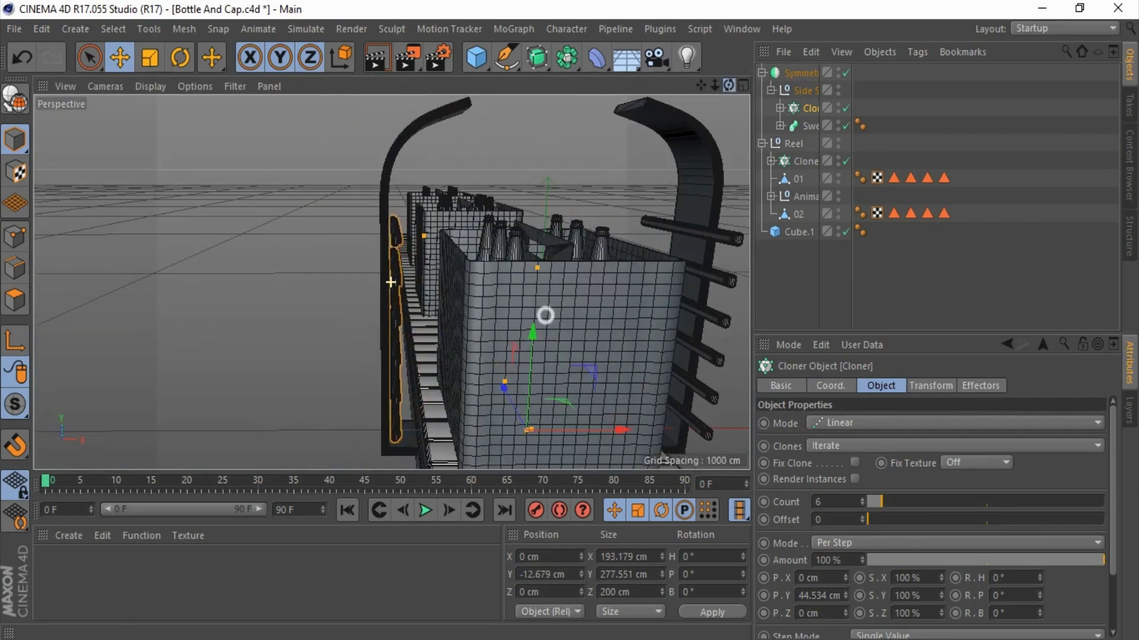
pyautogui.moveTo(545, 315)
pyautogui.keyDown('alt'); pyautogui.mouseDown()
pyautogui.moveTo(543, 198)
pyautogui.moveTo(587, 183)
pyautogui.mouseUp(); pyautogui.keyUp('alt')
# Step: Collapse the Symmetry and Reel groups in the Object Manager
pyautogui.click(762, 72)
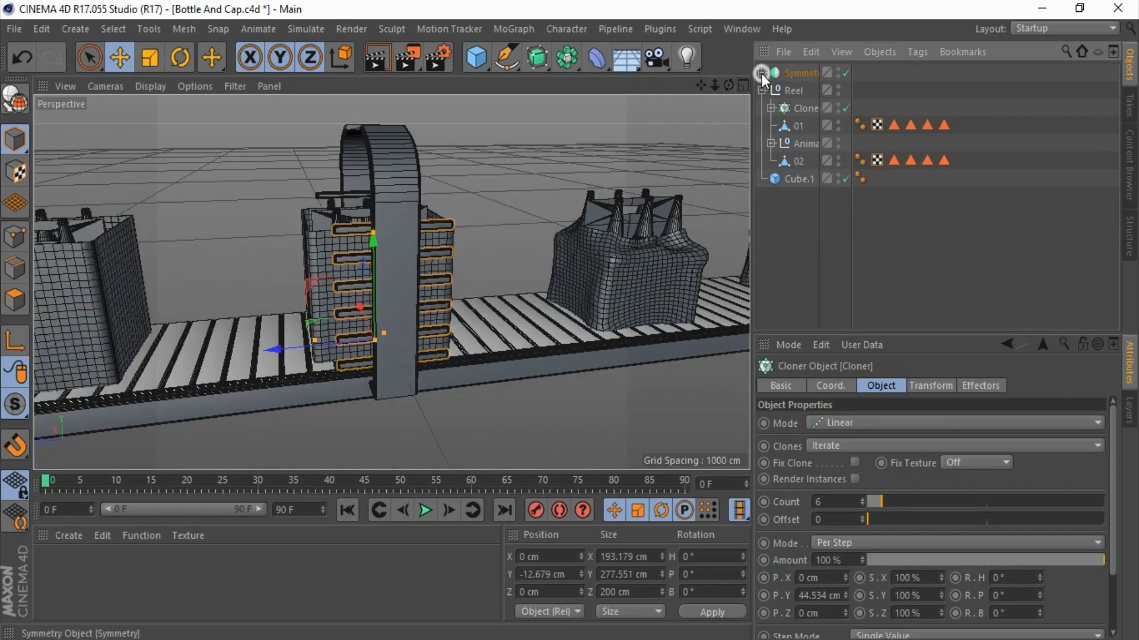
pyautogui.click(762, 90)
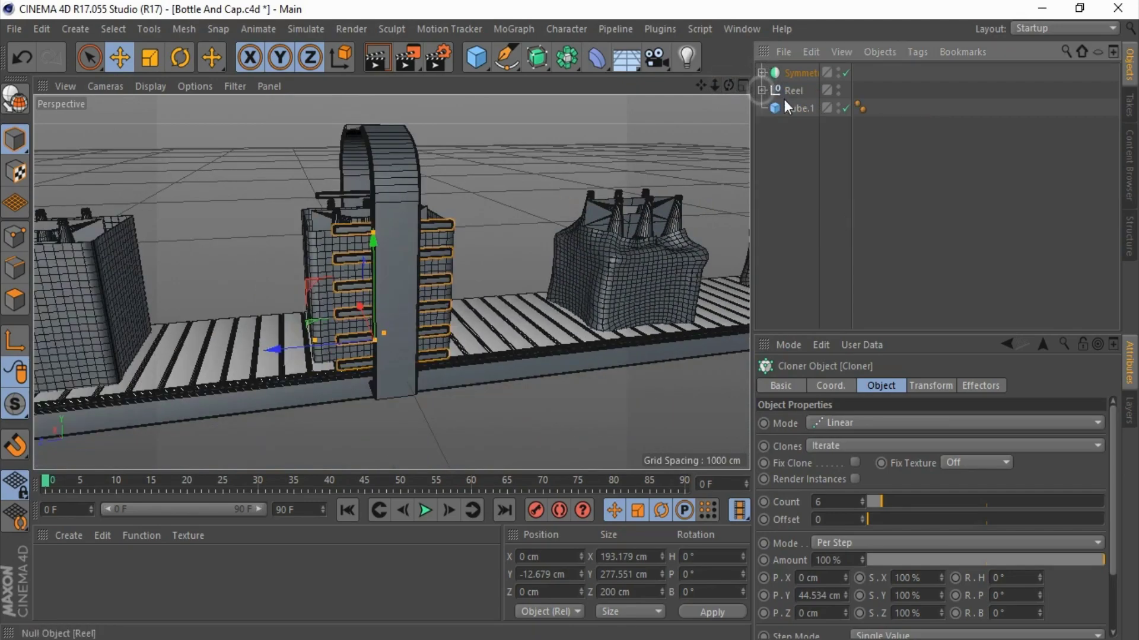
pyautogui.click(777, 193)
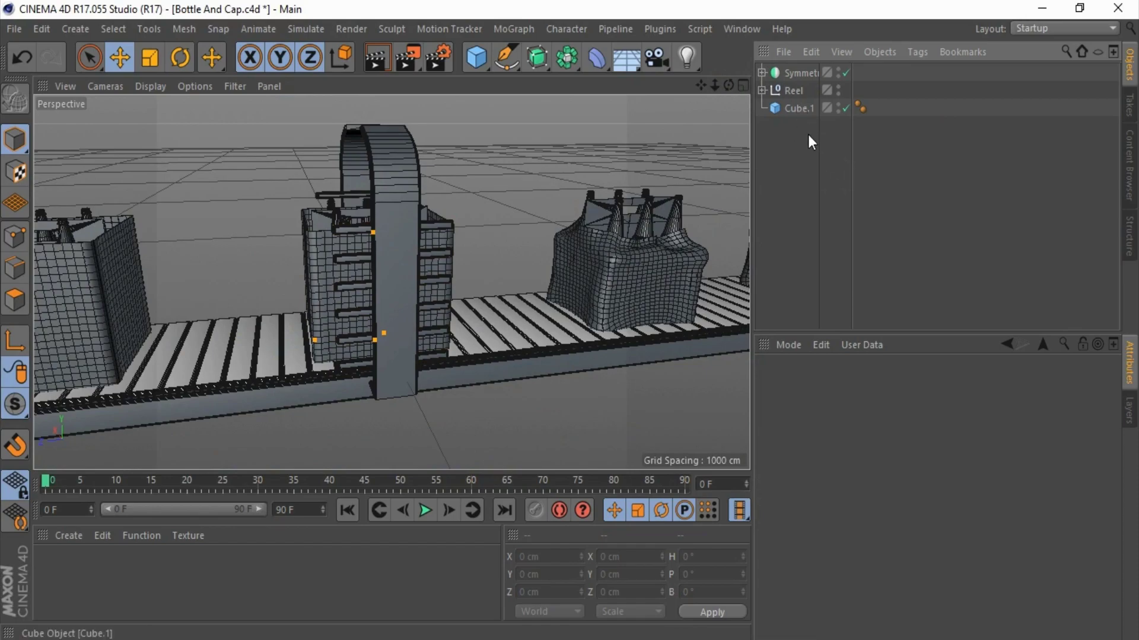
pyautogui.scroll(-5, 518, 298)
pyautogui.scroll(-2, 518, 298)
# Step: Add a cylinder, switch to the four-view layout, and hide the Reel
pyautogui.scroll(3, 464, 372)
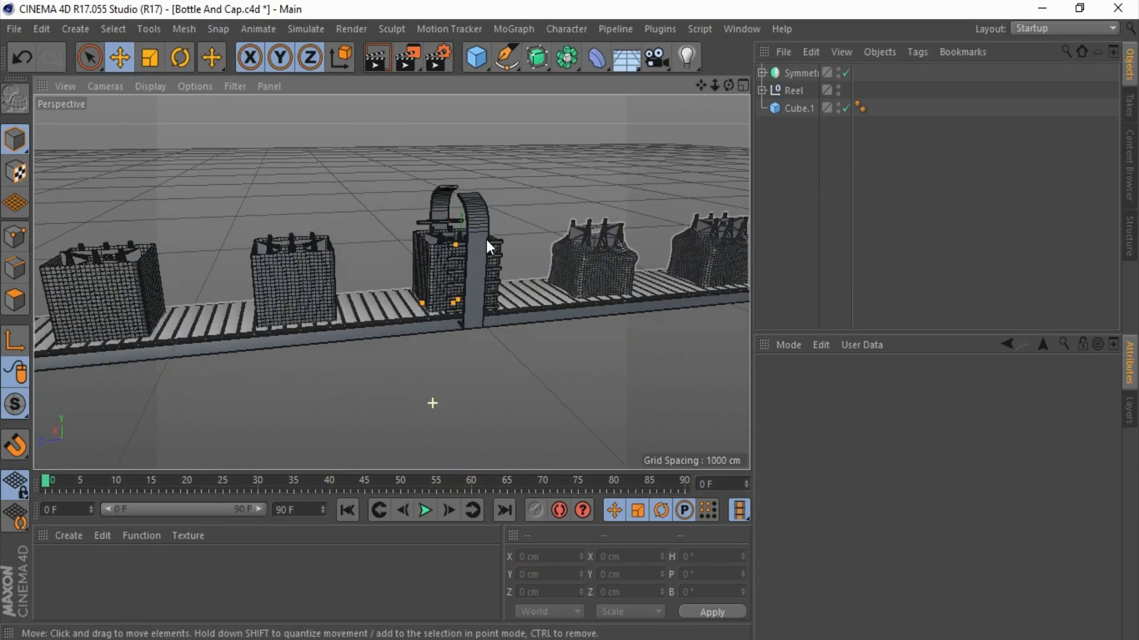
pyautogui.click(476, 58)
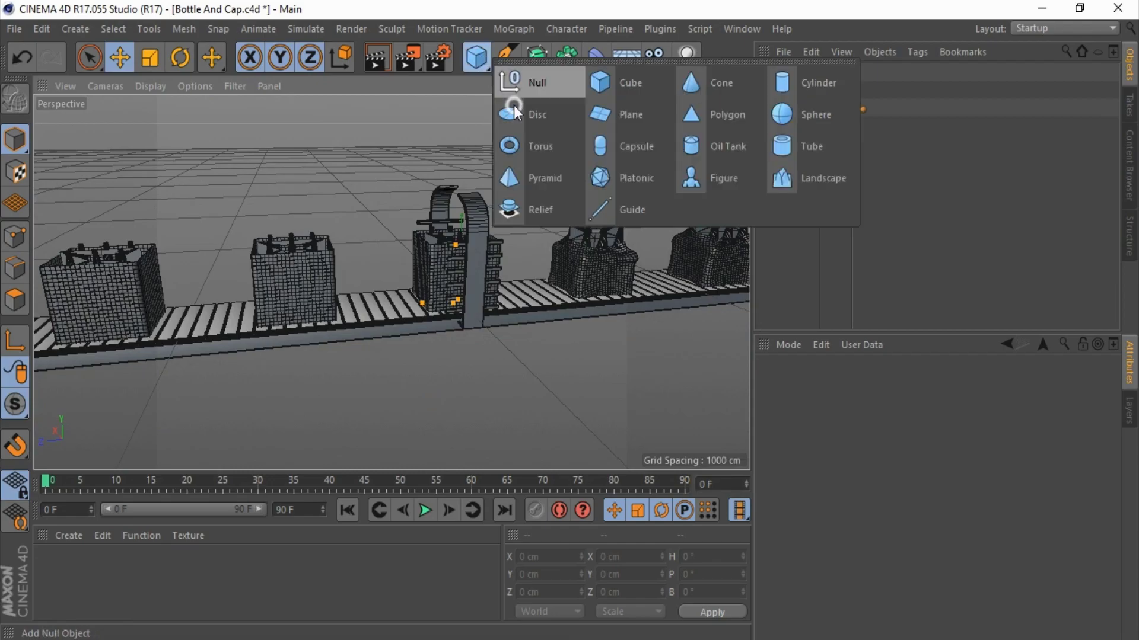
pyautogui.click(798, 83)
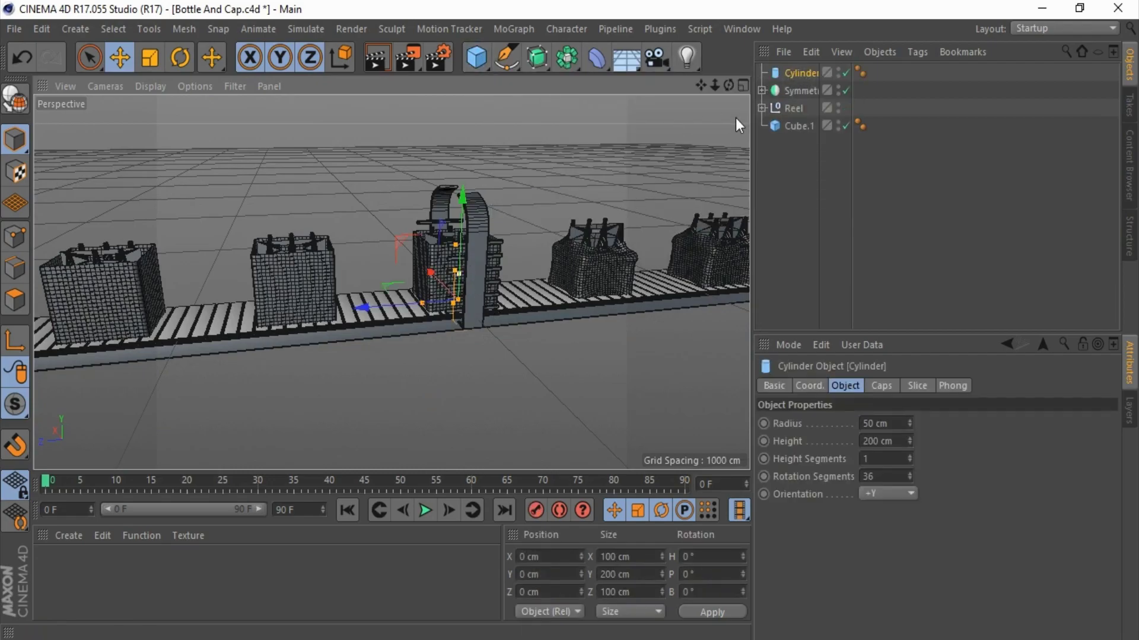
pyautogui.click(742, 85)
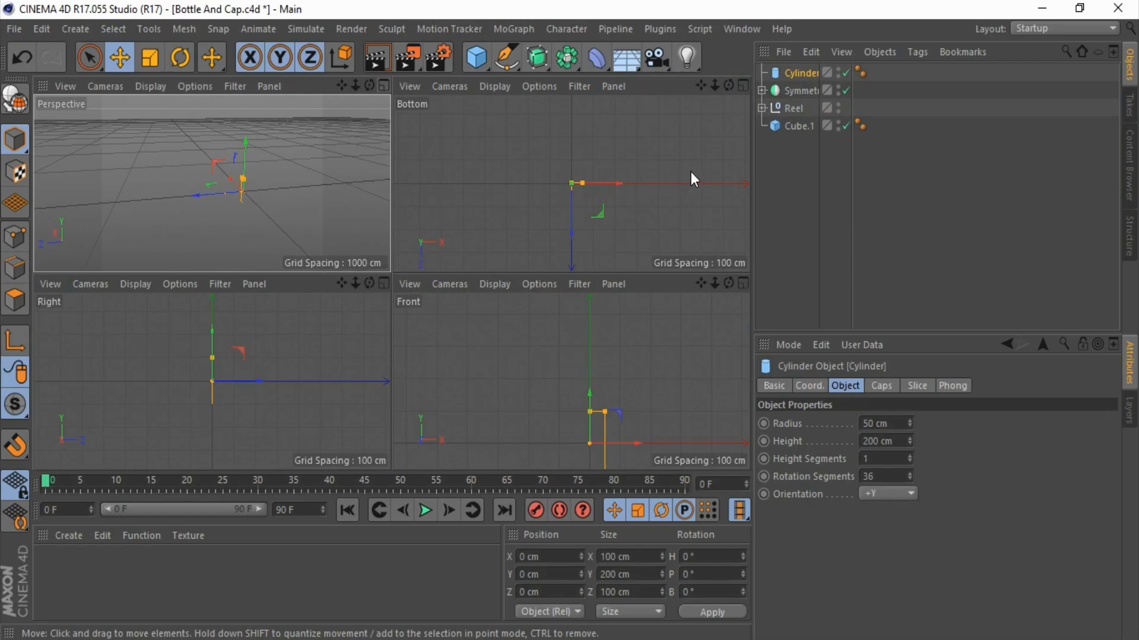
pyautogui.doubleClick(838, 105)
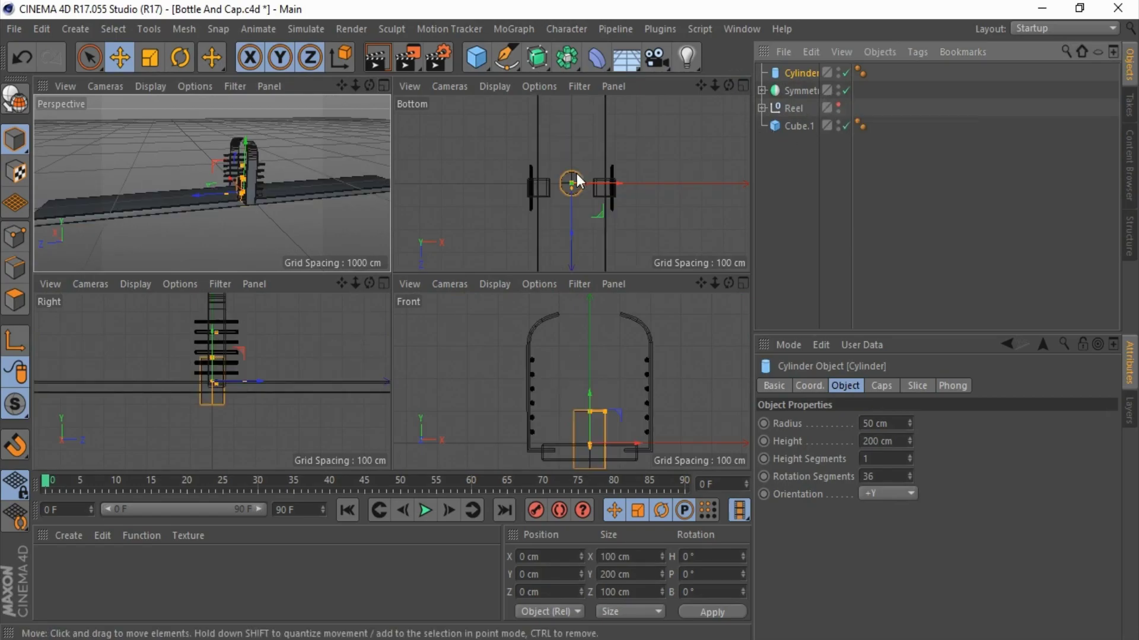
# Step: Position the cylinder along X and stretch it to 307.2 cm tall
pyautogui.scroll(1, 604, 187)
pyautogui.moveTo(641, 205); pyautogui.dragTo(676, 201)
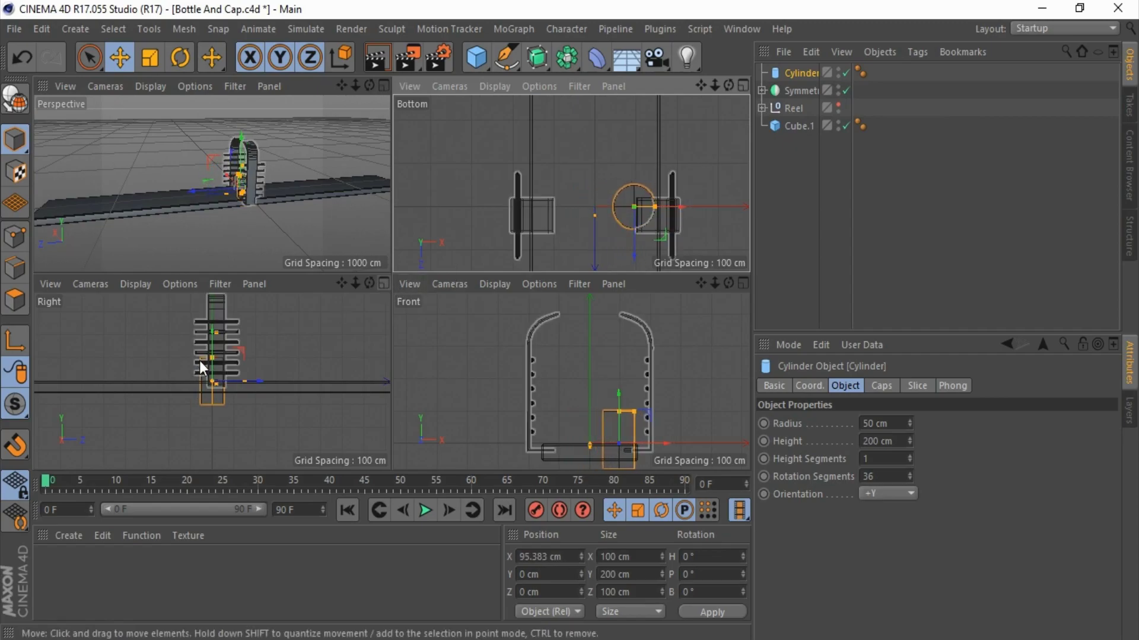
pyautogui.moveTo(209, 337)
pyautogui.mouseDown()
pyautogui.moveTo(211, 378)
pyautogui.moveTo(217, 370)
pyautogui.mouseUp()
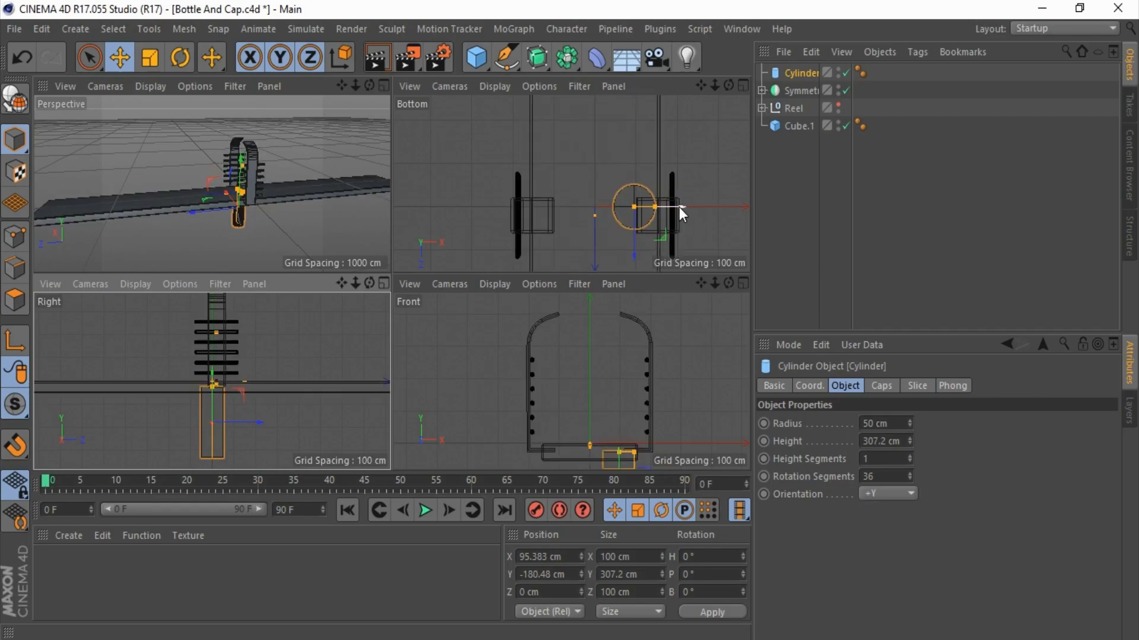
pyautogui.moveTo(678, 208)
pyautogui.mouseDown()
pyautogui.moveTo(645, 207)
pyautogui.moveTo(679, 211)
pyautogui.mouseUp()
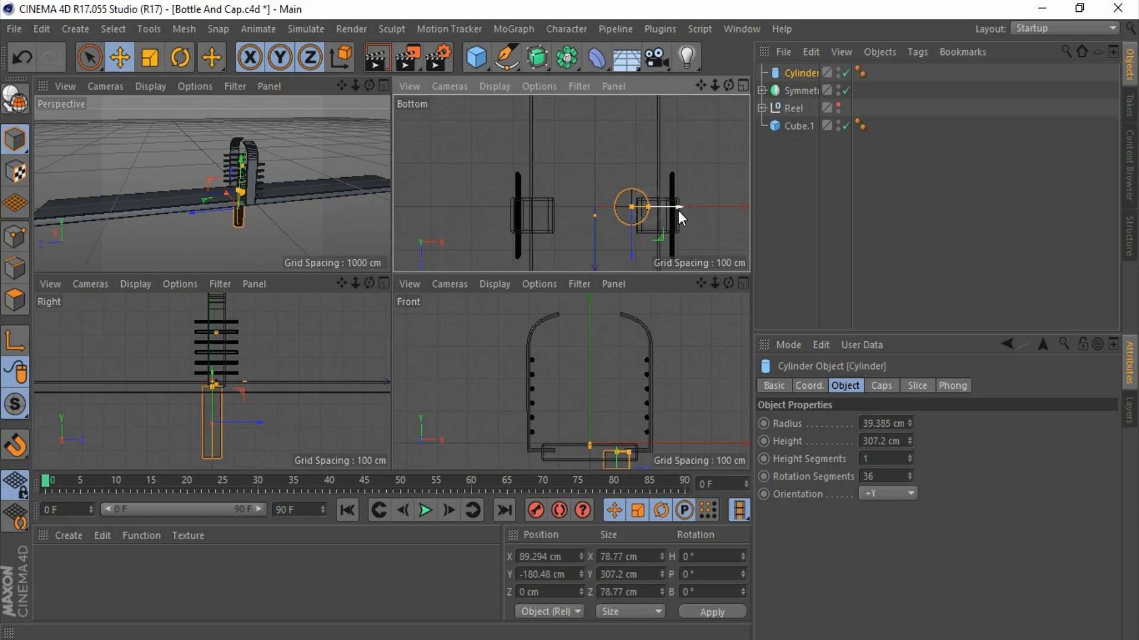
# Step: Set the cylinder radius to 50 cm and copy it to X -81.177 cm
pyautogui.doubleClick(872, 424)
pyautogui.write('50')
pyautogui.press('Return')
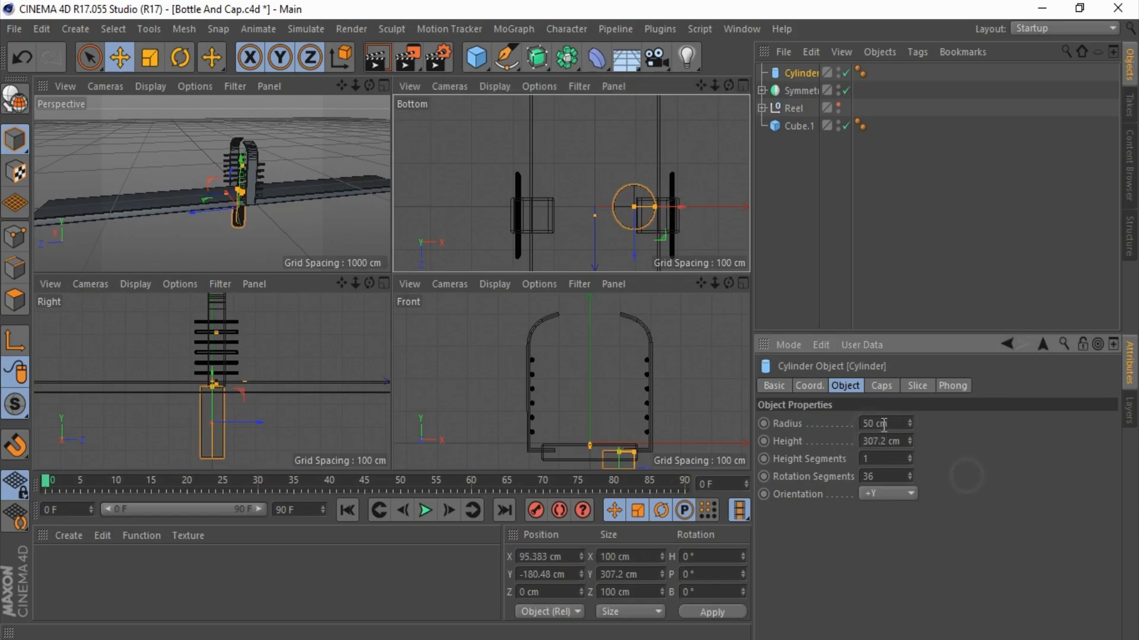
pyautogui.doubleClick(880, 423)
pyautogui.write('40')
pyautogui.press('Return')
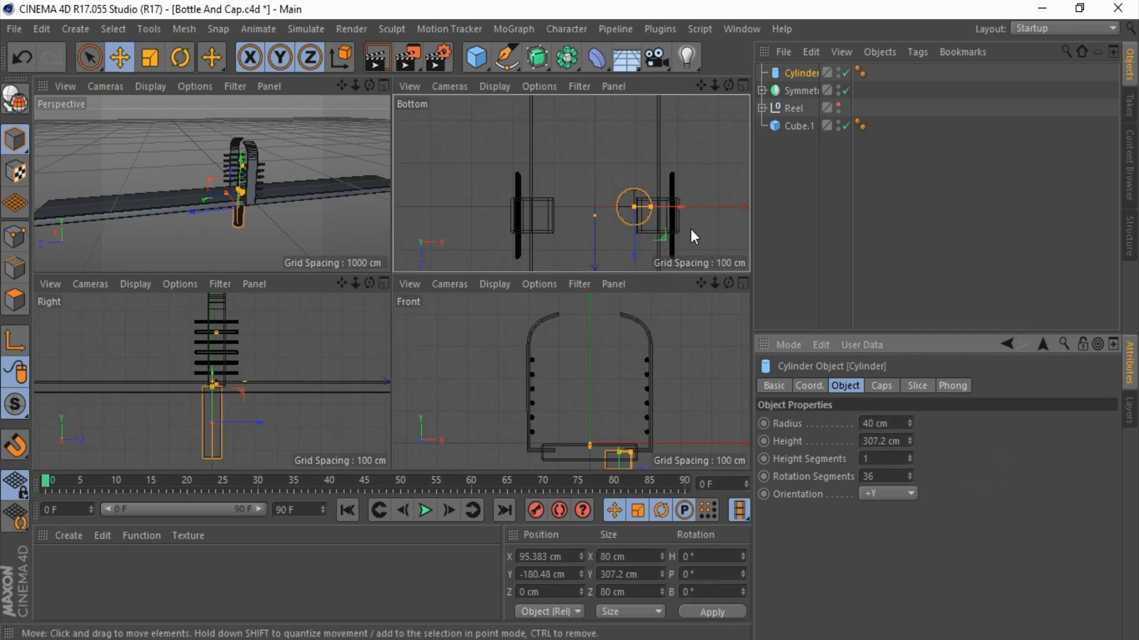
pyautogui.doubleClick(874, 424)
pyautogui.write('50')
pyautogui.press('Return')
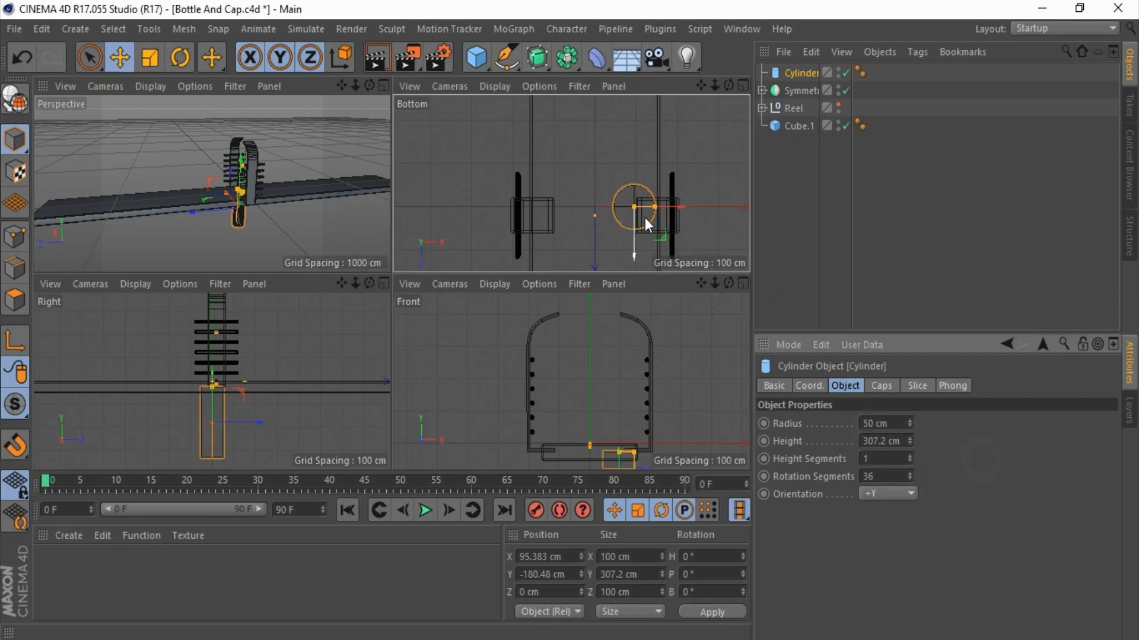
pyautogui.moveTo(682, 205); pyautogui.dragTo(611, 211)
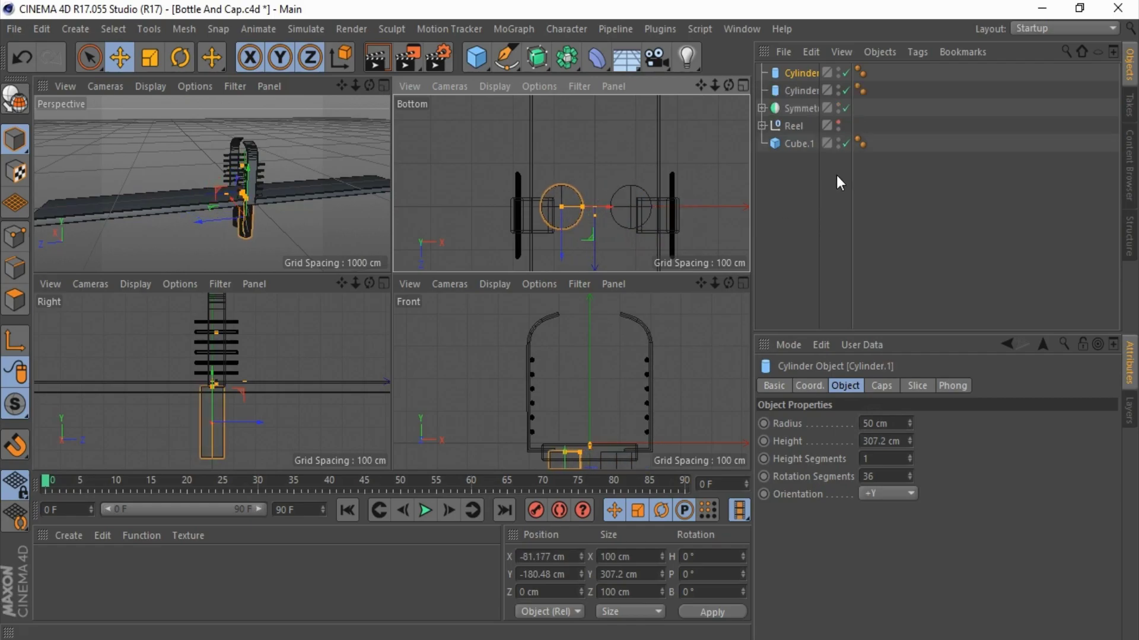
# Step: Connect the two cylinders into a single object
pyautogui.click(801, 94)
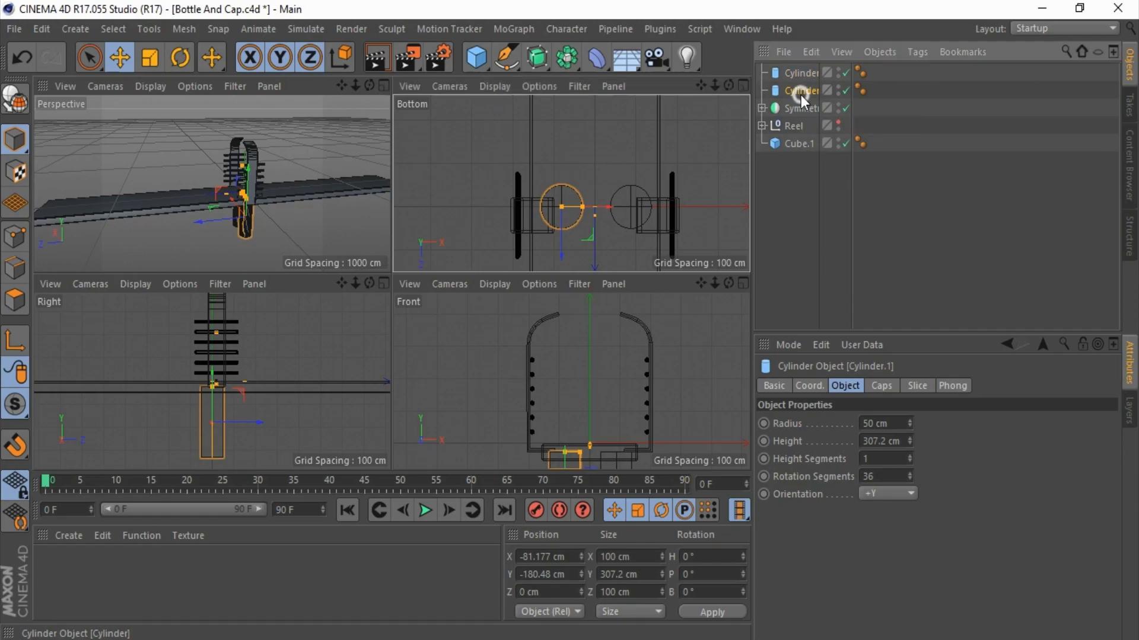
pyautogui.keyDown('ctrl'); pyautogui.click(807, 74); pyautogui.keyUp('ctrl')
pyautogui.rightClick(806, 75)
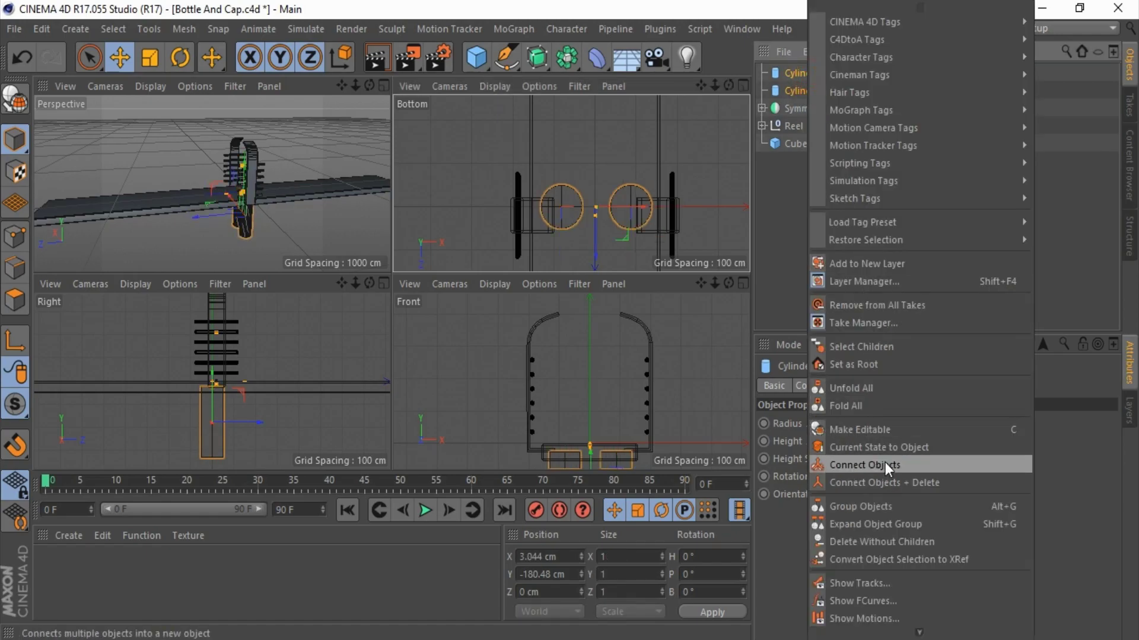
pyautogui.click(902, 483)
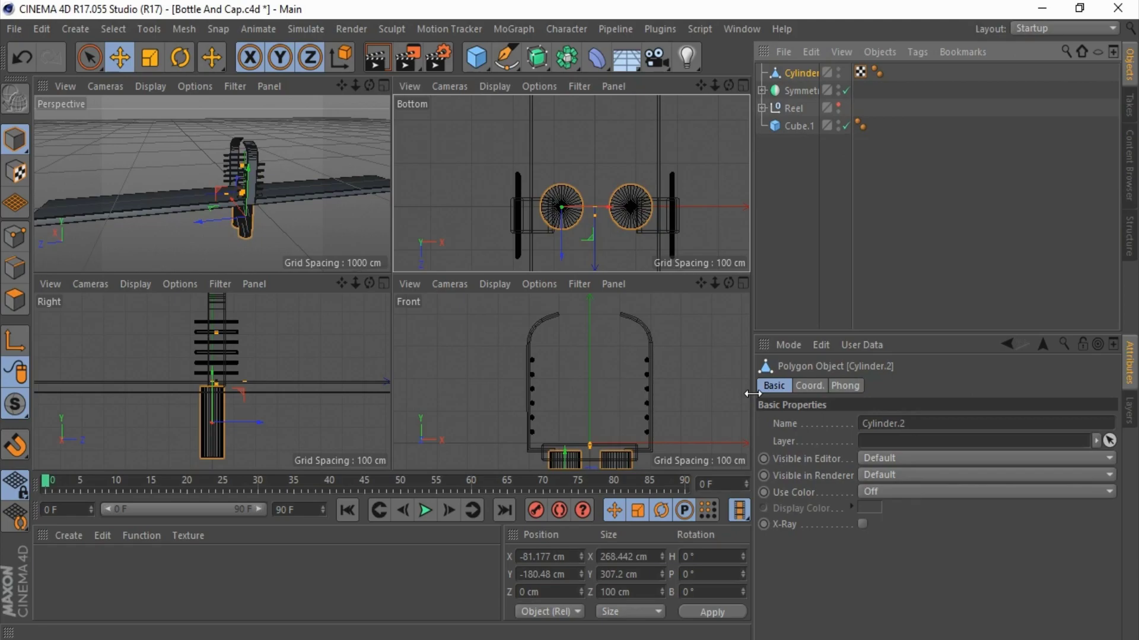
# Step: Add a MoGraph Cloner and place the merged cylinders inside it
pyautogui.click(531, 28)
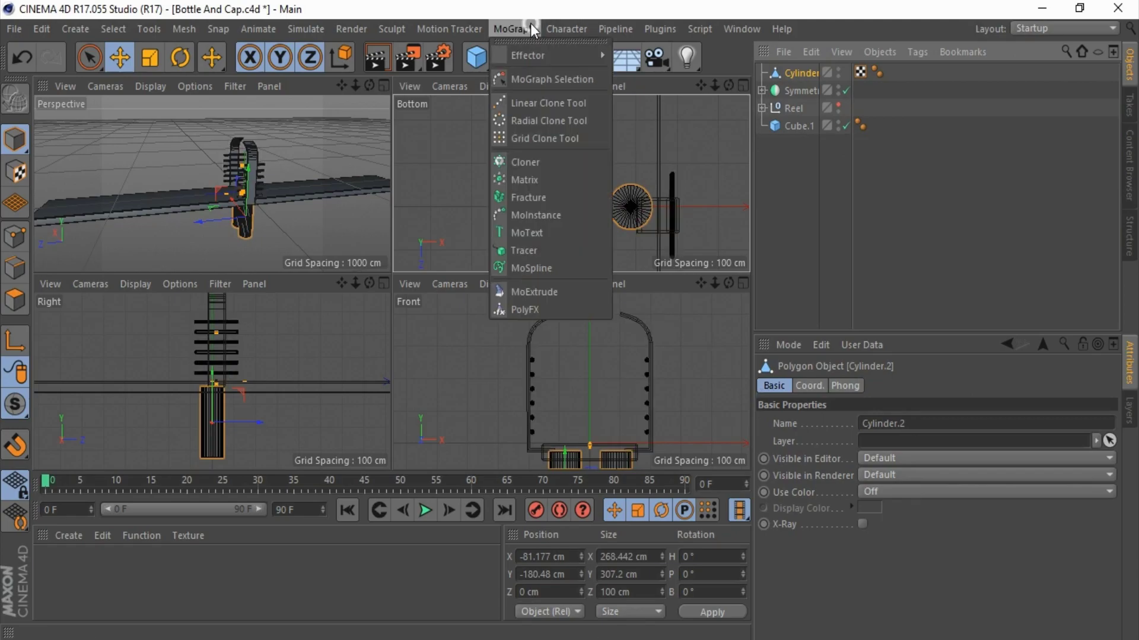
pyautogui.click(538, 163)
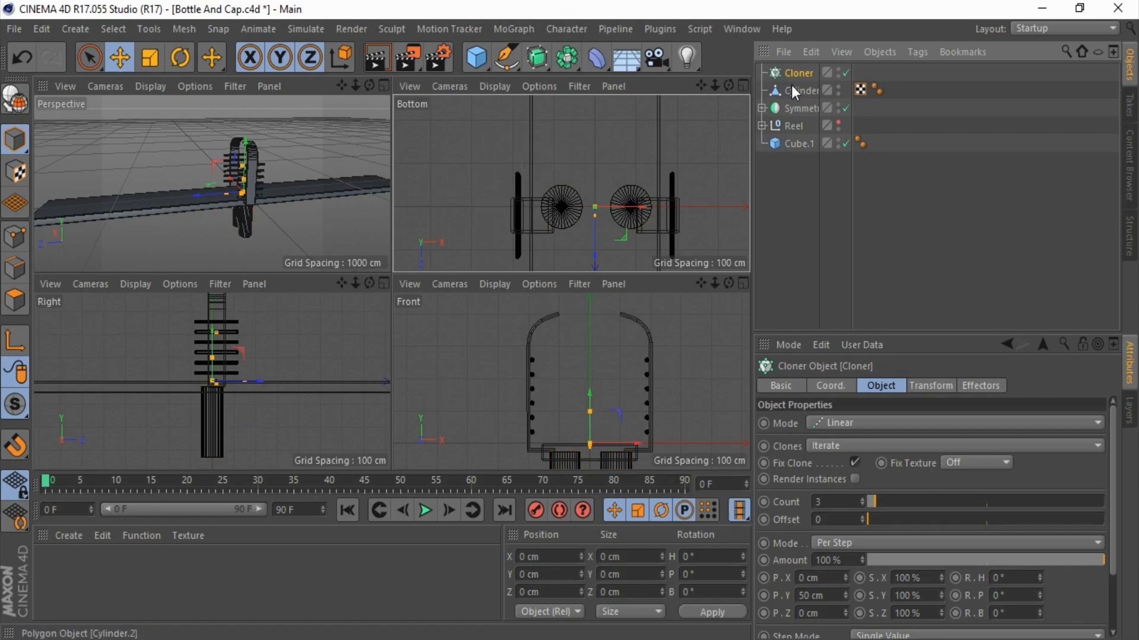
pyautogui.moveTo(791, 89); pyautogui.dragTo(792, 72)
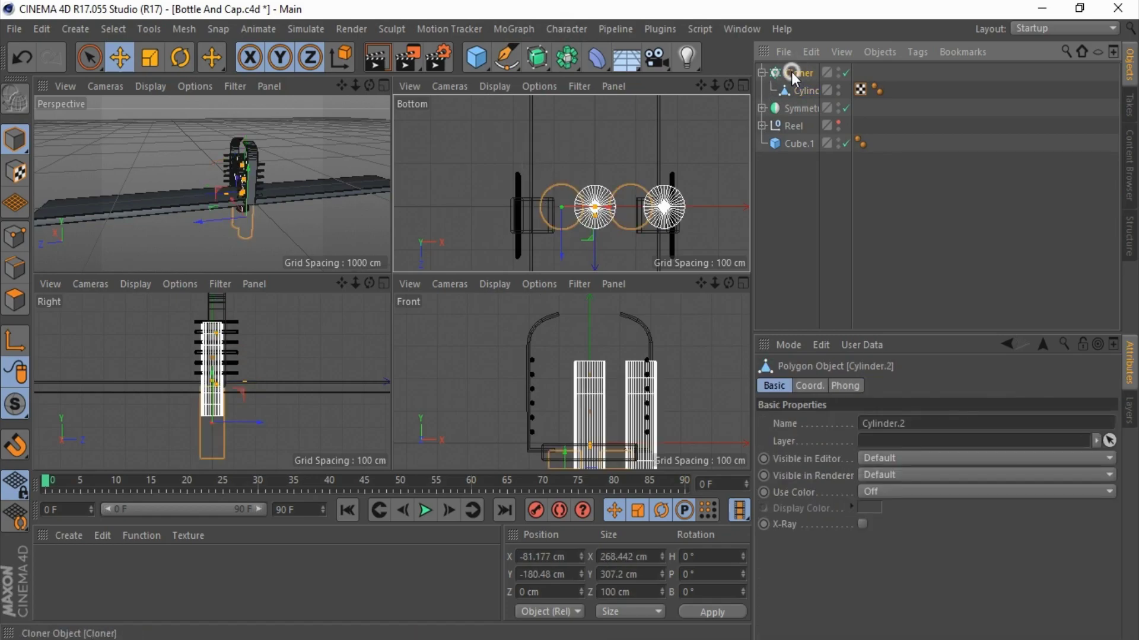
pyautogui.click(793, 73)
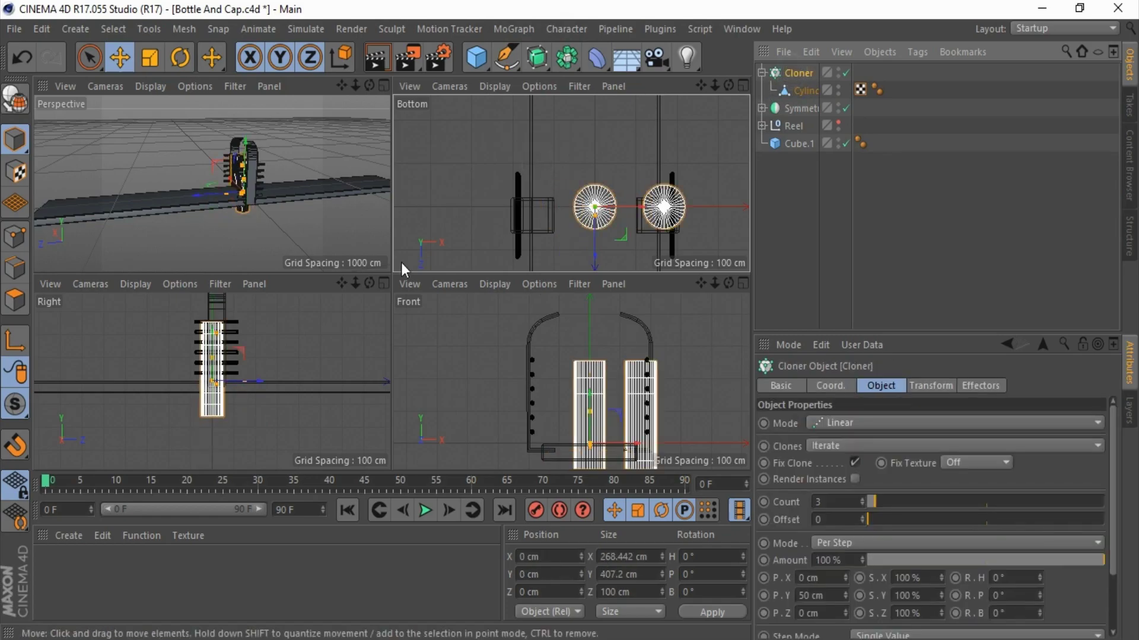
# Step: Set the clones' Y step to 0 and move the row along the belt
pyautogui.doubleClick(834, 594)
pyautogui.write('0')
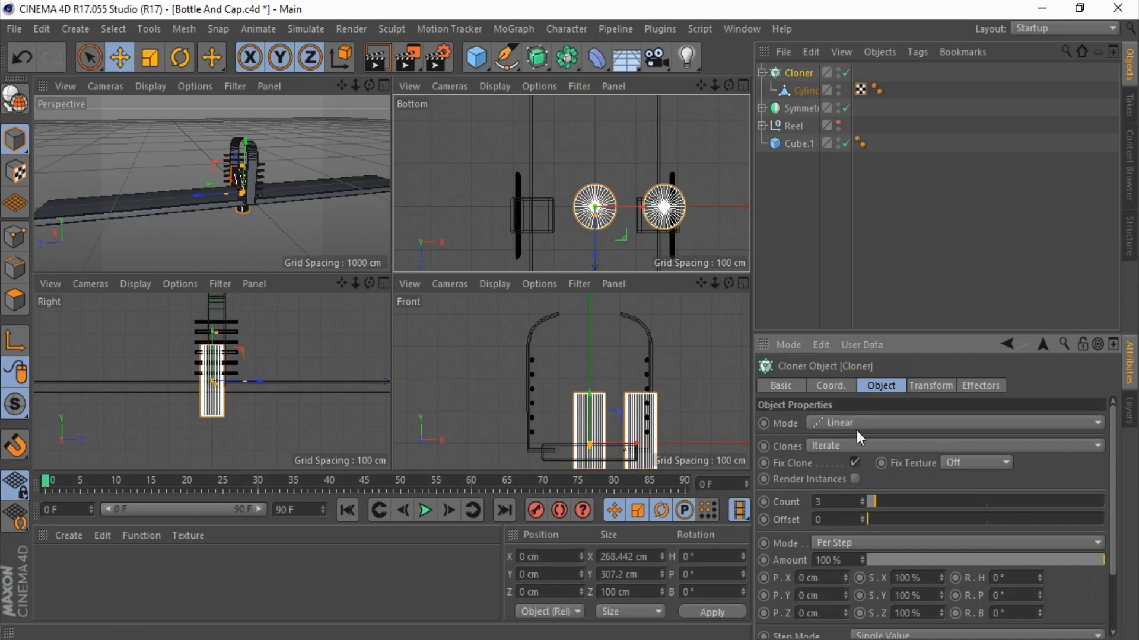
pyautogui.click(854, 462)
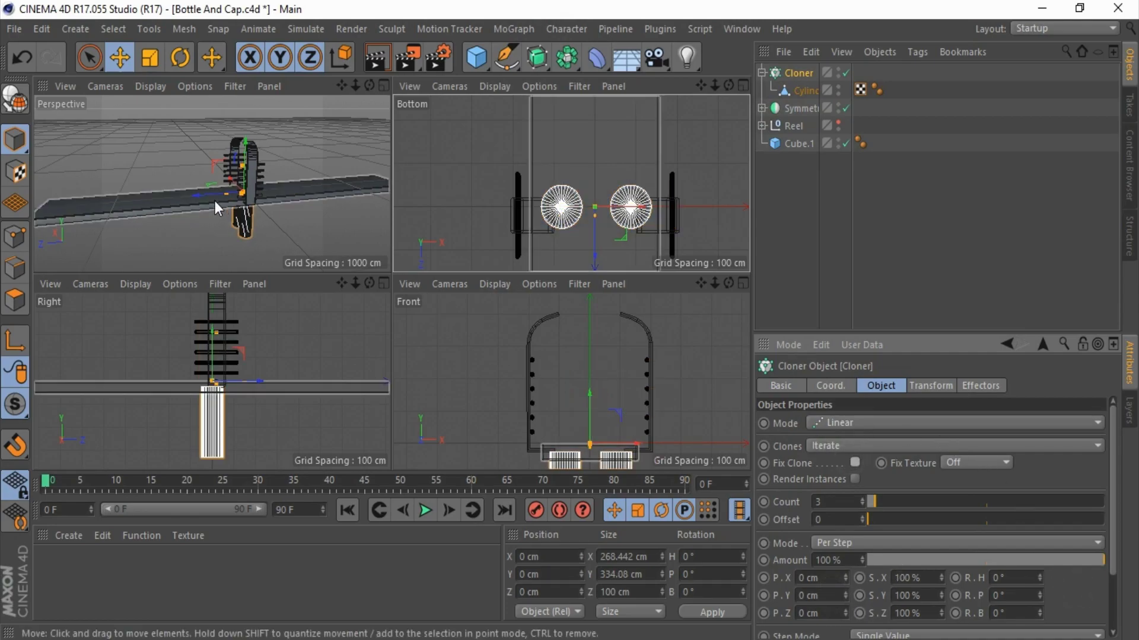
pyautogui.moveTo(215, 201); pyautogui.dragTo(307, 201)
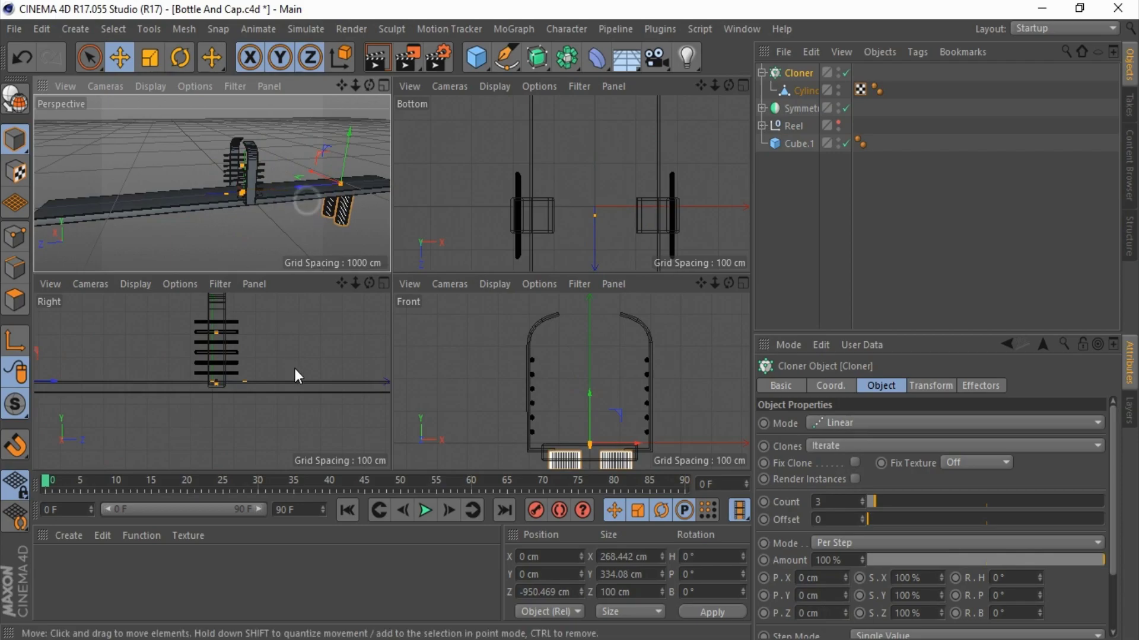
pyautogui.scroll(-2, 148, 403)
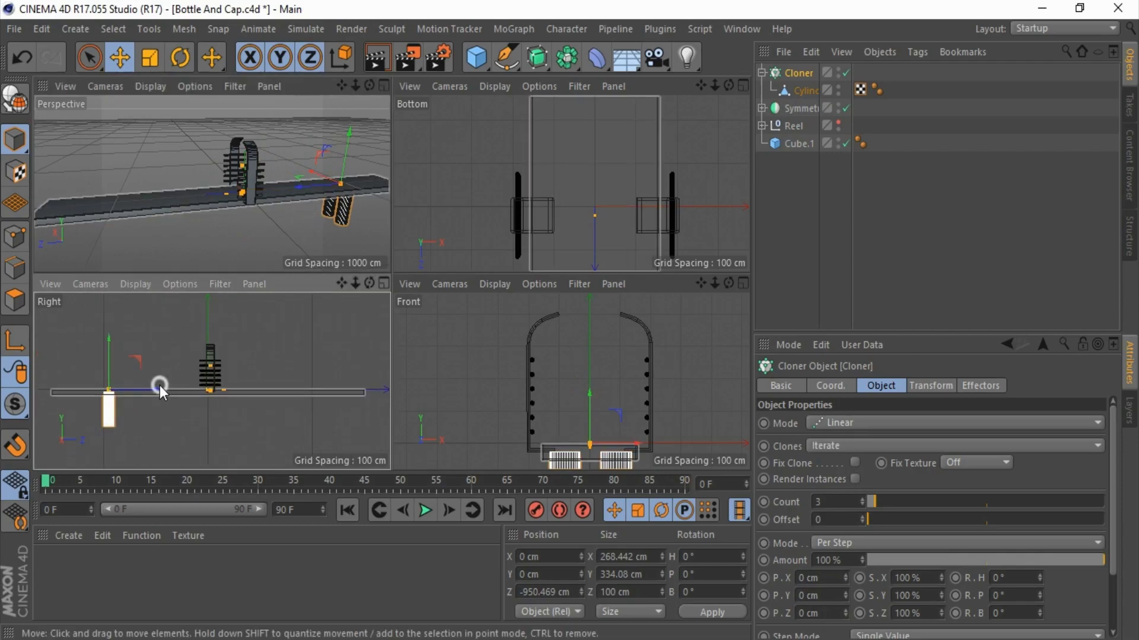
pyautogui.moveTo(160, 386); pyautogui.dragTo(116, 390)
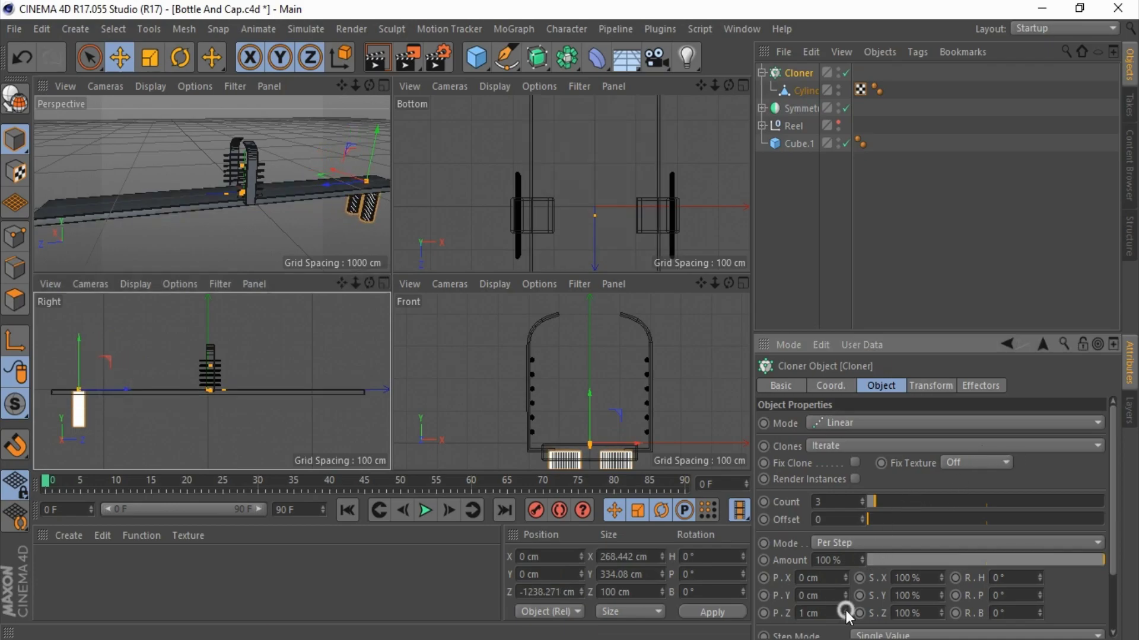
# Step: Spread the clones apart along Z and raise the count to 9
pyautogui.moveTo(845, 613); pyautogui.dragTo(846, 598)
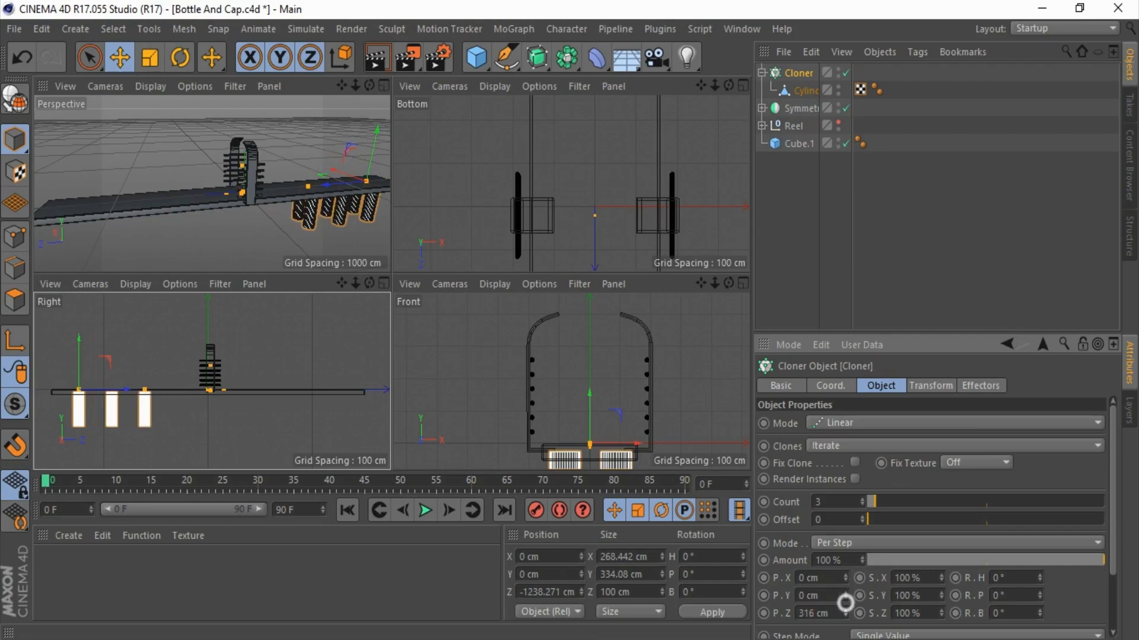
pyautogui.click(836, 613)
pyautogui.write('300')
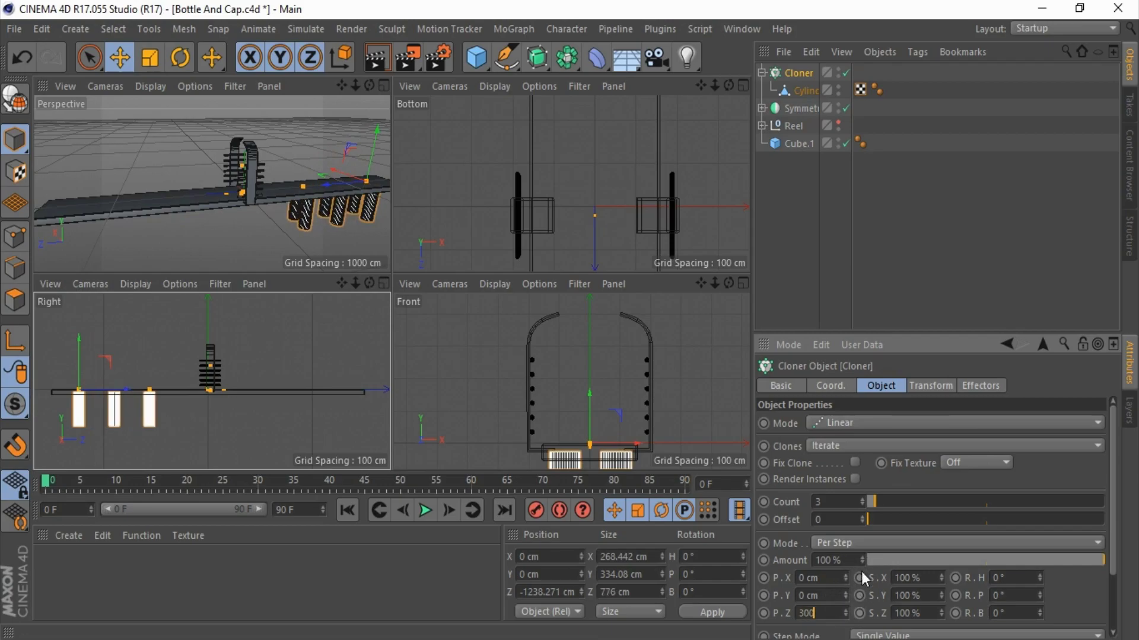
pyautogui.moveTo(887, 502); pyautogui.dragTo(902, 503)
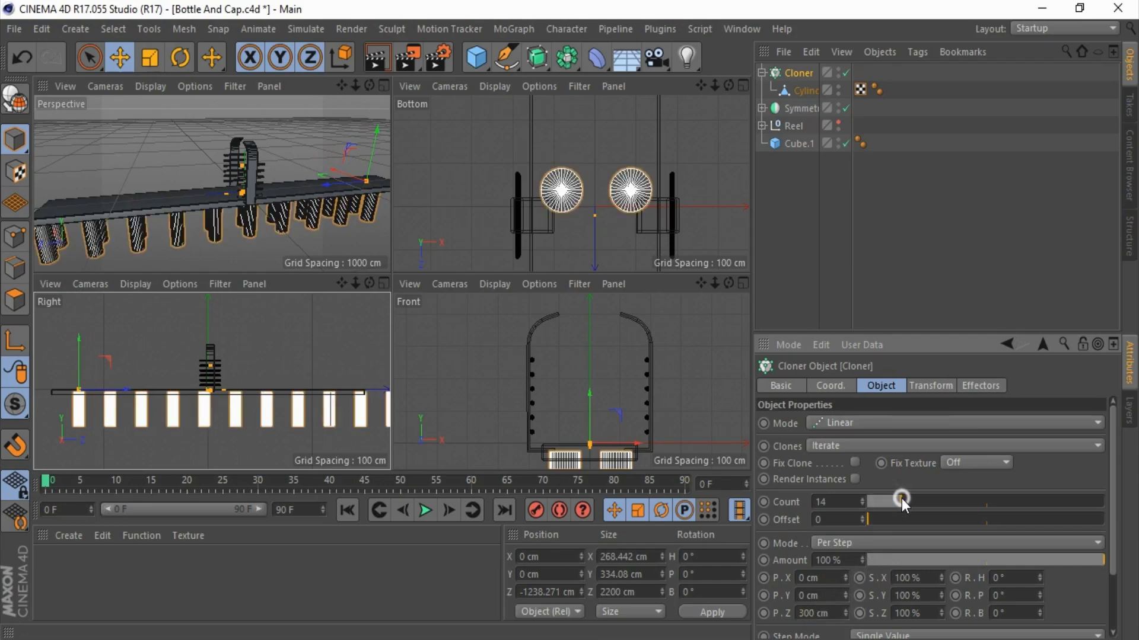
pyautogui.doubleClick(855, 499)
pyautogui.write('9')
pyautogui.press('Return')
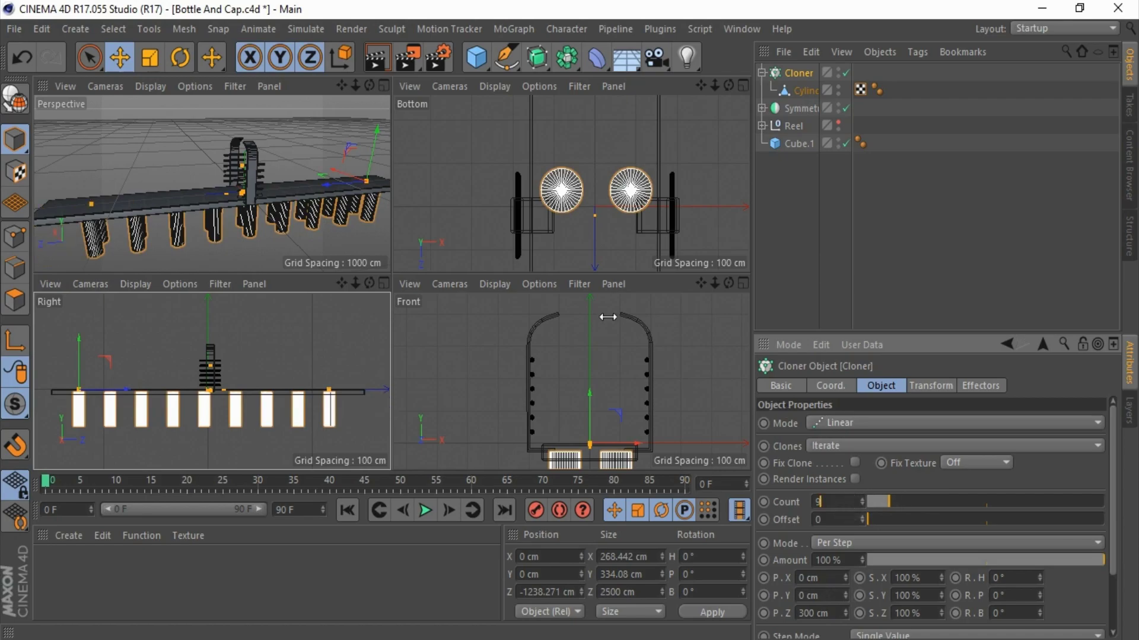
# Step: Set the clone spacing to 400 cm and the count to 7
pyautogui.click(384, 86)
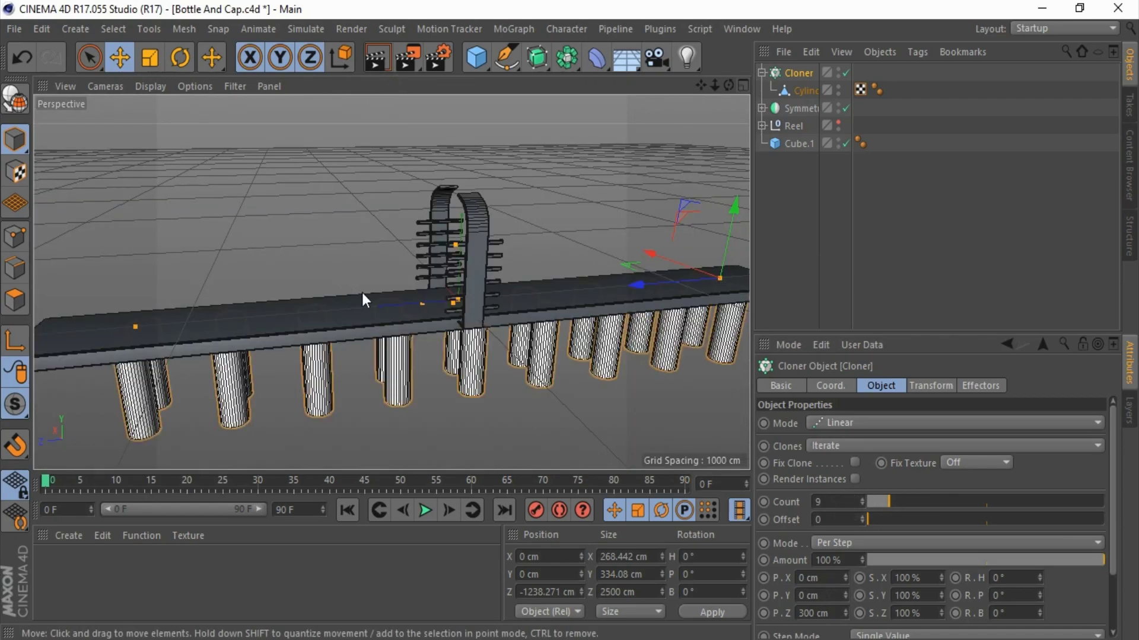
pyautogui.scroll(2, 486, 361)
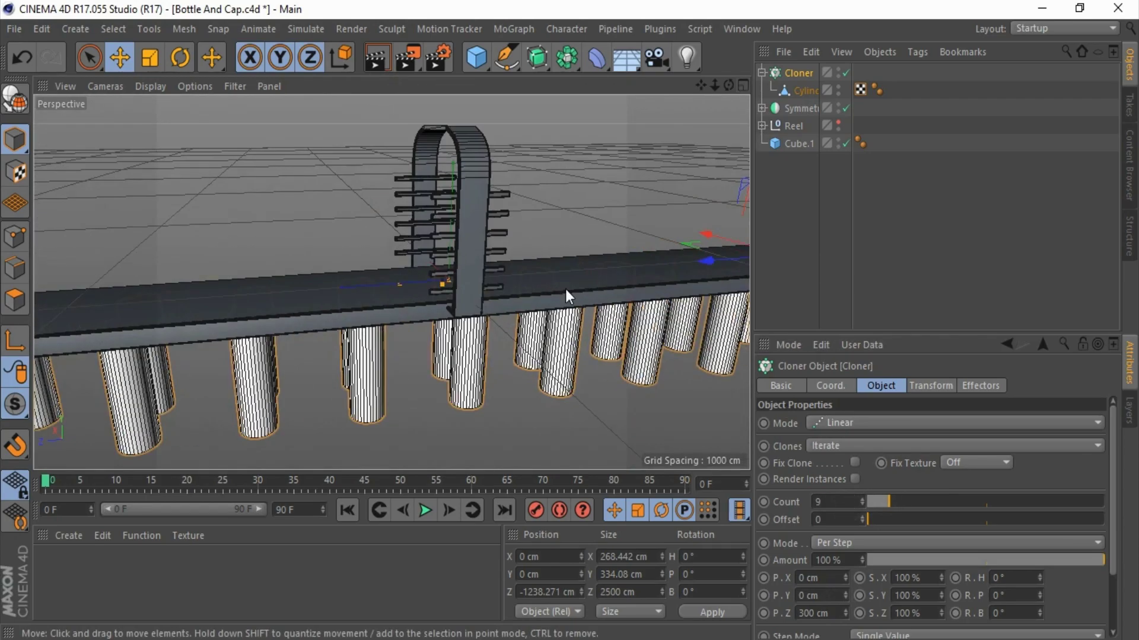
pyautogui.doubleClick(831, 614)
pyautogui.write('400')
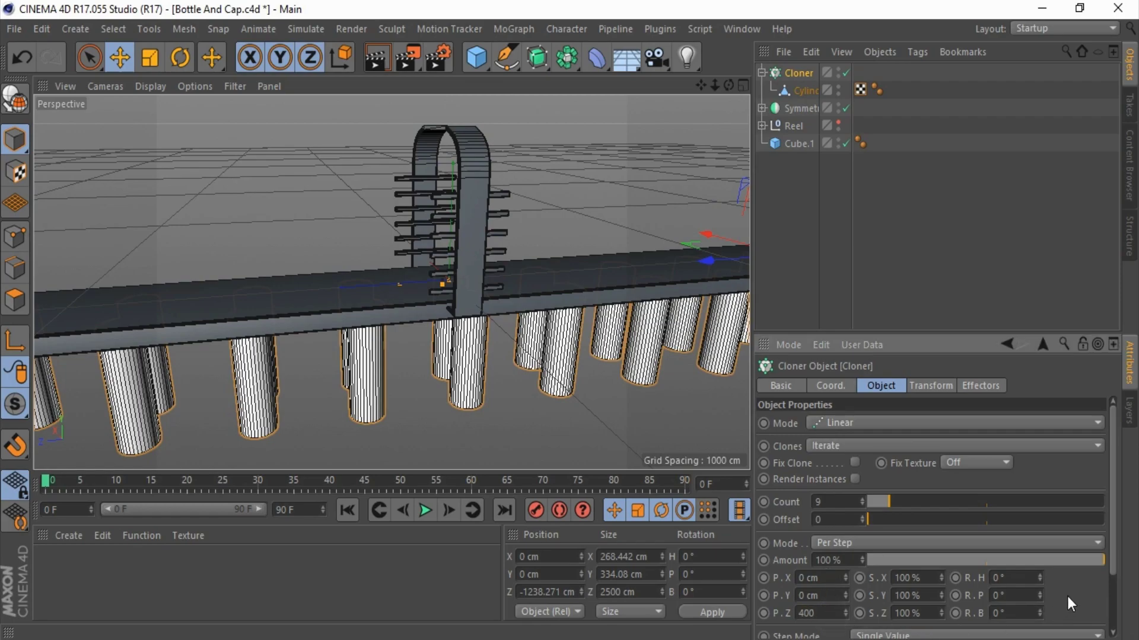
pyautogui.press('Return')
pyautogui.scroll(-2, 464, 280)
pyautogui.scroll(-2, 464, 279)
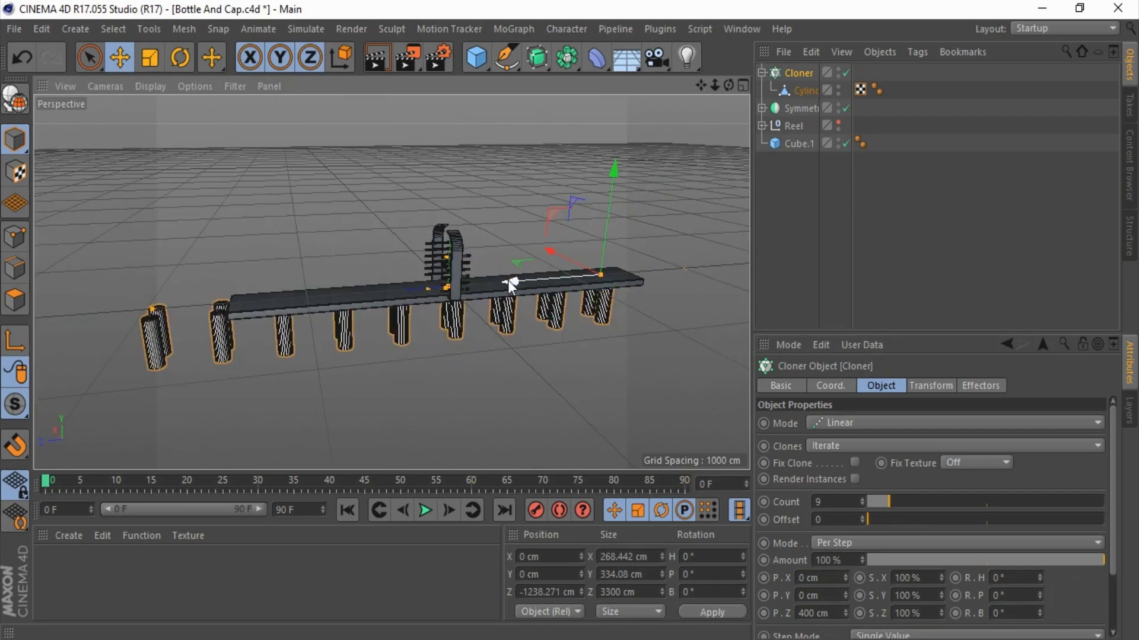
pyautogui.click(836, 502)
pyautogui.press('Down')
pyautogui.press('Down')
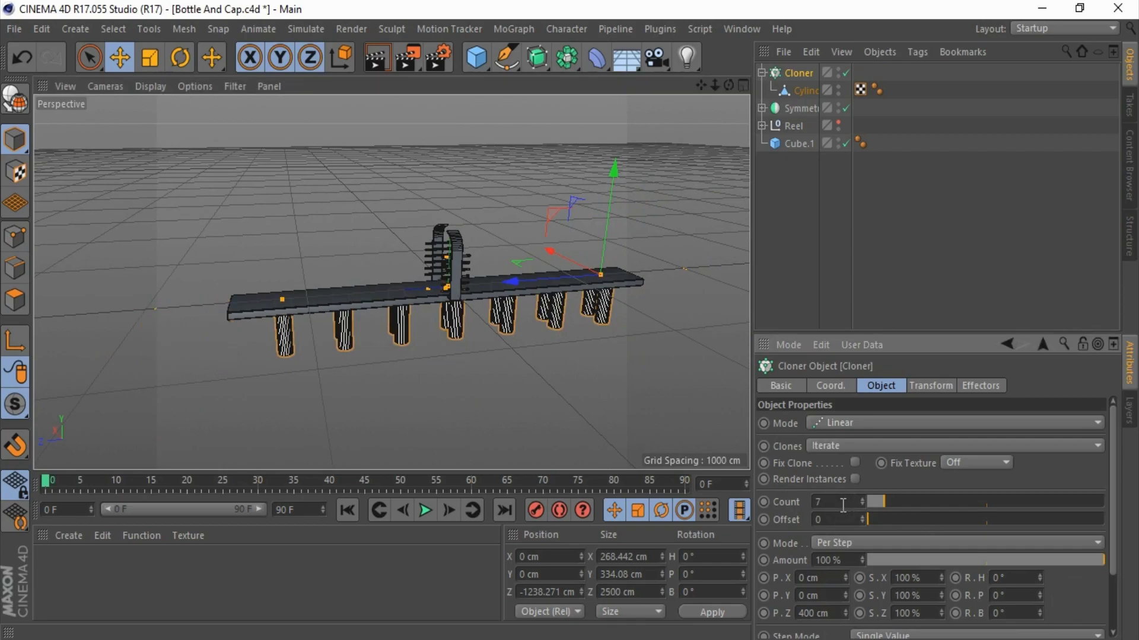
pyautogui.click(567, 379)
# Step: Unhide the Reel and switch the viewport to Parallel projection
pyautogui.click(832, 198)
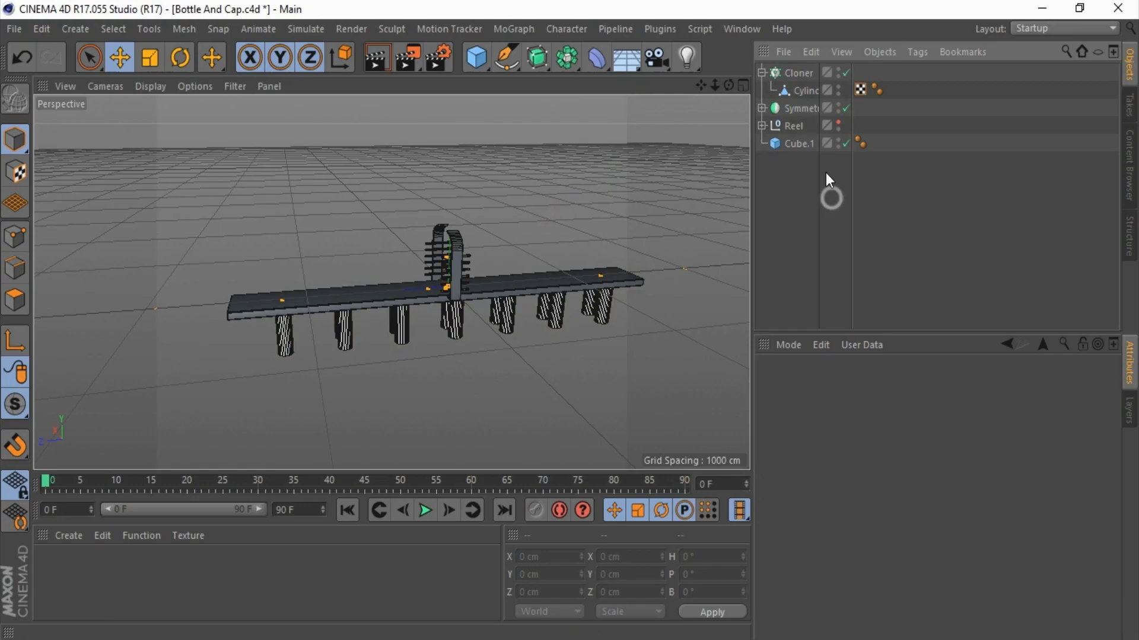
pyautogui.click(837, 122)
pyautogui.click(761, 72)
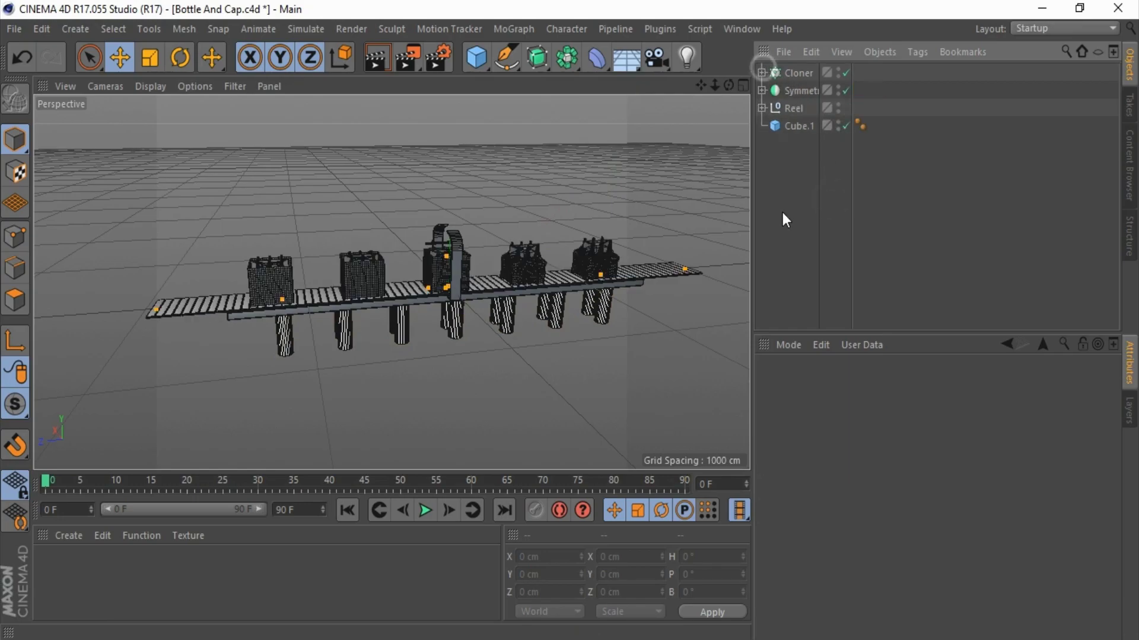
pyautogui.click(783, 214)
pyautogui.click(121, 84)
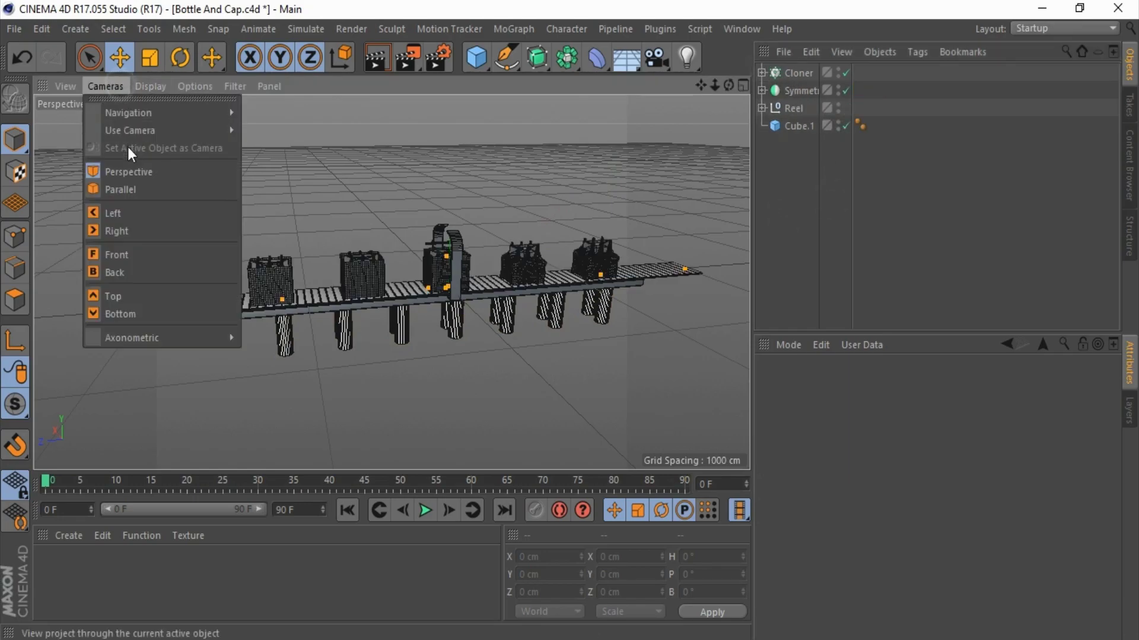
pyautogui.click(126, 187)
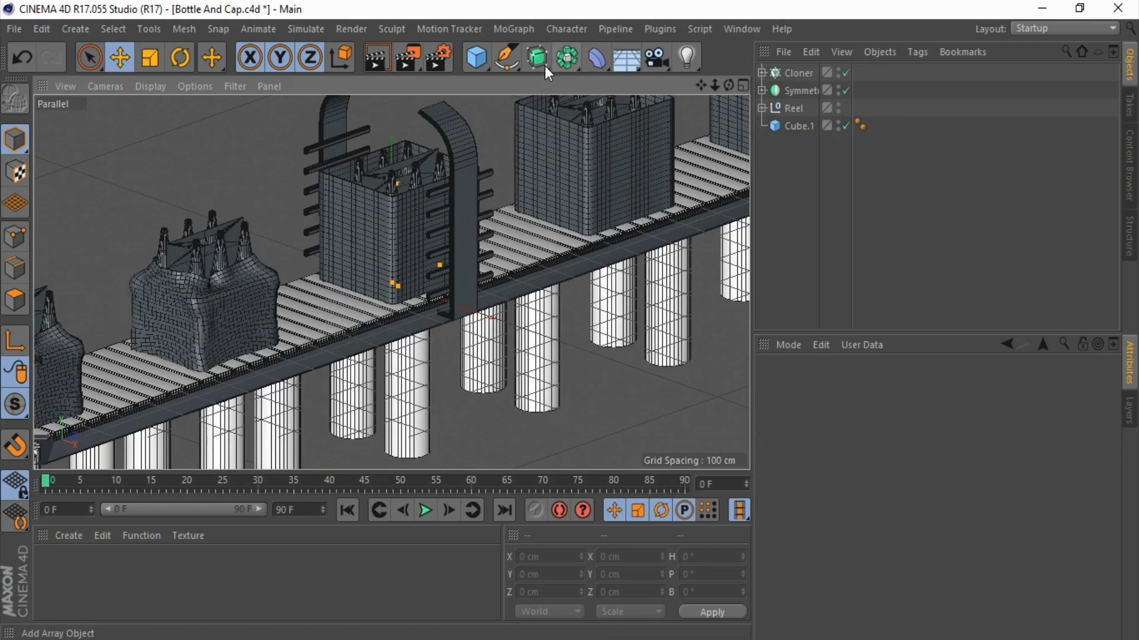
# Step: Set the render output size to 800 × 800 pixels
pyautogui.click(442, 57)
pyautogui.click(391, 106)
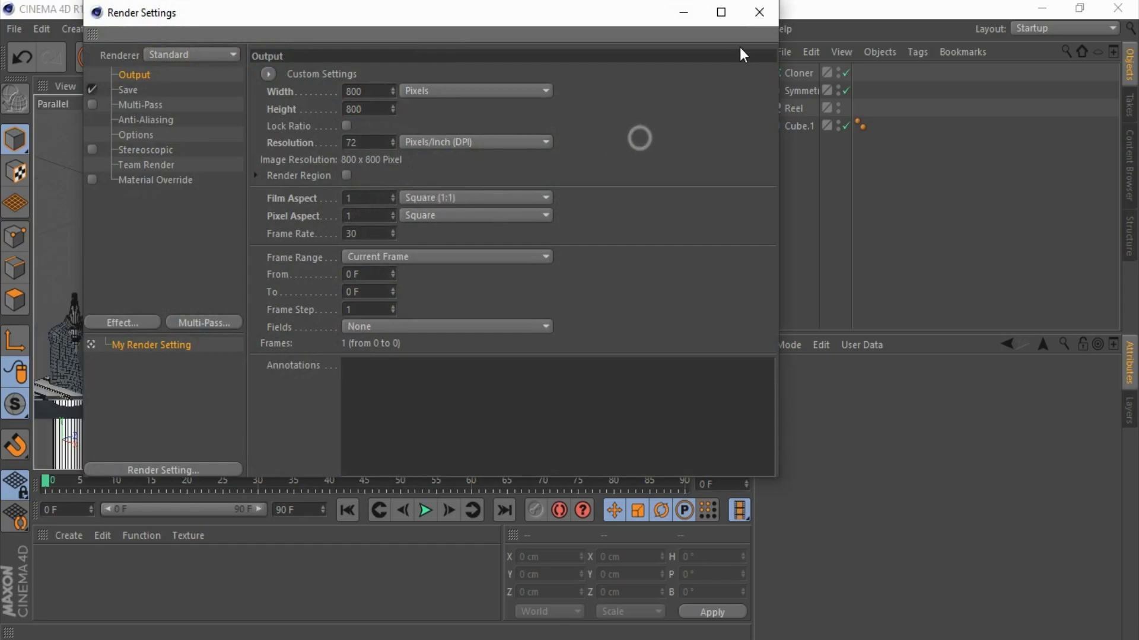
pyautogui.click(759, 13)
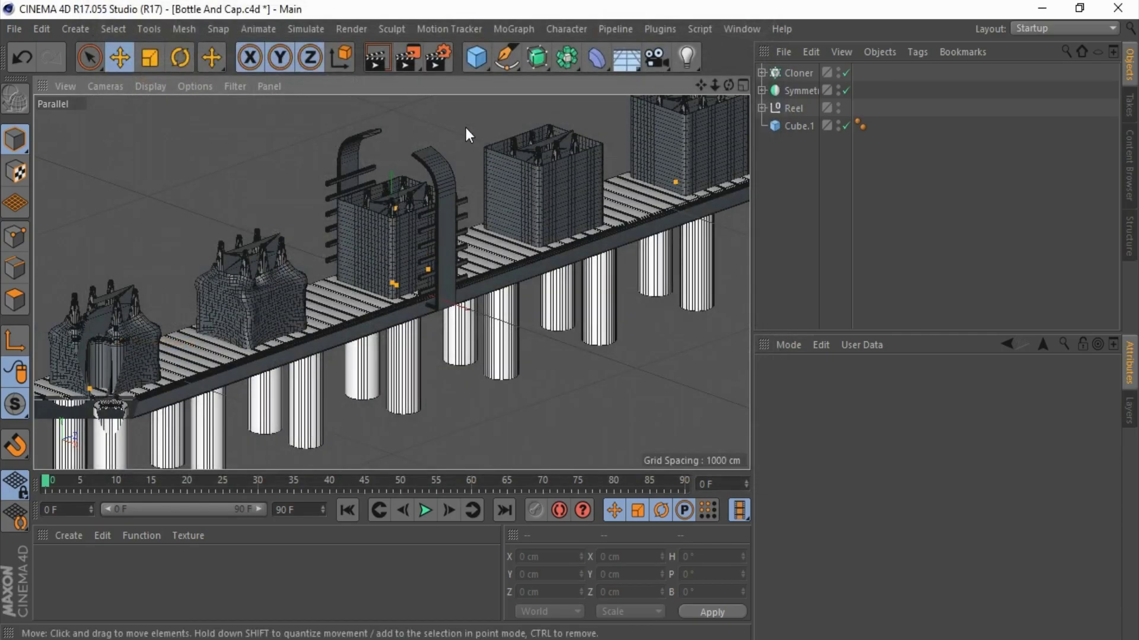
# Step: Add a camera and frame the conveyor from above through it
pyautogui.click(657, 58)
pyautogui.click(844, 72)
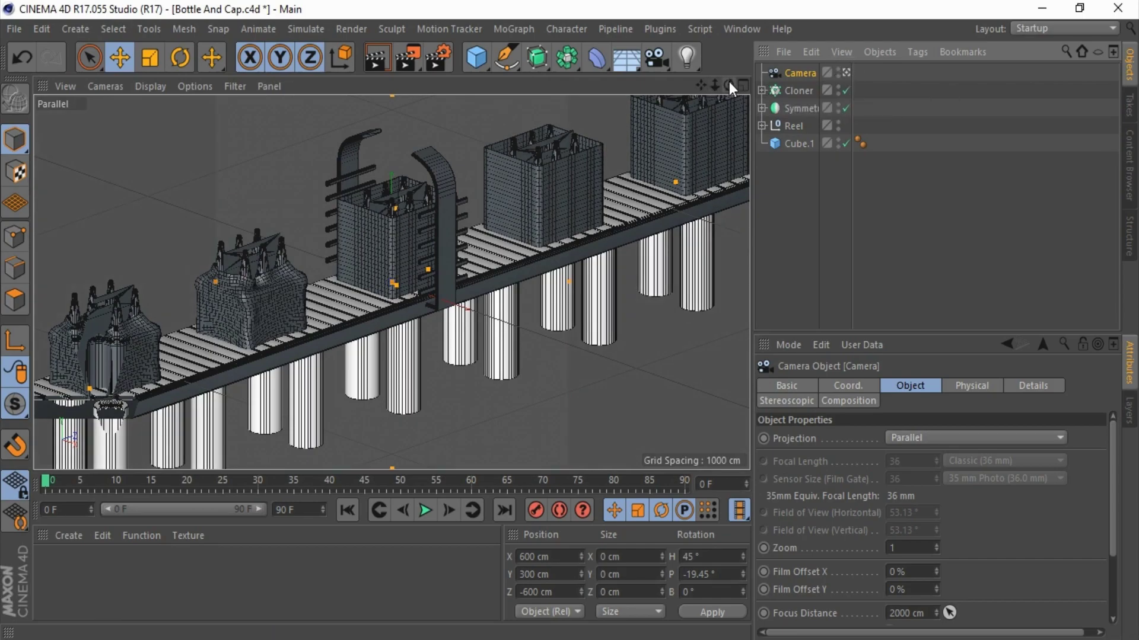
pyautogui.moveTo(728, 85)
pyautogui.mouseDown()
pyautogui.moveTo(745, 105)
pyautogui.moveTo(700, 103)
pyautogui.mouseUp()
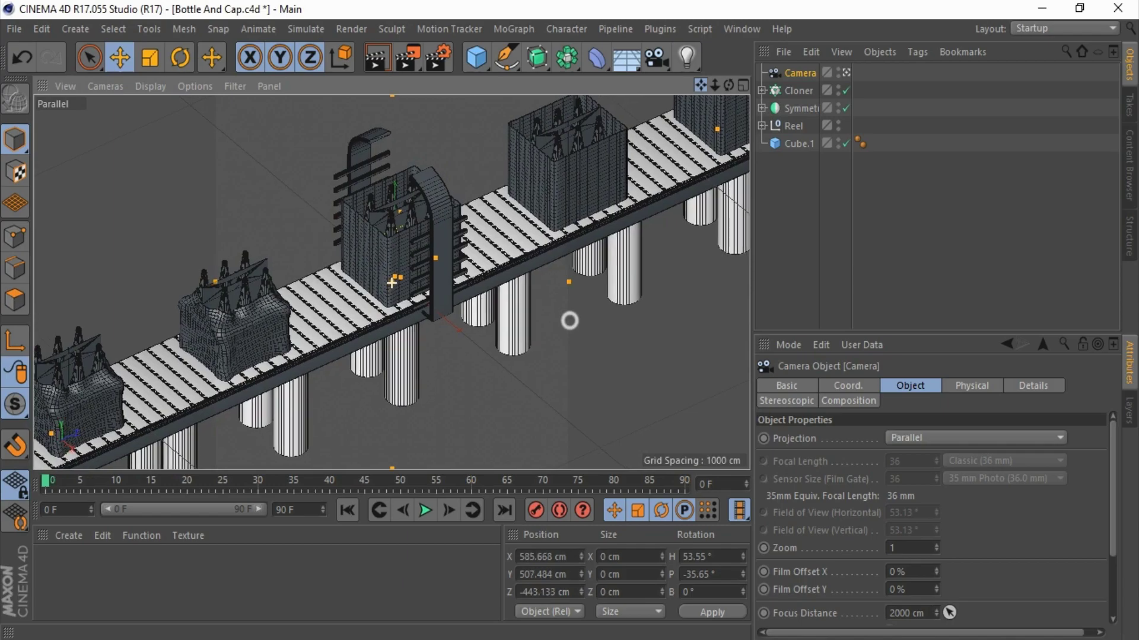
pyautogui.moveTo(569, 321); pyautogui.dragTo(569, 321)
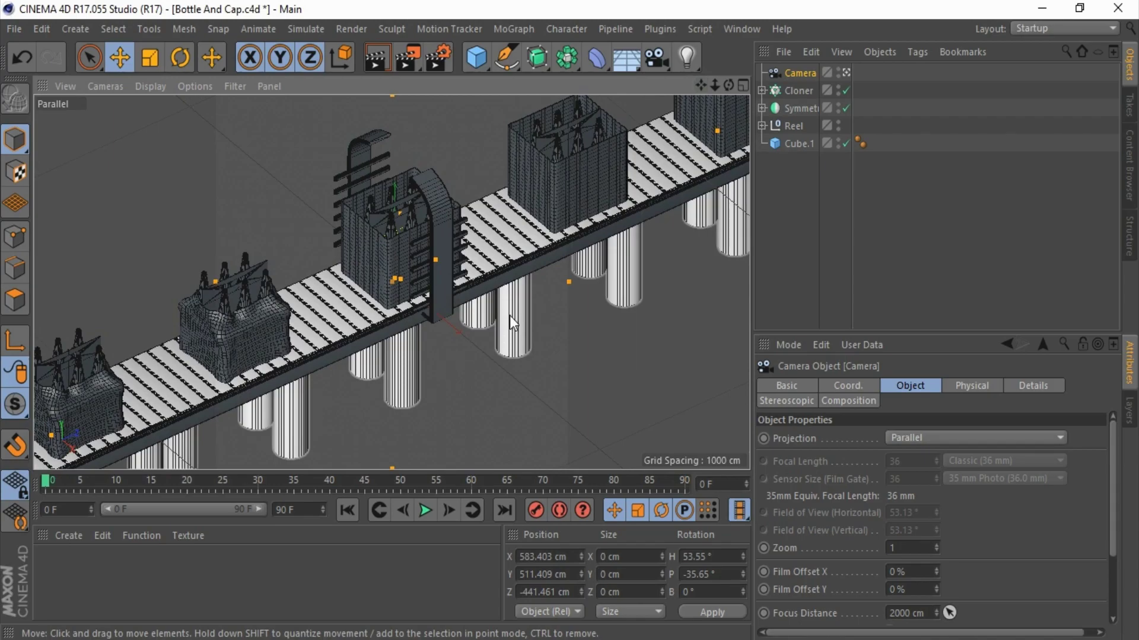
# Step: Select the cloned Cylinder and fine-tune the camera's view of the conveyor
pyautogui.click(762, 90)
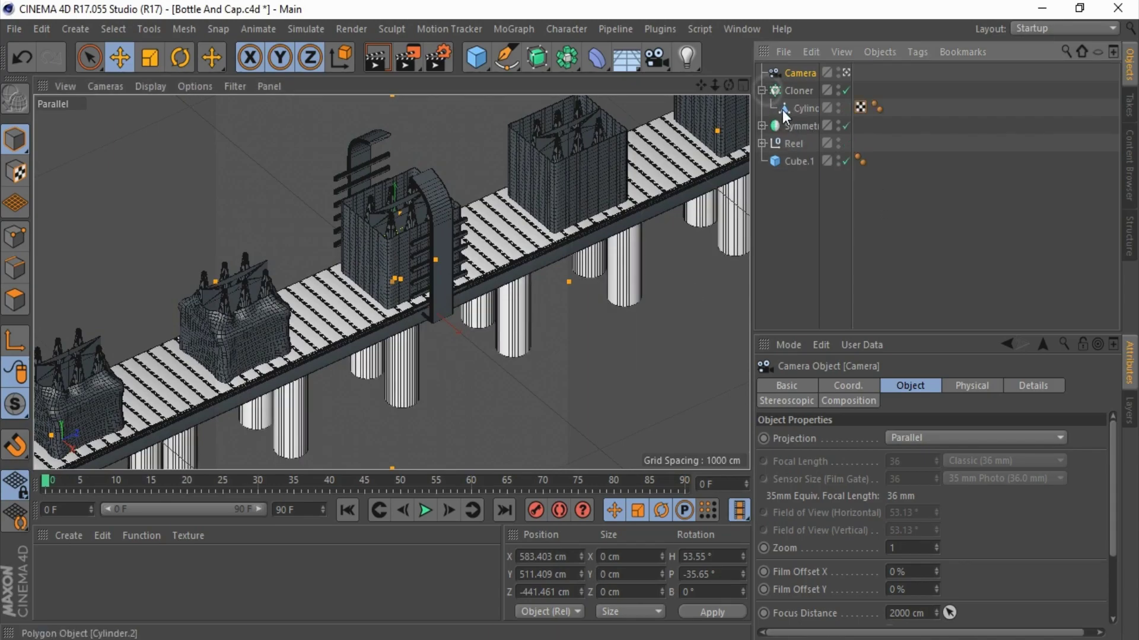
pyautogui.click(782, 109)
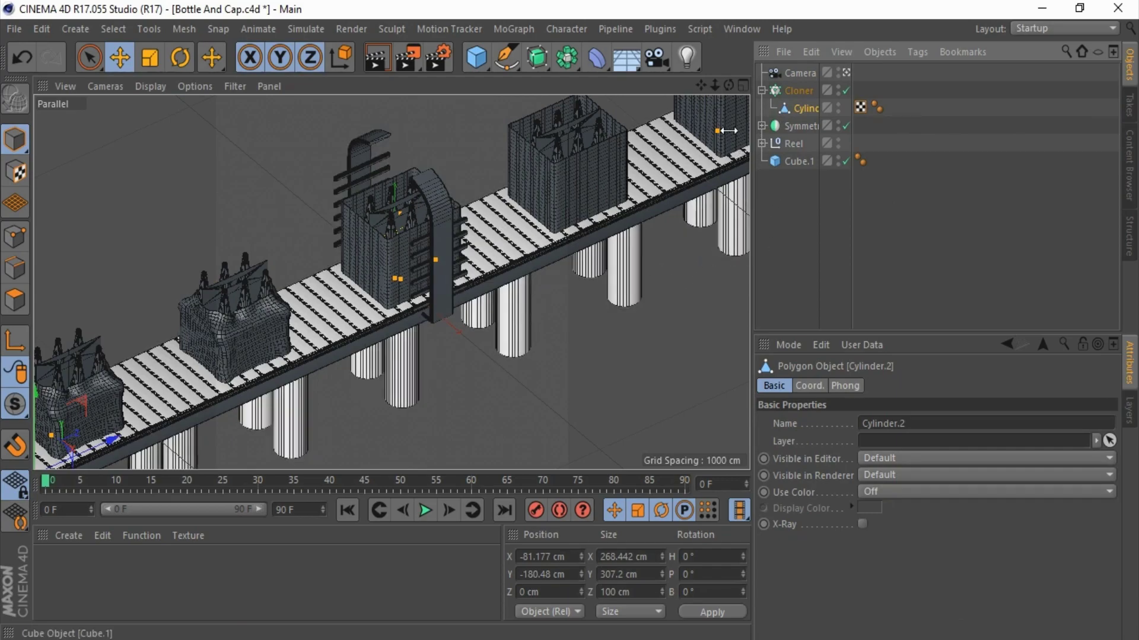
pyautogui.moveTo(701, 85); pyautogui.dragTo(570, 321)
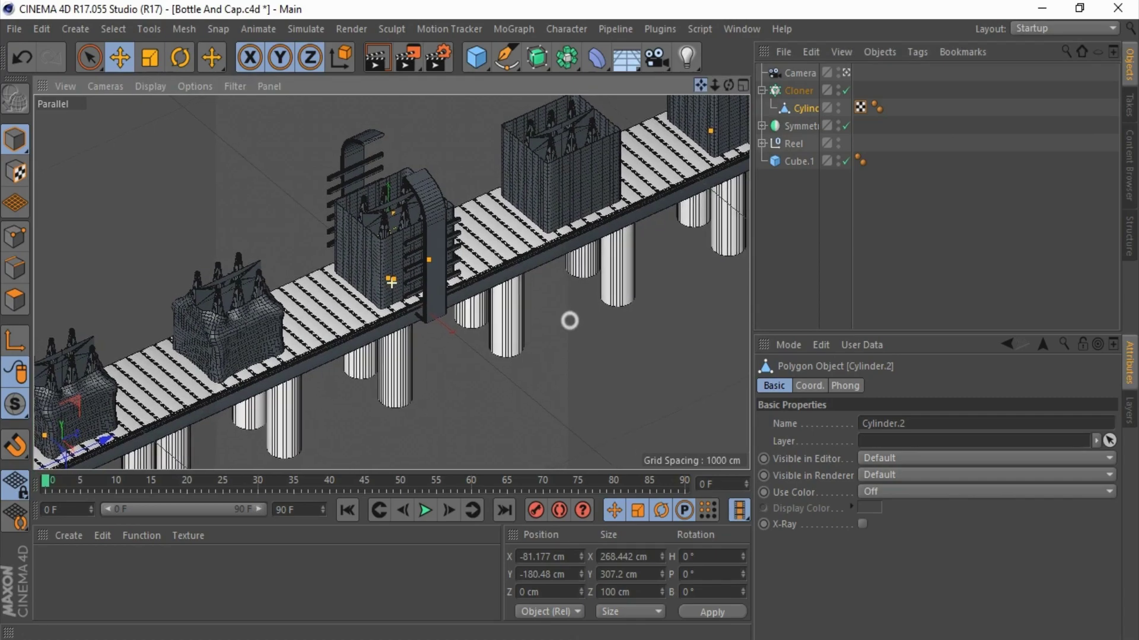
pyautogui.moveTo(729, 85); pyautogui.dragTo(569, 321)
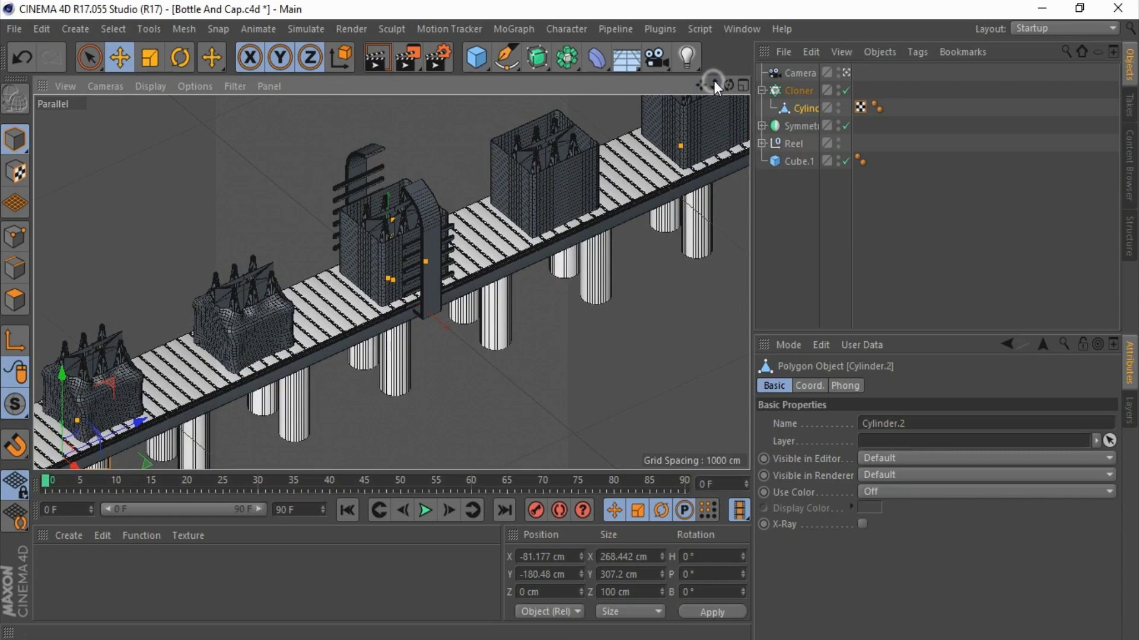
pyautogui.moveTo(697, 87); pyautogui.dragTo(694, 87)
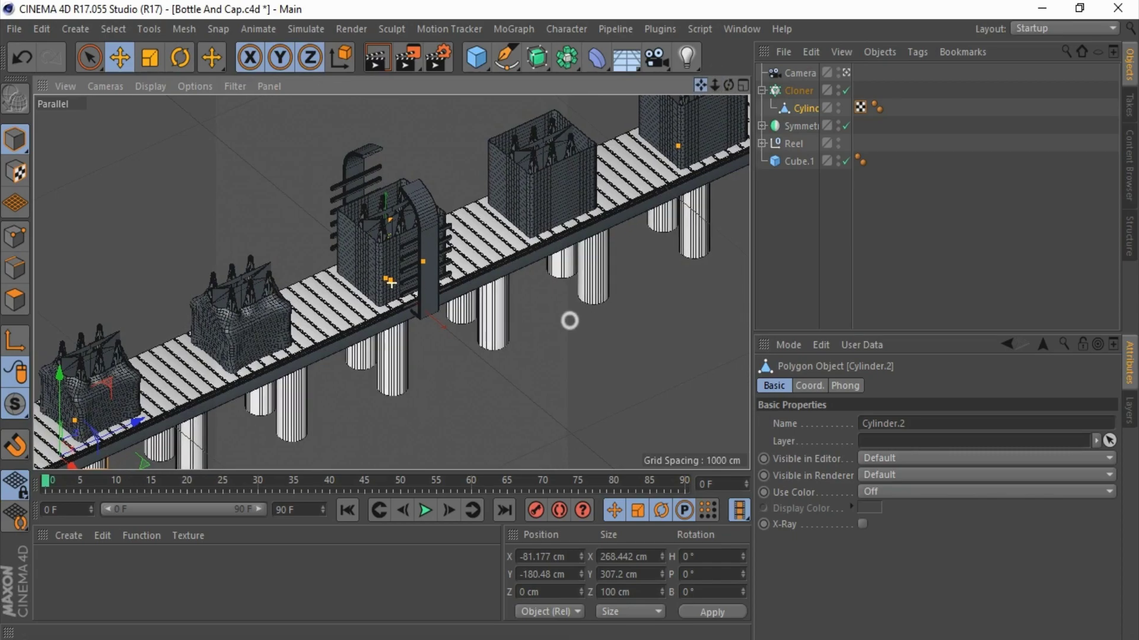
# Step: Add a Protection tag to the Camera, then select the Reel null
pyautogui.rightClick(800, 73)
pyautogui.moveTo(857, 21)
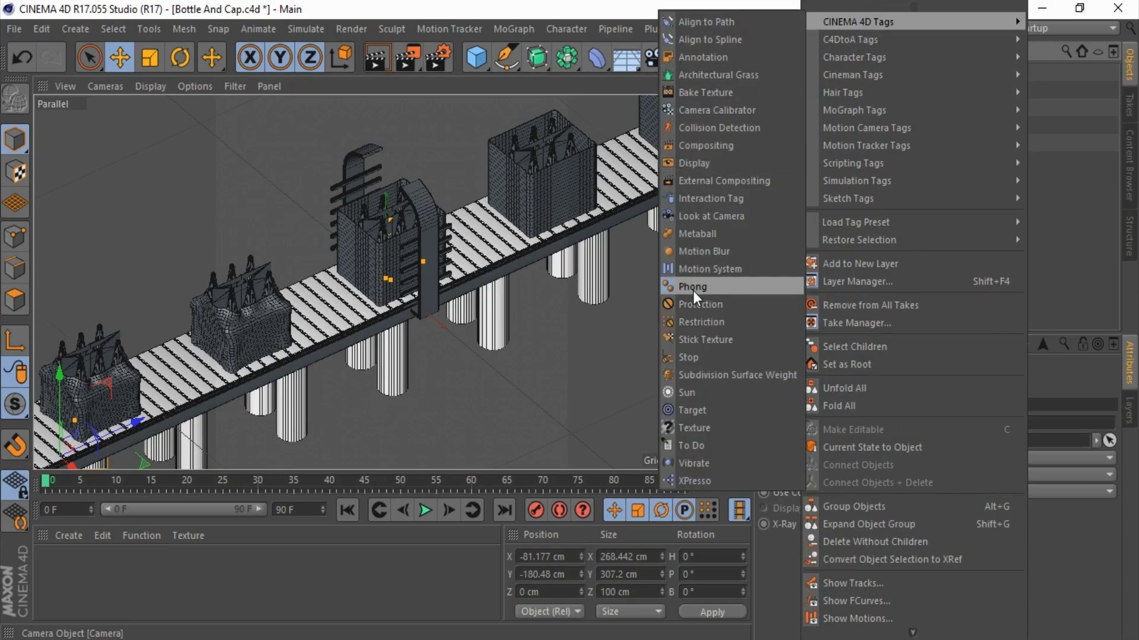
pyautogui.click(693, 305)
pyautogui.click(783, 211)
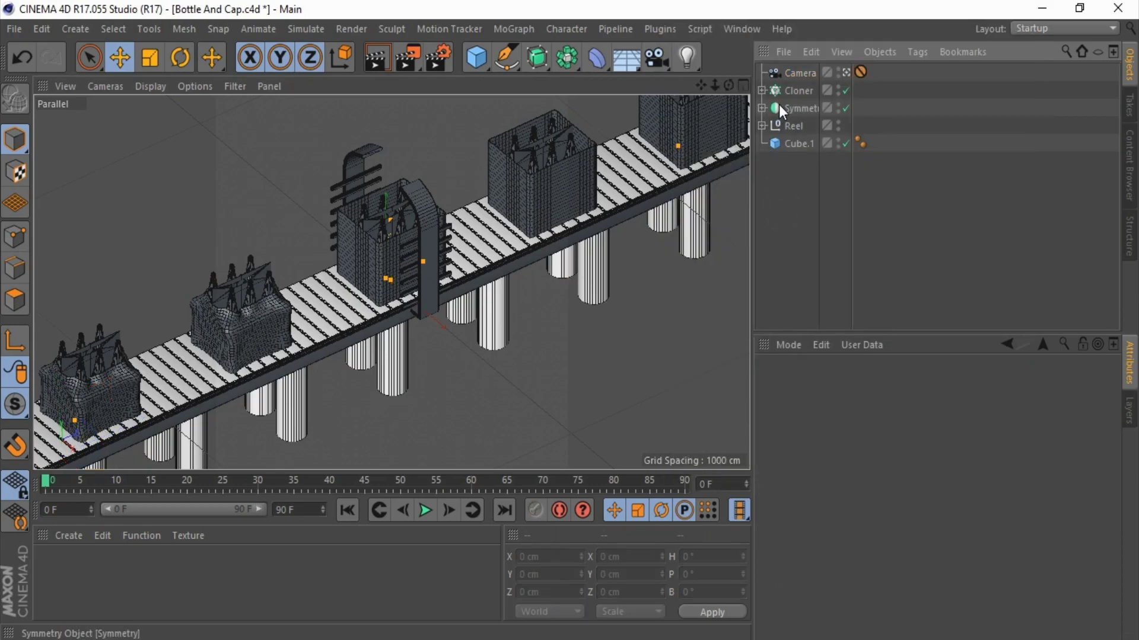
pyautogui.click(789, 127)
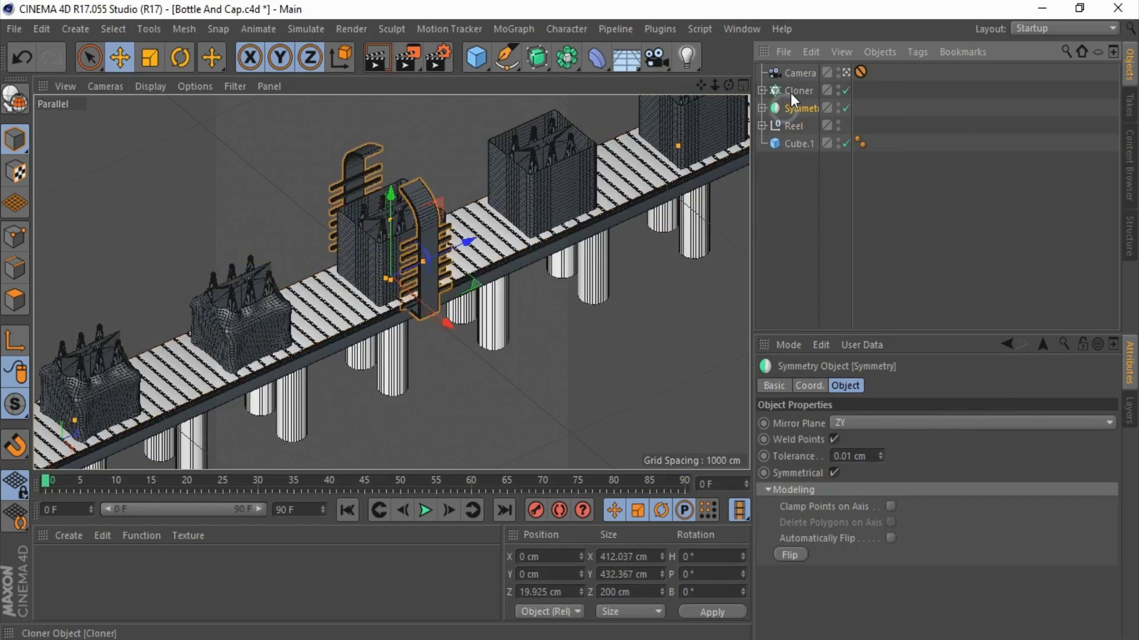
pyautogui.click(791, 92)
pyautogui.click(793, 143)
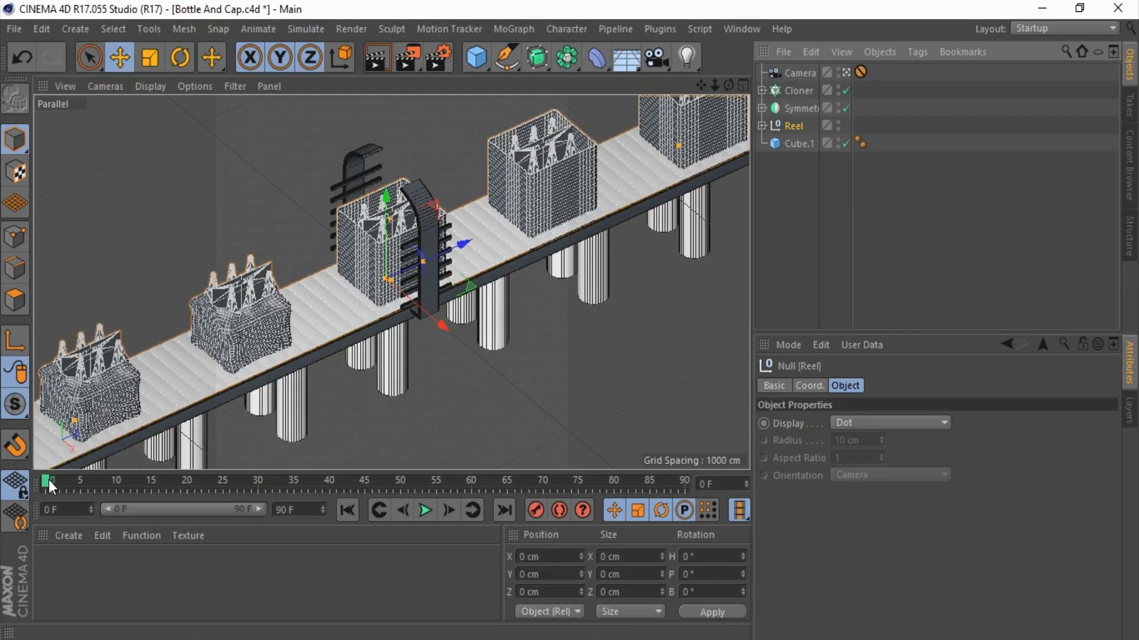
# Step: Keyframe Reel Position Z at 600 cm on frame 0 and 0 cm on frame 30
pyautogui.moveTo(458, 248); pyautogui.dragTo(606, 189)
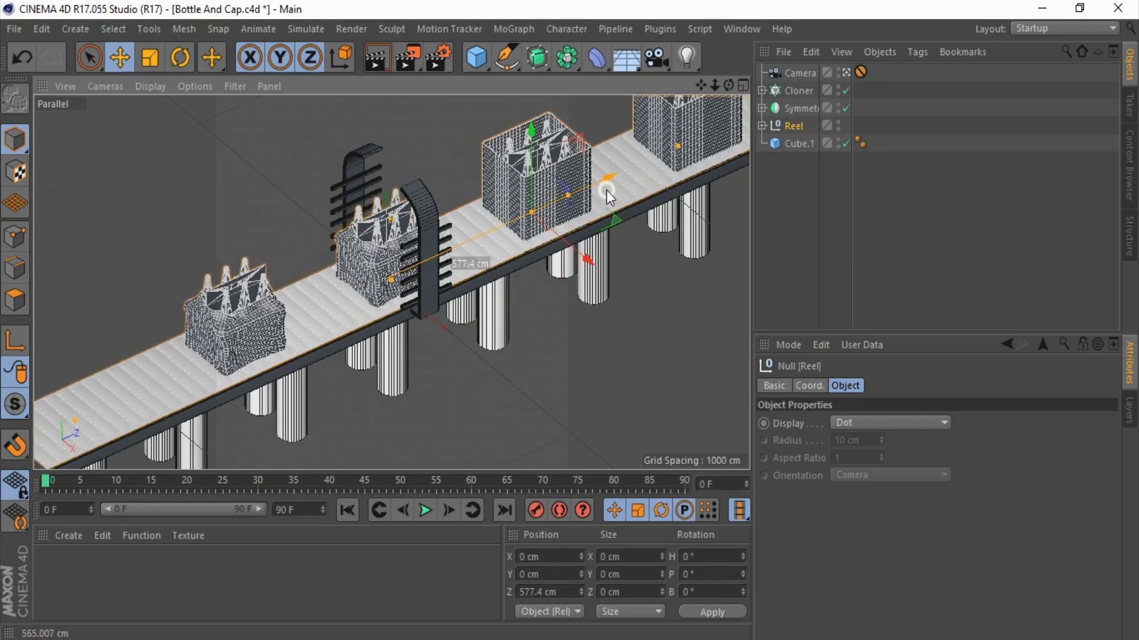
pyautogui.doubleClick(551, 591)
pyautogui.write('600')
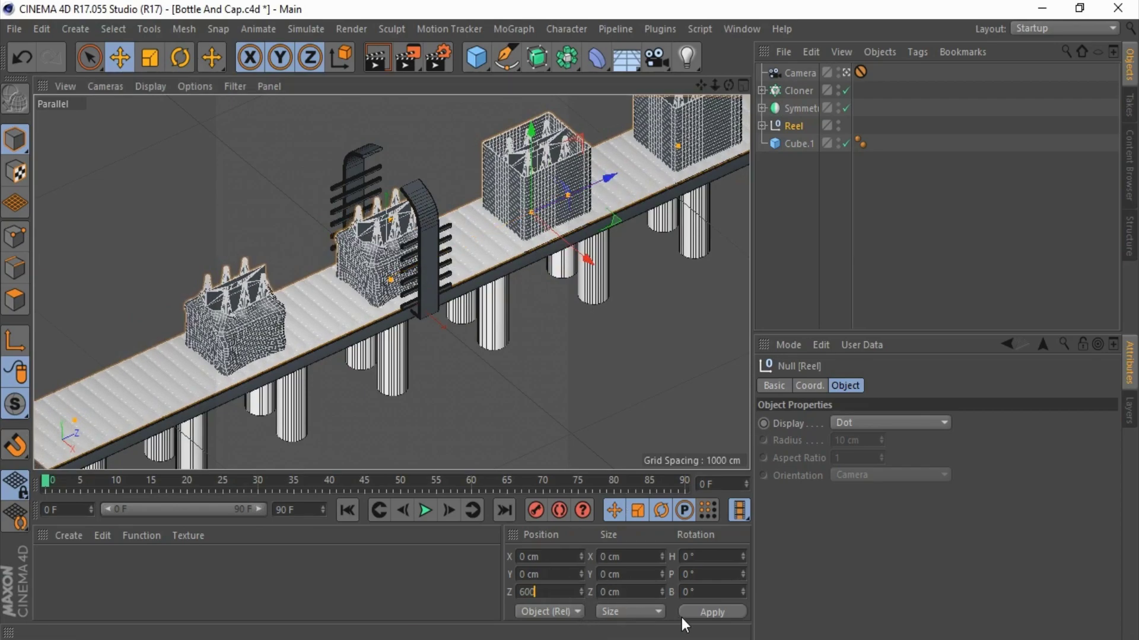
pyautogui.click(696, 614)
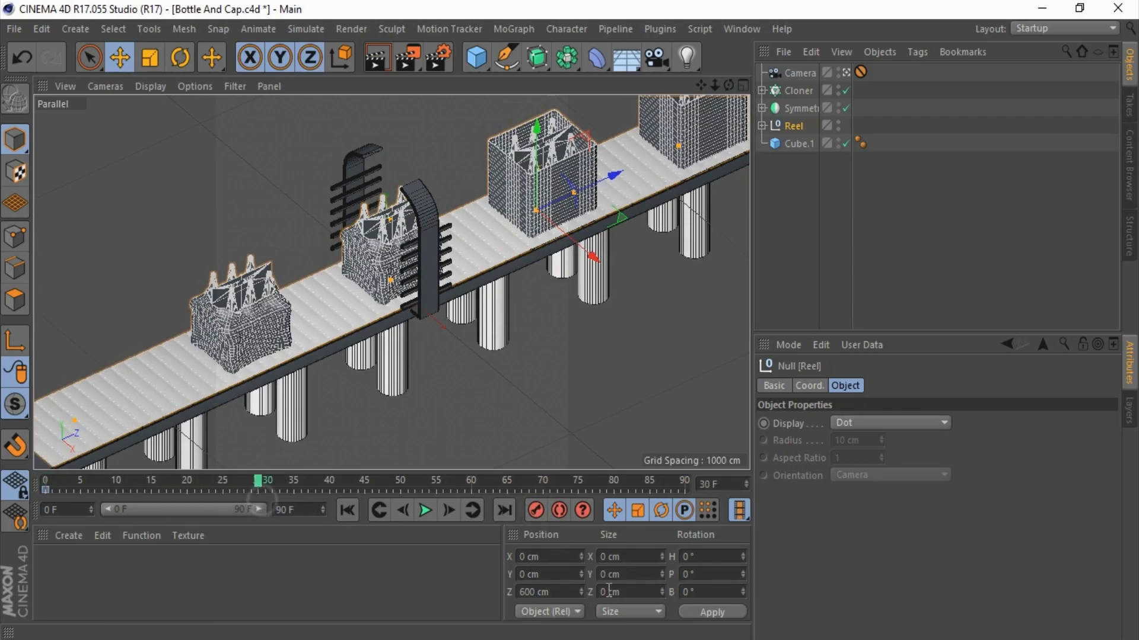
pyautogui.click(554, 592)
pyautogui.write('0')
pyautogui.moveTo(574, 592); pyautogui.dragTo(479, 592)
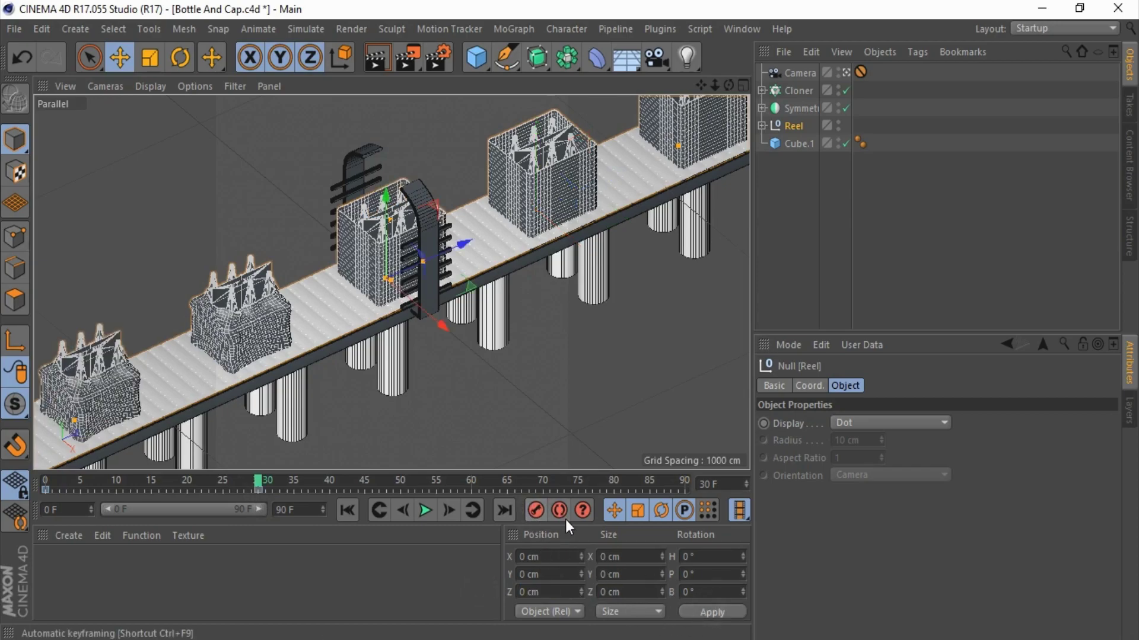
# Step: Add a plane below the conveyor and scale it into a floor about 2929 cm square
pyautogui.click(621, 327)
pyautogui.click(859, 224)
pyautogui.click(484, 61)
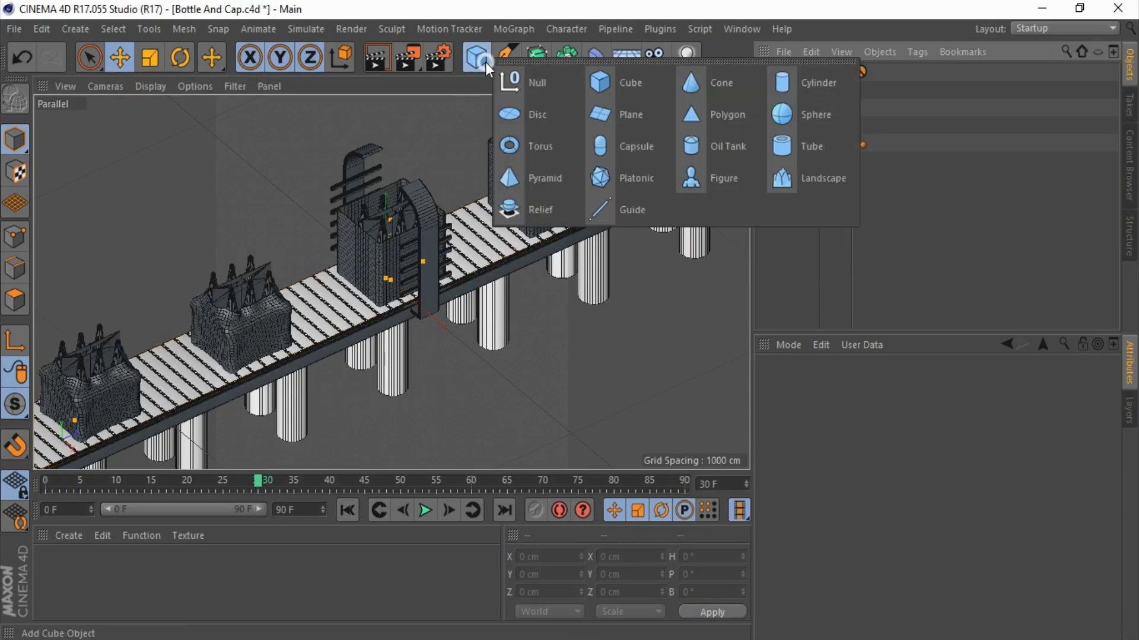
pyautogui.click(601, 111)
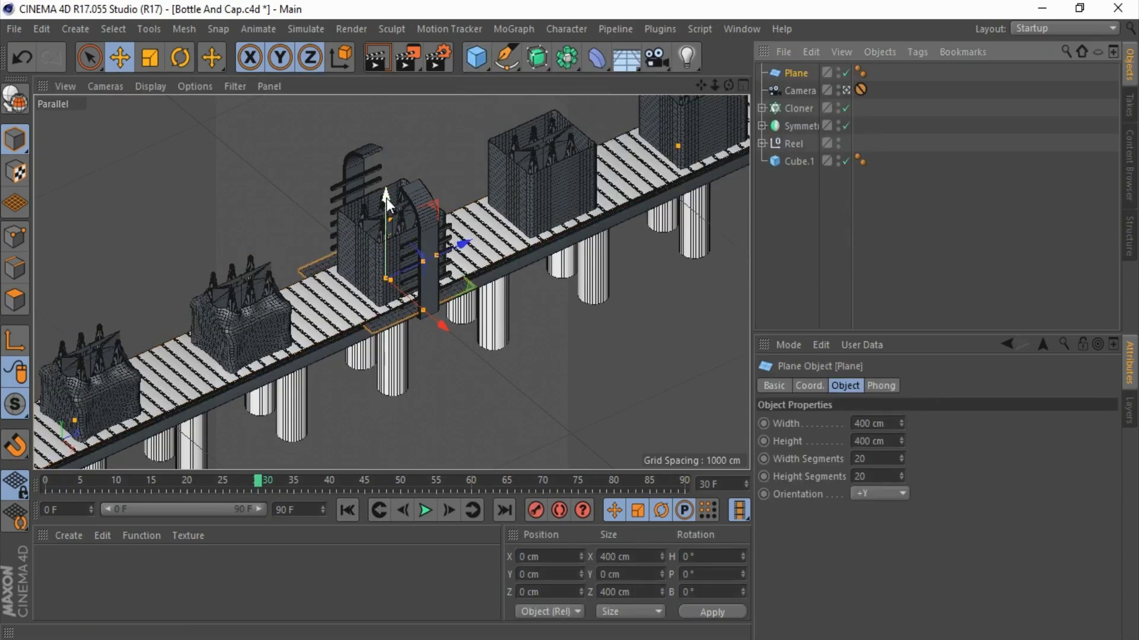
pyautogui.moveTo(386, 198); pyautogui.dragTo(384, 270)
pyautogui.click(150, 58)
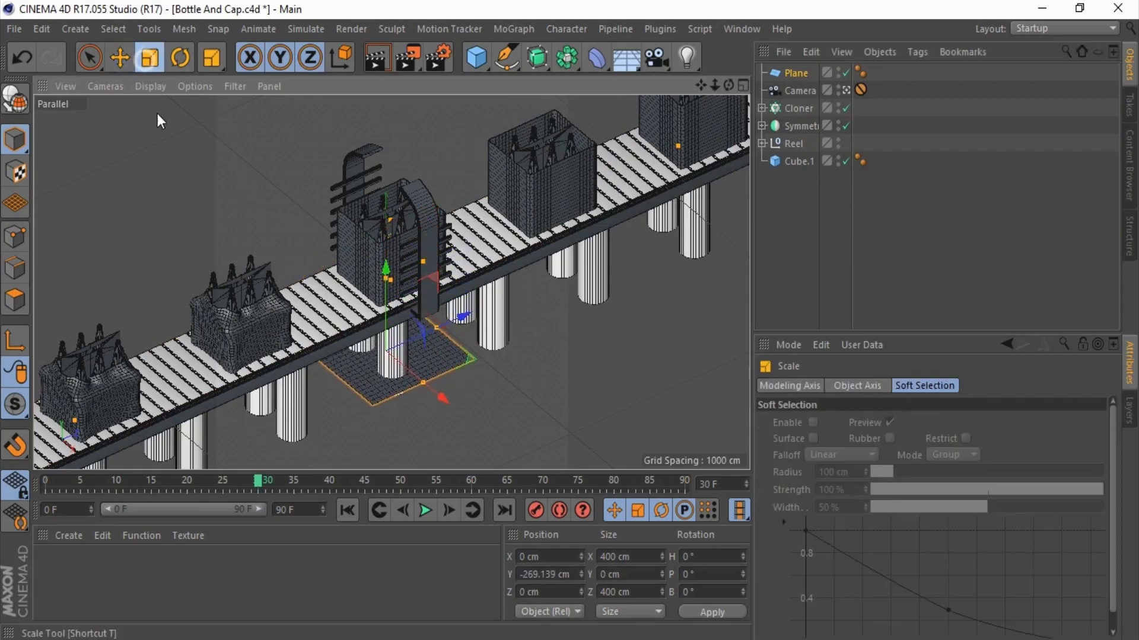
pyautogui.moveTo(450, 320)
pyautogui.mouseDown()
pyautogui.moveTo(734, 306)
pyautogui.moveTo(569, 320)
pyautogui.mouseUp()
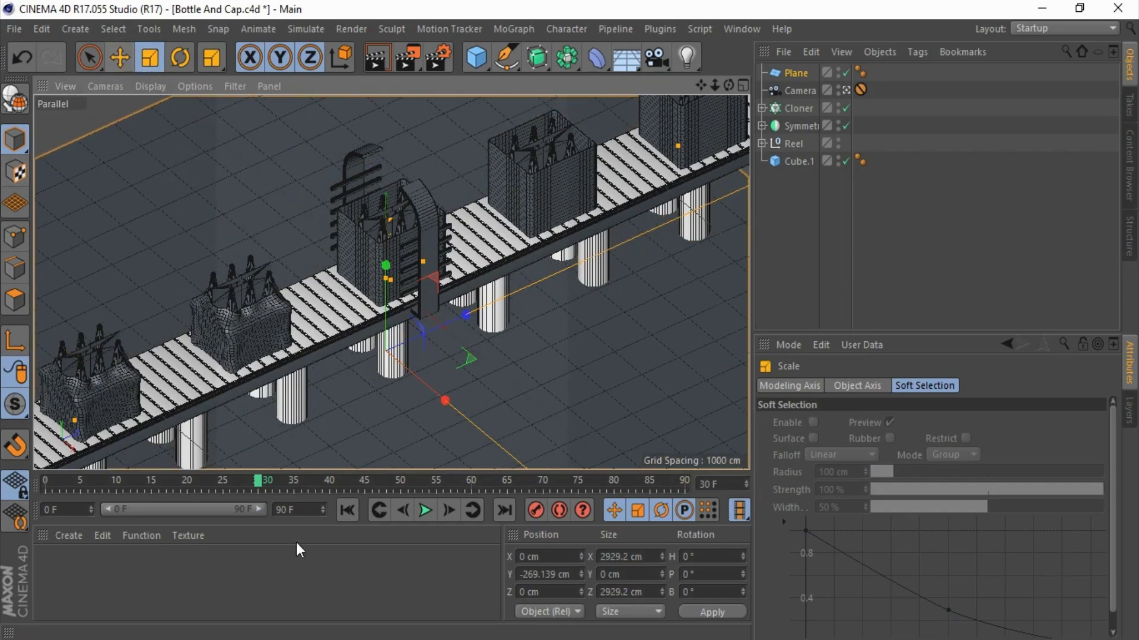
# Step: Play the belt animation from the start to frame 70, then return to an orbited Perspective view
pyautogui.click(348, 511)
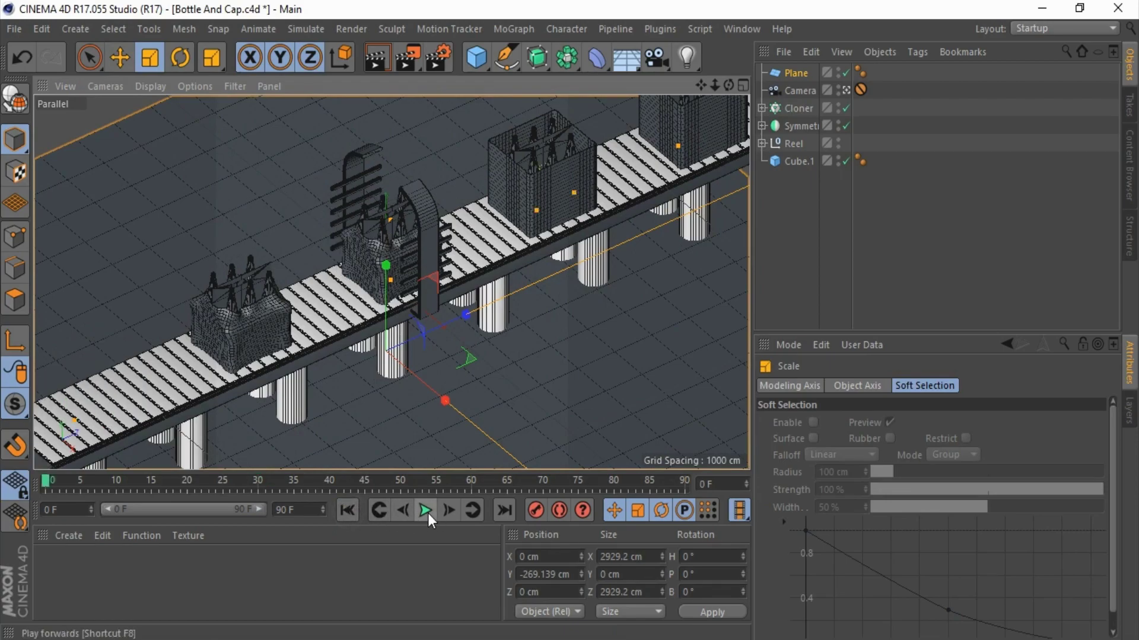
pyautogui.click(426, 511)
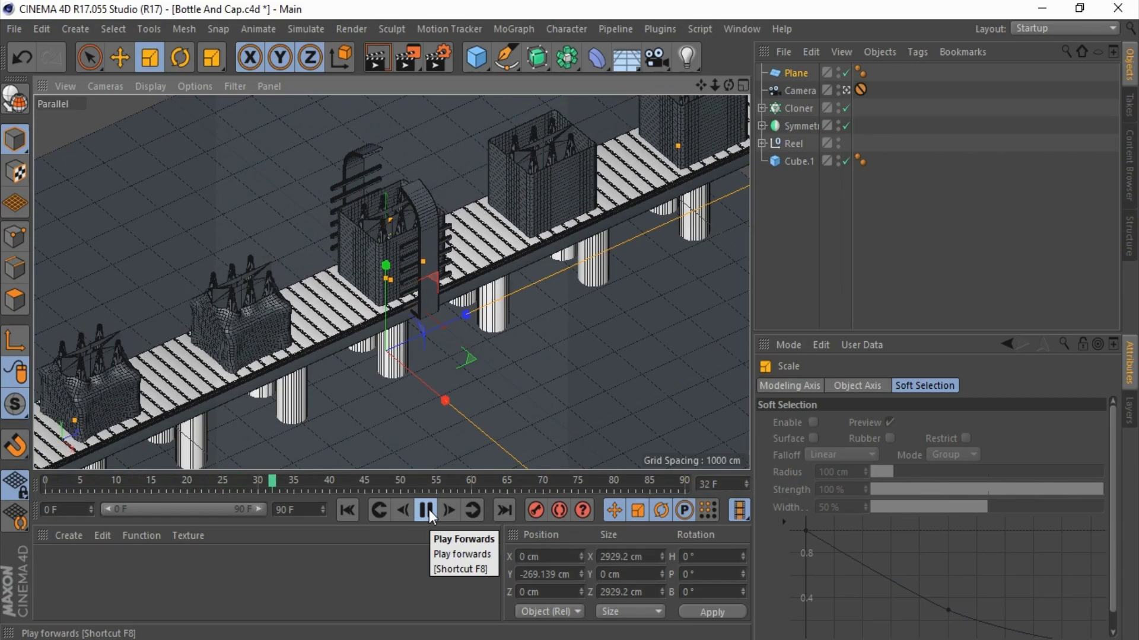
pyautogui.click(427, 509)
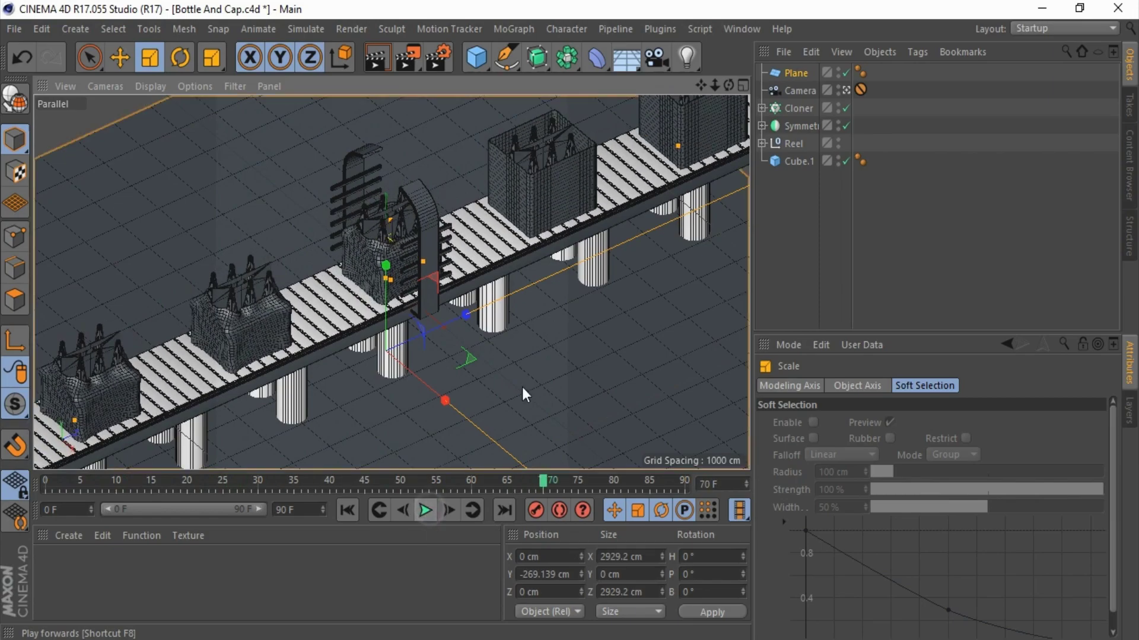
pyautogui.click(844, 91)
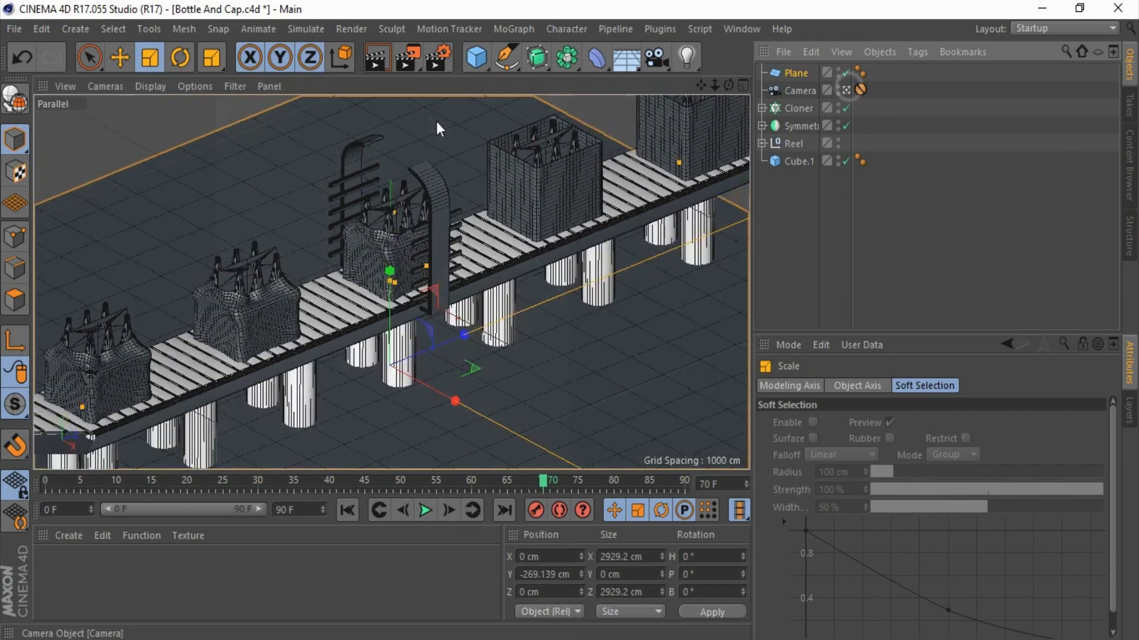
pyautogui.click(119, 87)
pyautogui.click(129, 171)
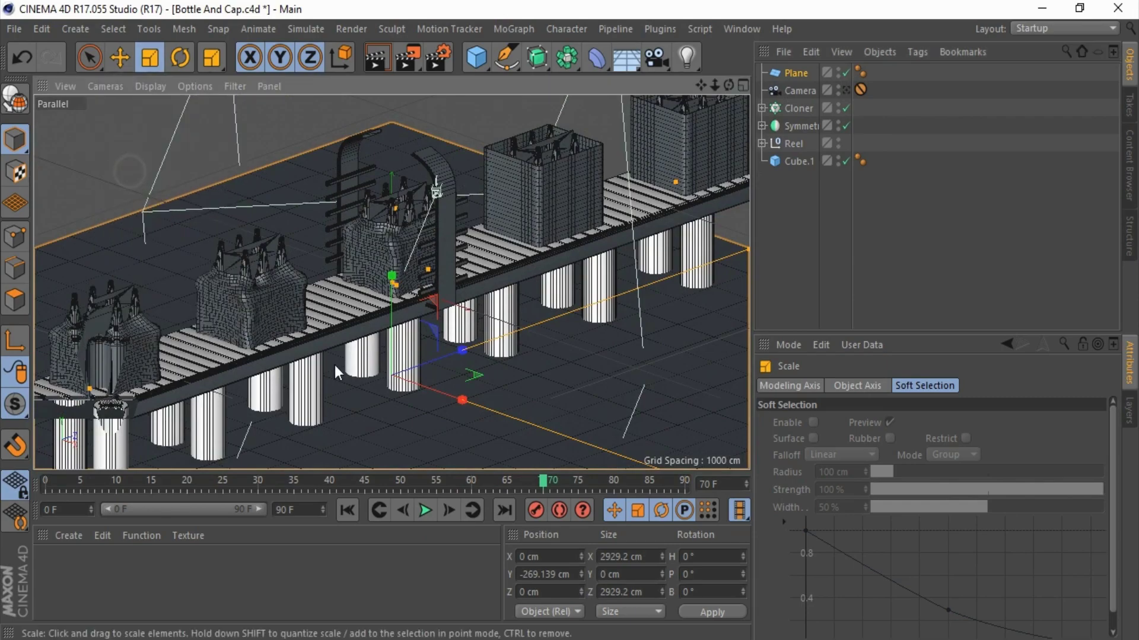
pyautogui.moveTo(335, 365)
pyautogui.keyDown('alt'); pyautogui.mouseDown()
pyautogui.moveTo(357, 289)
pyautogui.moveTo(425, 258)
pyautogui.mouseUp(); pyautogui.keyUp('alt')
# Step: Orbit the view to see the whole scene and hide the camera in the viewport
pyautogui.moveTo(728, 84); pyautogui.dragTo(794, 80)
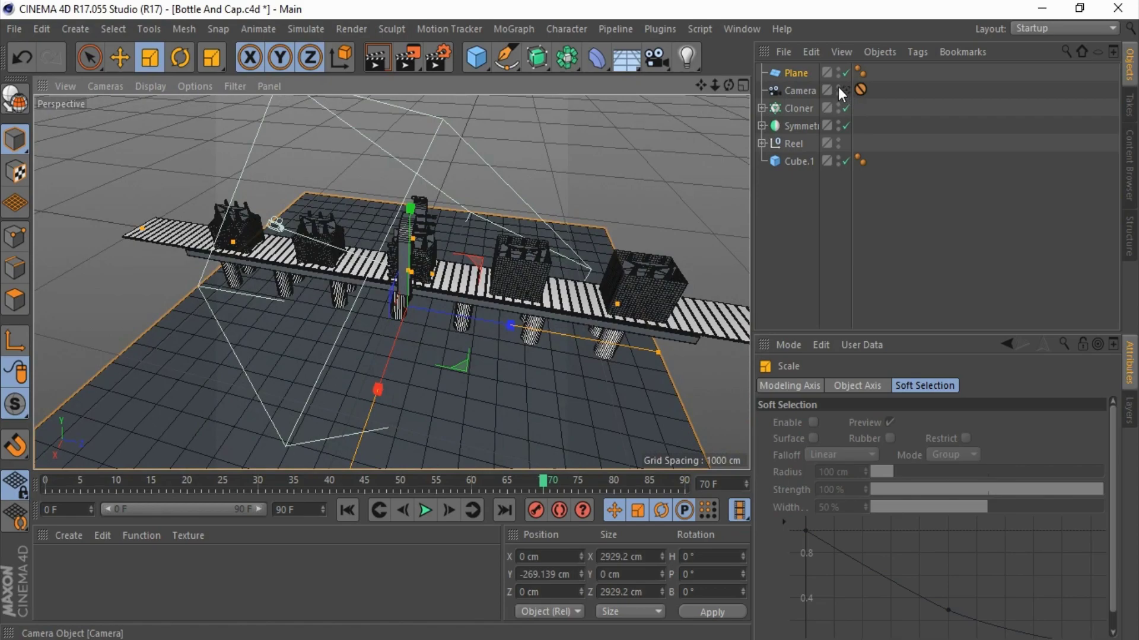
pyautogui.click(838, 87)
pyautogui.click(974, 188)
pyautogui.scroll(-2, 550, 142)
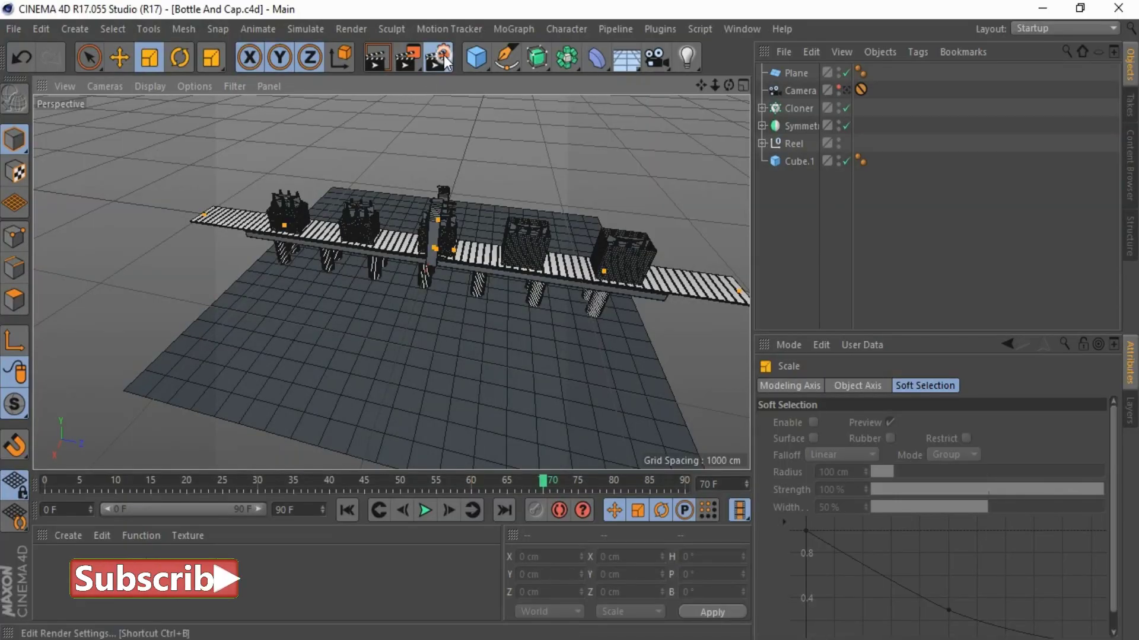
# Step: Set the renderer to Arnold Renderer and the frame range to All Frames (0–90)
pyautogui.click(442, 57)
pyautogui.click(191, 54)
pyautogui.click(183, 162)
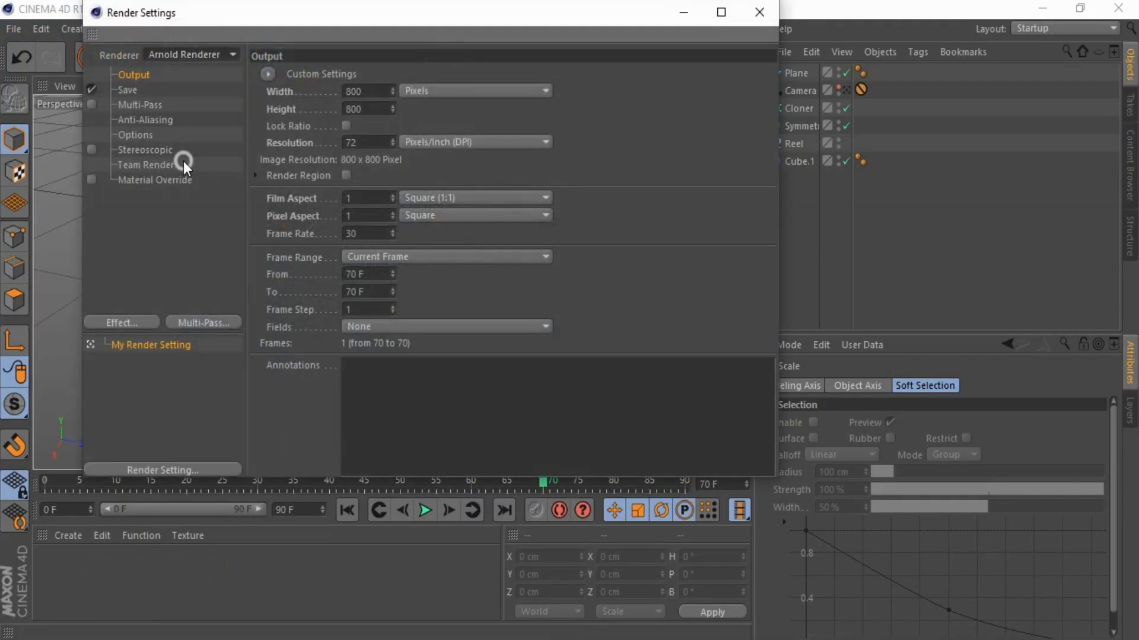
pyautogui.click(443, 256)
pyautogui.click(389, 317)
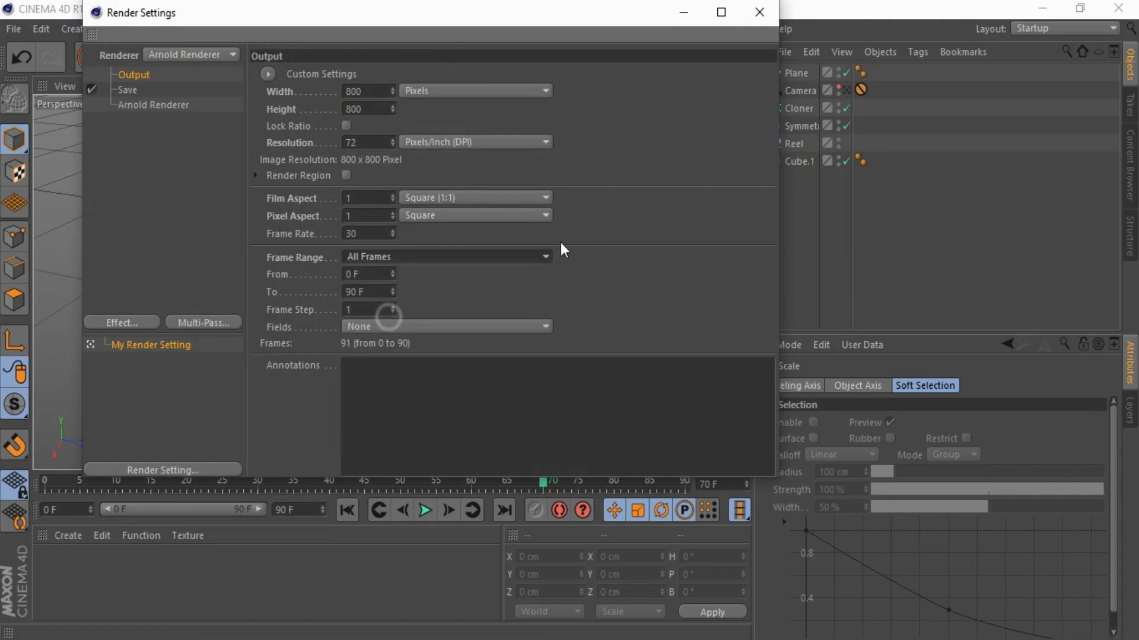
pyautogui.click(757, 10)
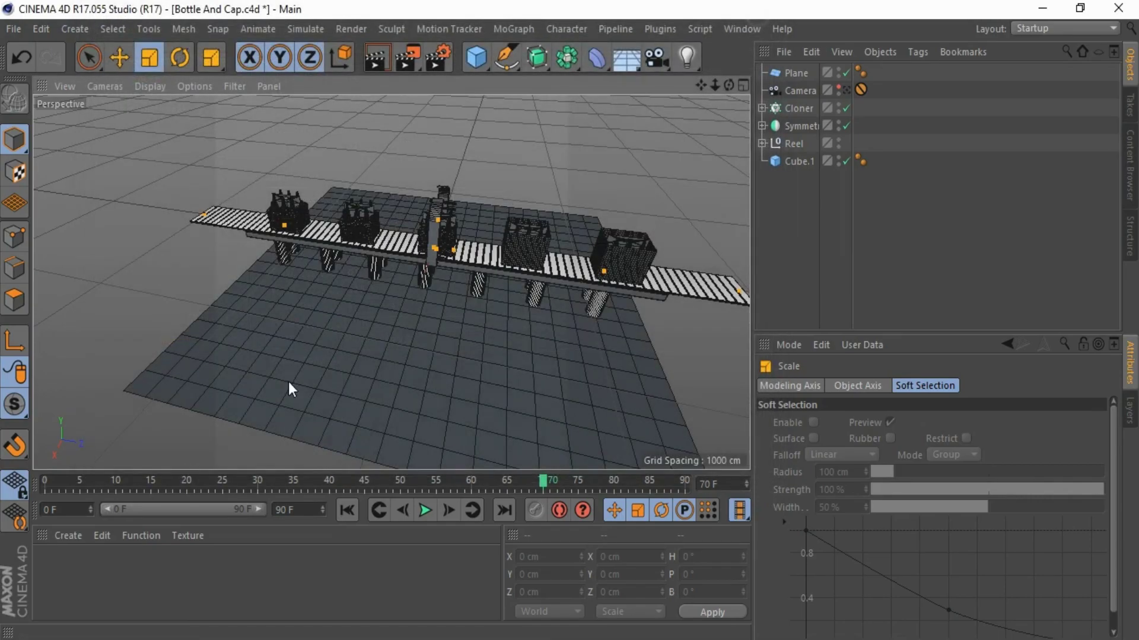
# Step: Create an Arnold standard_surface material and rename it Gold
pyautogui.click(59, 537)
pyautogui.moveTo(147, 408)
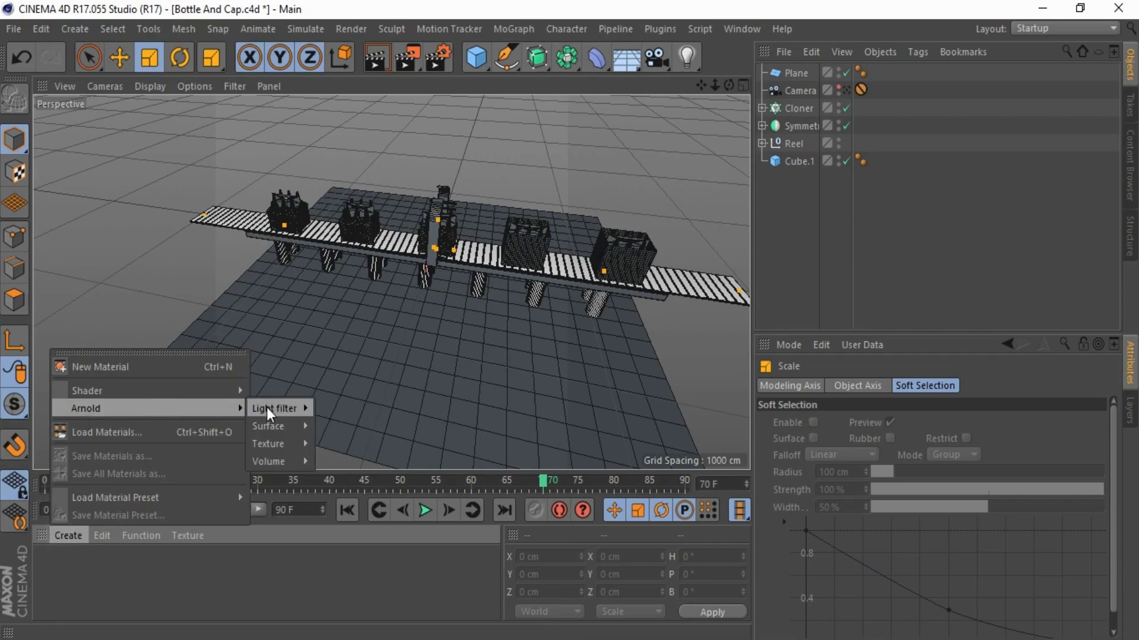
pyautogui.moveTo(275, 426)
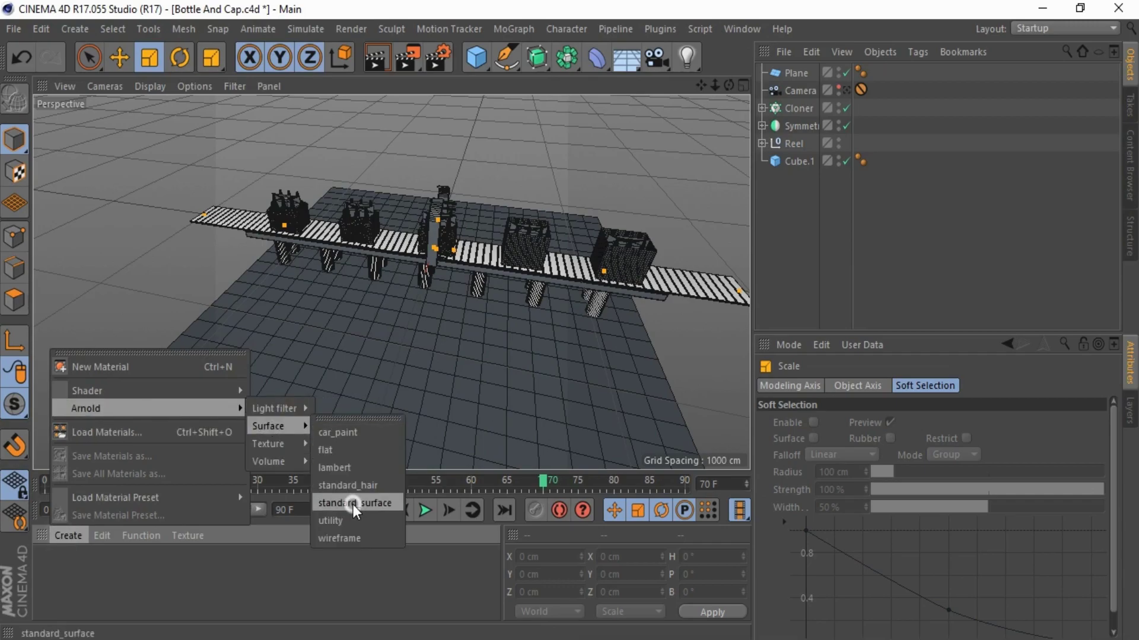
pyautogui.click(354, 504)
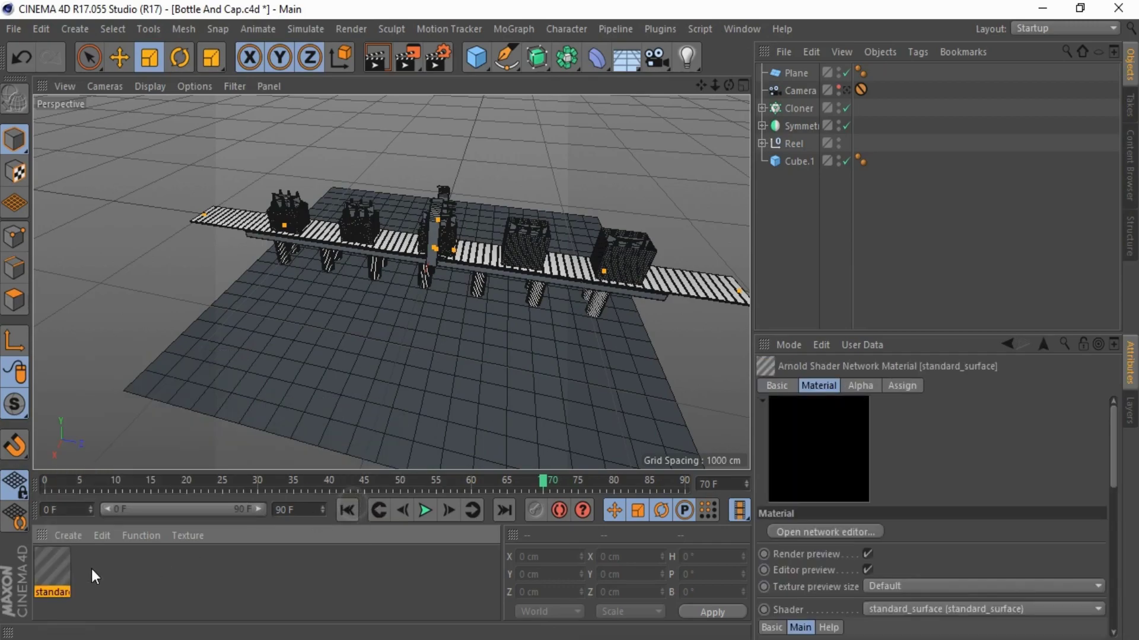
pyautogui.doubleClick(57, 589)
pyautogui.write('Gold')
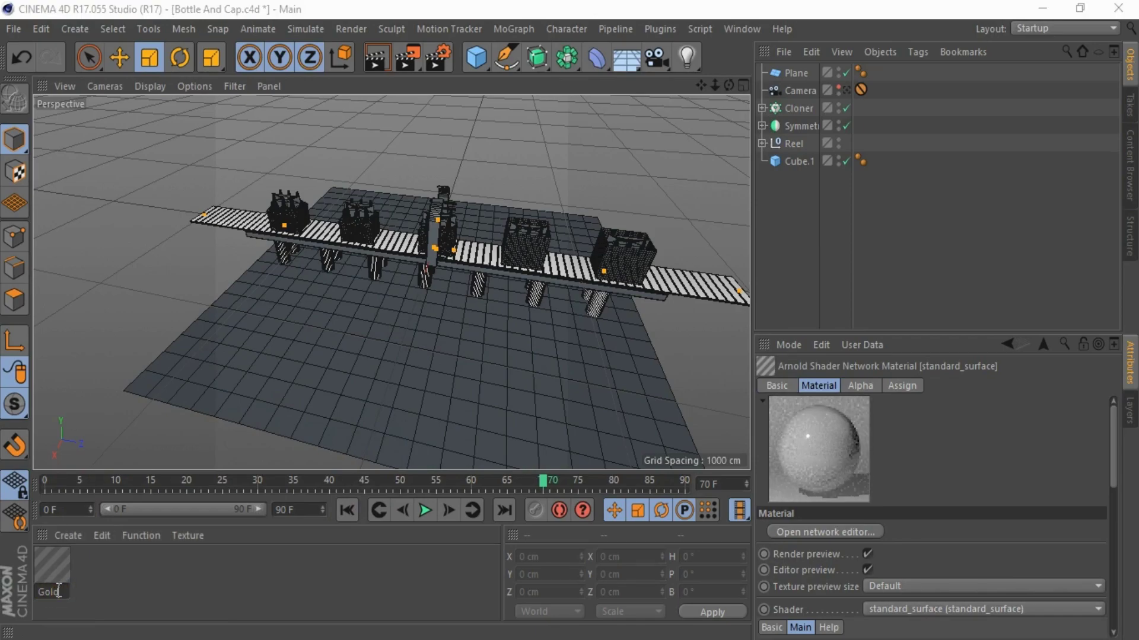
pyautogui.click(58, 578)
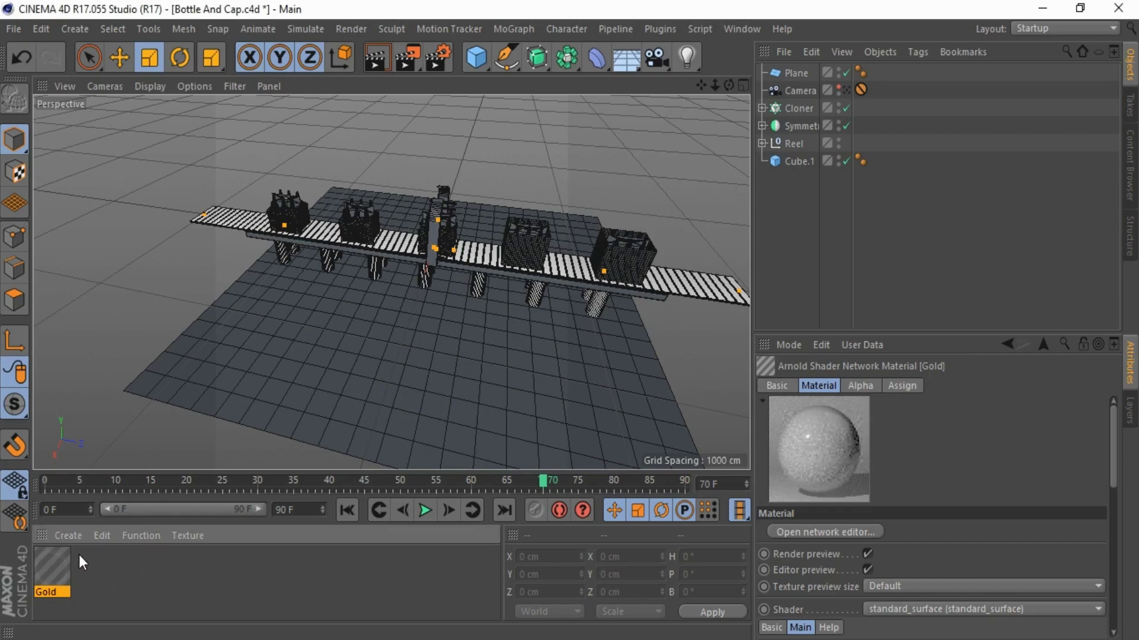
pyautogui.doubleClick(59, 571)
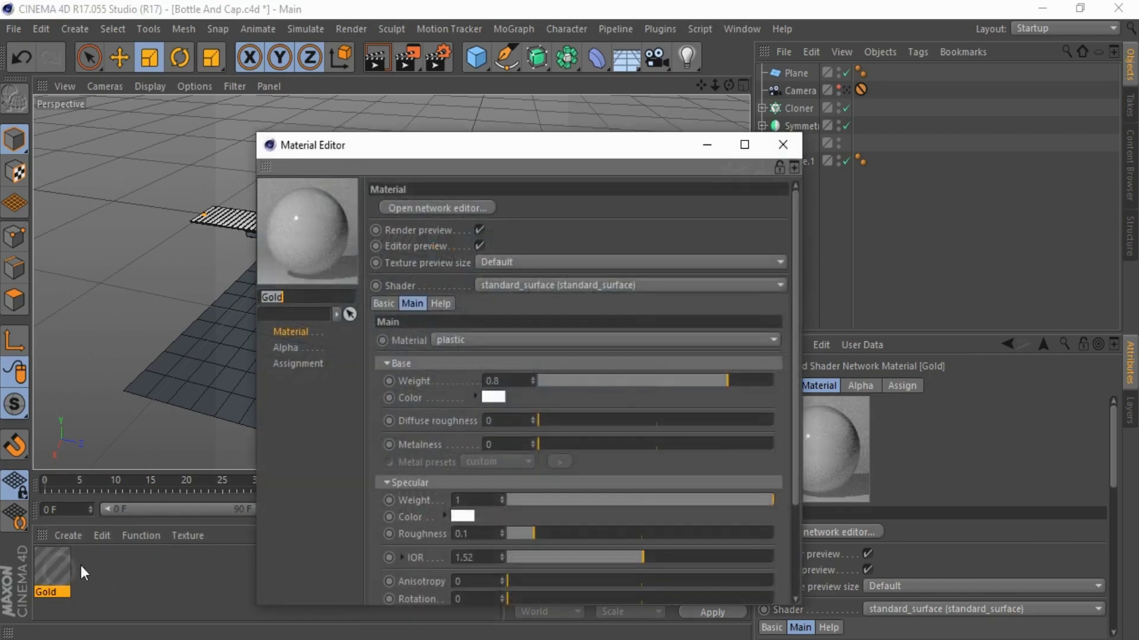
# Step: Set the Gold material to the metal preset with a gold-orange base colour at hue 30°
pyautogui.moveTo(560, 158); pyautogui.dragTo(557, 118)
pyautogui.click(483, 302)
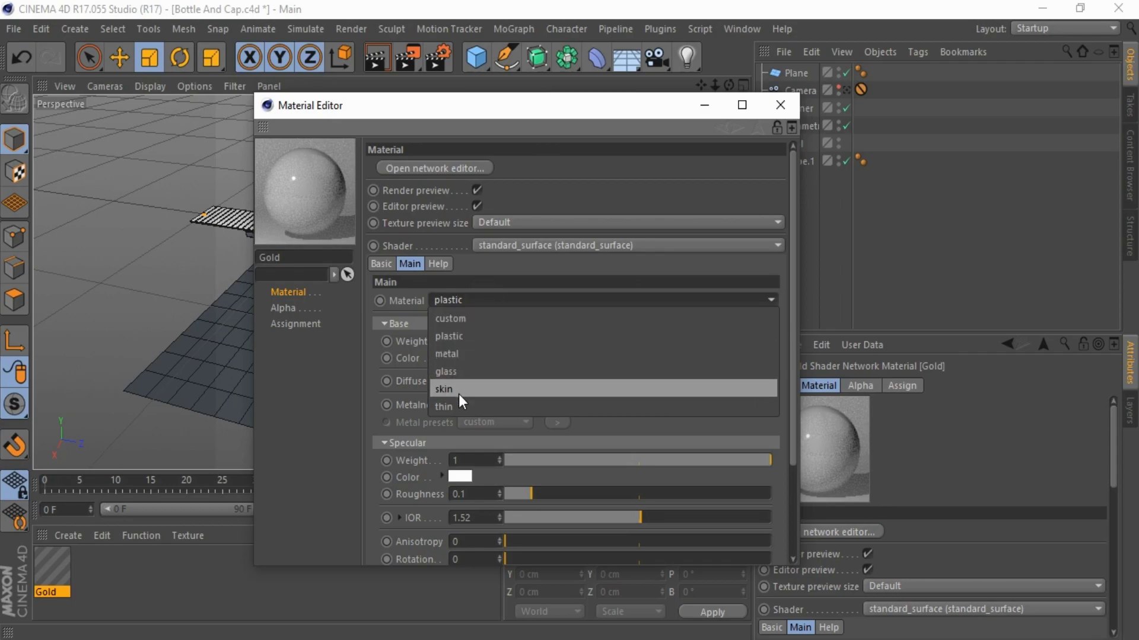
pyautogui.click(473, 352)
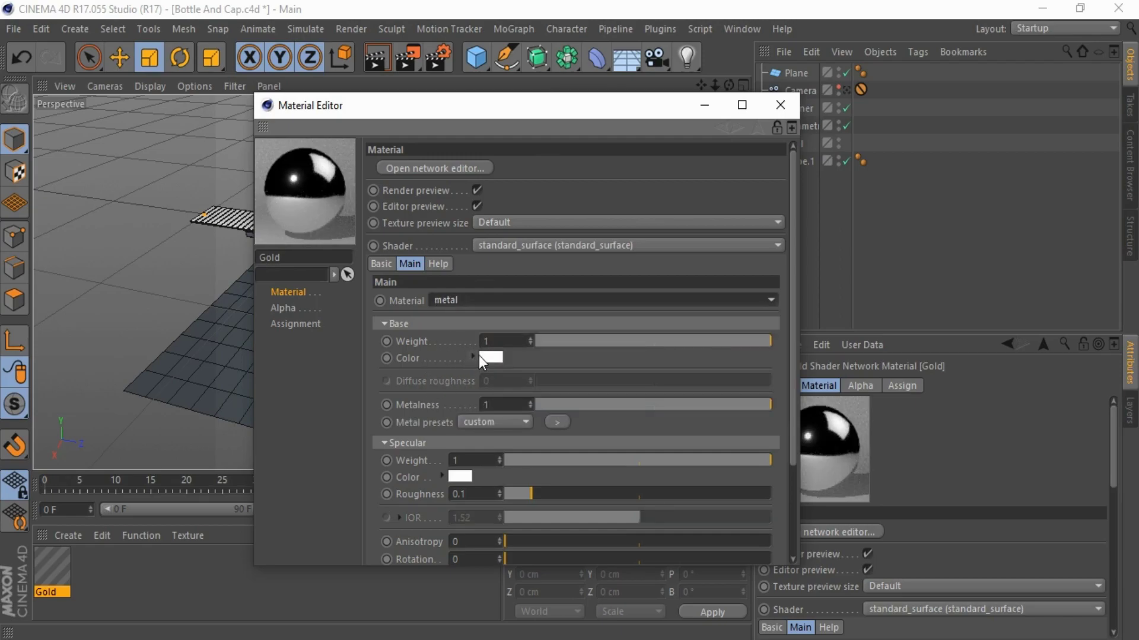
pyautogui.click(492, 354)
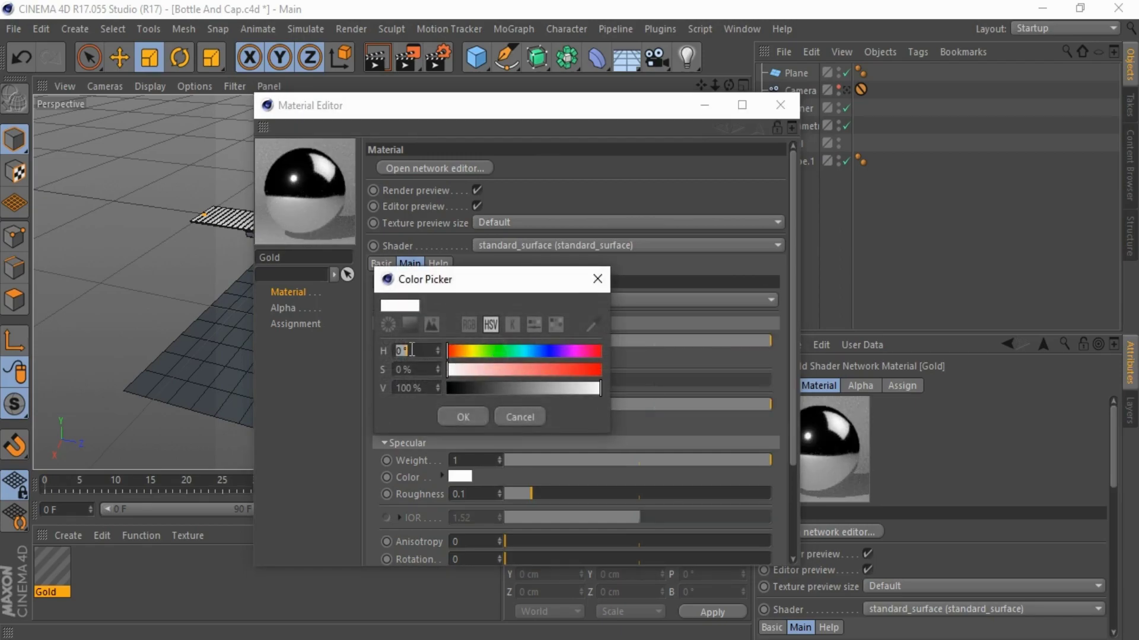
pyautogui.press('Tab')
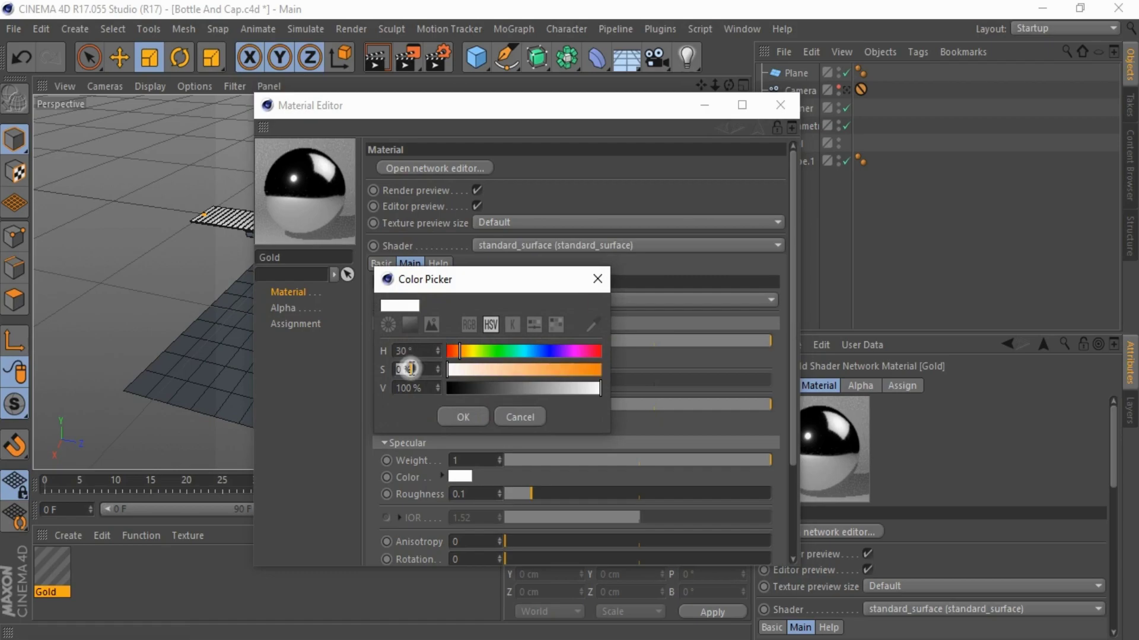
pyautogui.write('40')
pyautogui.click(462, 417)
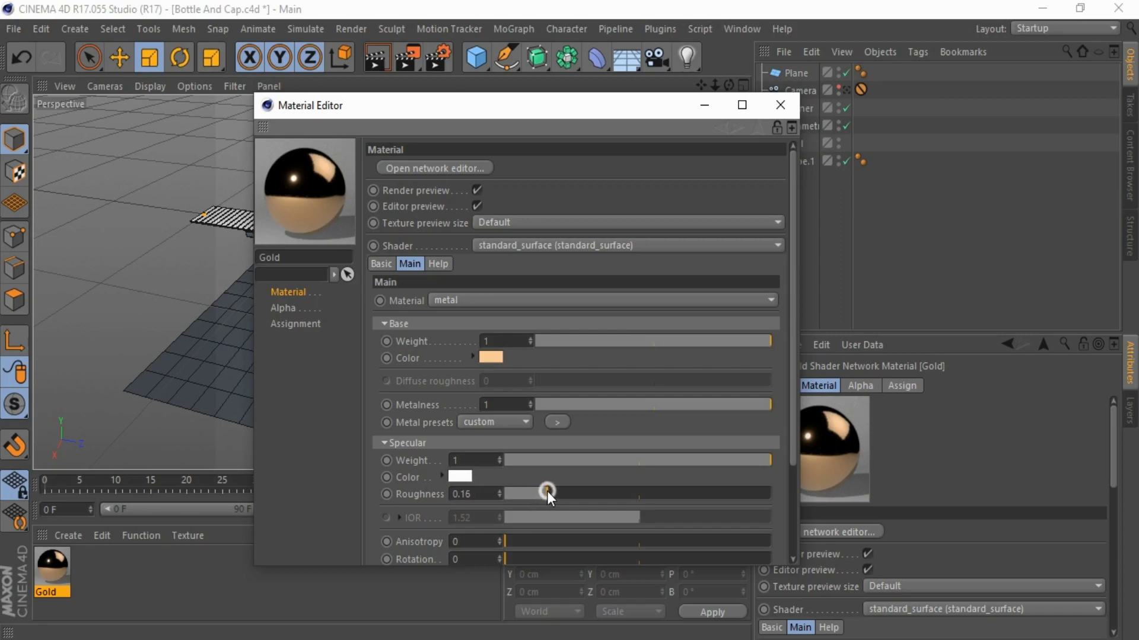
# Step: Give Gold a specular roughness of 0.25 and a coat roughness of 0
pyautogui.moveTo(547, 491); pyautogui.dragTo(553, 491)
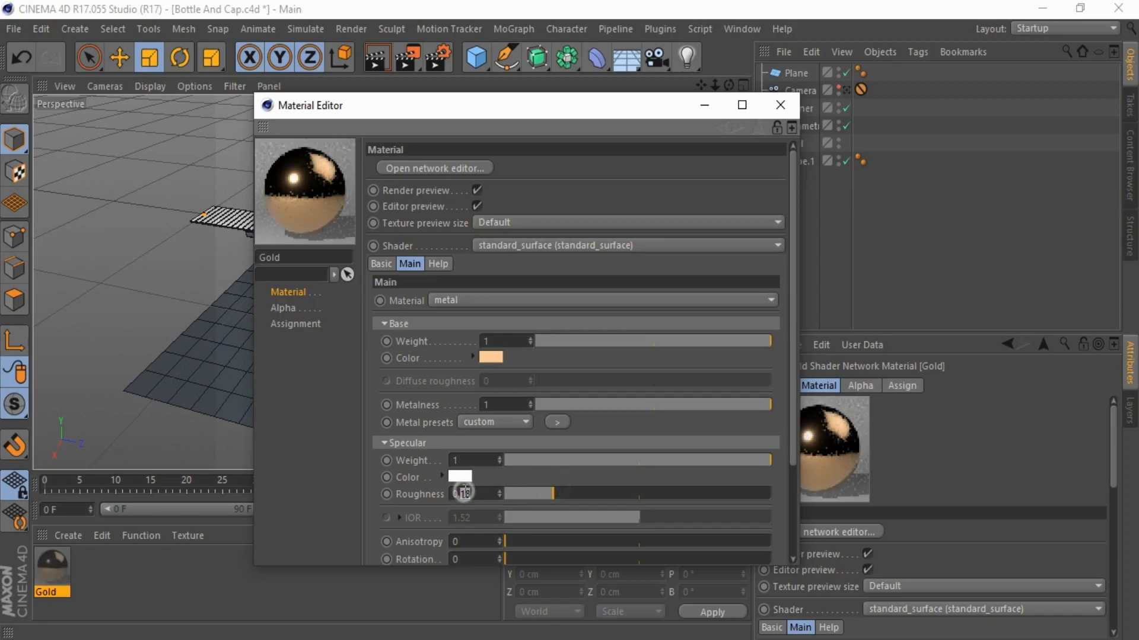
pyautogui.write('0.25')
pyautogui.press('Return')
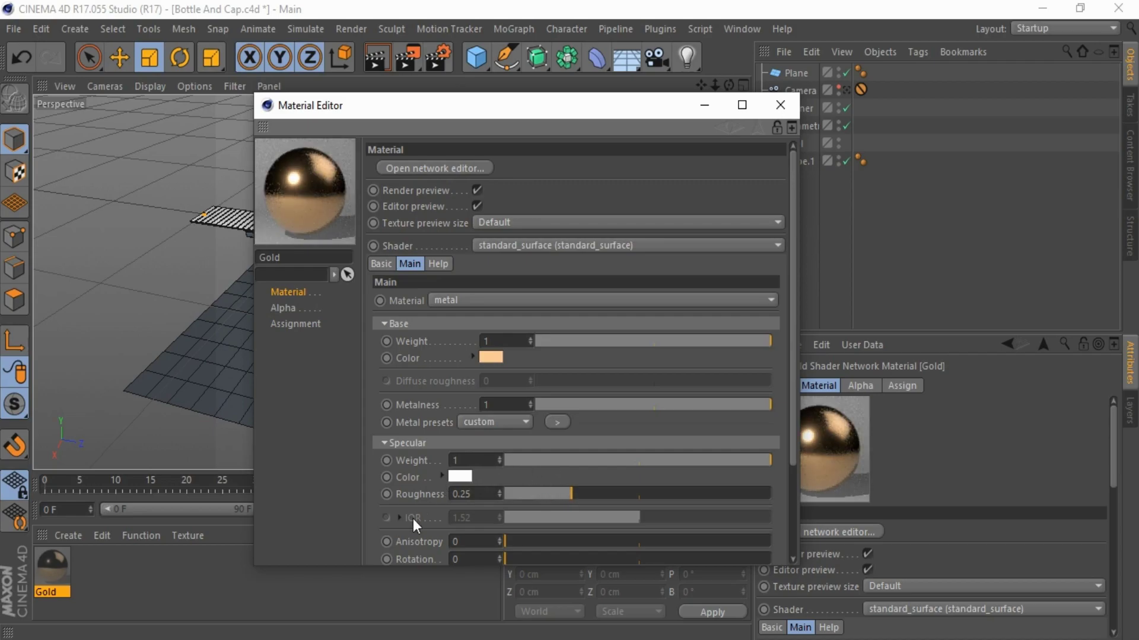
pyautogui.scroll(-5, 438, 457)
pyautogui.click(399, 492)
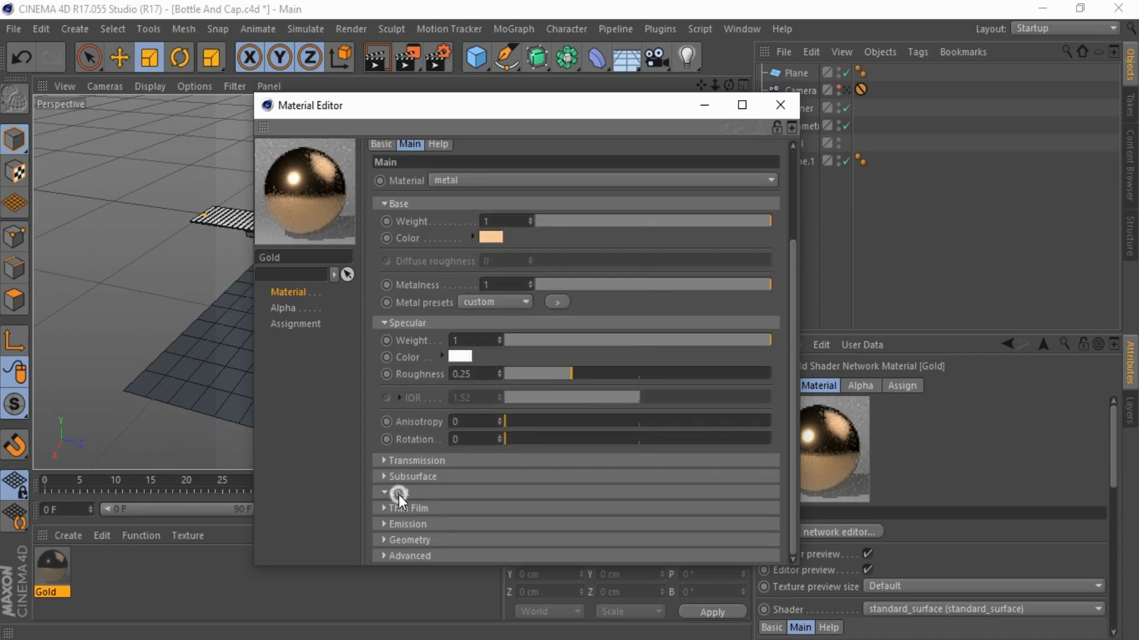
pyautogui.moveTo(533, 542); pyautogui.dragTo(479, 546)
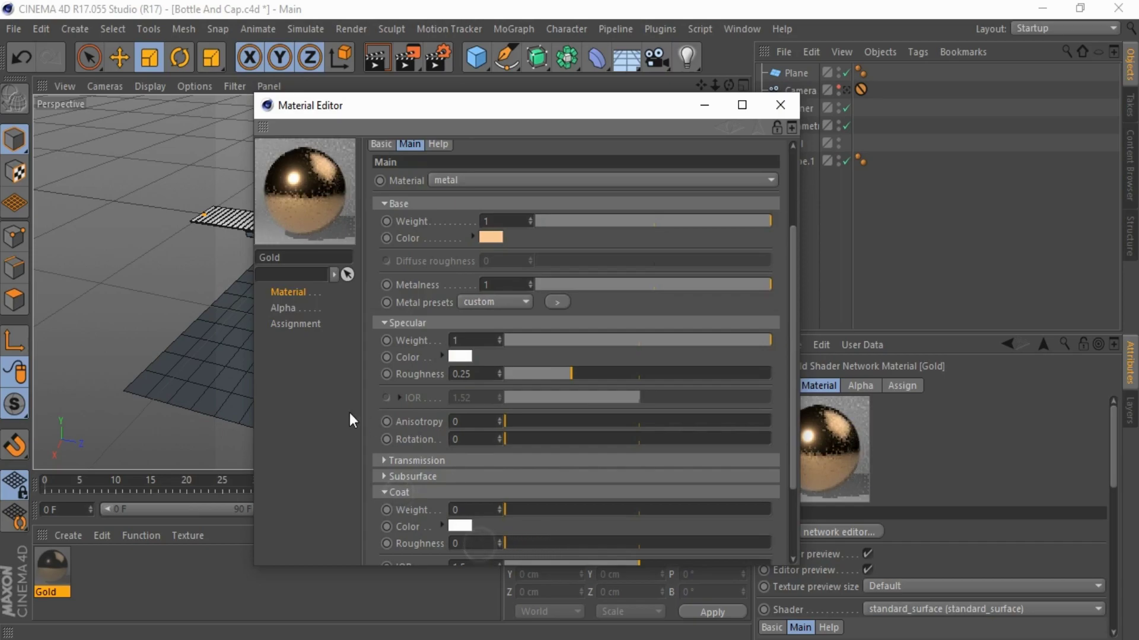
pyautogui.click(784, 105)
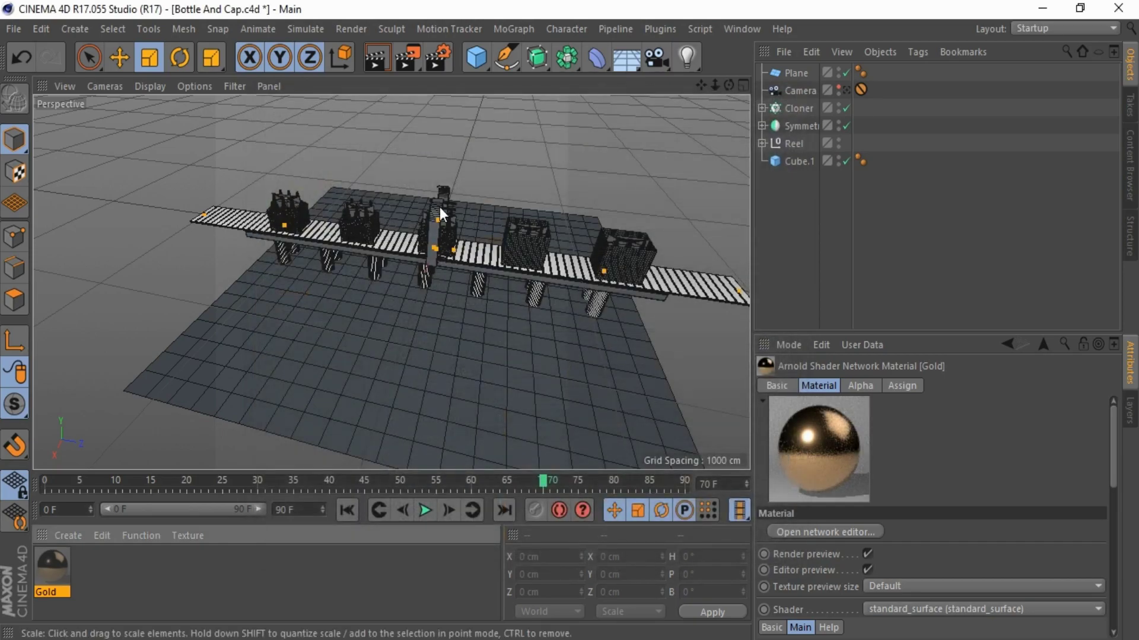
# Step: Apply the Gold material to the Cloner in the Object Manager
pyautogui.keyDown('alt'); pyautogui.moveTo(502, 216); pyautogui.dragTo(617, 190); pyautogui.keyUp('alt')
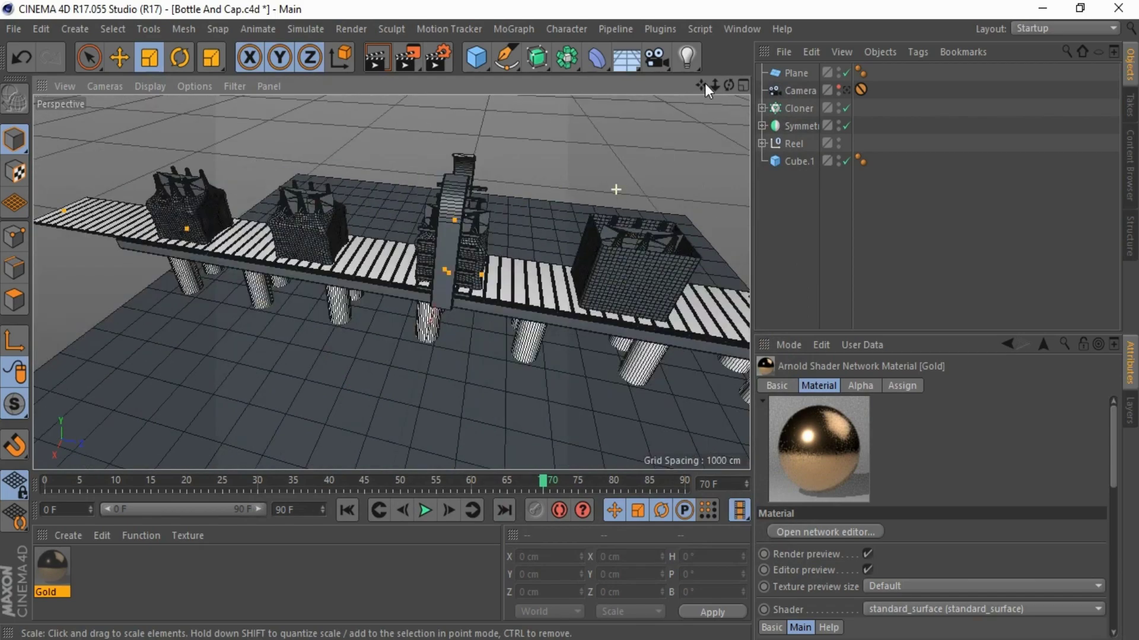
pyautogui.moveTo(729, 84); pyautogui.dragTo(430, 311)
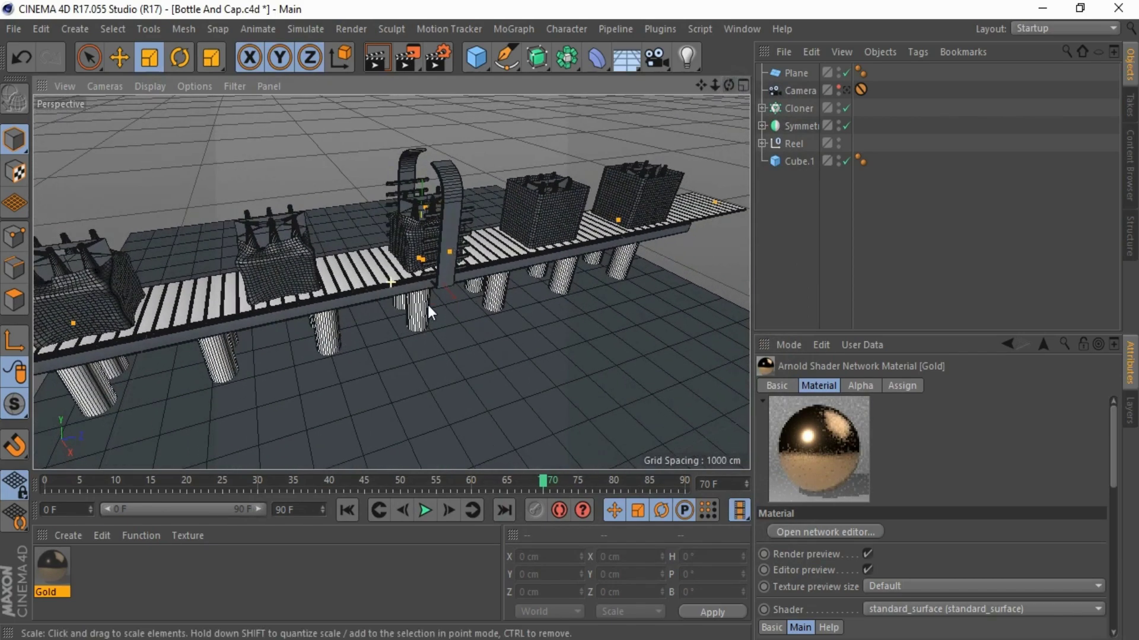
pyautogui.scroll(2, 429, 311)
pyautogui.click(793, 107)
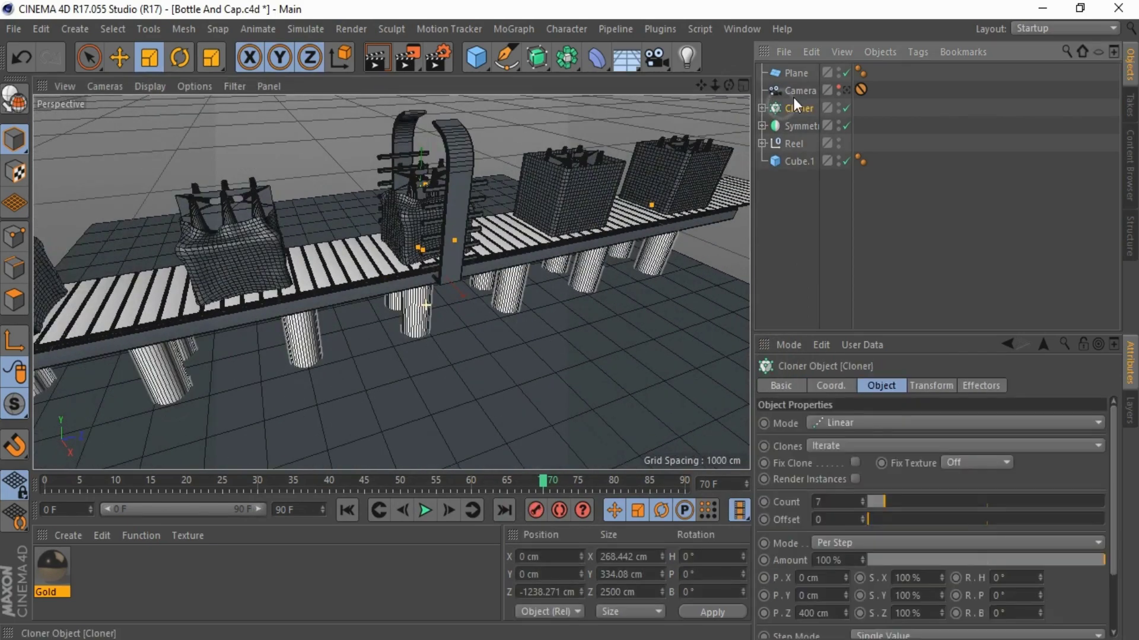
pyautogui.click(763, 108)
pyautogui.click(794, 127)
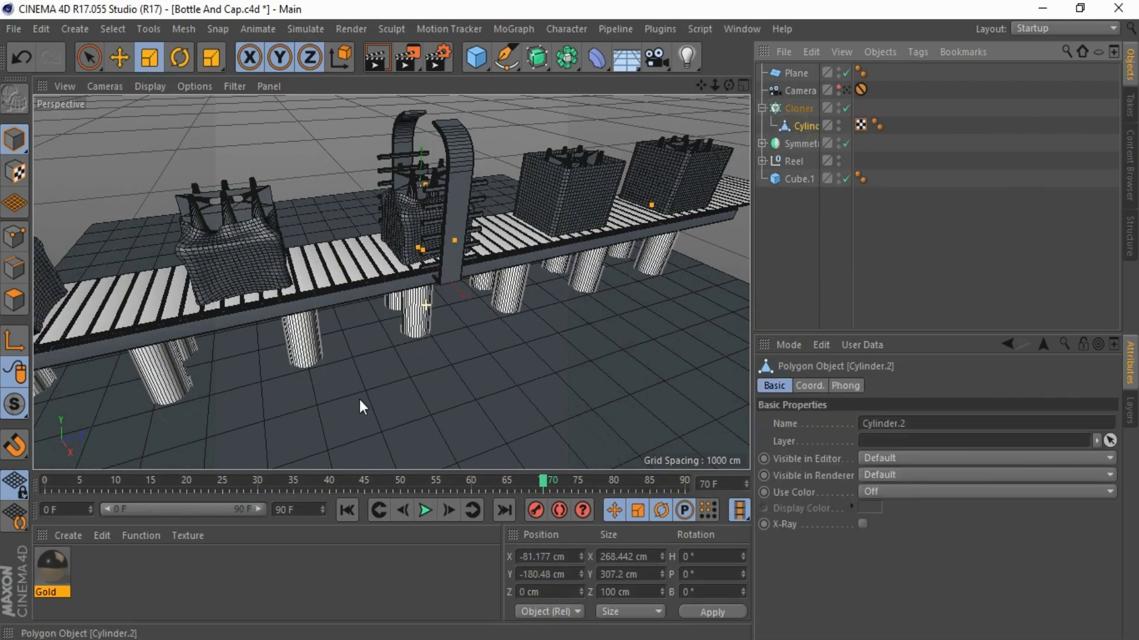
pyautogui.moveTo(116, 528); pyautogui.dragTo(776, 109)
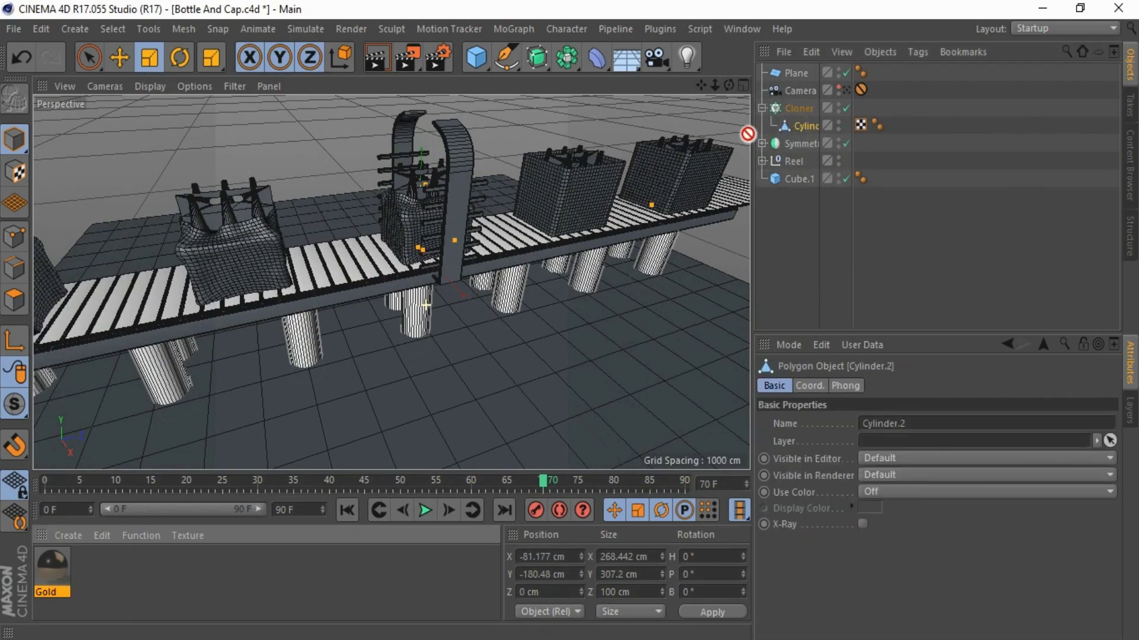
# Step: Apply Gold to the Sweep inside Symmetry > Side Stand, then clear the selection
pyautogui.click(762, 108)
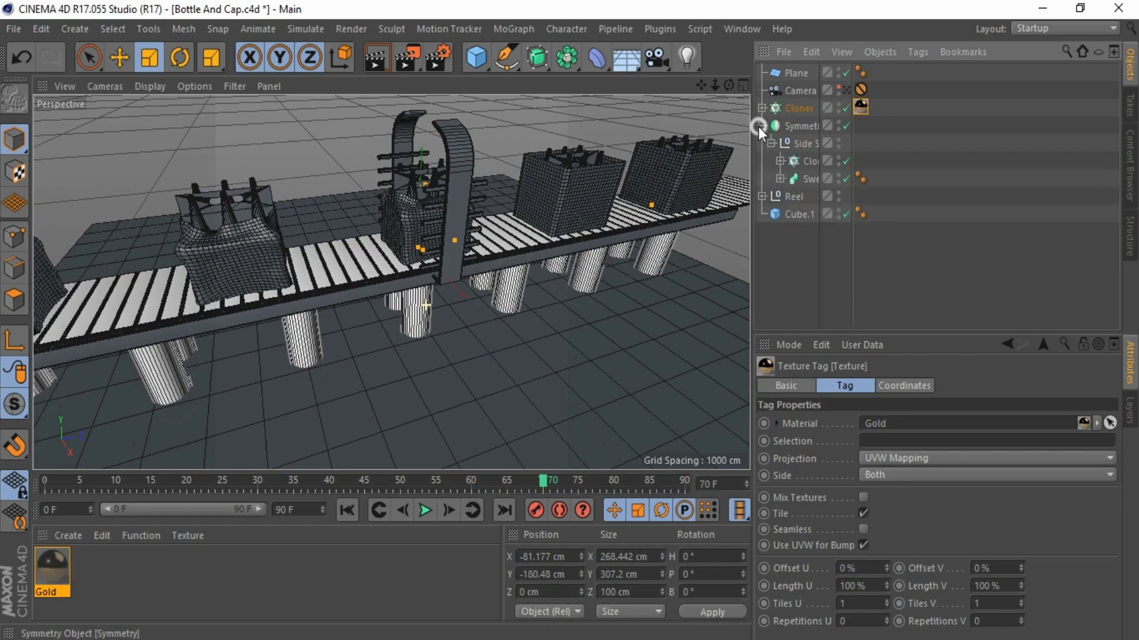
pyautogui.click(801, 162)
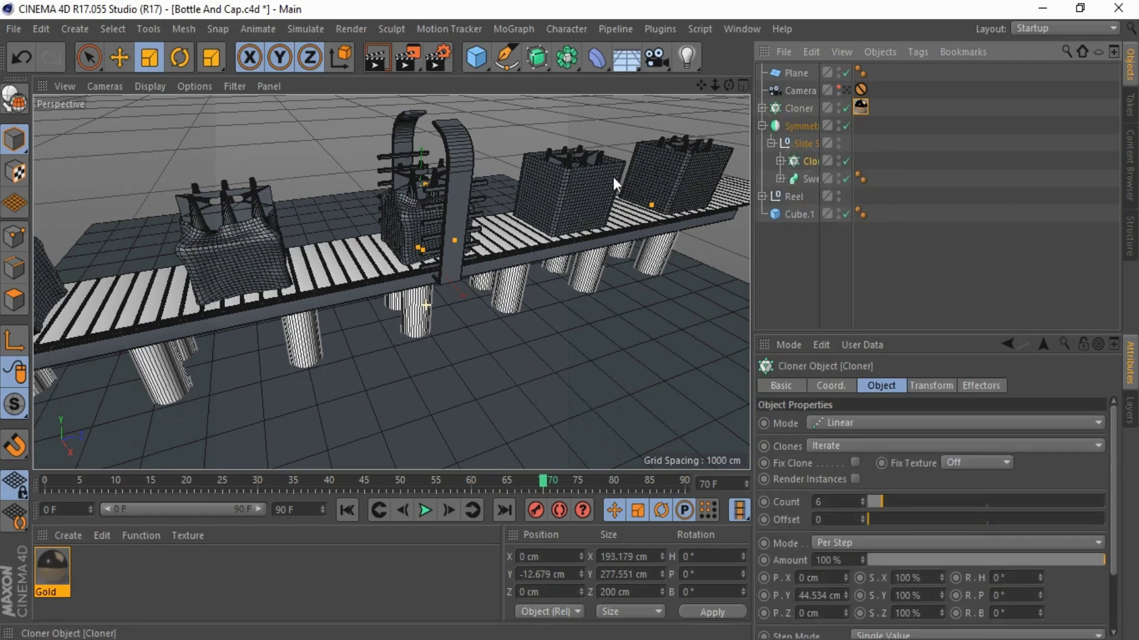
pyautogui.click(456, 134)
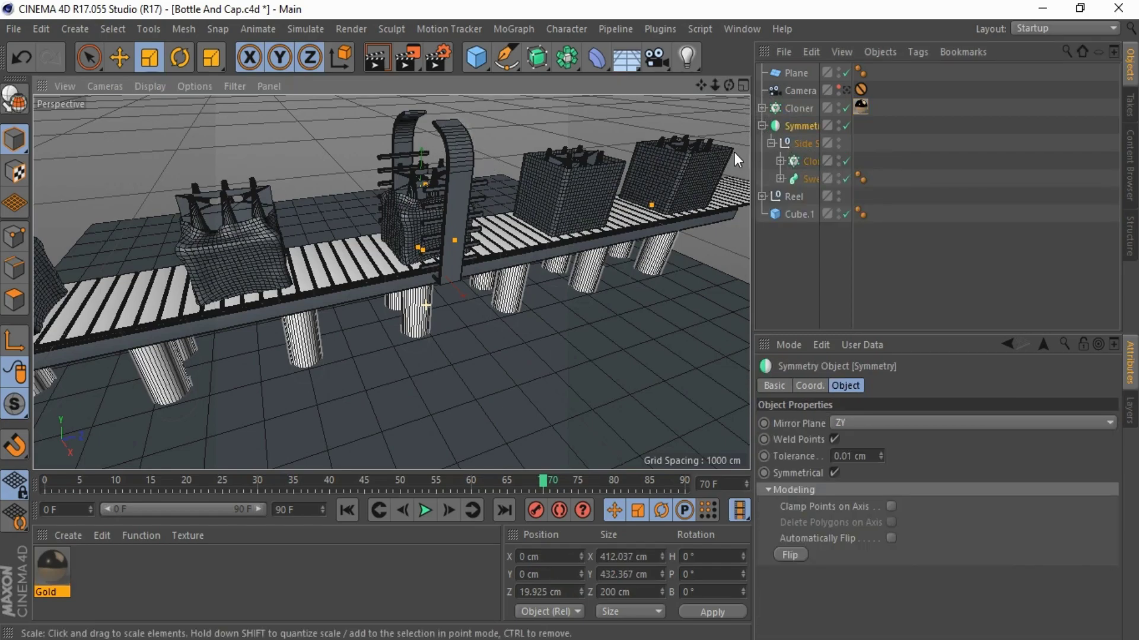
pyautogui.click(781, 161)
pyautogui.click(780, 161)
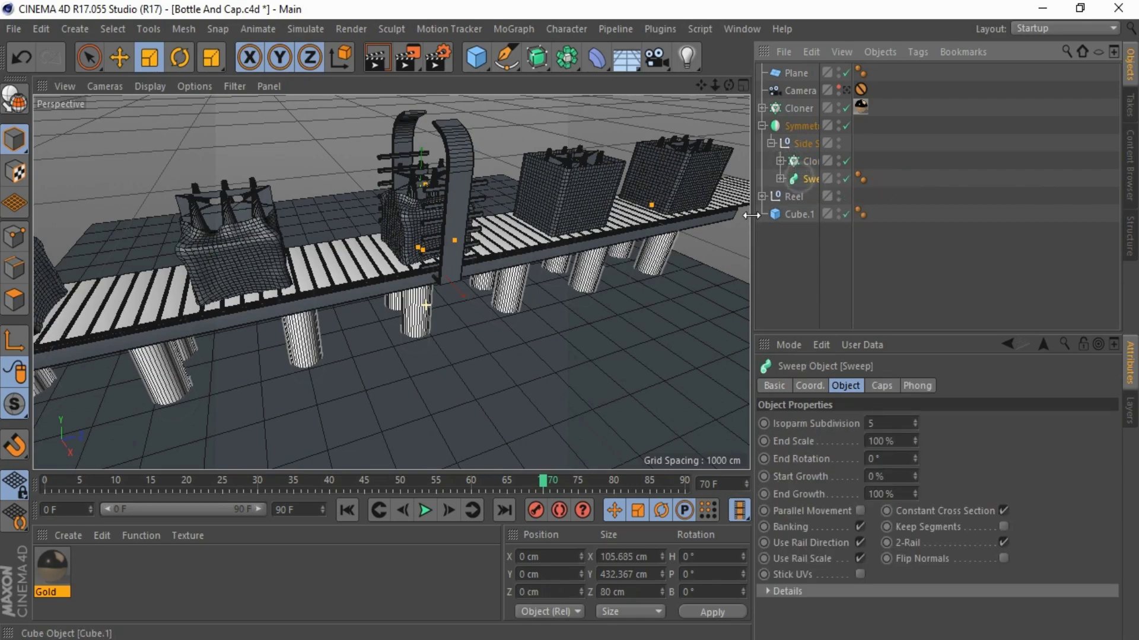
pyautogui.moveTo(52, 566)
pyautogui.mouseDown()
pyautogui.moveTo(720, 210)
pyautogui.moveTo(813, 176)
pyautogui.mouseUp()
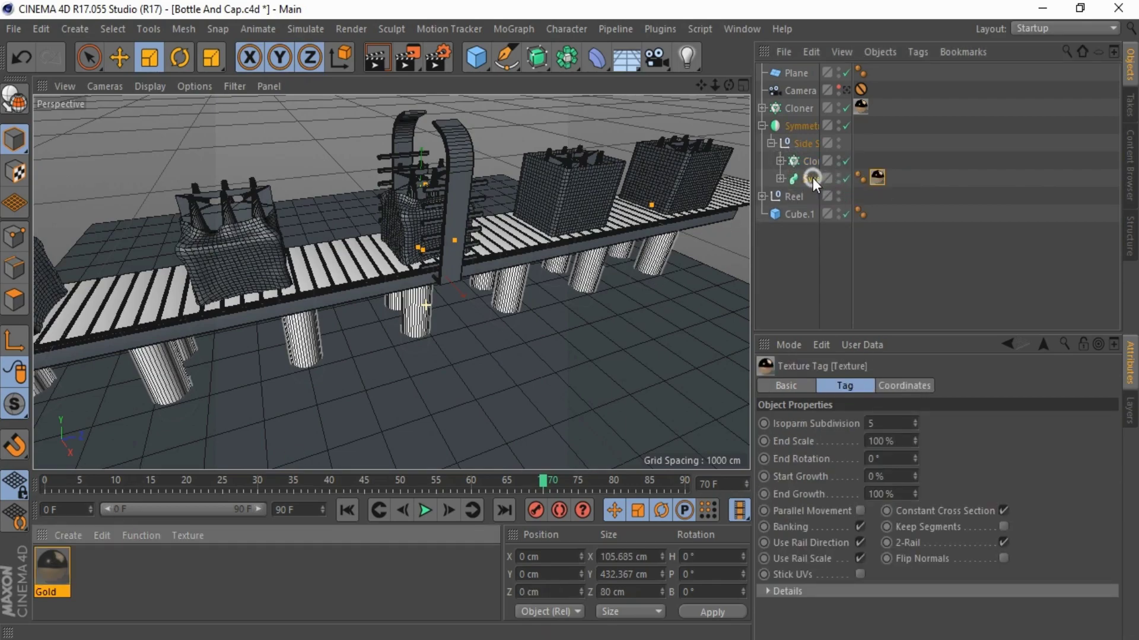
pyautogui.click(969, 162)
pyautogui.click(803, 161)
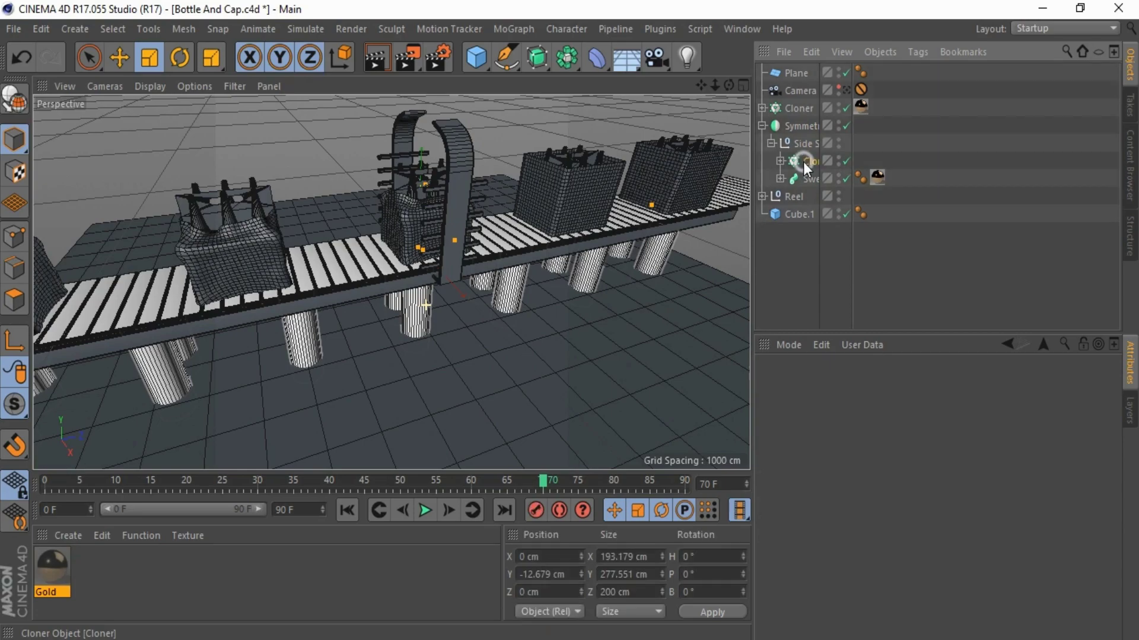
pyautogui.click(919, 169)
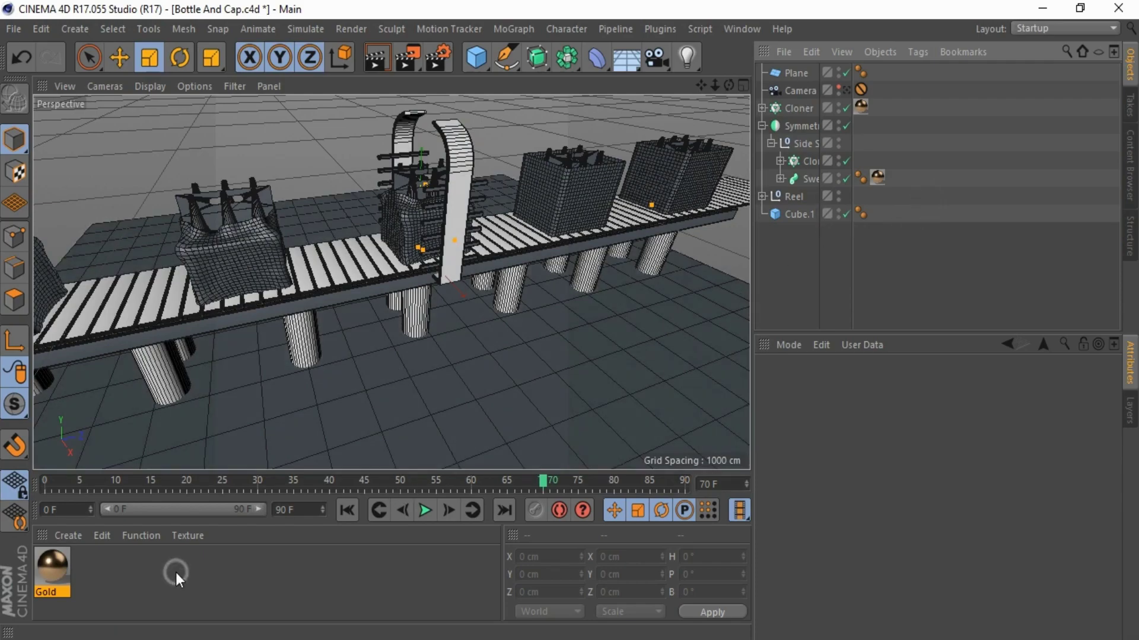
pyautogui.click(67, 536)
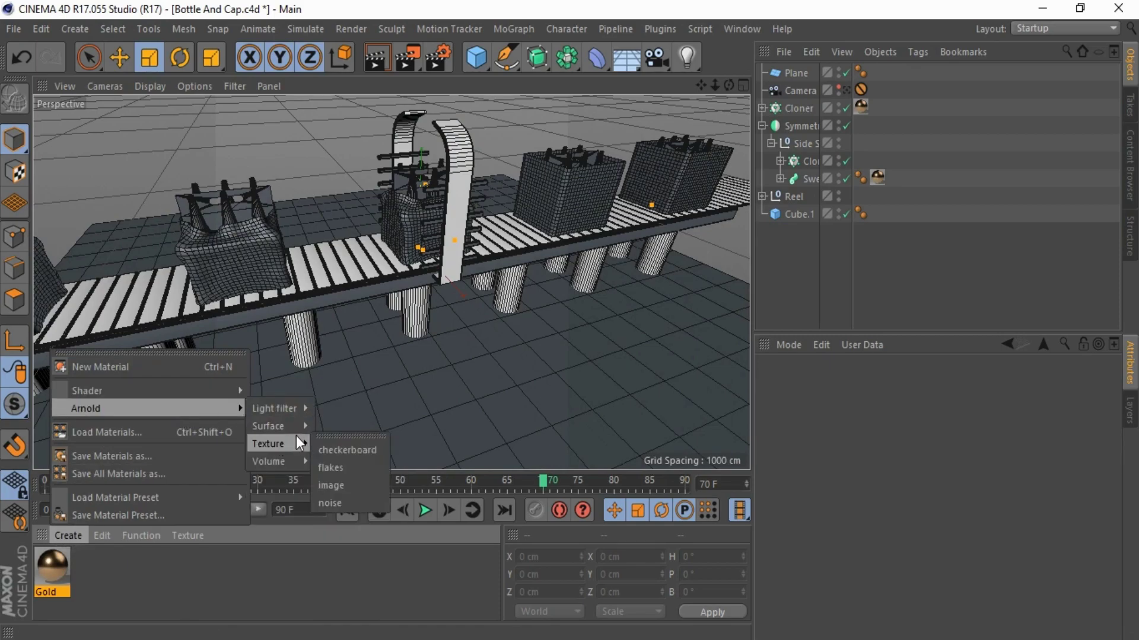
pyautogui.moveTo(268, 426)
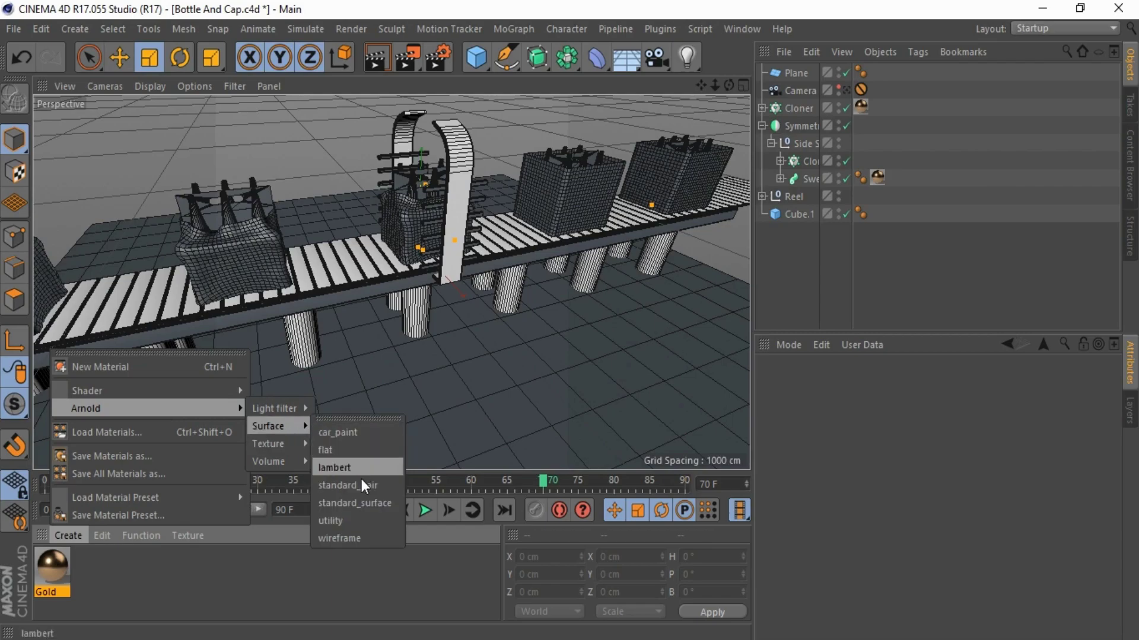
# Step: Create a standard_surface material with a dark base colour and specular roughness 0.5
pyautogui.click(354, 503)
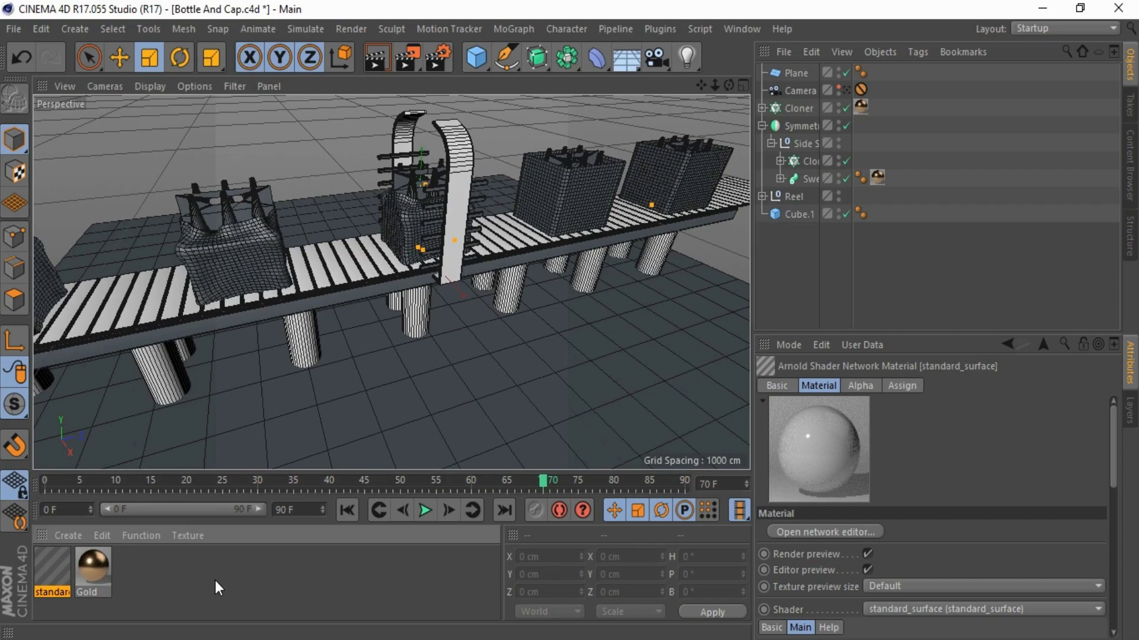
pyautogui.doubleClick(48, 568)
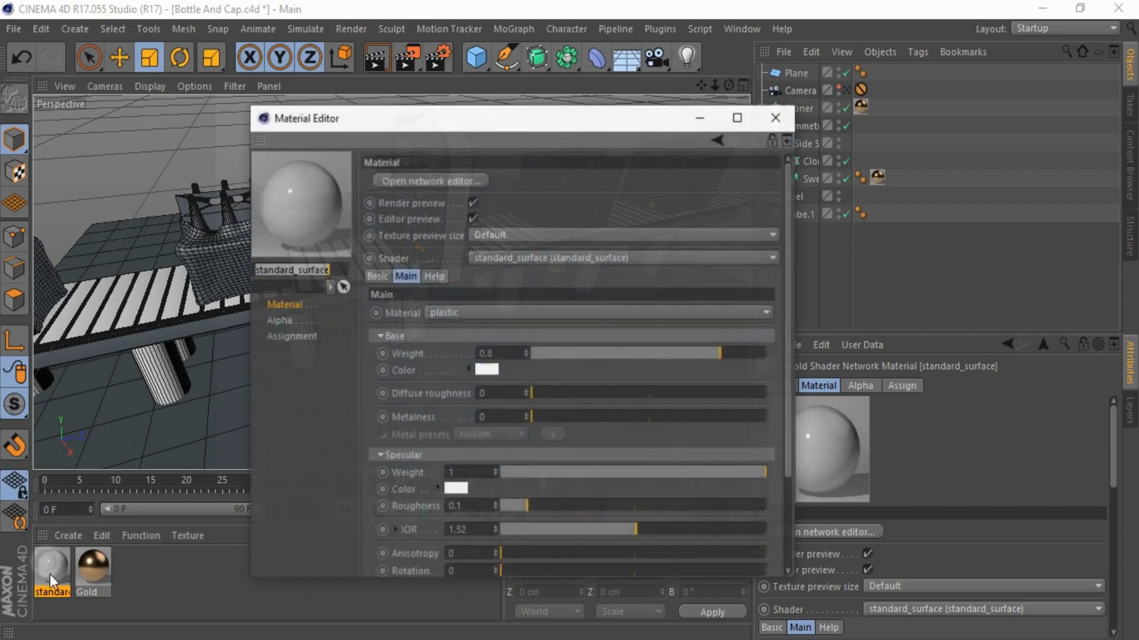
pyautogui.click(485, 371)
pyautogui.click(465, 408)
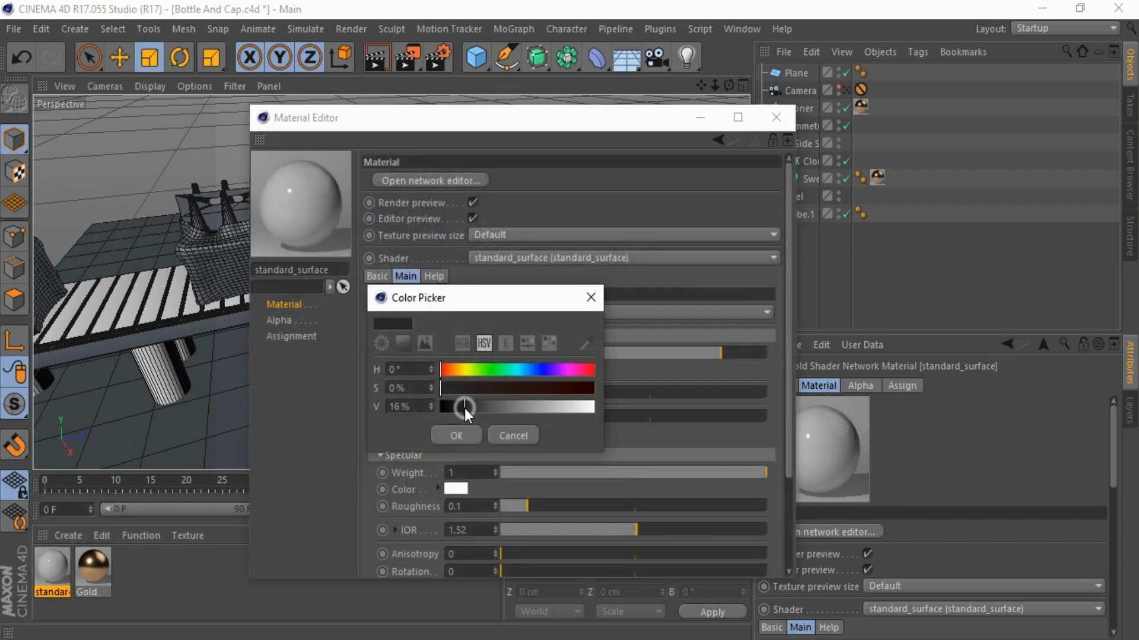
pyautogui.click(456, 435)
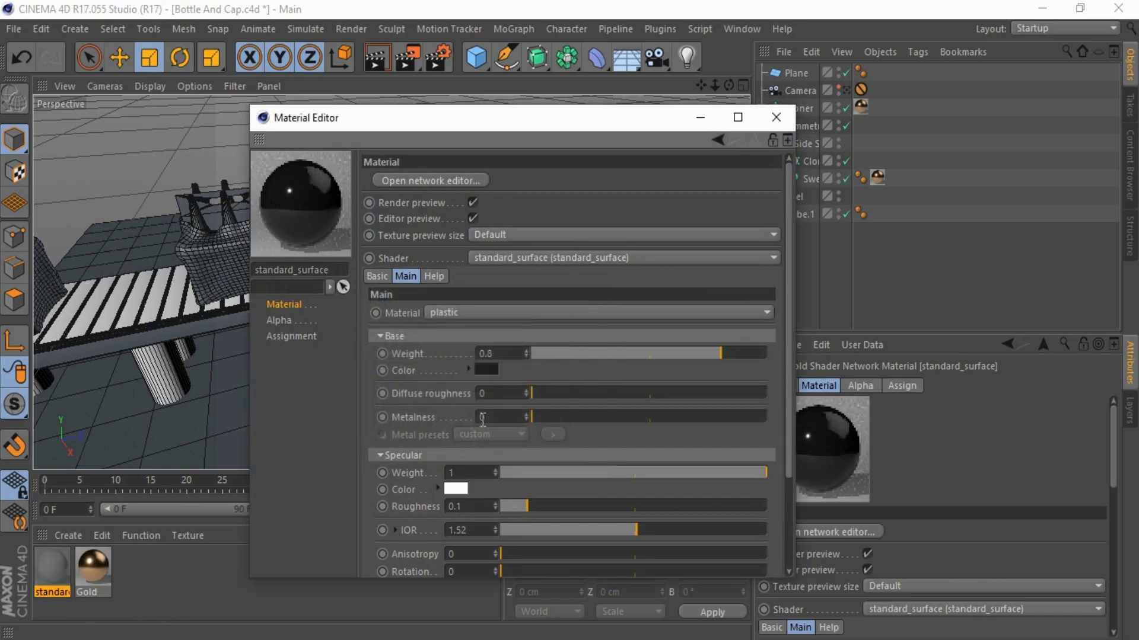
pyautogui.moveTo(550, 506); pyautogui.dragTo(636, 503)
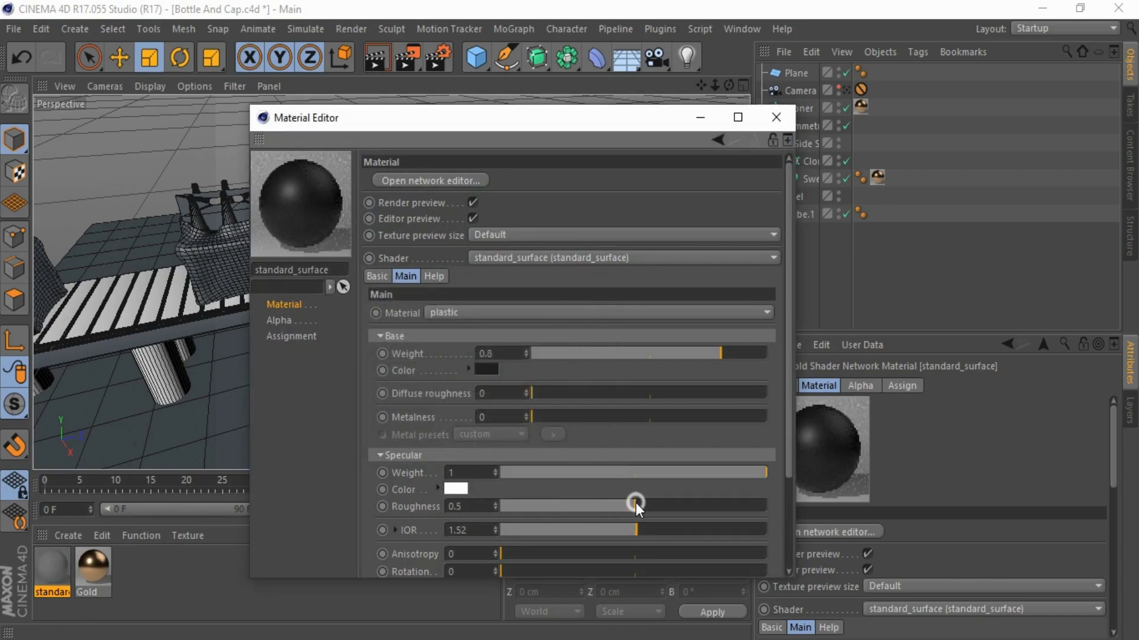
pyautogui.click(775, 117)
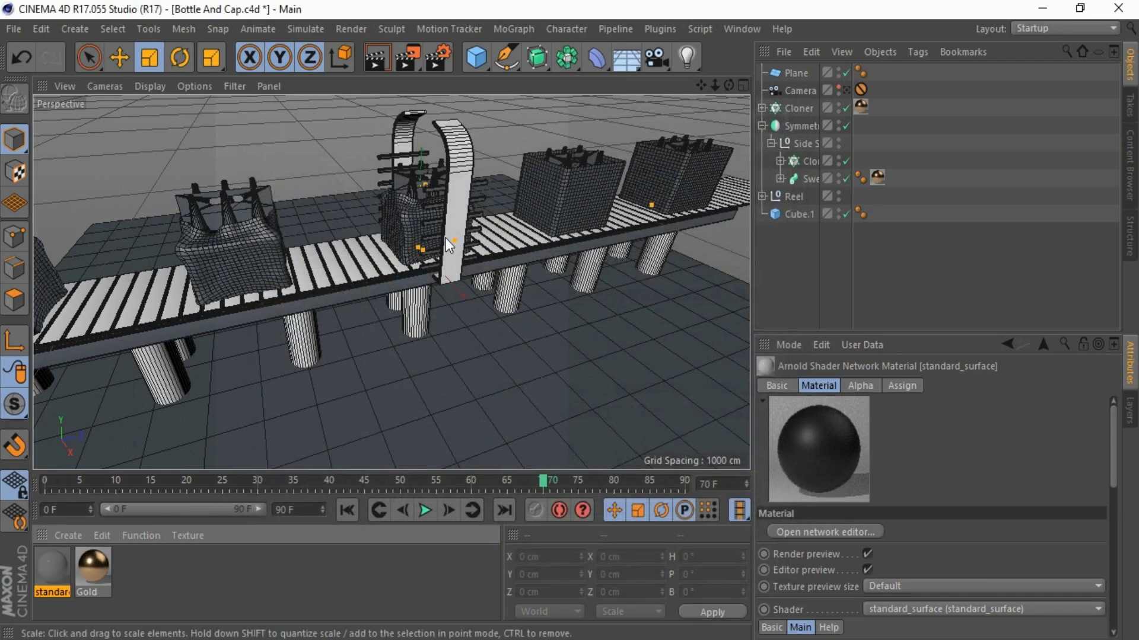
# Step: Rename the new material to Base
pyautogui.scroll(3, 444, 140)
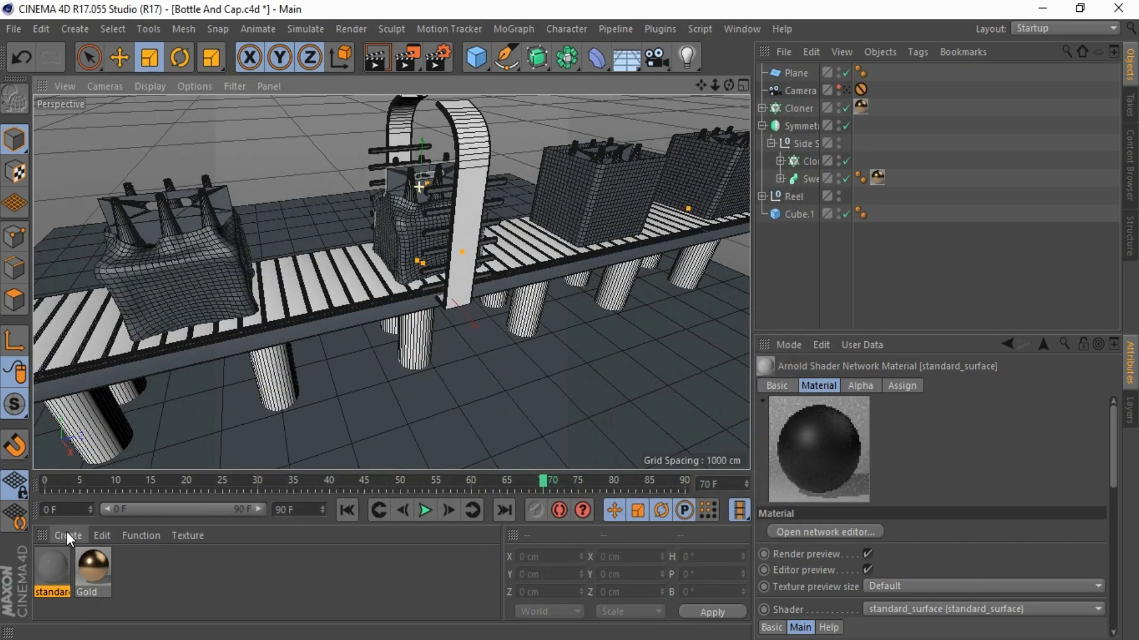
pyautogui.doubleClick(51, 591)
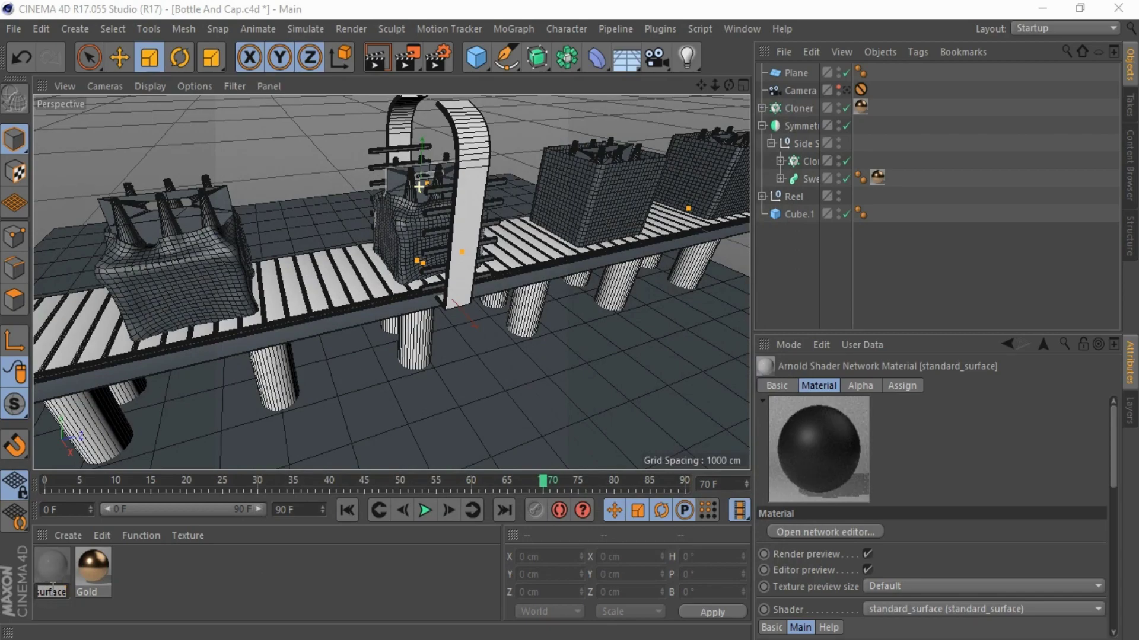
pyautogui.write('Base')
pyautogui.press('Return')
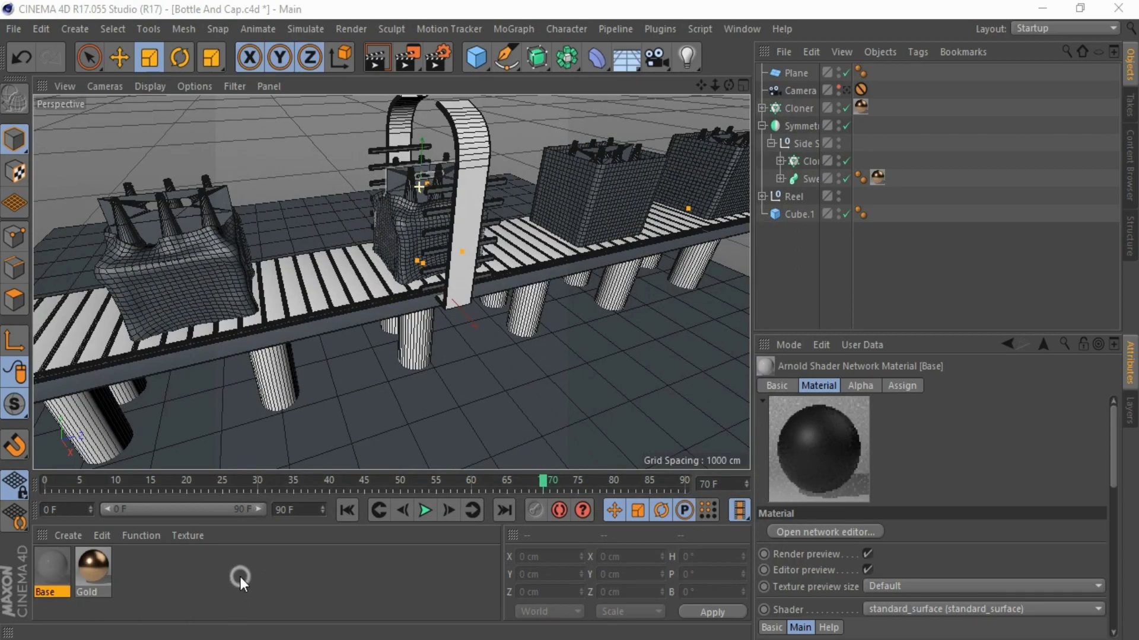
pyautogui.click(69, 536)
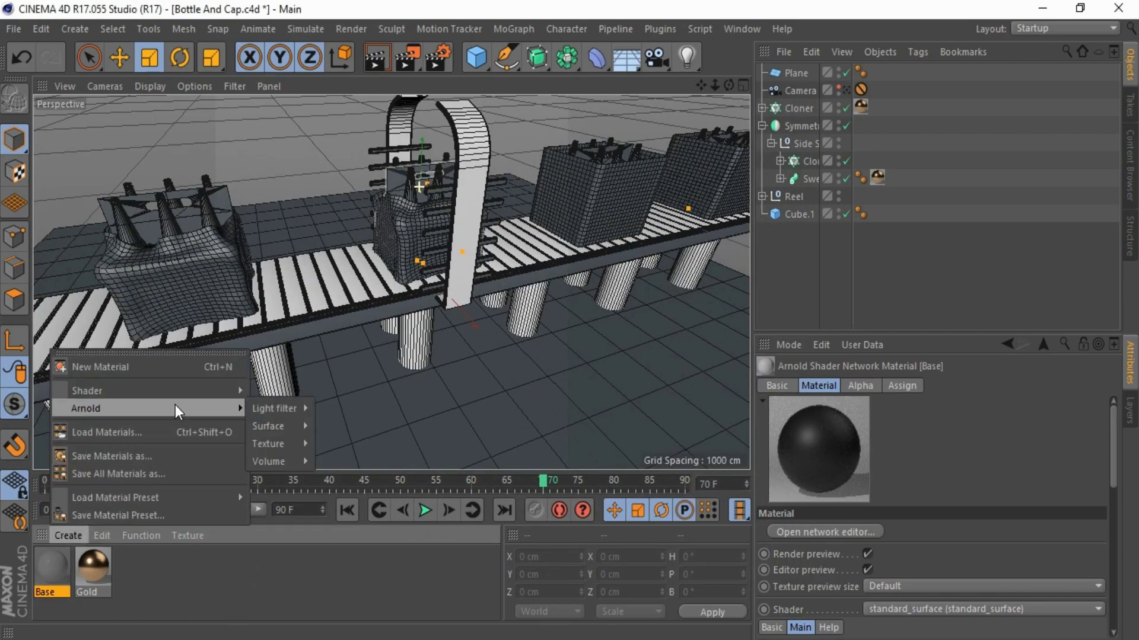
# Step: Create a standard_surface material with a fully saturated orange base colour
pyautogui.moveTo(268, 425)
pyautogui.click(349, 504)
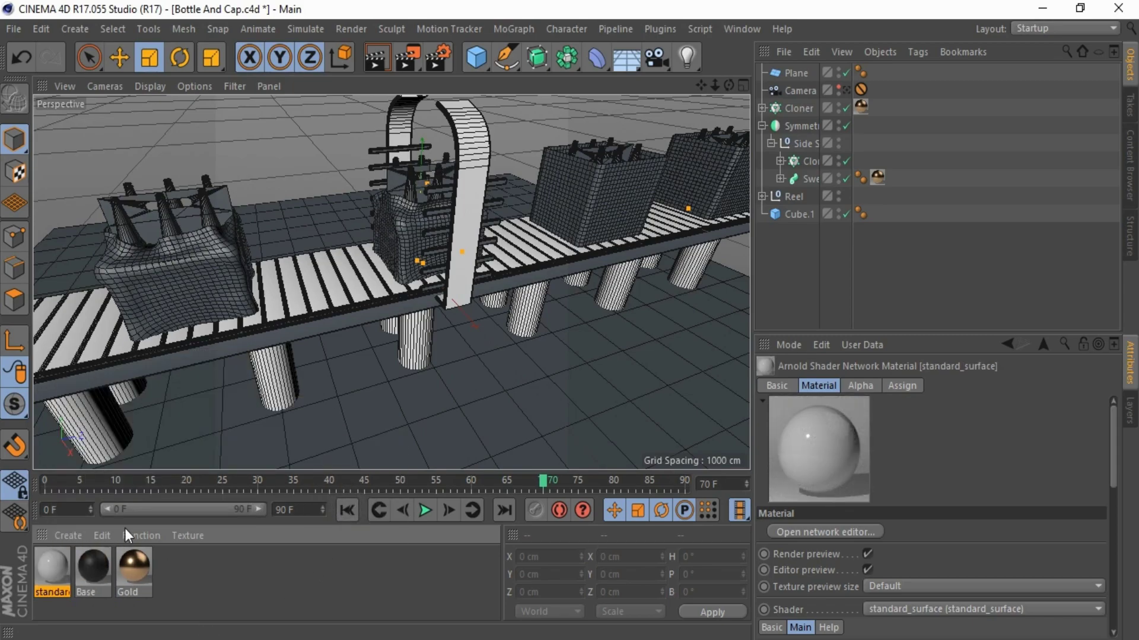
pyautogui.doubleClick(55, 567)
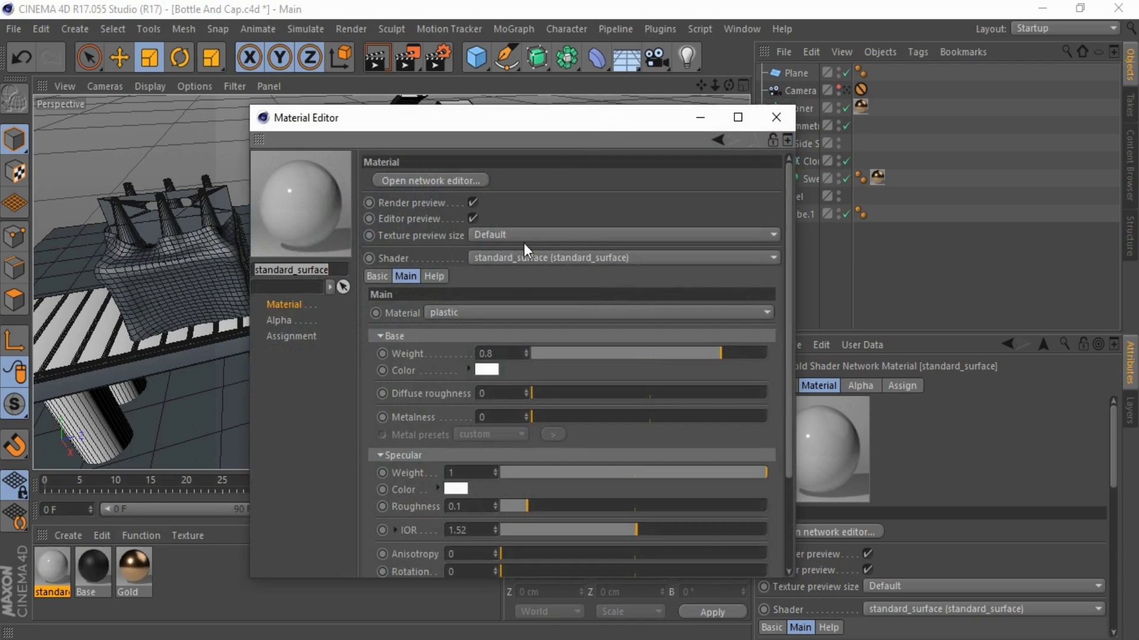
pyautogui.click(486, 370)
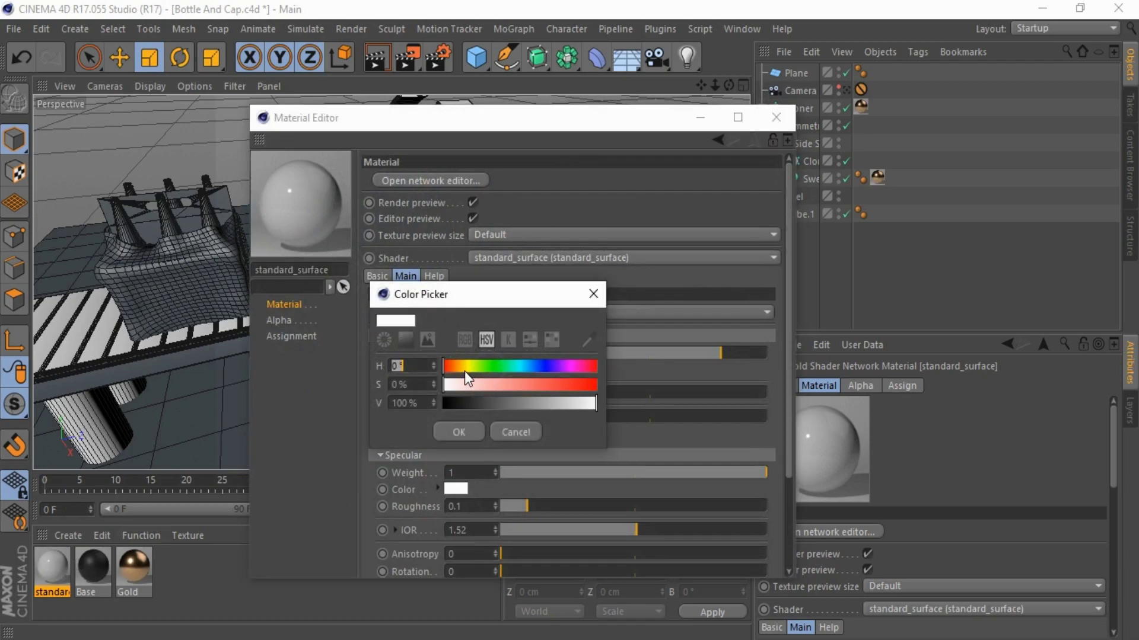
pyautogui.click(460, 366)
pyautogui.moveTo(524, 386); pyautogui.dragTo(603, 388)
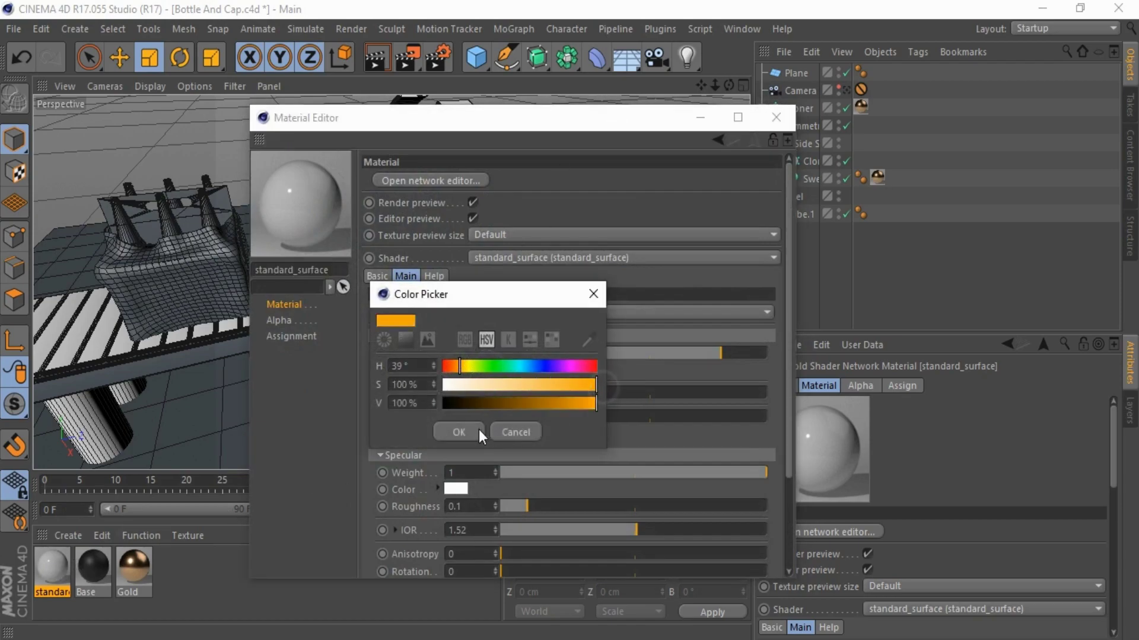
pyautogui.click(458, 432)
# Step: Give the orange material a fully saturated red emission colour
pyautogui.moveTo(790, 409); pyautogui.dragTo(789, 501)
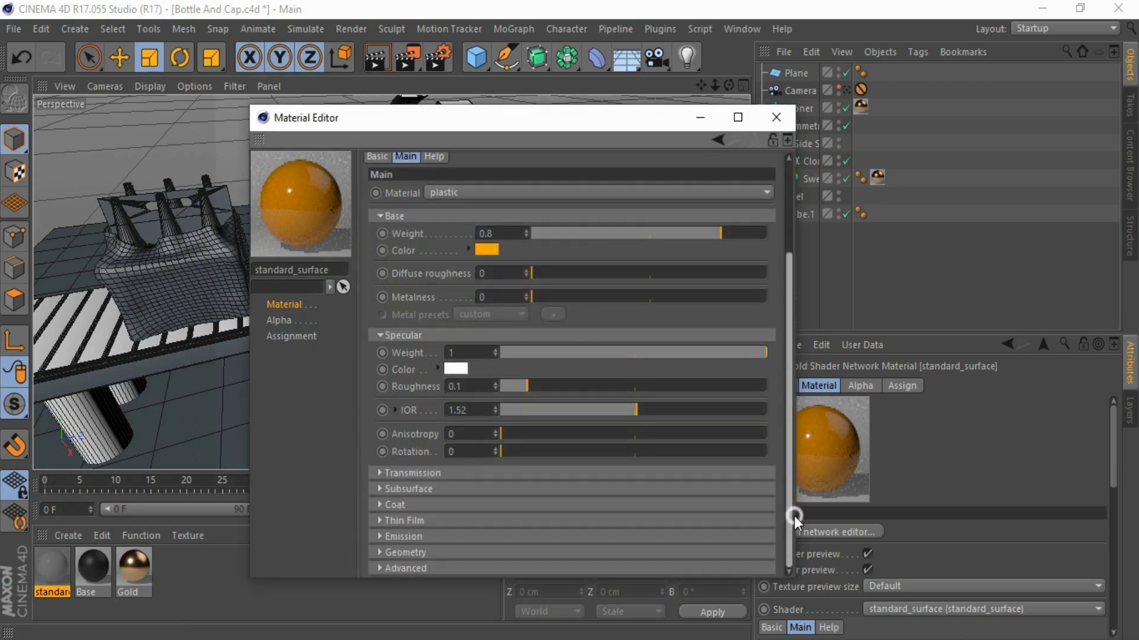
pyautogui.click(393, 334)
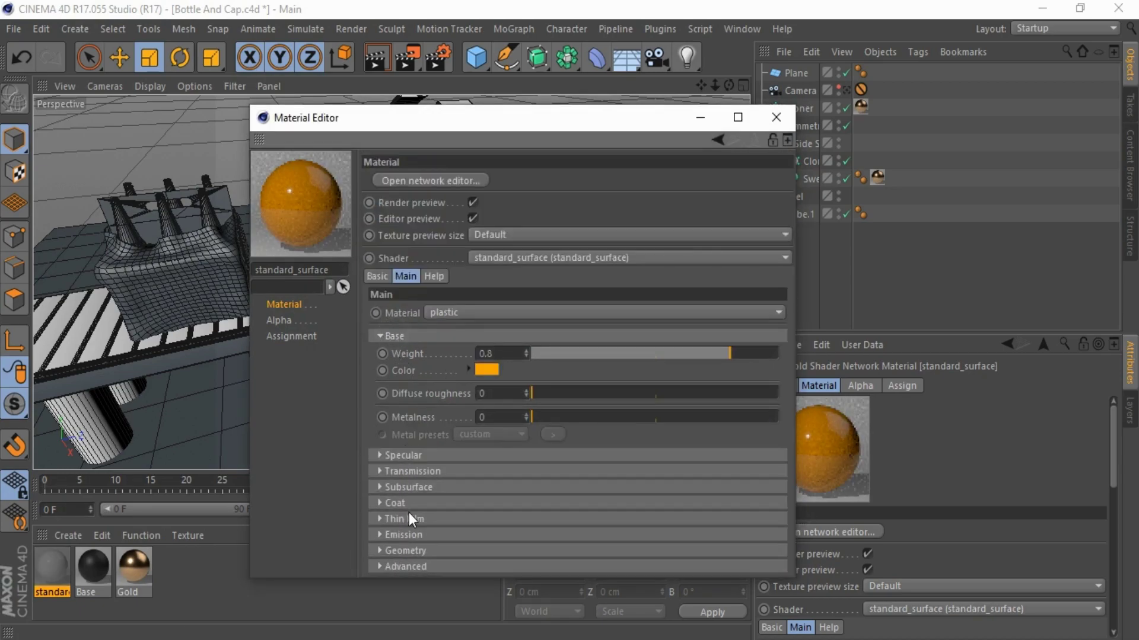
pyautogui.click(404, 534)
pyautogui.scroll(-1, 405, 532)
pyautogui.click(441, 531)
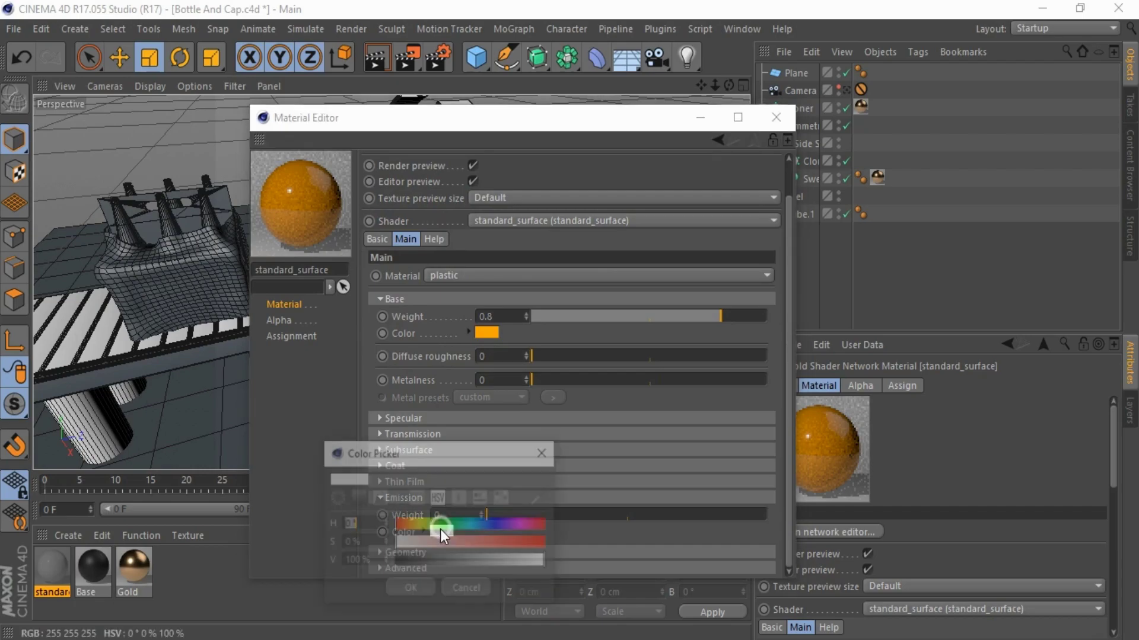
pyautogui.moveTo(393, 543)
pyautogui.mouseDown()
pyautogui.moveTo(547, 542)
pyautogui.moveTo(511, 514)
pyautogui.moveTo(800, 511)
pyautogui.mouseUp()
pyautogui.click(409, 590)
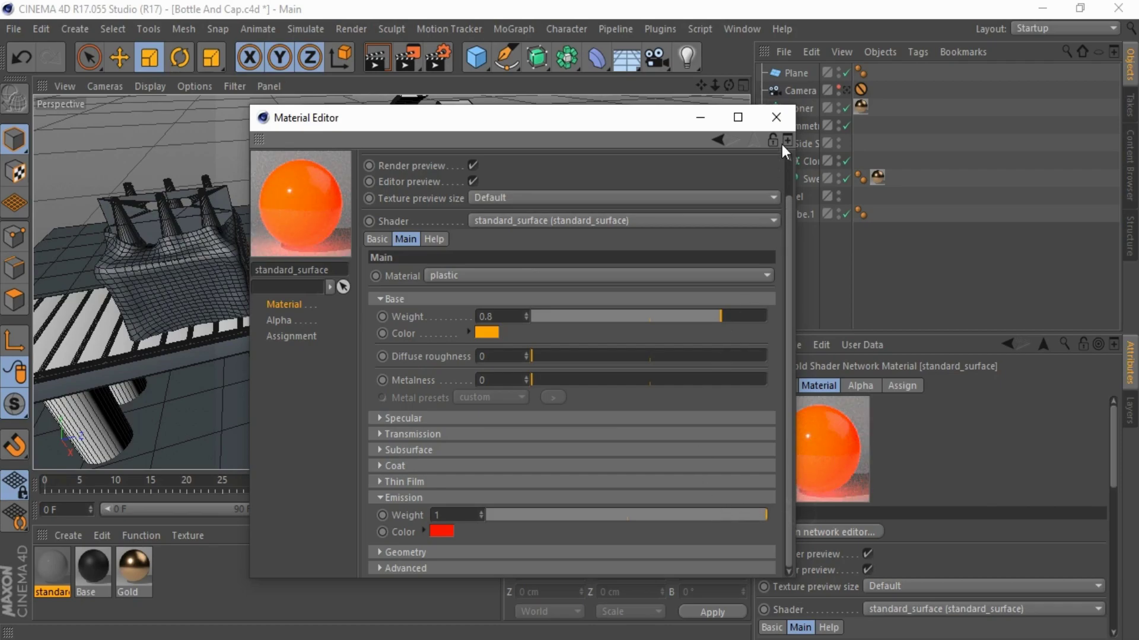
pyautogui.click(780, 118)
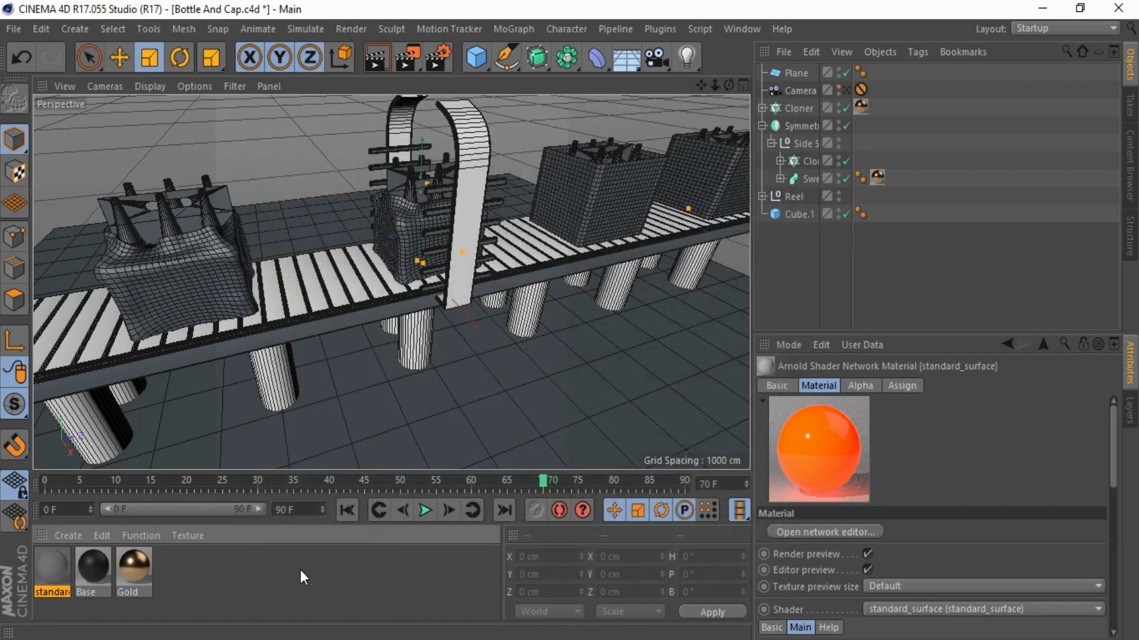
# Step: Expand the stand's Cloner and restore the bottle's Light polygon selection
pyautogui.click(780, 161)
pyautogui.click(812, 179)
pyautogui.click(889, 178)
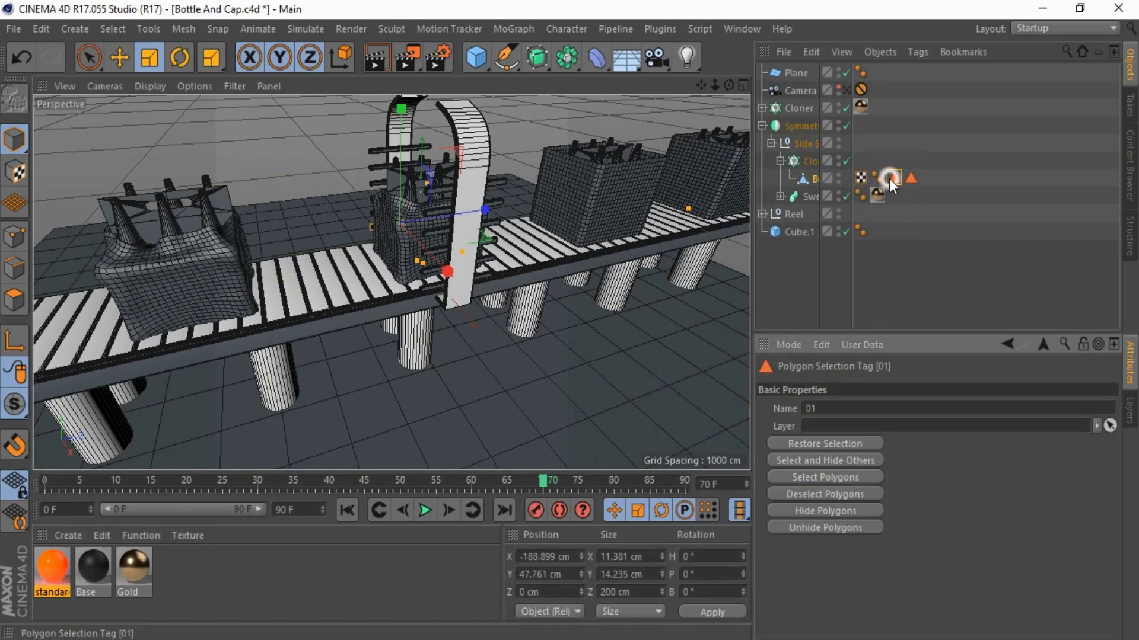
pyautogui.doubleClick(888, 179)
pyautogui.scroll(3, 332, 179)
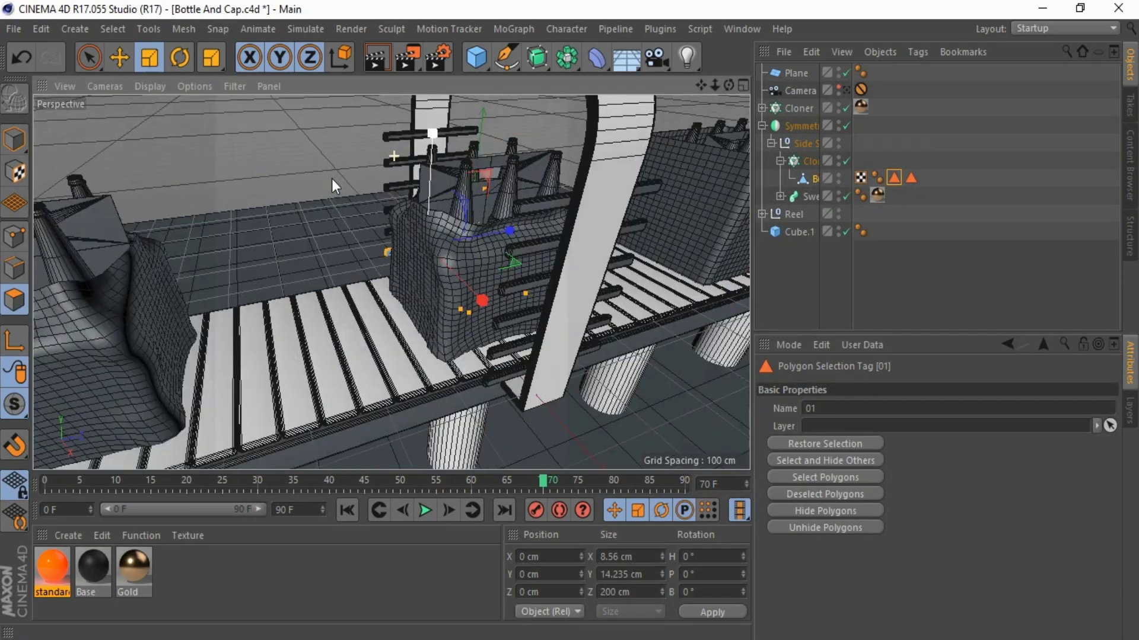
pyautogui.scroll(3, 380, 222)
pyautogui.keyDown('alt'); pyautogui.moveTo(380, 232); pyautogui.dragTo(300, 435); pyautogui.keyUp('alt')
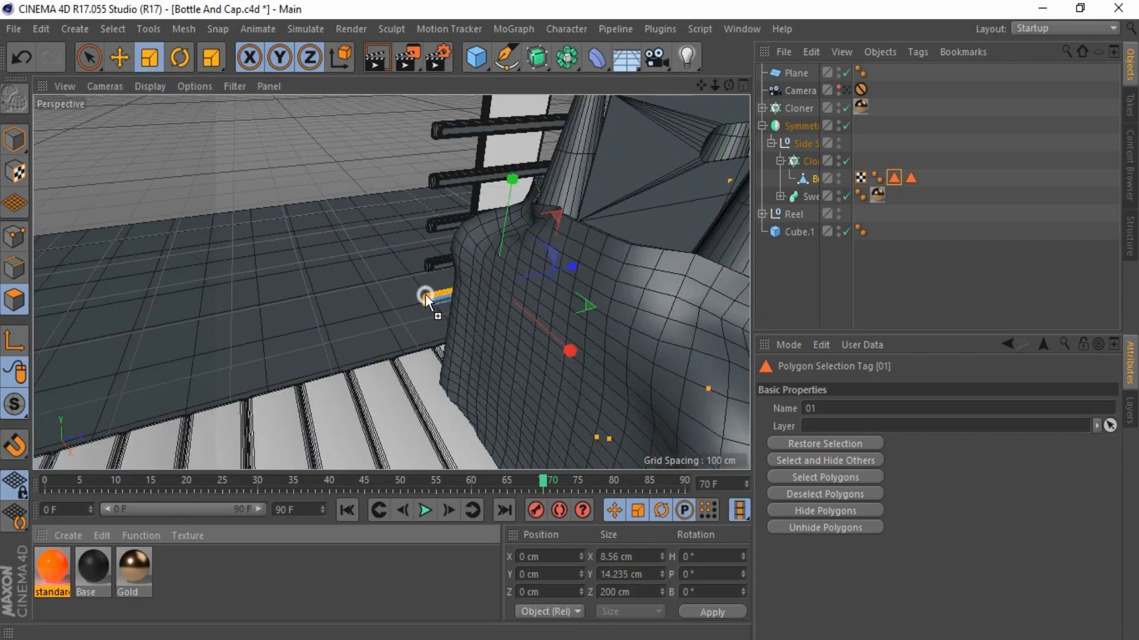
# Step: Apply the orange material to the Light strip and move its tag onto the Bulb object
pyautogui.moveTo(421, 294); pyautogui.dragTo(425, 294)
pyautogui.click(912, 177)
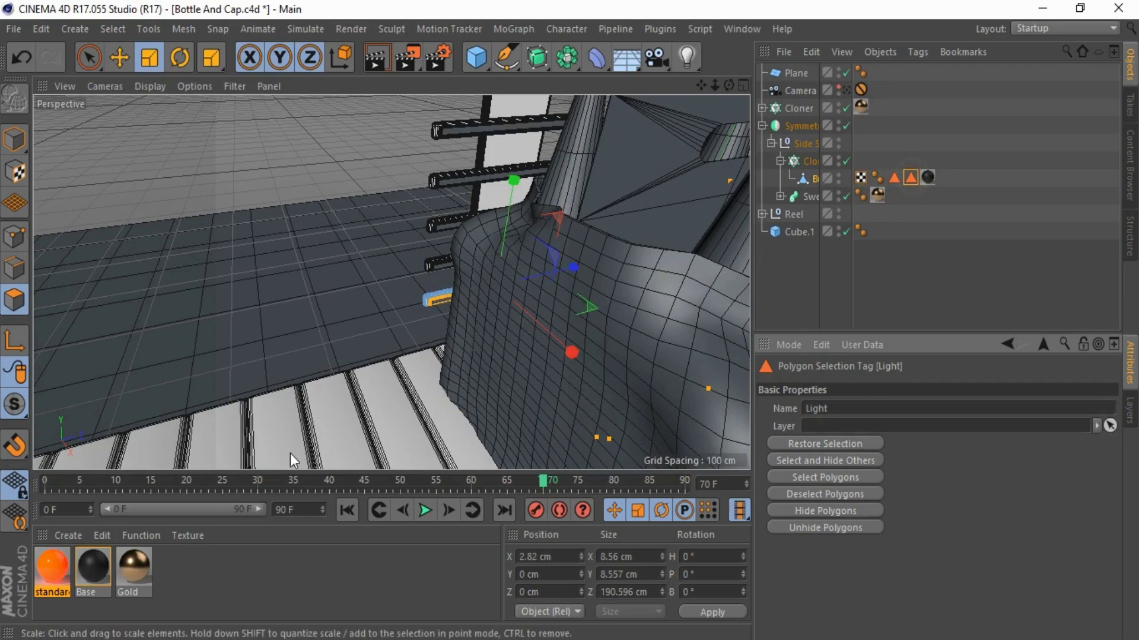
pyautogui.moveTo(443, 301); pyautogui.dragTo(442, 302)
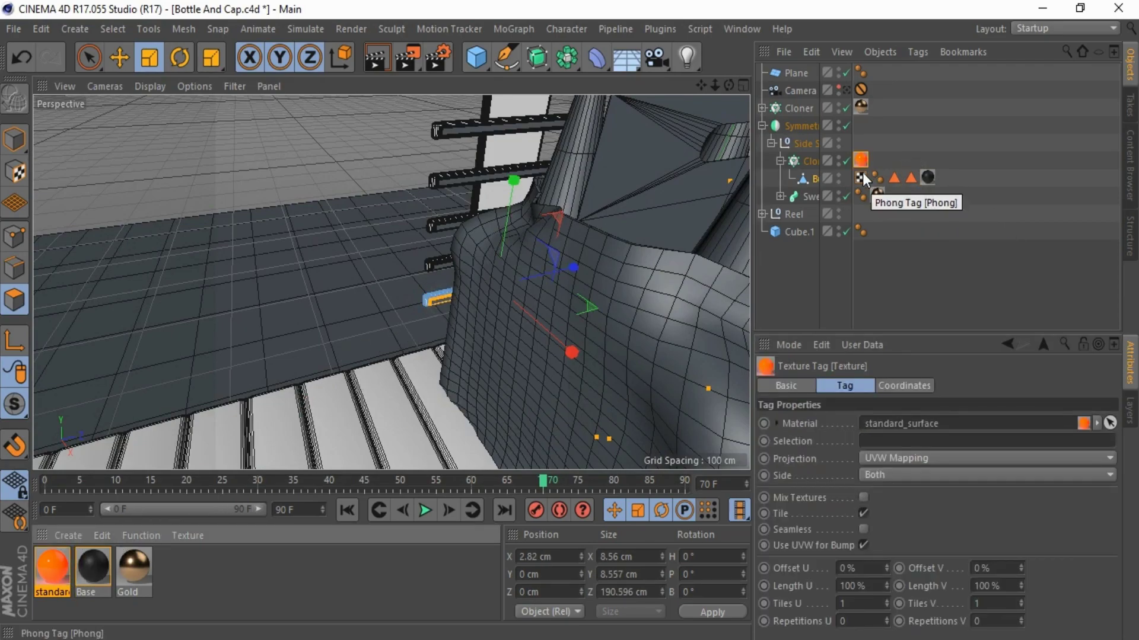
pyautogui.press('o')
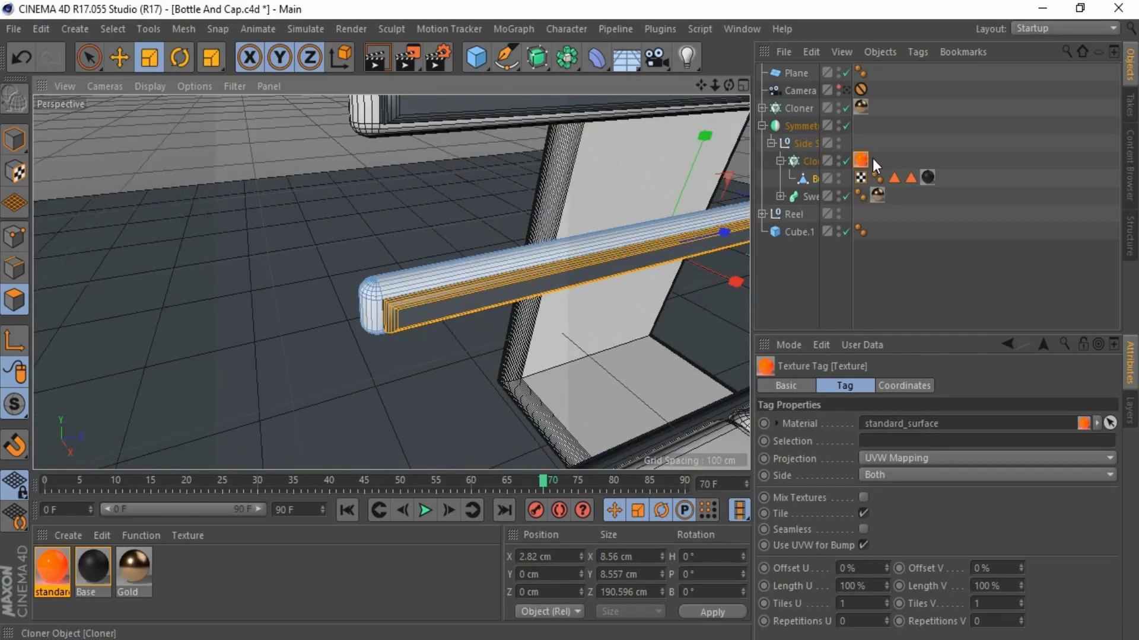
pyautogui.moveTo(927, 178)
pyautogui.mouseDown()
pyautogui.moveTo(928, 167)
pyautogui.moveTo(948, 181)
pyautogui.mouseUp()
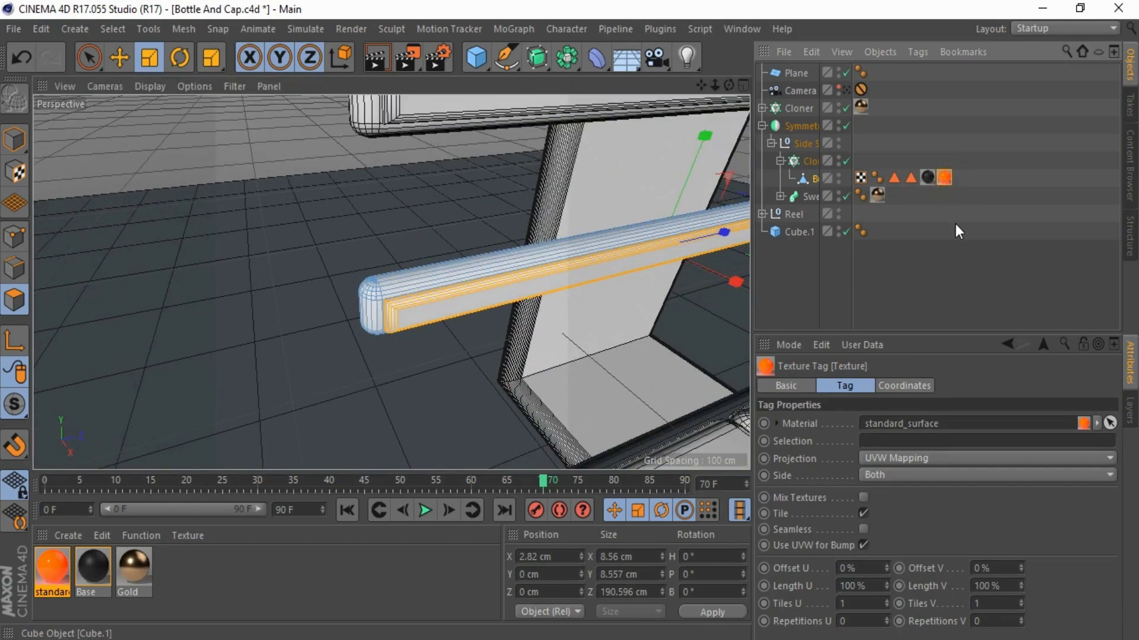
pyautogui.click(955, 223)
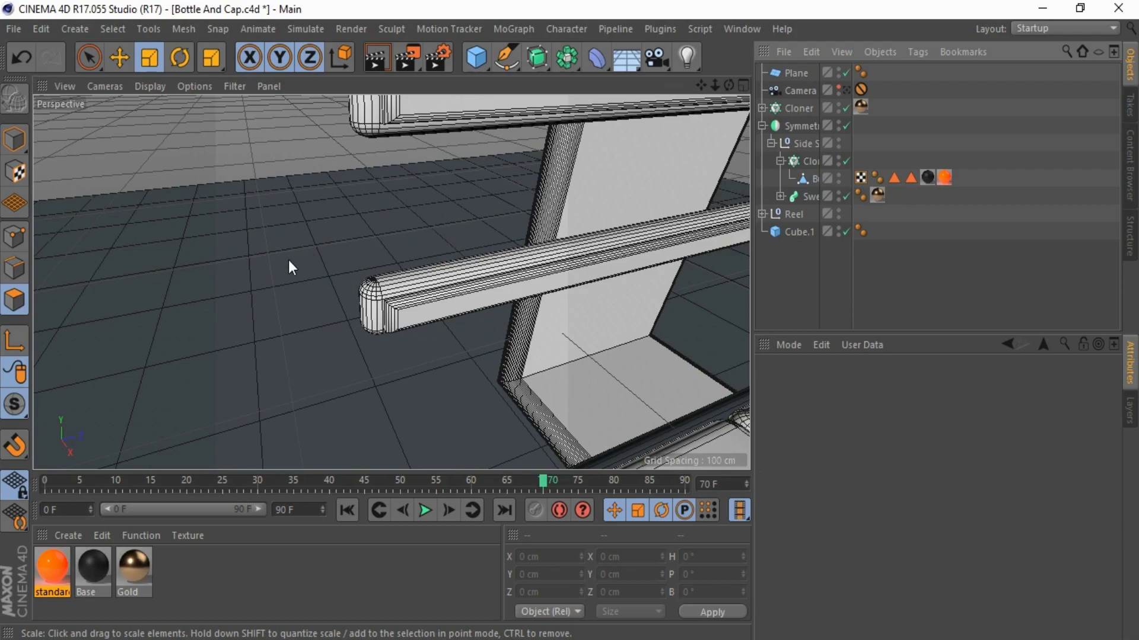
pyautogui.press('h')
pyautogui.scroll(6, 358, 264)
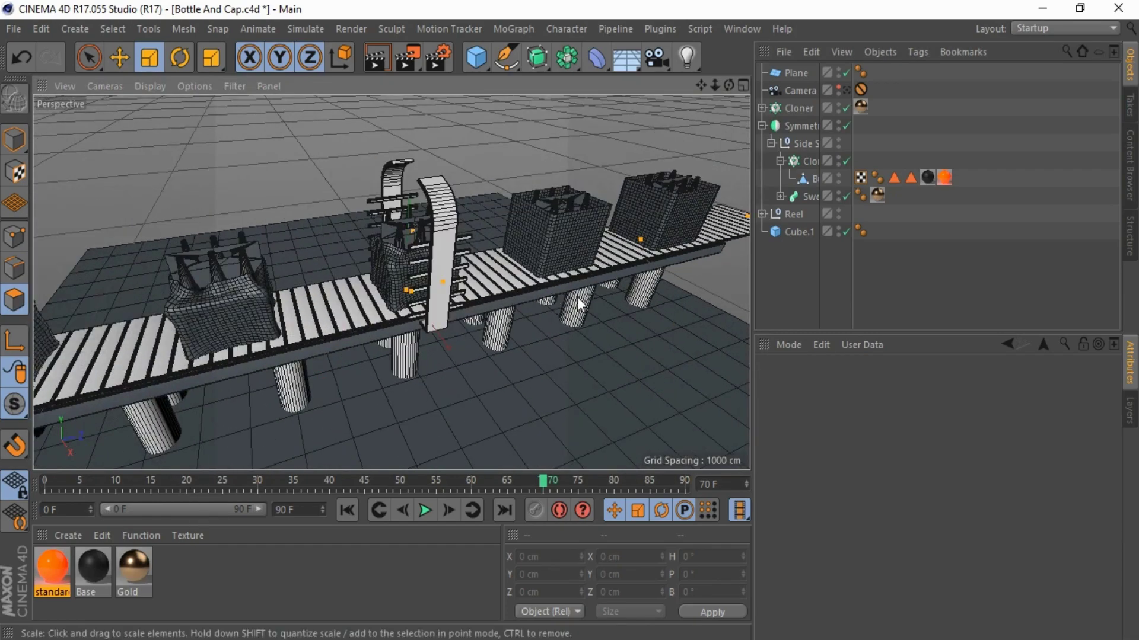
pyautogui.click(780, 160)
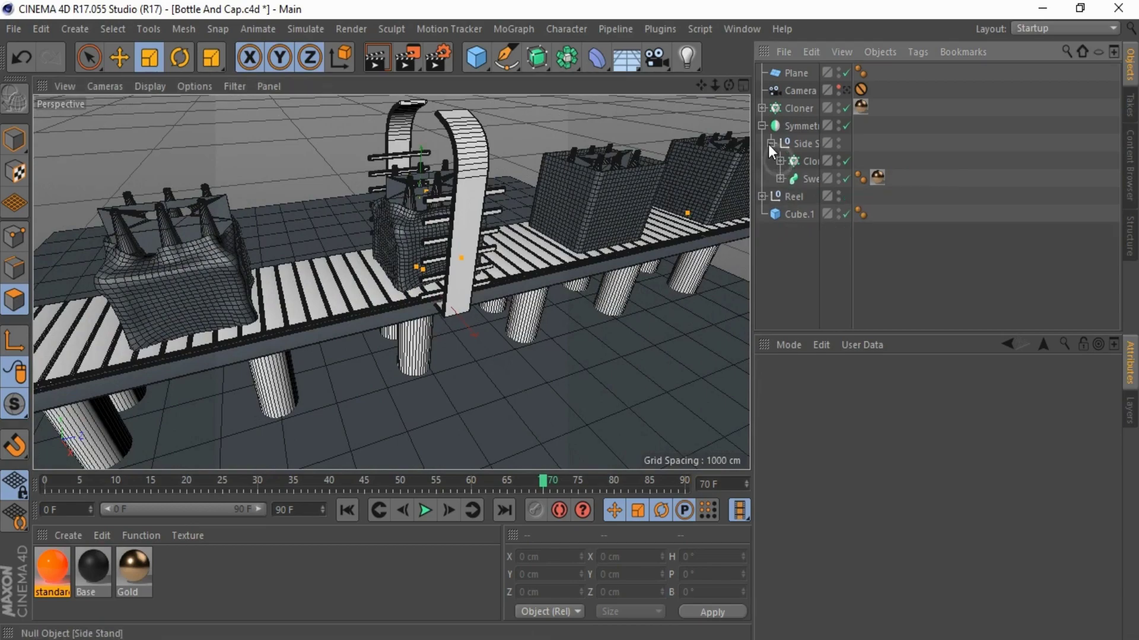
pyautogui.click(762, 126)
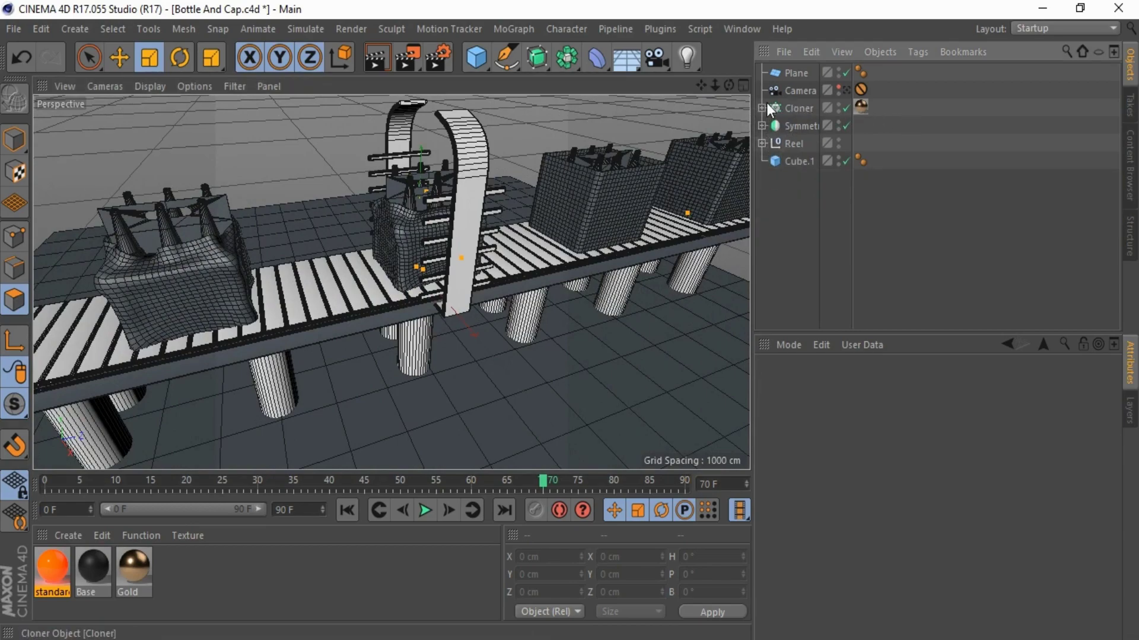
pyautogui.click(791, 73)
pyautogui.moveTo(94, 566); pyautogui.dragTo(794, 72)
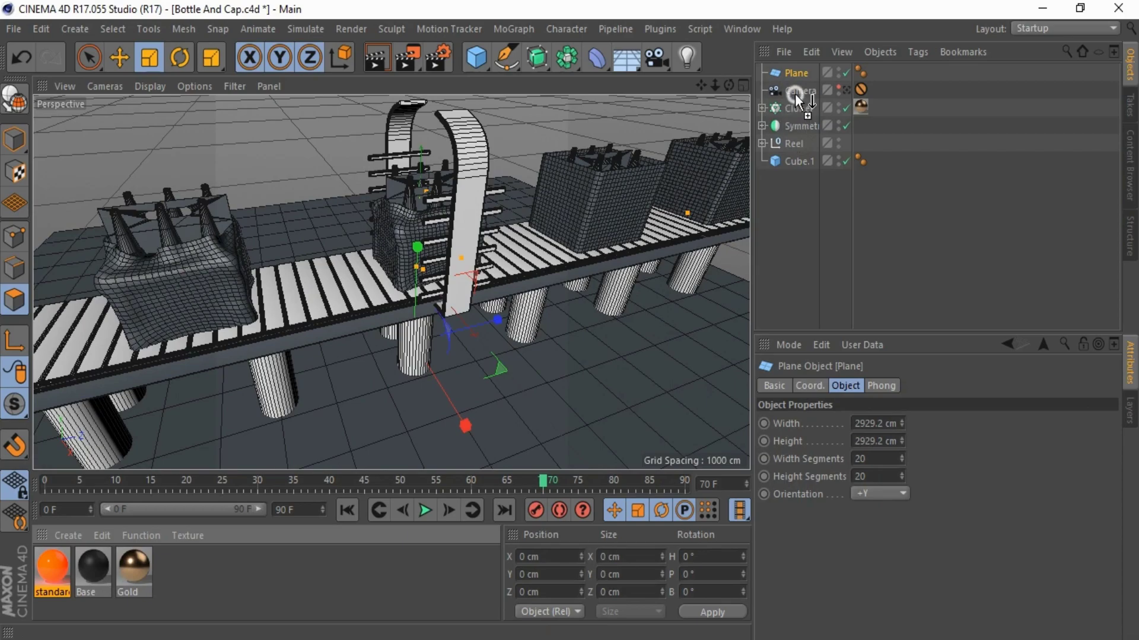
pyautogui.click(985, 224)
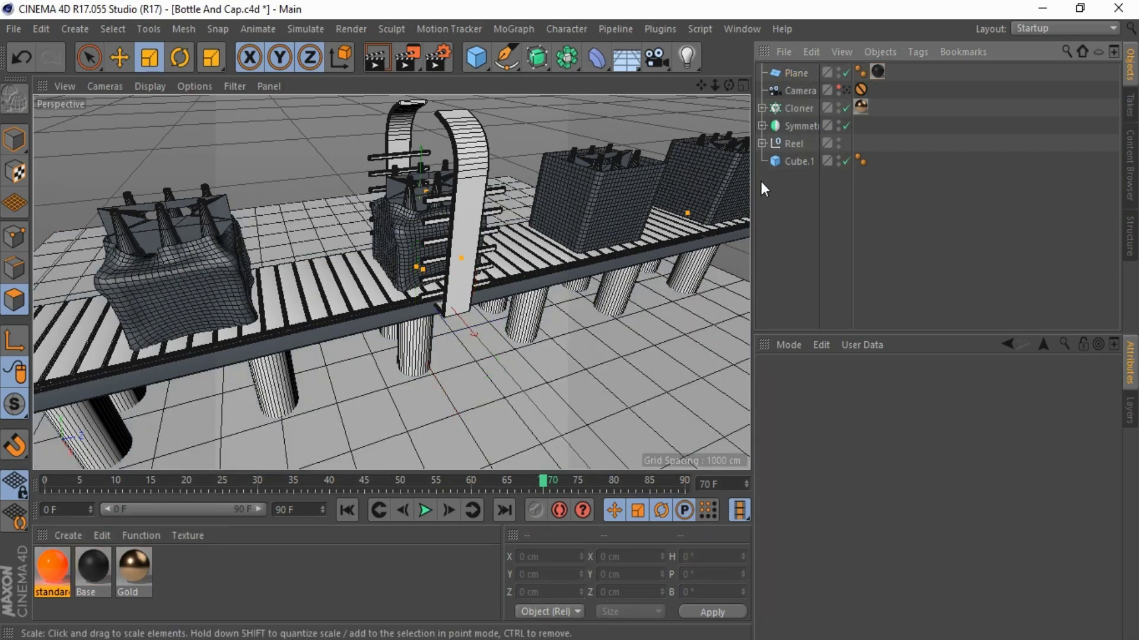
pyautogui.moveTo(804, 90); pyautogui.dragTo(877, 90)
pyautogui.click(976, 195)
pyautogui.scroll(3, 415, 201)
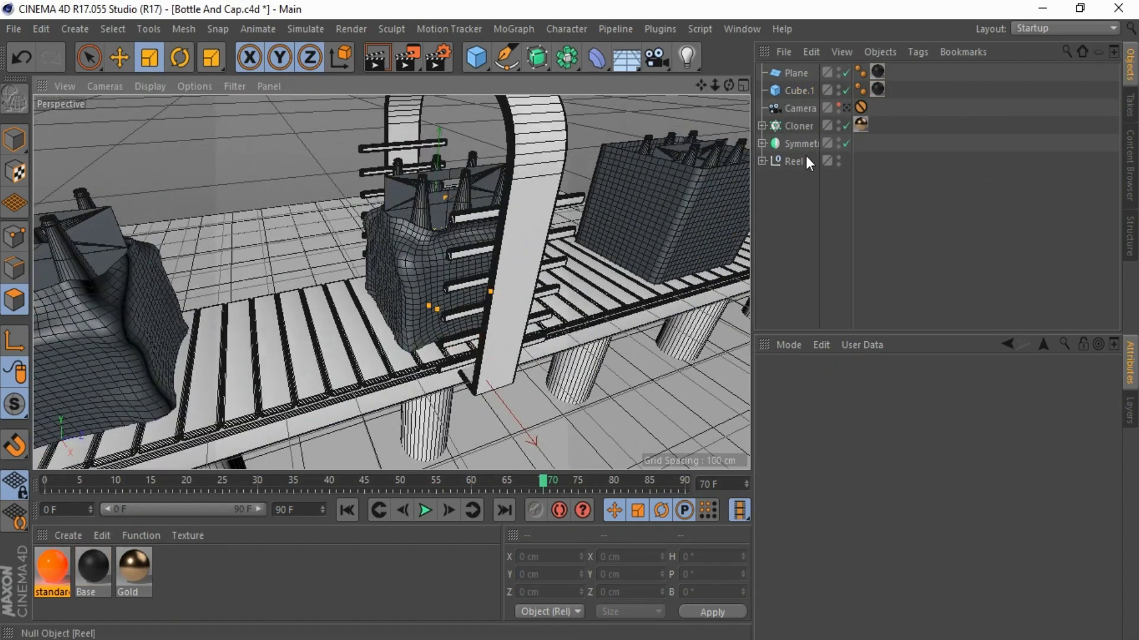
pyautogui.click(763, 161)
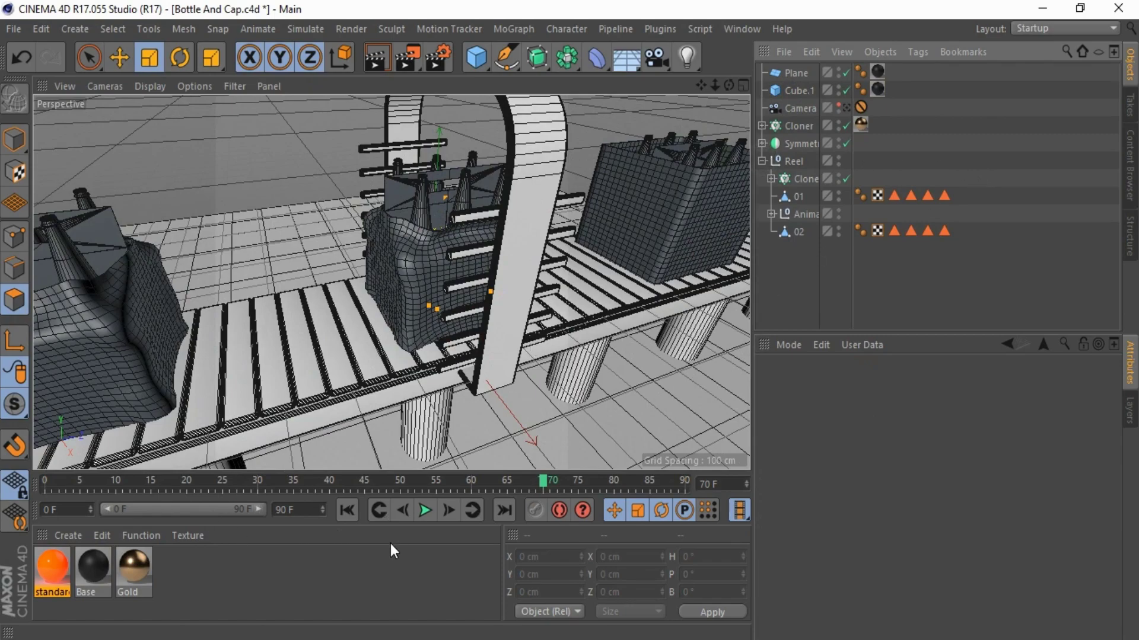
# Step: Create an Arnold standard_surface material named Glass
pyautogui.click(68, 536)
pyautogui.moveTo(142, 408)
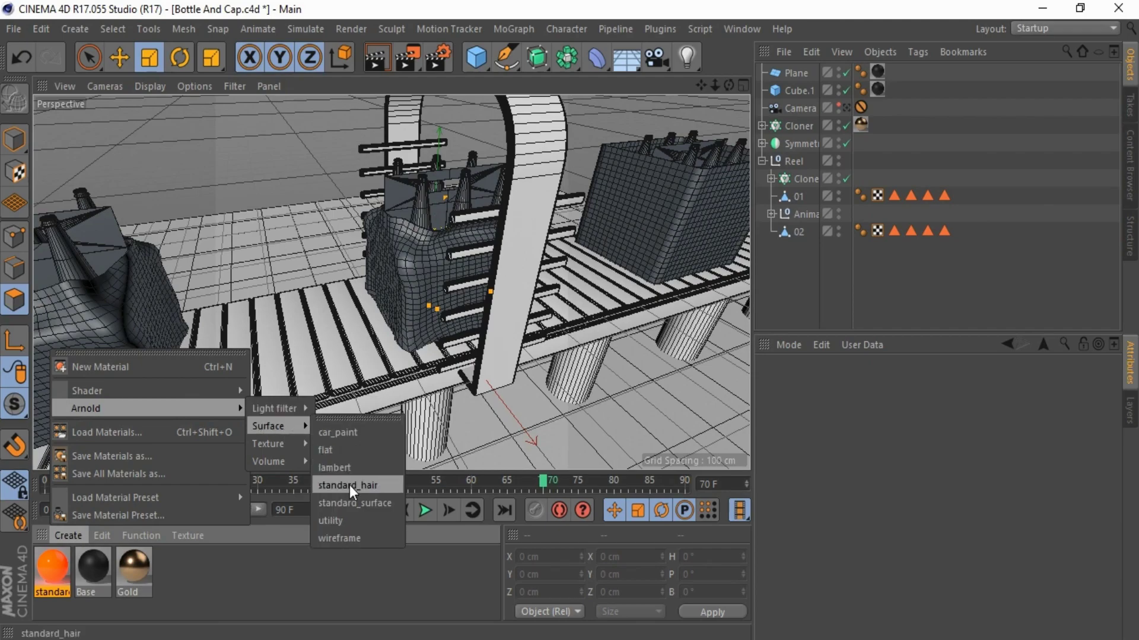
pyautogui.click(347, 501)
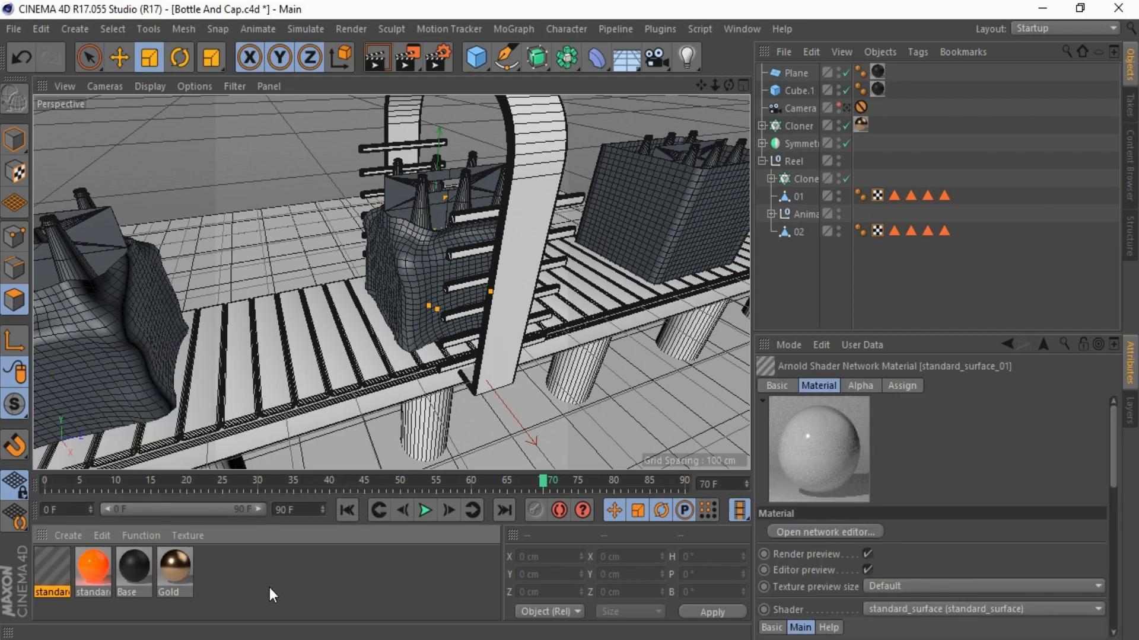
pyautogui.doubleClick(58, 595)
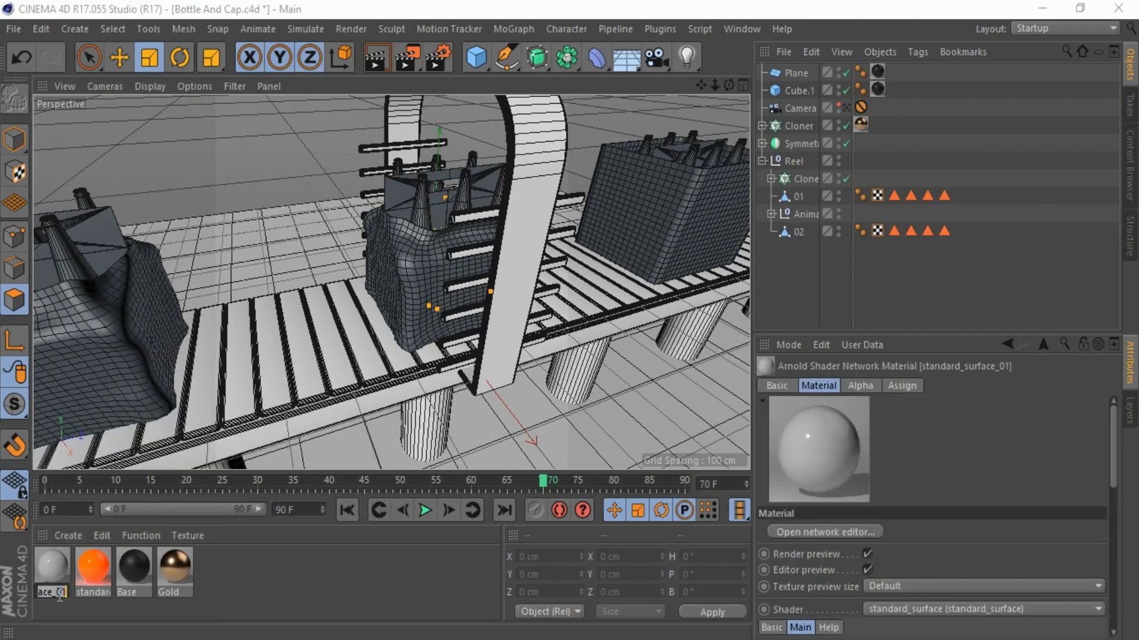
pyautogui.write('Gla')
pyautogui.write('ss')
pyautogui.press('Return')
# Step: Set Glass to the glass preset with specular weight 0.8 and IOR 0.1
pyautogui.doubleClick(54, 570)
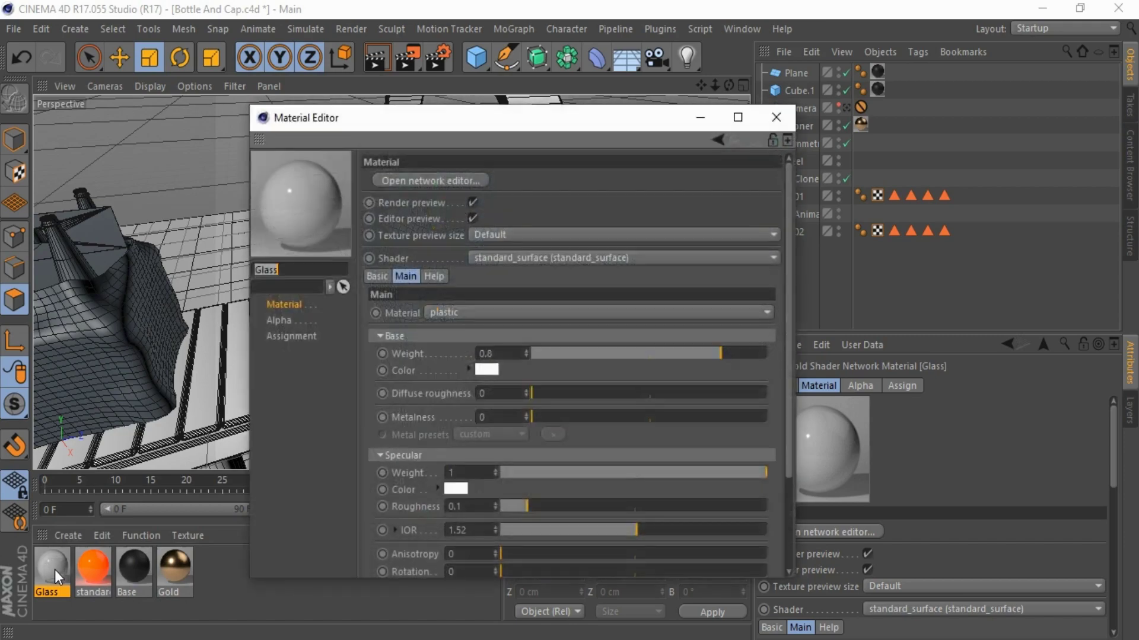
pyautogui.click(460, 312)
pyautogui.click(465, 382)
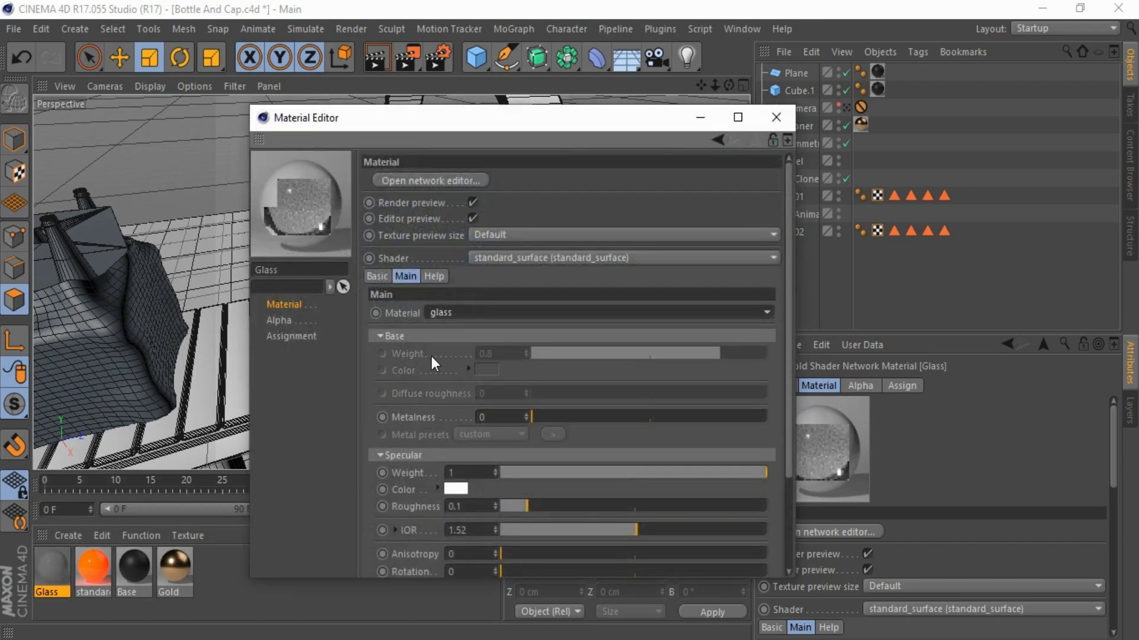
pyautogui.click(393, 337)
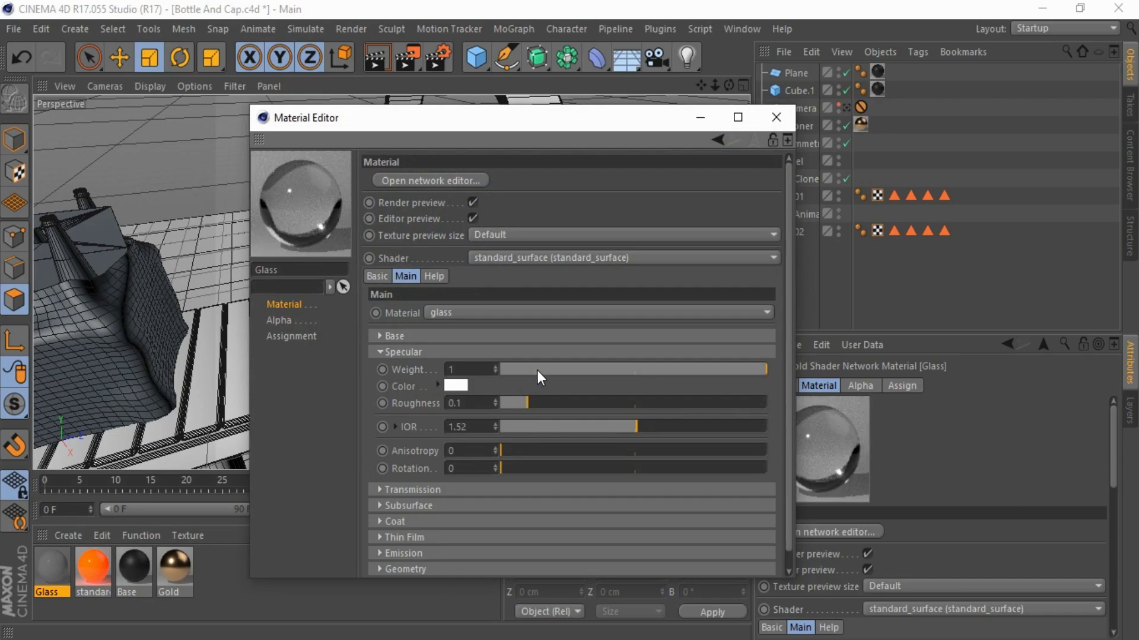
pyautogui.click(464, 369)
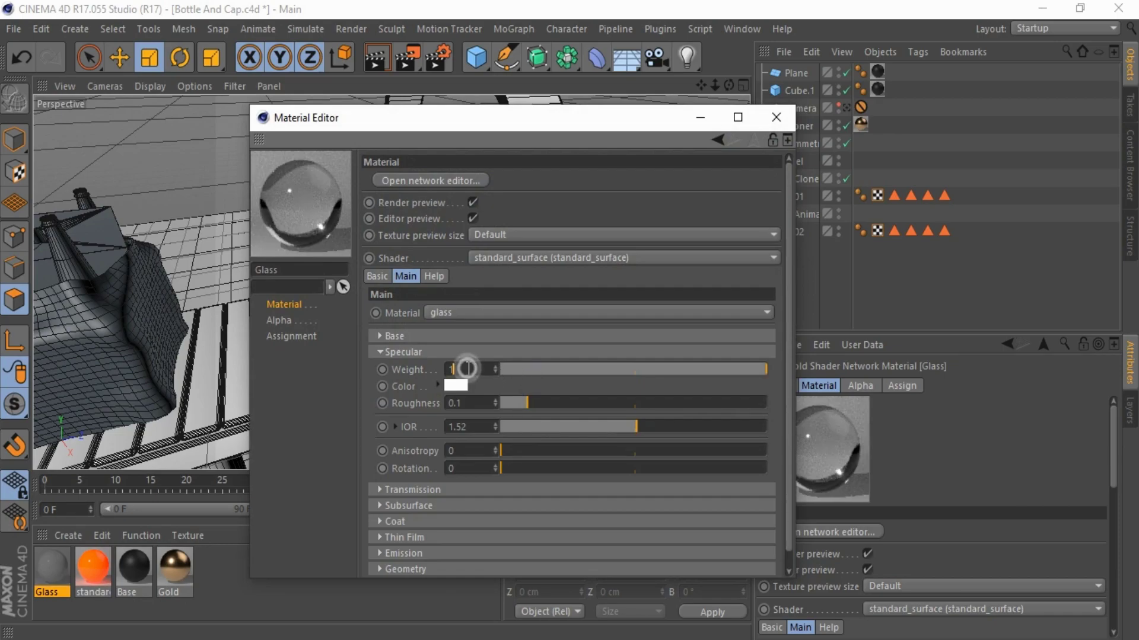
pyautogui.click(696, 369)
pyautogui.scroll(1, 695, 368)
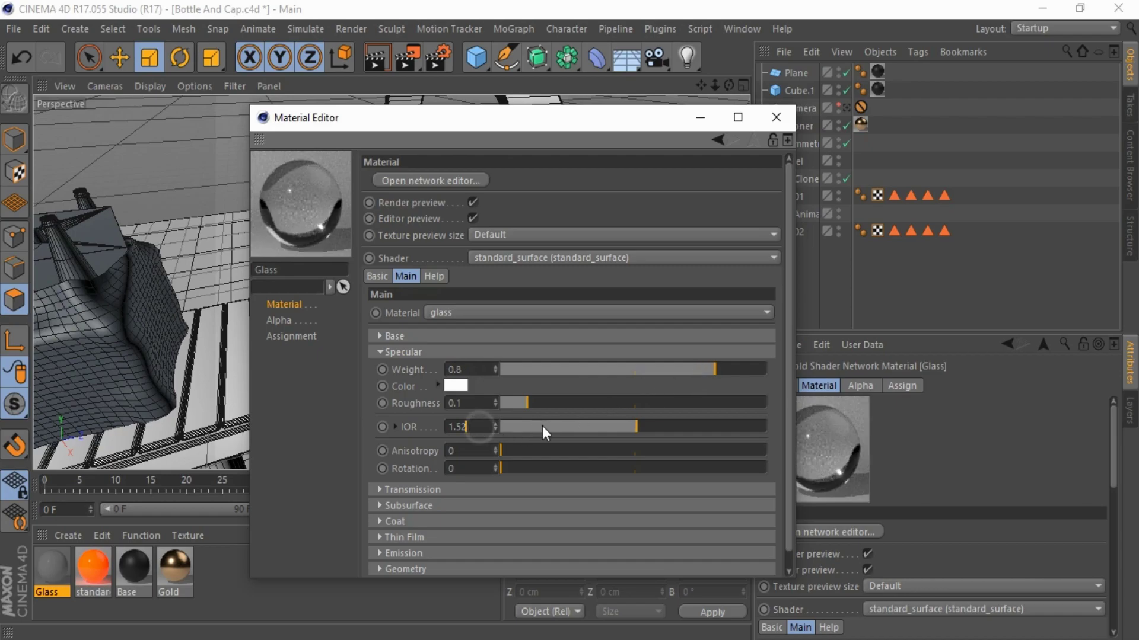
pyautogui.moveTo(541, 426); pyautogui.dragTo(526, 427)
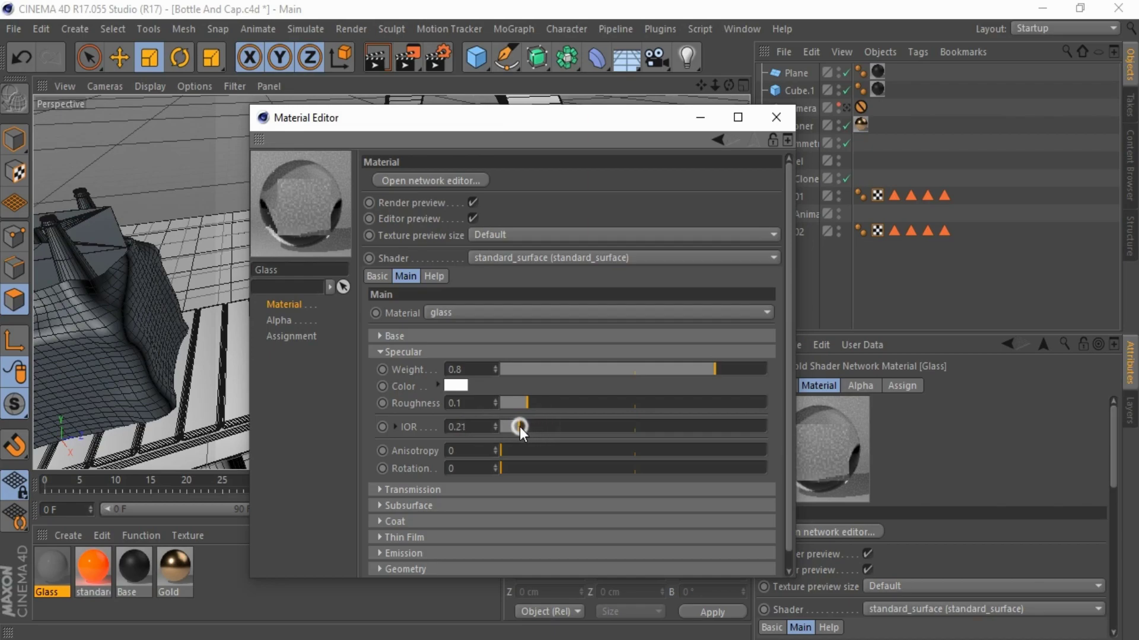
pyautogui.moveTo(511, 425); pyautogui.dragTo(508, 424)
pyautogui.click(468, 426)
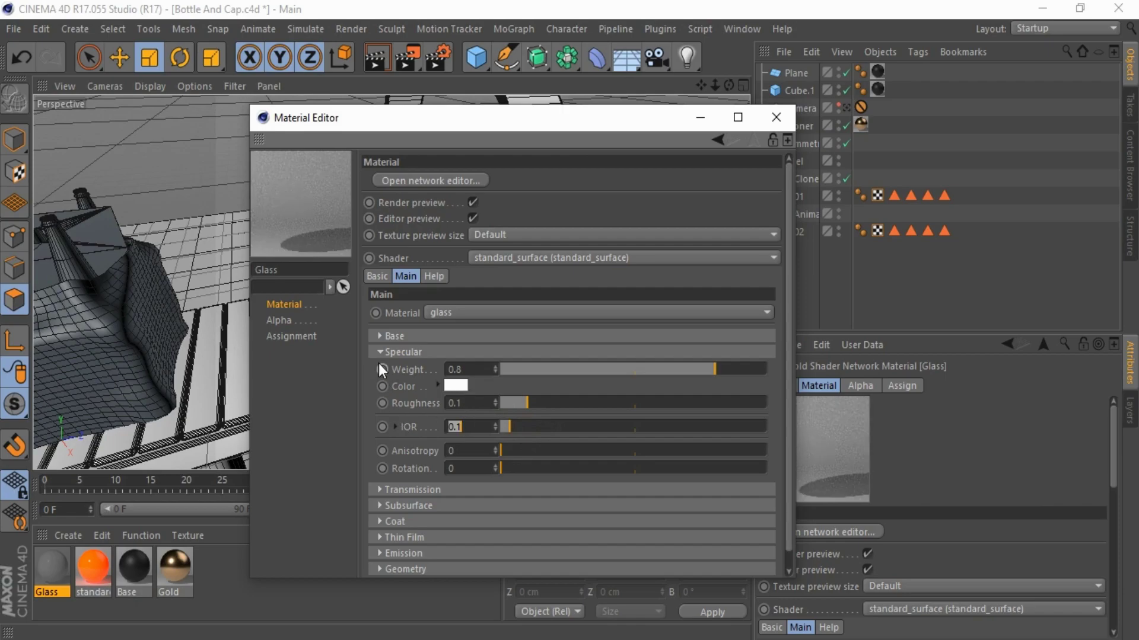
pyautogui.click(389, 489)
# Step: Give the Glass transmission an orange colour (H16, S100) and a 20 cm depth
pyautogui.scroll(-3, 415, 481)
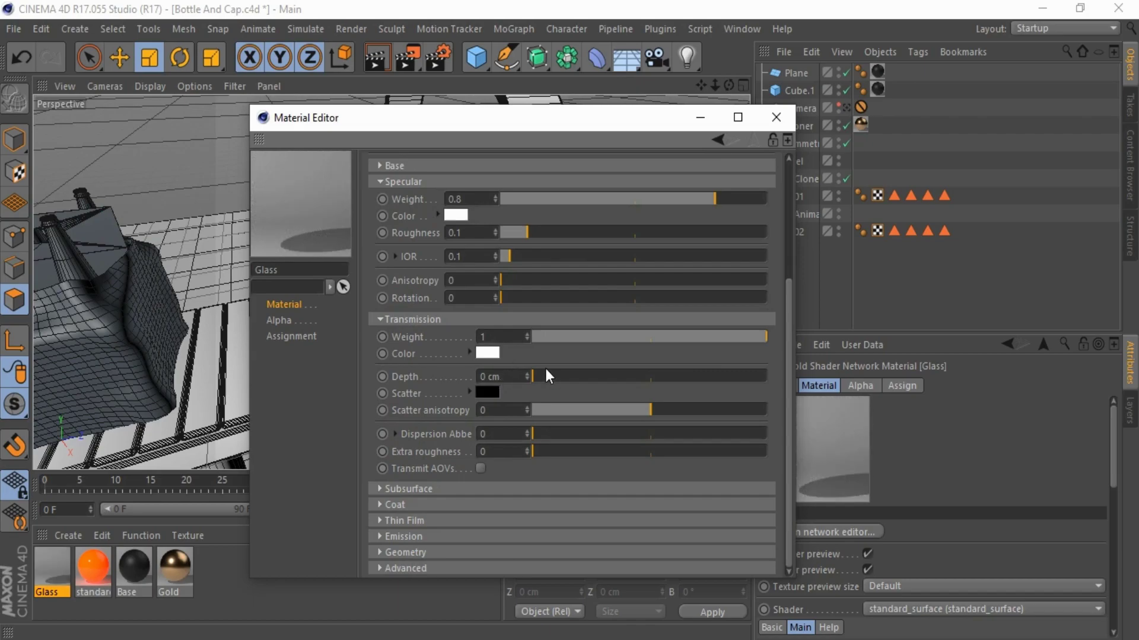
pyautogui.click(490, 352)
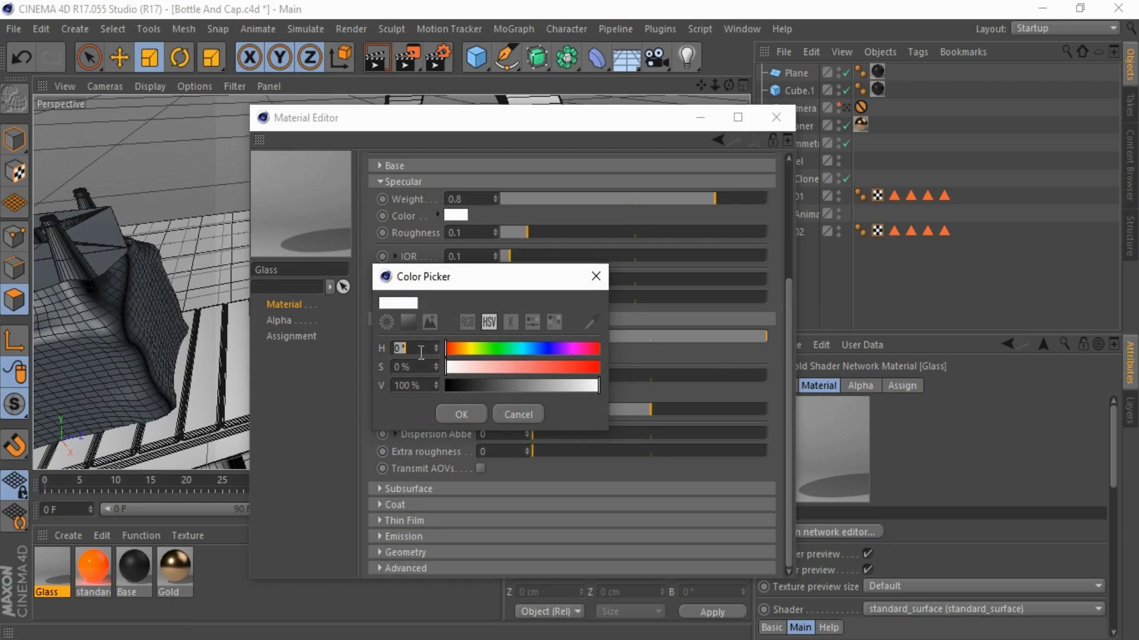
pyautogui.write('16')
pyautogui.click(419, 365)
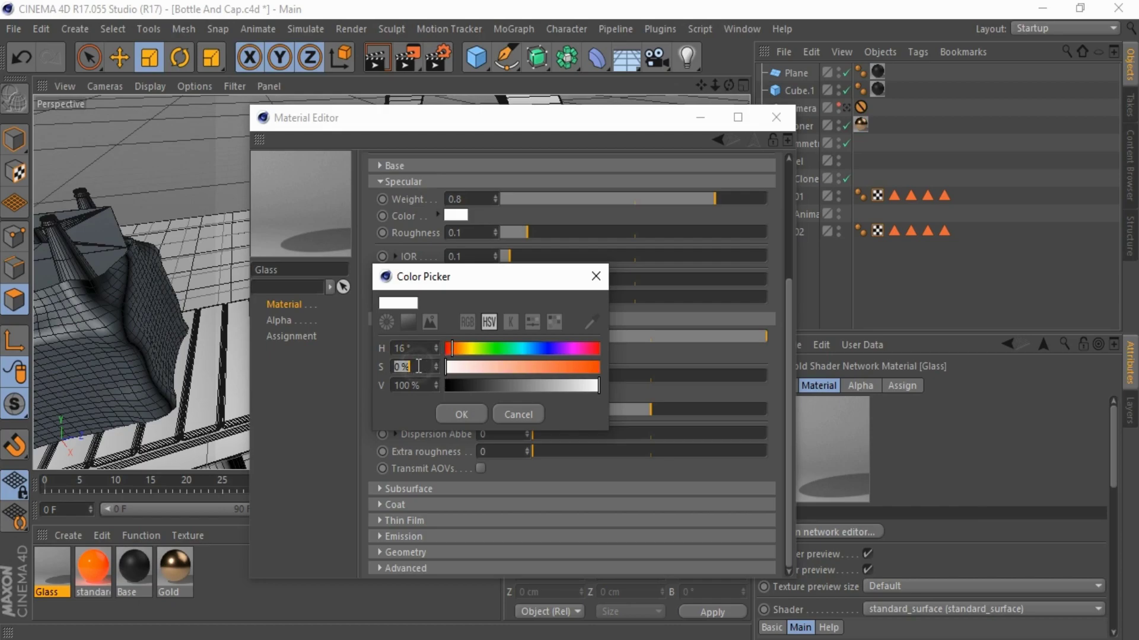
pyautogui.write('100')
pyautogui.click(460, 418)
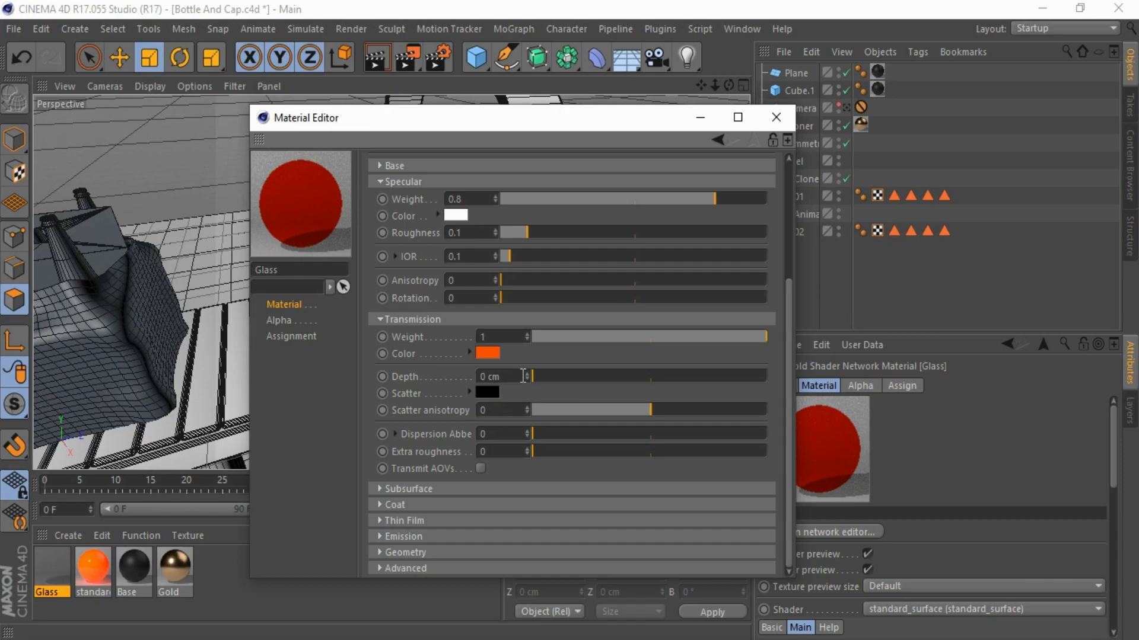
pyautogui.click(520, 376)
pyautogui.write('0.9')
pyautogui.moveTo(541, 376); pyautogui.dragTo(546, 376)
pyautogui.doubleClick(520, 377)
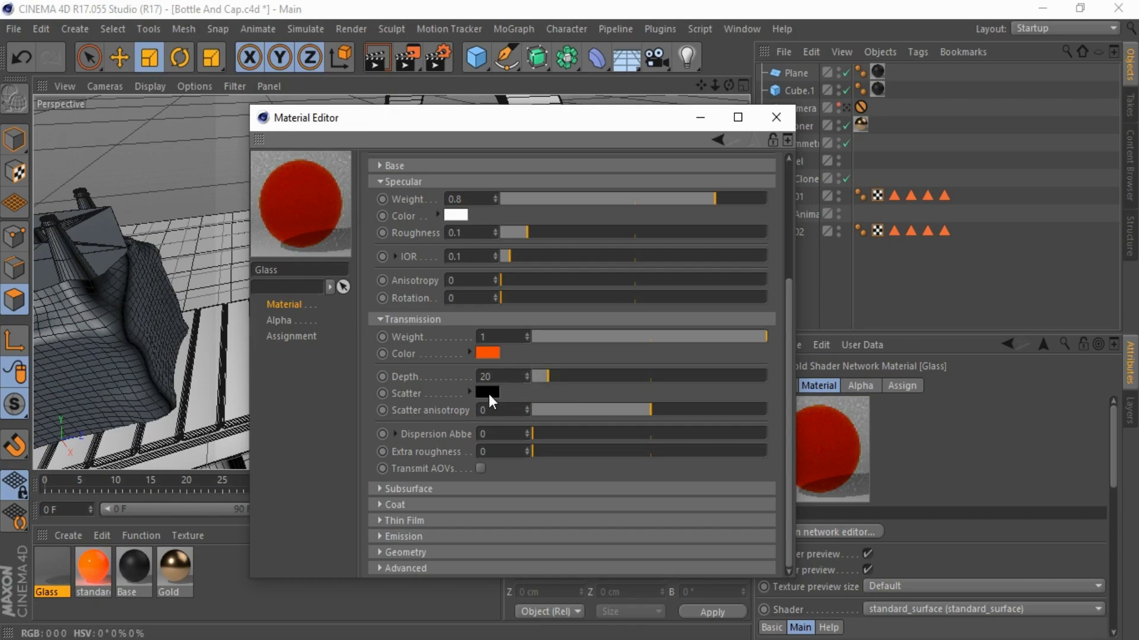
# Step: Set the transmission scatter colour to yellow (hue 47)
pyautogui.click(487, 392)
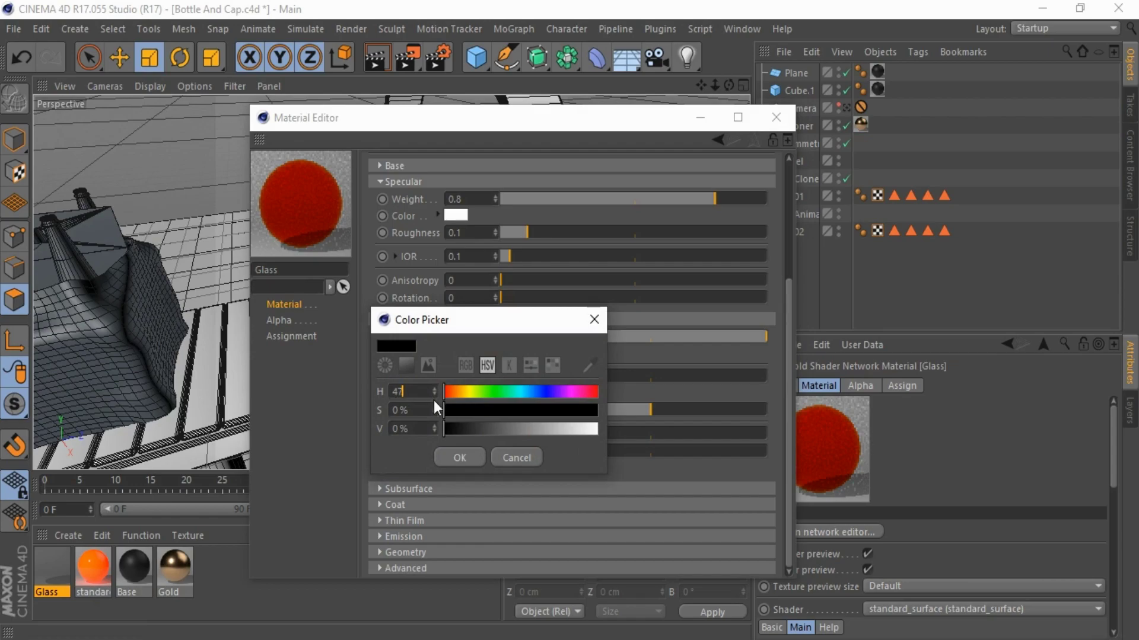
pyautogui.write('47')
pyautogui.press('Tab')
pyautogui.write('80')
pyautogui.press('BackSpace')
pyautogui.press('BackSpace')
pyautogui.write('888')
pyautogui.click(460, 454)
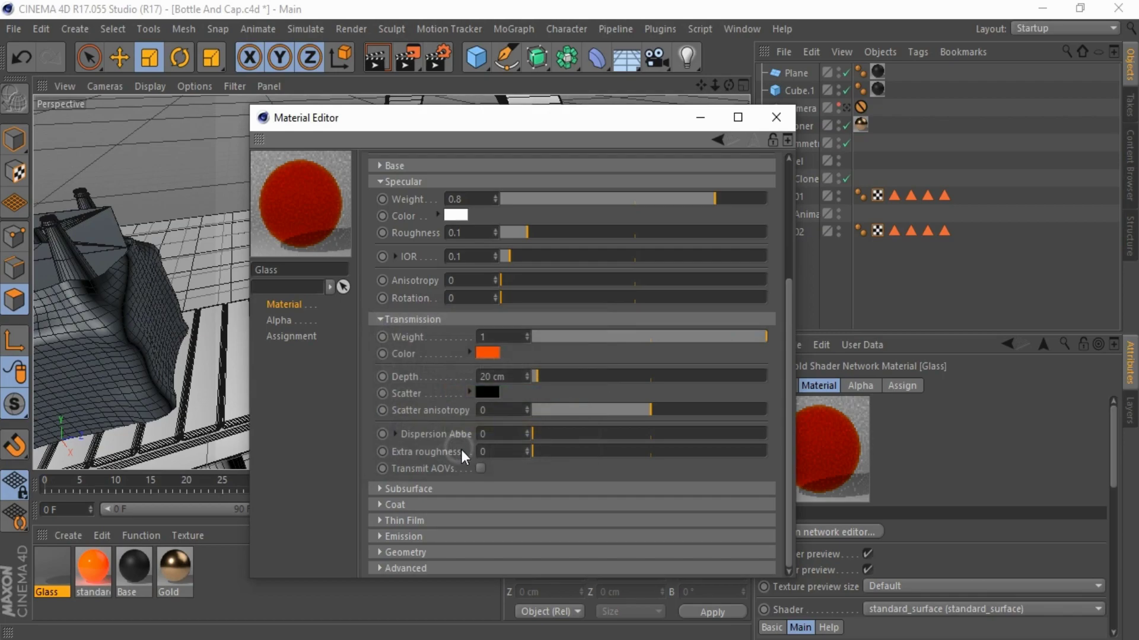
pyautogui.click(487, 393)
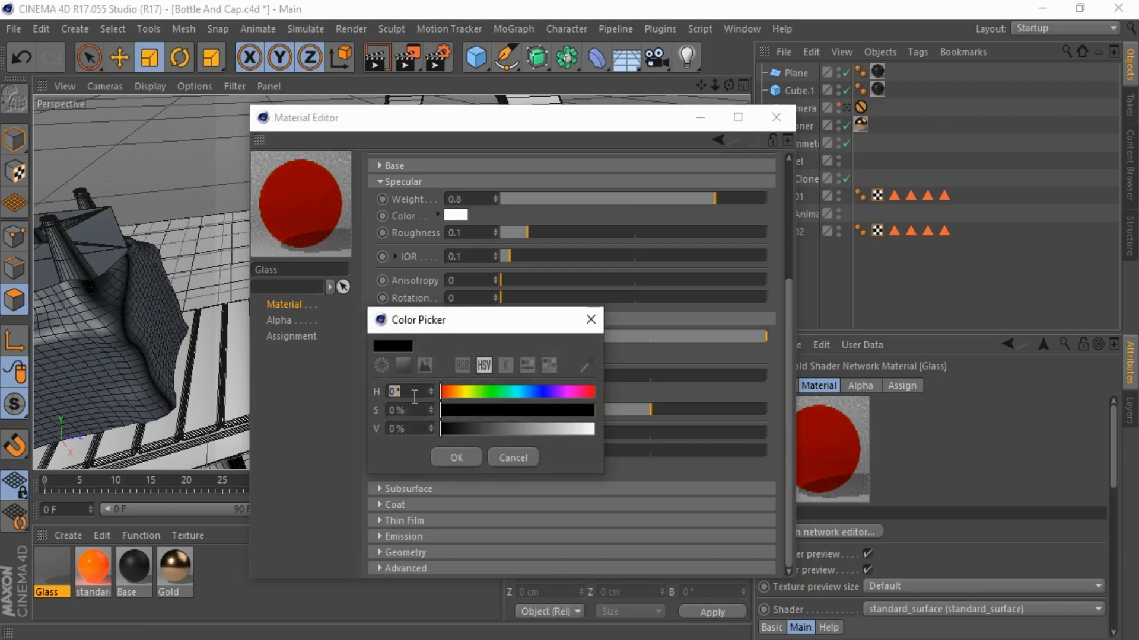
pyautogui.write('47')
pyautogui.click(415, 411)
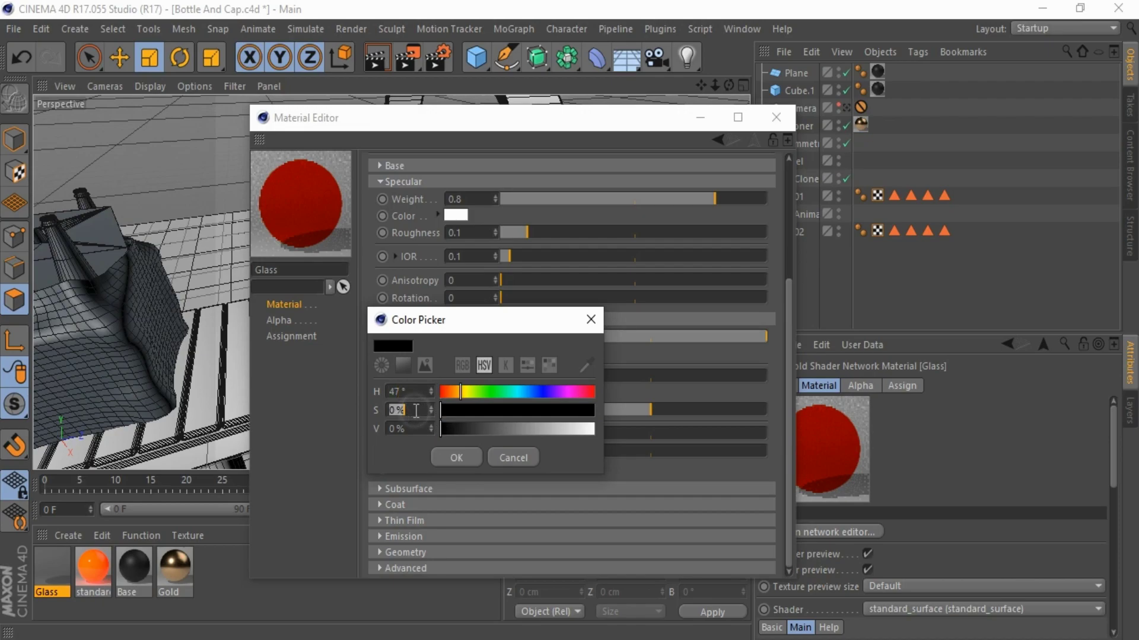
pyautogui.click(449, 460)
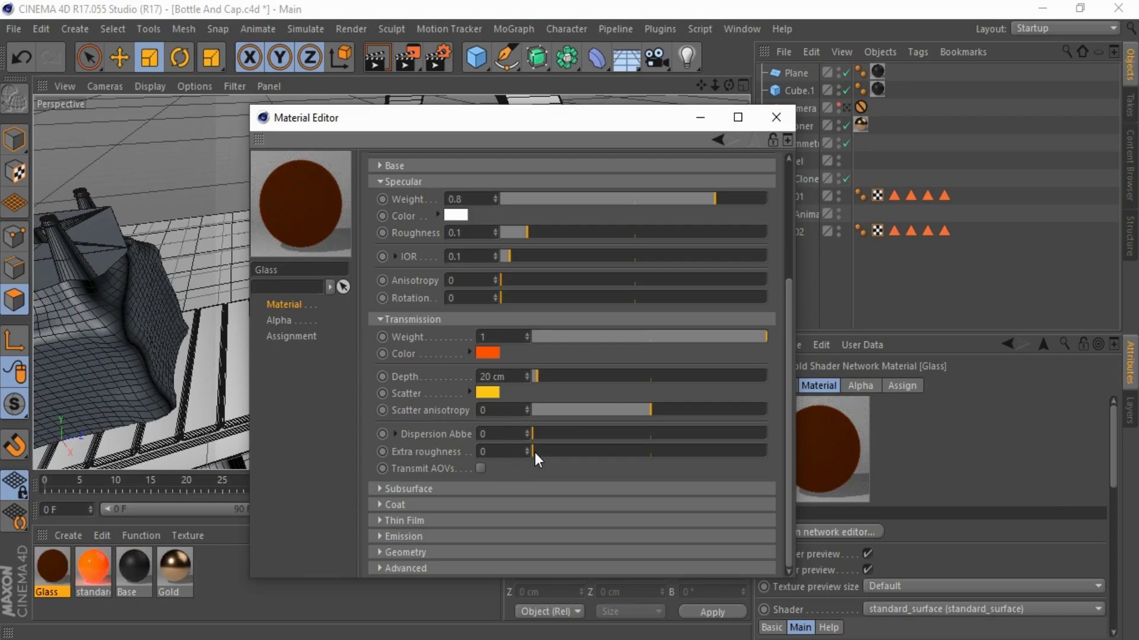
# Step: Set extra roughness to 0.5, preview on the Arnold Shaderball, and close the editor
pyautogui.moveTo(535, 453); pyautogui.dragTo(582, 475)
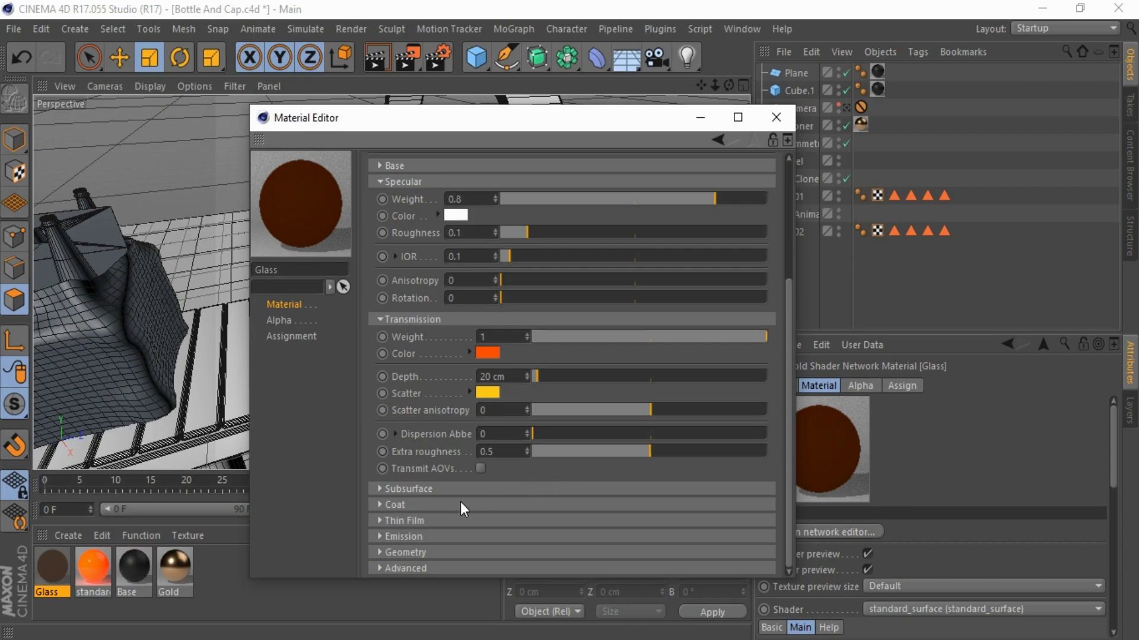
pyautogui.scroll(5, 462, 502)
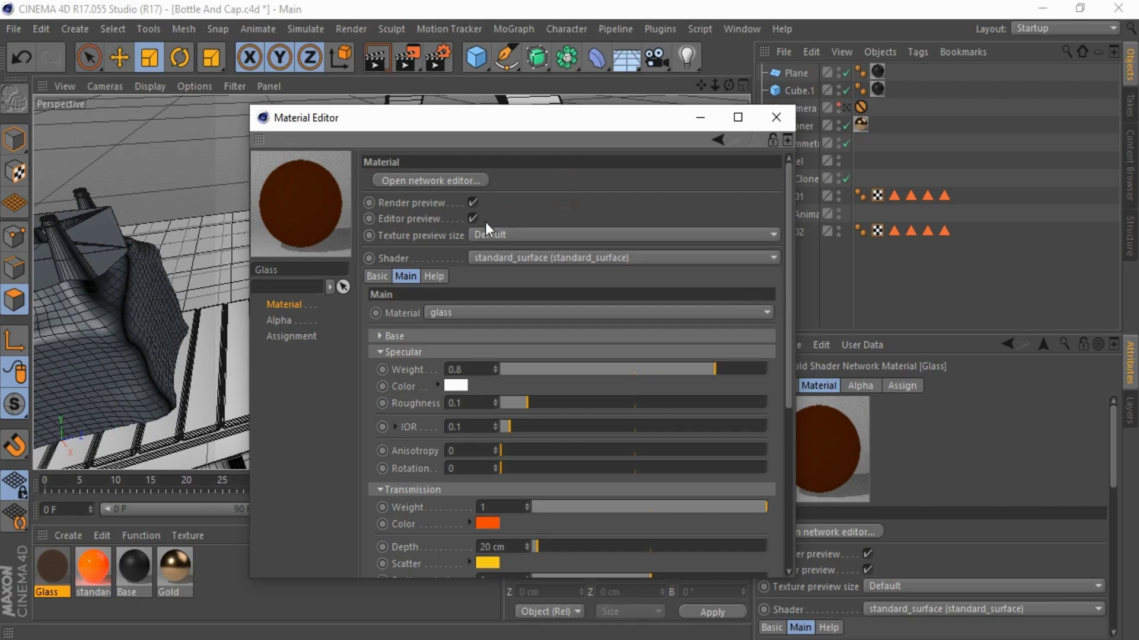
pyautogui.rightClick(267, 215)
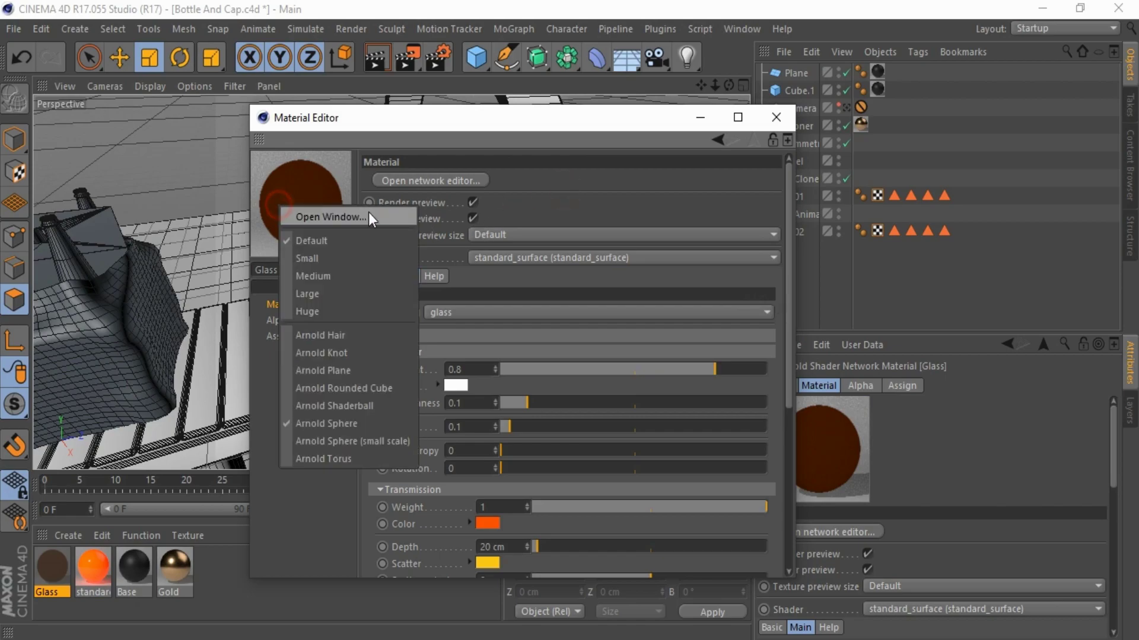
pyautogui.click(354, 410)
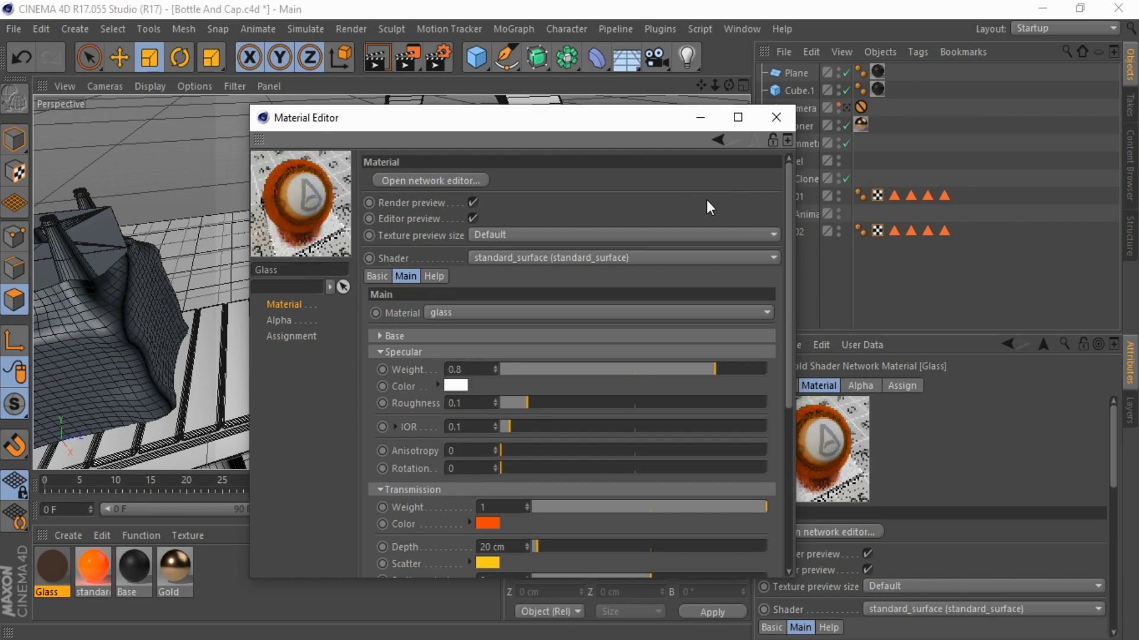
pyautogui.click(776, 117)
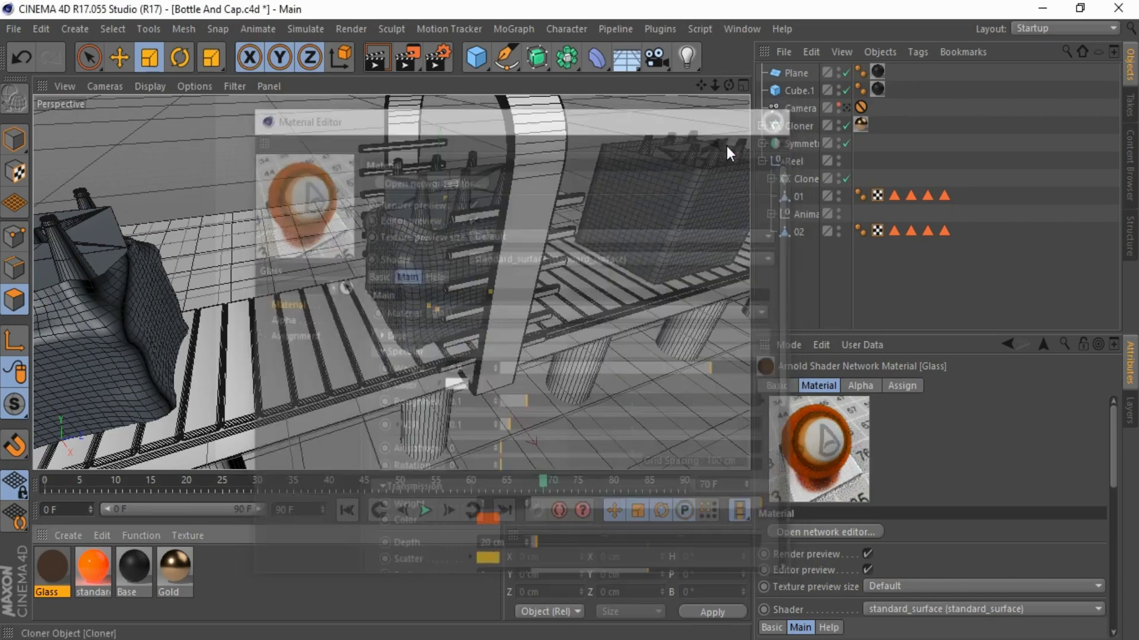
# Step: Create a new Arnold standard_surface material, name it Wood, and select it
pyautogui.click(68, 536)
pyautogui.moveTo(86, 408)
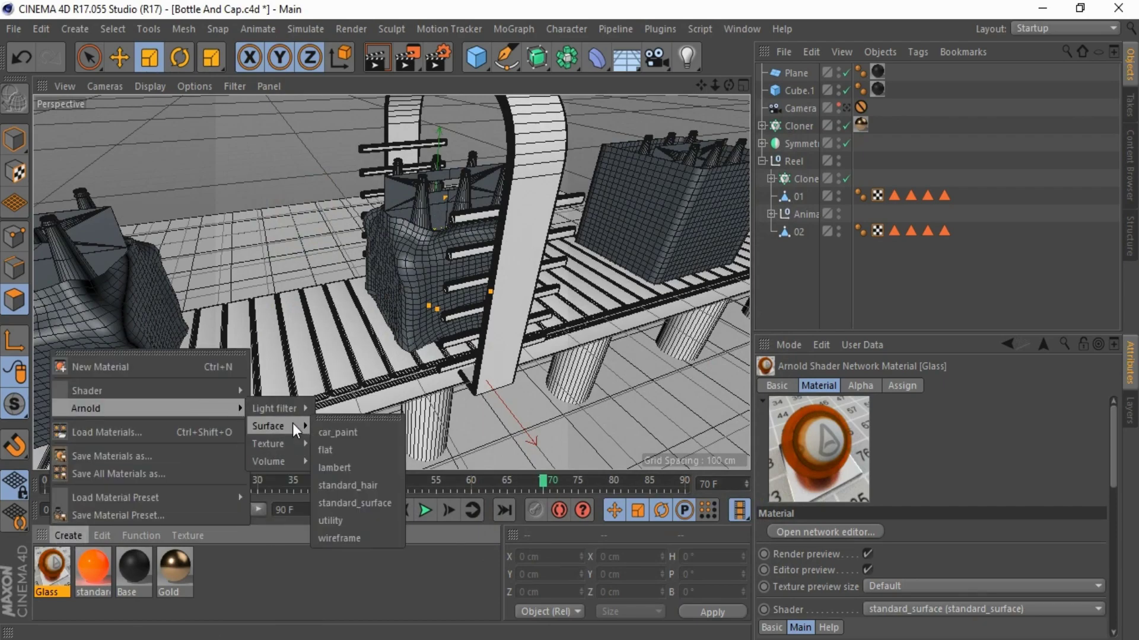
pyautogui.click(363, 500)
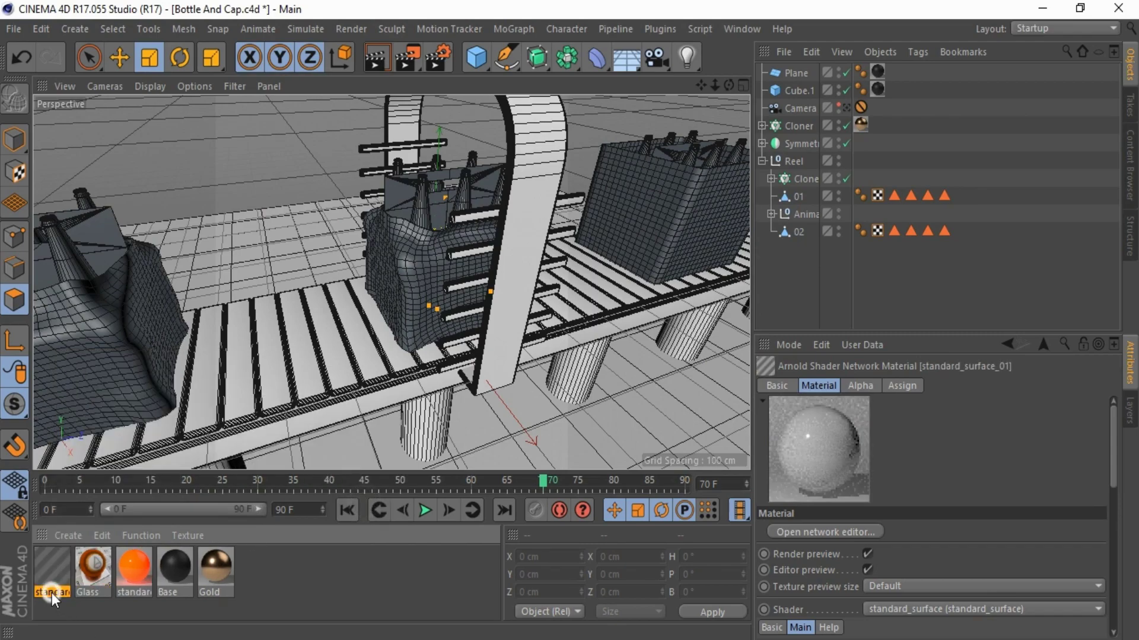
pyautogui.doubleClick(51, 593)
pyautogui.write('Wood')
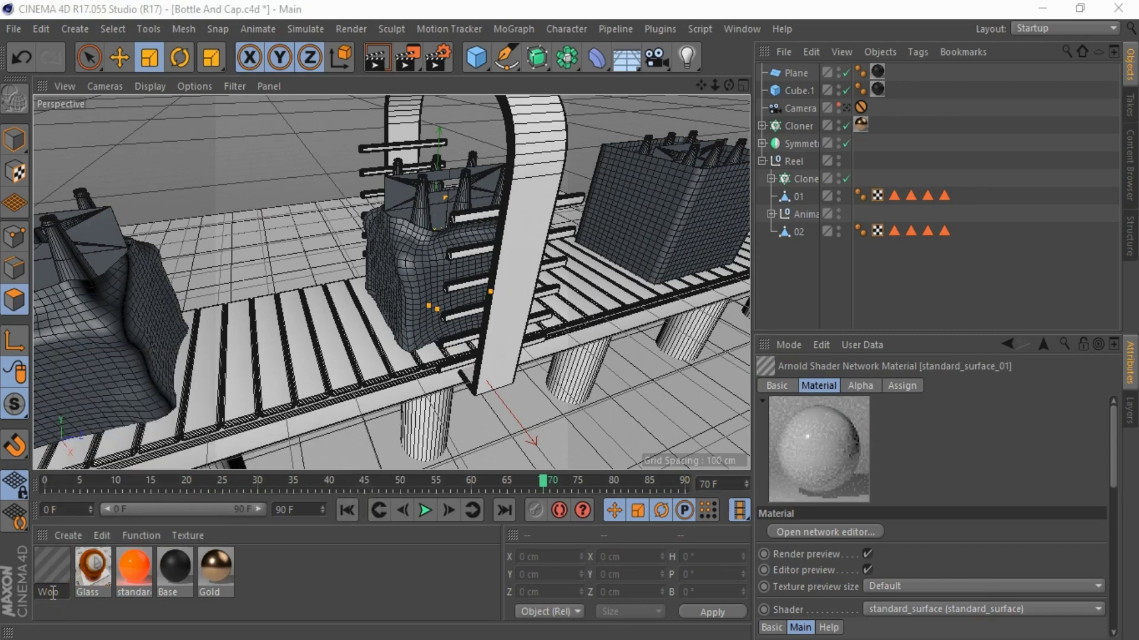
pyautogui.press('Return')
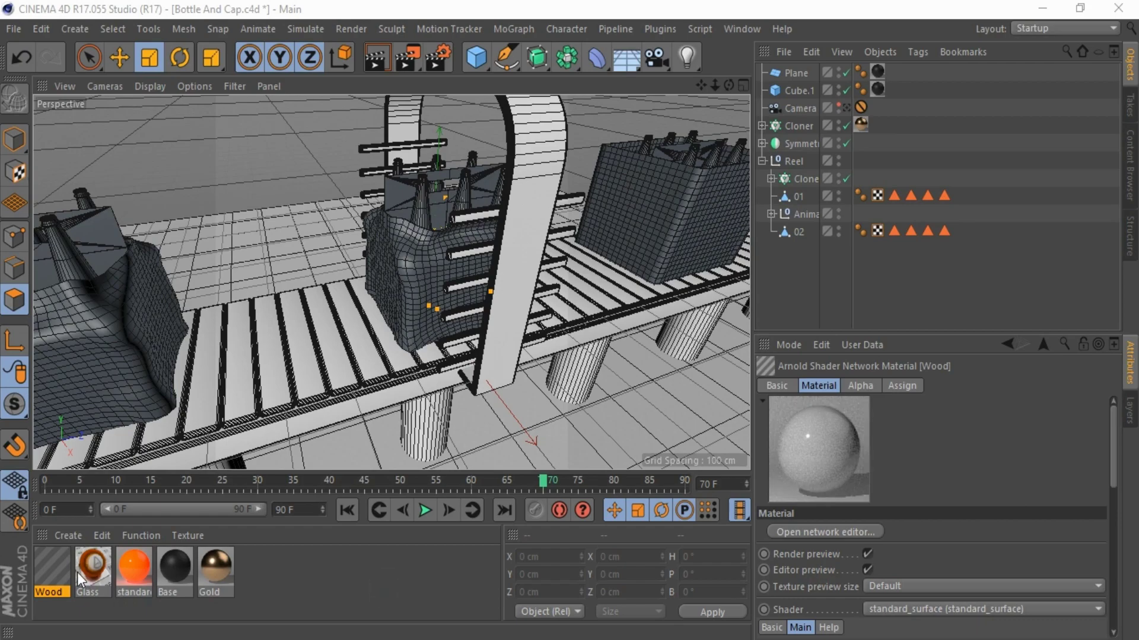
pyautogui.click(55, 571)
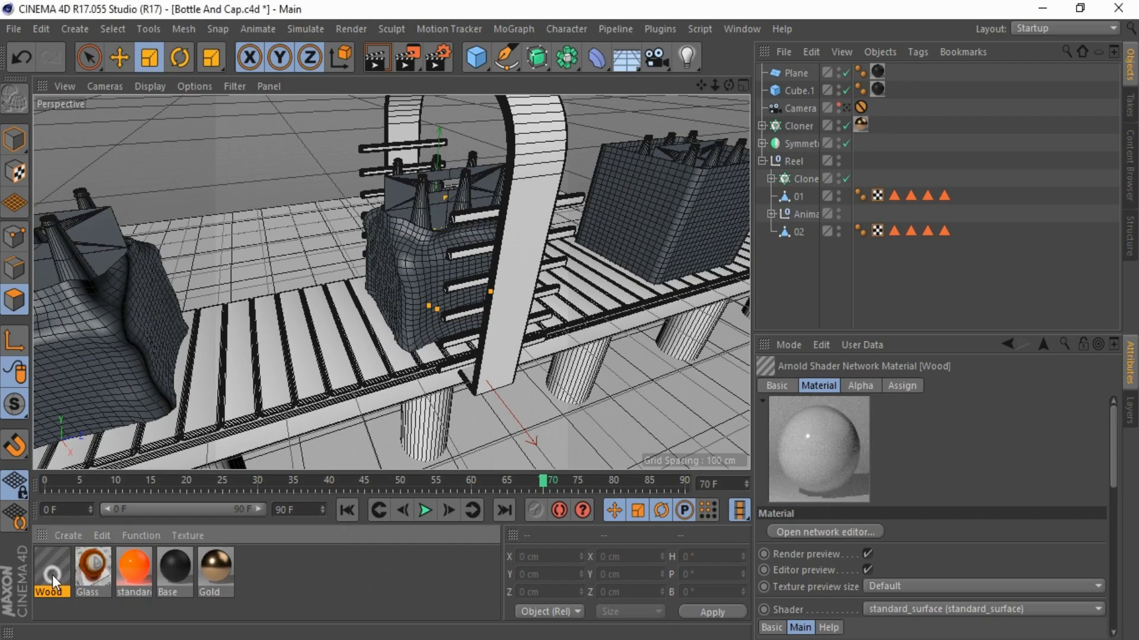
# Step: Add an image node to the Wood material's shader network
pyautogui.doubleClick(52, 574)
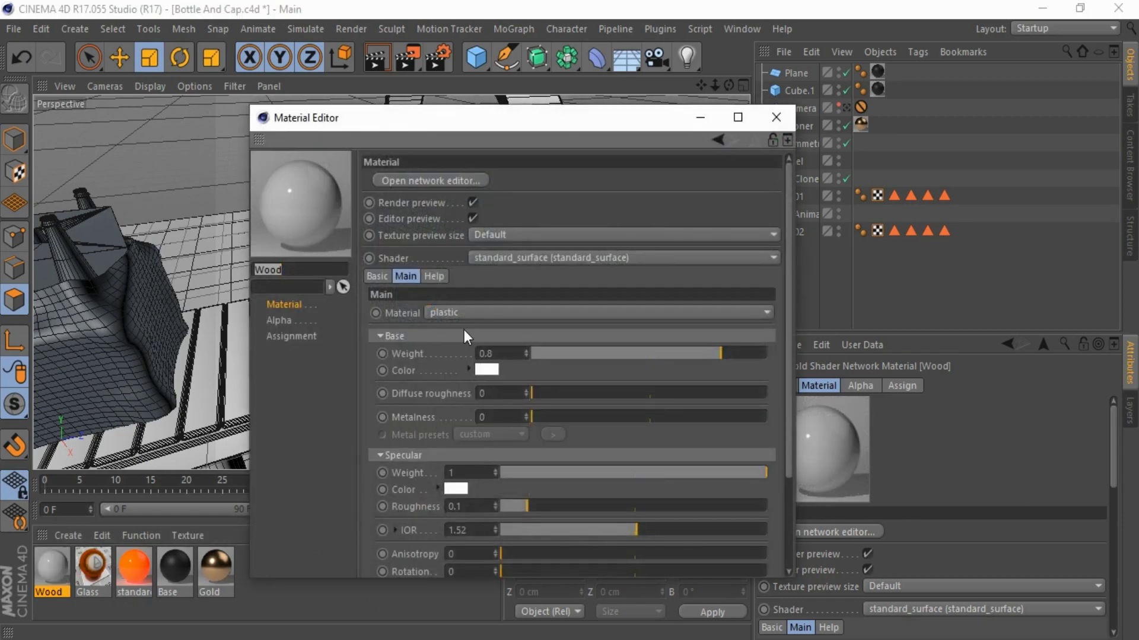
pyautogui.click(447, 185)
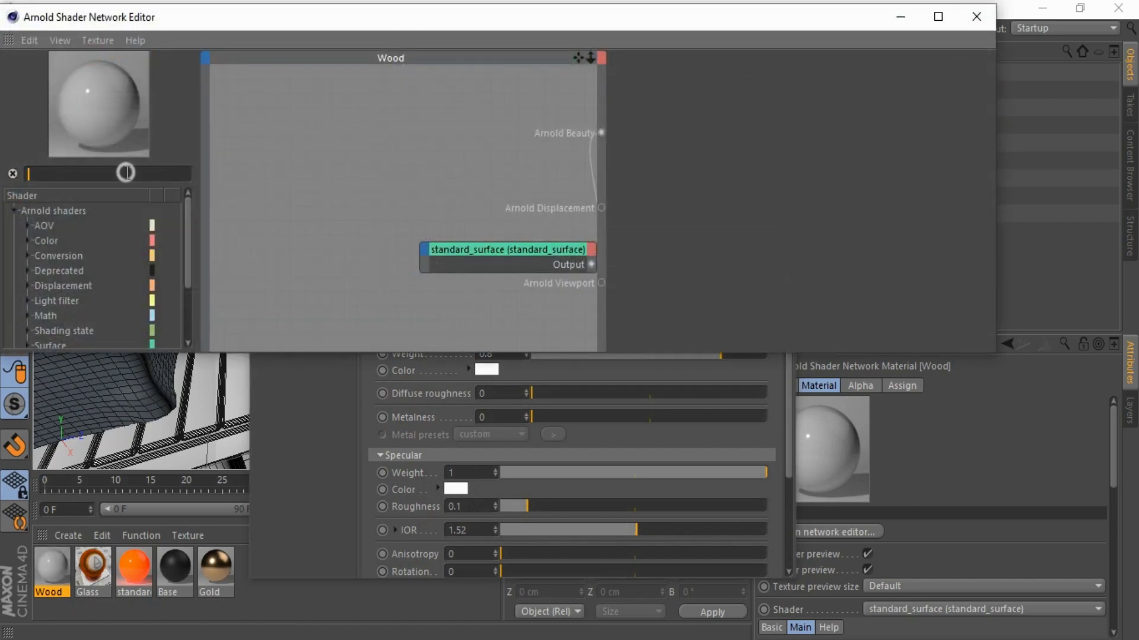
pyautogui.write('imag')
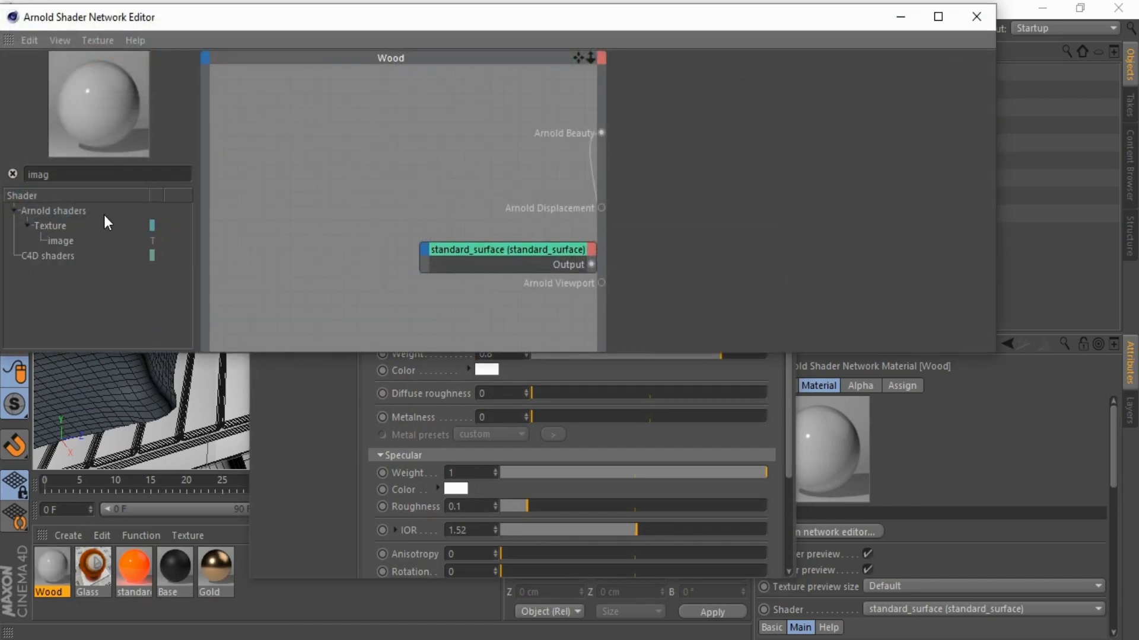
pyautogui.moveTo(72, 235); pyautogui.dragTo(326, 196)
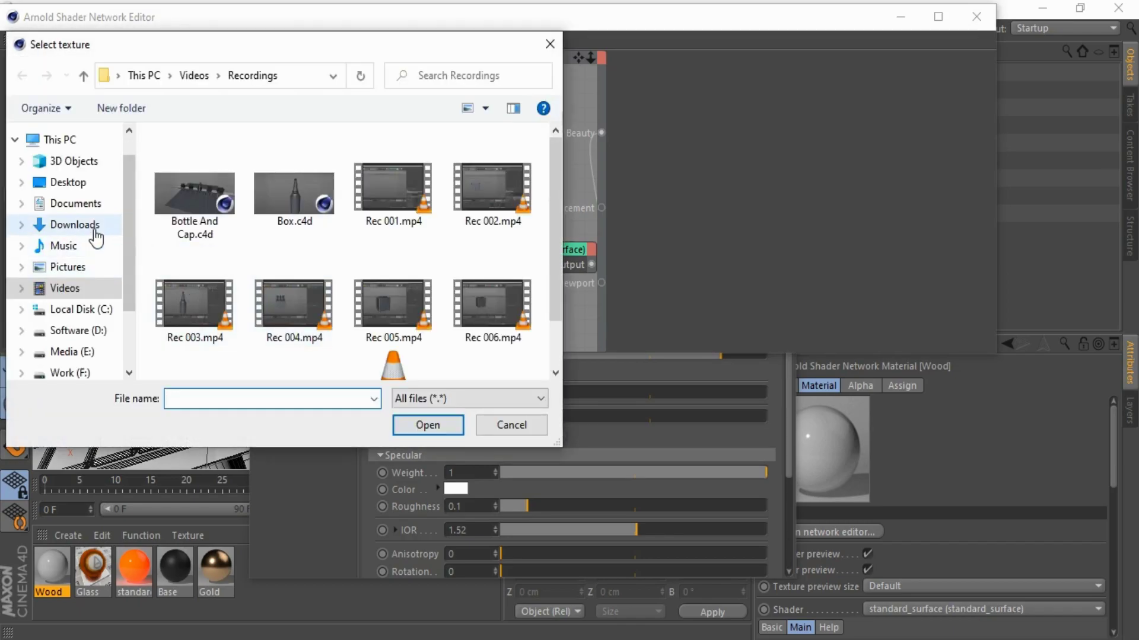
# Step: Load Desktop/wood.jpg into the image node without copying it into the project
pyautogui.click(91, 227)
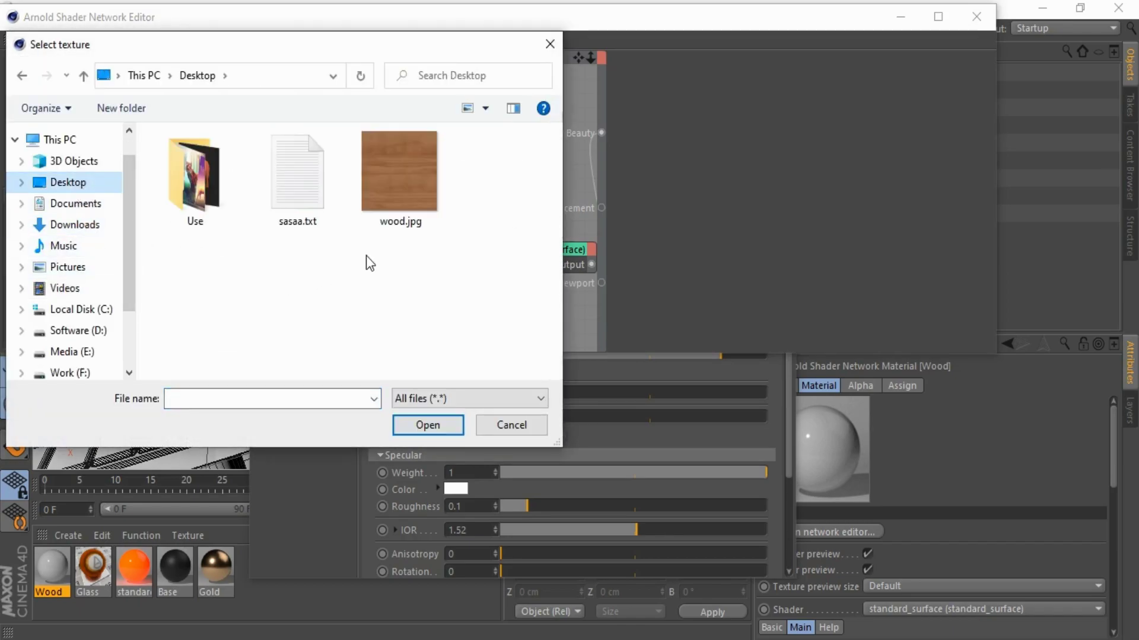
pyautogui.click(406, 175)
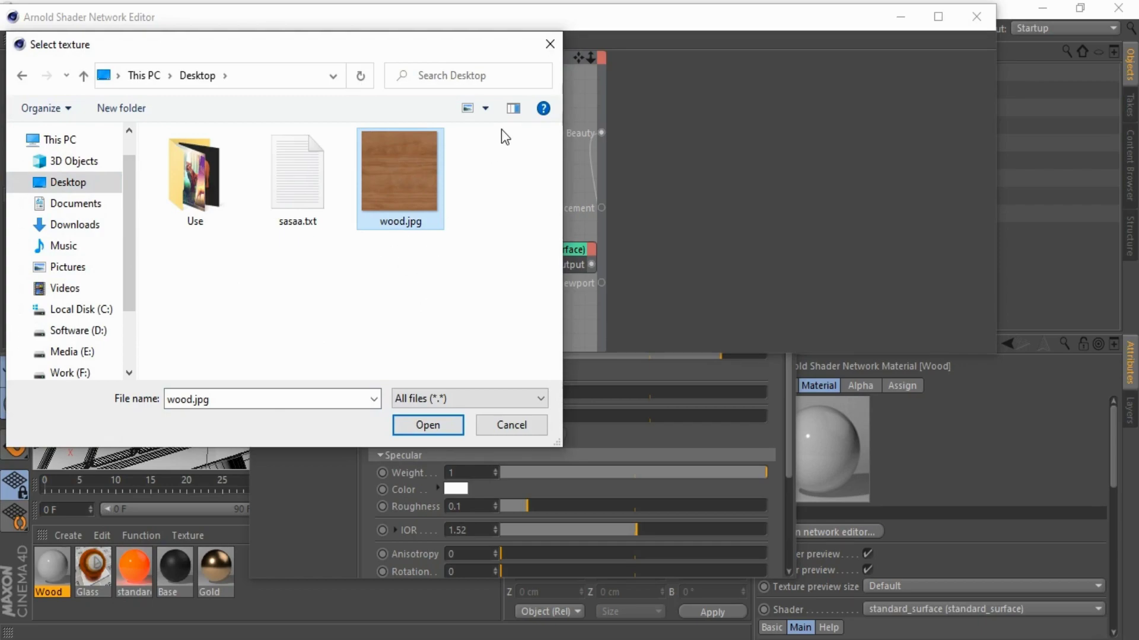
pyautogui.click(473, 108)
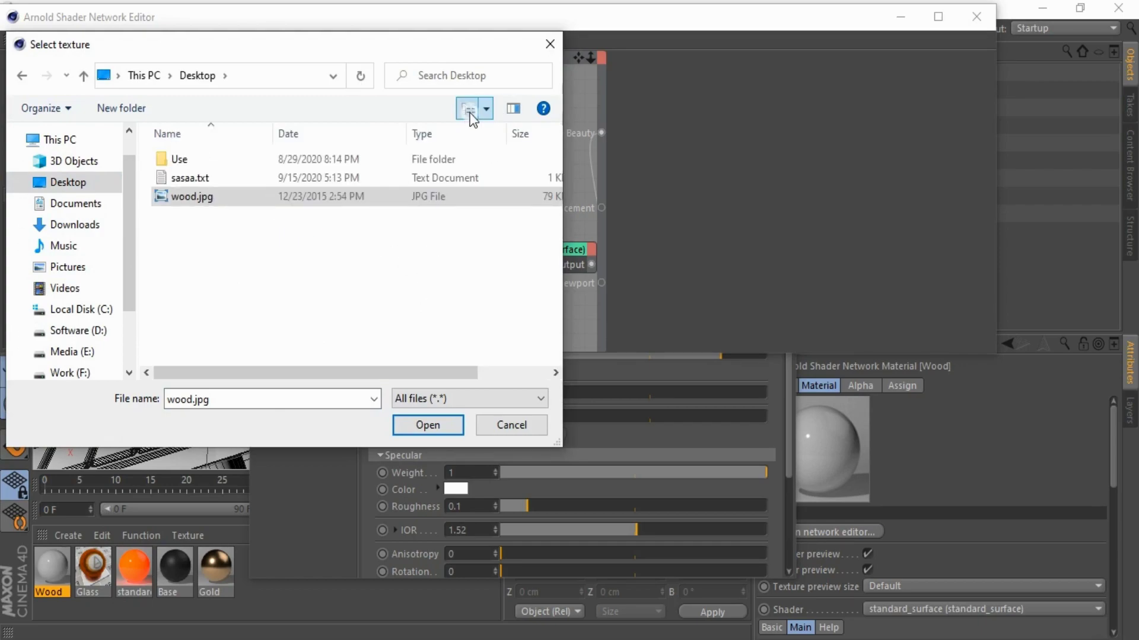
pyautogui.click(471, 108)
pyautogui.click(470, 112)
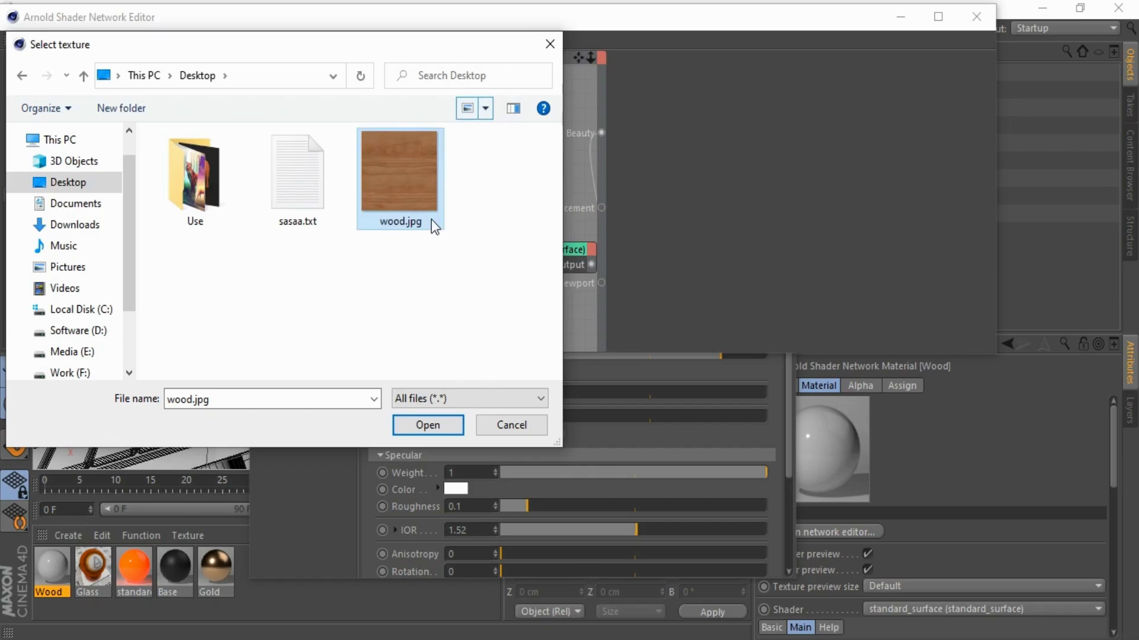
pyautogui.click(418, 425)
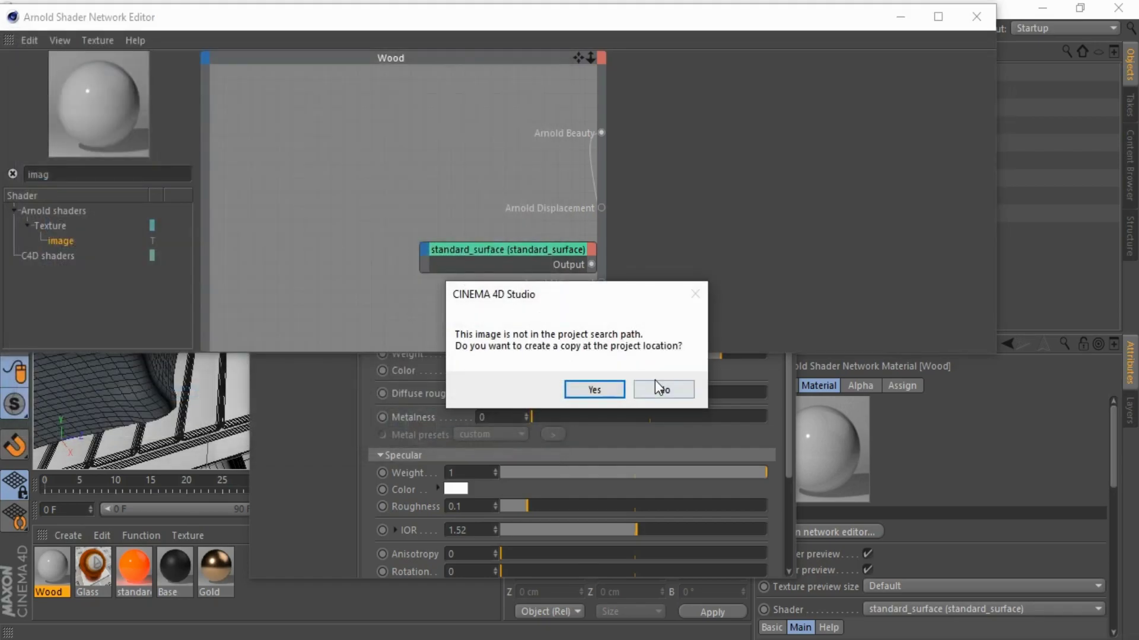
pyautogui.click(656, 387)
# Step: Connect the image node to the standard_surface Base Color input
pyautogui.moveTo(298, 185)
pyautogui.mouseDown()
pyautogui.moveTo(325, 175)
pyautogui.moveTo(426, 247)
pyautogui.mouseUp()
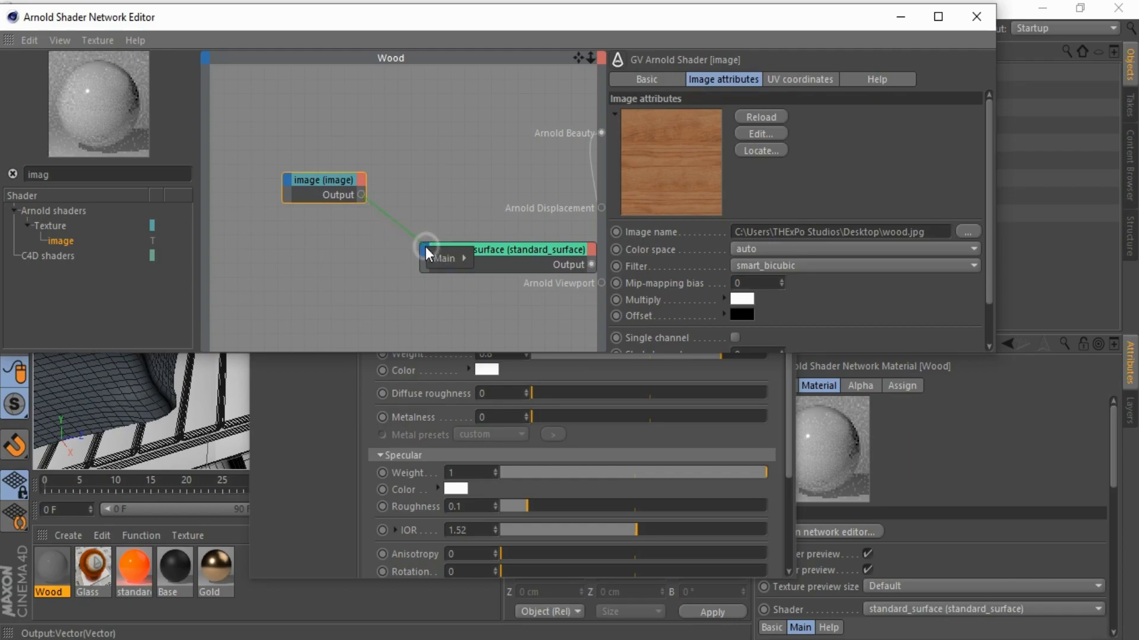
pyautogui.click(578, 260)
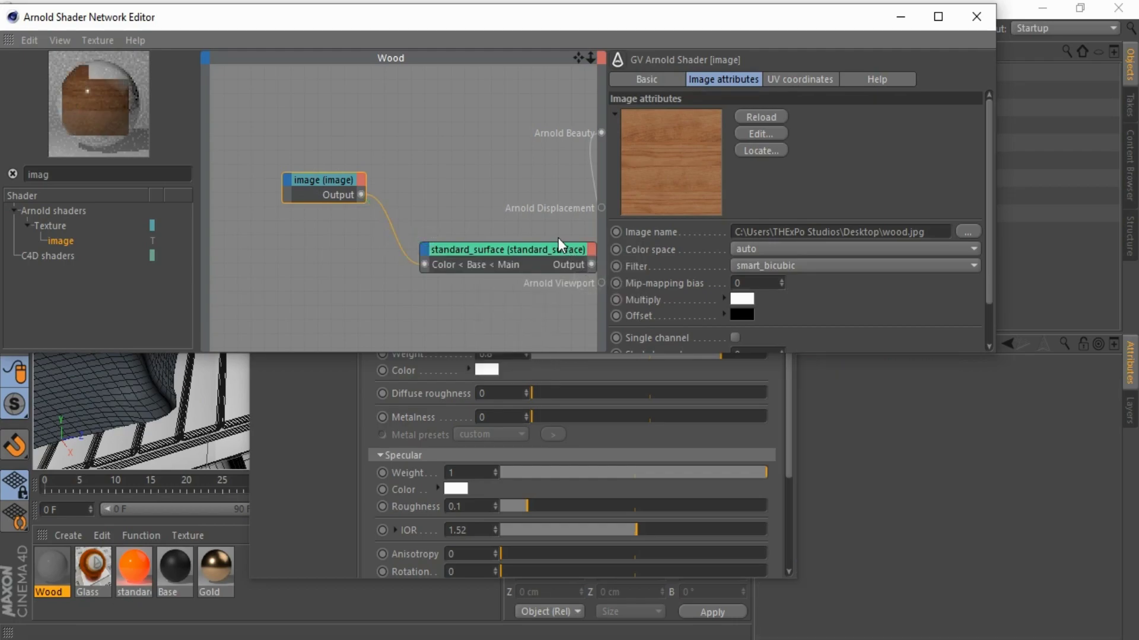
pyautogui.click(976, 16)
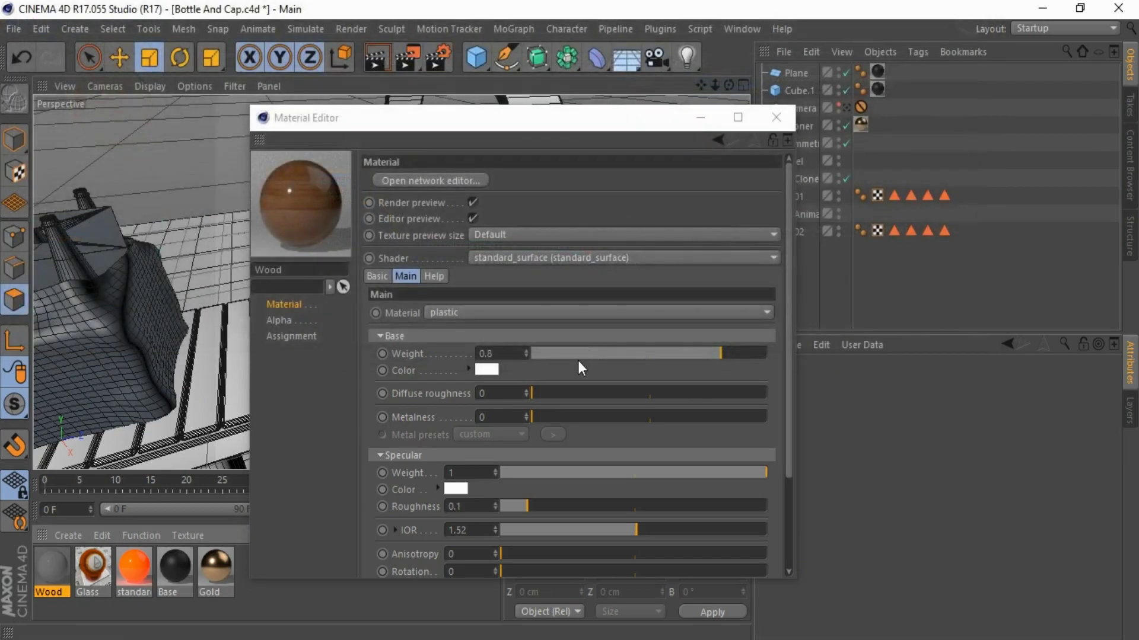
# Step: Set Wood's specular roughness to 0.96 and specular weight to 0.24
pyautogui.click(657, 509)
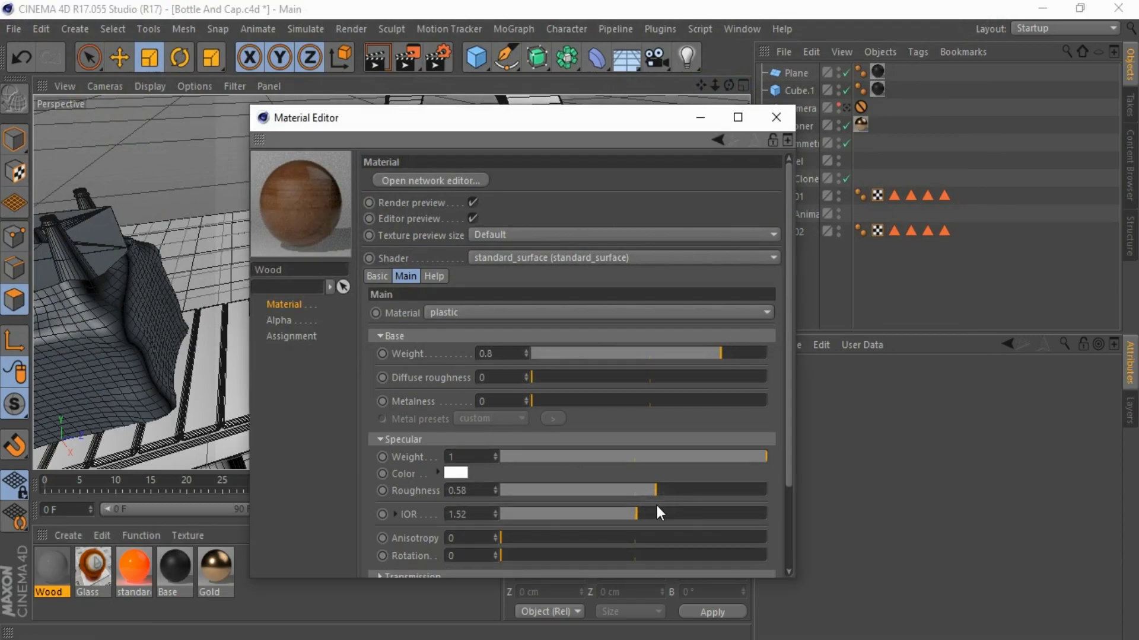
pyautogui.moveTo(662, 489); pyautogui.dragTo(741, 482)
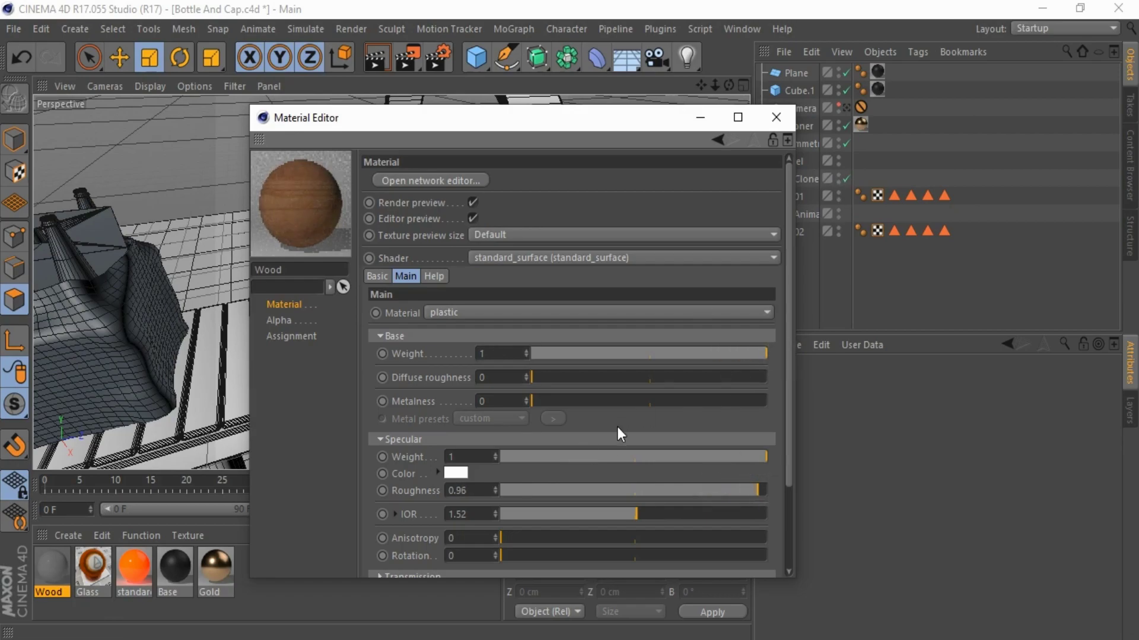
pyautogui.moveTo(559, 457); pyautogui.dragTo(507, 456)
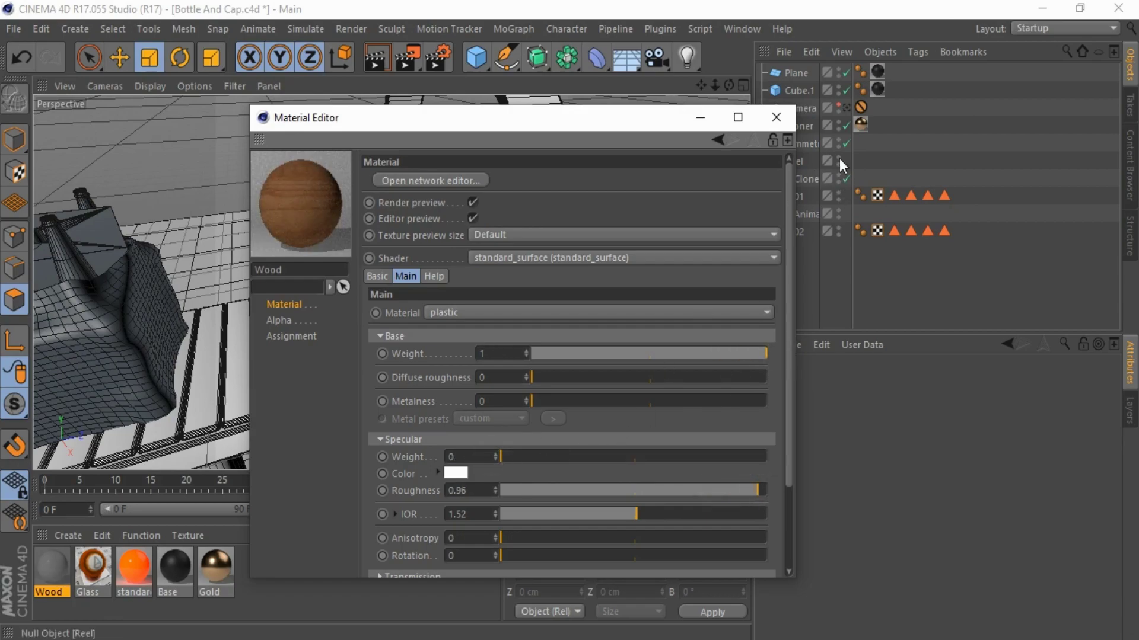
pyautogui.click(567, 451)
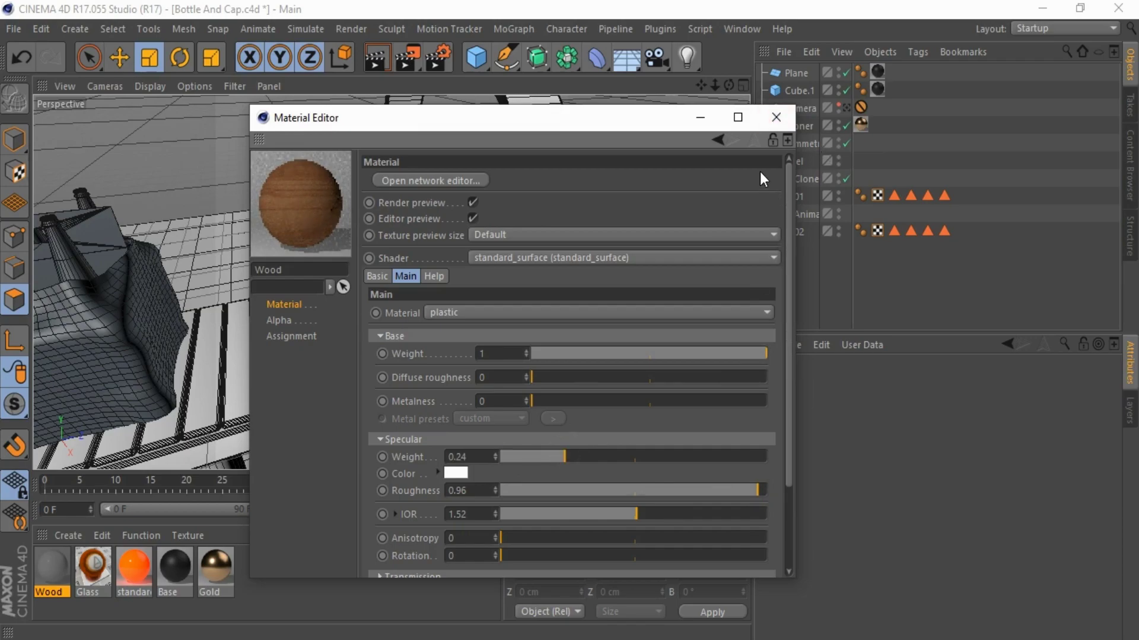
pyautogui.click(782, 119)
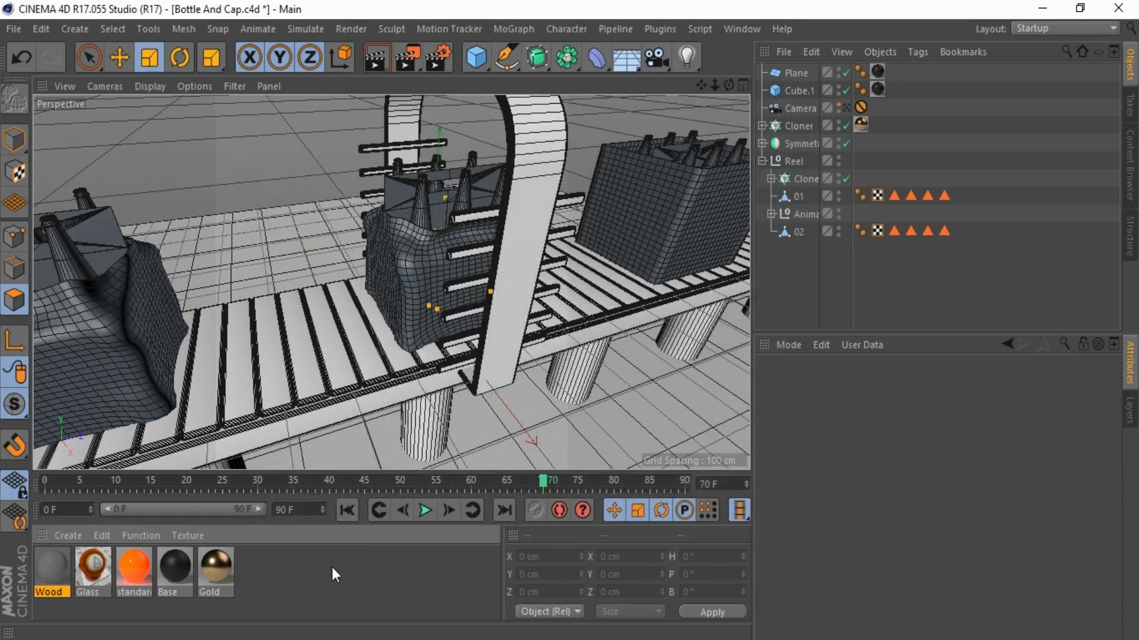
# Step: Create another Arnold standard_surface material named Warp
pyautogui.click(61, 534)
pyautogui.moveTo(87, 408)
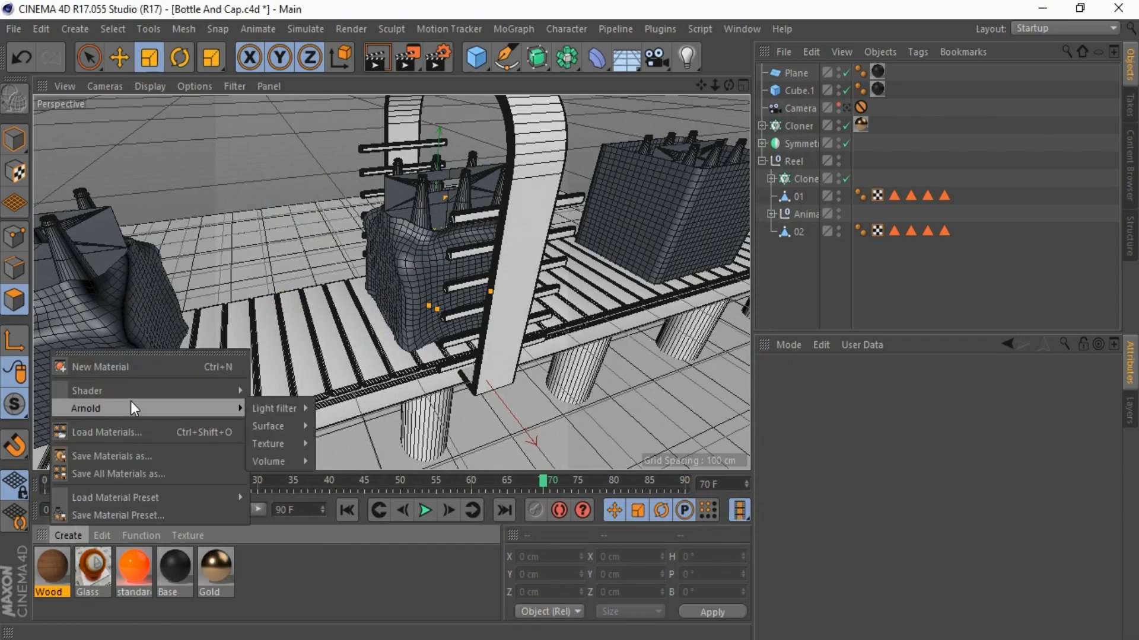
pyautogui.click(367, 503)
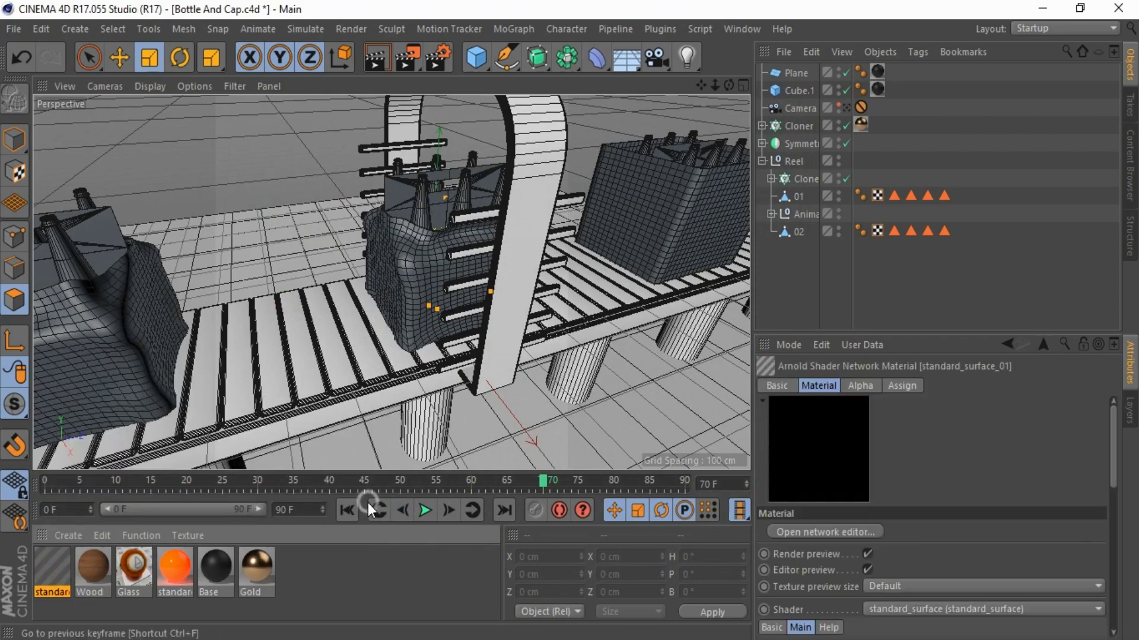
pyautogui.doubleClick(45, 592)
pyautogui.write('Warp')
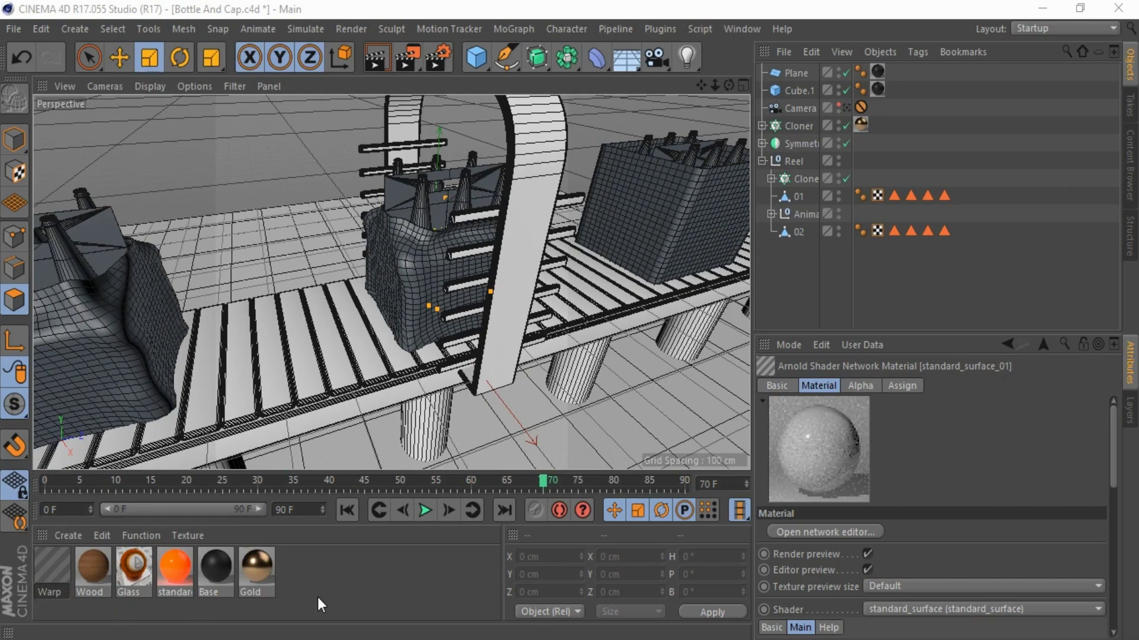
pyautogui.press('Return')
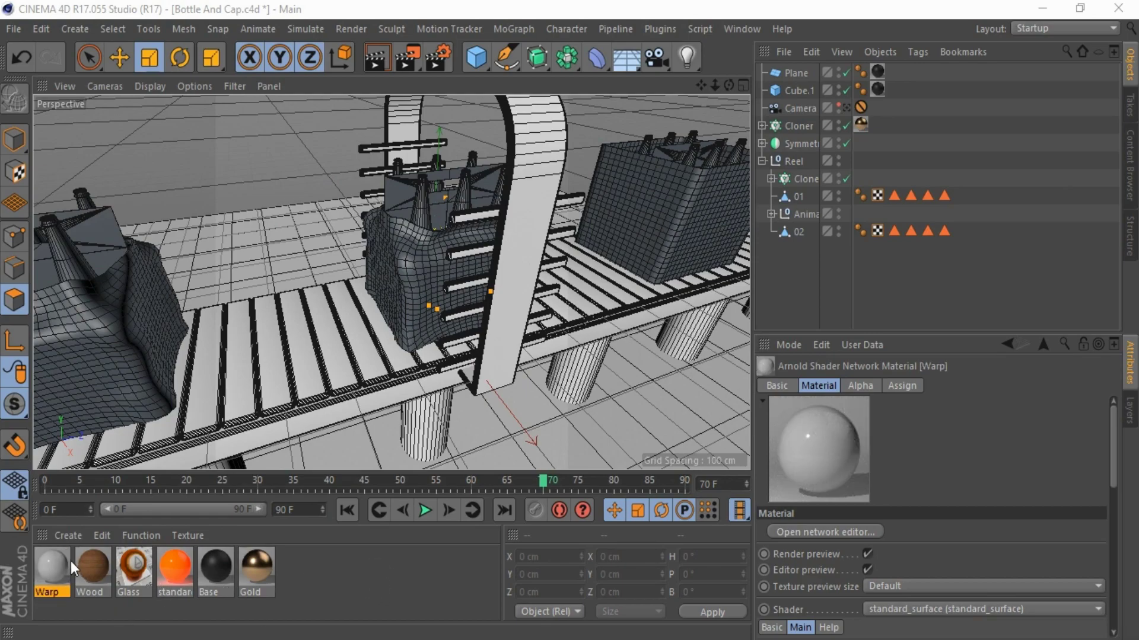
# Step: Set the Warp material's specular IOR to 1.31
pyautogui.doubleClick(52, 559)
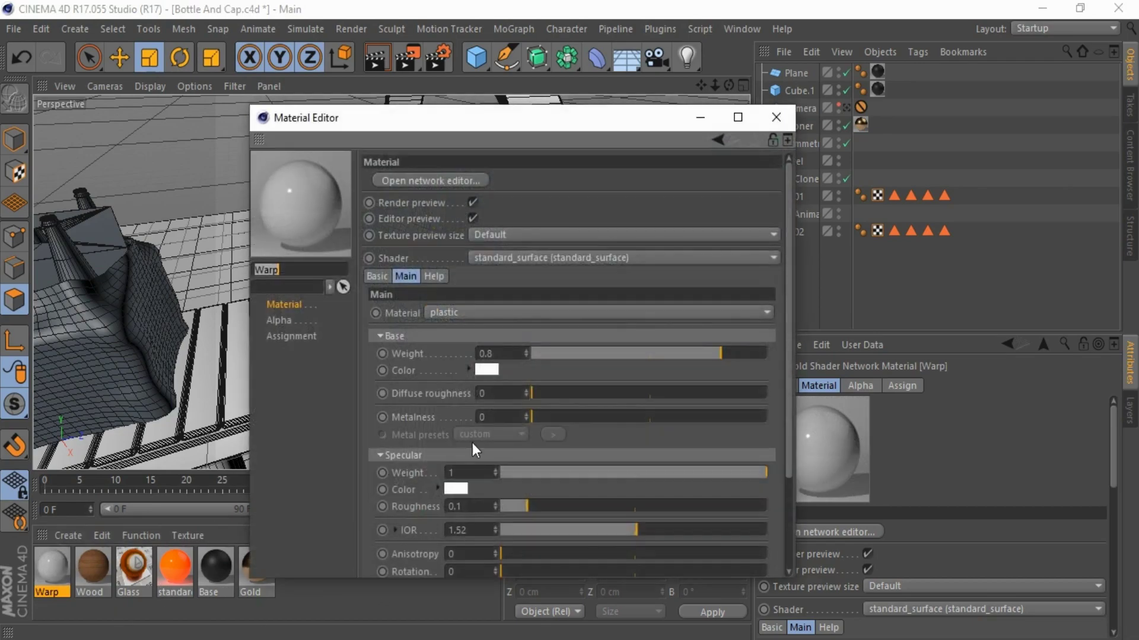
pyautogui.doubleClick(484, 524)
pyautogui.write('1.4')
pyautogui.press('Return')
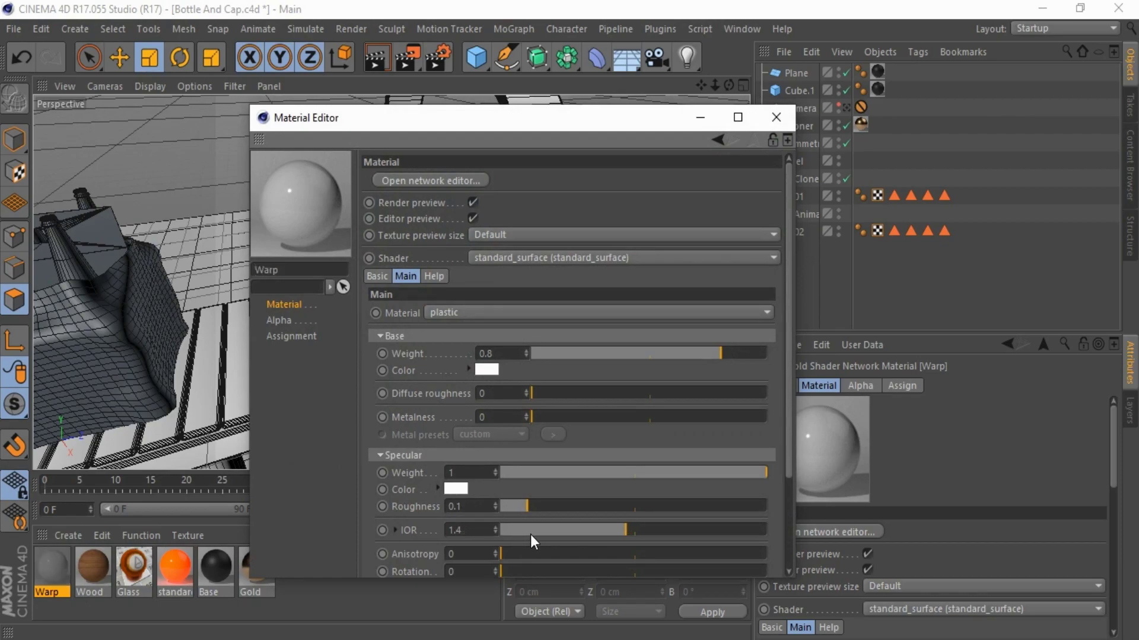
# Step: Raise Warp's transmission weight to 0.85
pyautogui.scroll(-2, 531, 535)
pyautogui.scroll(-1, 530, 535)
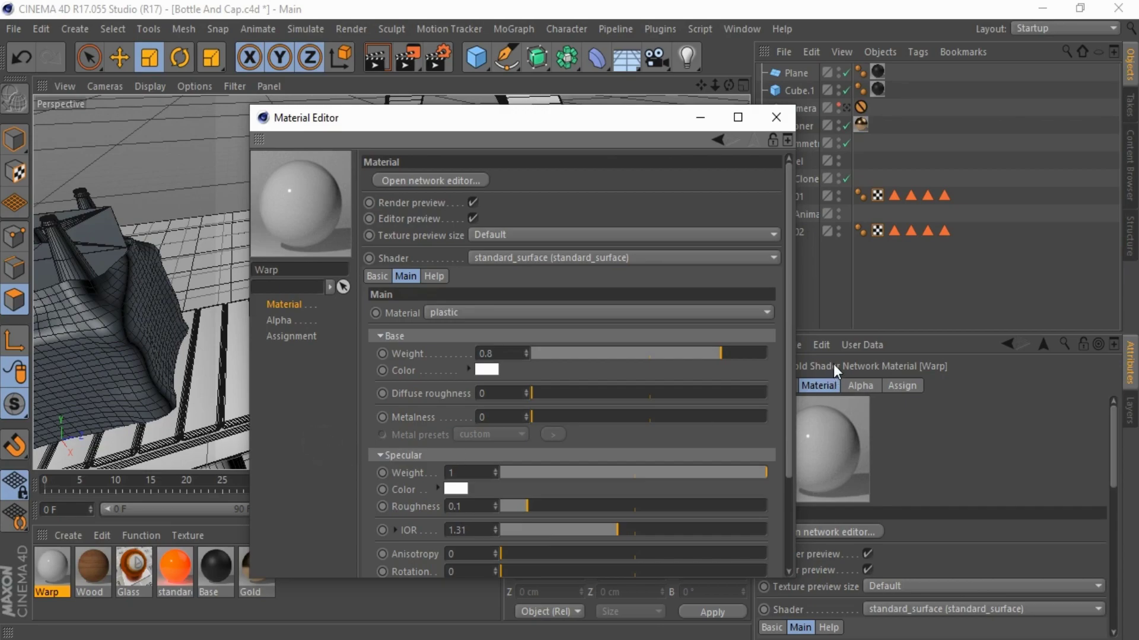
pyautogui.moveTo(791, 365); pyautogui.dragTo(777, 460)
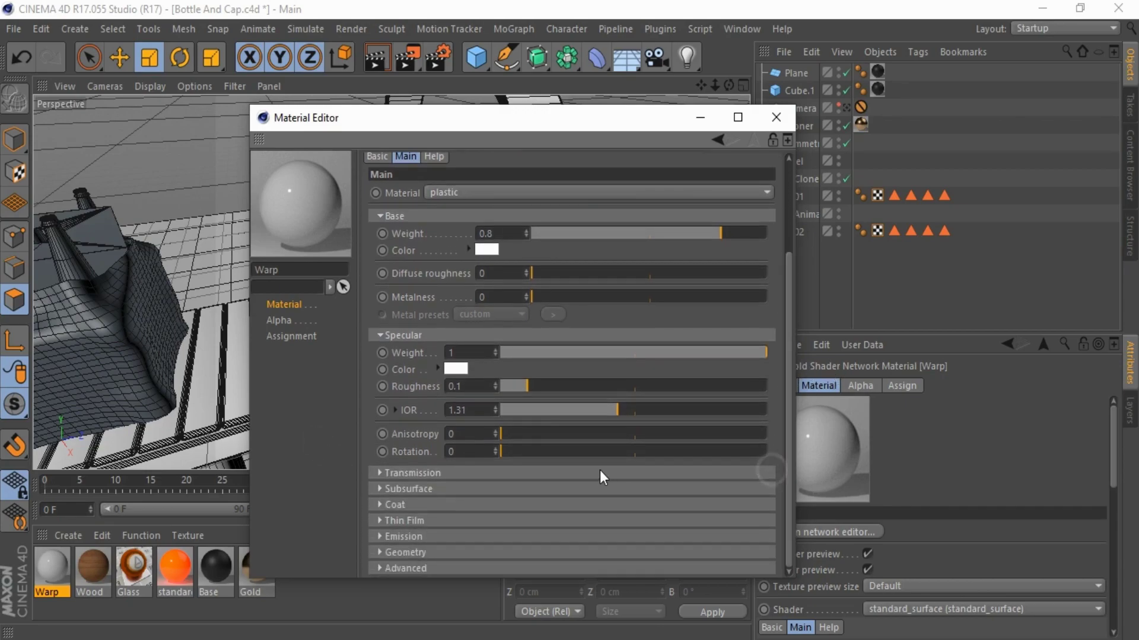
pyautogui.moveTo(607, 491); pyautogui.dragTo(733, 496)
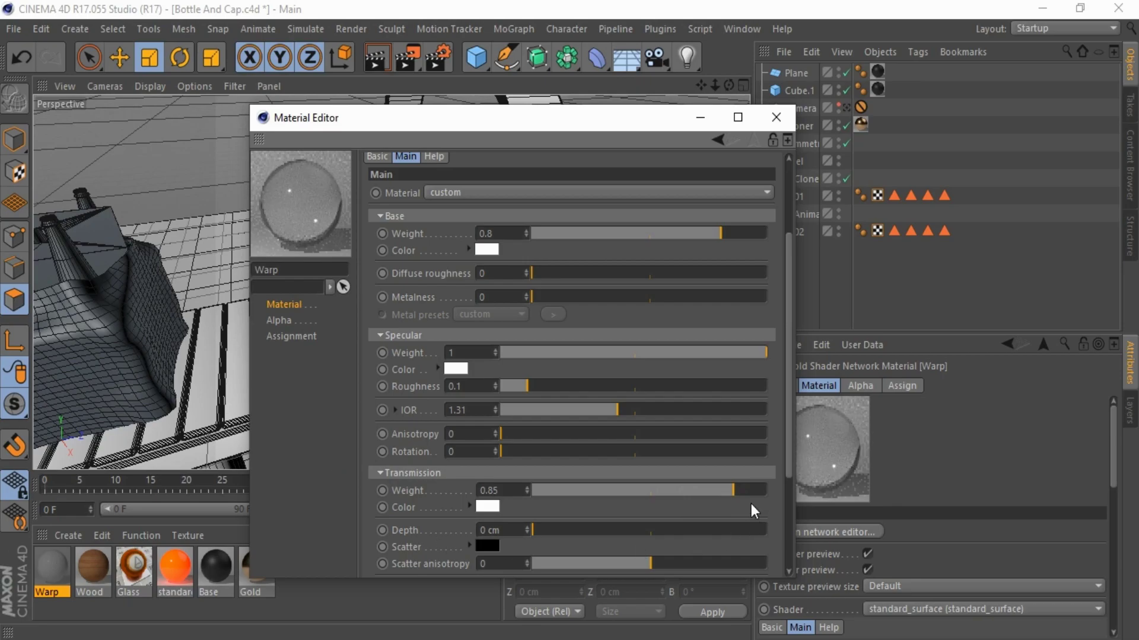
pyautogui.moveTo(789, 421); pyautogui.dragTo(784, 514)
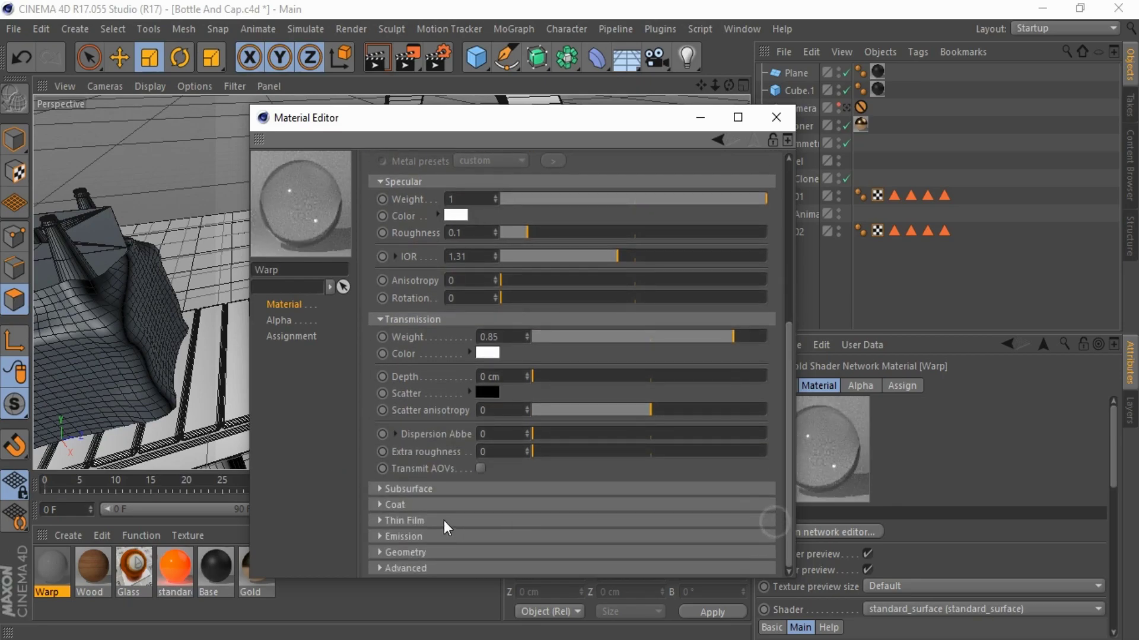
# Step: Turn Warp's coat weight down to 0
pyautogui.click(422, 500)
pyautogui.moveTo(521, 522); pyautogui.dragTo(721, 523)
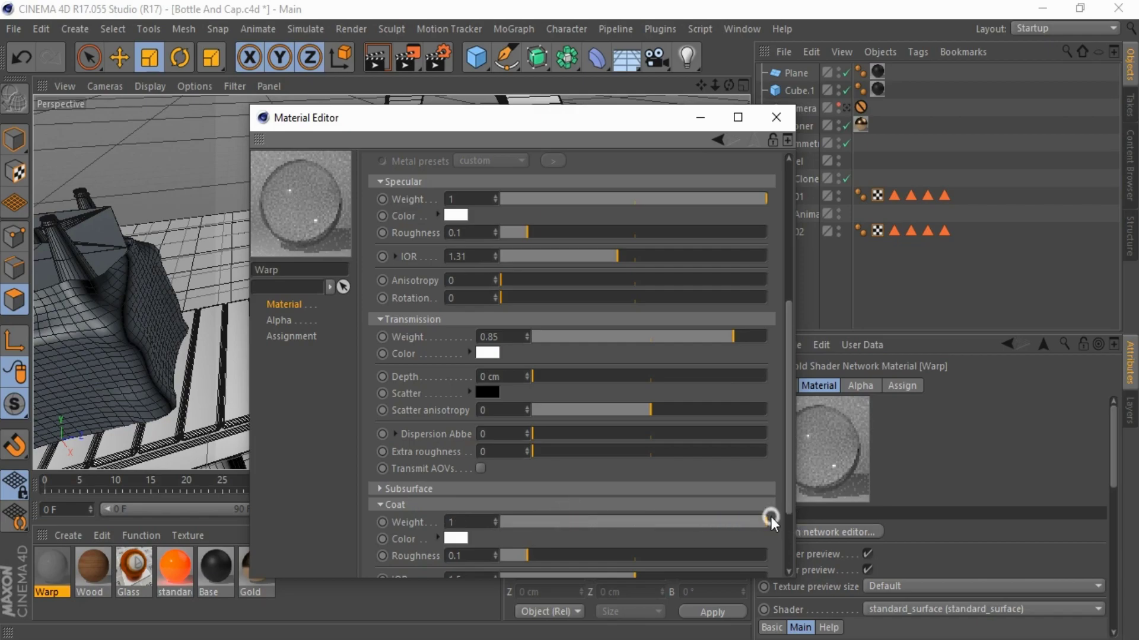
pyautogui.moveTo(795, 521); pyautogui.dragTo(490, 504)
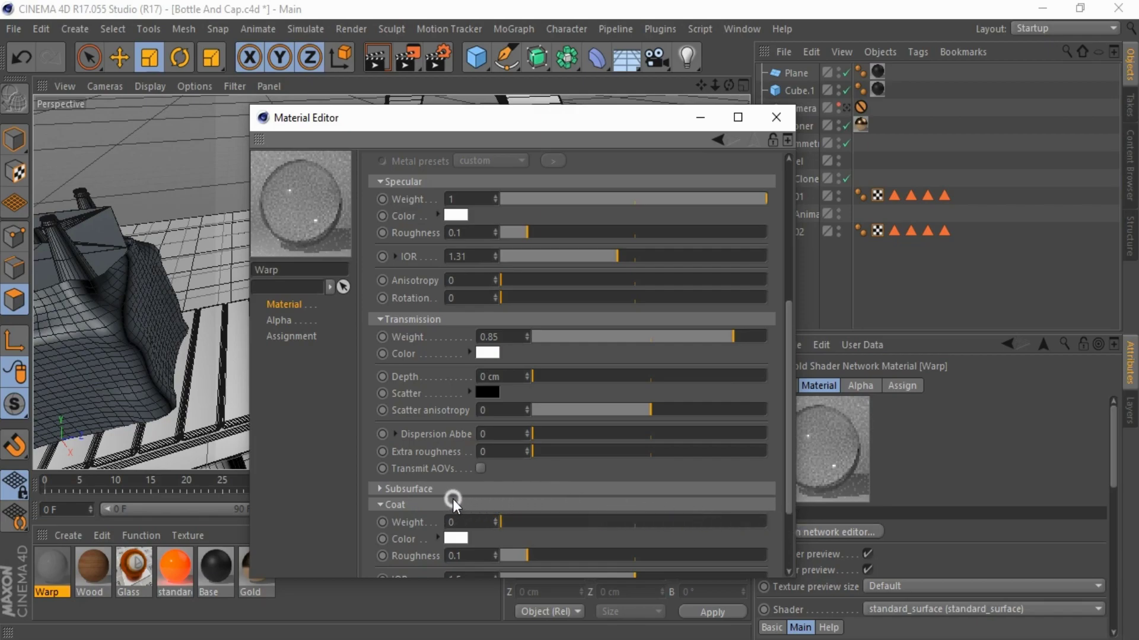
pyautogui.moveTo(789, 469); pyautogui.dragTo(784, 519)
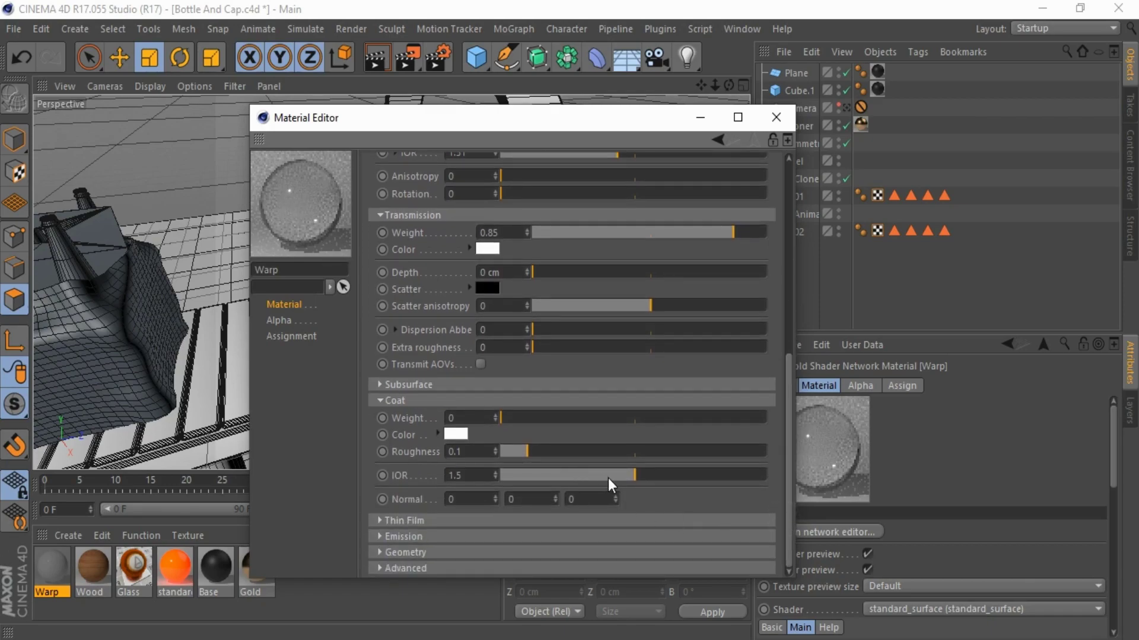
# Step: Give Warp a pale cyan base colour
pyautogui.scroll(1, 607, 478)
pyautogui.scroll(1, 607, 478)
pyautogui.moveTo(791, 386); pyautogui.dragTo(785, 169)
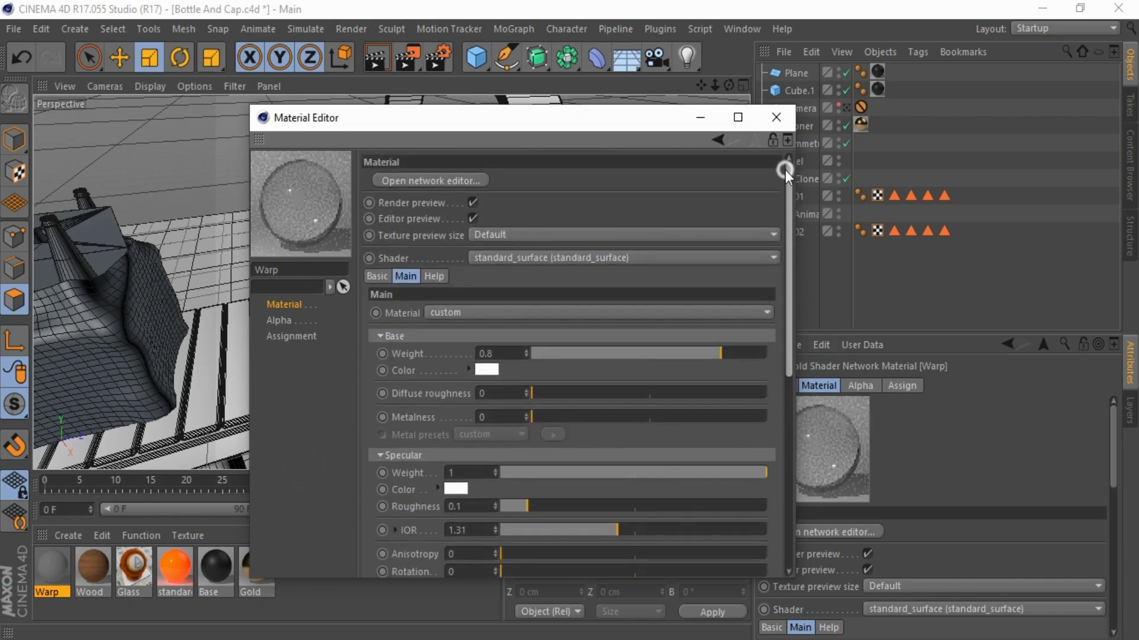
pyautogui.click(489, 367)
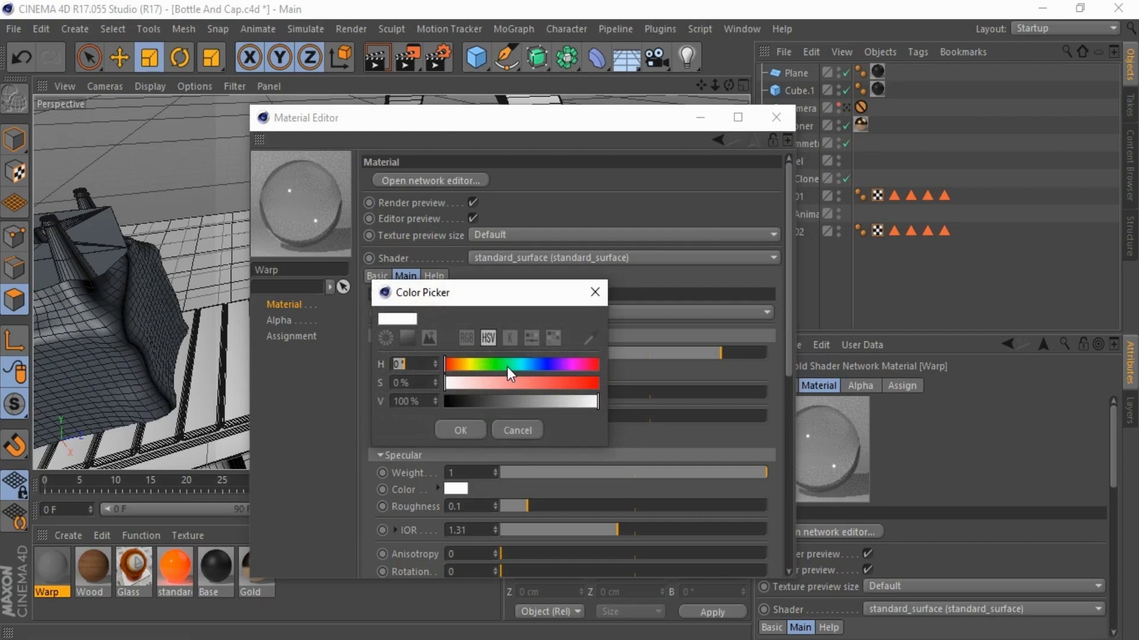
pyautogui.click(524, 365)
pyautogui.moveTo(489, 382); pyautogui.dragTo(470, 386)
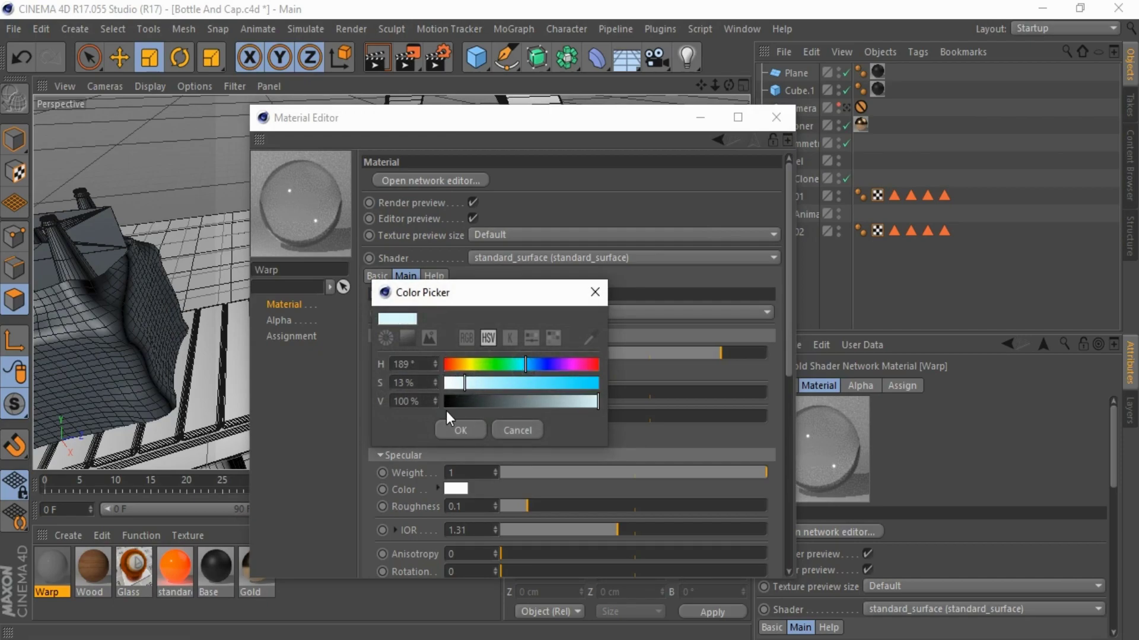
pyautogui.click(460, 434)
pyautogui.click(773, 119)
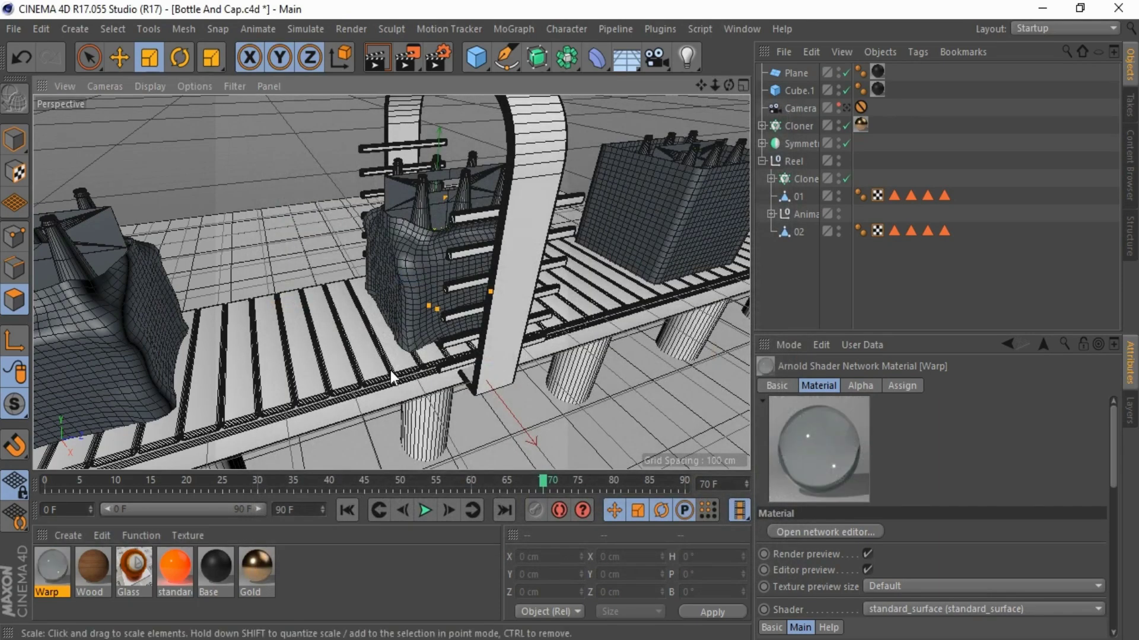
# Step: Apply the Wood material to pack 02's Box polygon selection
pyautogui.scroll(-5, 390, 370)
pyautogui.click(800, 231)
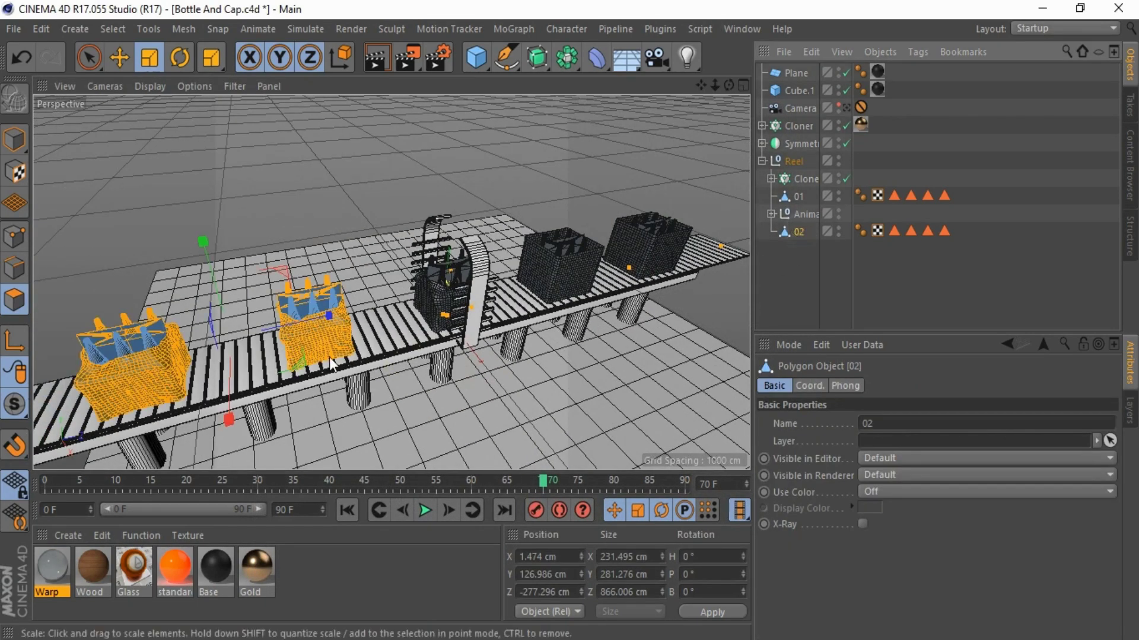
pyautogui.moveTo(329, 357)
pyautogui.keyDown('alt'); pyautogui.mouseDown()
pyautogui.moveTo(187, 346)
pyautogui.moveTo(236, 361)
pyautogui.mouseUp(); pyautogui.keyUp('alt')
pyautogui.scroll(3, 239, 358)
pyautogui.scroll(3, 239, 358)
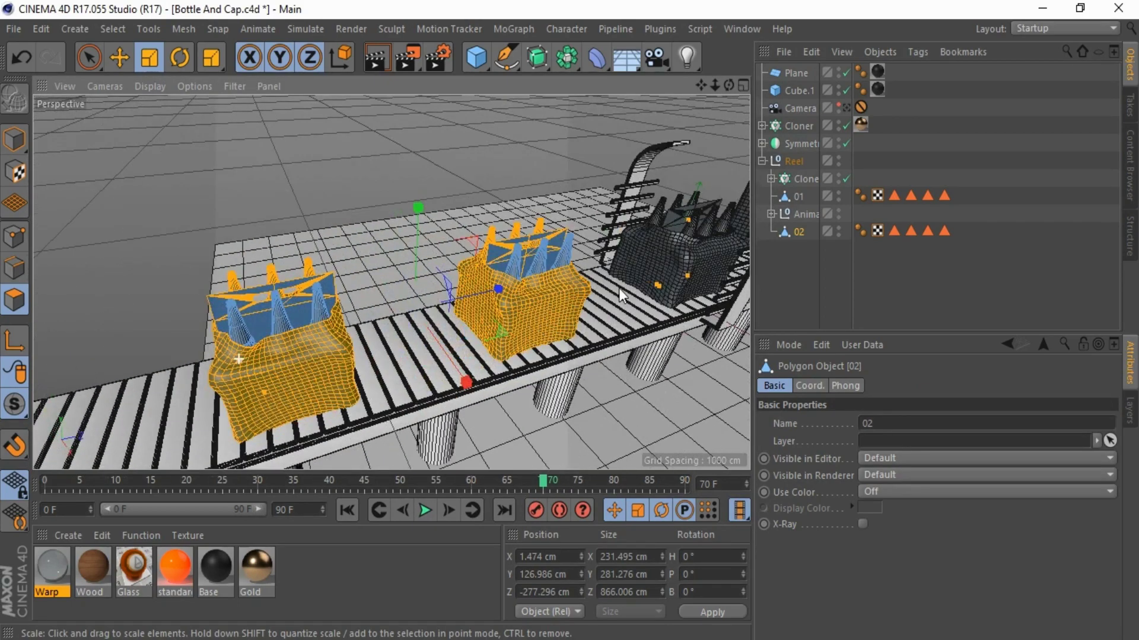
pyautogui.click(790, 258)
pyautogui.click(894, 230)
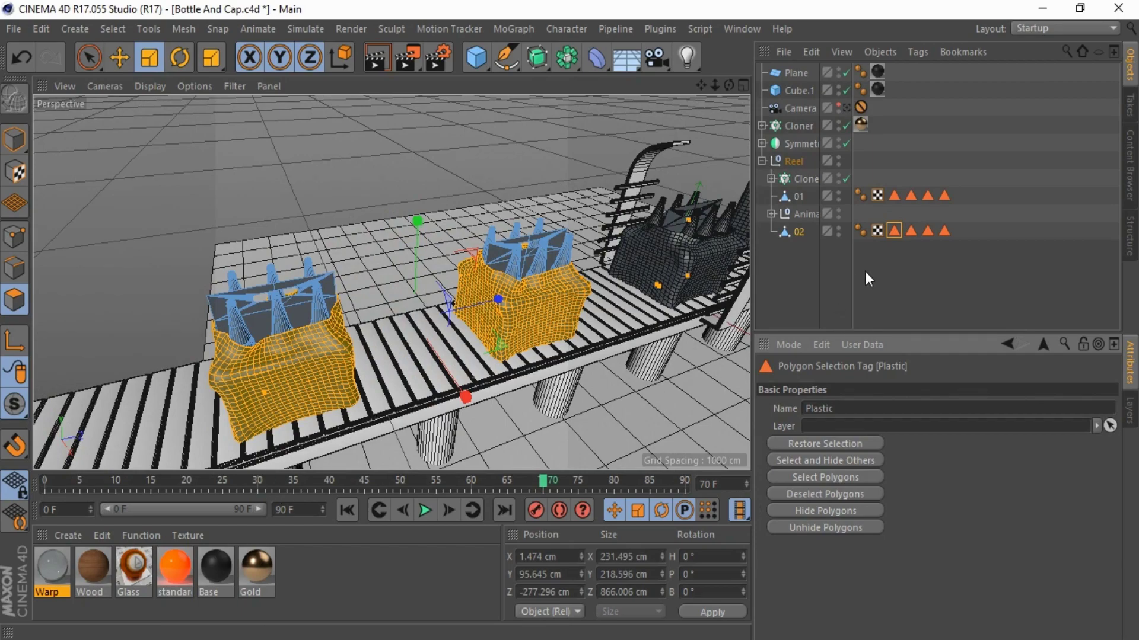
pyautogui.click(910, 231)
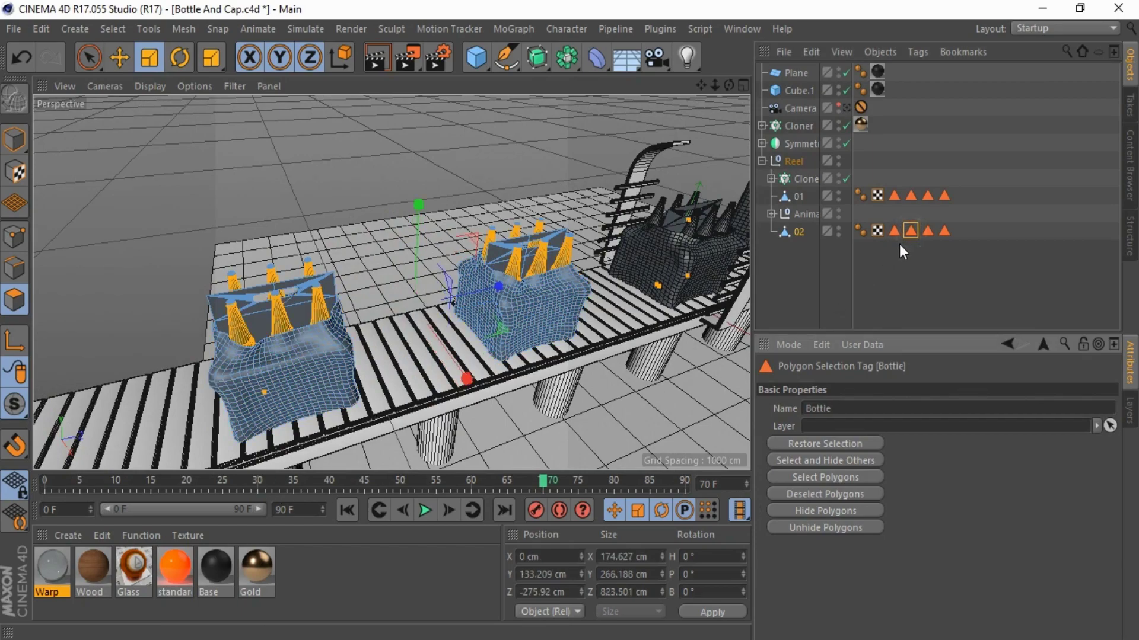
pyautogui.click(927, 230)
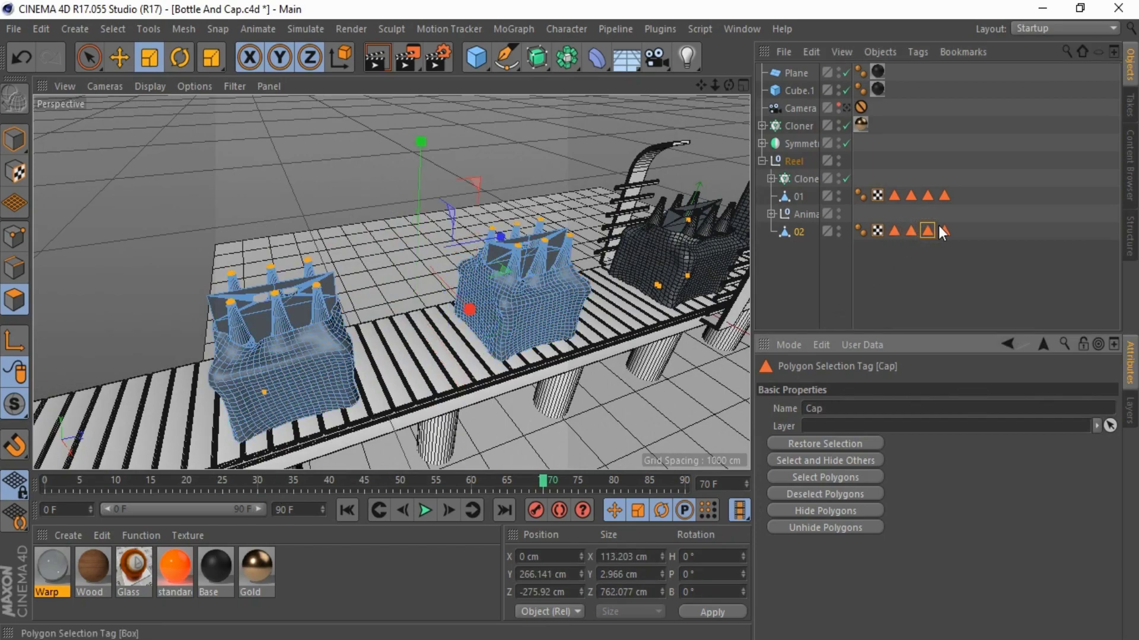
pyautogui.click(943, 231)
pyautogui.scroll(3, 208, 300)
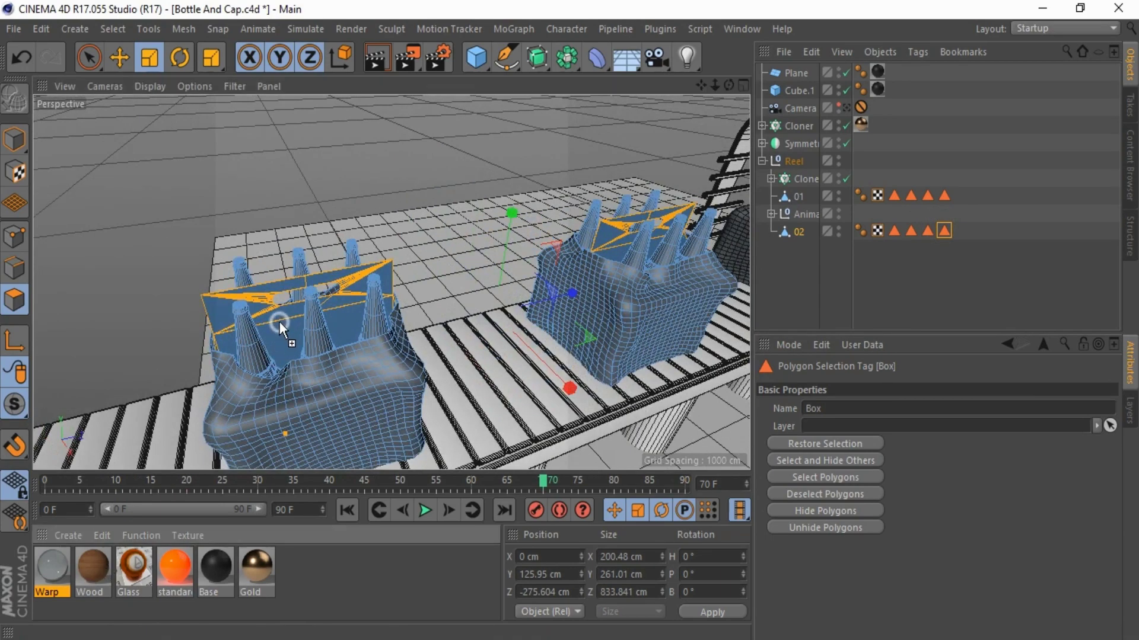
pyautogui.moveTo(279, 322); pyautogui.dragTo(280, 322)
# Step: Apply Gold to pack 02's caps, Glass to its bottles and Warp to its plastic wrap
pyautogui.click(927, 230)
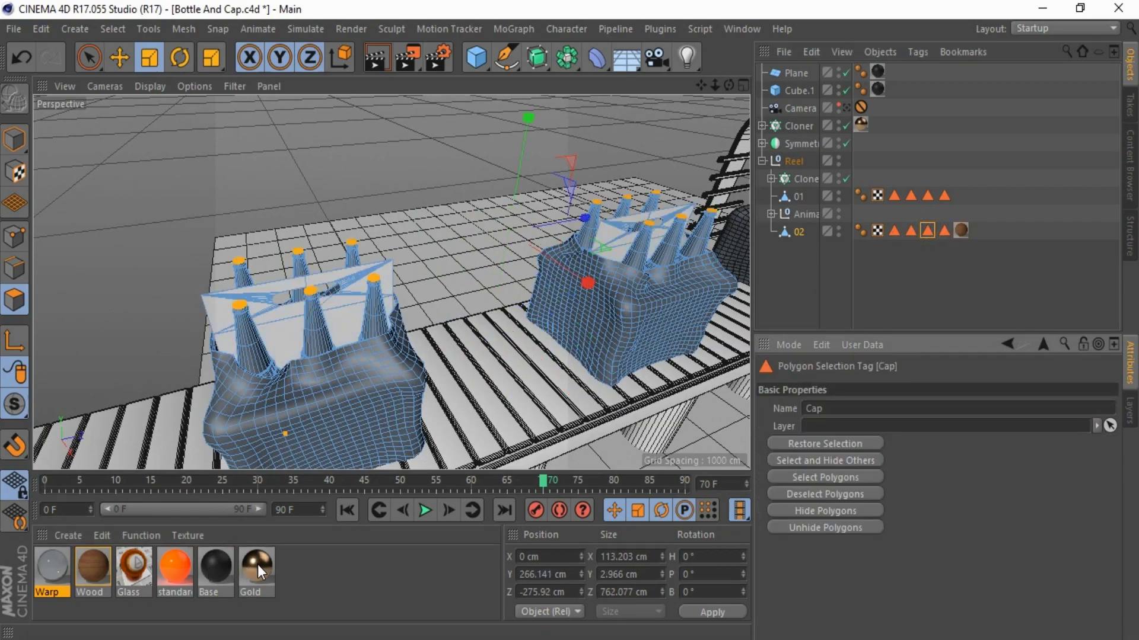
pyautogui.moveTo(258, 565); pyautogui.dragTo(385, 289)
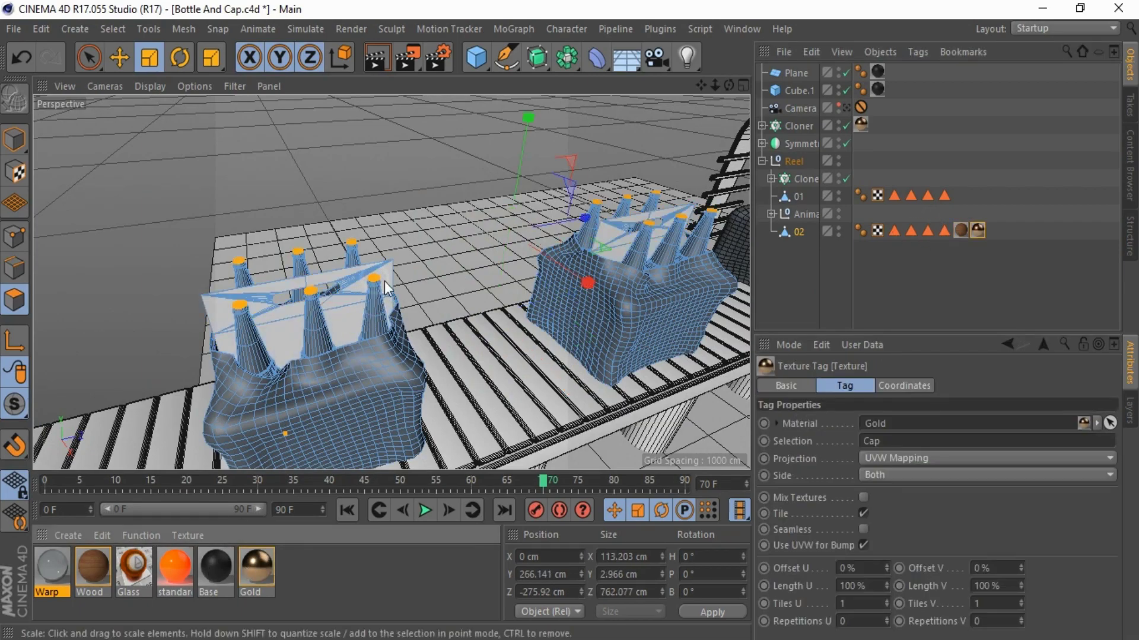
pyautogui.click(912, 230)
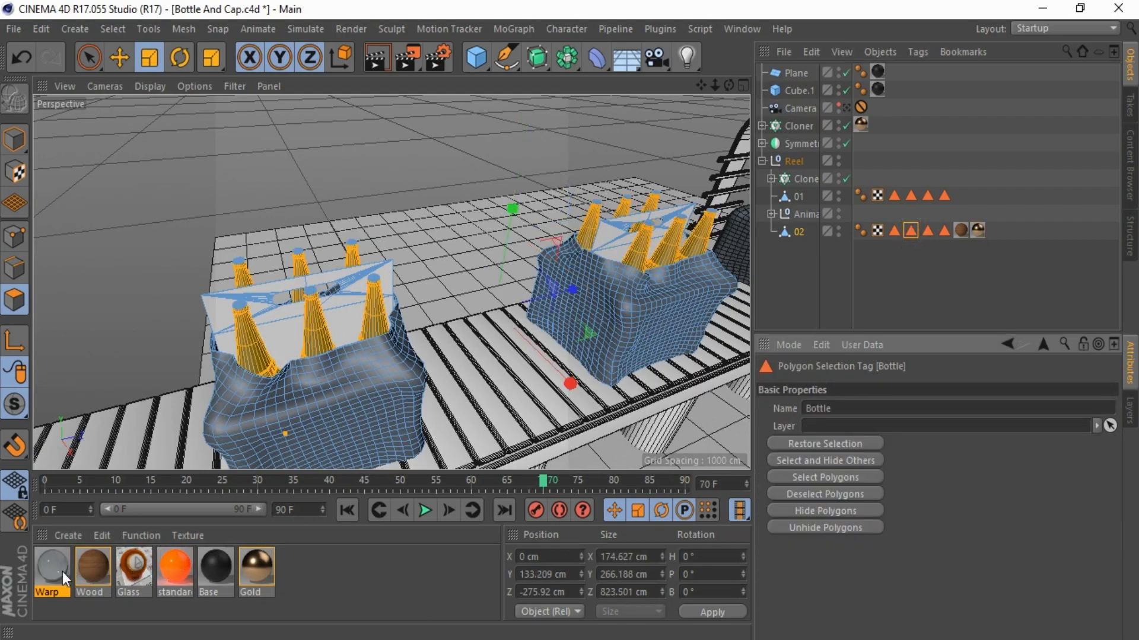
pyautogui.moveTo(134, 568)
pyautogui.mouseDown()
pyautogui.moveTo(290, 325)
pyautogui.moveTo(251, 348)
pyautogui.mouseUp()
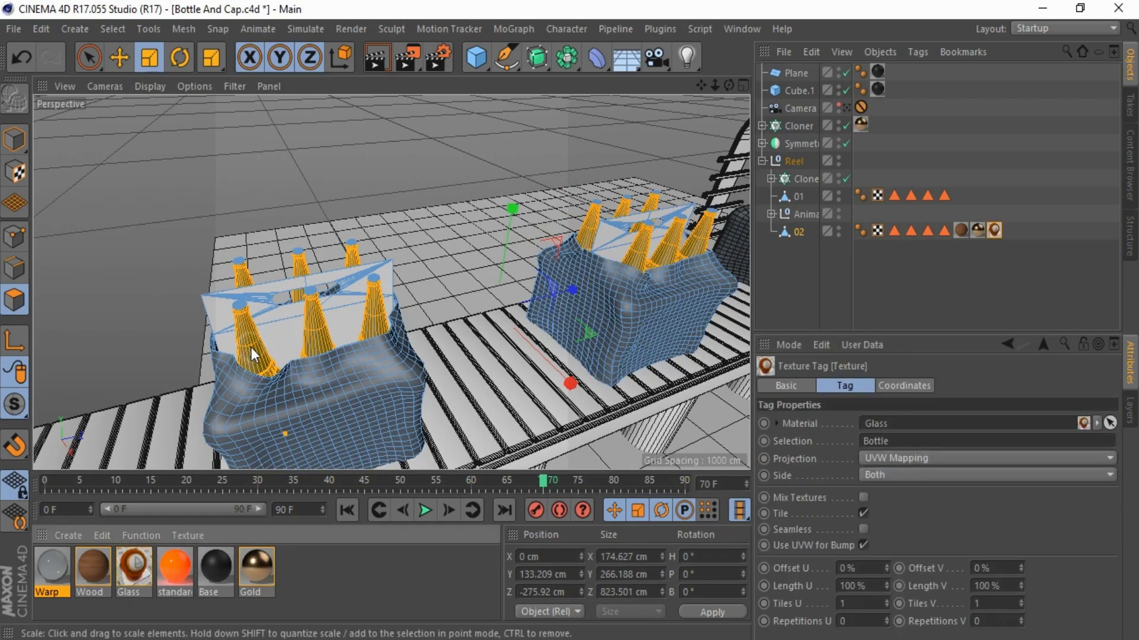
pyautogui.click(894, 231)
pyautogui.moveTo(52, 568); pyautogui.dragTo(63, 561)
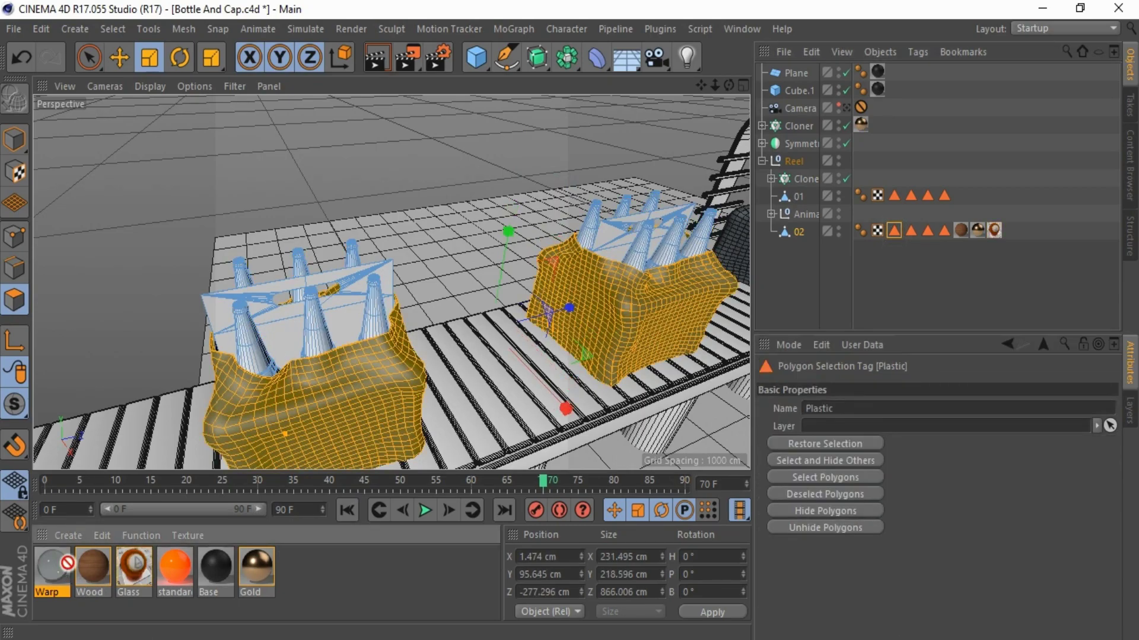
pyautogui.moveTo(312, 418); pyautogui.dragTo(312, 417)
# Step: Assign Wood, Gold, Glass and Warp to pack 01's Box, Cap, Bottle and Plastic selections
pyautogui.scroll(-5, 143, 321)
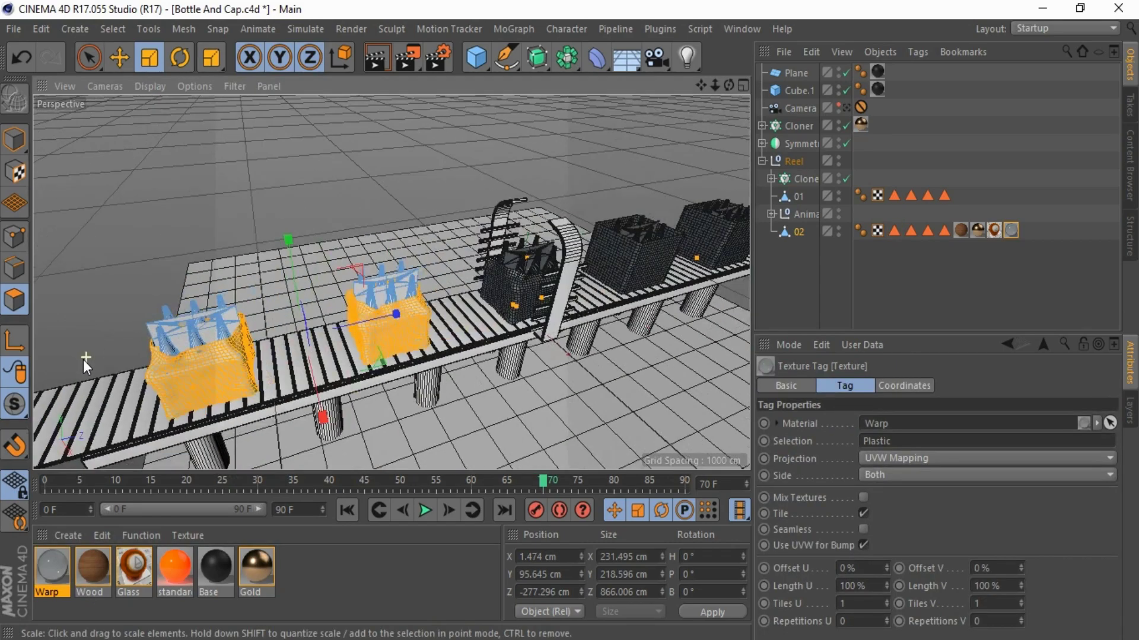
pyautogui.scroll(3, 604, 249)
pyautogui.scroll(2, 533, 270)
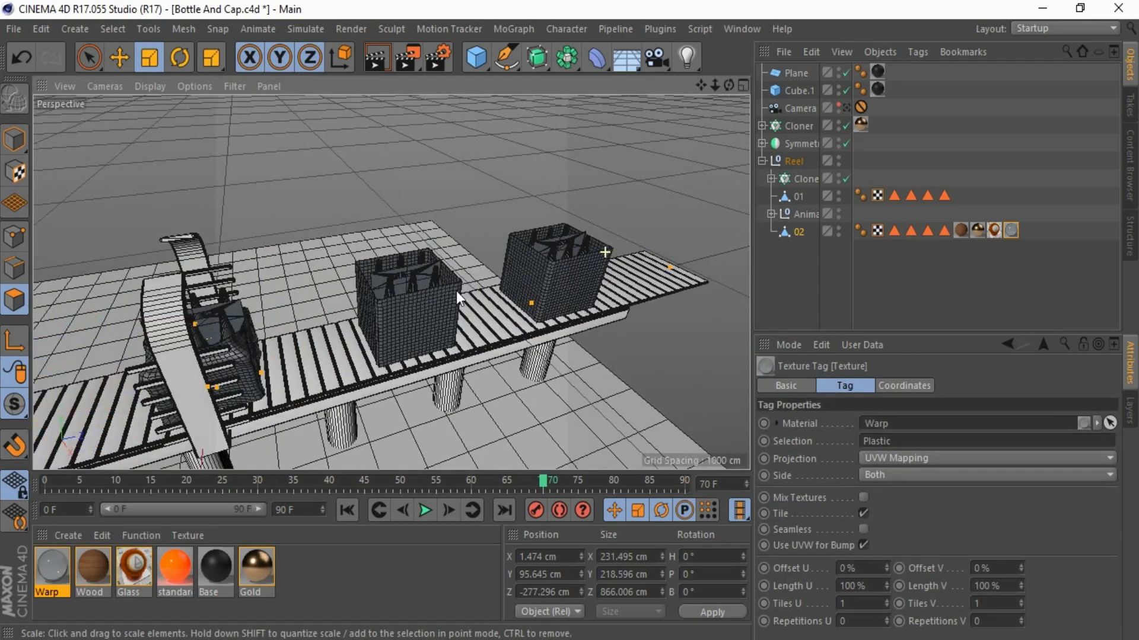
pyautogui.scroll(2, 415, 288)
pyautogui.scroll(2, 393, 282)
pyautogui.click(942, 193)
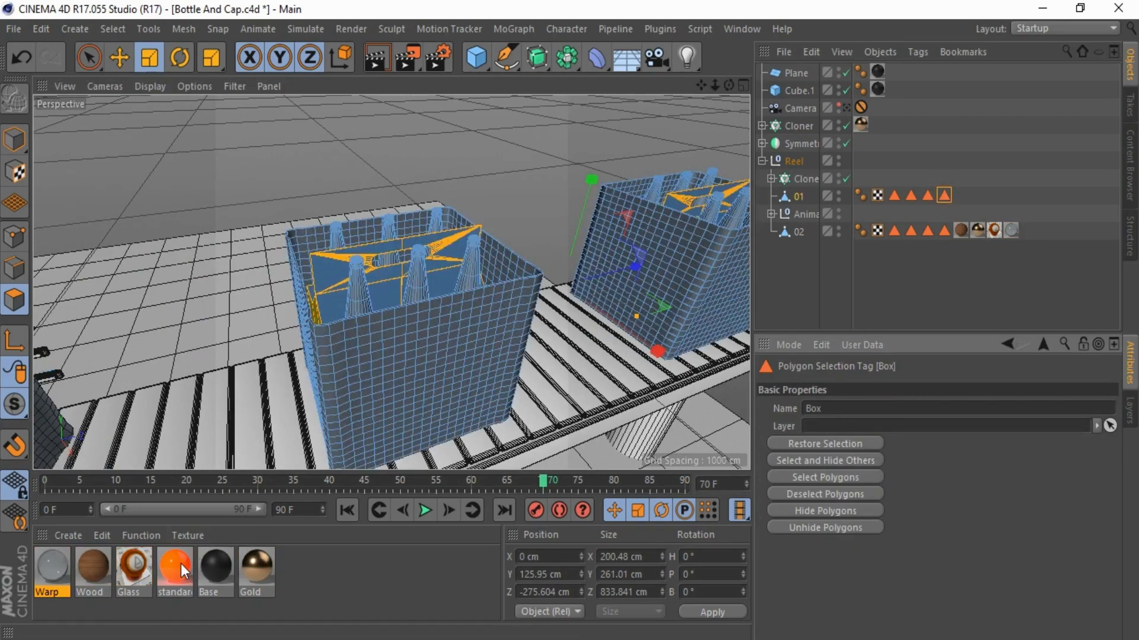
pyautogui.moveTo(101, 573); pyautogui.dragTo(323, 264)
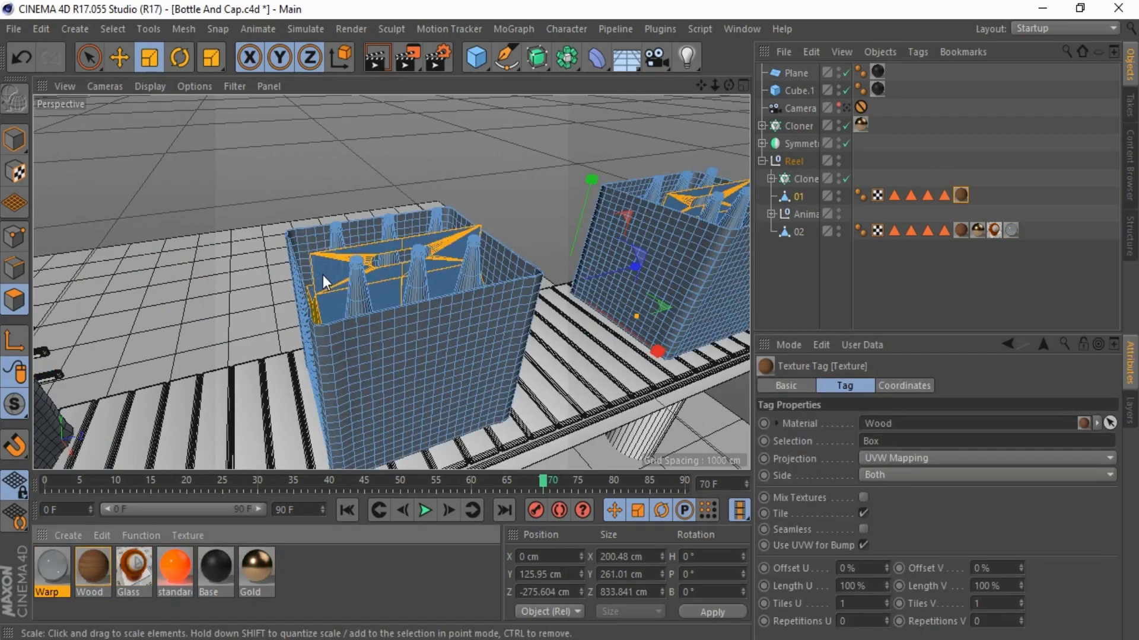
pyautogui.click(928, 195)
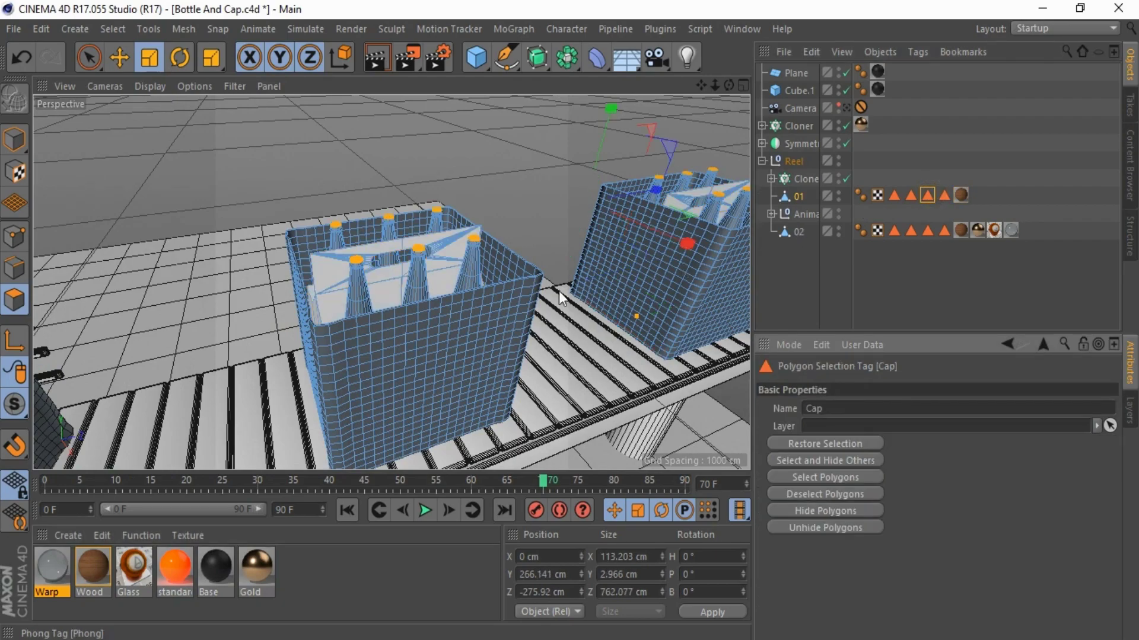
pyautogui.moveTo(255, 566); pyautogui.dragTo(417, 252)
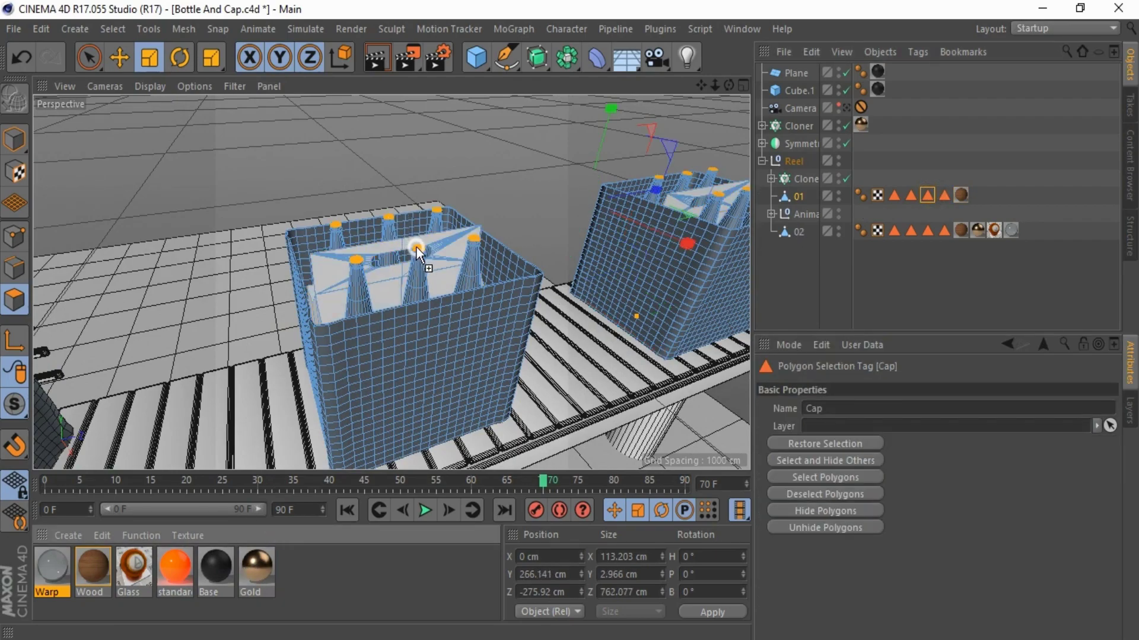
pyautogui.click(913, 196)
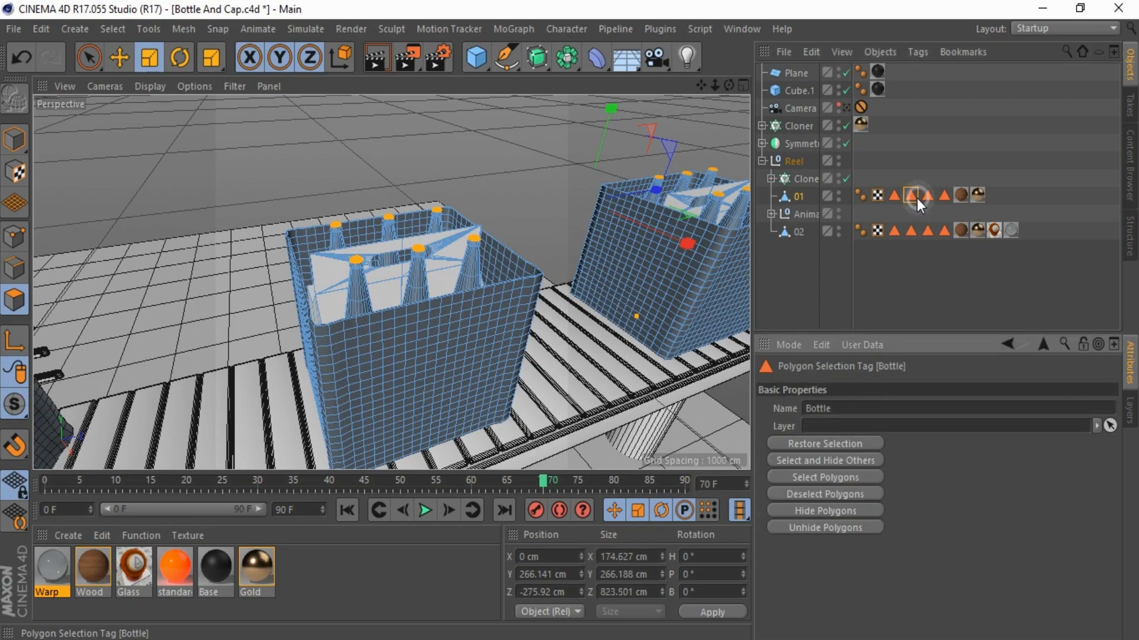
pyautogui.moveTo(135, 566); pyautogui.dragTo(356, 295)
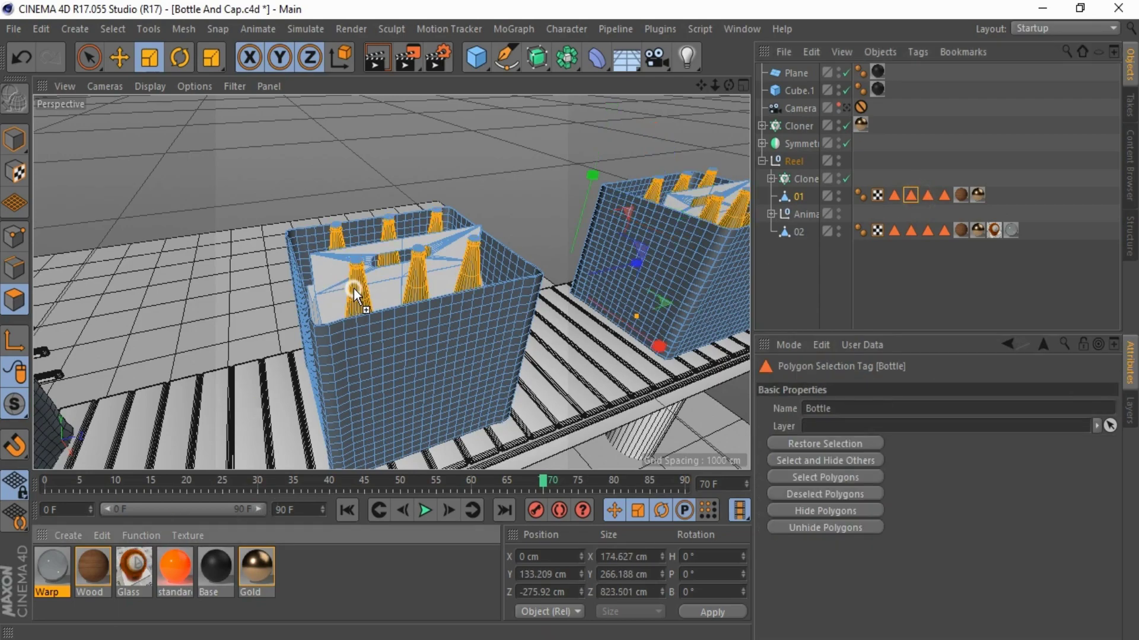
pyautogui.click(894, 196)
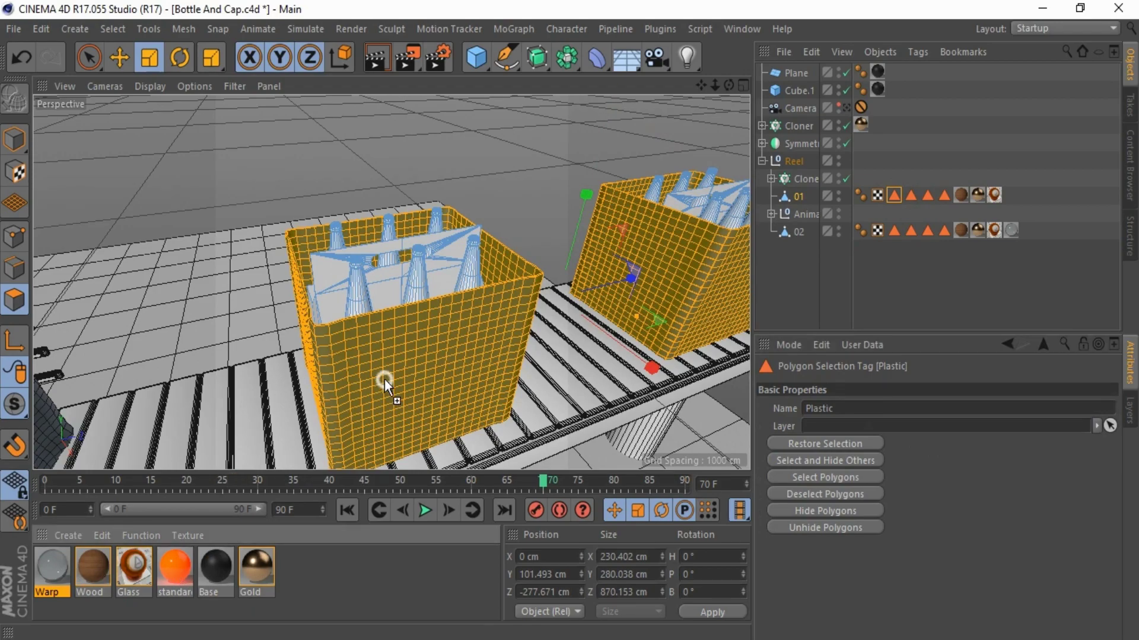
pyautogui.moveTo(75, 572); pyautogui.dragTo(392, 365)
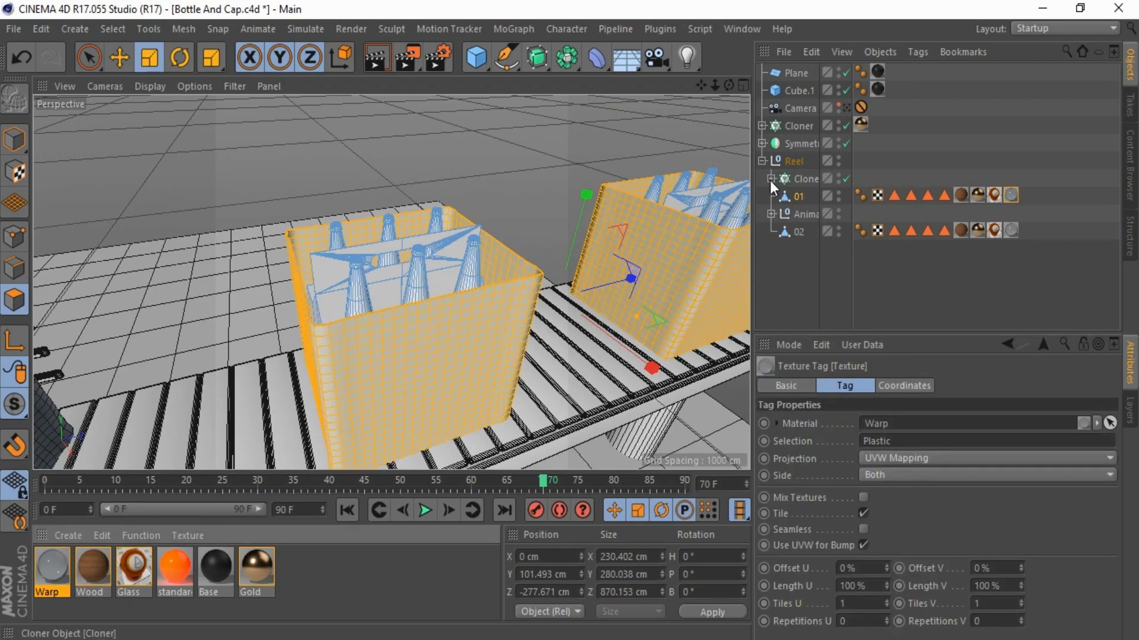
# Step: Expand the Animate group and select its Cube object
pyautogui.click(771, 214)
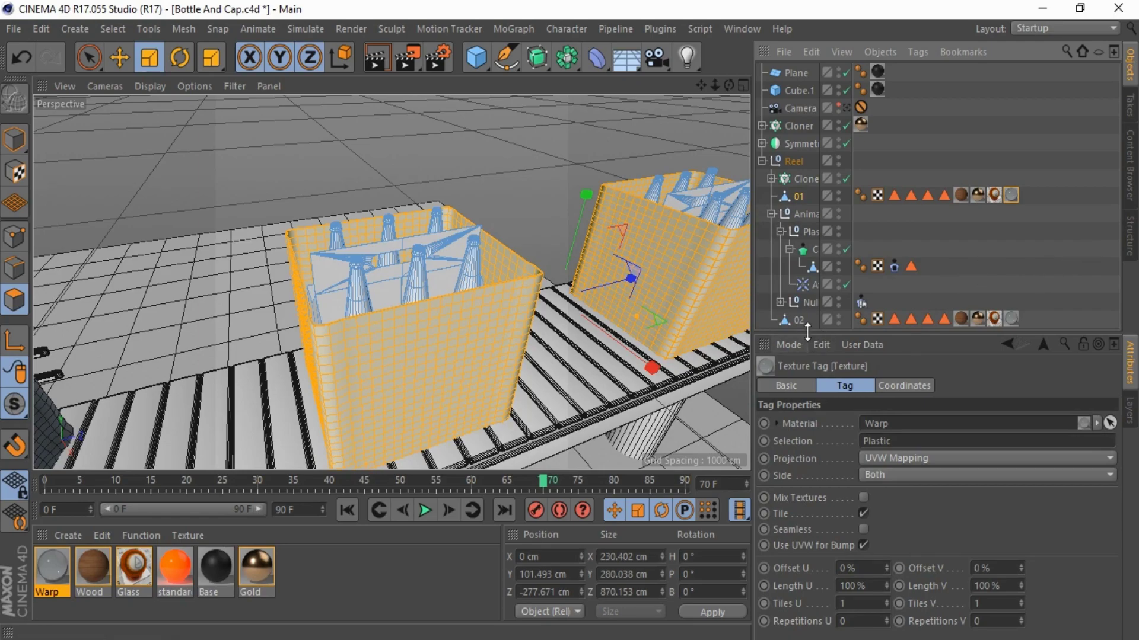
pyautogui.moveTo(807, 335); pyautogui.dragTo(804, 394)
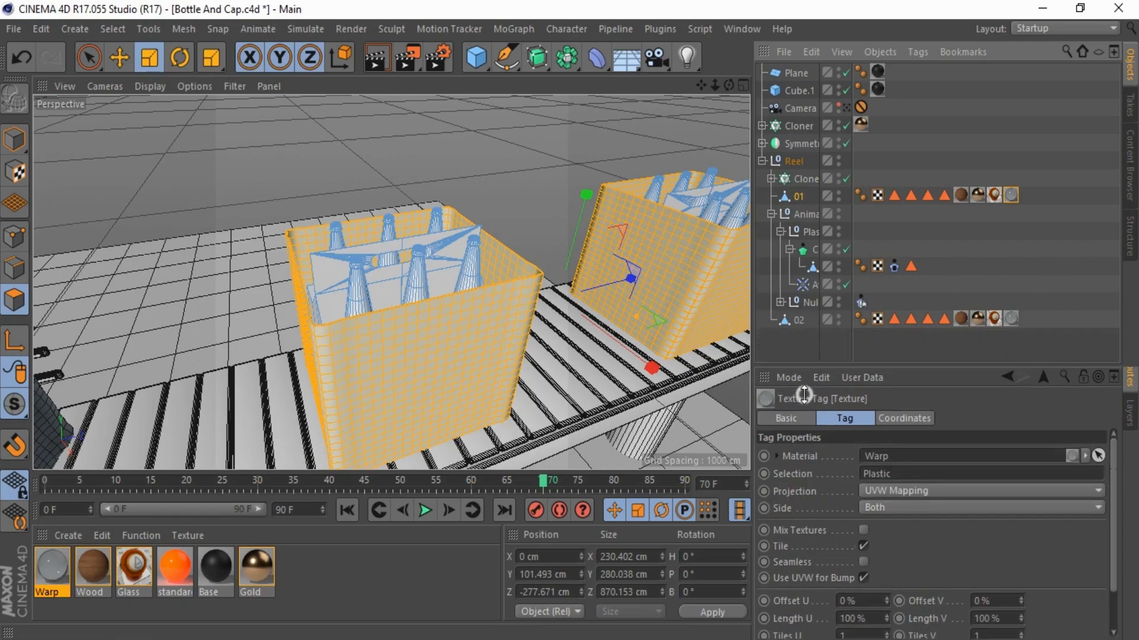
pyautogui.click(808, 268)
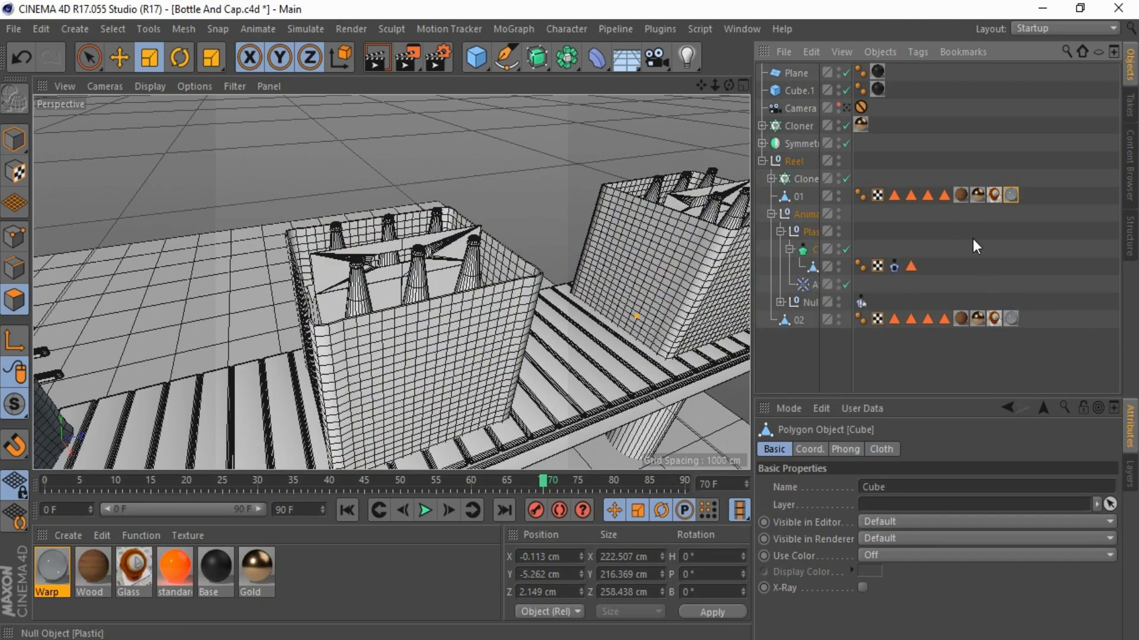
# Step: Apply the Warp material to the cloth object
pyautogui.scroll(-5, 463, 294)
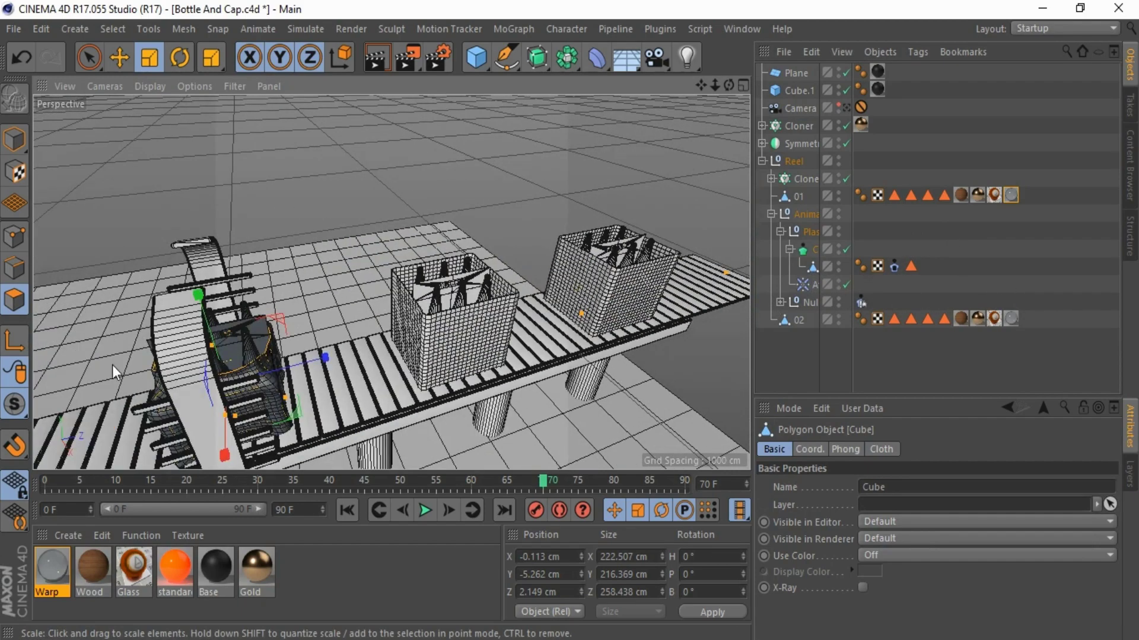
pyautogui.scroll(3, 114, 371)
pyautogui.scroll(3, 264, 339)
pyautogui.scroll(5, 363, 330)
pyautogui.scroll(3, 343, 332)
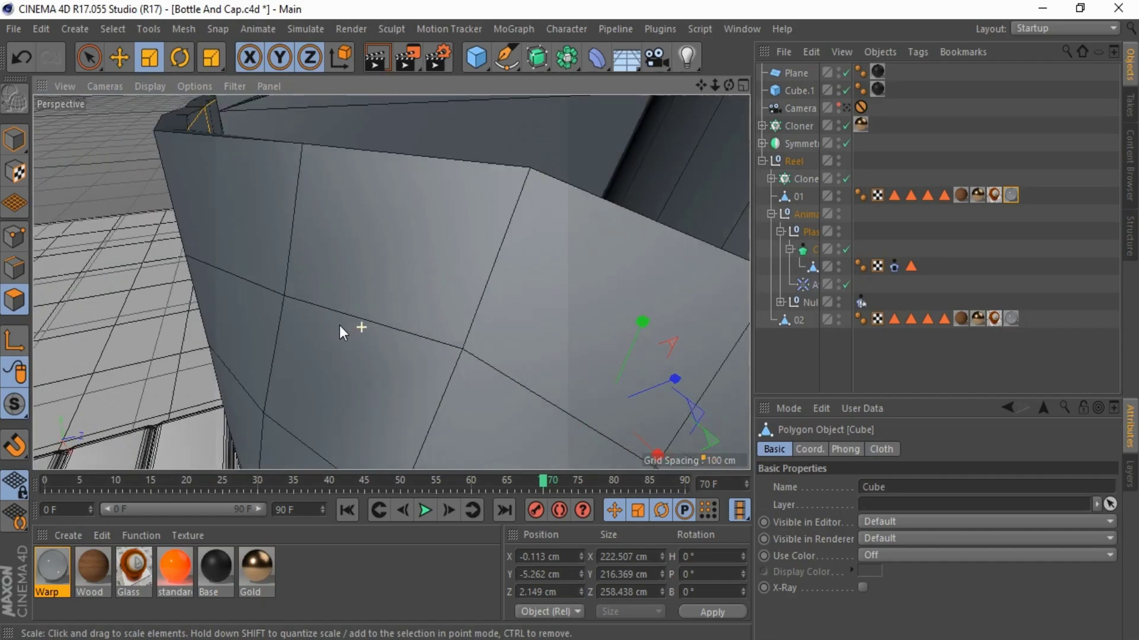
pyautogui.scroll(-5, 340, 332)
pyautogui.scroll(-5, 333, 325)
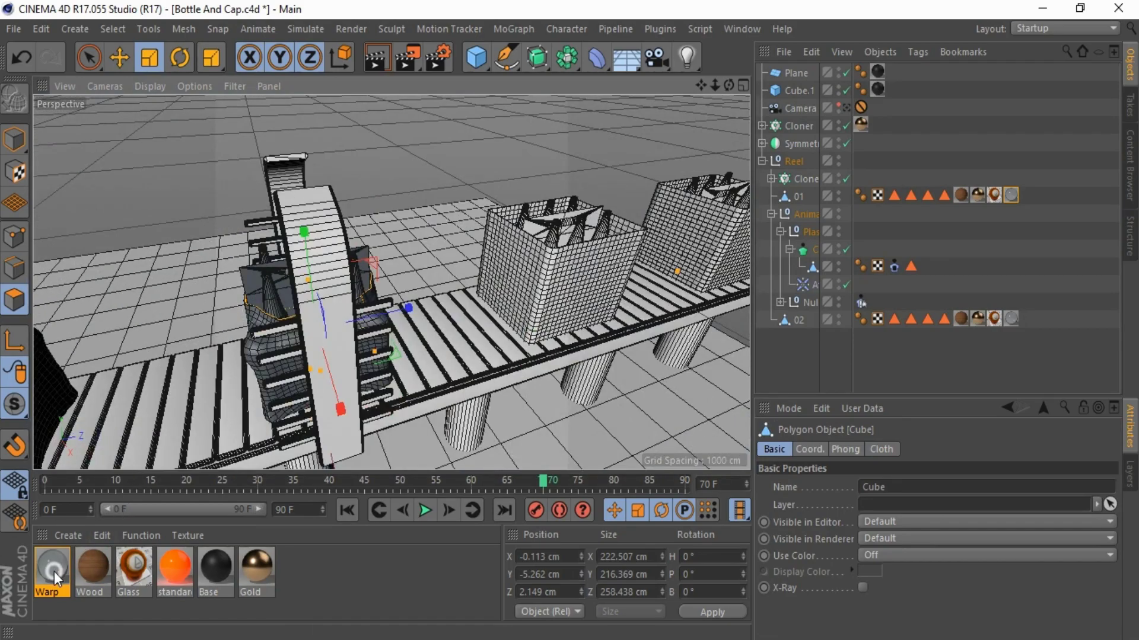
pyautogui.moveTo(55, 575); pyautogui.dragTo(814, 250)
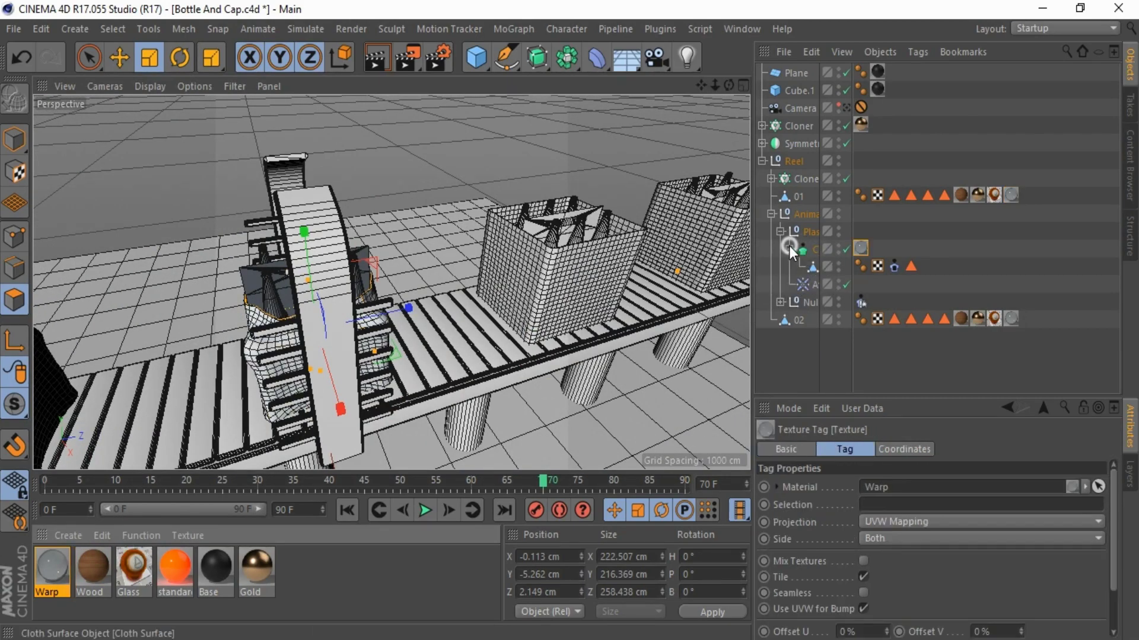
# Step: Collapse the Plas group, expand the Nul group and widen the Object Manager
pyautogui.click(780, 232)
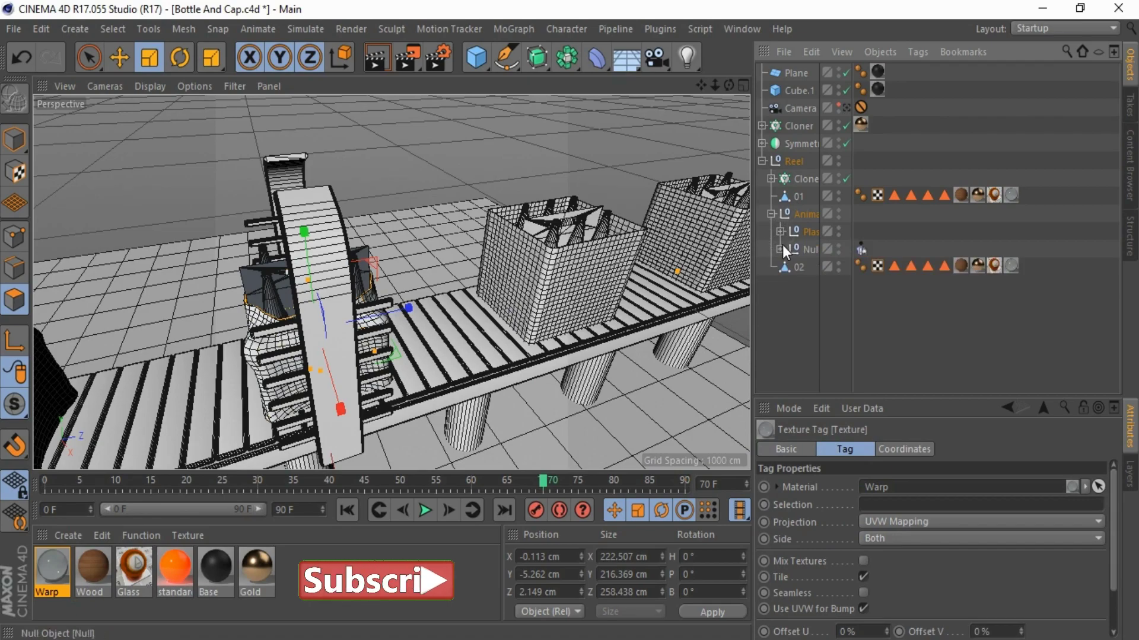
pyautogui.click(780, 232)
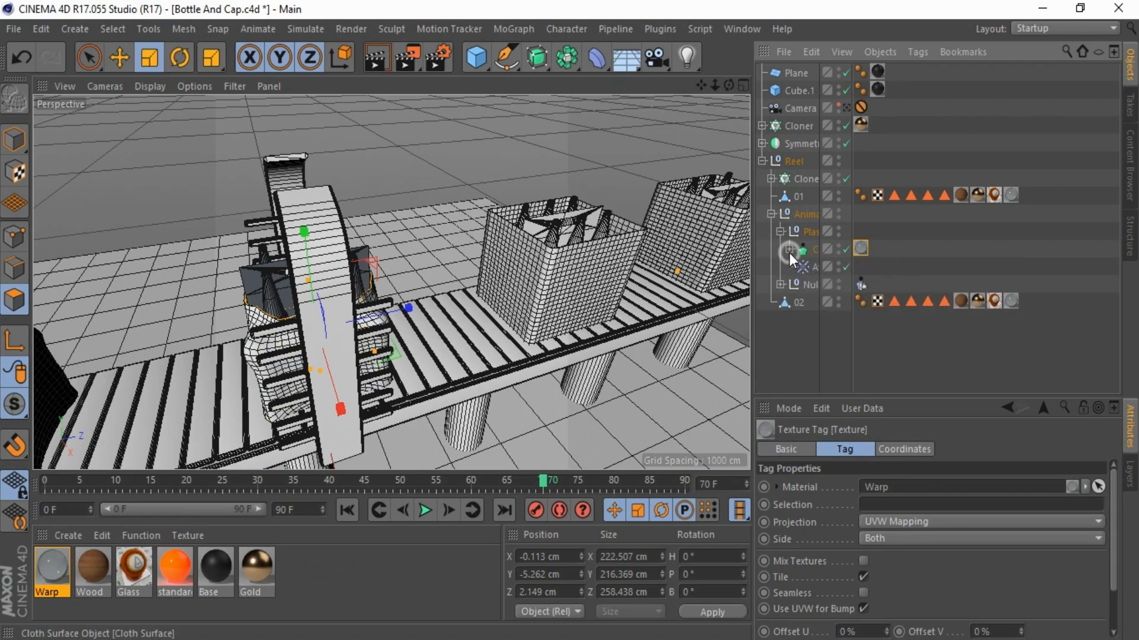
pyautogui.click(783, 232)
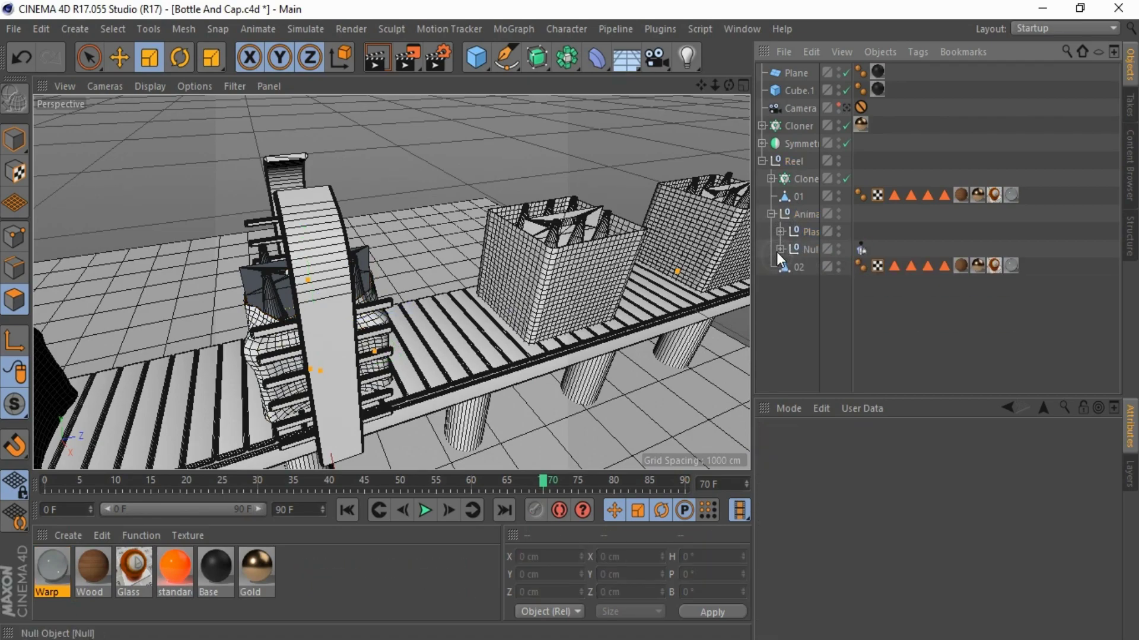
pyautogui.click(779, 250)
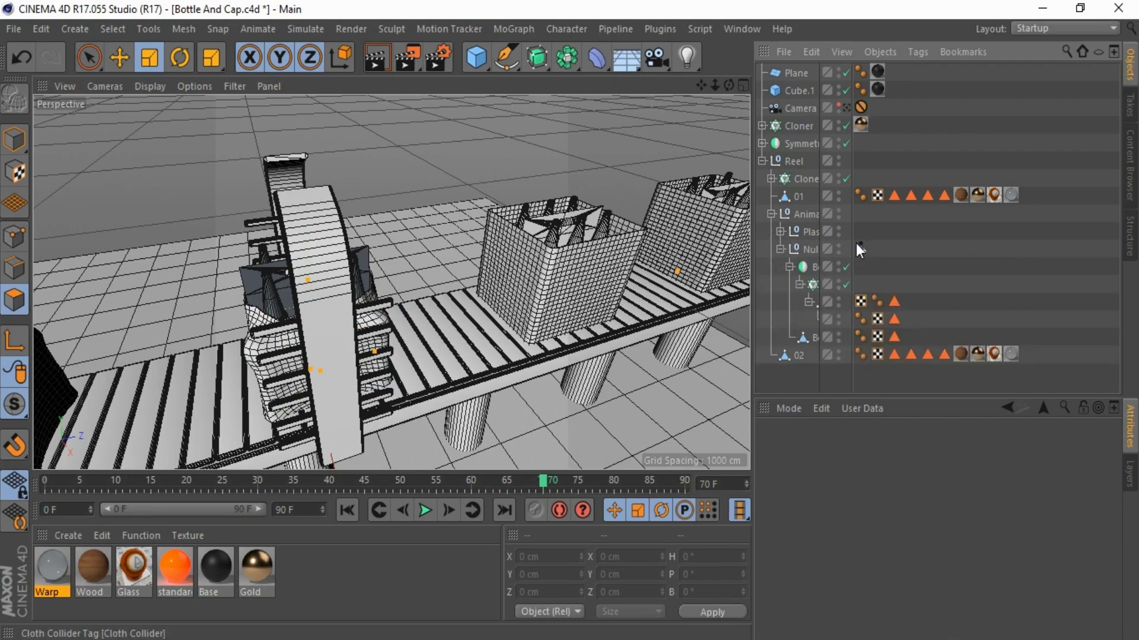
pyautogui.moveTo(756, 232); pyautogui.dragTo(639, 234)
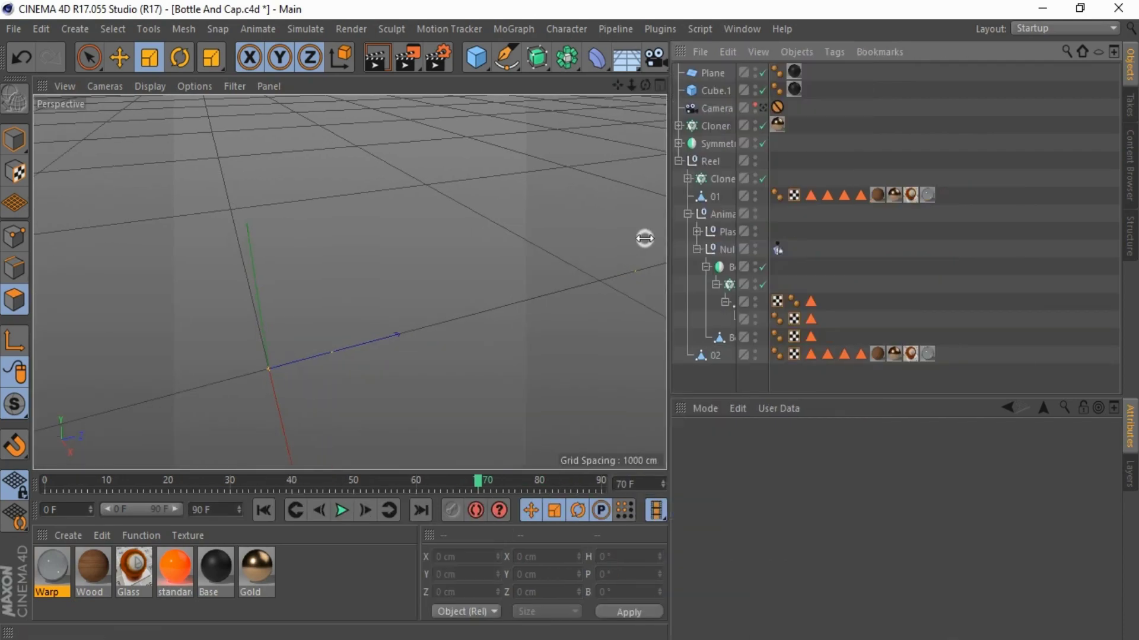
pyautogui.moveTo(737, 232); pyautogui.dragTo(849, 228)
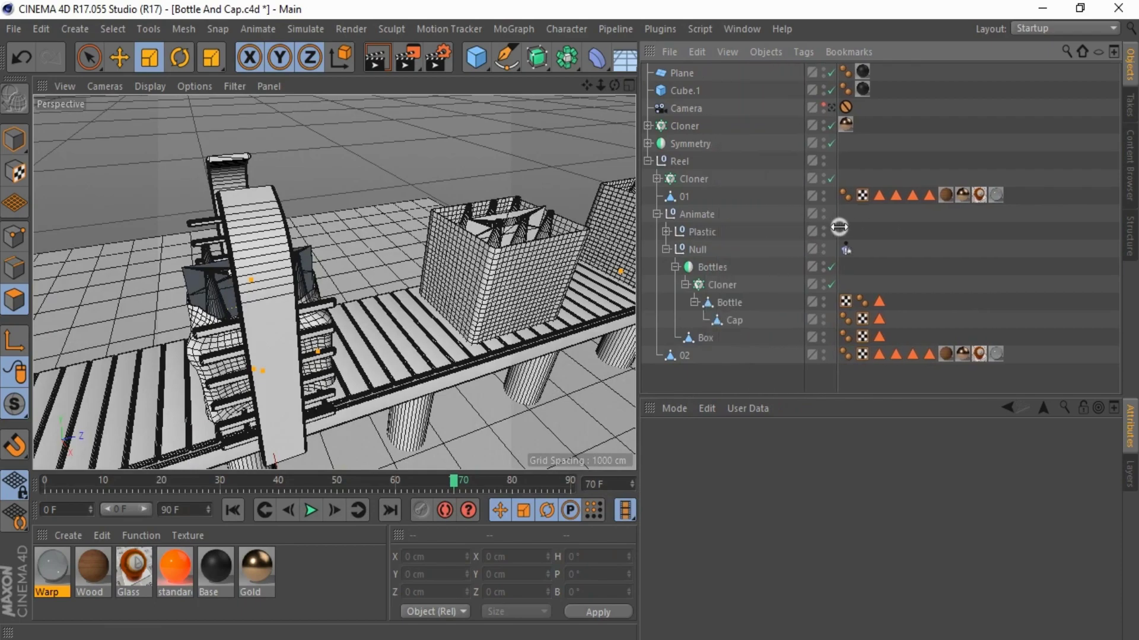
# Step: Apply Wood to the Box, Gold to the Cap and Glass to the Bottle
pyautogui.click(710, 339)
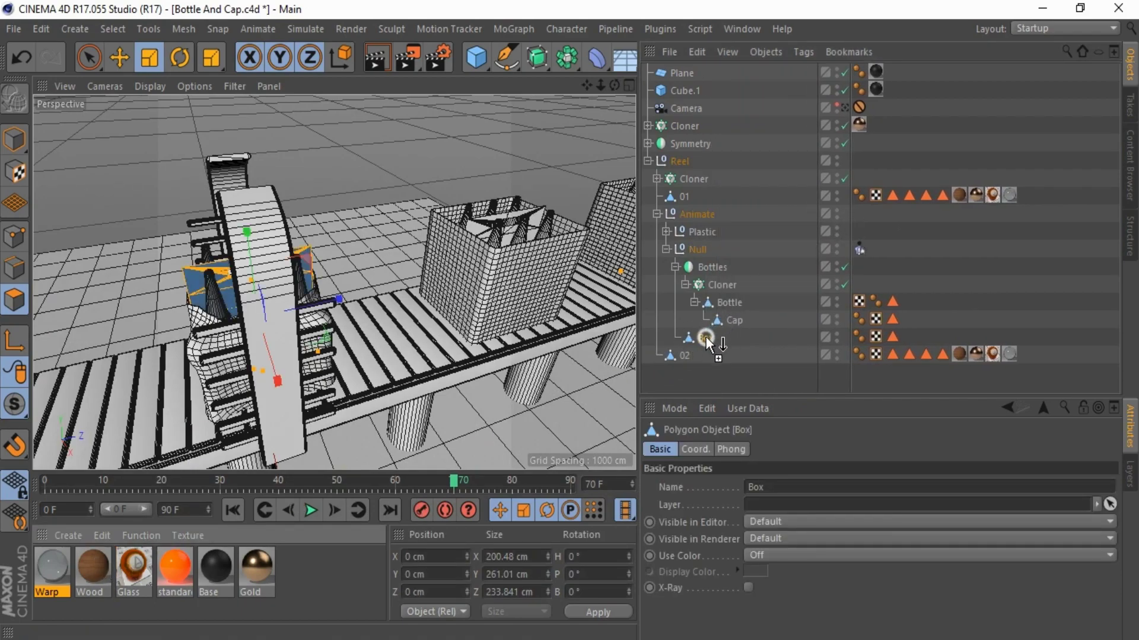
pyautogui.moveTo(105, 571); pyautogui.dragTo(705, 337)
pyautogui.click(734, 320)
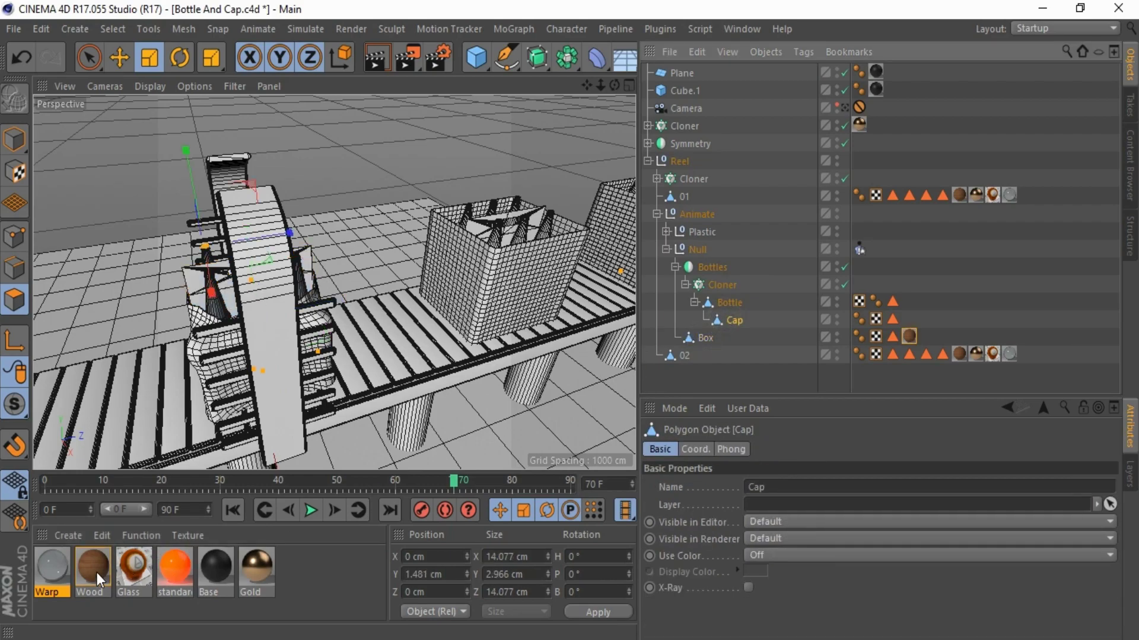
pyautogui.moveTo(260, 570); pyautogui.dragTo(675, 380)
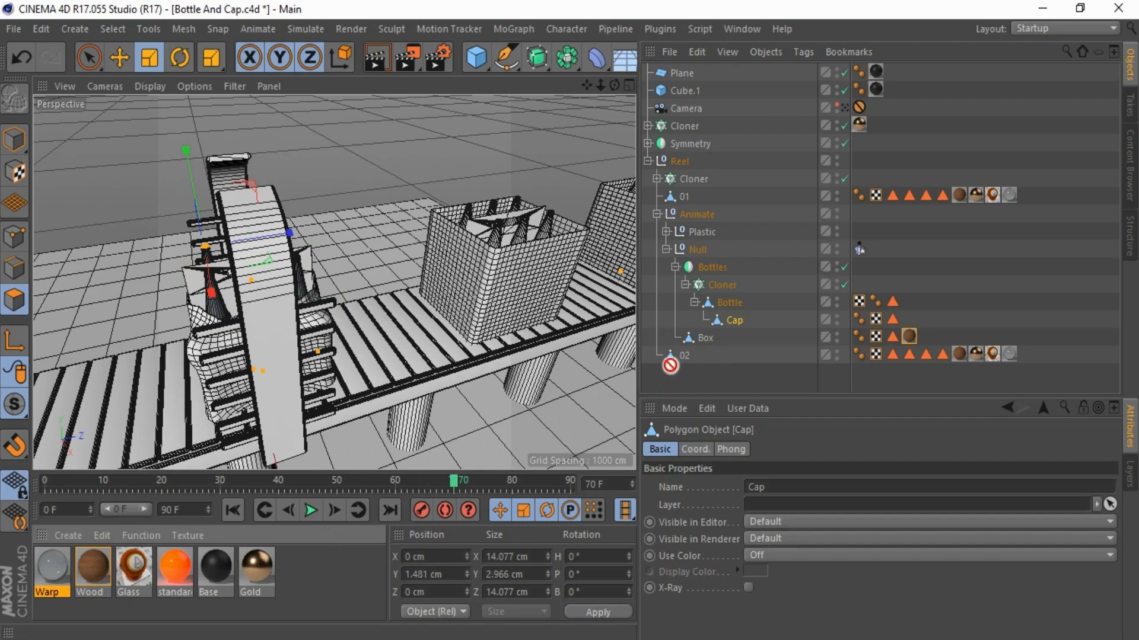
pyautogui.moveTo(675, 380); pyautogui.dragTo(725, 320)
pyautogui.click(728, 304)
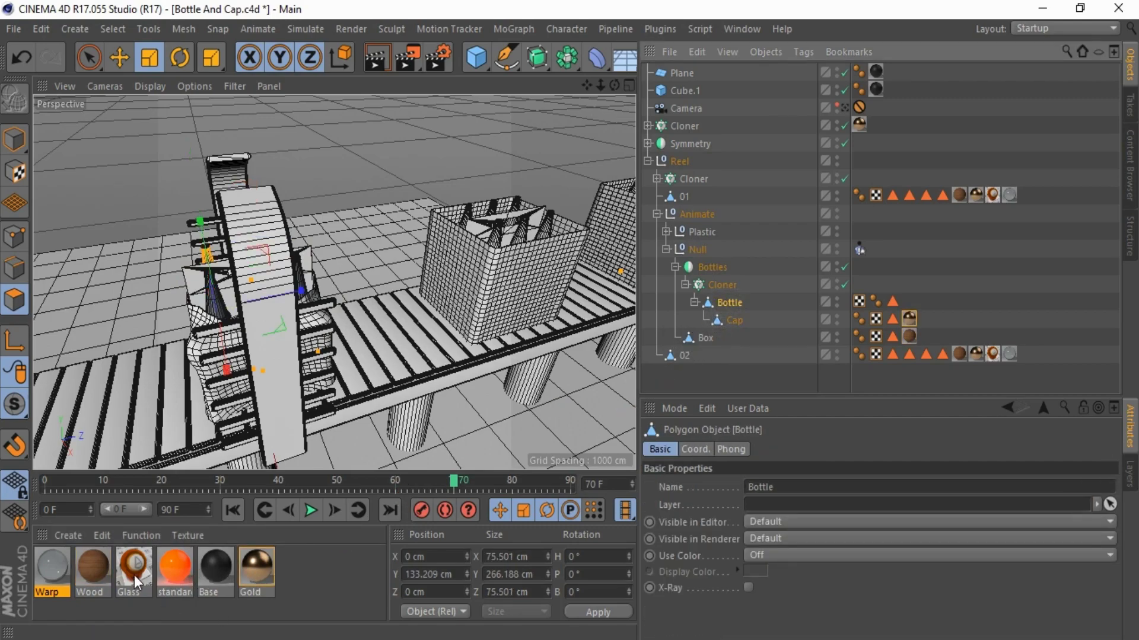
pyautogui.moveTo(135, 581); pyautogui.dragTo(721, 304)
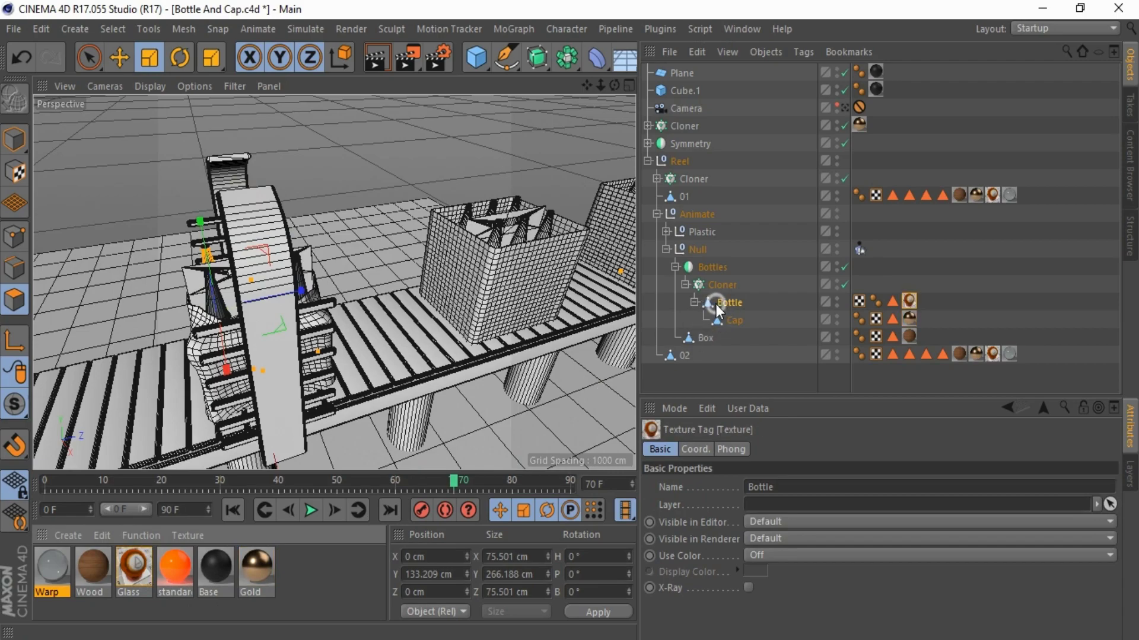
# Step: Deselect everything and fold the Animate and Reel groups
pyautogui.click(1011, 284)
pyautogui.click(657, 214)
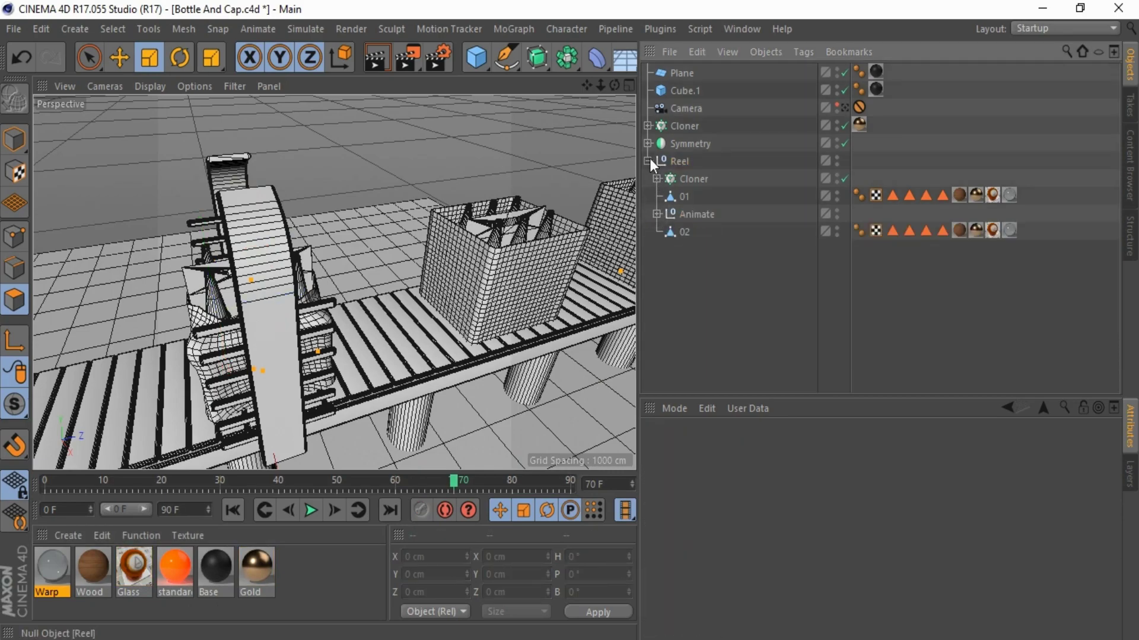
pyautogui.click(648, 161)
pyautogui.keyDown('alt'); pyautogui.moveTo(538, 261); pyautogui.dragTo(507, 293); pyautogui.keyUp('alt')
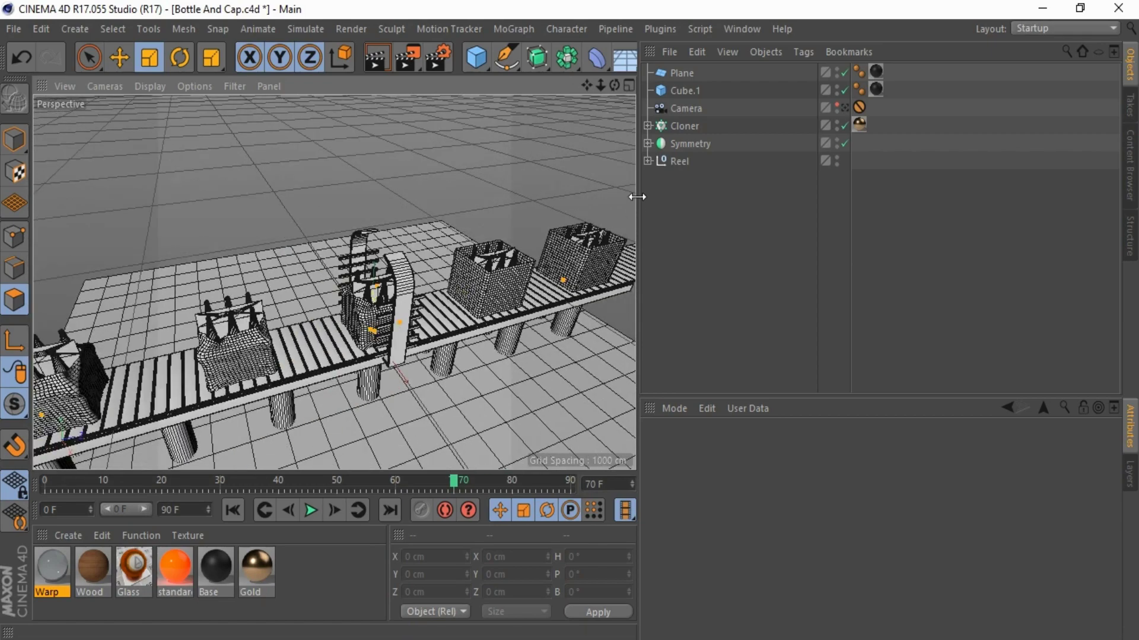
# Step: Look through the scene camera and add an Arnold Sky to the scene
pyautogui.click(844, 108)
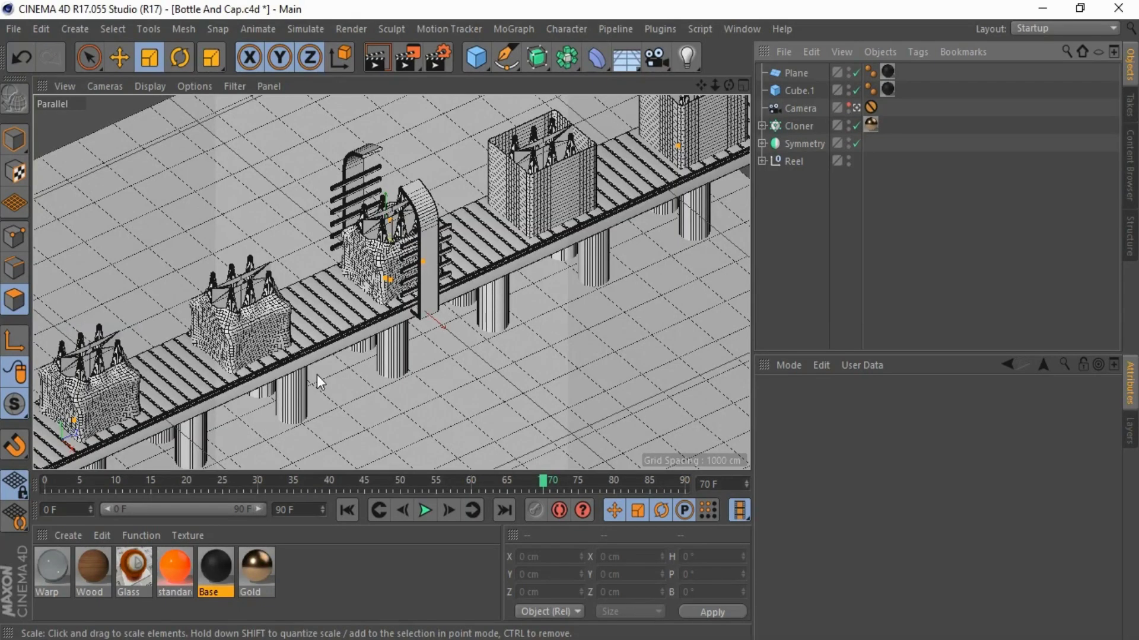
pyautogui.click(658, 27)
pyautogui.moveTo(689, 80)
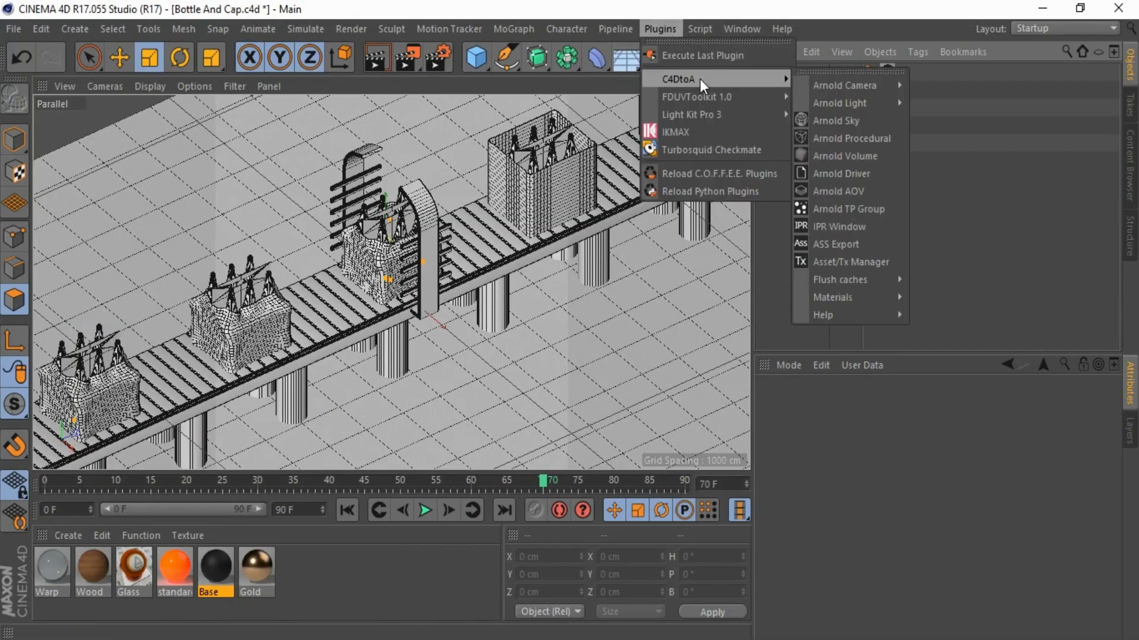
pyautogui.click(845, 118)
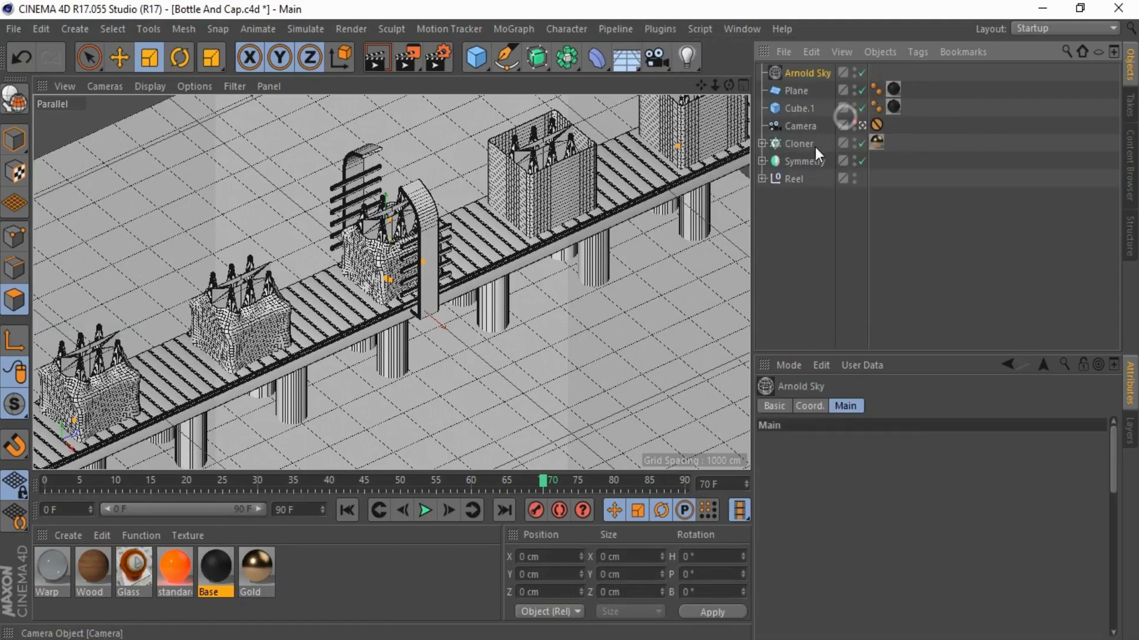
# Step: Create an Arnold image material loading HDRI.hdr without copying it to the project
pyautogui.click(66, 537)
pyautogui.moveTo(87, 408)
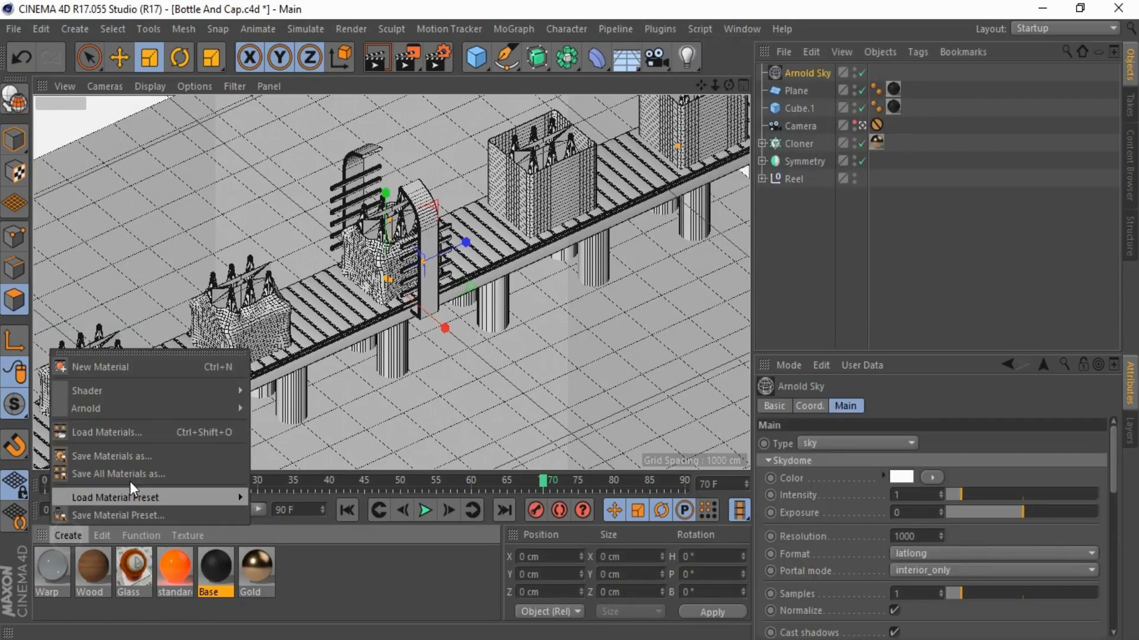
pyautogui.moveTo(268, 443)
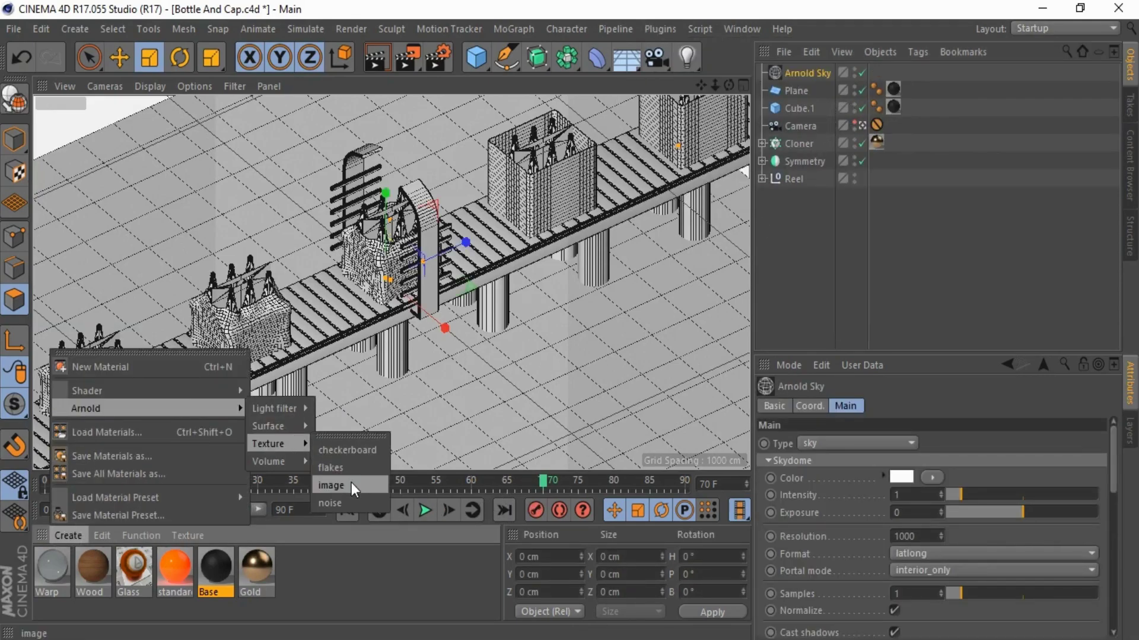
pyautogui.click(351, 483)
pyautogui.doubleClick(52, 568)
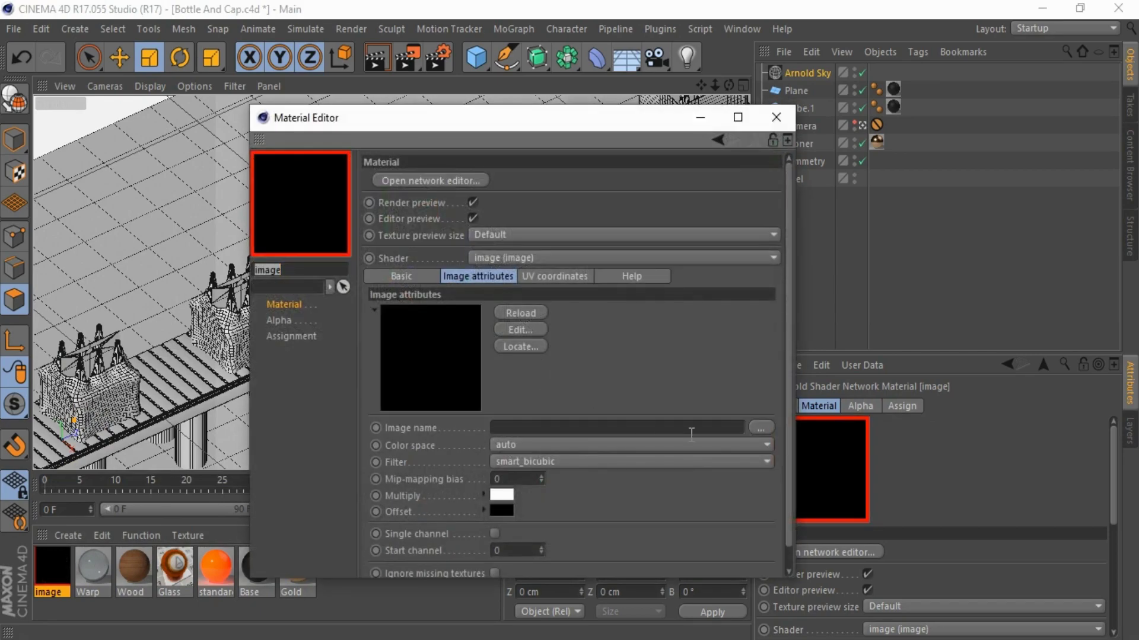
pyautogui.click(765, 430)
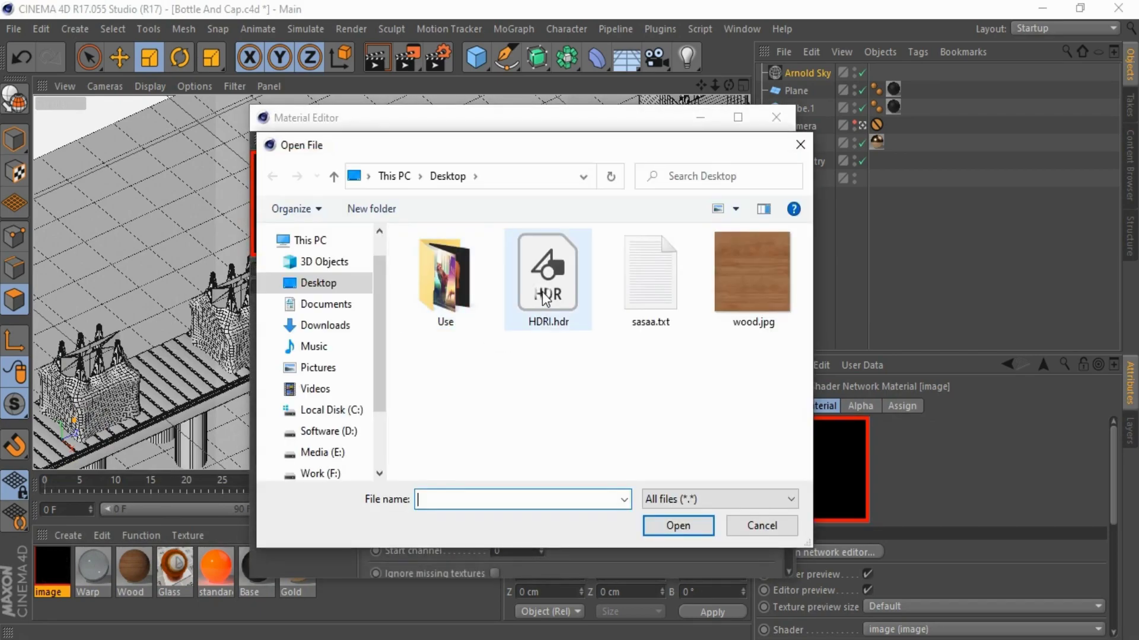
pyautogui.click(544, 296)
pyautogui.click(676, 526)
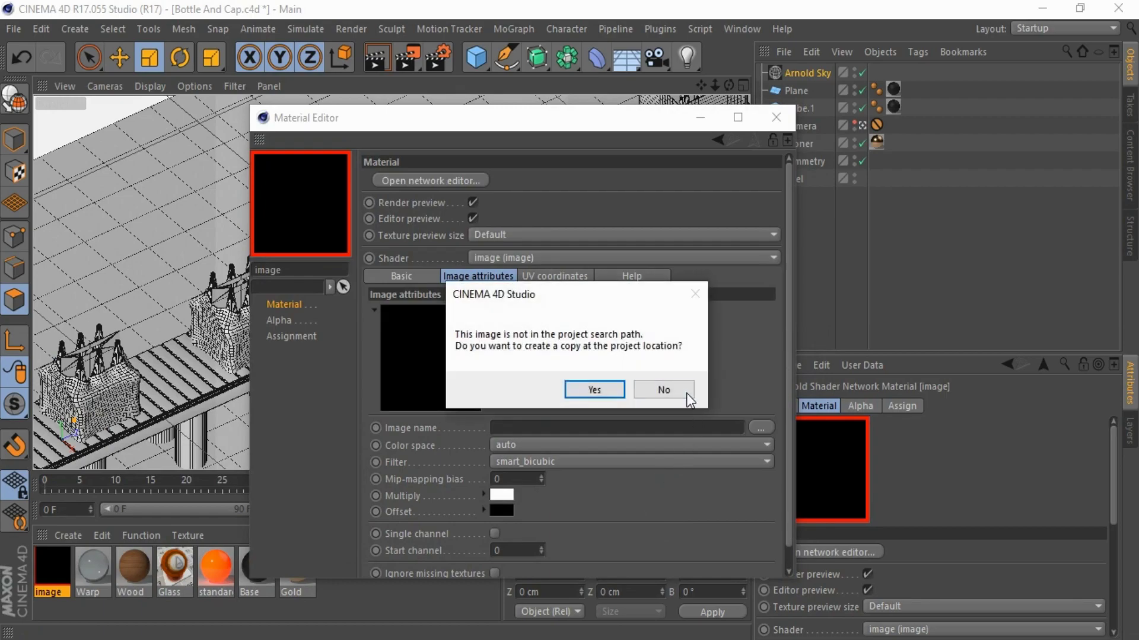
pyautogui.click(685, 393)
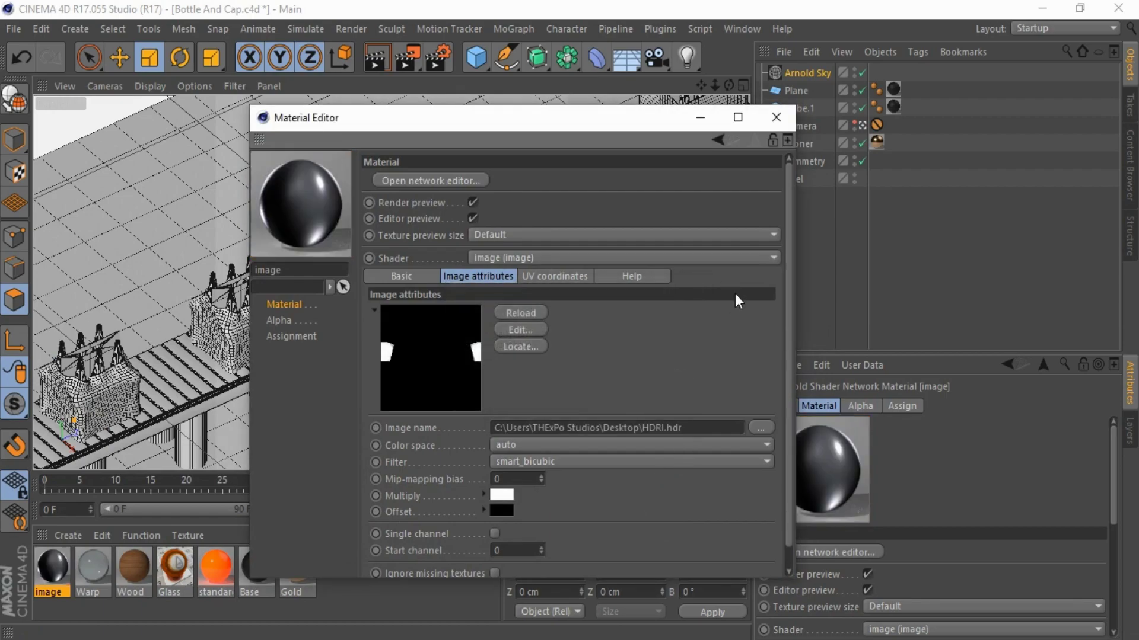
pyautogui.click(777, 117)
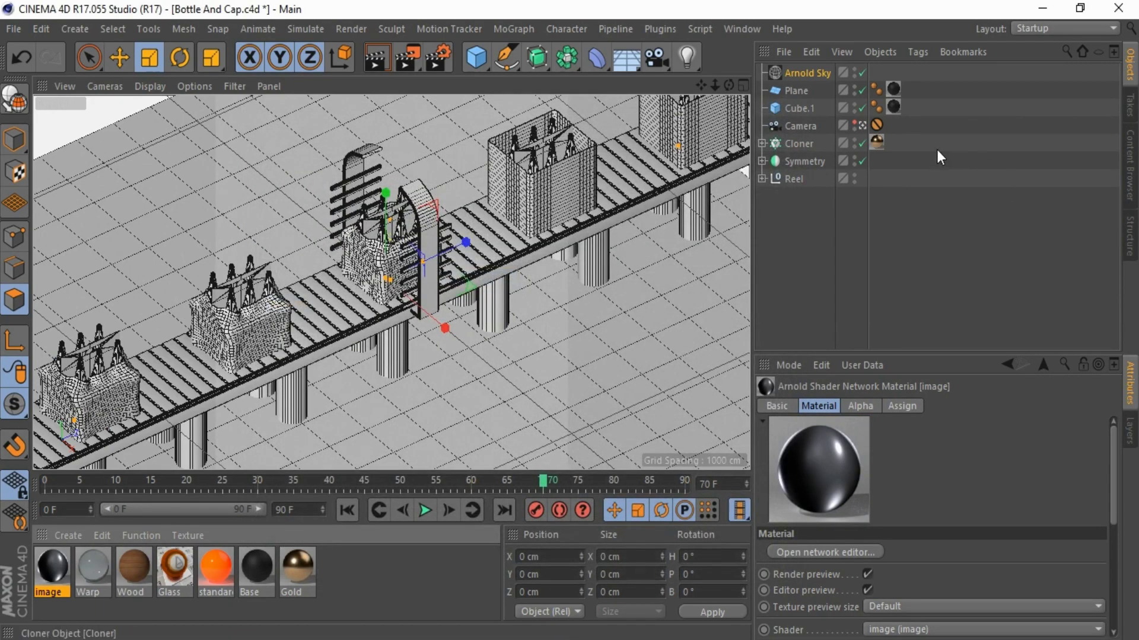
# Step: Set the Arnold Sky colour to a texture using the HDRI image material, intensity 1.5, exposure 1
pyautogui.click(798, 73)
pyautogui.click(933, 476)
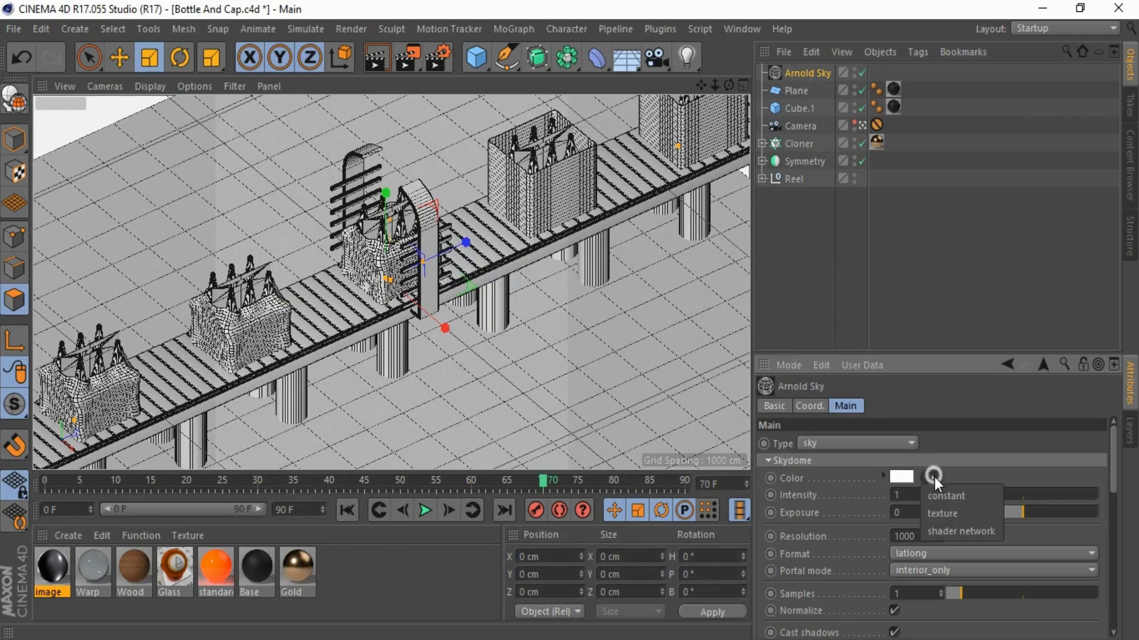
pyautogui.click(944, 515)
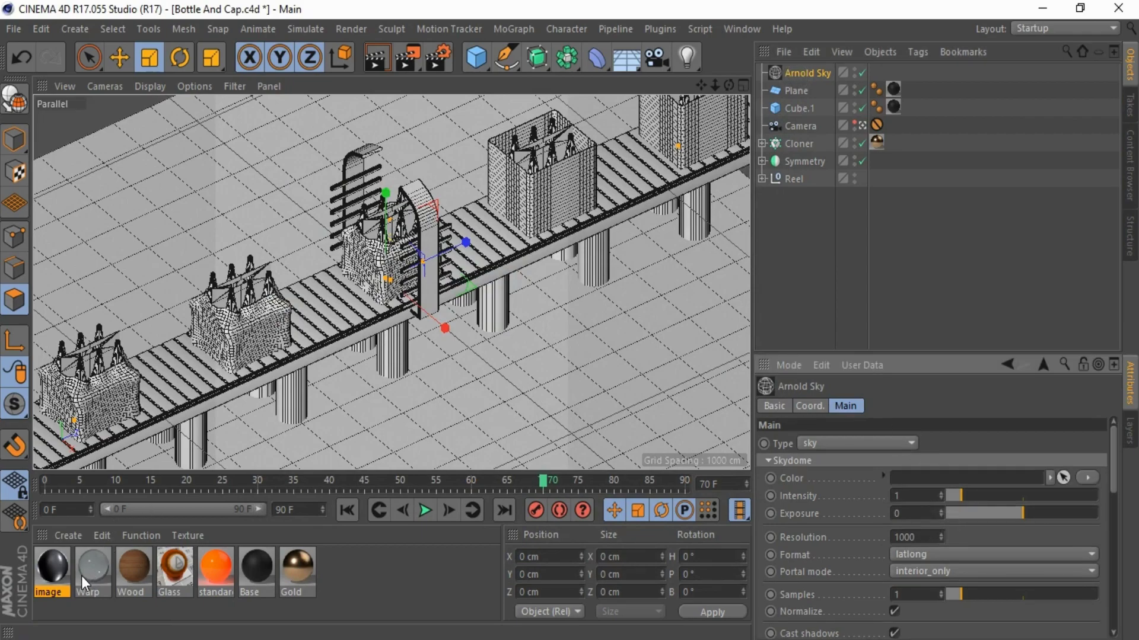
pyautogui.moveTo(83, 584)
pyautogui.mouseDown()
pyautogui.moveTo(925, 487)
pyautogui.moveTo(925, 477)
pyautogui.mouseUp()
pyautogui.write('.5')
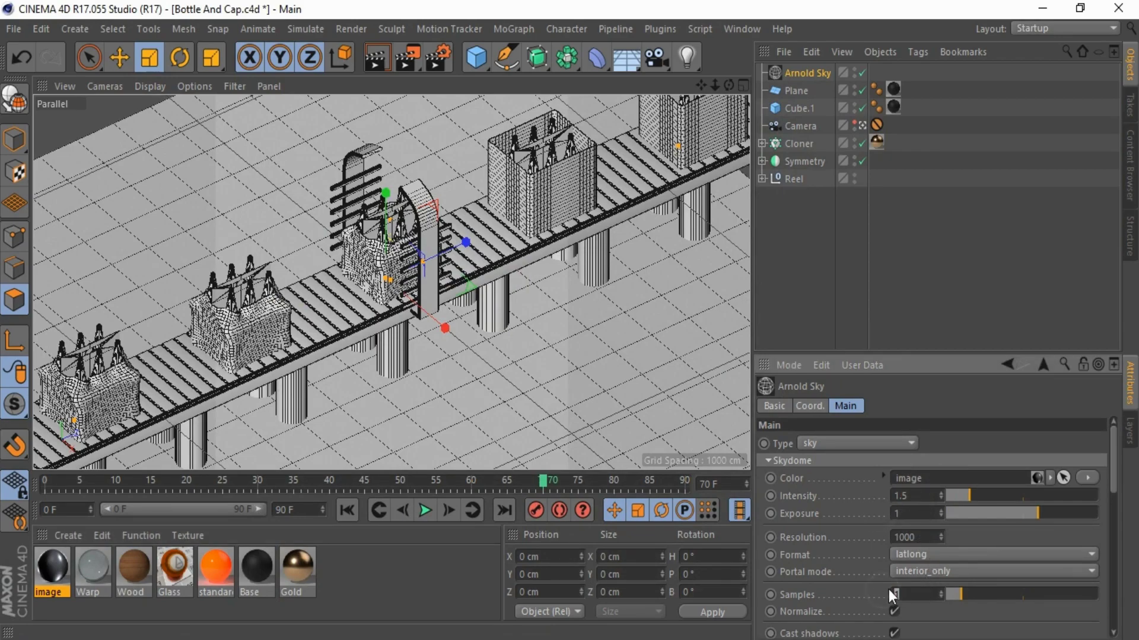
pyautogui.click(864, 266)
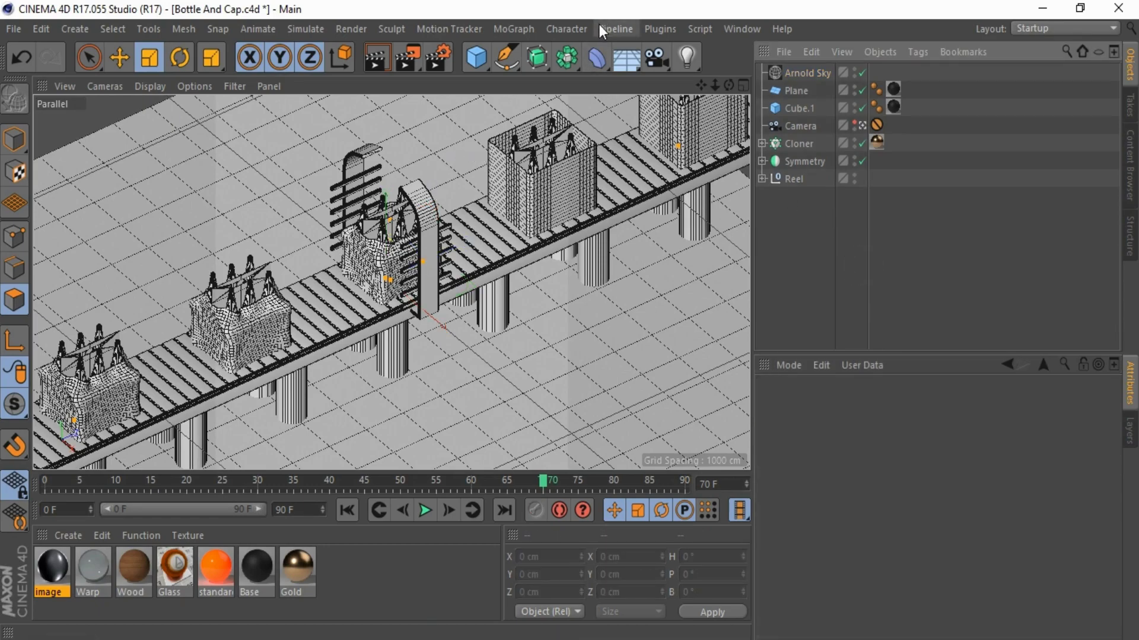
pyautogui.click(658, 28)
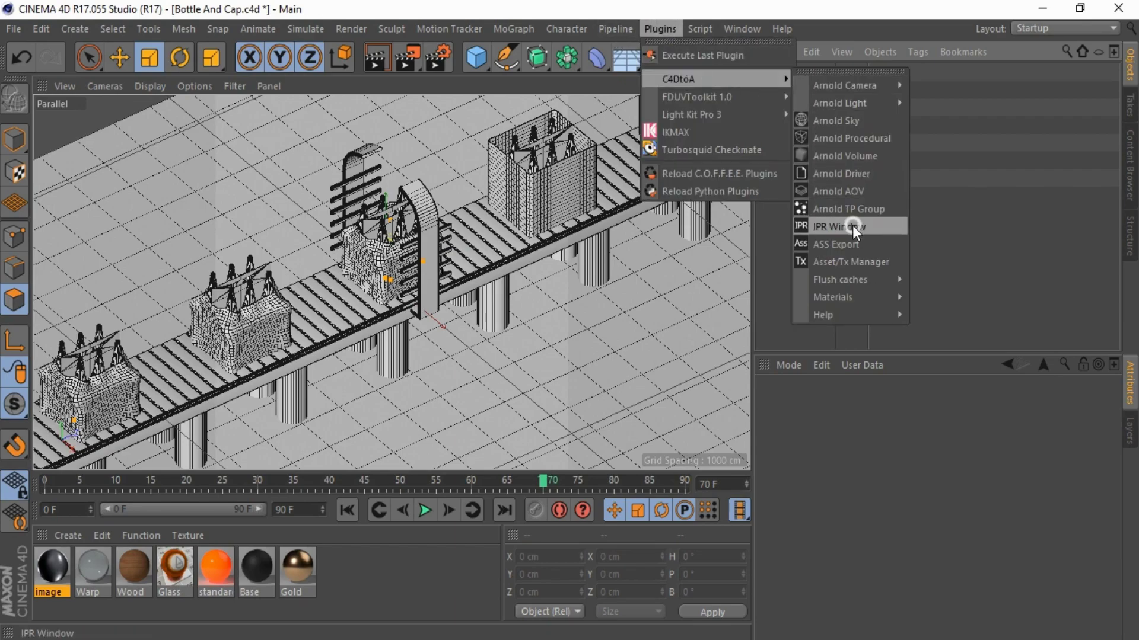
# Step: Start the Arnold IPR preview and tag the Camera with a custom ortho_camera type
pyautogui.click(852, 225)
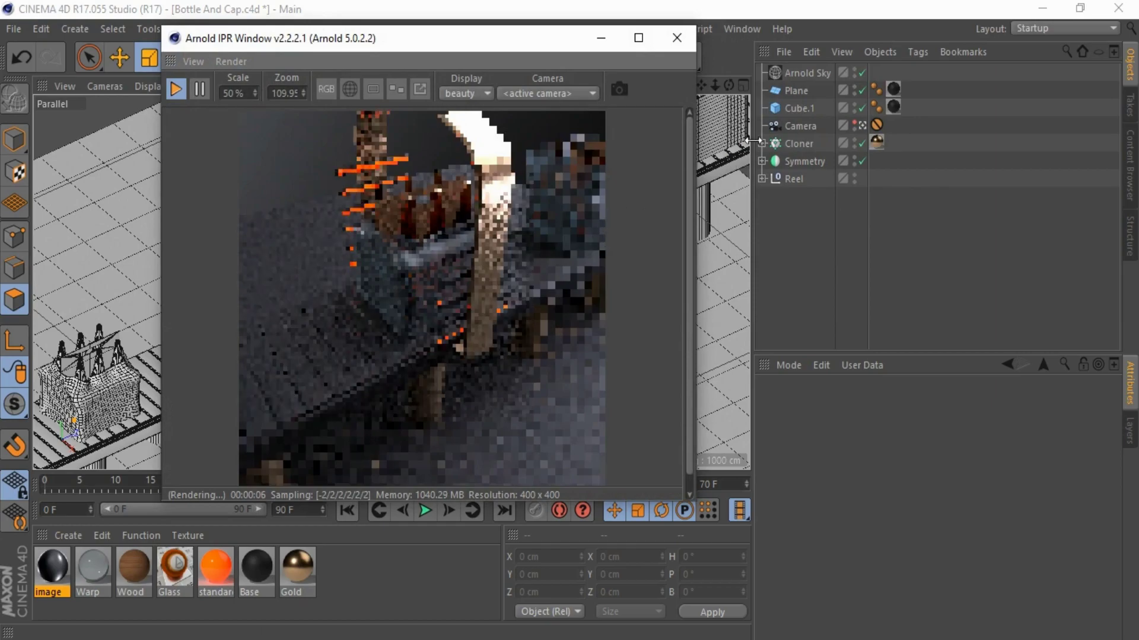
pyautogui.rightClick(792, 125)
pyautogui.moveTo(843, 39)
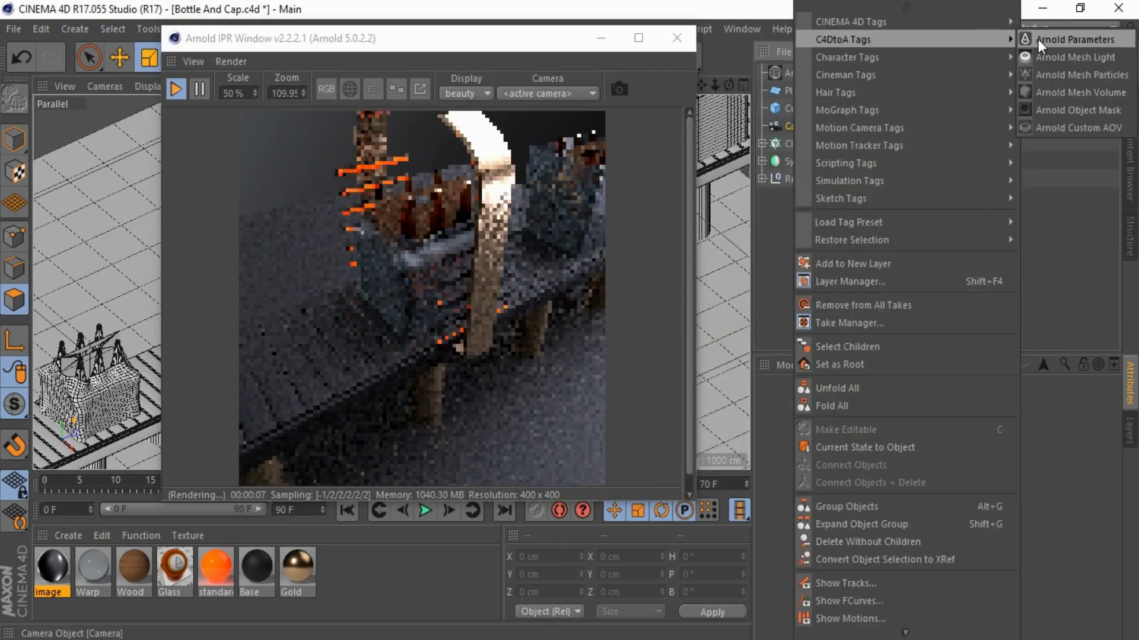
pyautogui.click(1042, 40)
pyautogui.click(834, 443)
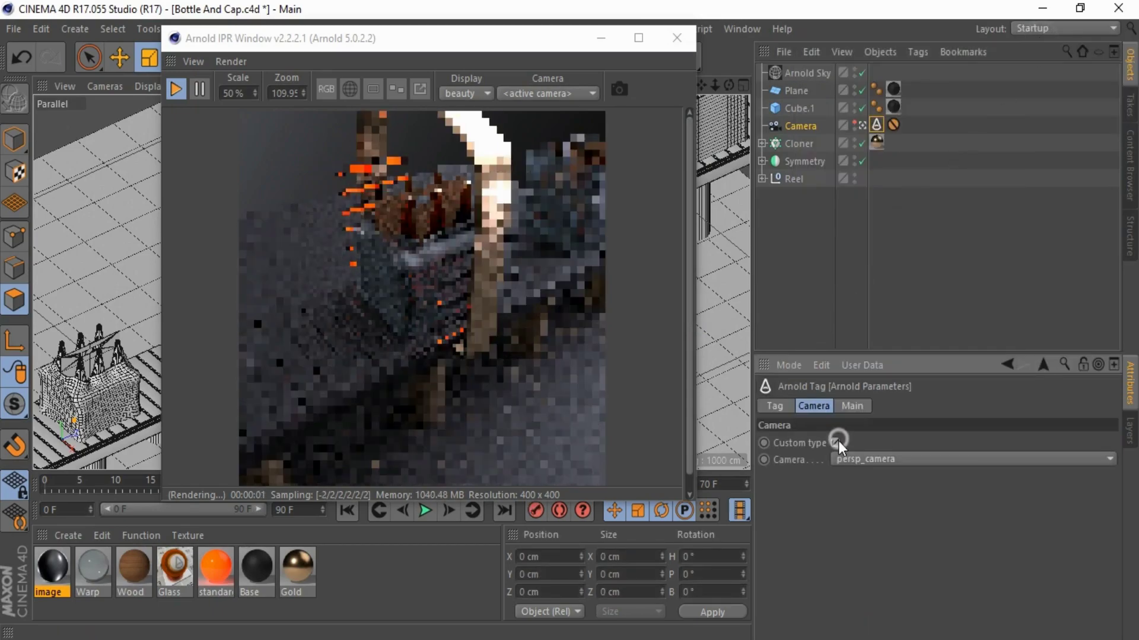
pyautogui.click(855, 459)
pyautogui.click(871, 513)
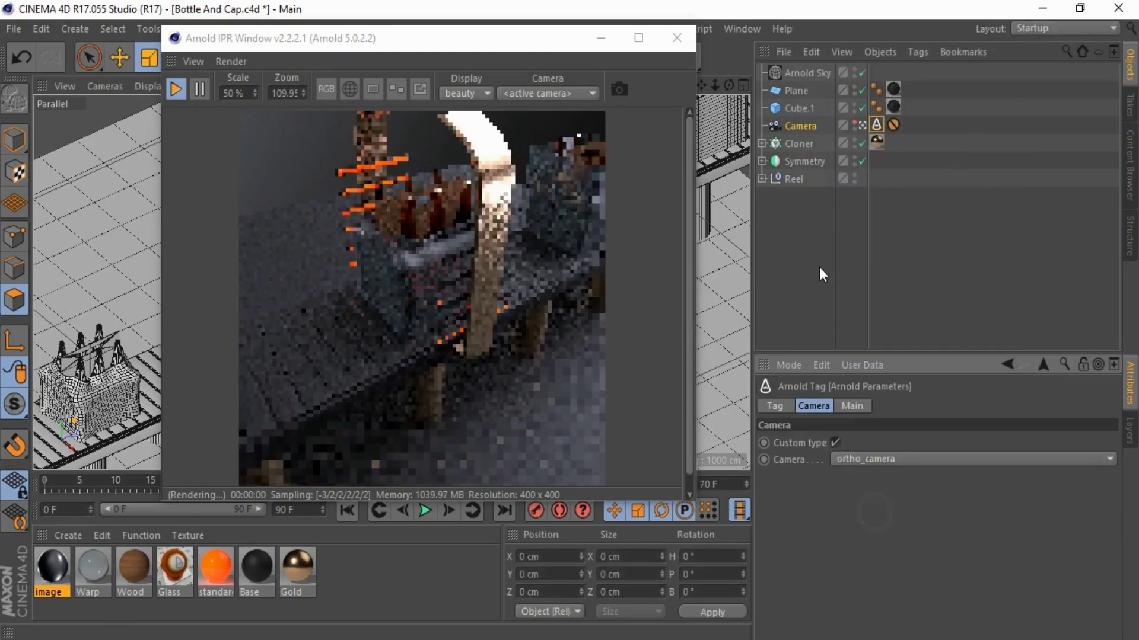
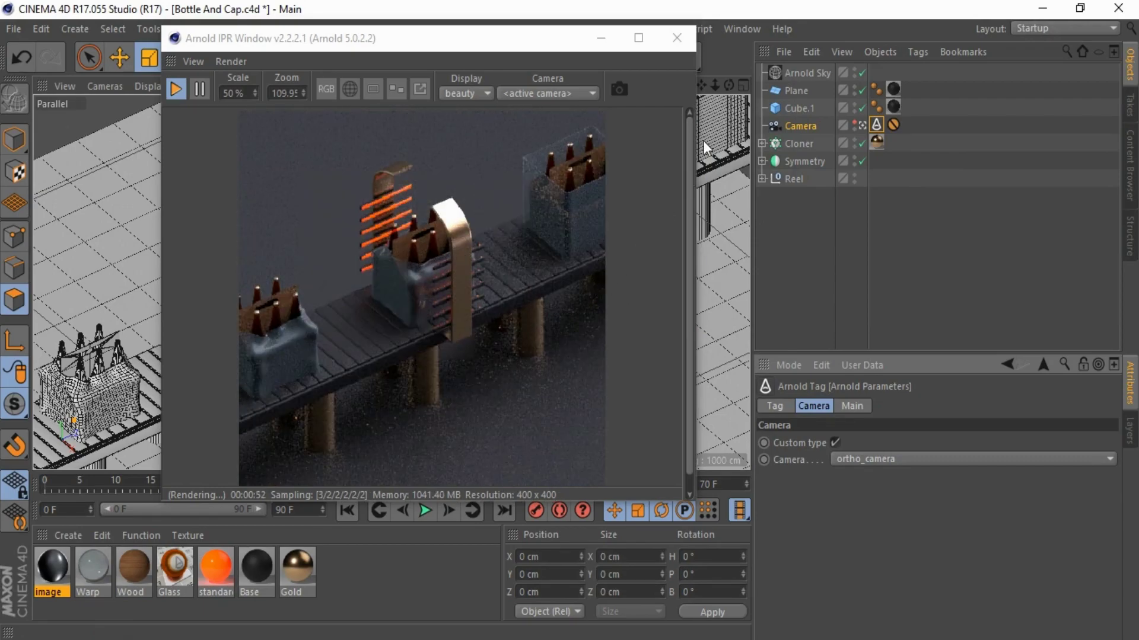
# Step: Pause the Arnold IPR preview render and close the IPR window
pyautogui.click(176, 95)
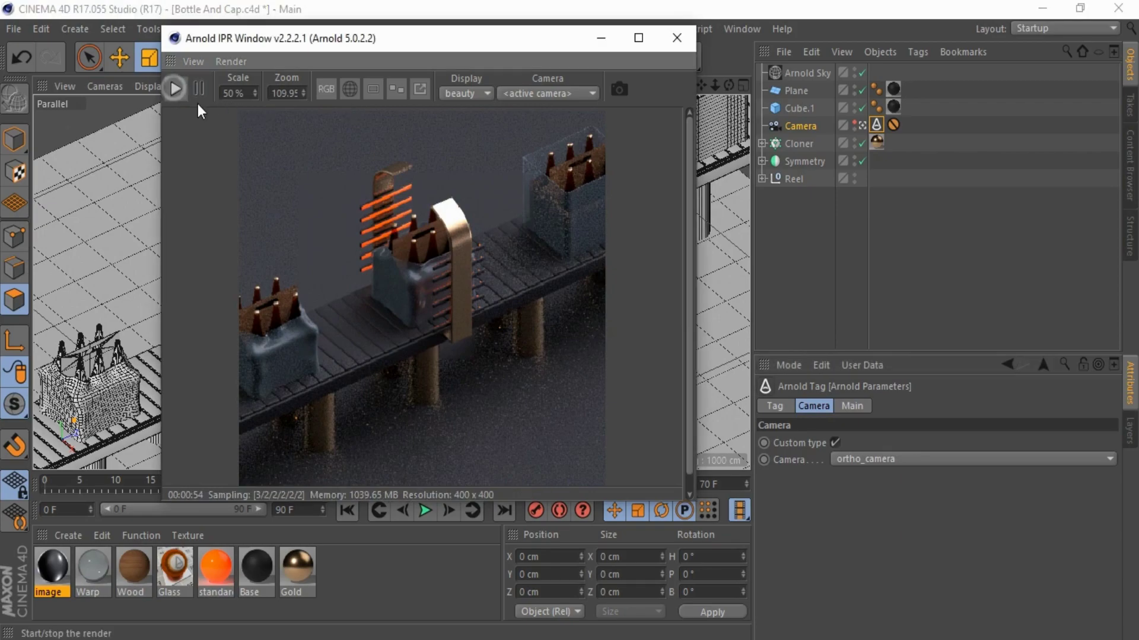
pyautogui.click(677, 37)
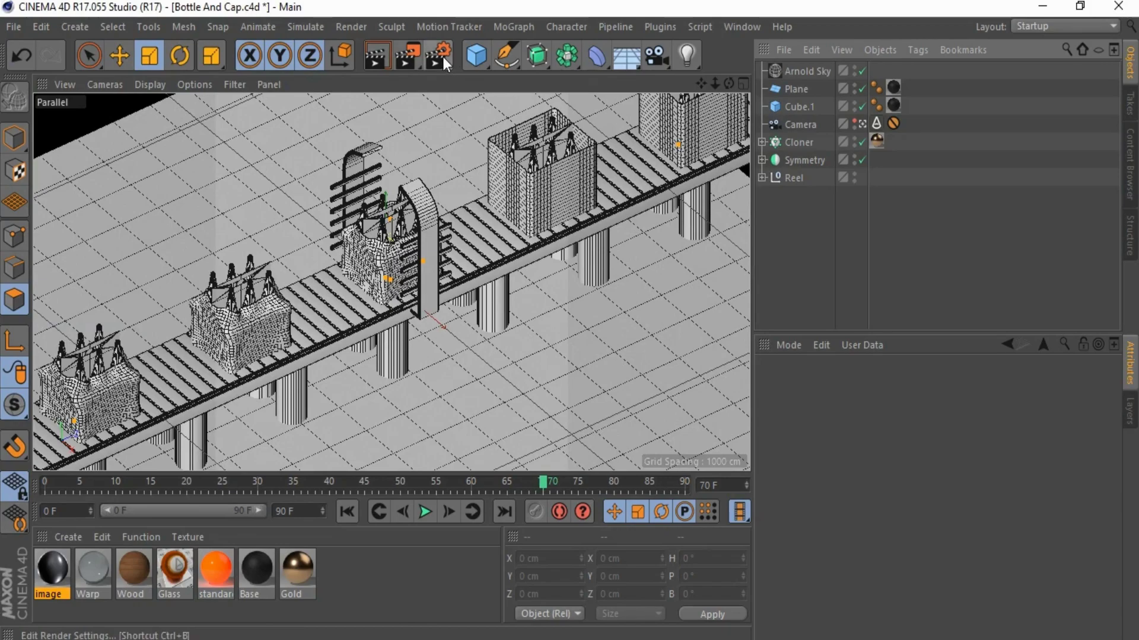
# Step: Save the render output as 'ok' on the Desktop in AVI Movie format, checking resolution and frame range
pyautogui.click(443, 57)
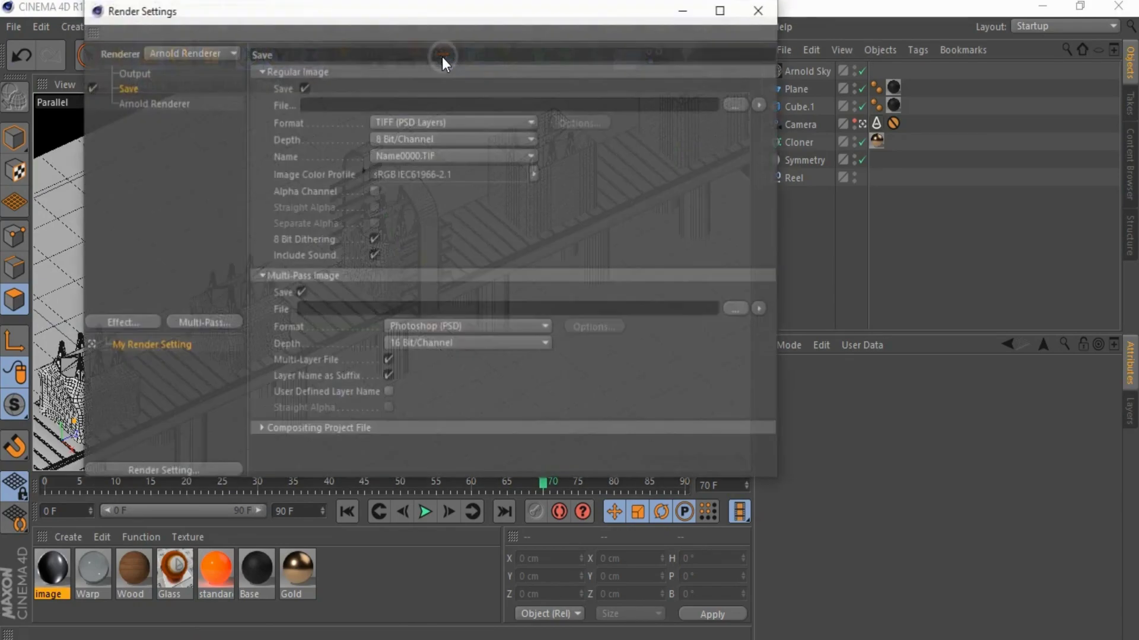
pyautogui.click(731, 102)
pyautogui.write('ok')
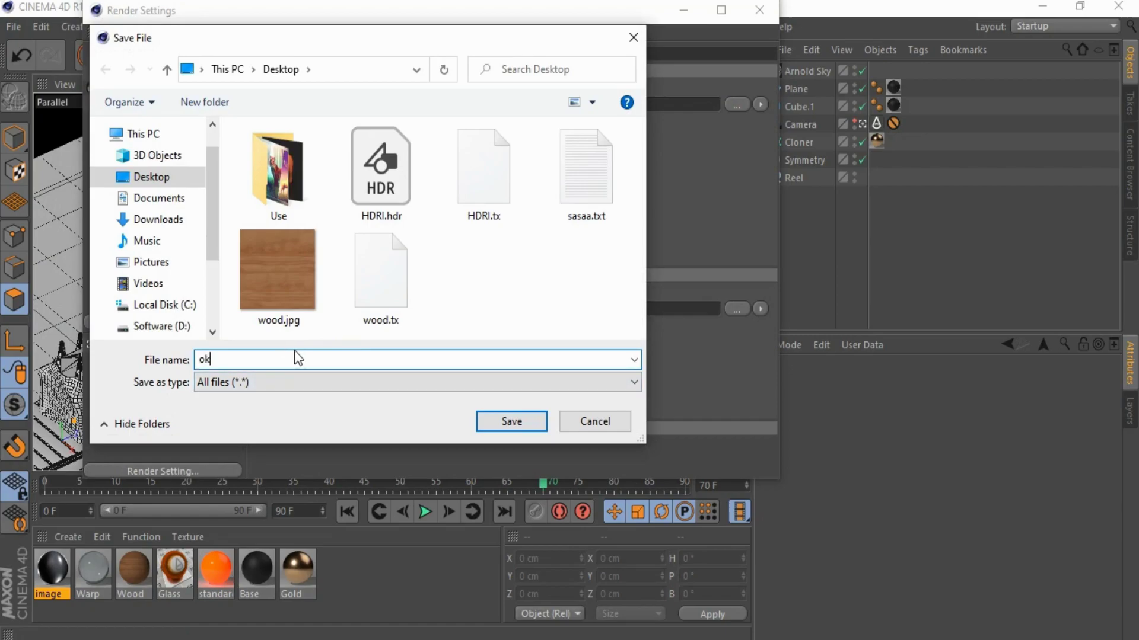
pyautogui.click(476, 420)
pyautogui.click(488, 122)
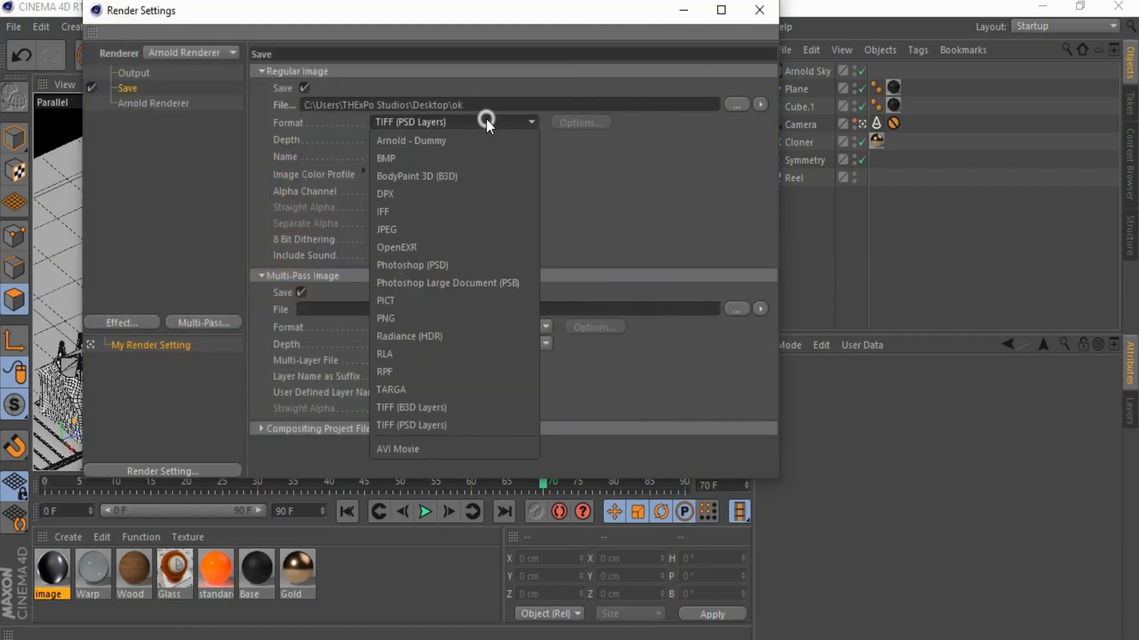
pyautogui.click(418, 448)
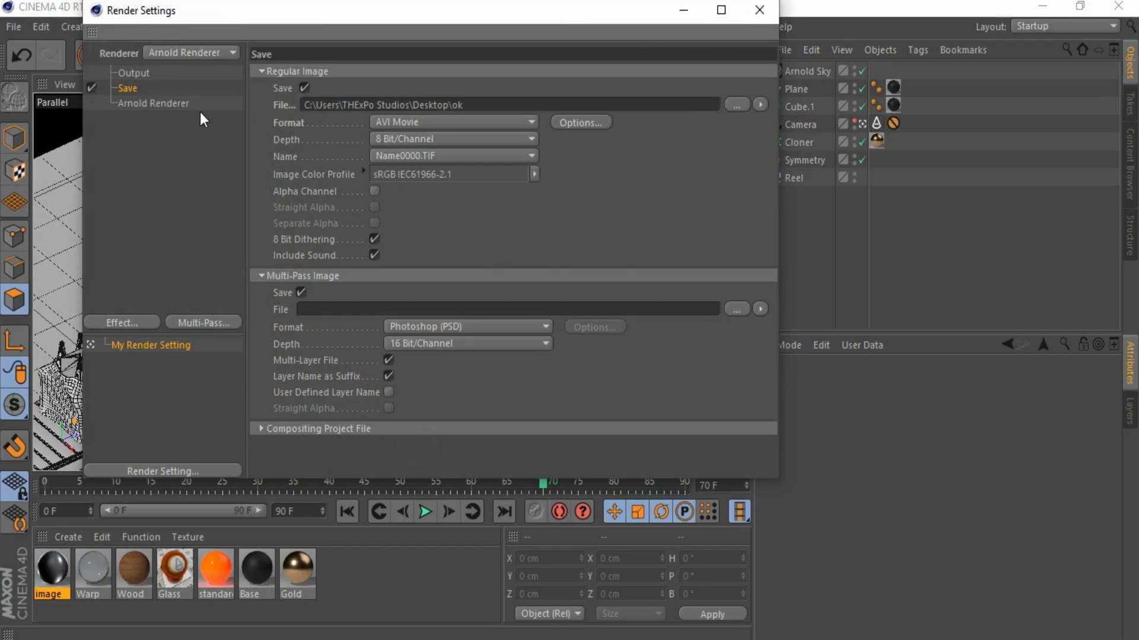
pyautogui.click(135, 73)
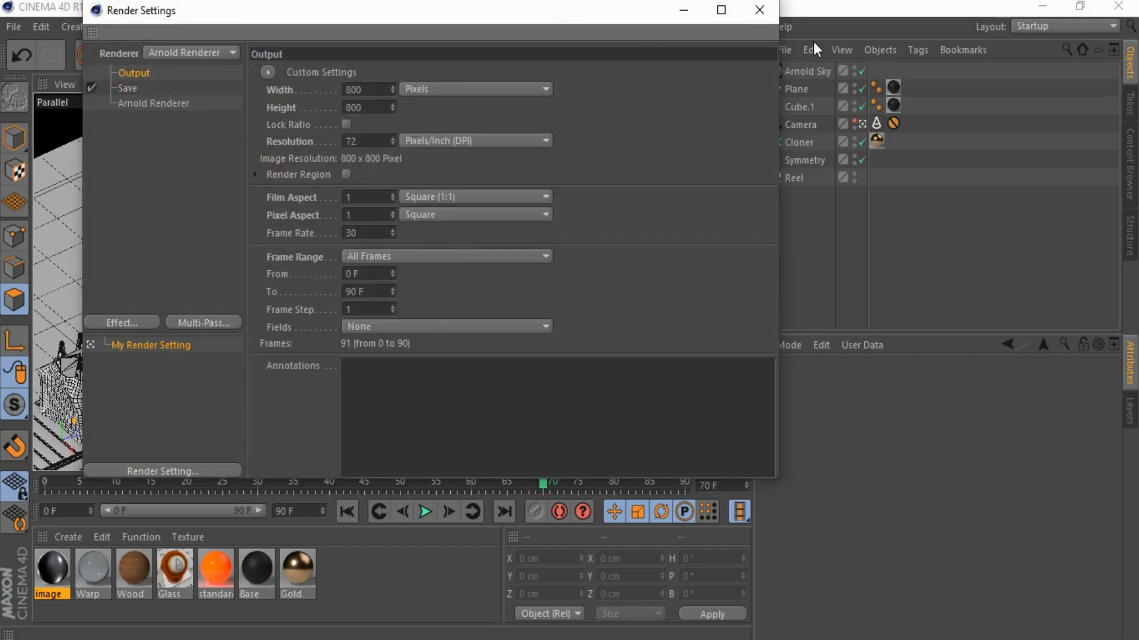
pyautogui.click(759, 10)
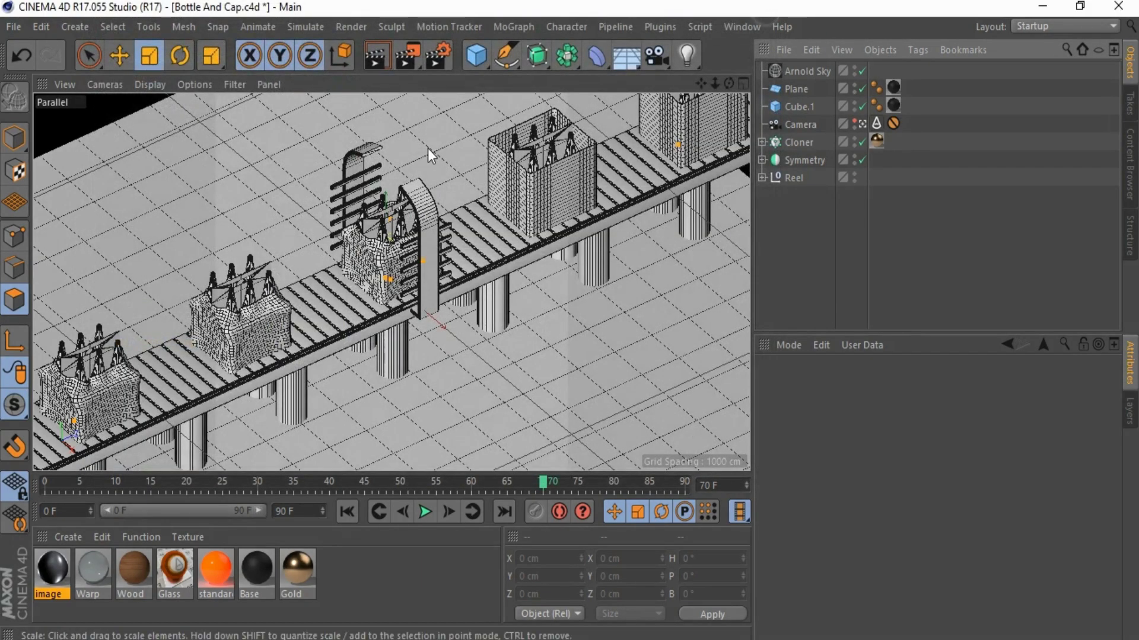
# Step: Render the 91-frame animation to a maximized Picture Viewer and wait for it to finish
pyautogui.click(408, 56)
pyautogui.click(971, 13)
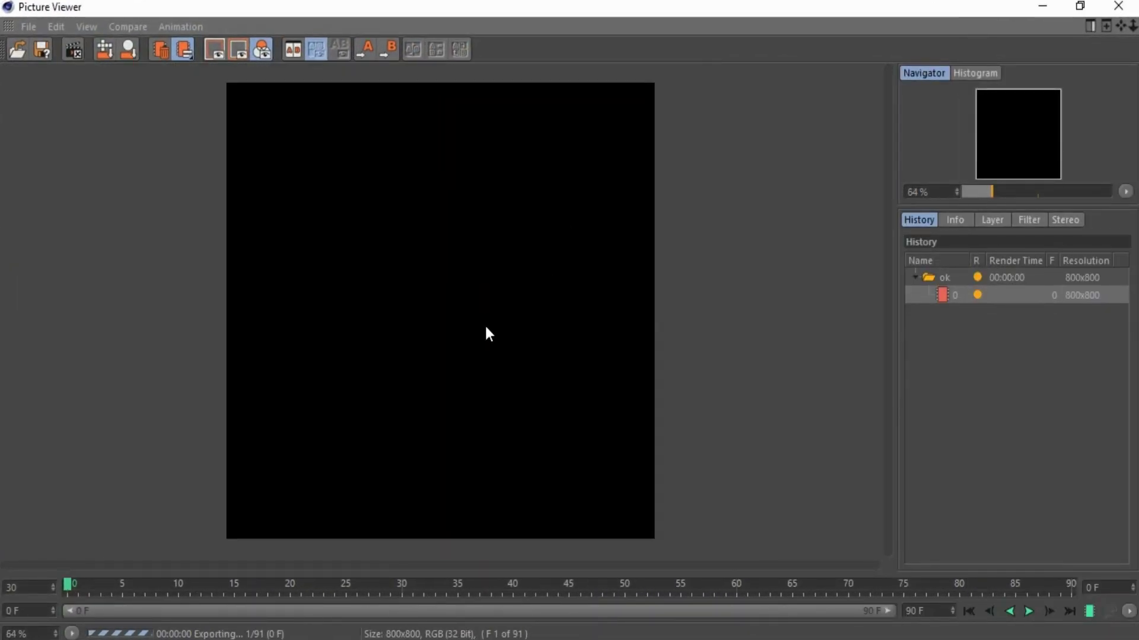
pyautogui.scroll(-1, 490, 320)
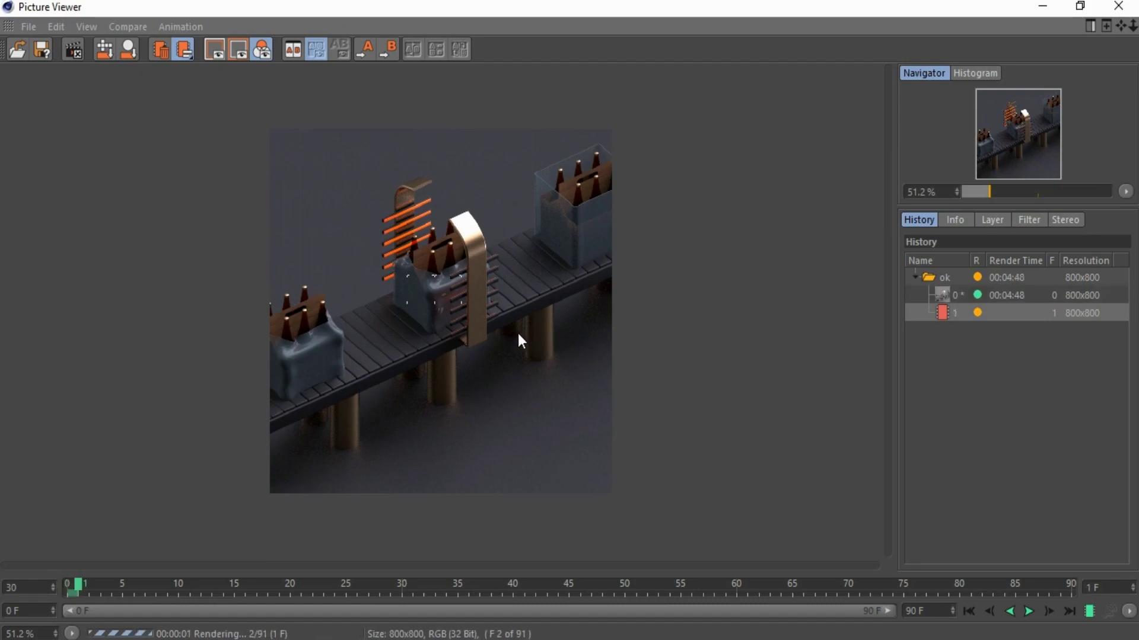
pyautogui.scroll(1, 517, 333)
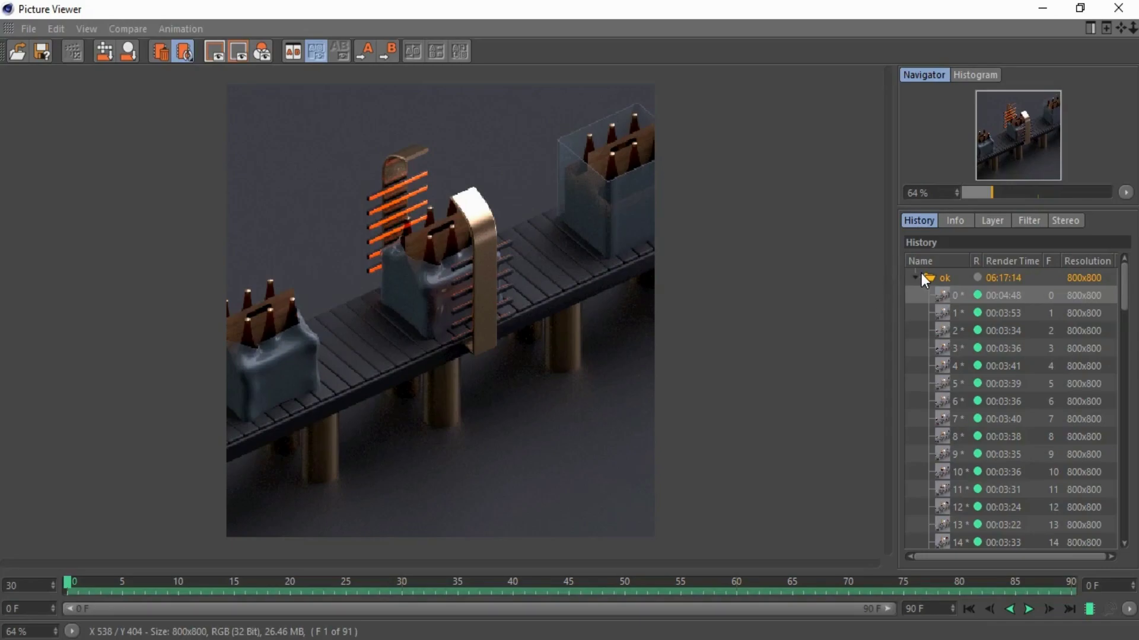
# Step: Collapse the 'ok' entry in the History list and play the rendered animation forwards
pyautogui.click(916, 278)
pyautogui.scroll(-1, 617, 348)
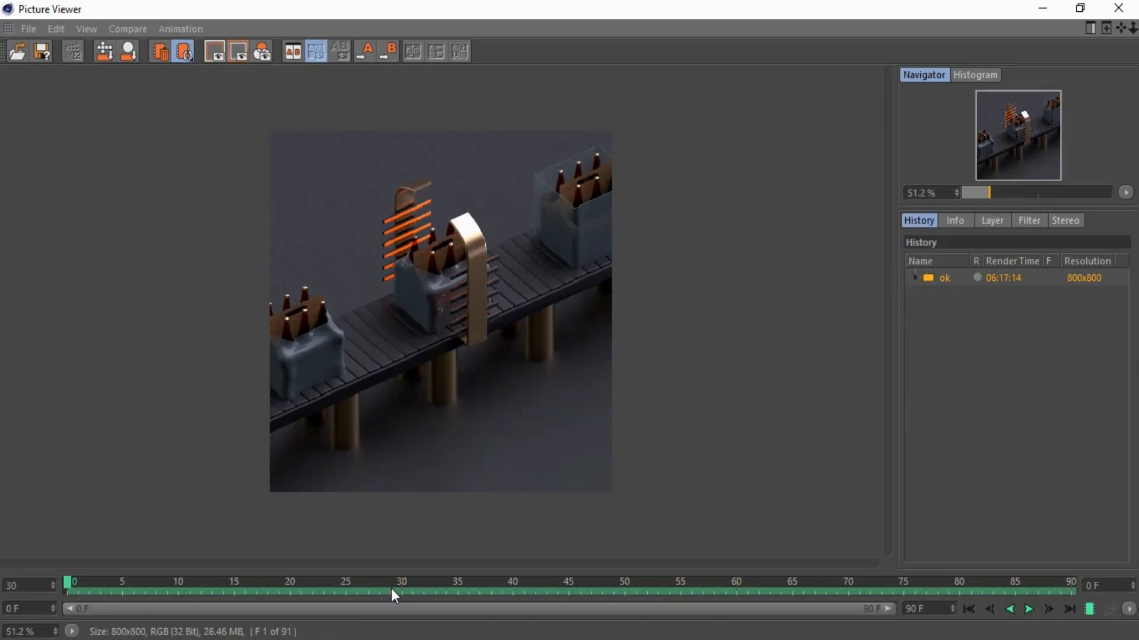
pyautogui.click(1030, 609)
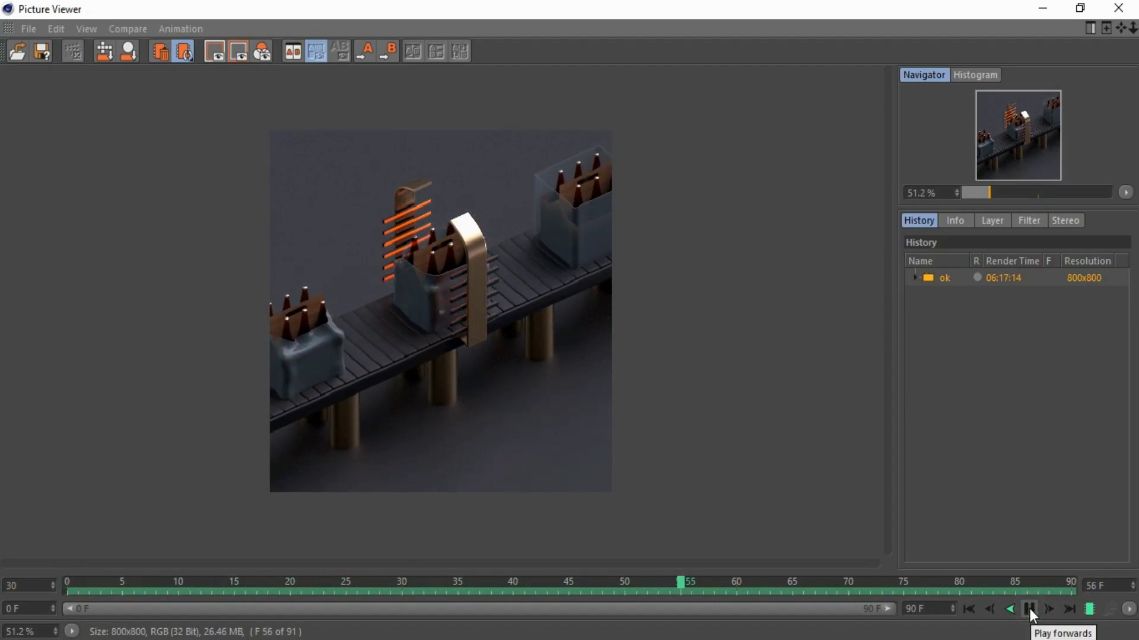